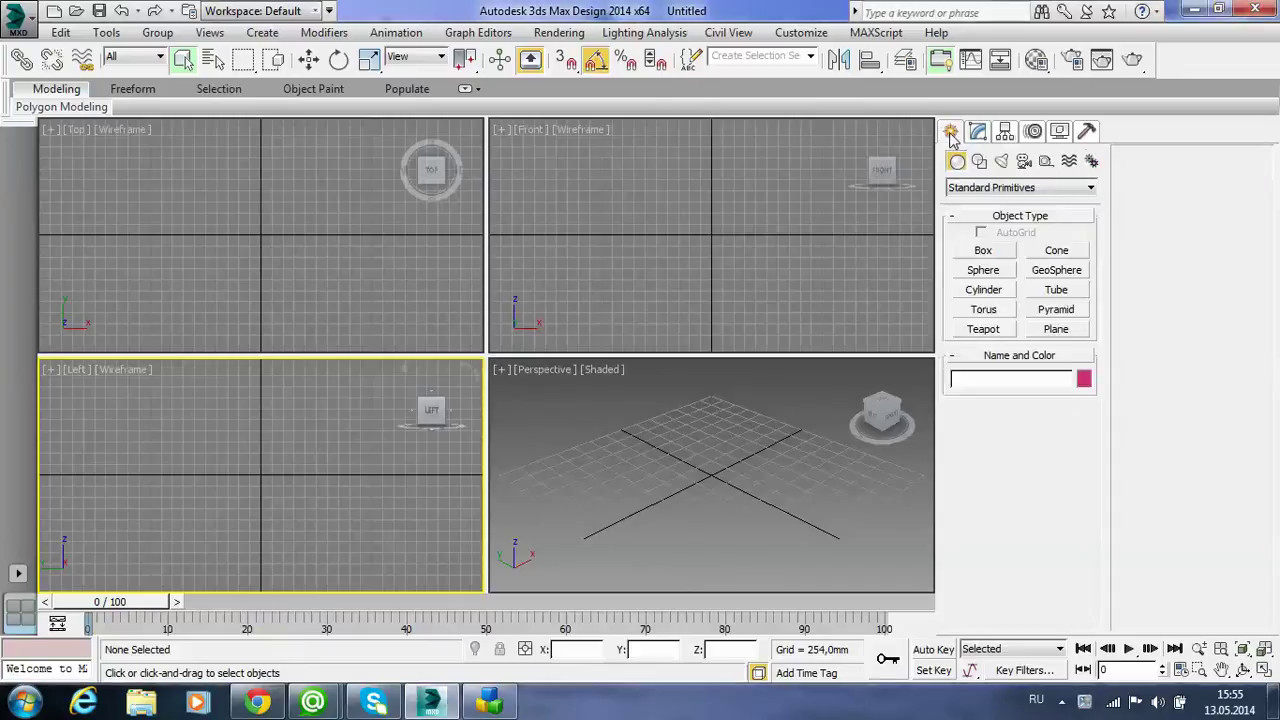
- Draw a tall box primitive in the Perspective view
click(980, 252)
drag(712, 548, 712, 440)
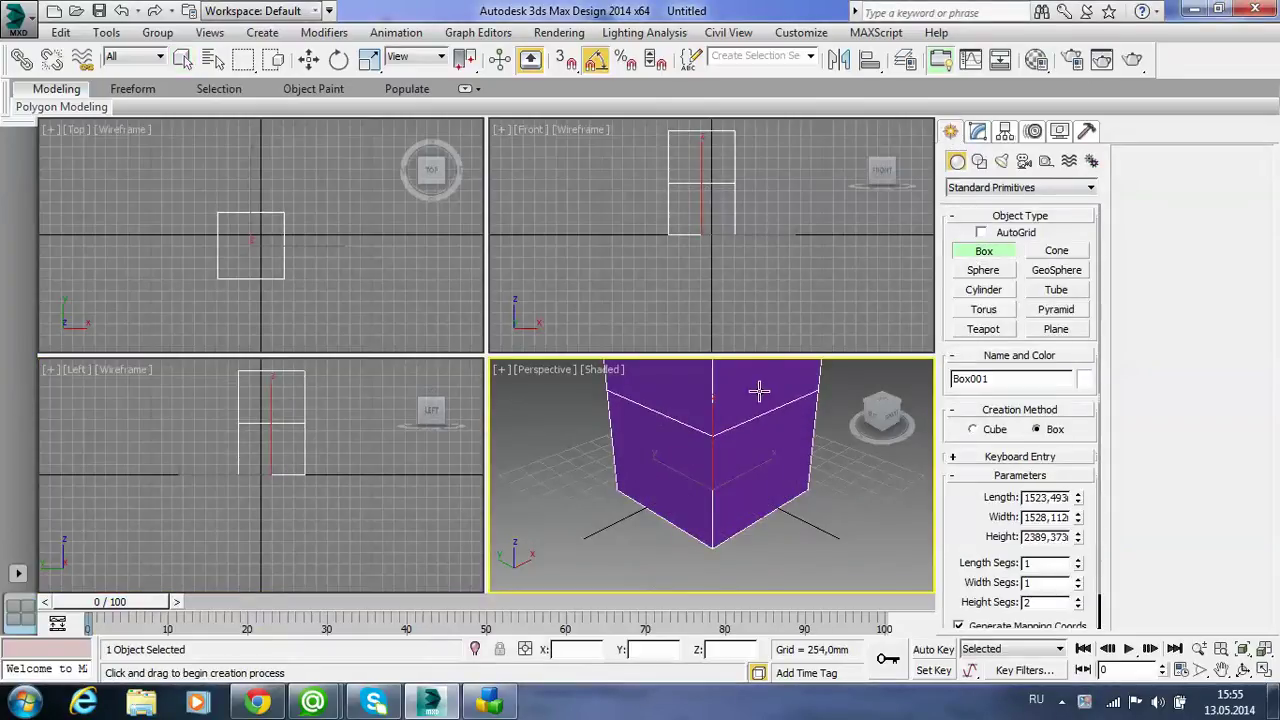
middle_drag(729, 443, 700, 471)
scroll(715, 463, down, 3)
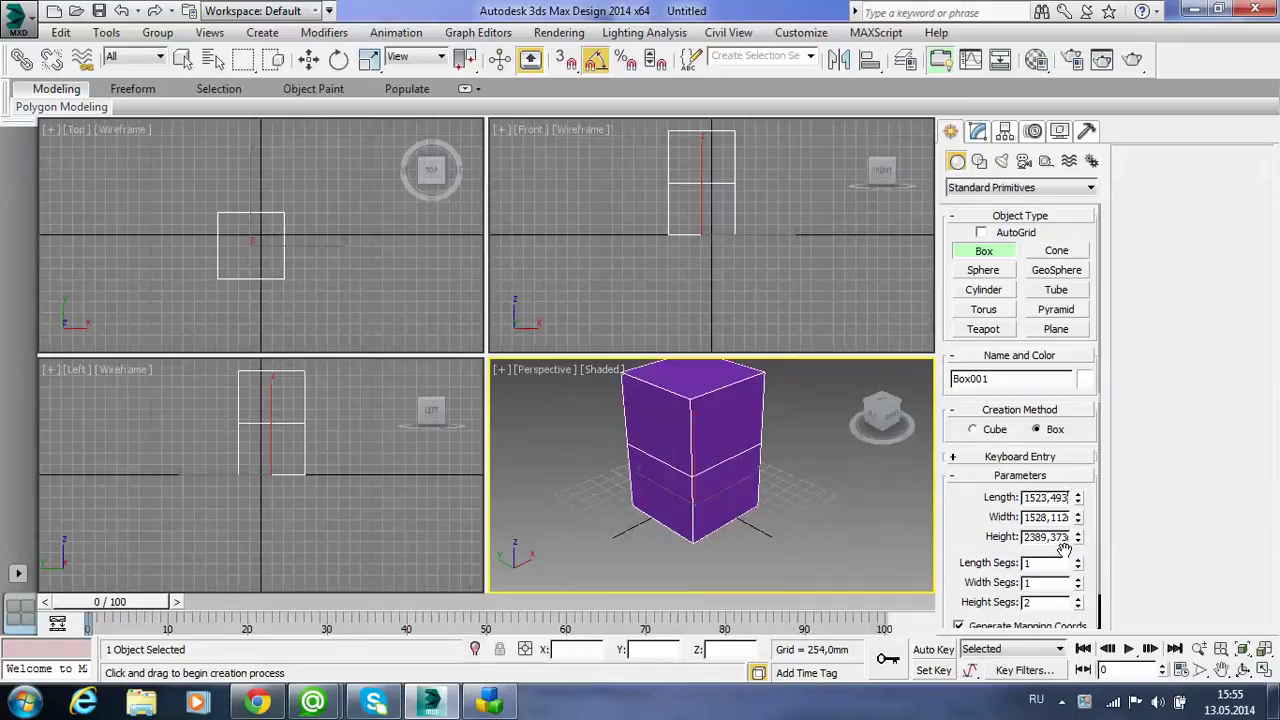
- Size the box to Length 435, Width 435 and Height 570 mm
drag(1062, 538, 1013, 537)
text(mm)
text(55)
key(Return)
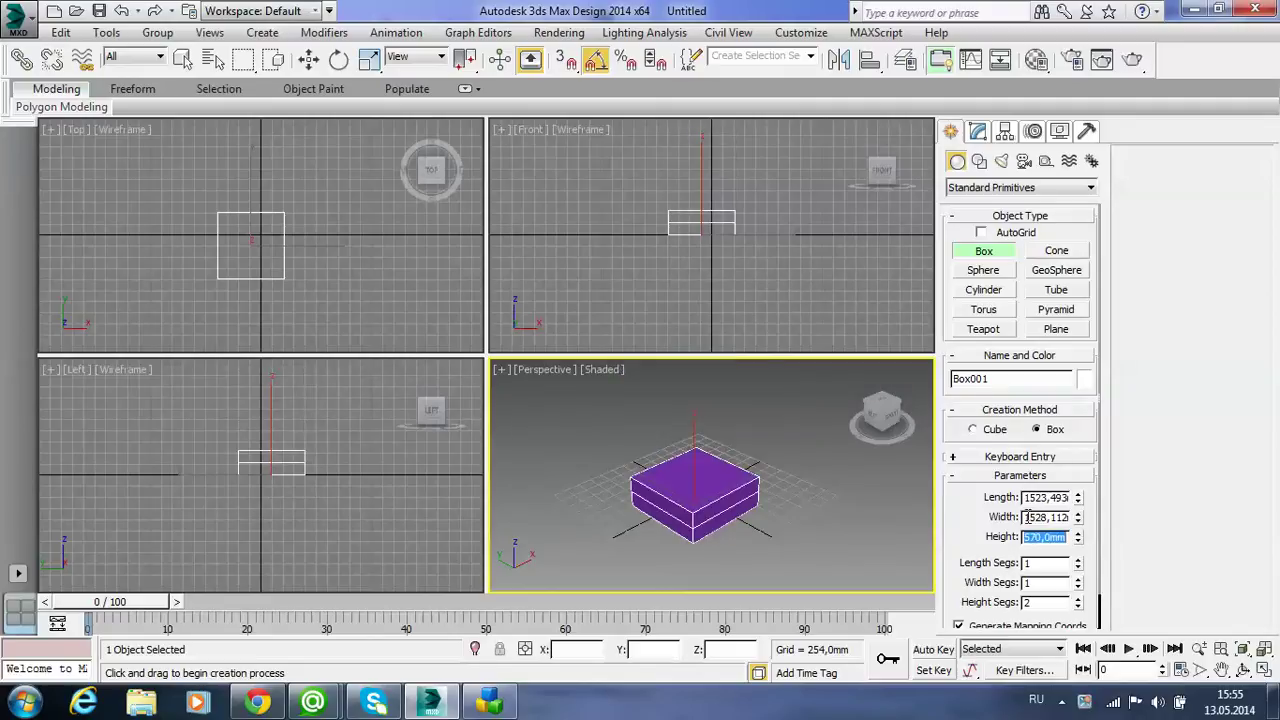
double_click(1026, 517)
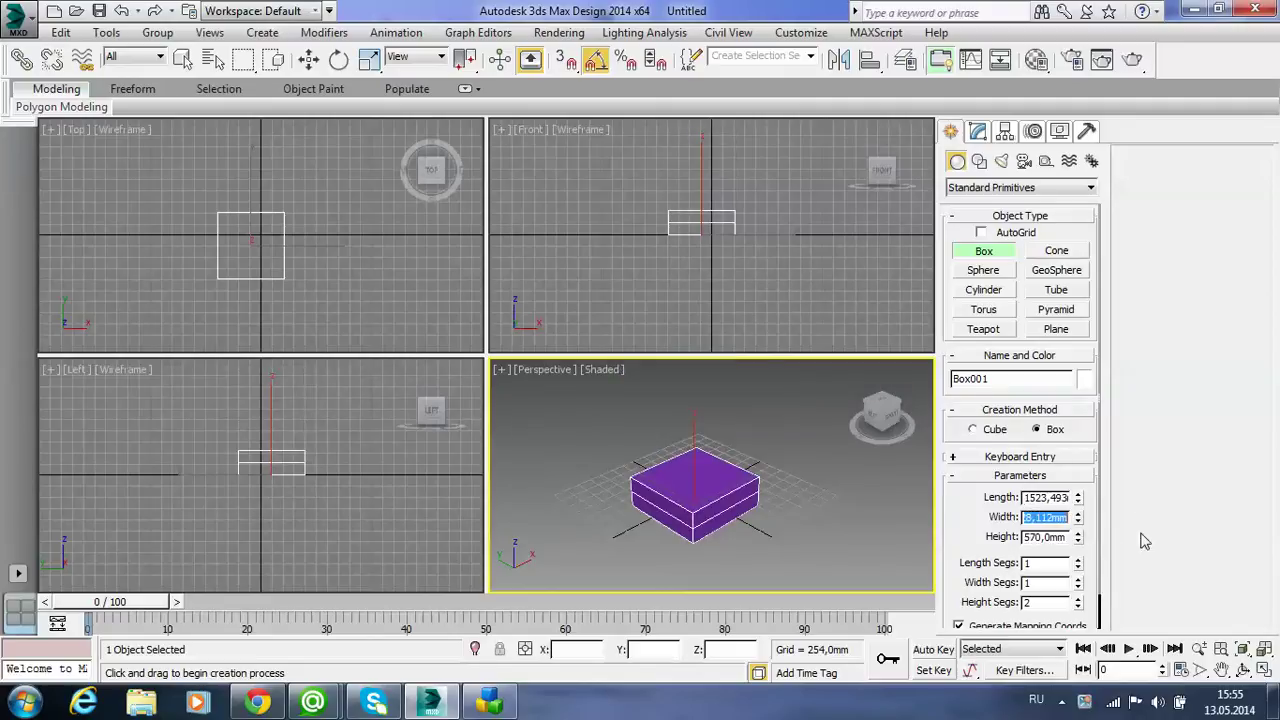
text(42)
double_click(1026, 497)
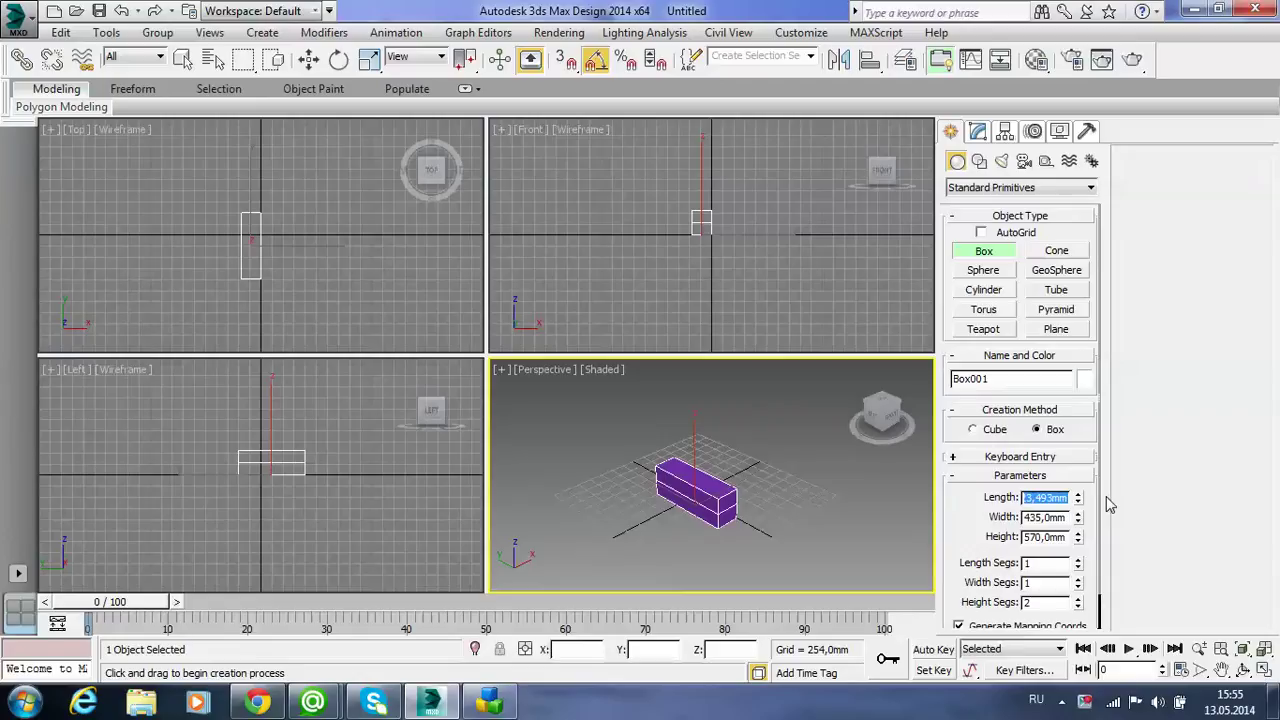
text(435)
key(Return)
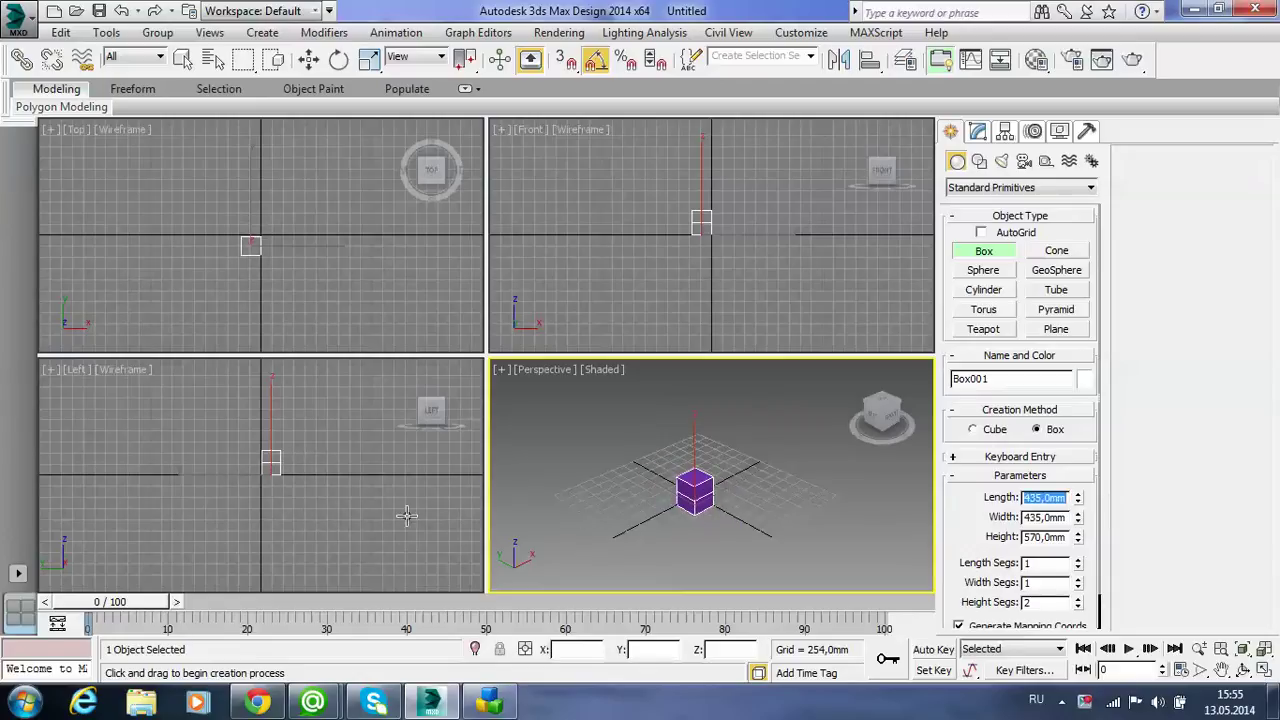
- Convert the box to editable poly, select its middle vertices, and colour it pale yellow
right_click(705, 490)
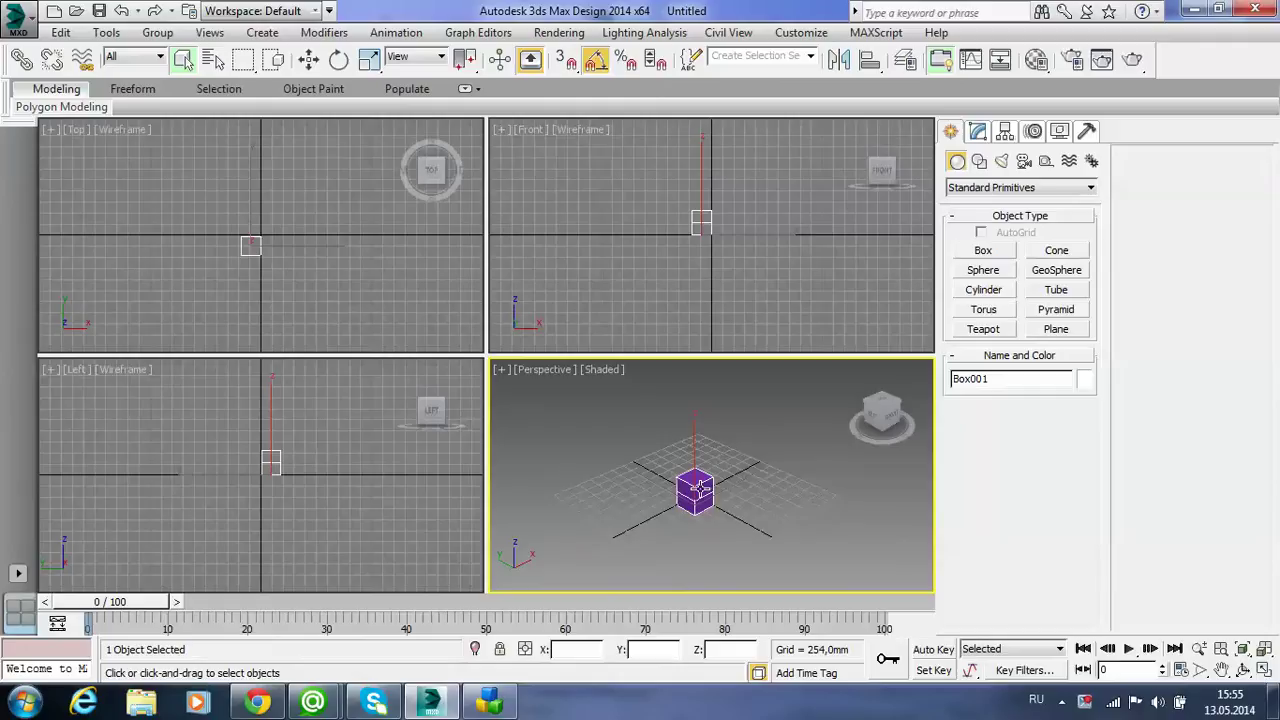
right_click(699, 487)
mouse_move(740, 658)
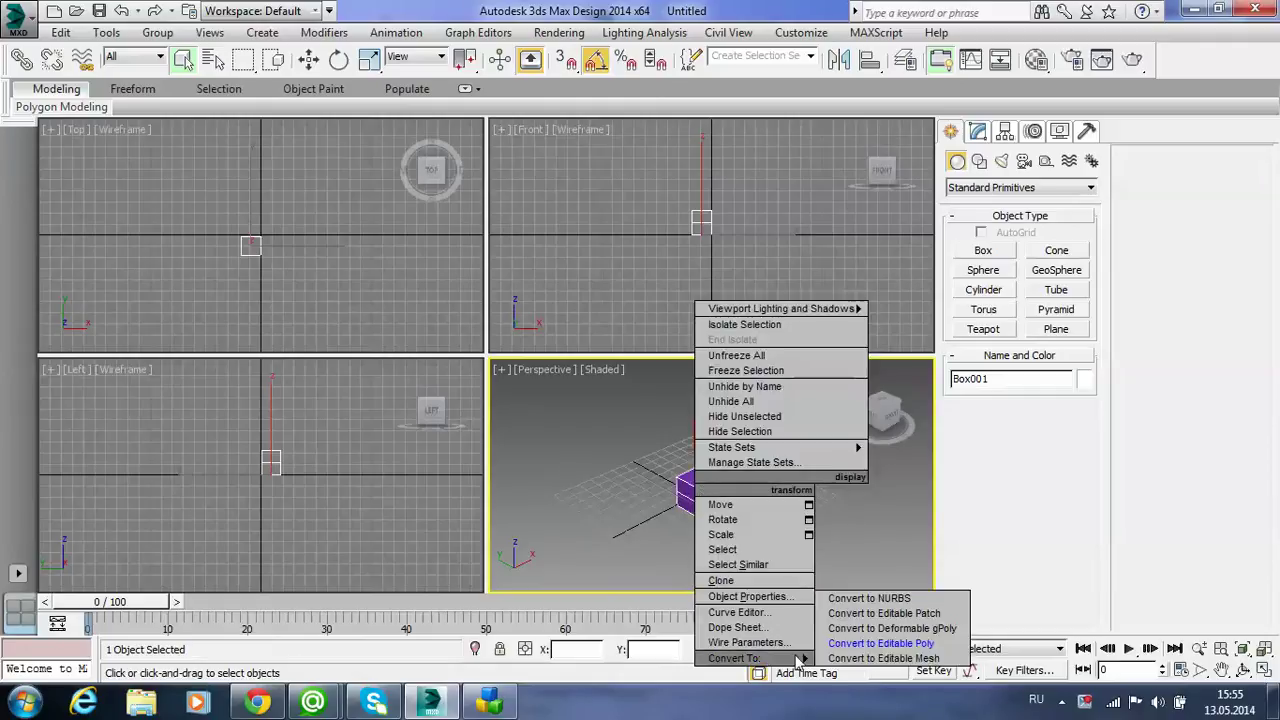
click(876, 643)
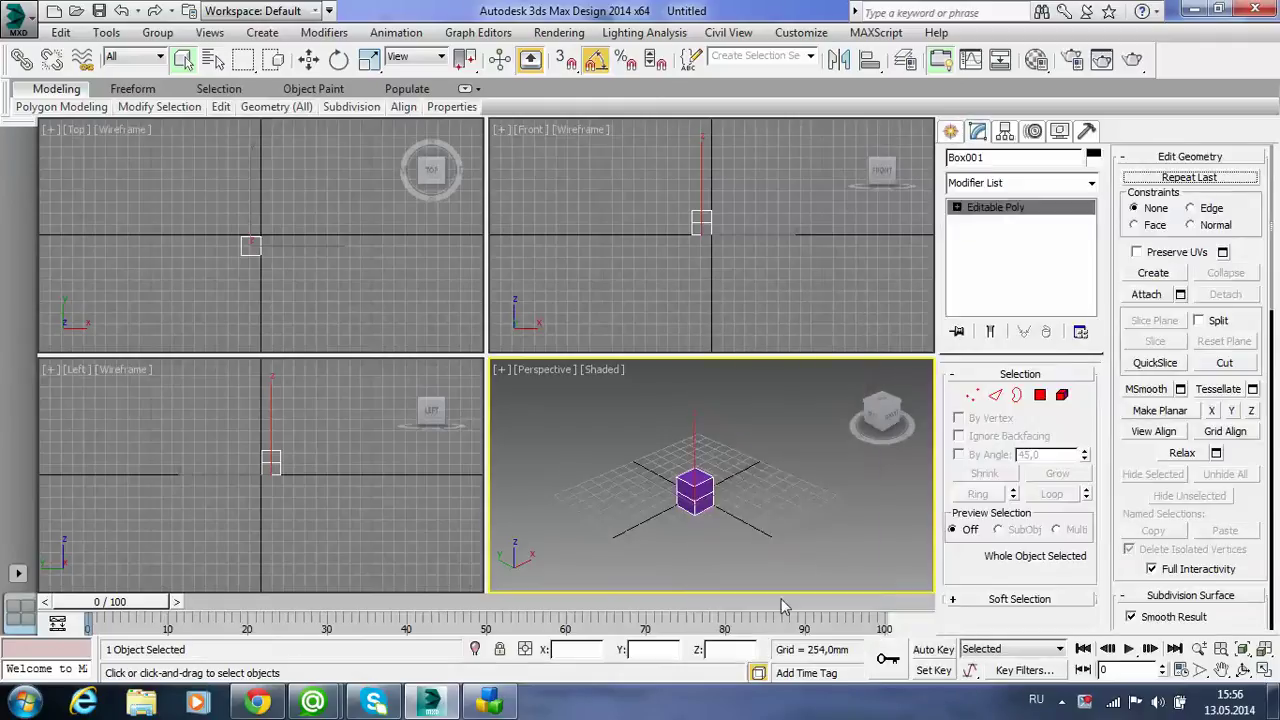
click(973, 398)
click(354, 462)
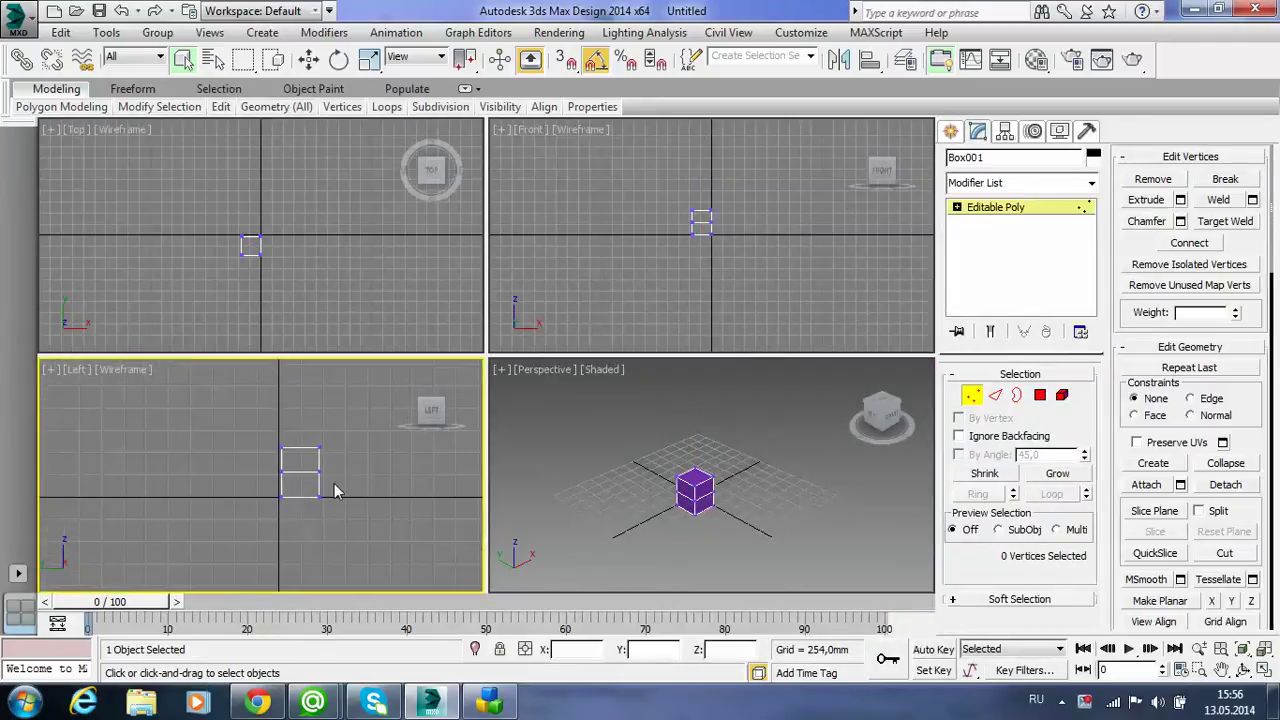
drag(336, 491, 237, 445)
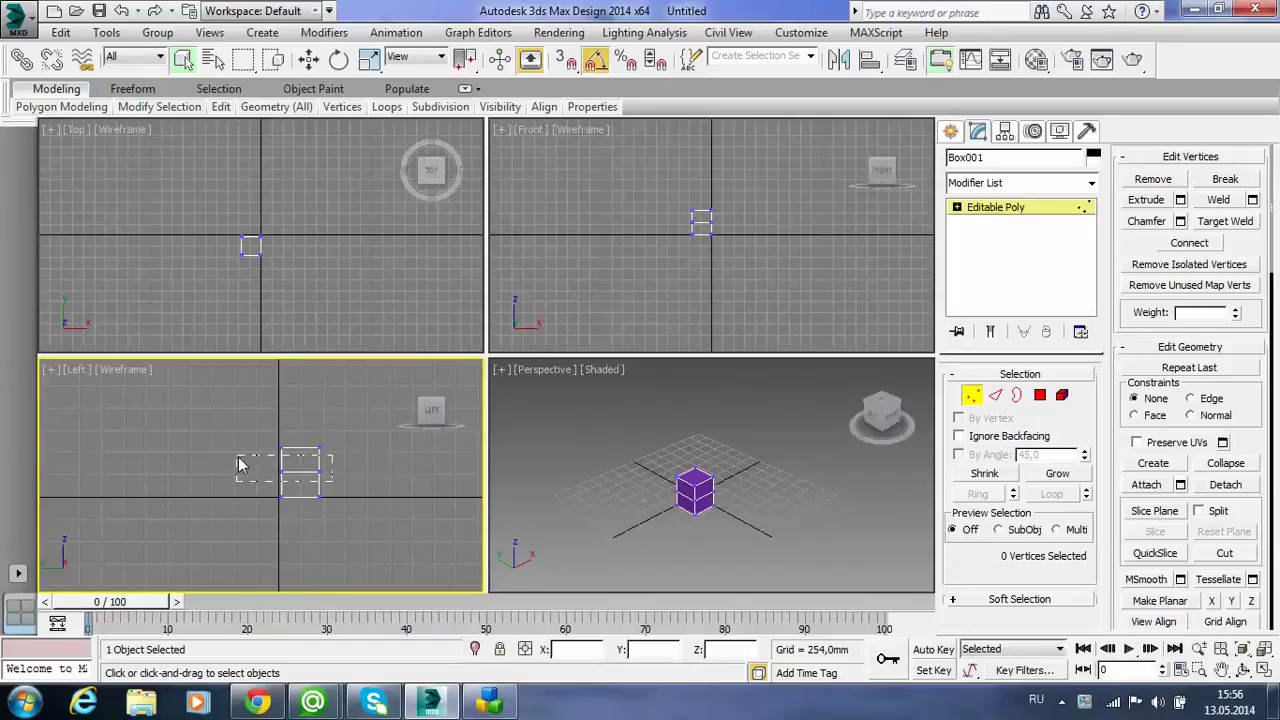
click(1094, 158)
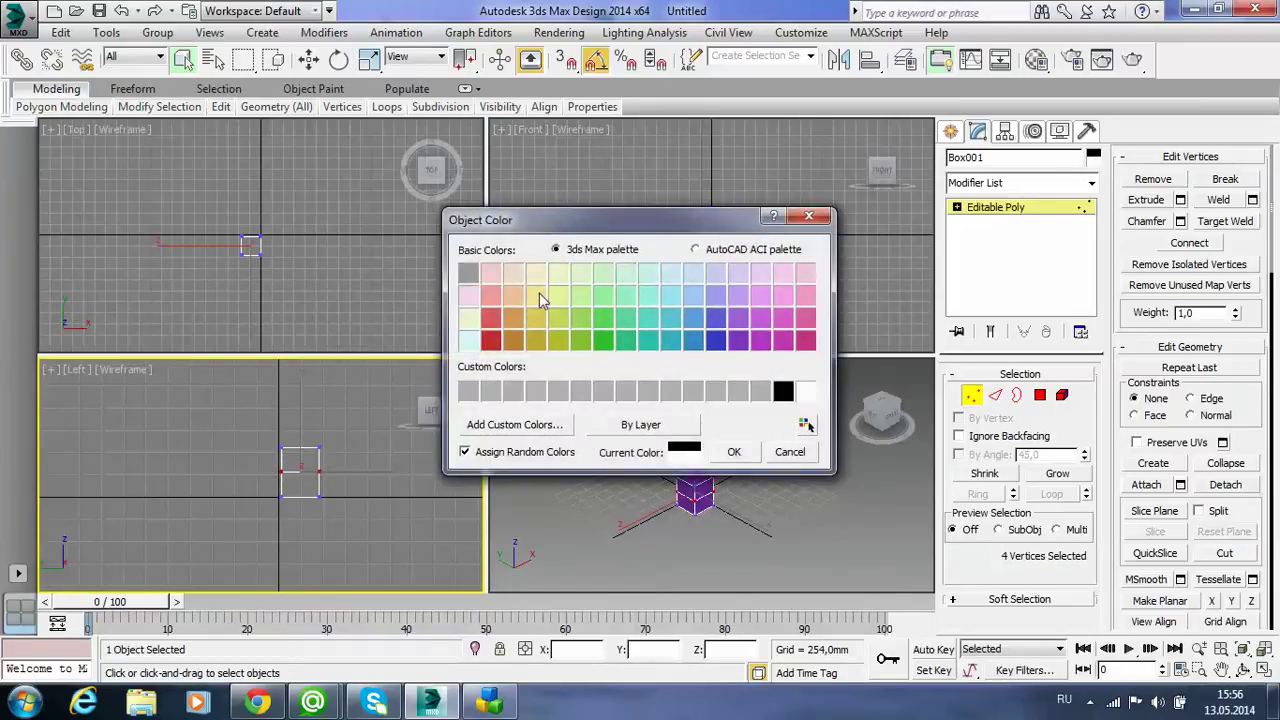
click(538, 298)
click(734, 452)
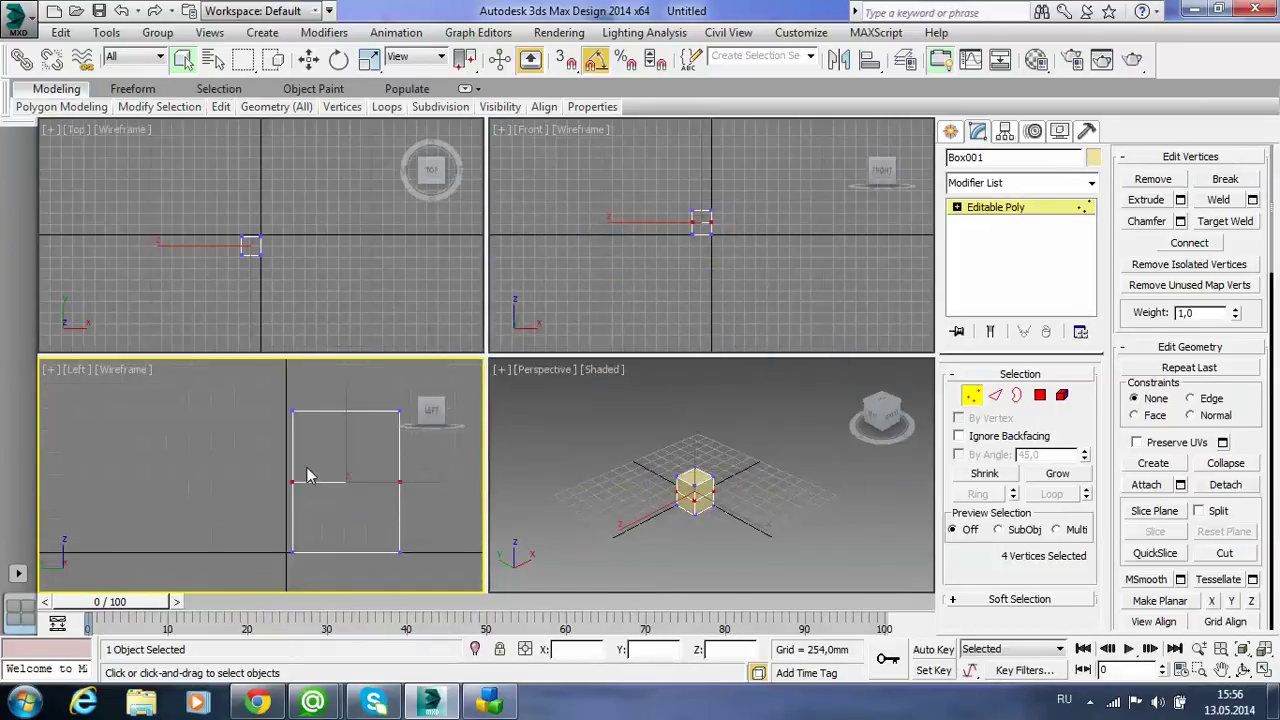
- Move the middle ring of vertices up near the box's top in the Left view
middle_drag(354, 476, 267, 522)
key(w)
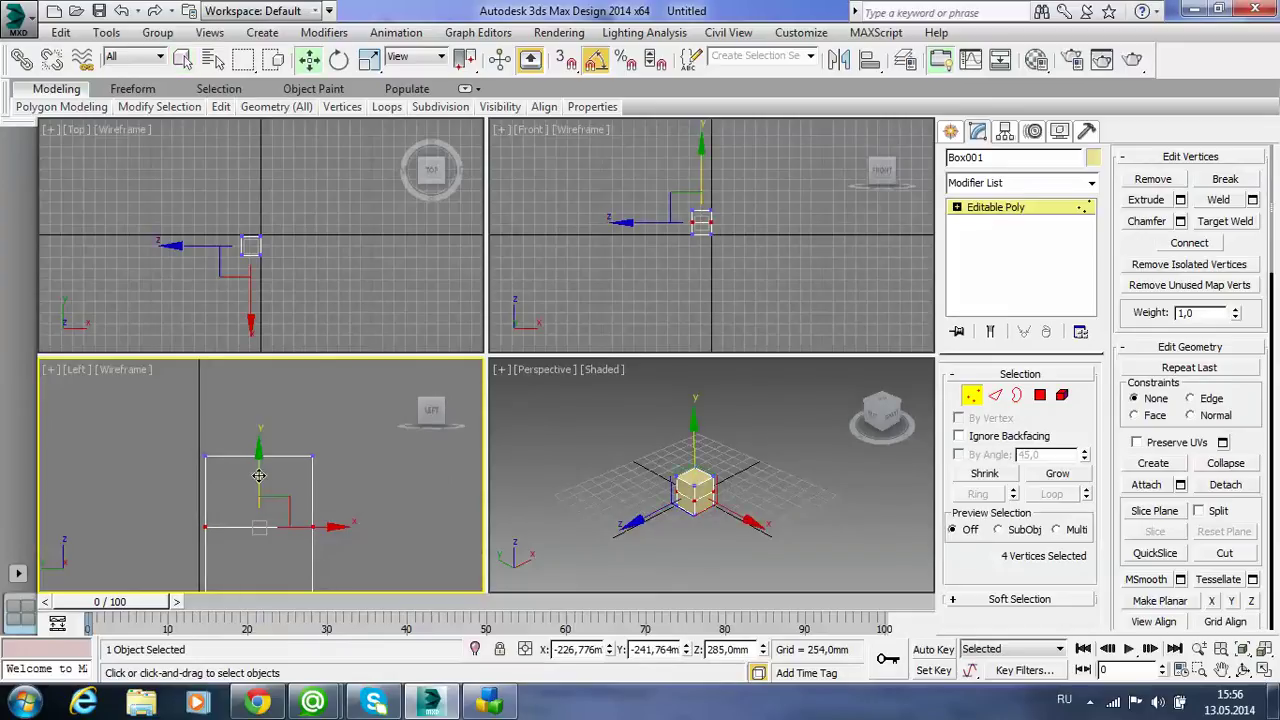
drag(258, 476, 258, 452)
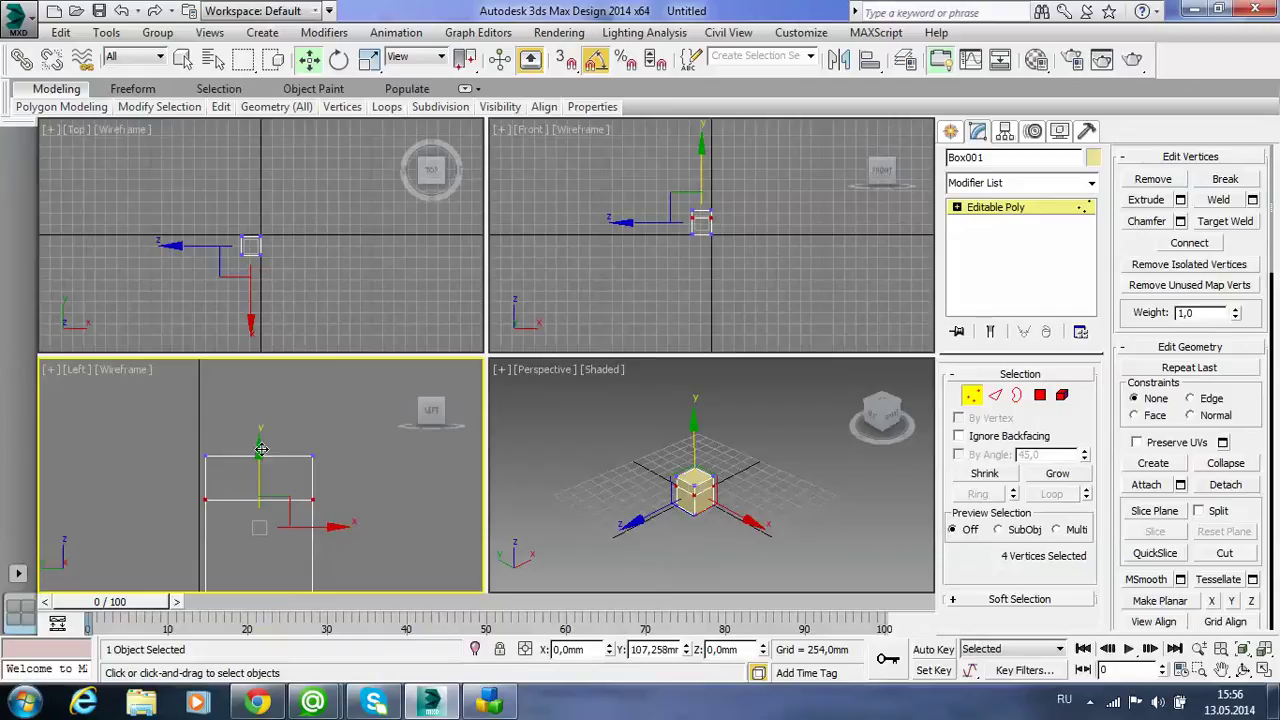
middle_drag(348, 533, 370, 487)
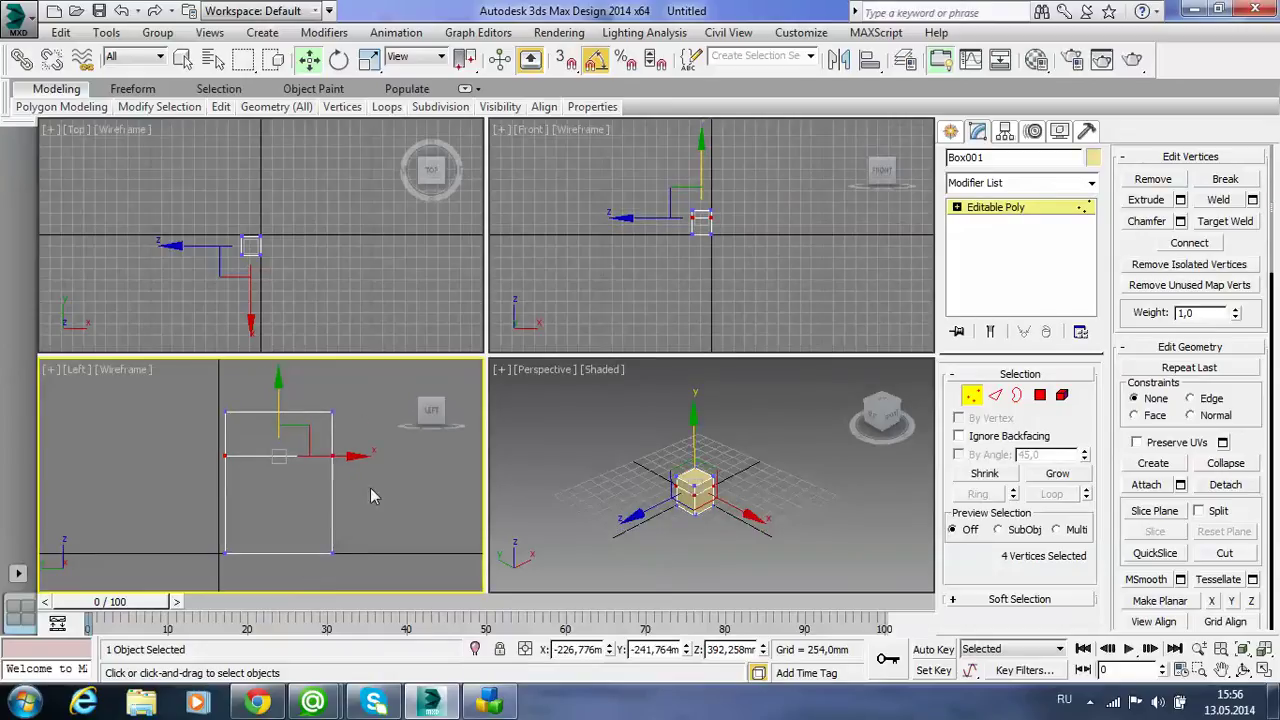
drag(279, 418, 279, 418)
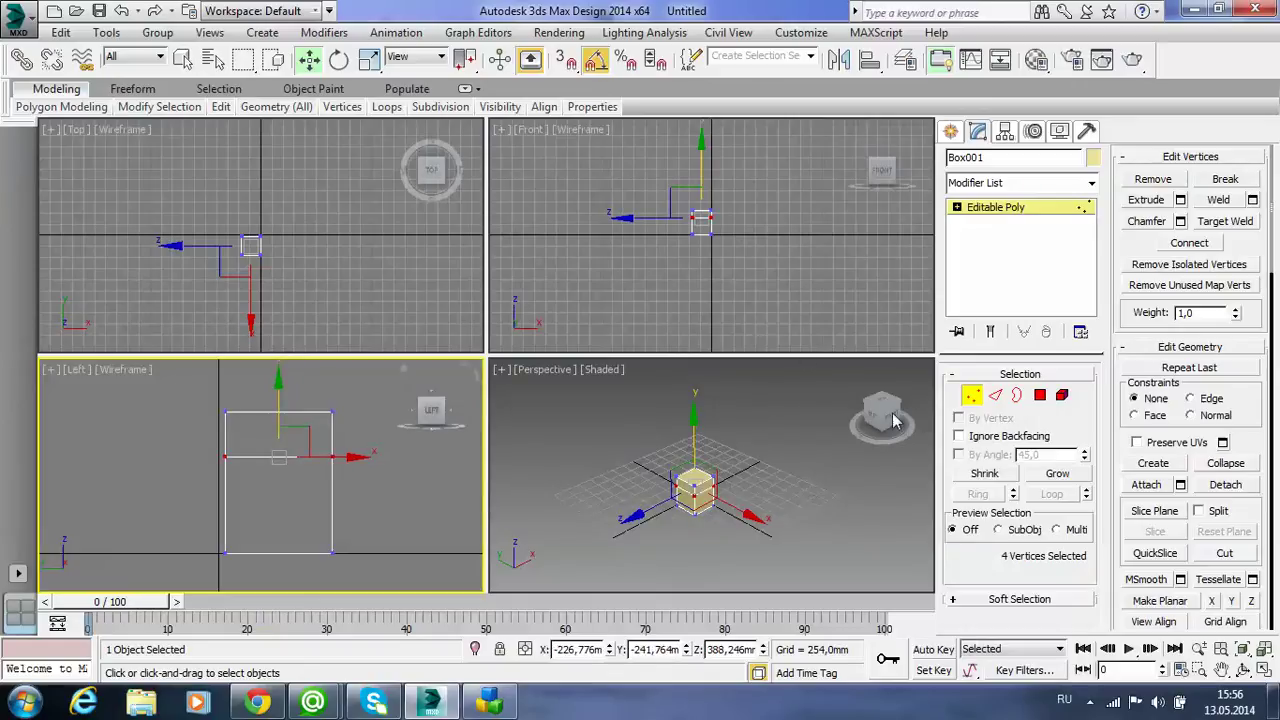
click(1040, 207)
- Draw a second small box in the Top view
click(951, 134)
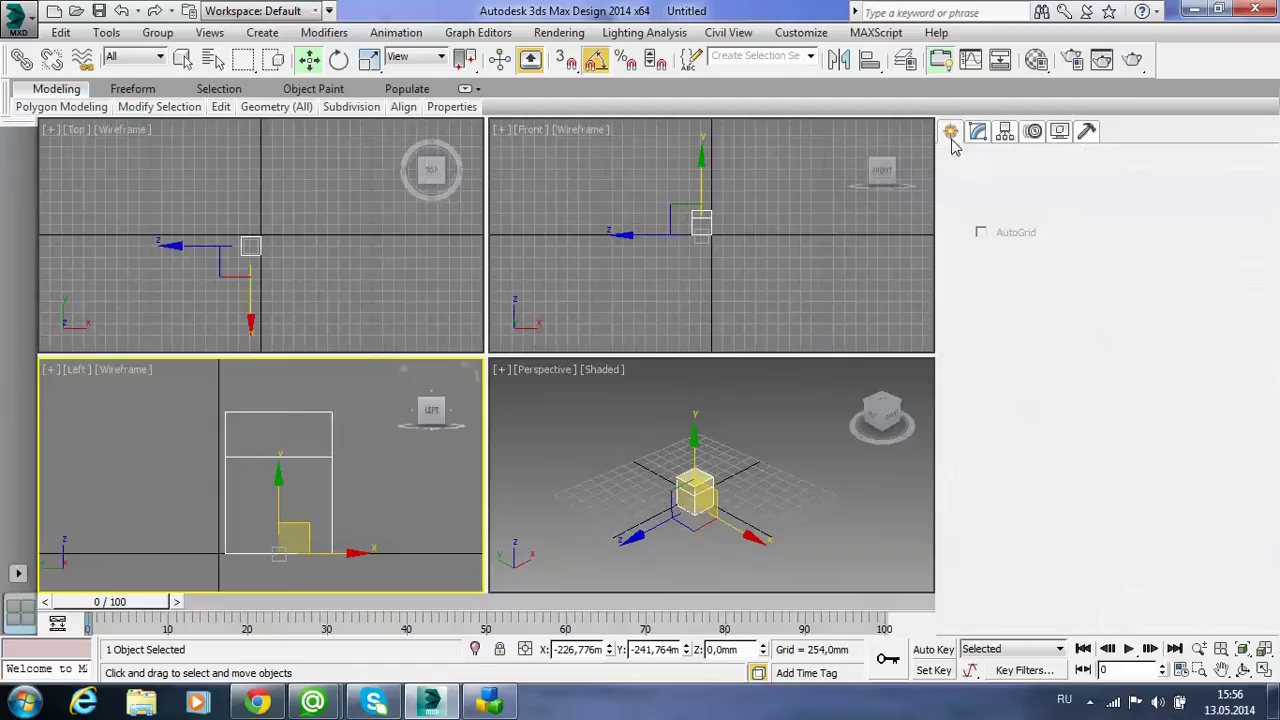
click(984, 251)
click(228, 297)
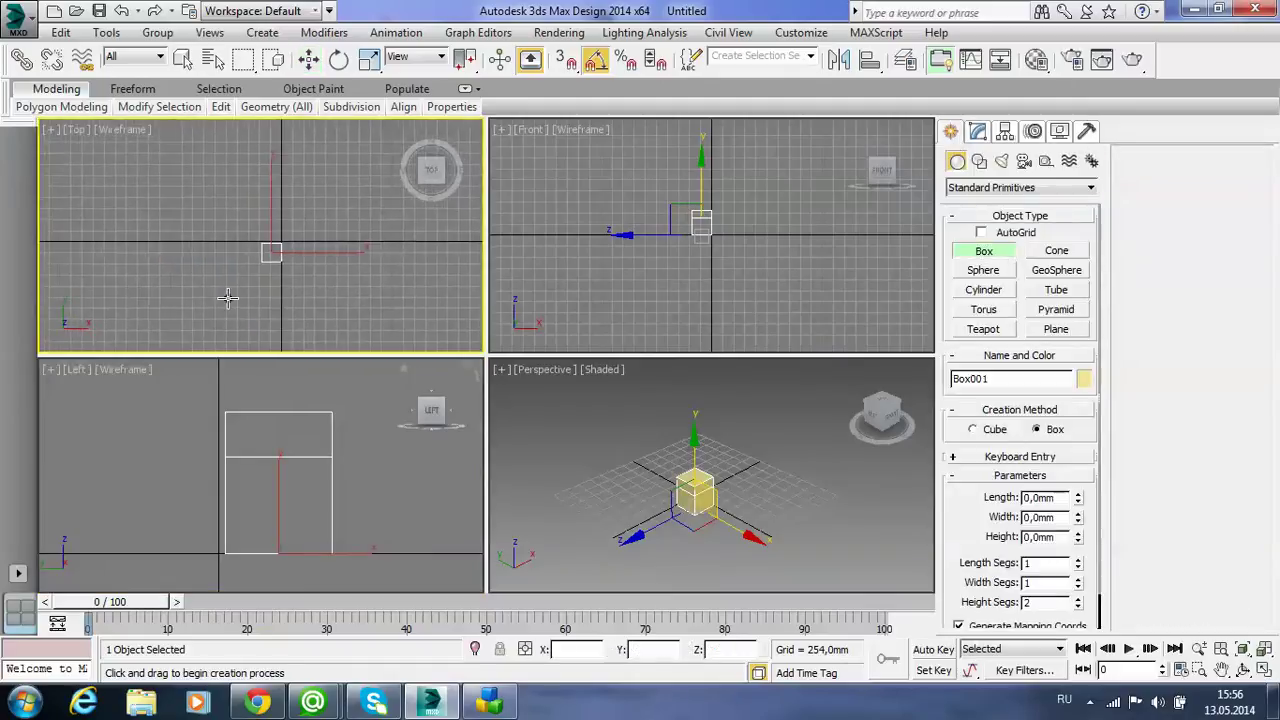
scroll(265, 255, up, 5)
scroll(265, 255, down, 1)
drag(250, 295, 277, 274)
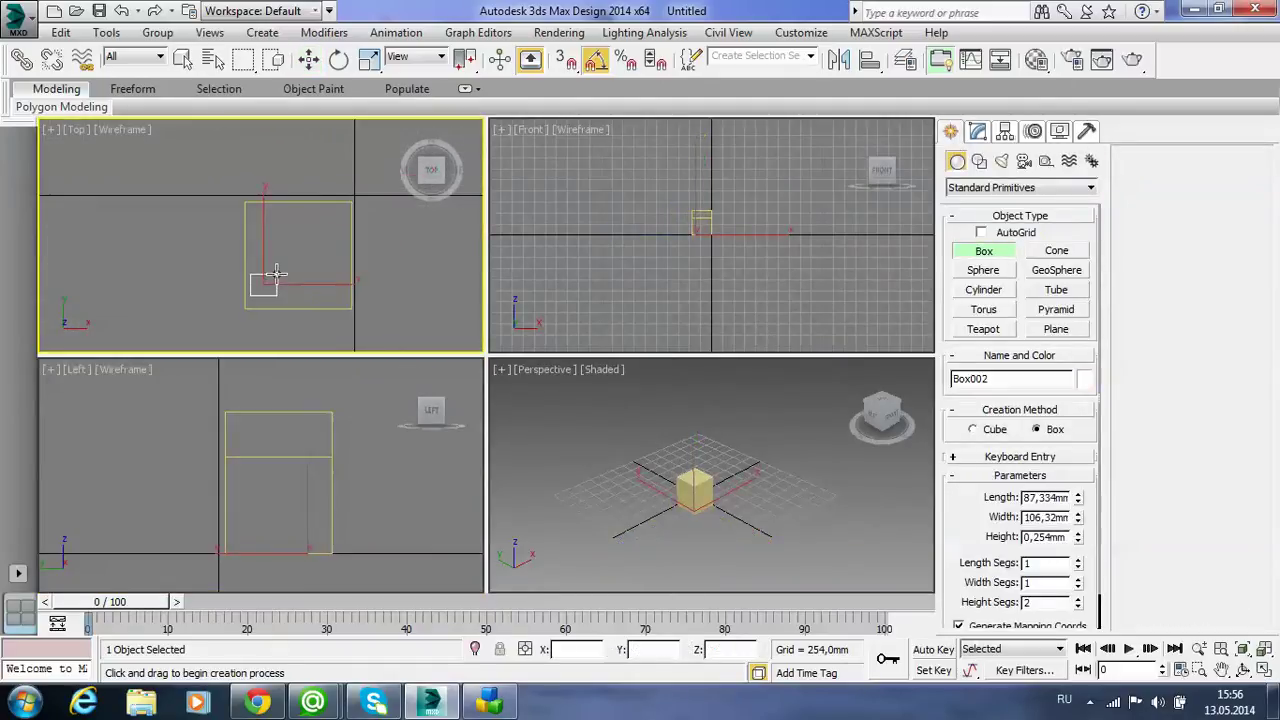
click(291, 158)
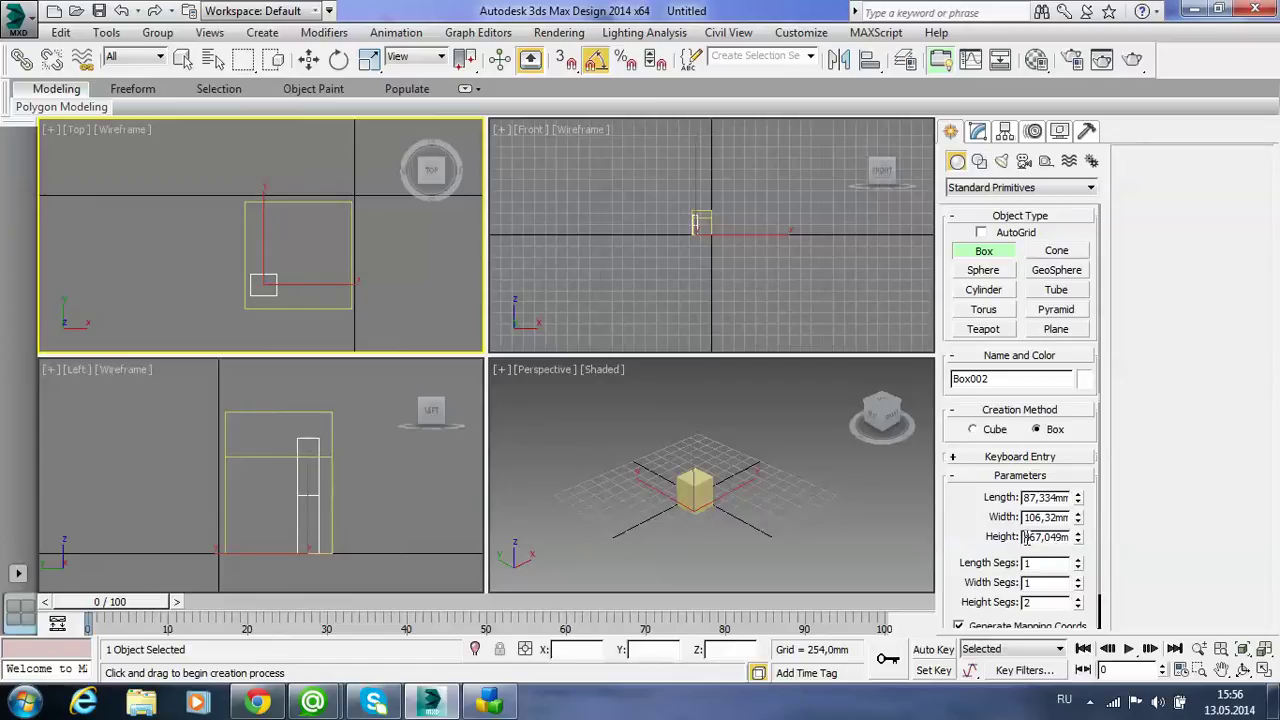
- Size the new box to Length 30, Width 30 and Height 570 mm
drag(1024, 537, 1166, 545)
text(570)
key(Return)
click(1025, 518)
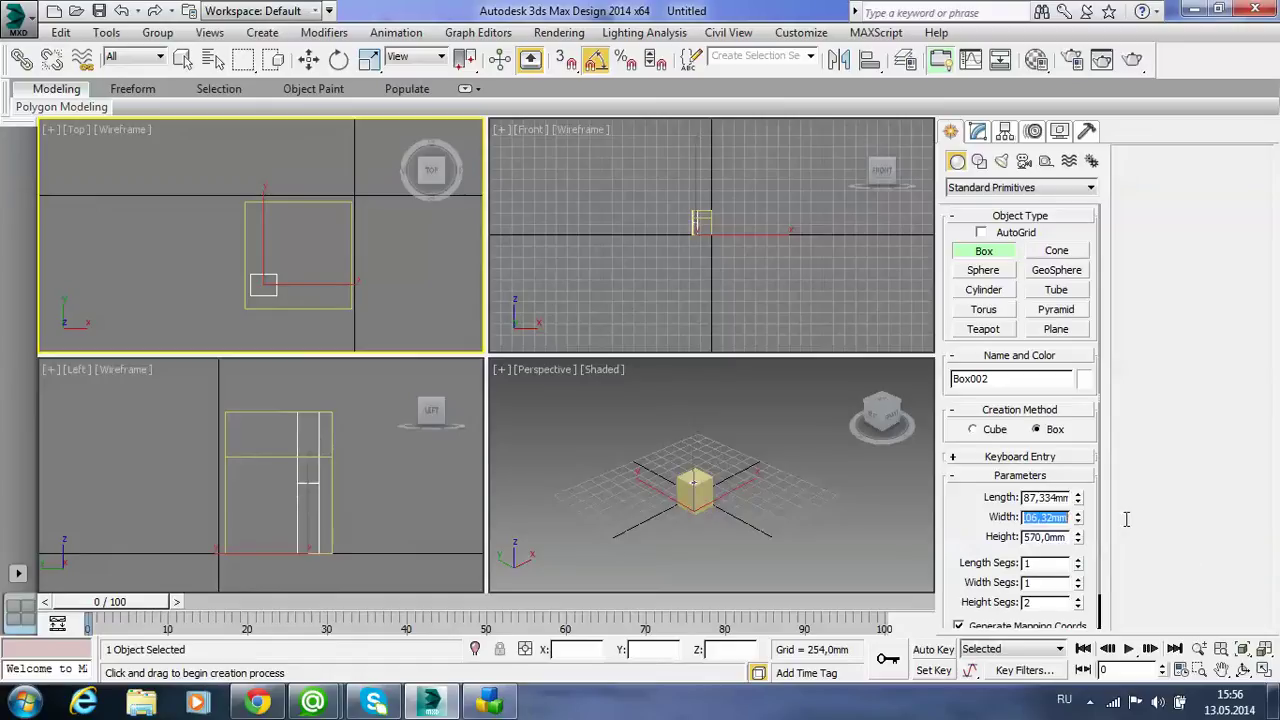
text(80)
key(Return)
key(Return)
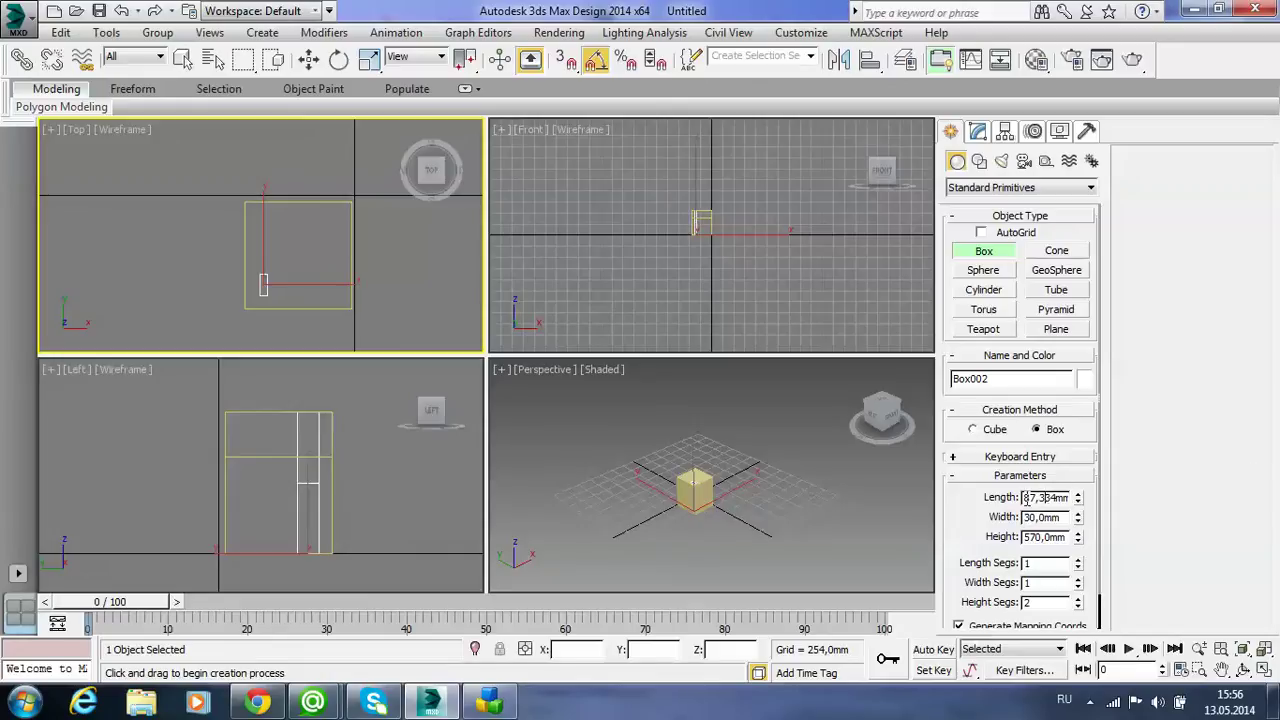
double_click(1025, 497)
text(30)
click(703, 441)
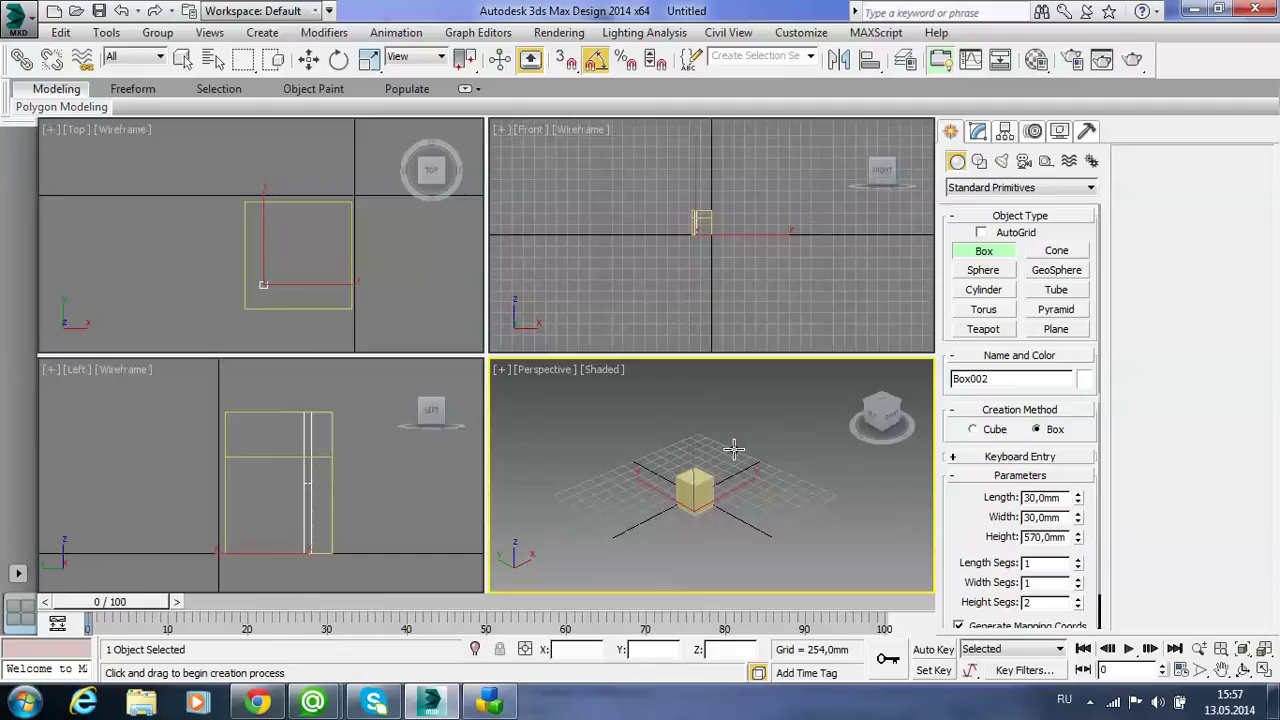
- Move the thin post Box002 into a corner of Box001 in the enlarged Top view
right_click(287, 345)
key(w)
drag(292, 258, 275, 278)
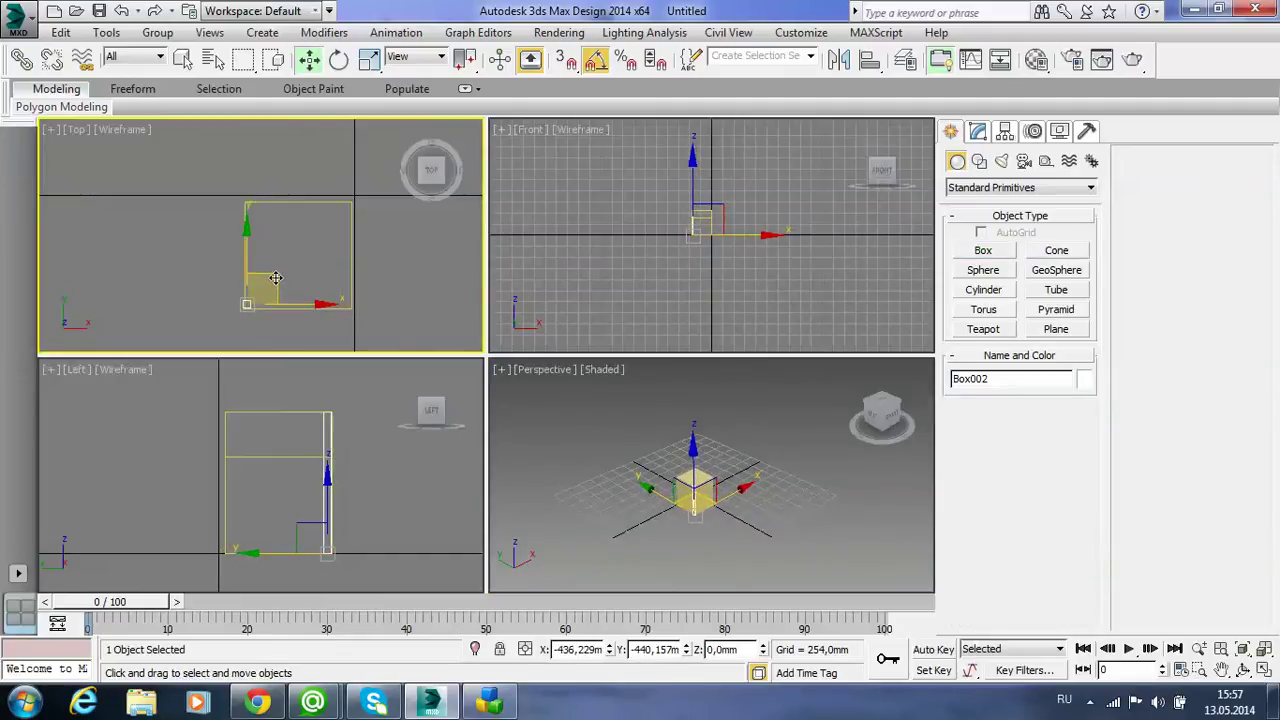
key(alt+w)
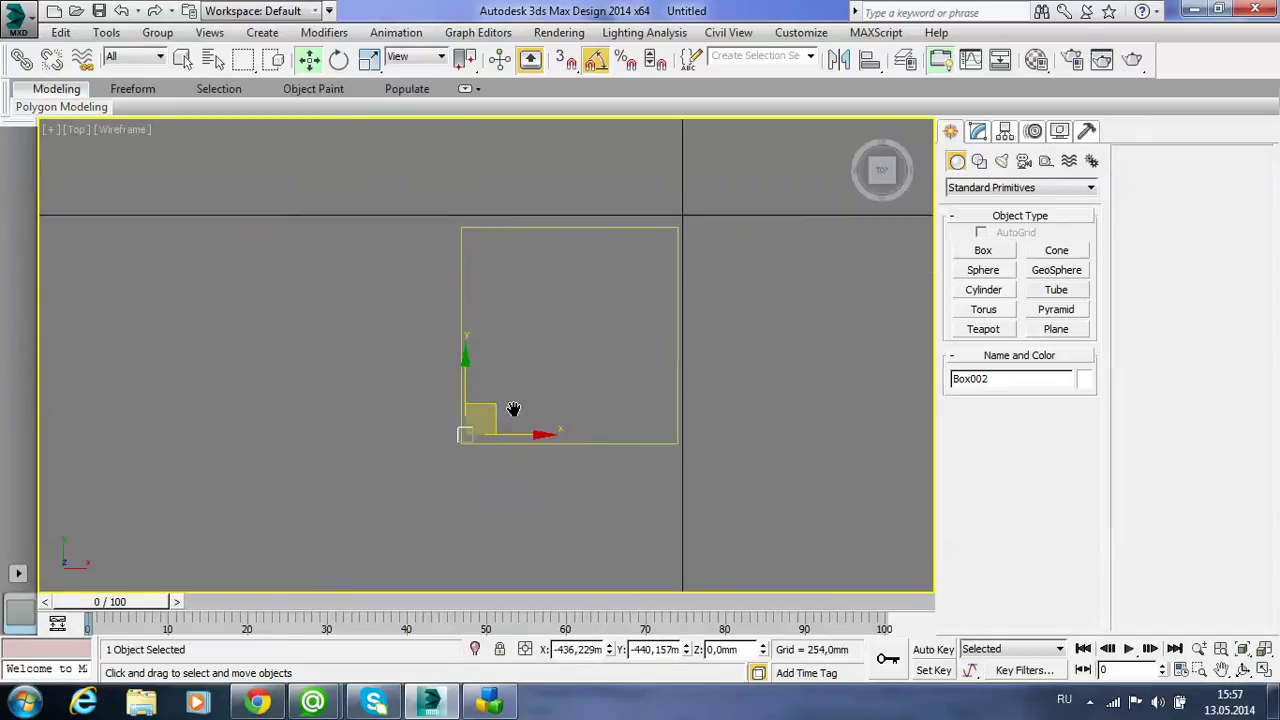
scroll(460, 434, down, 5)
scroll(363, 341, up, 2)
drag(360, 268, 362, 280)
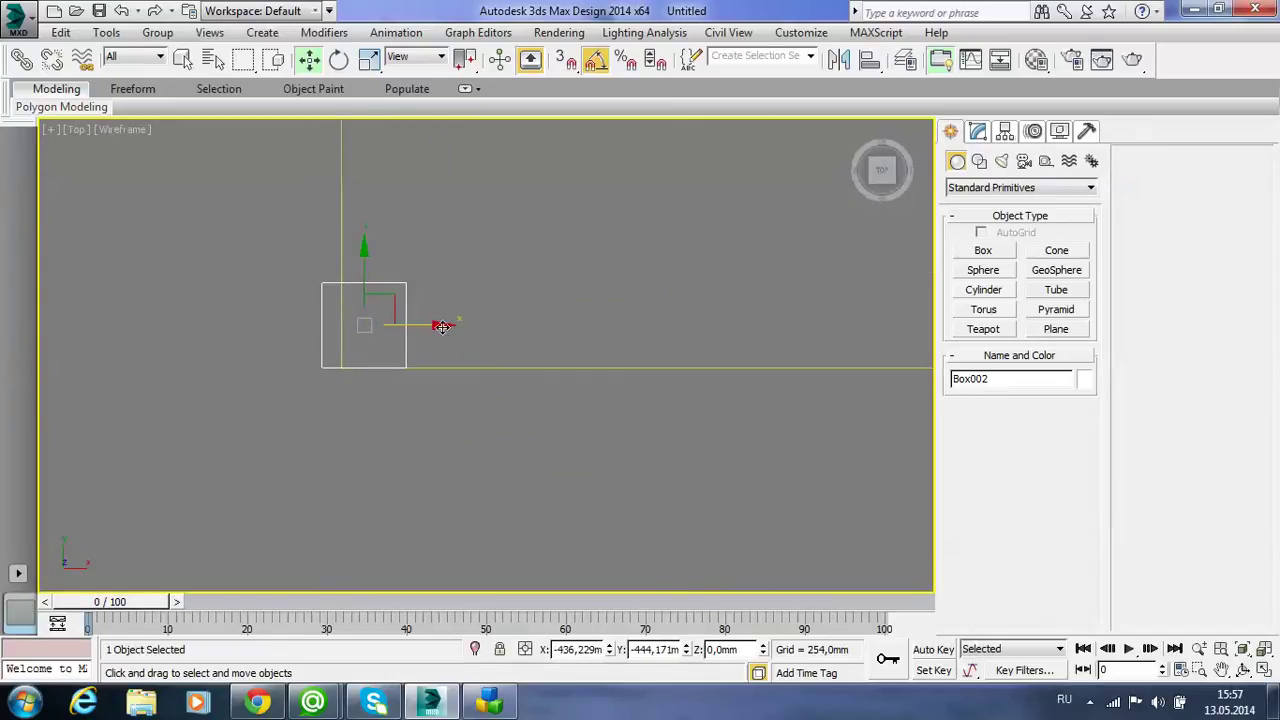
drag(441, 326, 459, 325)
click(351, 329)
scroll(351, 325, up, 5)
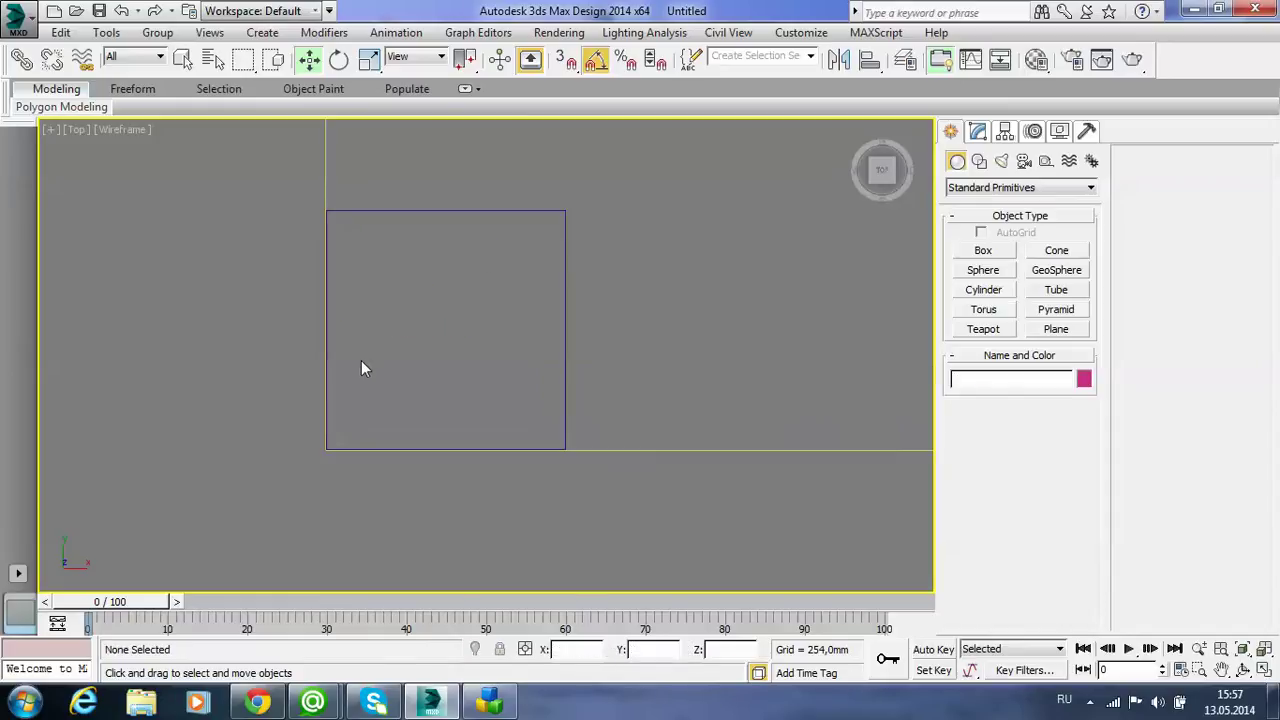
click(568, 385)
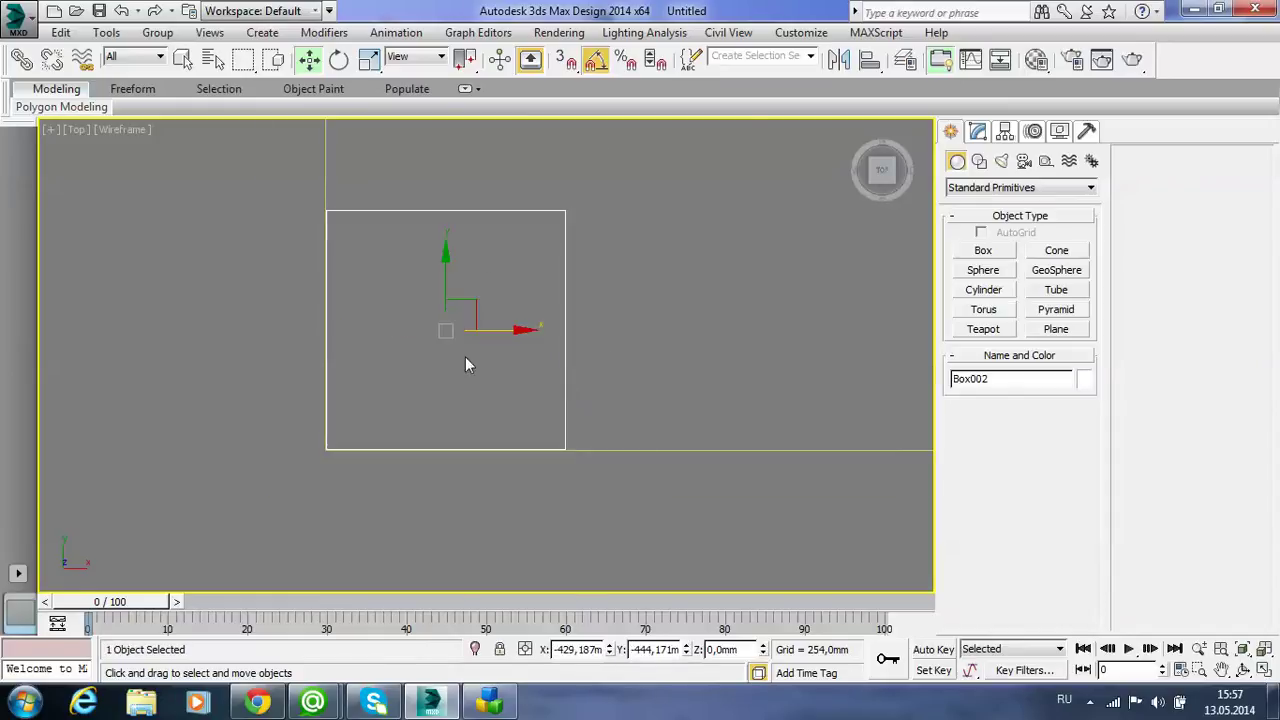
scroll(463, 358, up, 5)
middle_drag(441, 362, 514, 337)
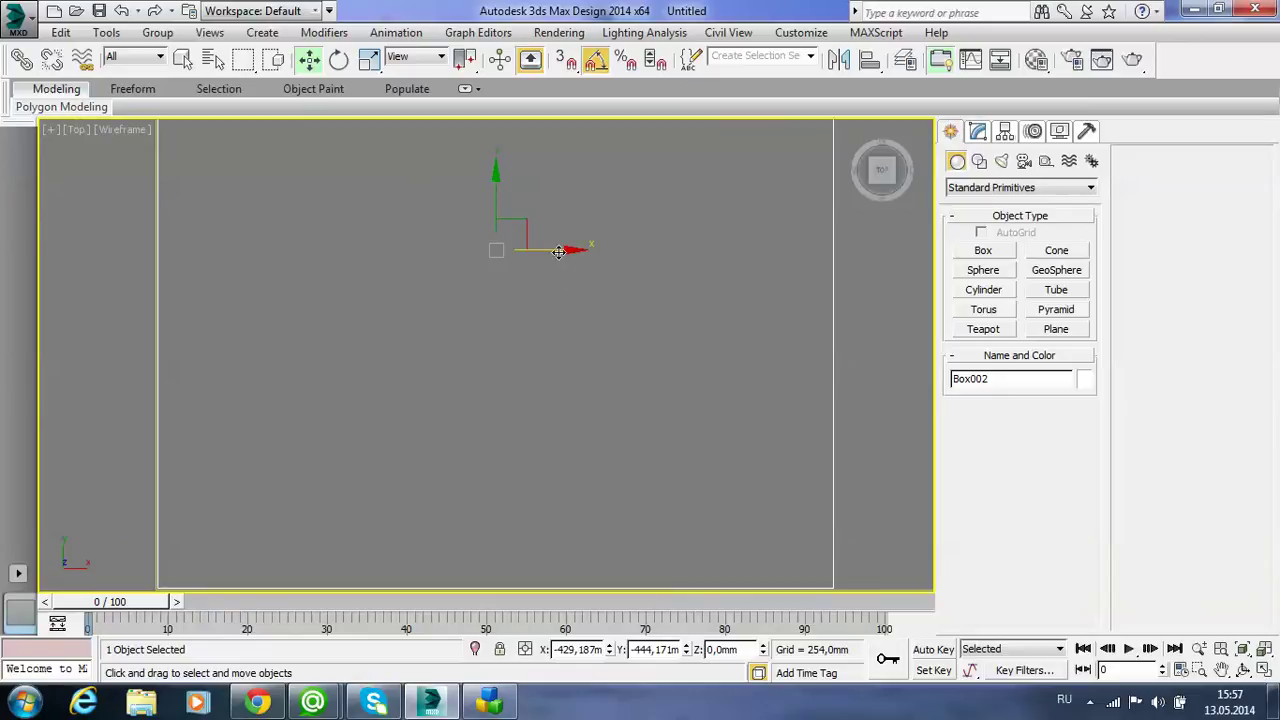
drag(558, 252, 557, 252)
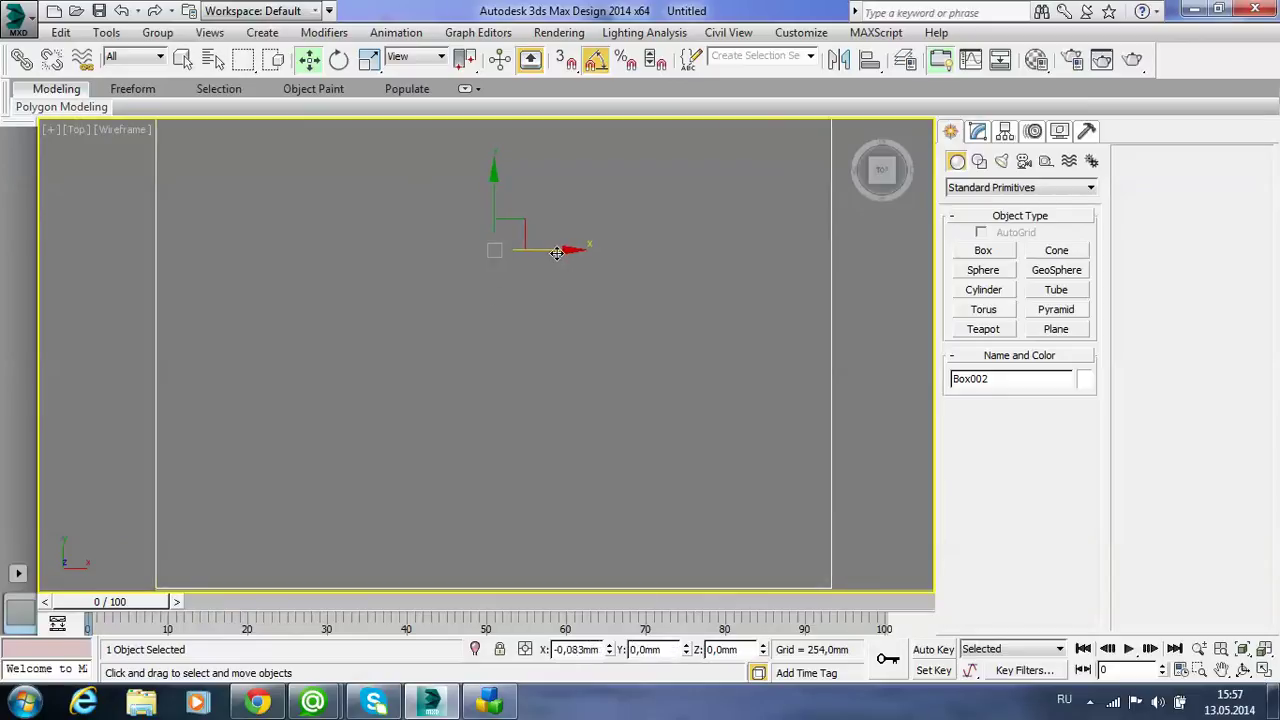
drag(494, 194, 494, 197)
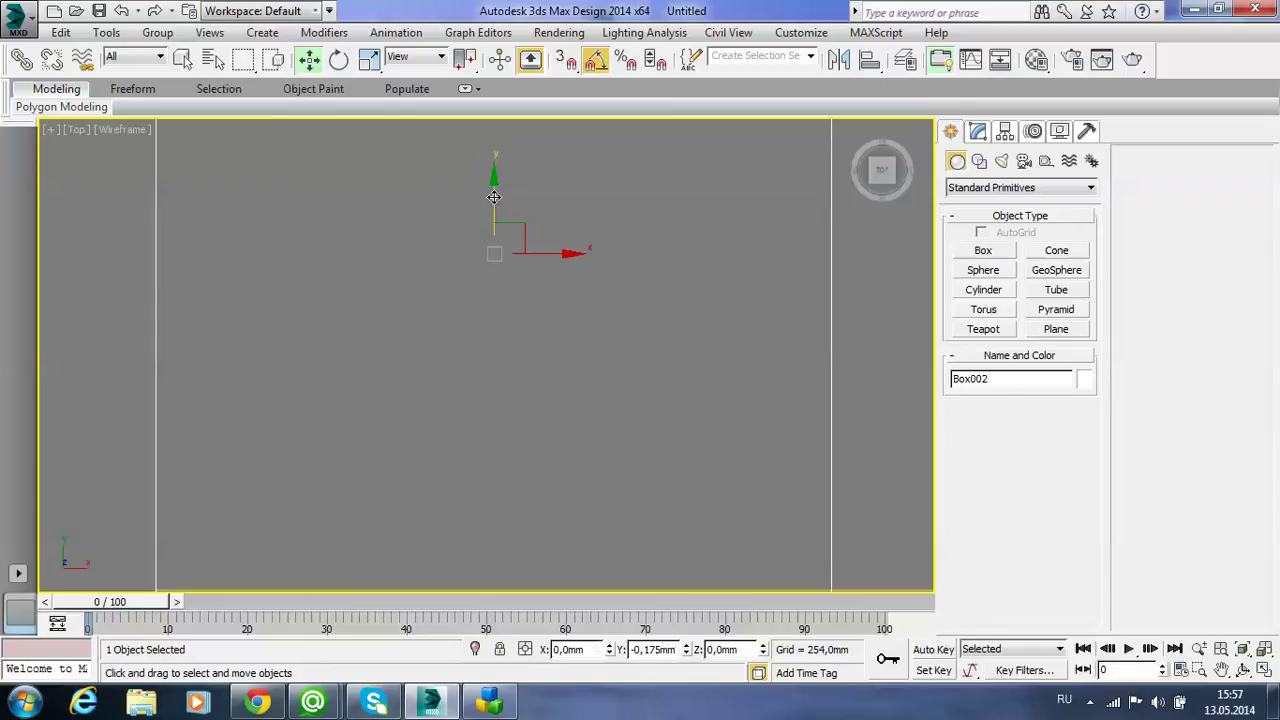
- Select only Box002, restore four viewports, and show Perspective in wireframe
click(592, 347)
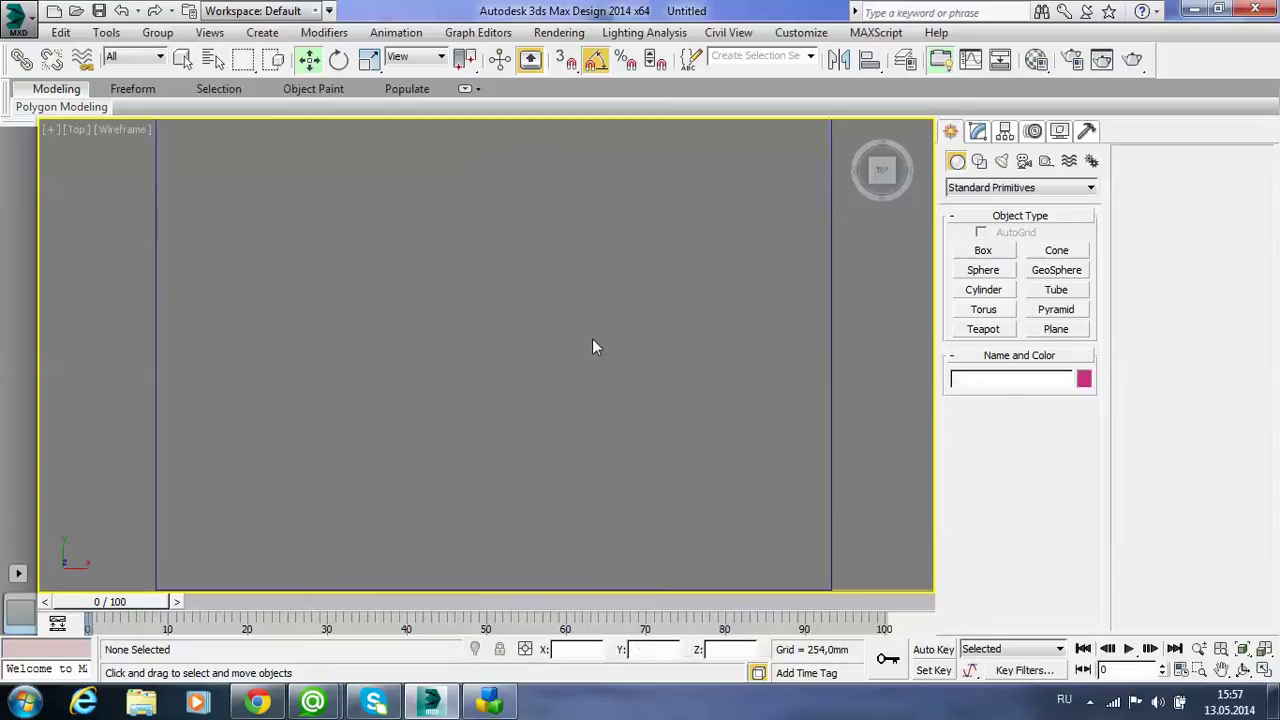
scroll(594, 343, down, 3)
scroll(594, 343, down, 8)
drag(663, 320, 501, 191)
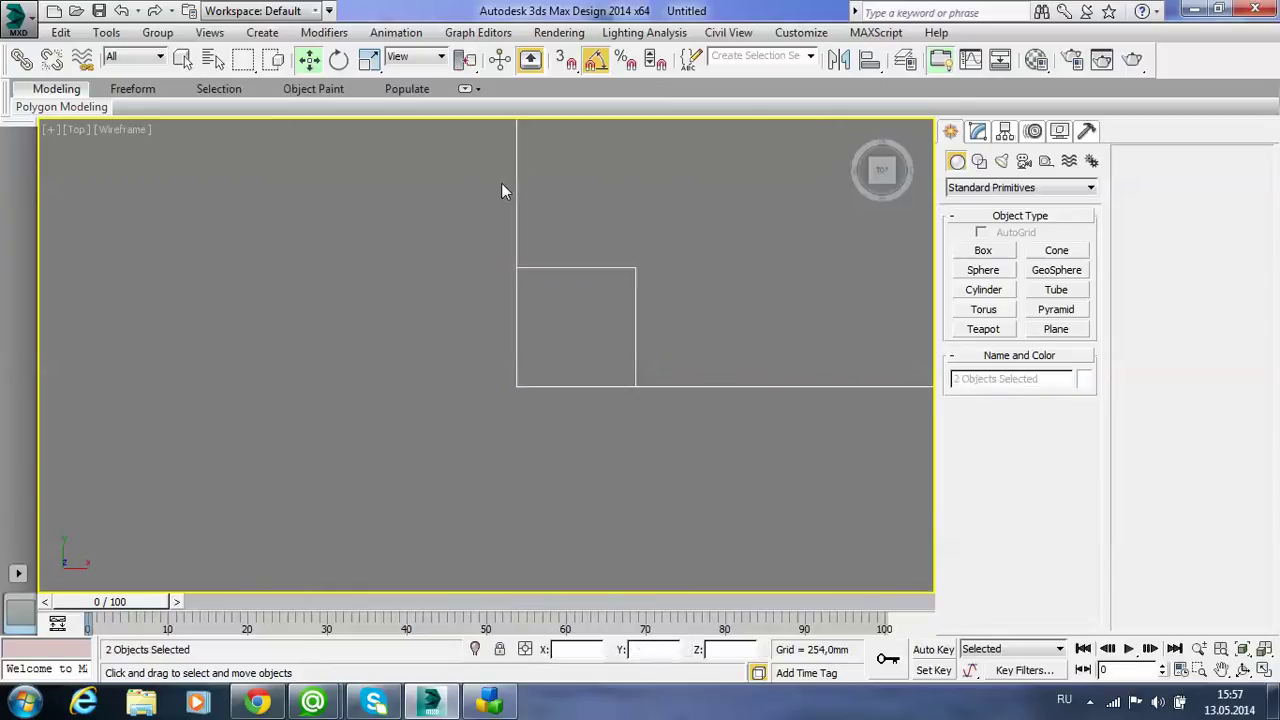
click(635, 305)
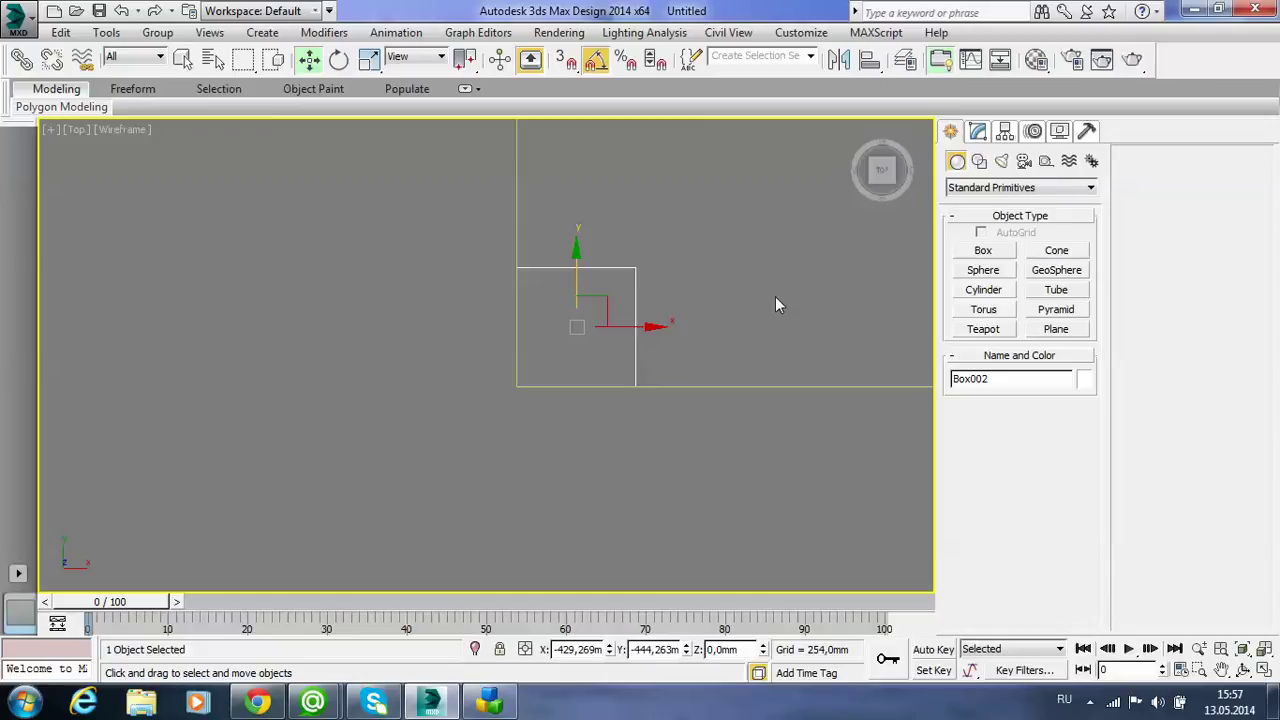
key(alt+w)
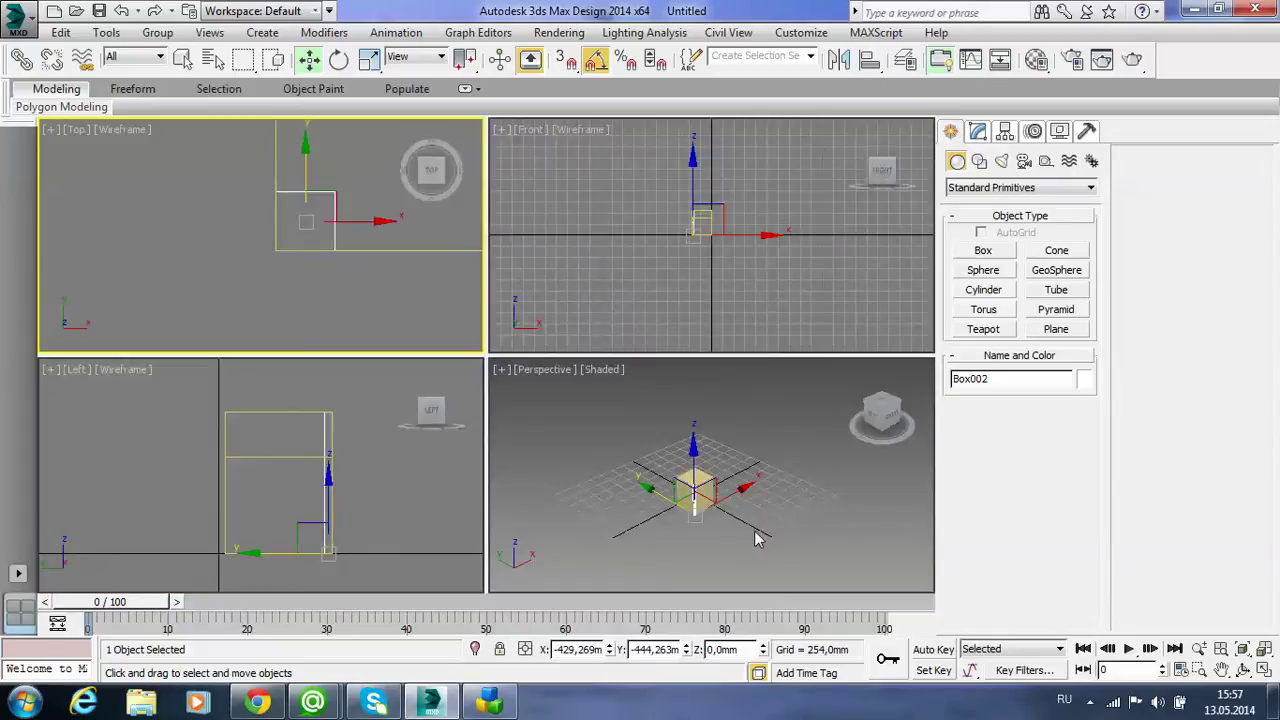
right_click(755, 538)
key(F3)
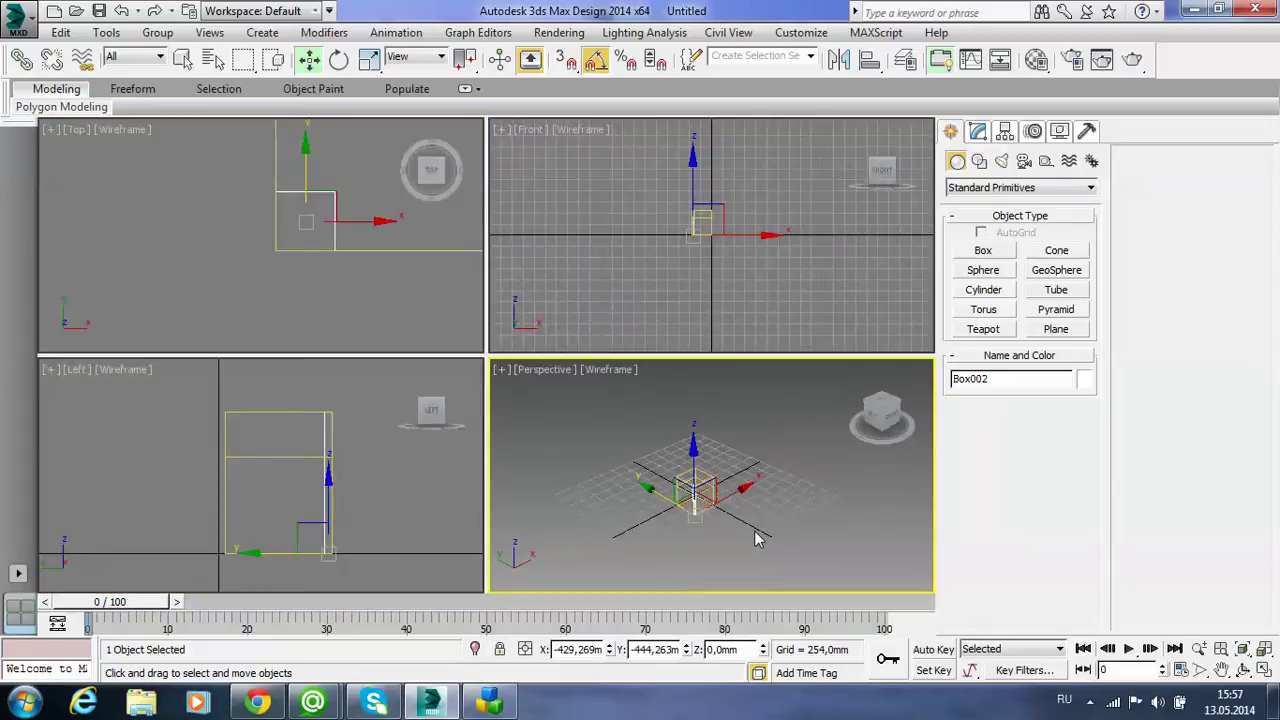
- Reselect Box002 in the Left view and open its Box parameters in Modify
scroll(730, 535, up, 2)
scroll(725, 520, up, 2)
scroll(713, 523, up, 2)
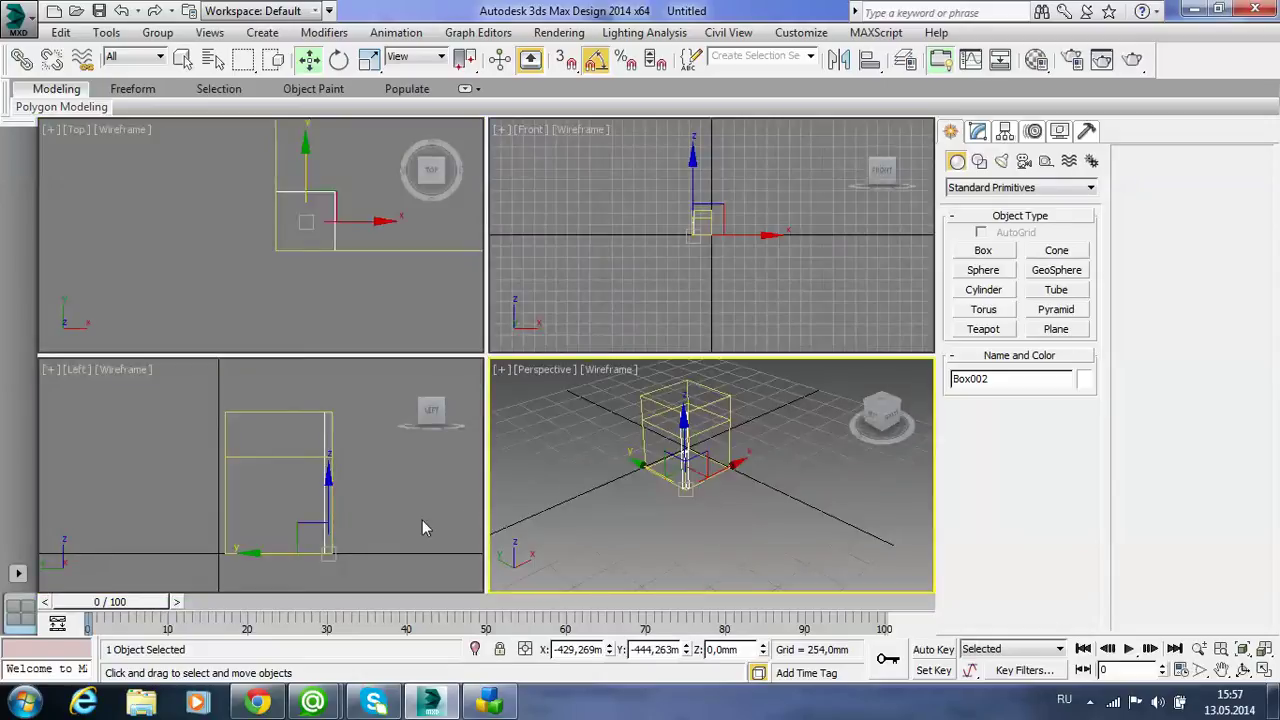
click(384, 514)
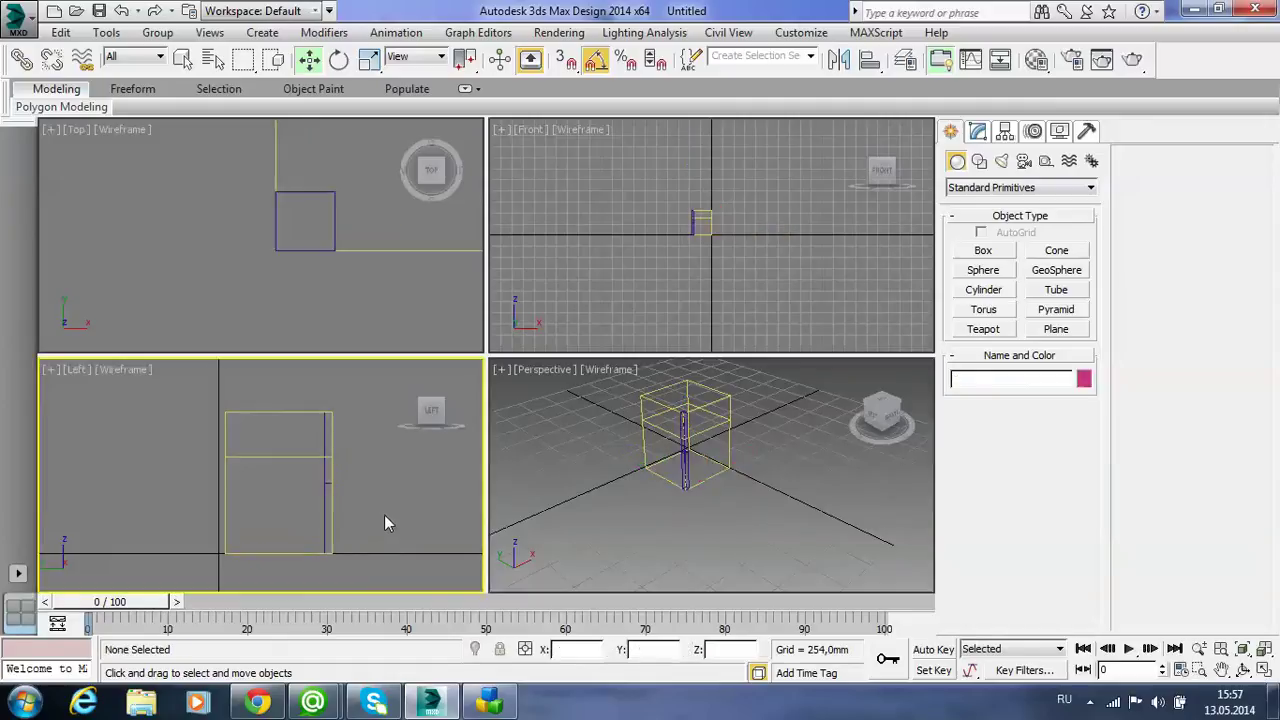
click(326, 492)
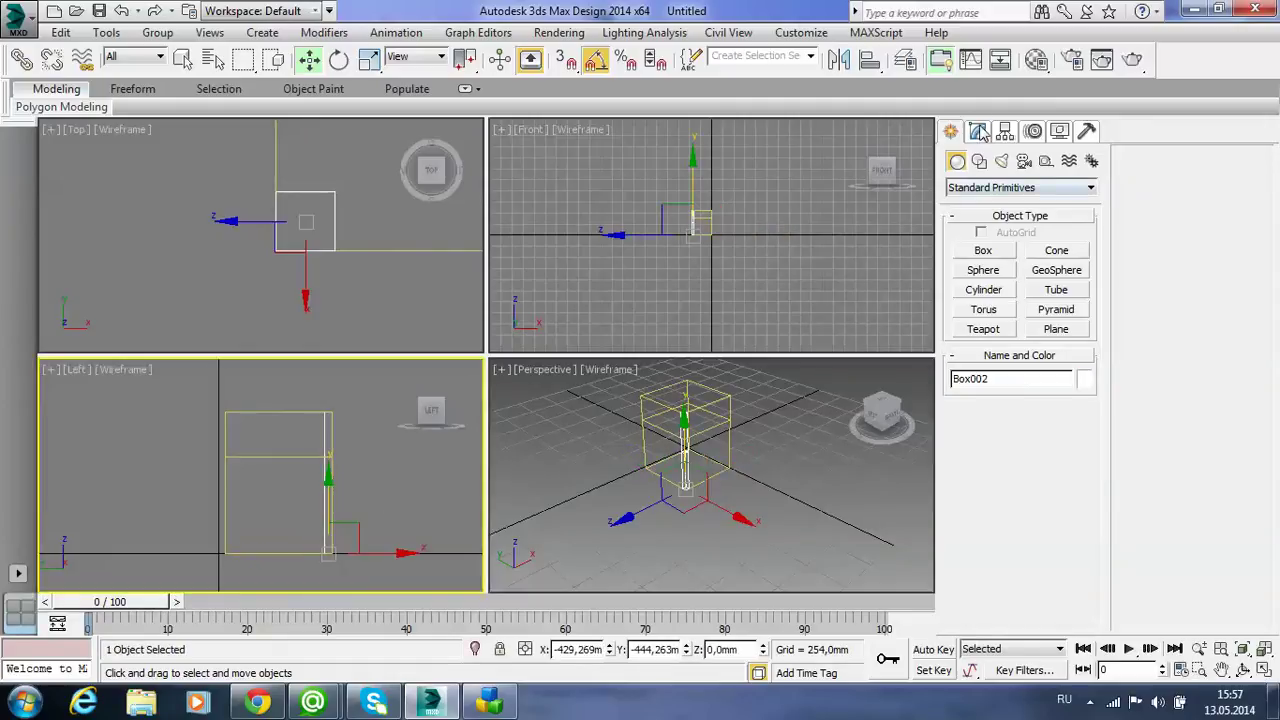
click(979, 136)
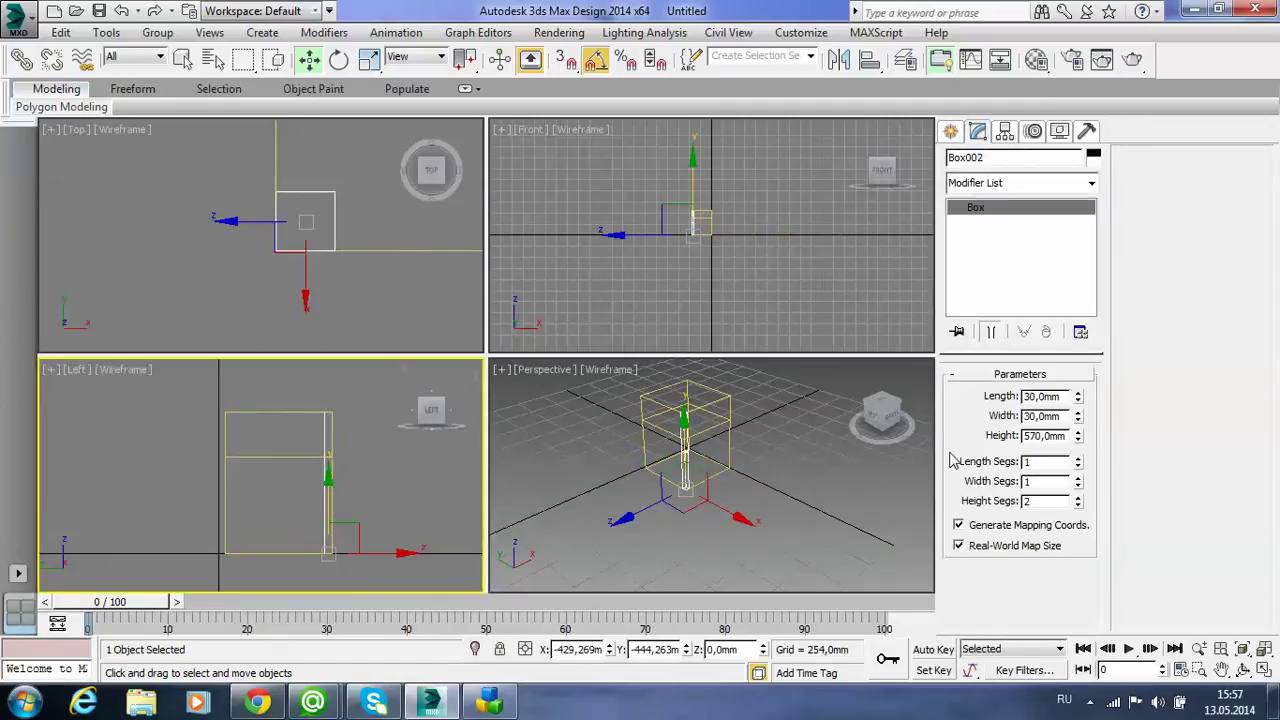
- Convert Box002 to editable poly and move its middle four vertices to about 388 mm
right_click(324, 508)
mouse_move(358, 675)
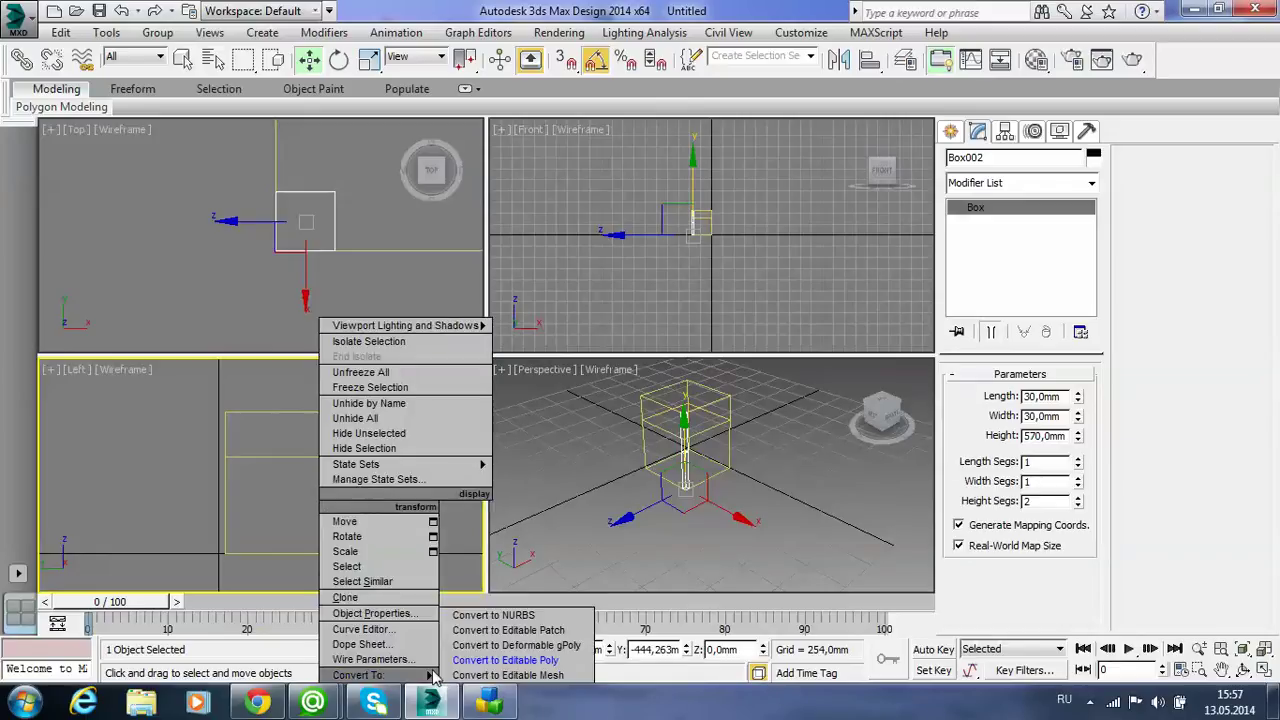
click(492, 660)
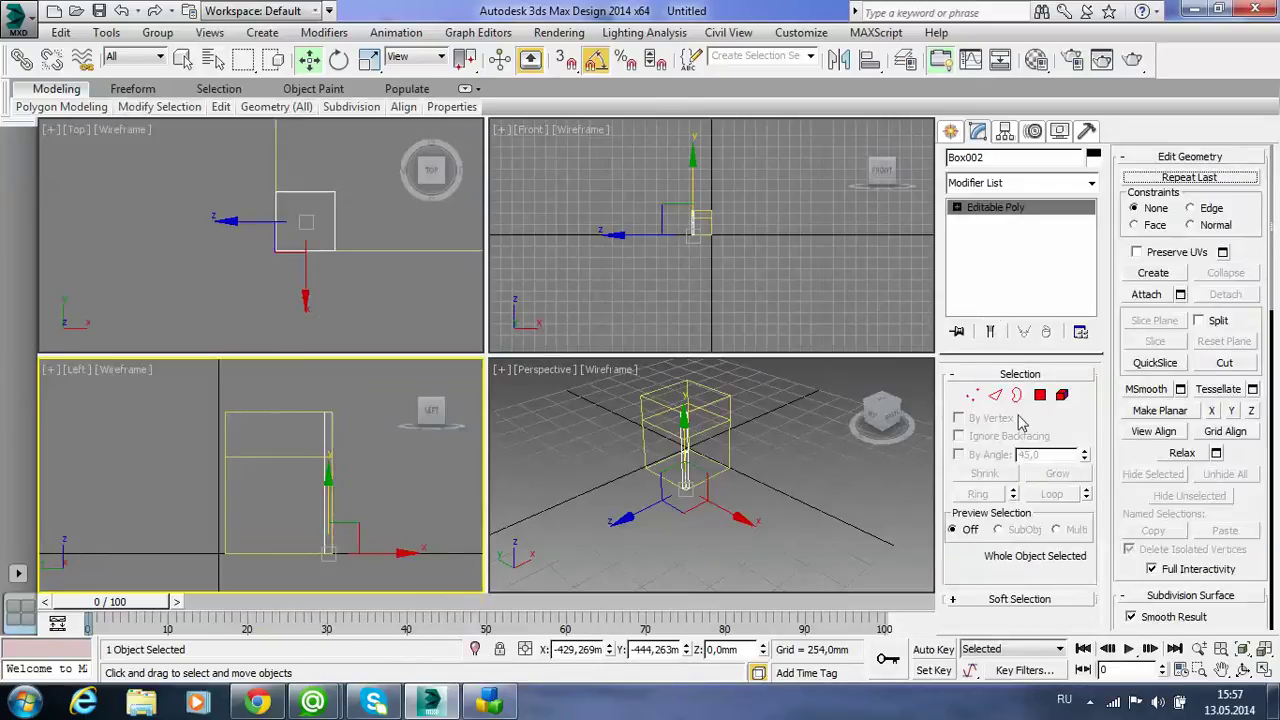
click(971, 396)
mouse_move(380, 560)
mouse_down()
mouse_move(300, 400)
mouse_move(345, 383)
mouse_up()
scroll(320, 482, up, 3)
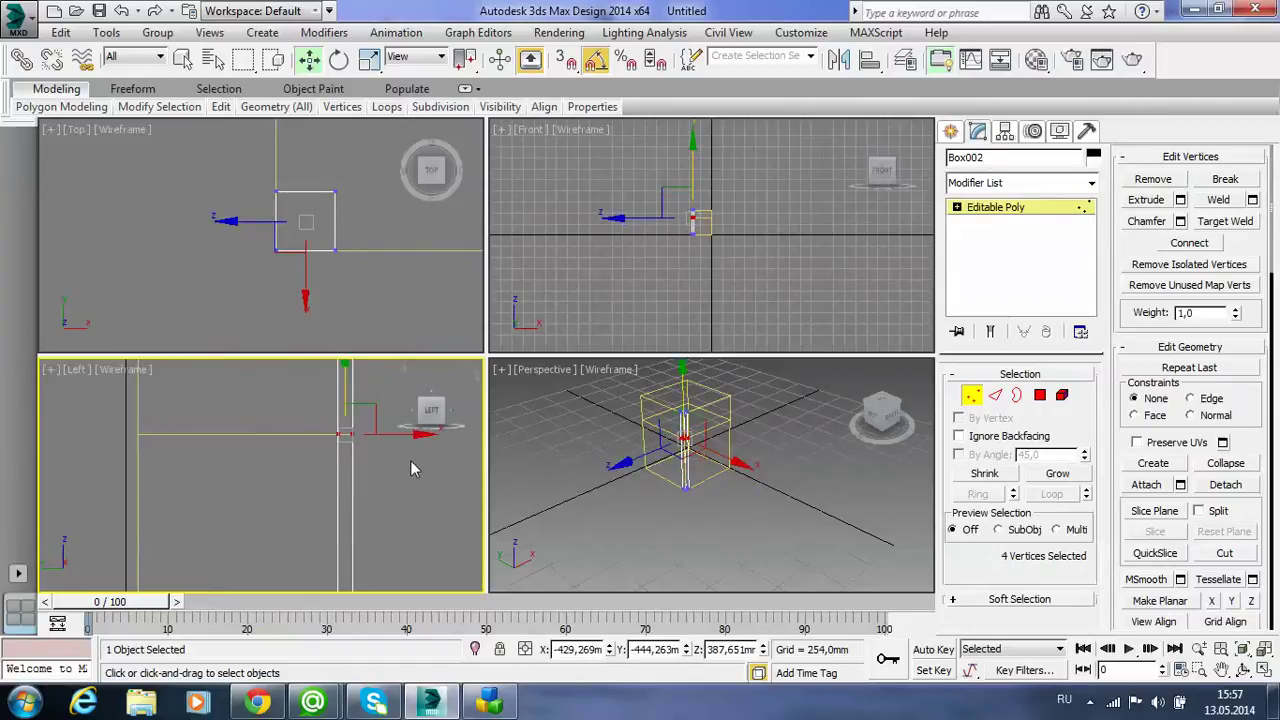
scroll(351, 506, down, 3)
scroll(316, 462, down, 2)
scroll(296, 425, up, 2)
scroll(288, 405, up, 2)
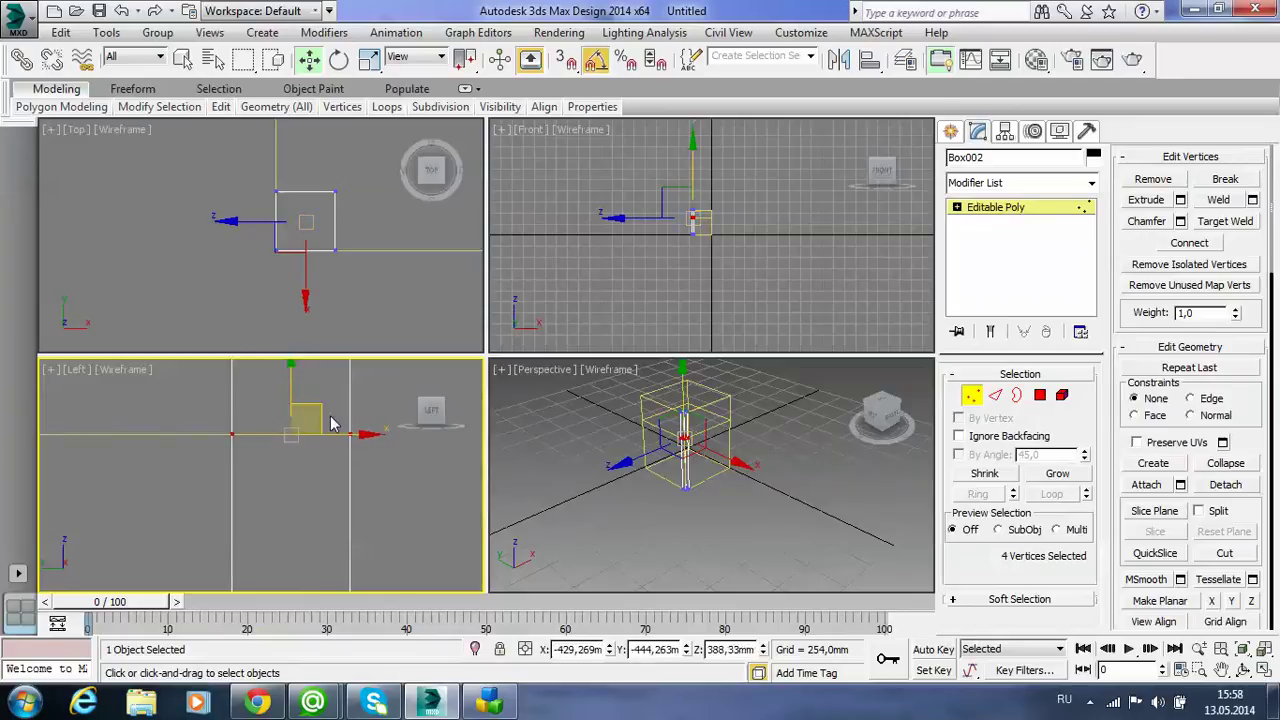
drag(305, 420, 350, 501)
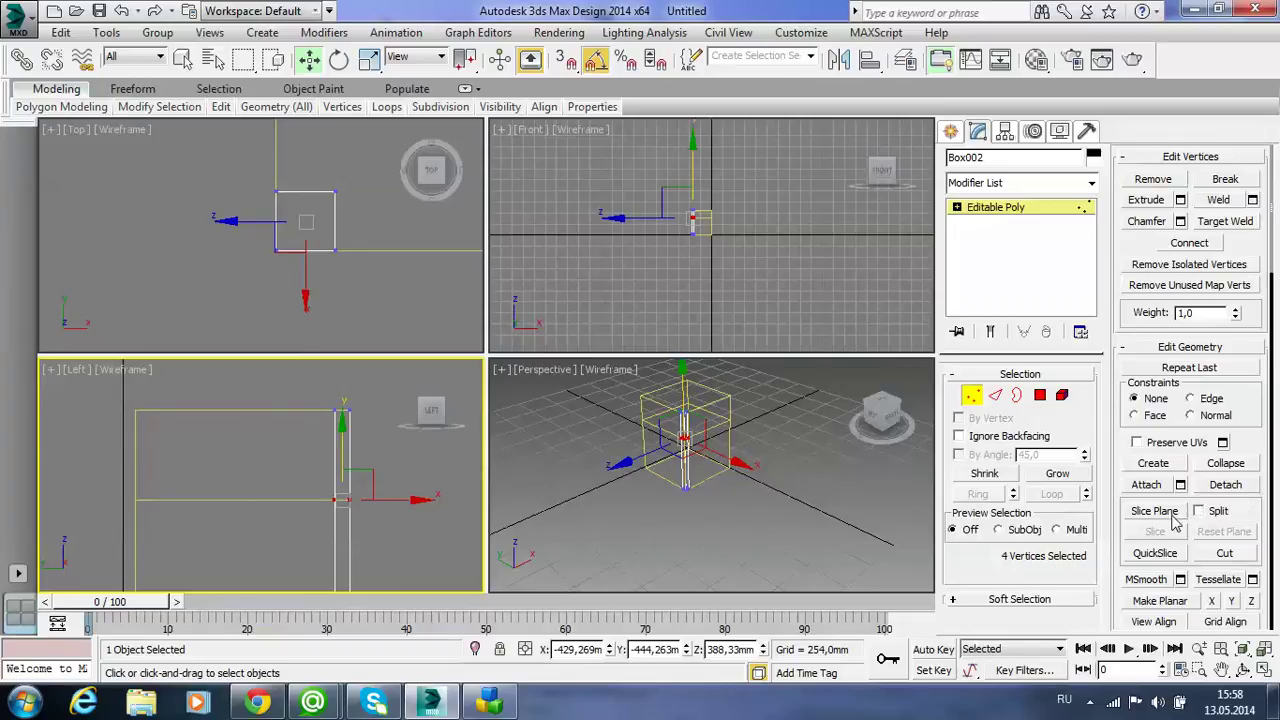
- Slice Box002 with a slice plane near its top to add a vertex ring
click(1155, 511)
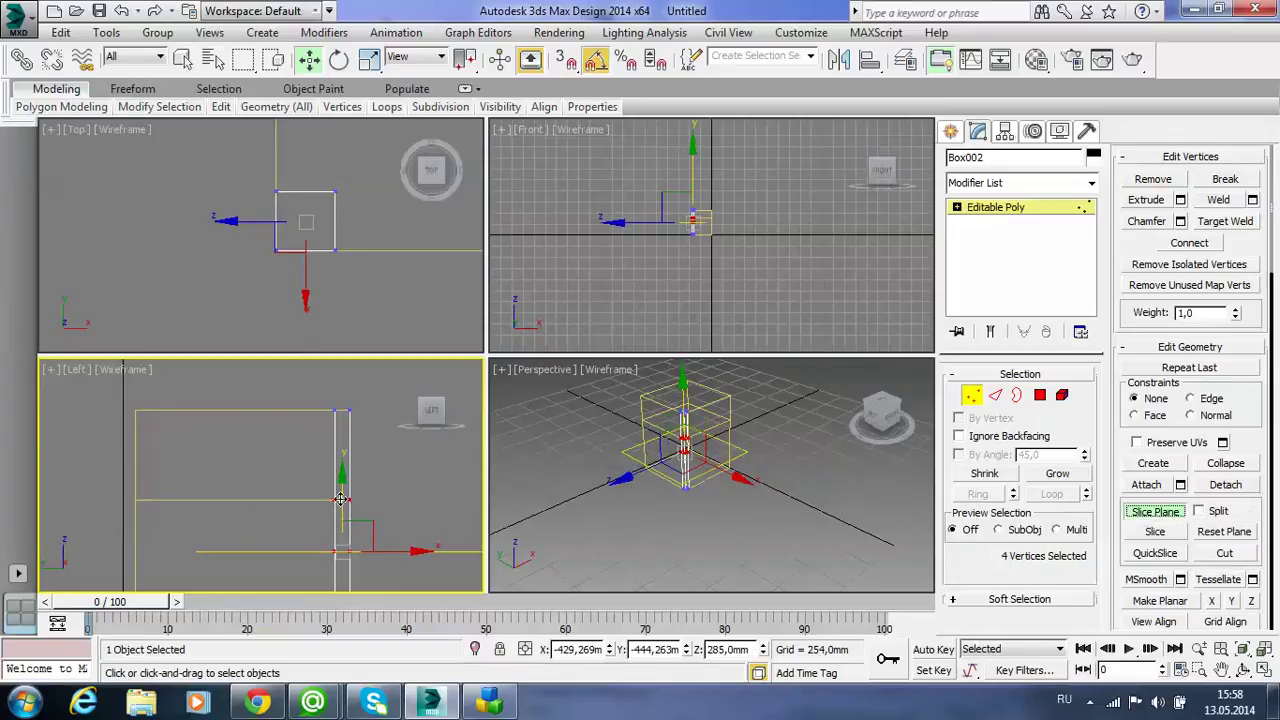
drag(341, 499, 362, 371)
scroll(343, 428, up, 5)
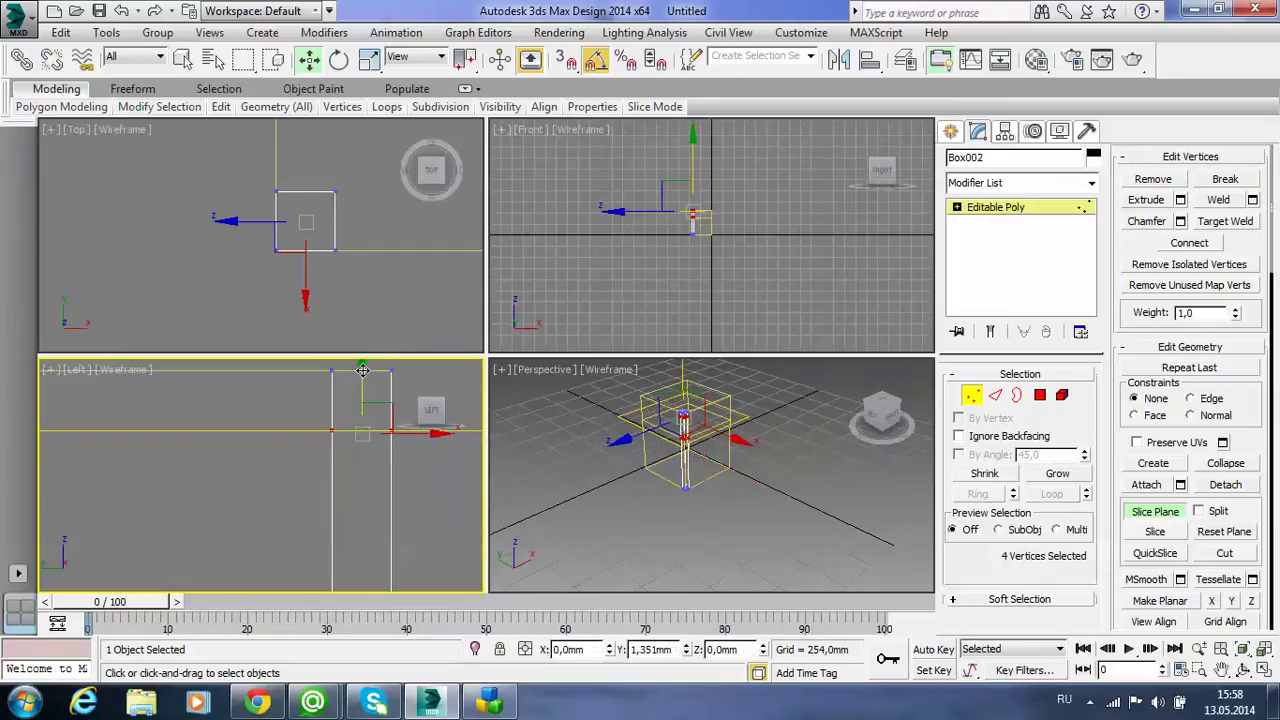
click(1153, 533)
scroll(628, 540, down, 5)
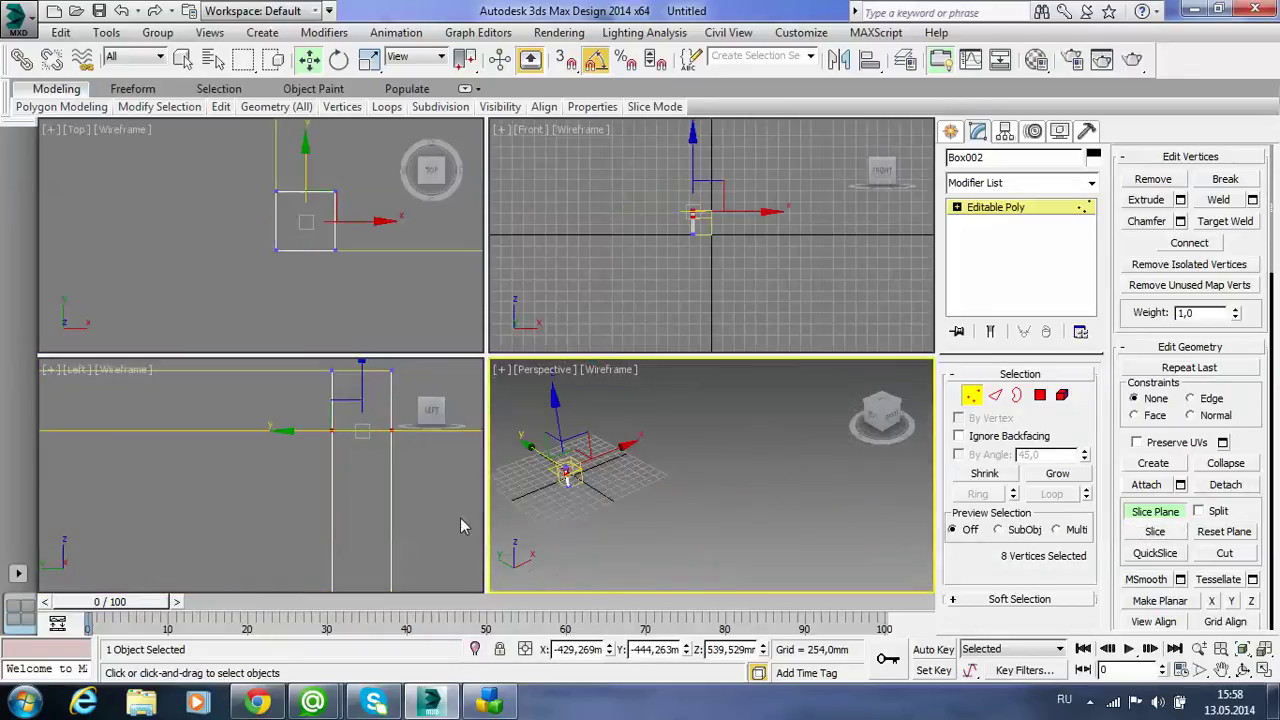
mouse_move(407, 517)
middle_down()
mouse_move(456, 496)
mouse_move(286, 500)
middle_up()
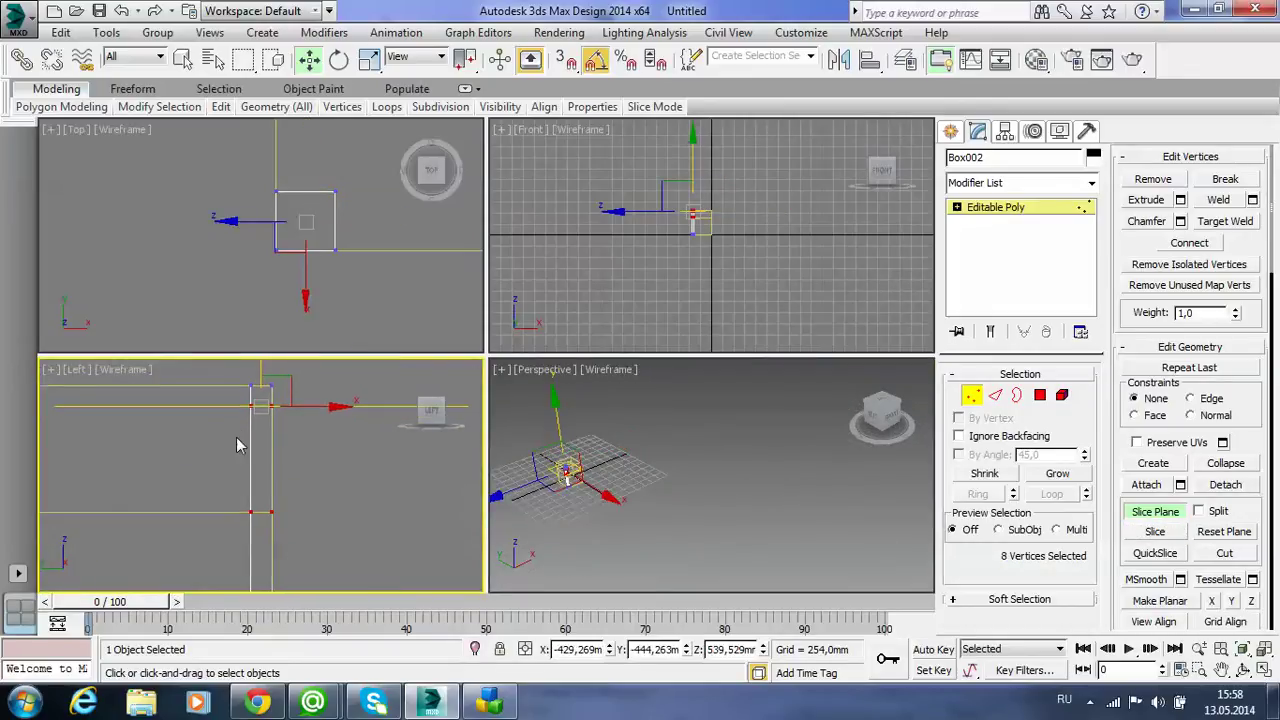
mouse_move(257, 702)
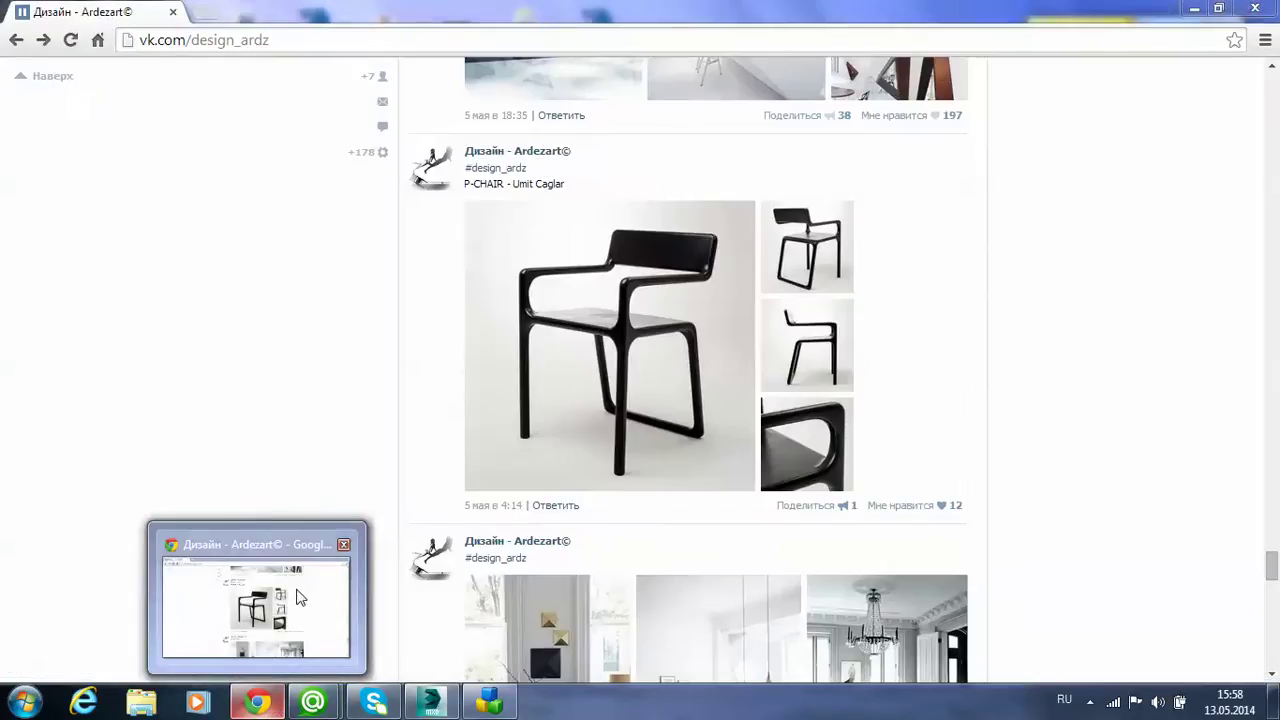
click(296, 594)
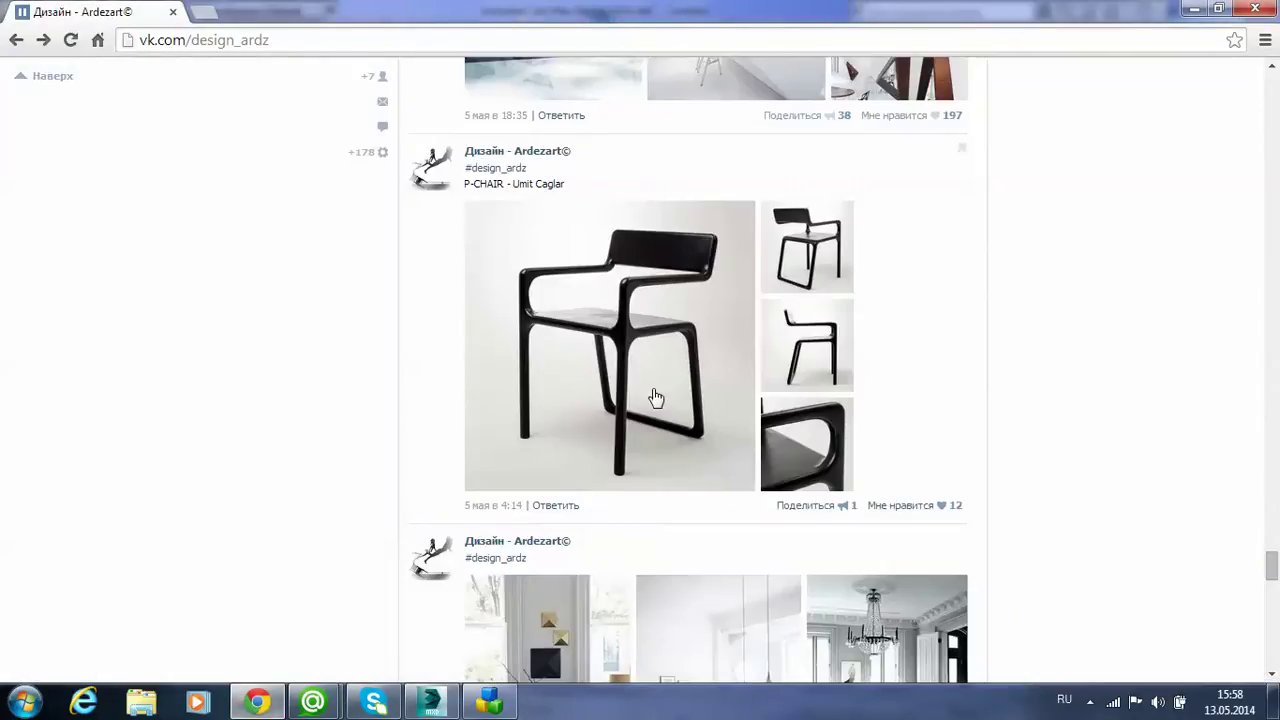
click(653, 398)
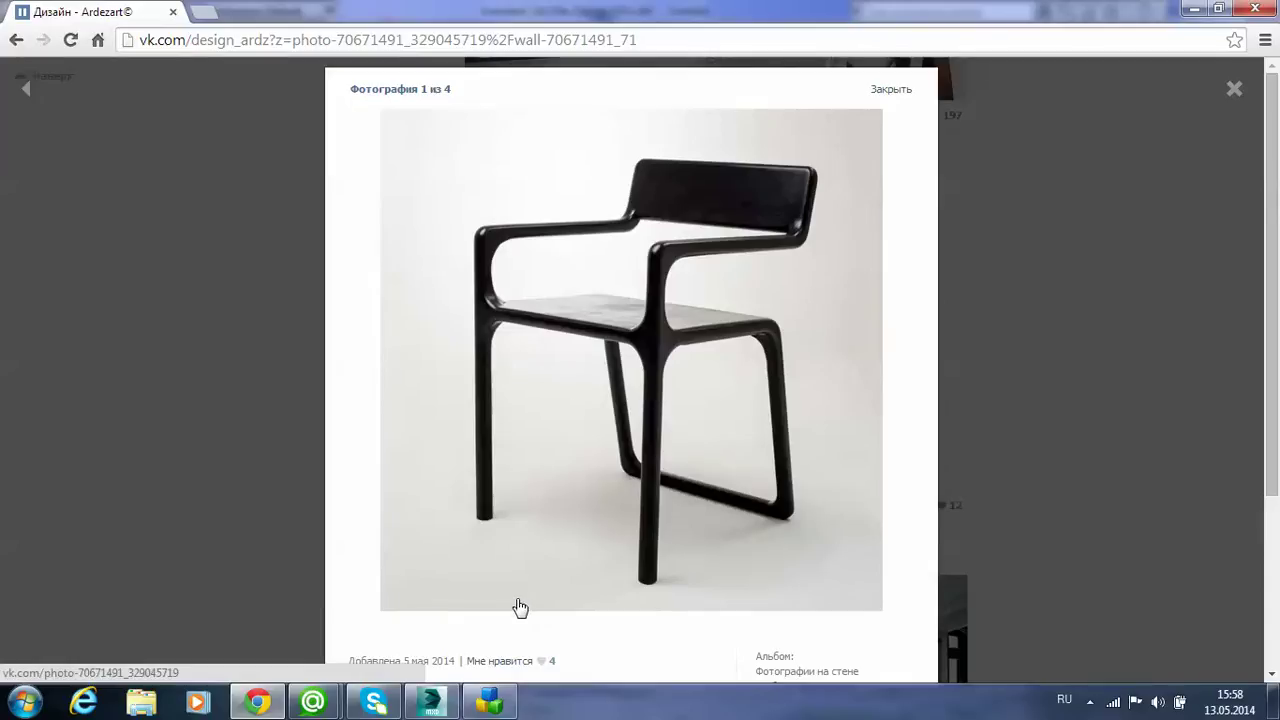
click(428, 702)
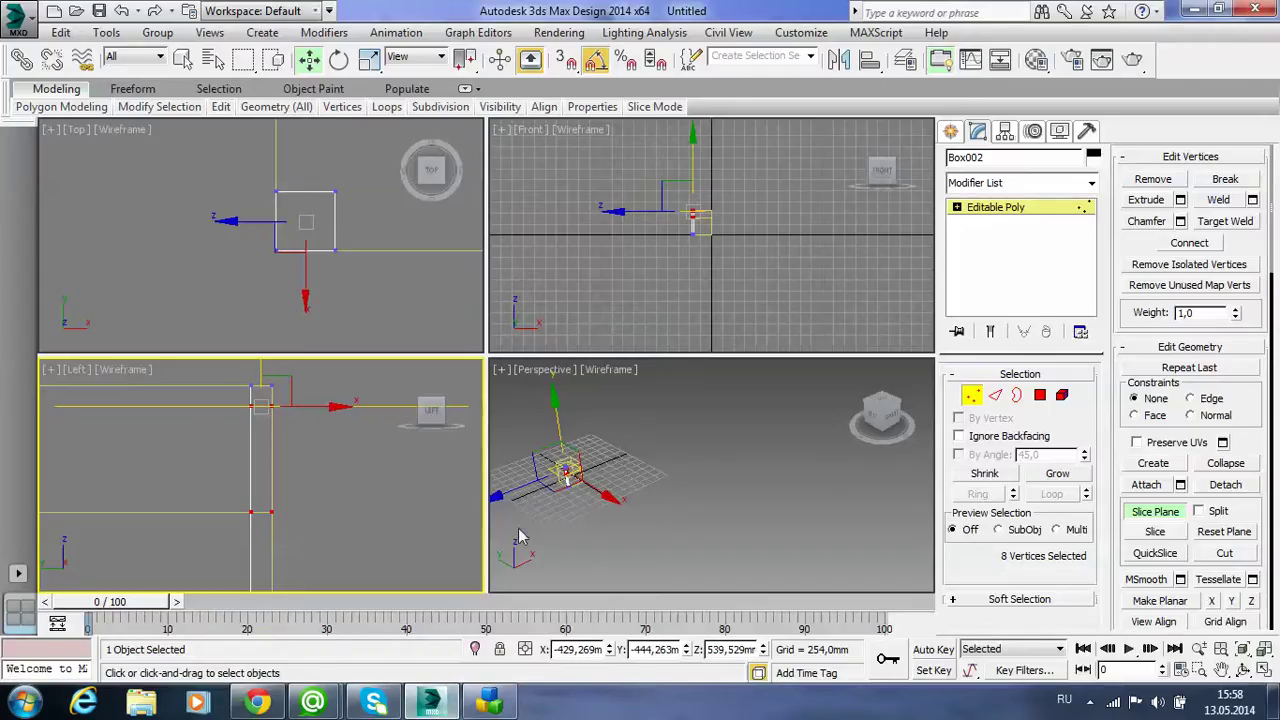
- Lower the slice plane to about 354 mm, slice the post again, and exit slice mode
scroll(312, 511, down, 2)
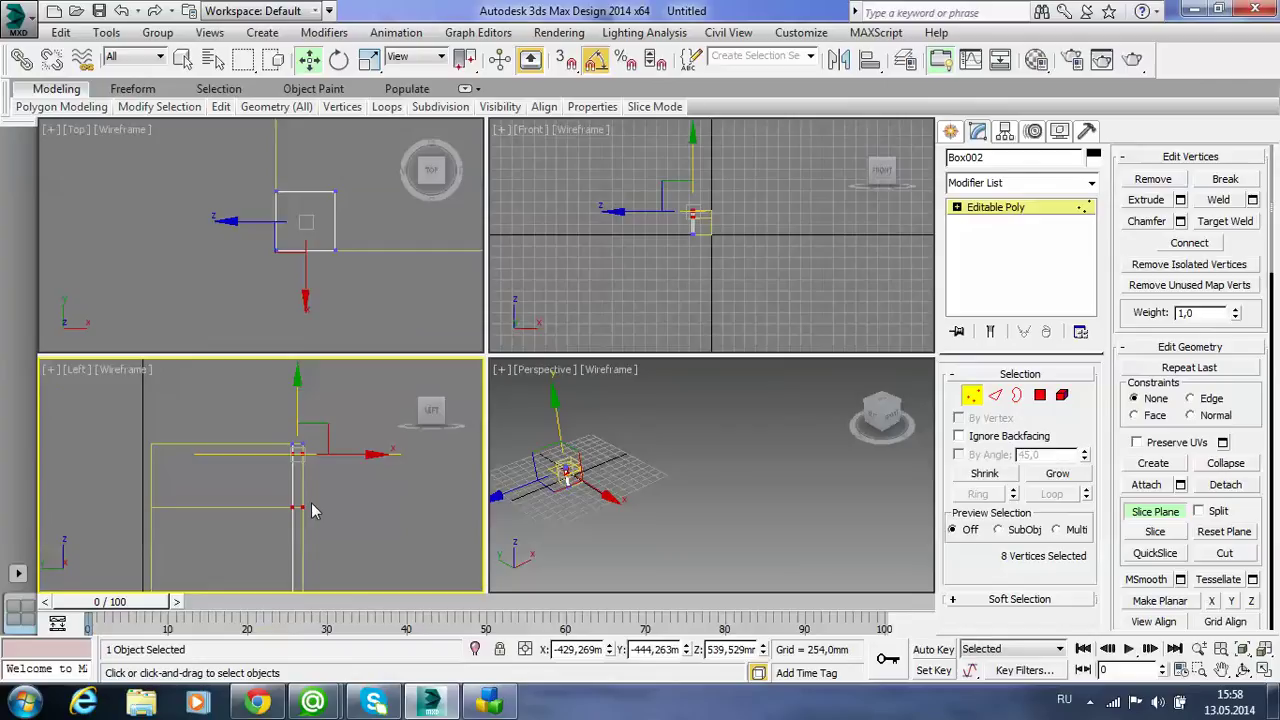
middle_drag(320, 511, 369, 466)
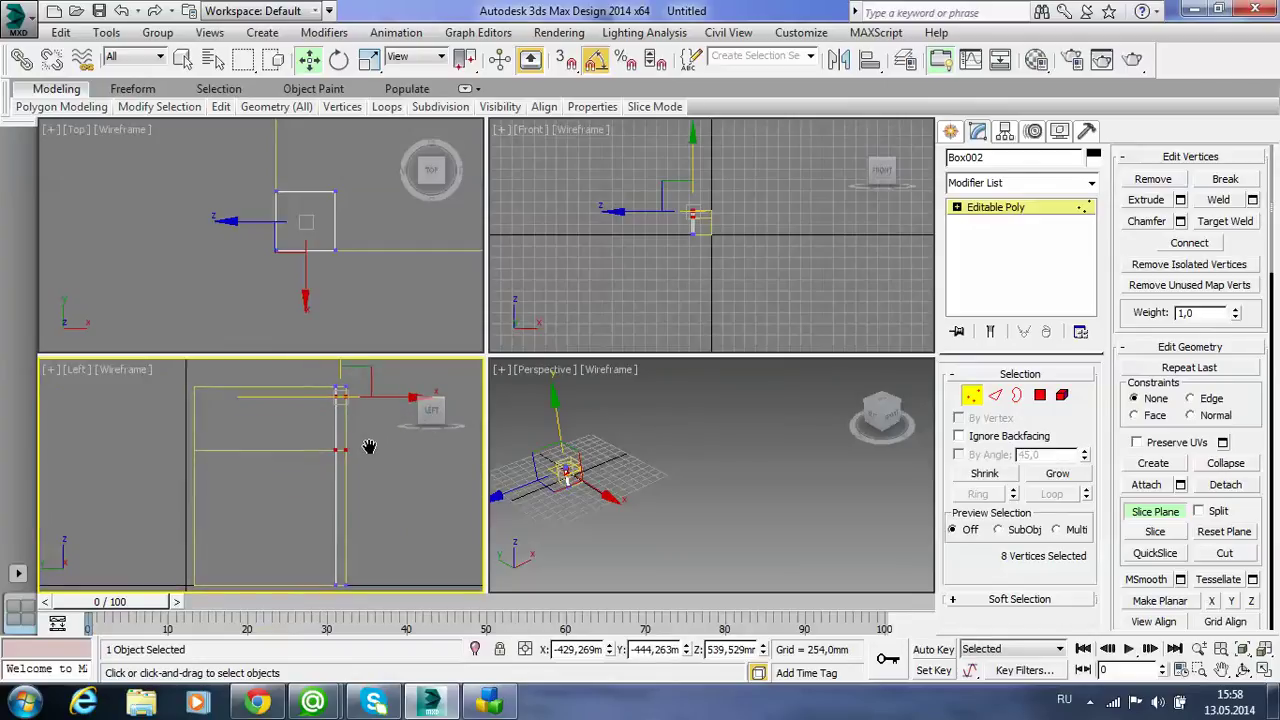
middle_drag(370, 446, 352, 492)
drag(326, 396, 326, 461)
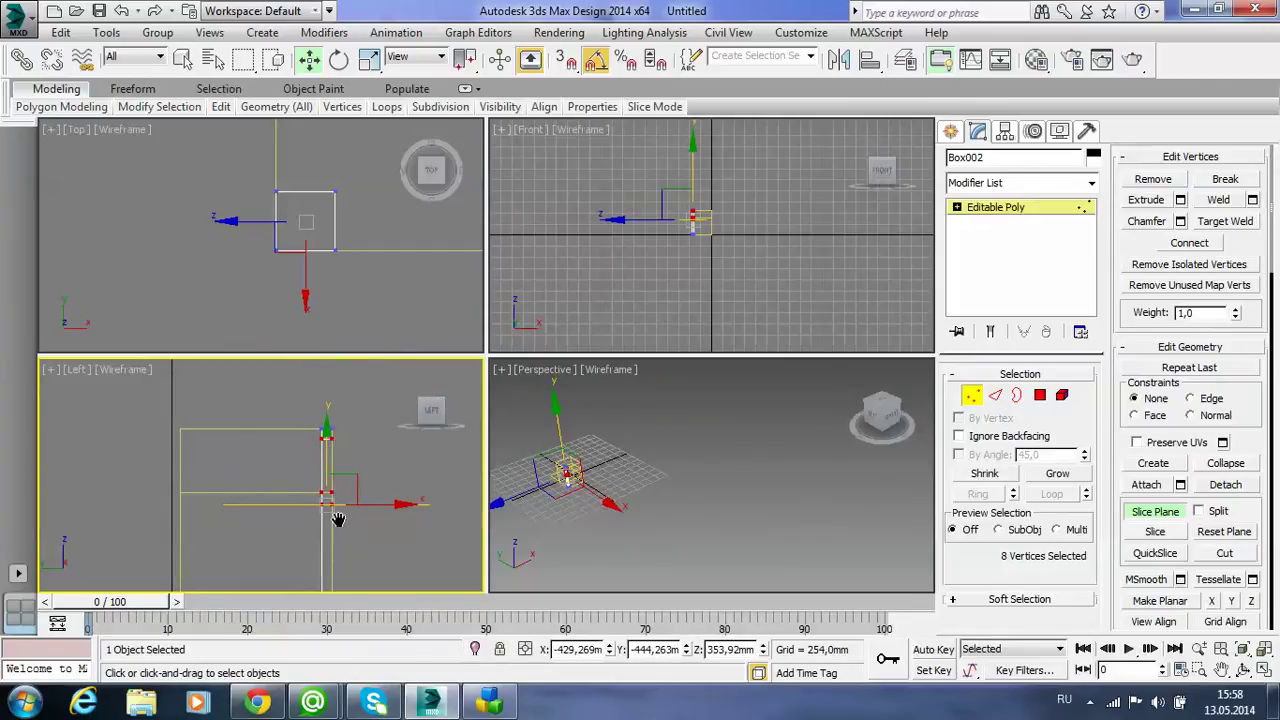
scroll(338, 522, up, 2)
scroll(338, 522, up, 2)
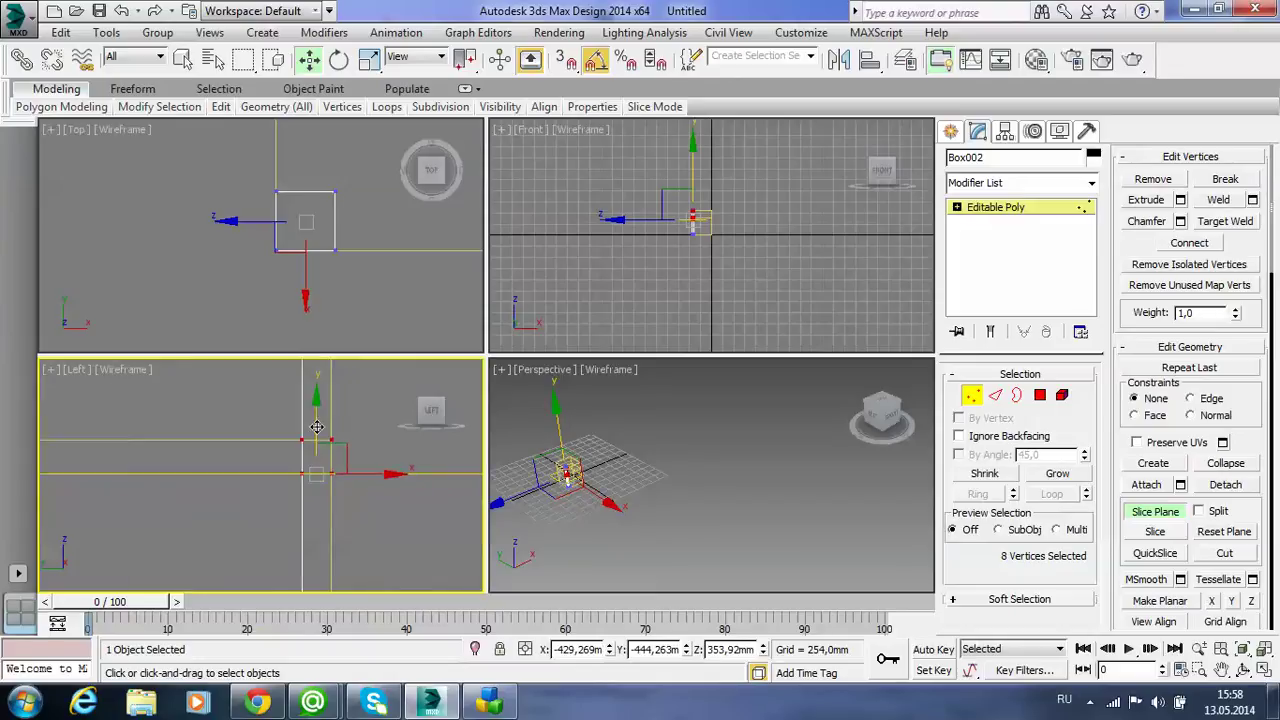
drag(322, 446, 316, 422)
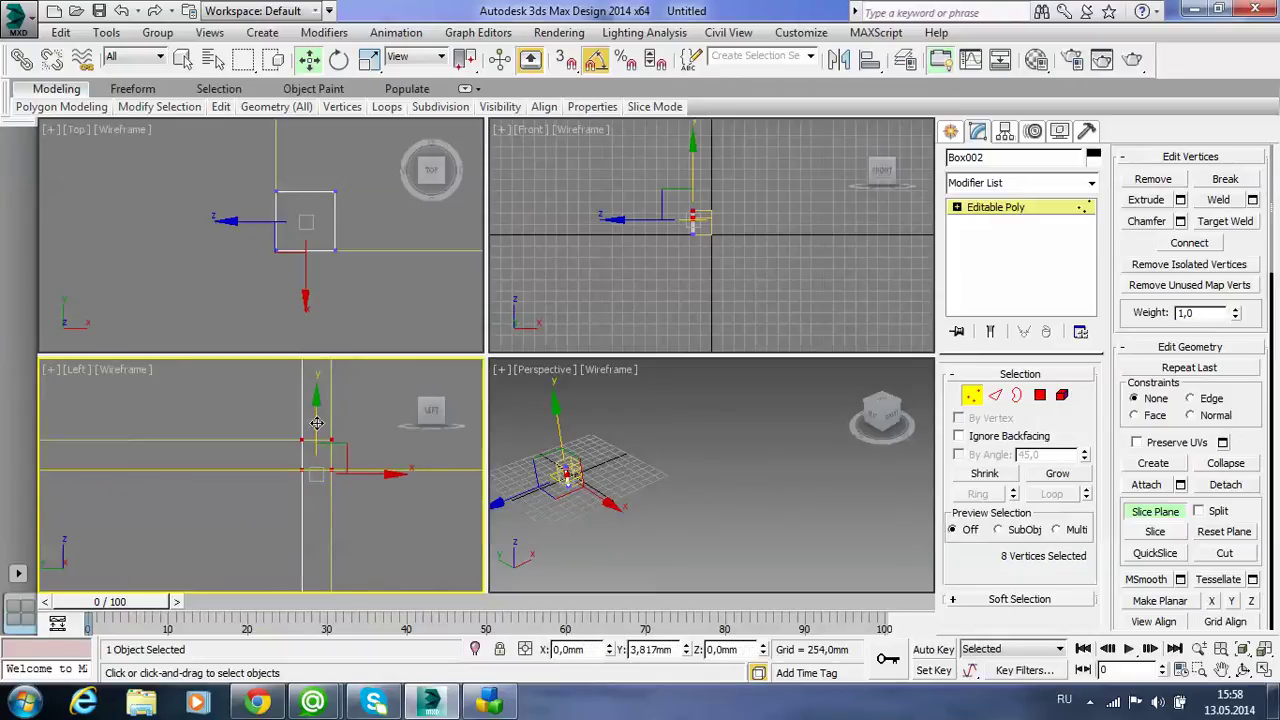
scroll(318, 452, up, 4)
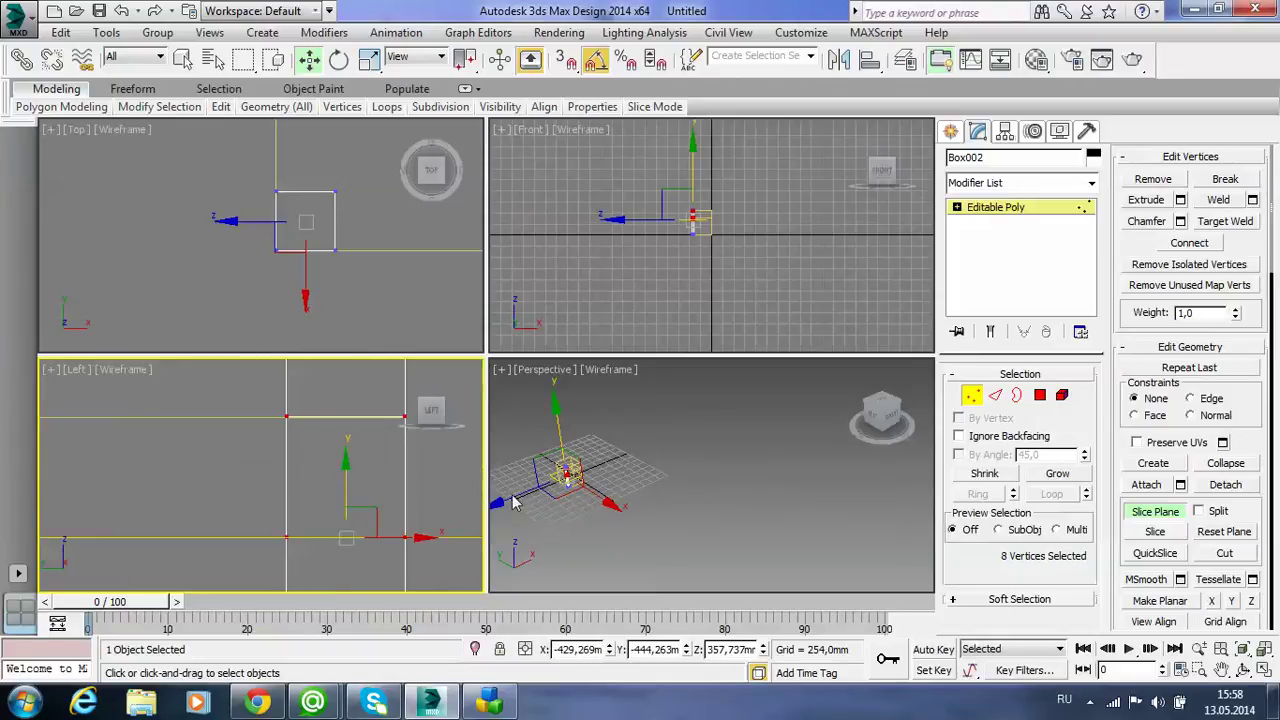
click(1155, 531)
click(1155, 511)
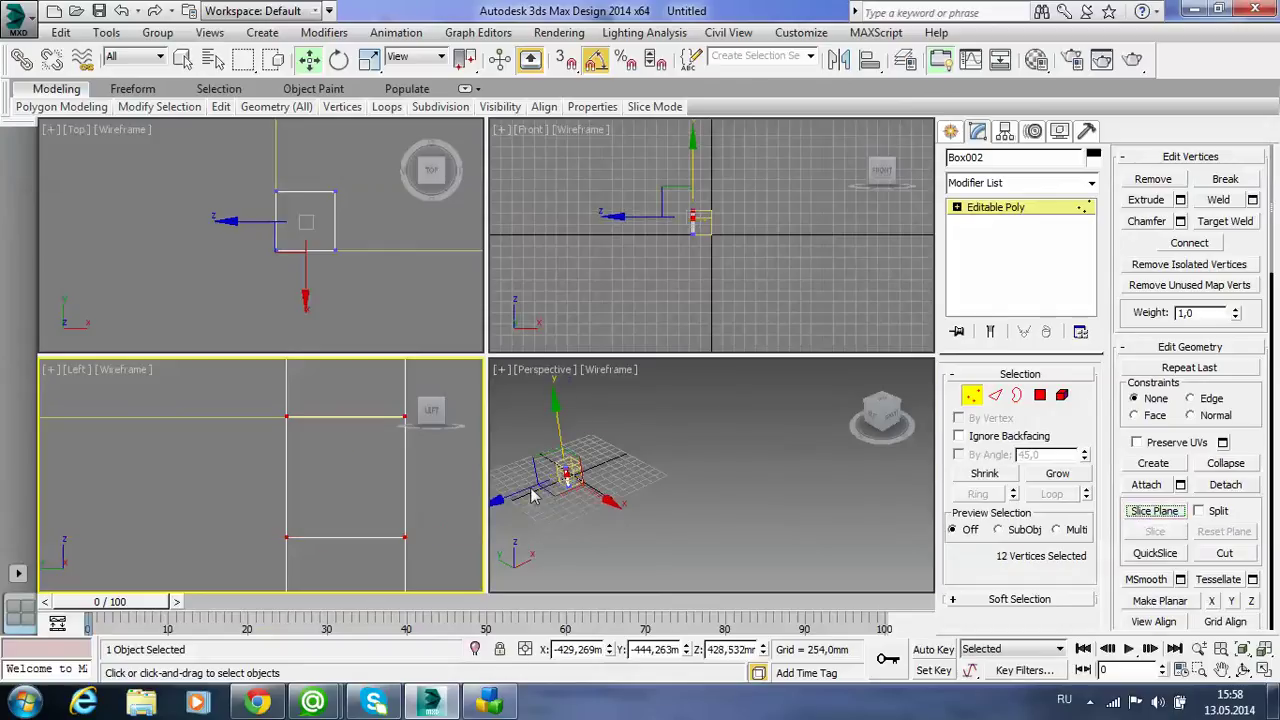
- Frame the selection in Perspective and centre the box and post in the Left view
right_click(556, 502)
scroll(389, 507, down, 2)
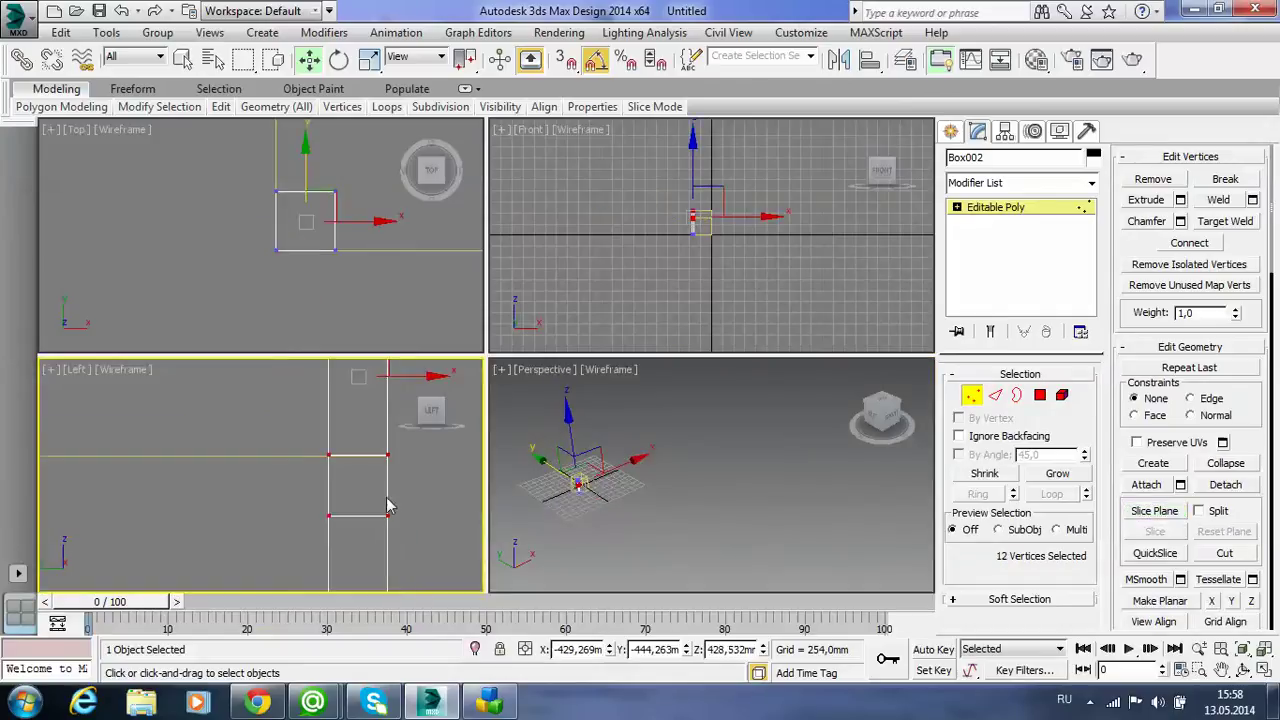
right_click(677, 517)
key(z)
scroll(679, 517, down, 3)
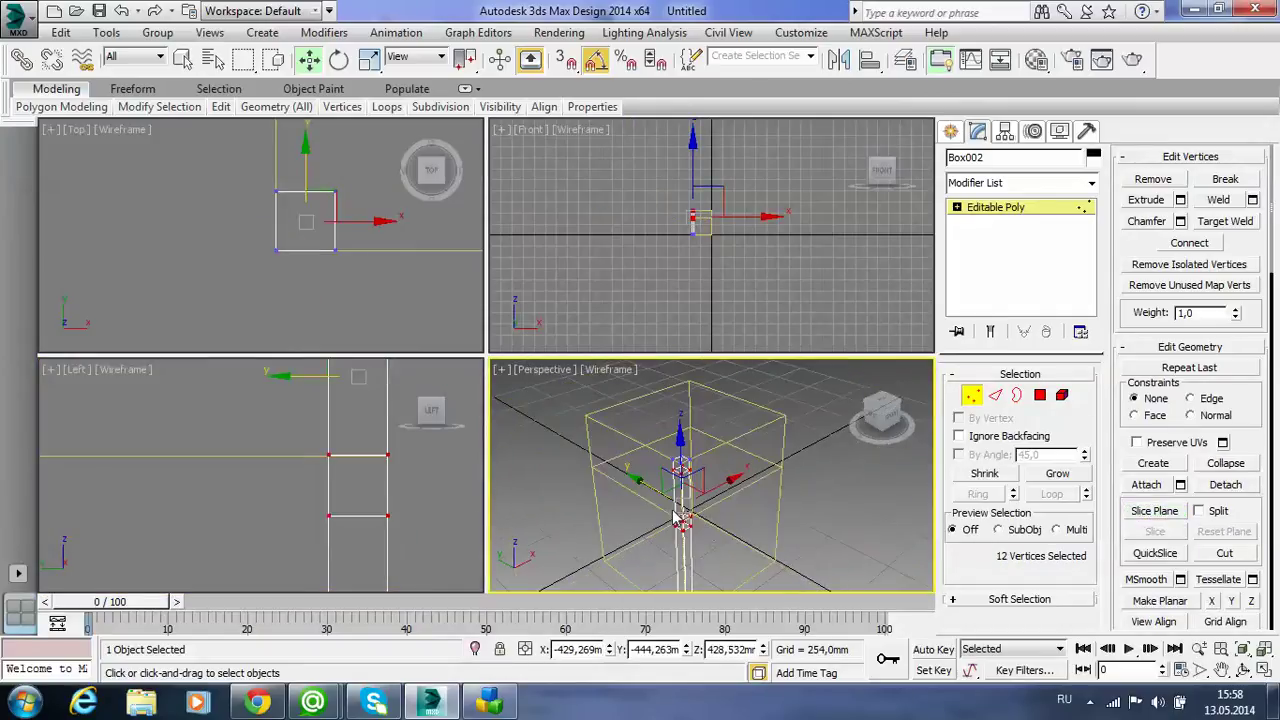
right_click(152, 506)
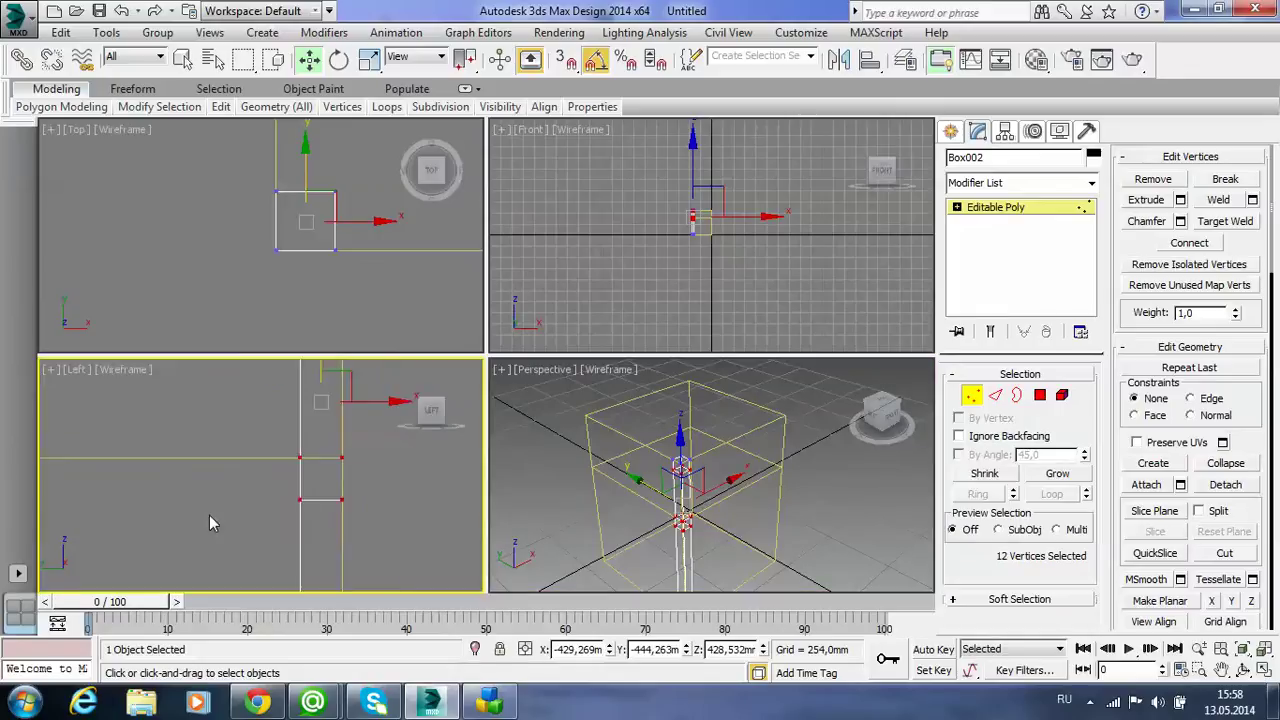
scroll(209, 515, down, 4)
scroll(209, 515, down, 2)
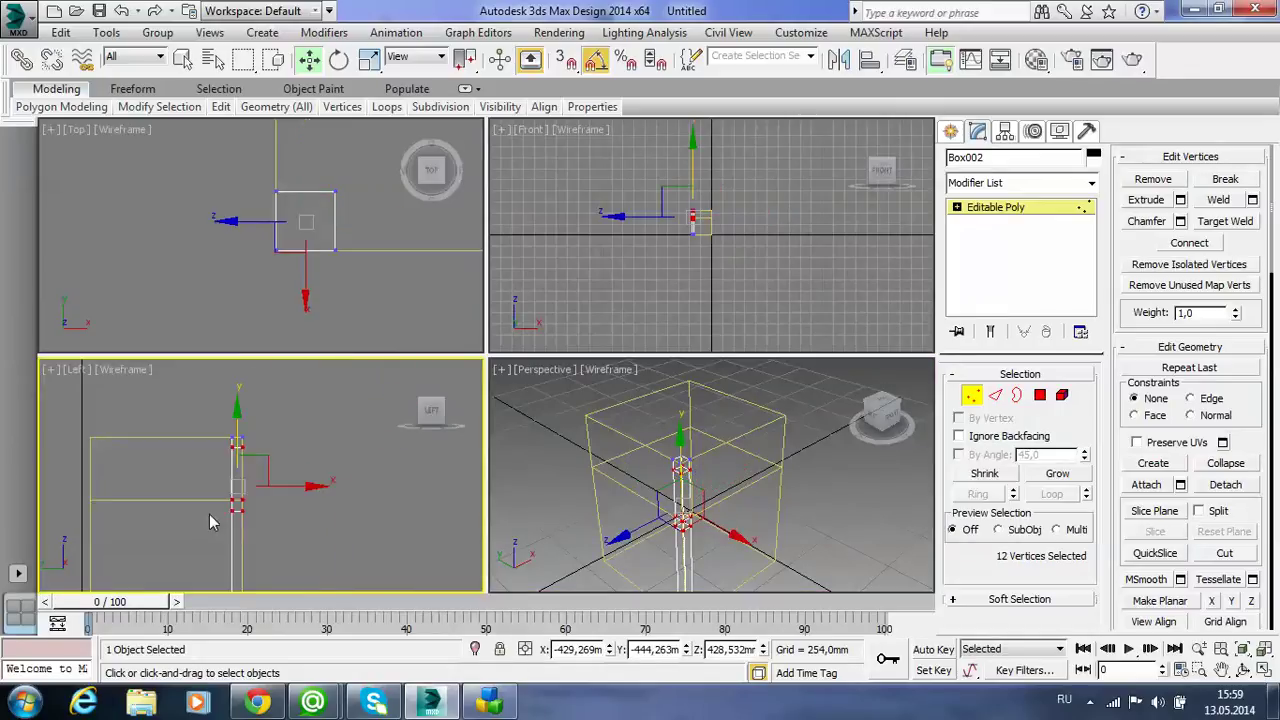
middle_drag(273, 504, 297, 457)
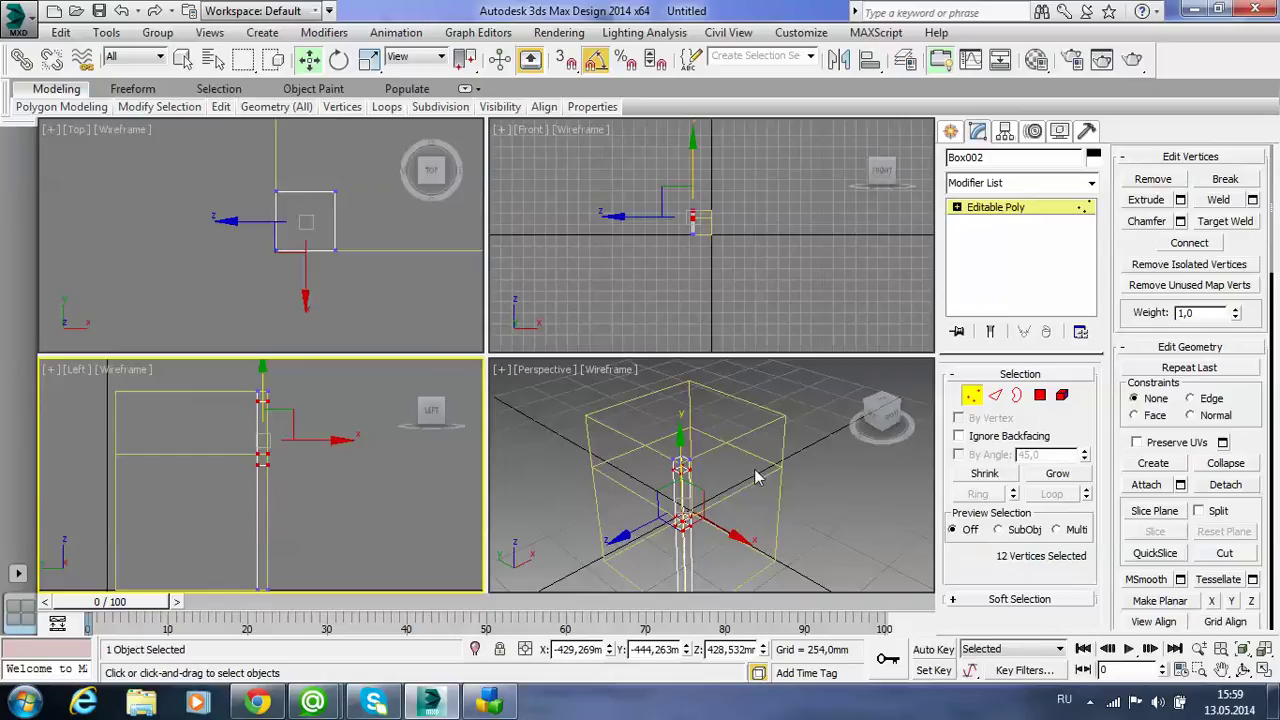
- Extrude the post's two side polygons about 407 mm into horizontal rails across Box001
click(1040, 395)
alt+middle_drag(491, 480, 680, 465)
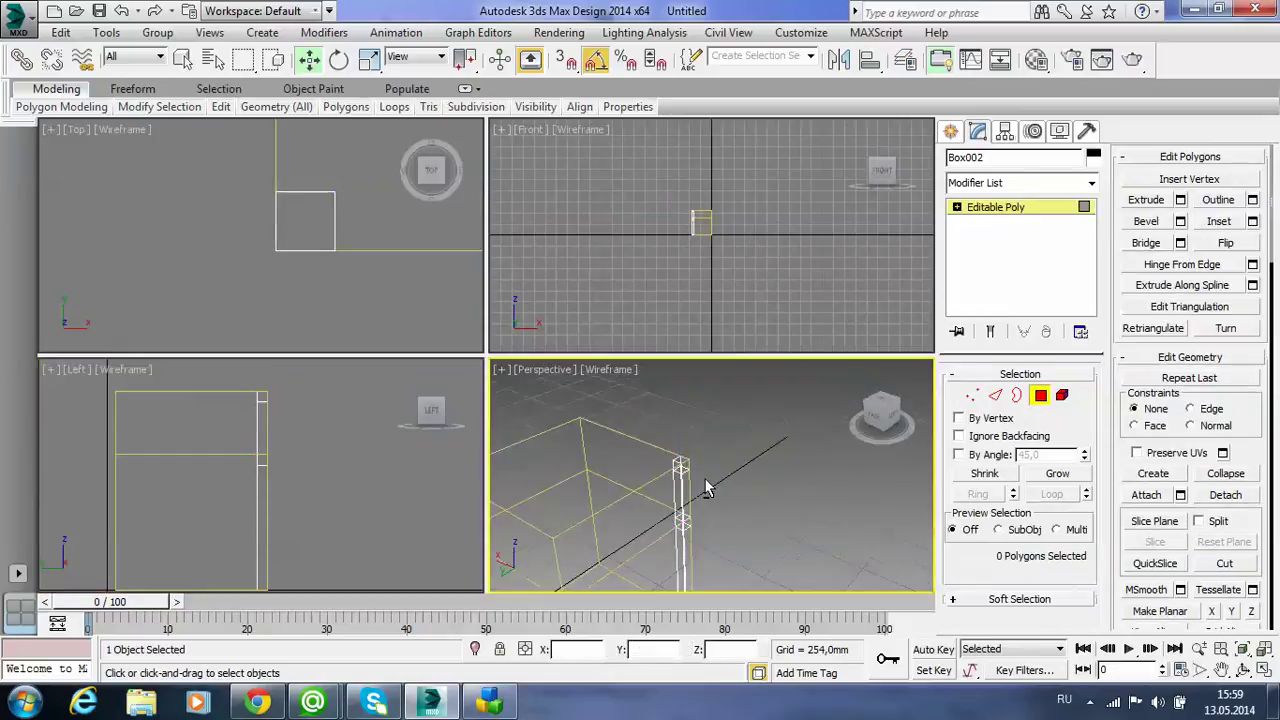
click(680, 465)
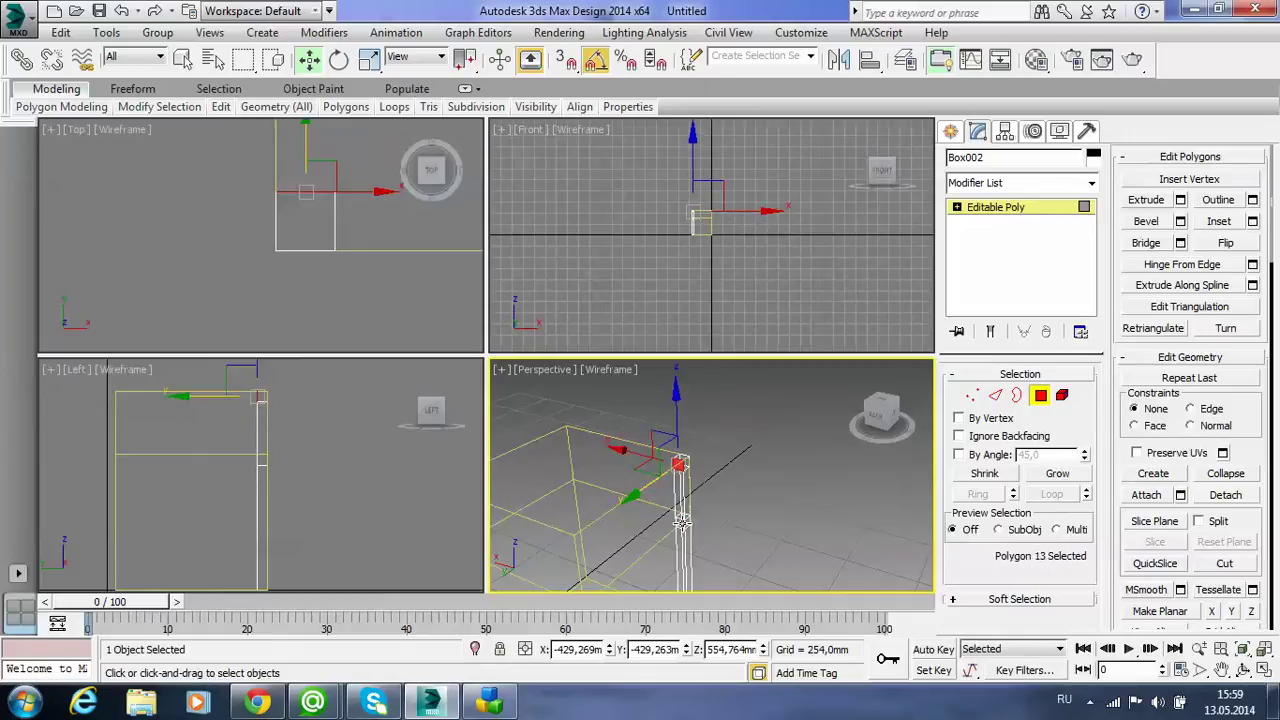
ctrl+click(681, 522)
right_click(204, 496)
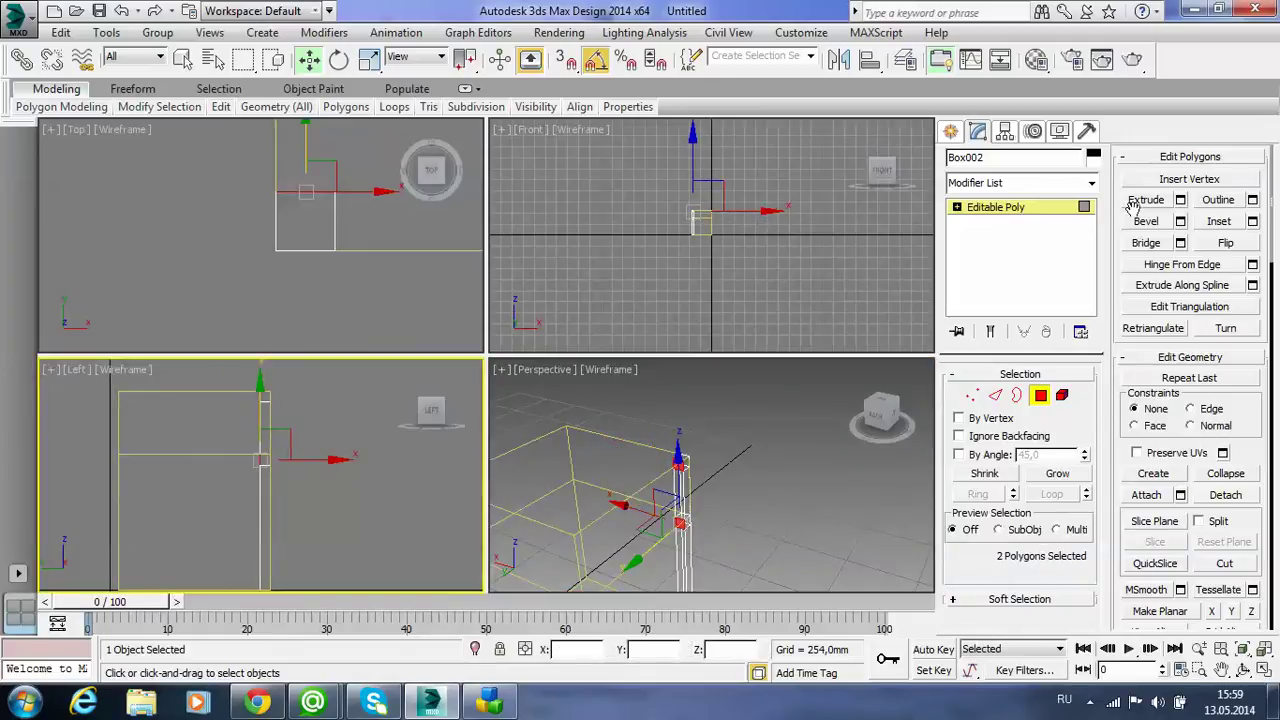
click(1181, 200)
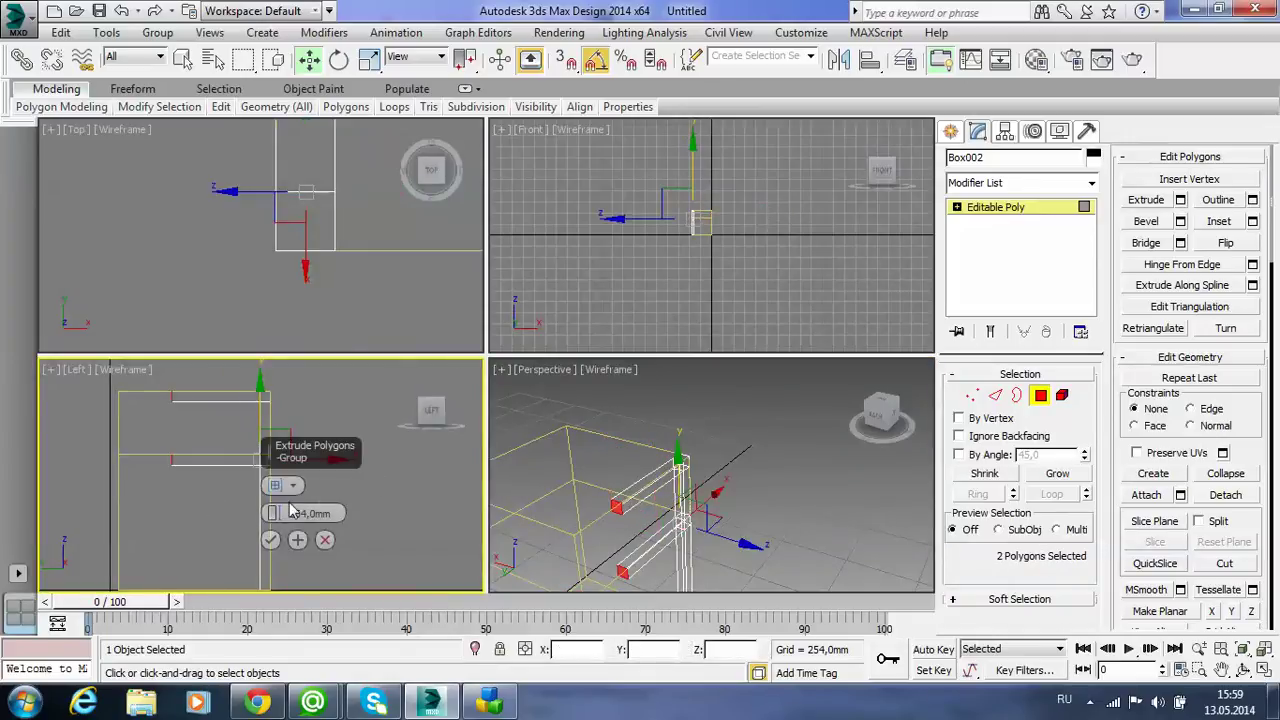
drag(293, 511, 280, 452)
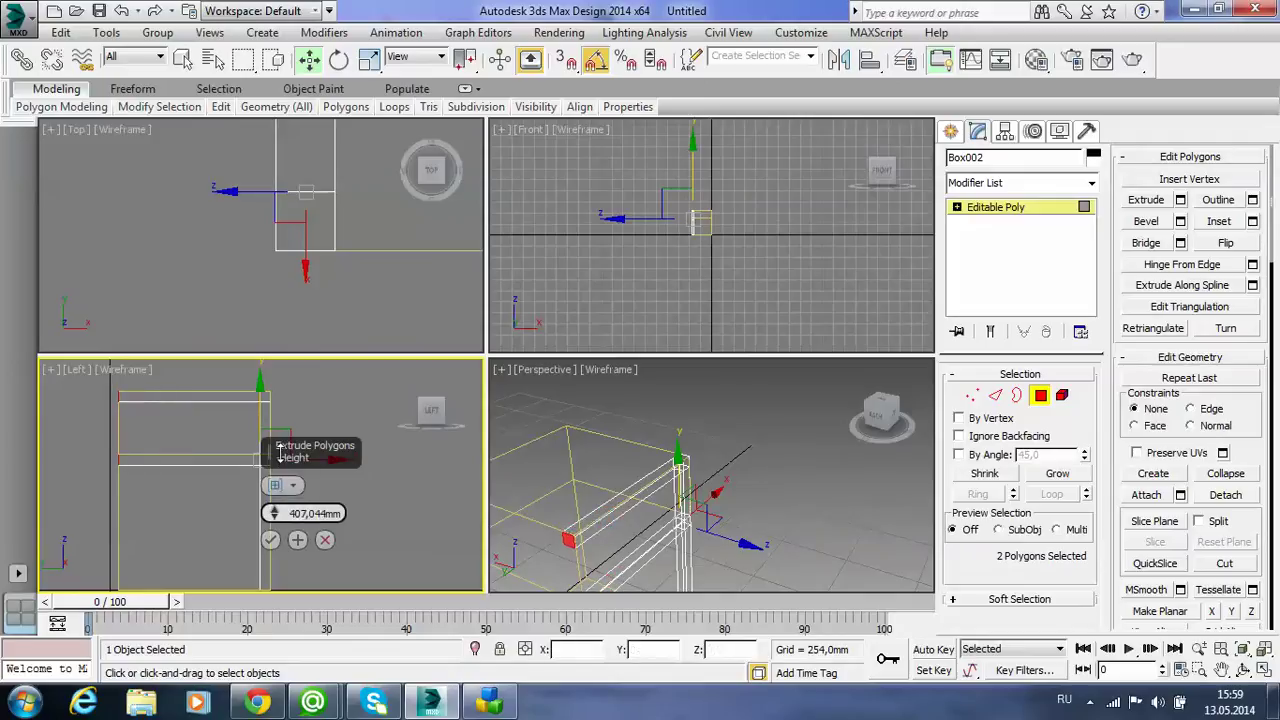
click(271, 540)
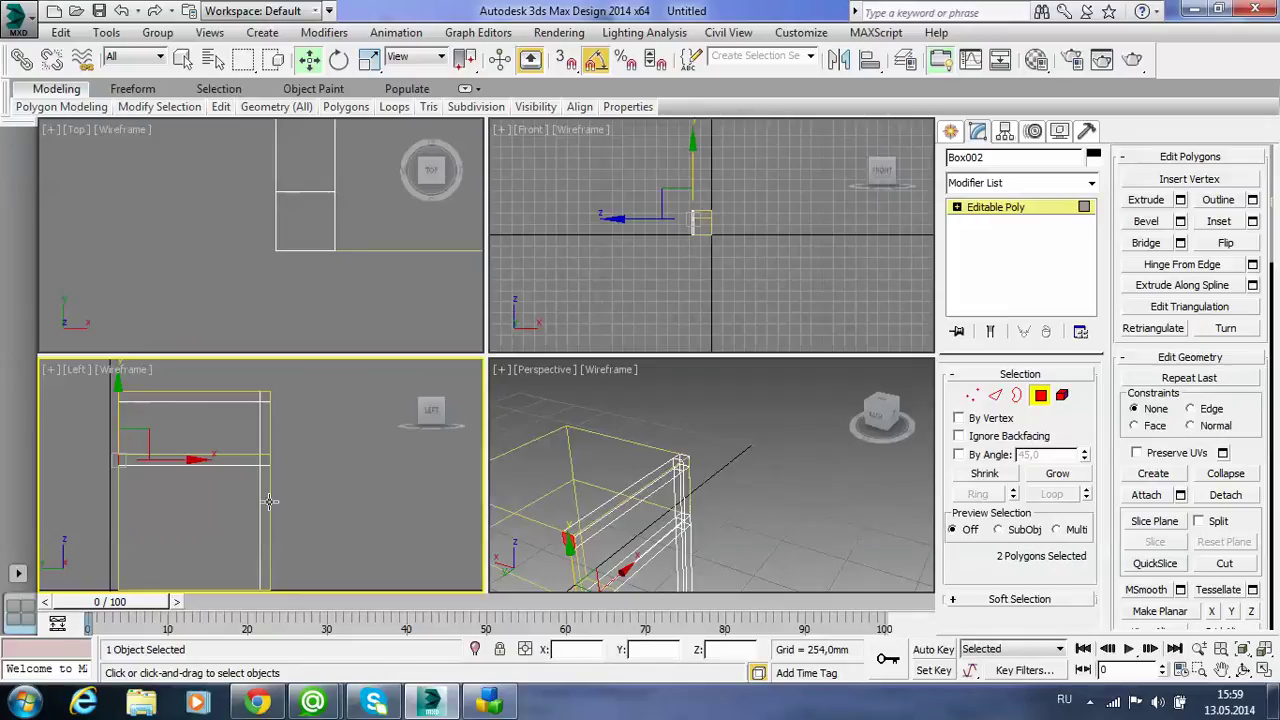
click(1158, 522)
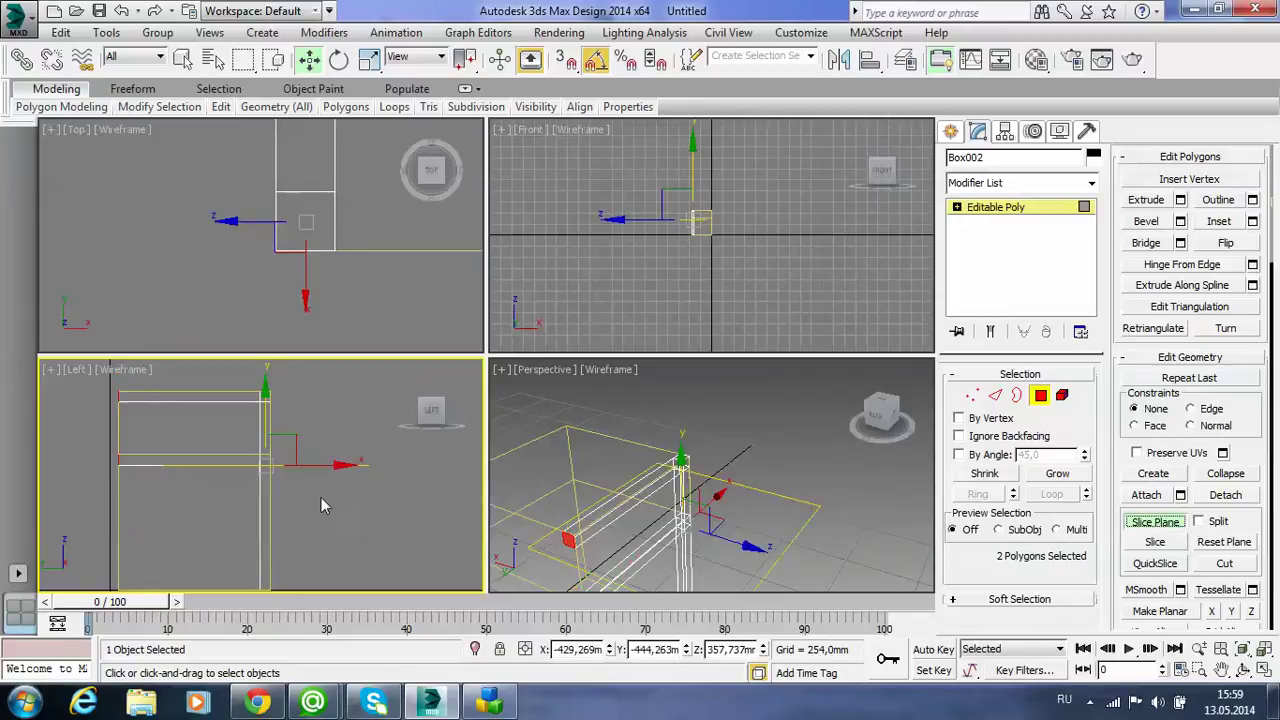
- Try moving and rotating the slice plane along the rails, then undo the change
drag(325, 467, 310, 467)
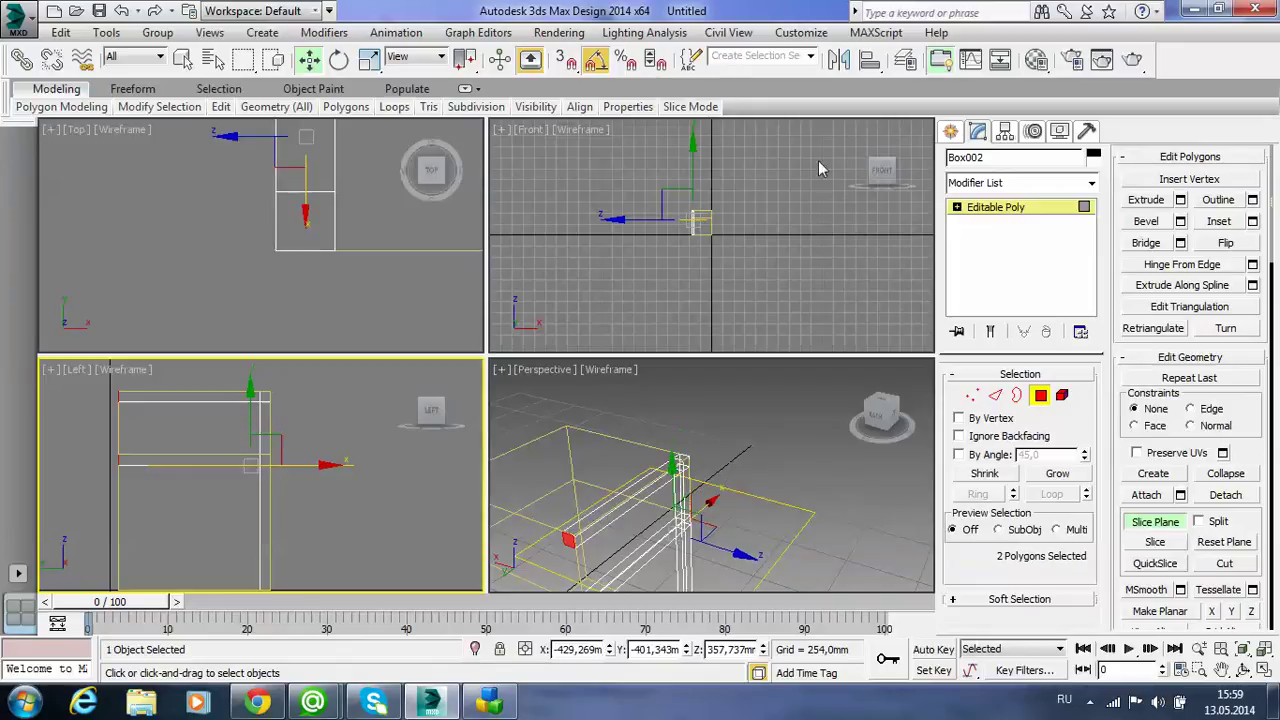
click(339, 60)
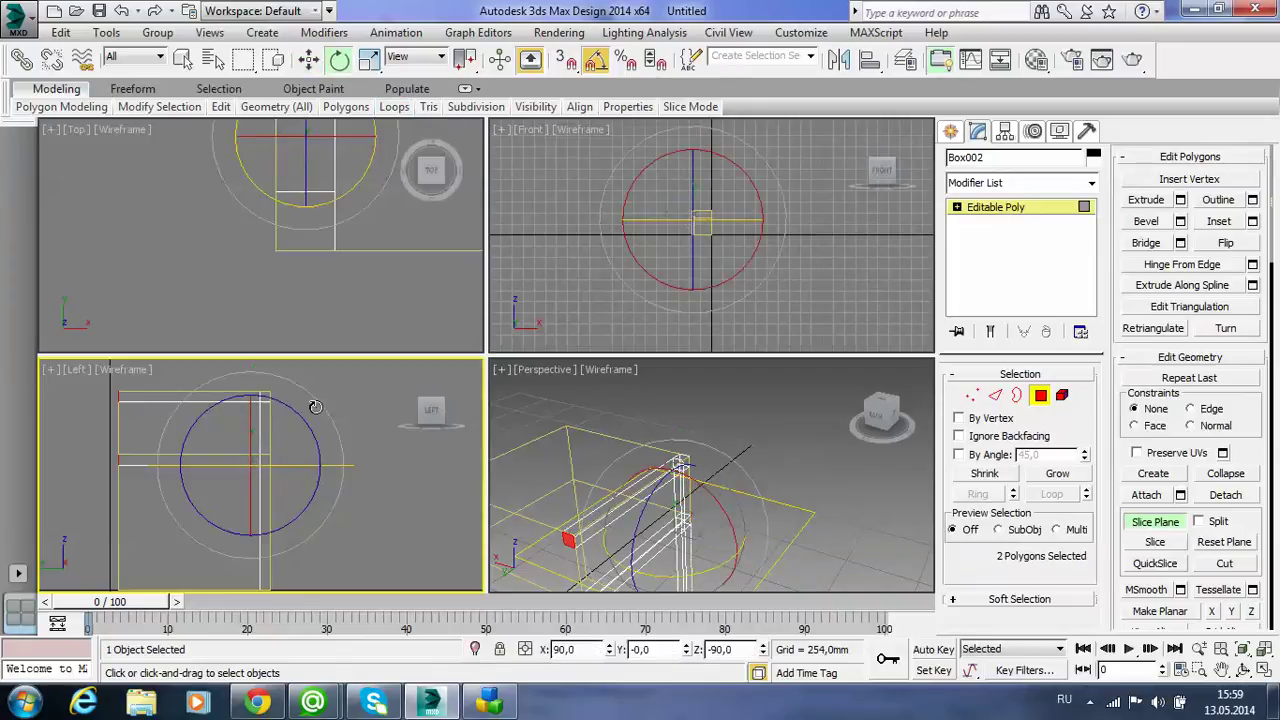
drag(305, 418, 319, 525)
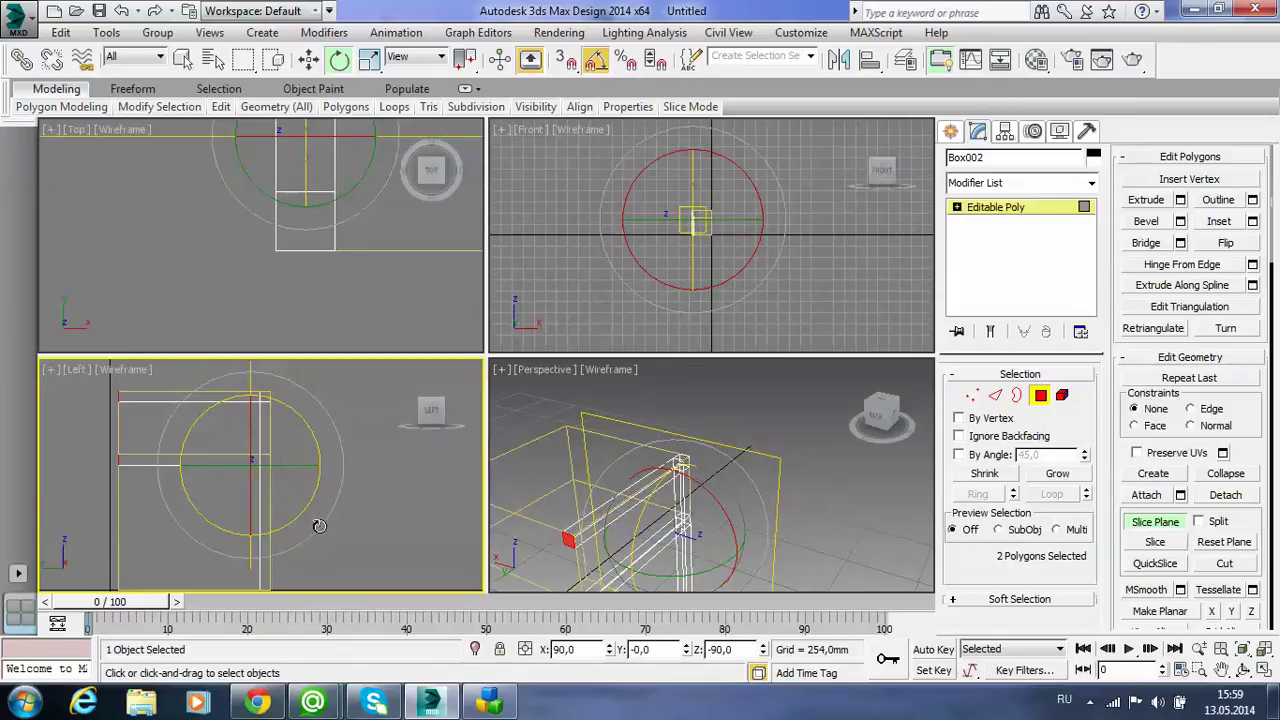
key(w)
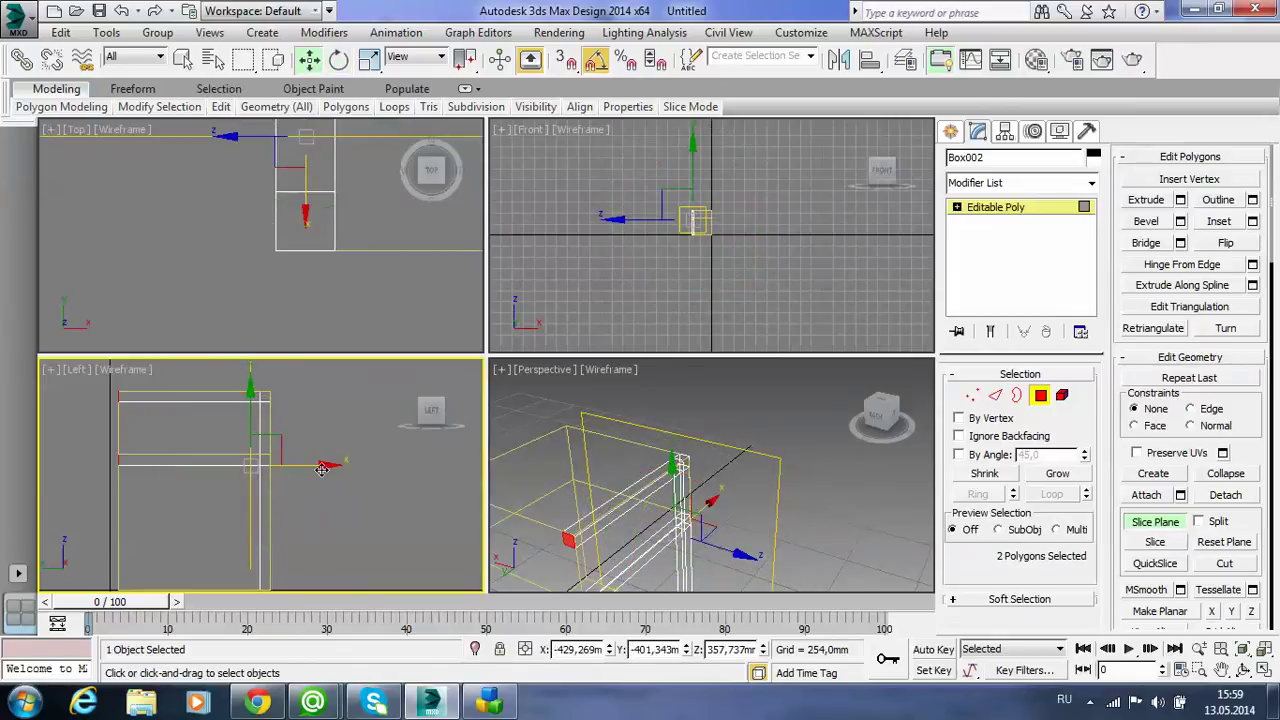
drag(321, 469, 202, 469)
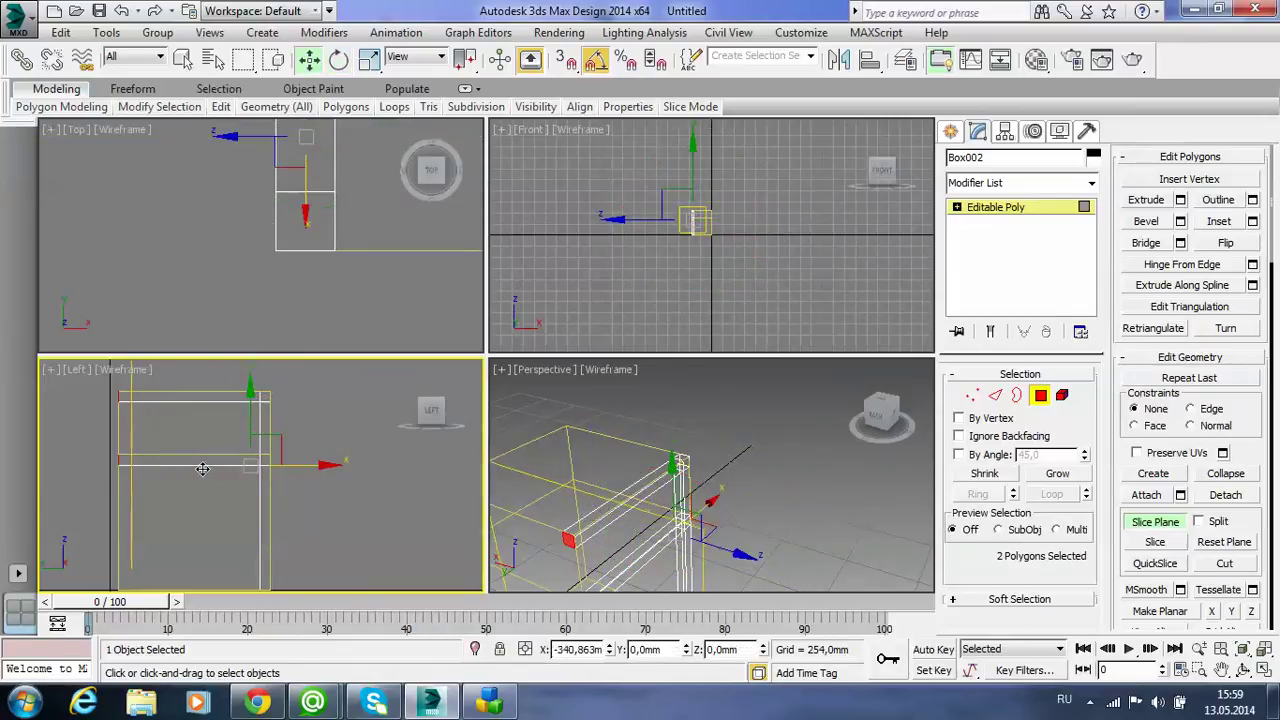
key(ctrl+z)
key(ctrl+z)
key(ctrl+z)
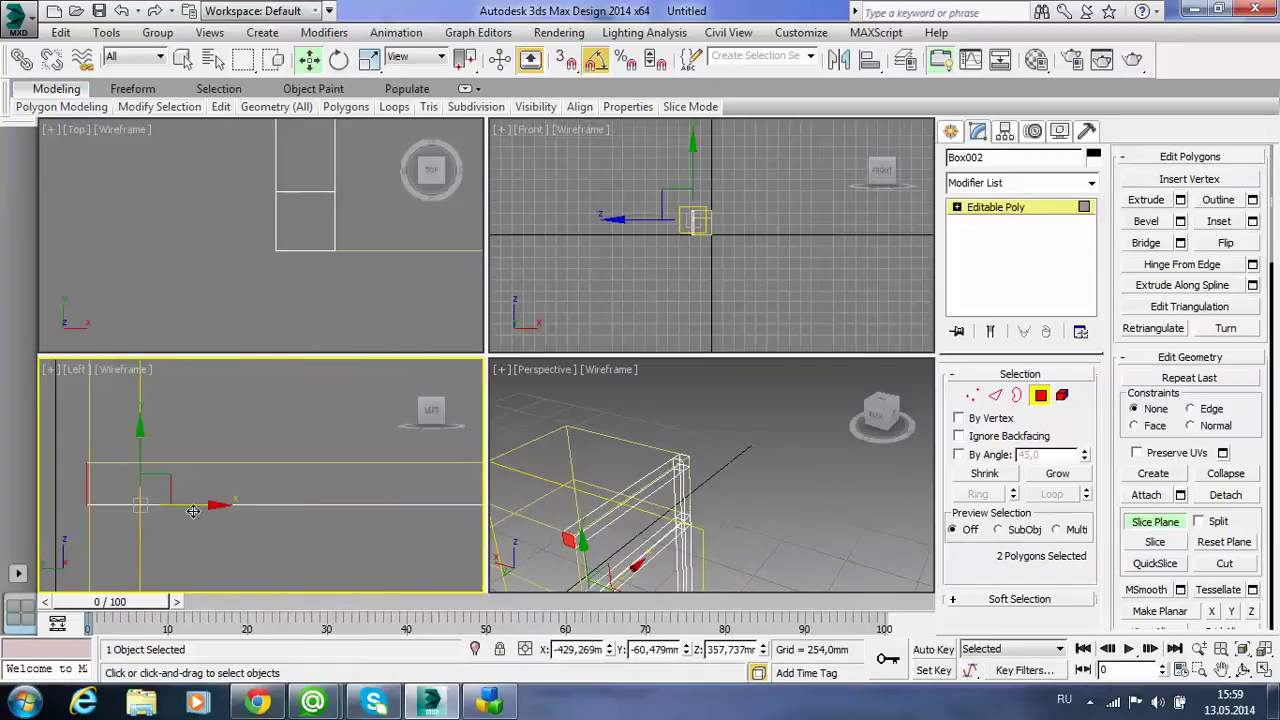
drag(193, 511, 186, 505)
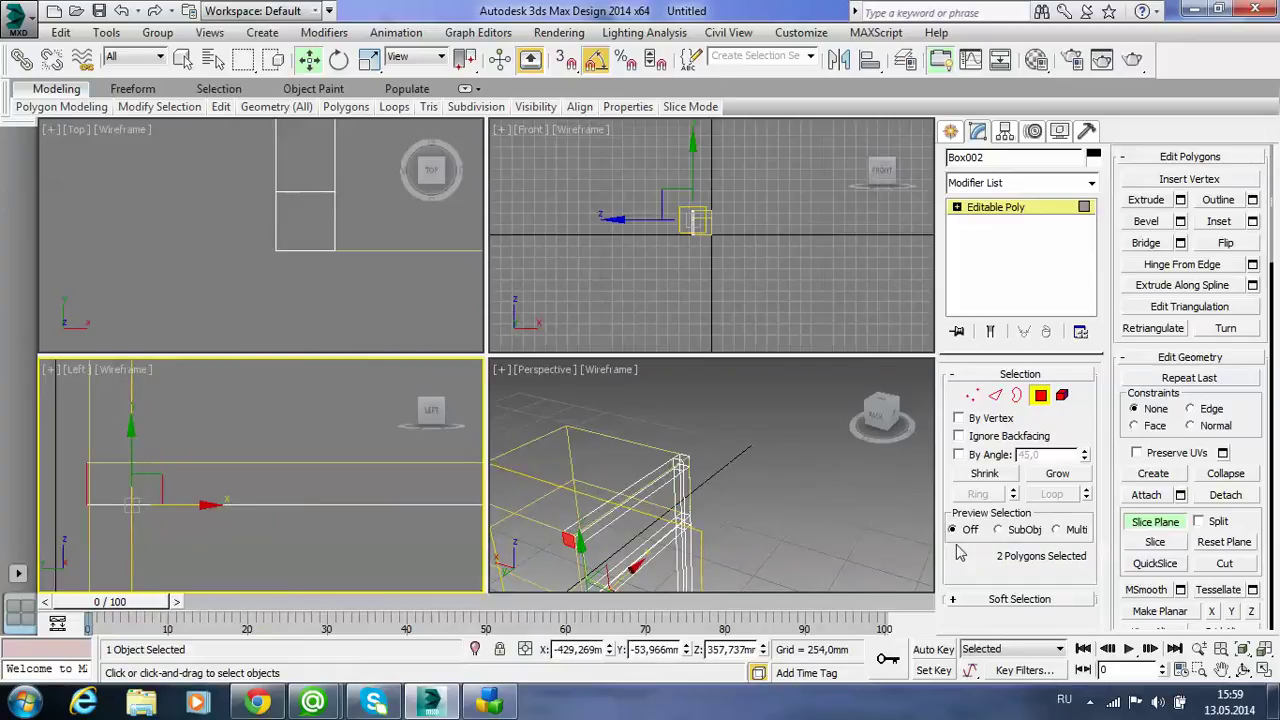
- Turn the slice plane off without cutting, then orbit and zoom out to view the frame
click(1155, 541)
click(1155, 521)
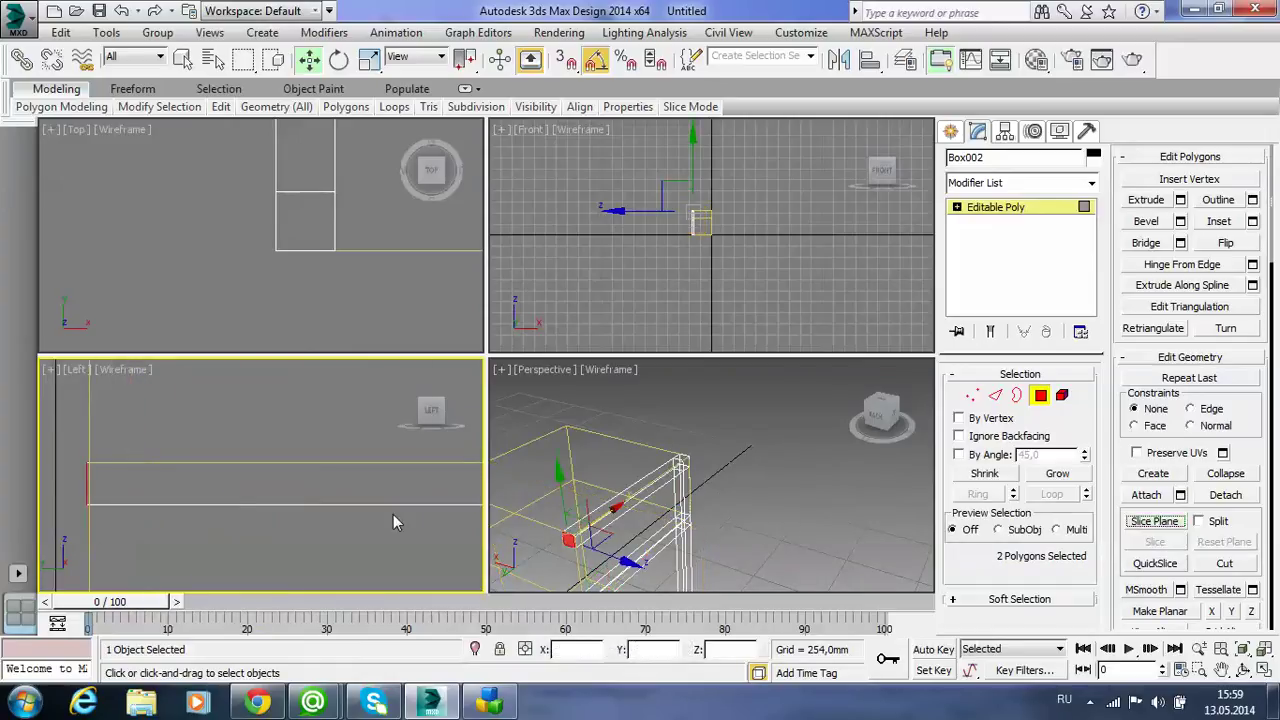
click(1150, 524)
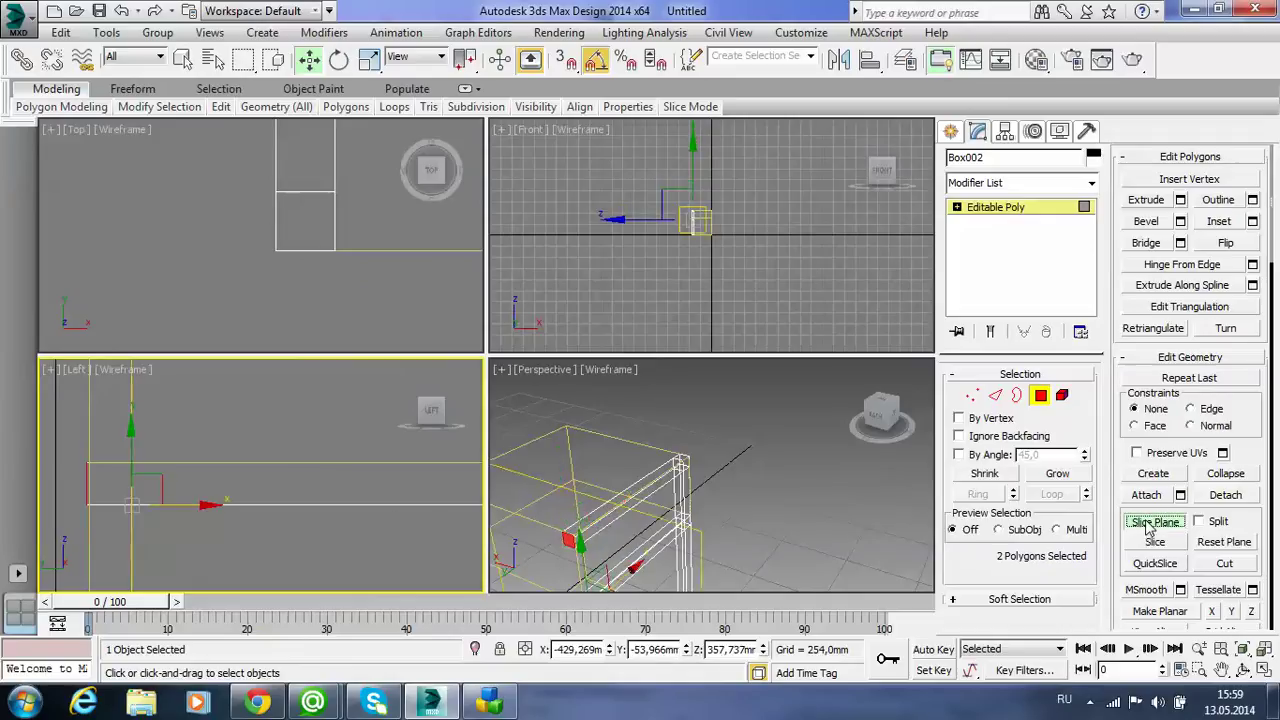
click(1155, 541)
click(1155, 521)
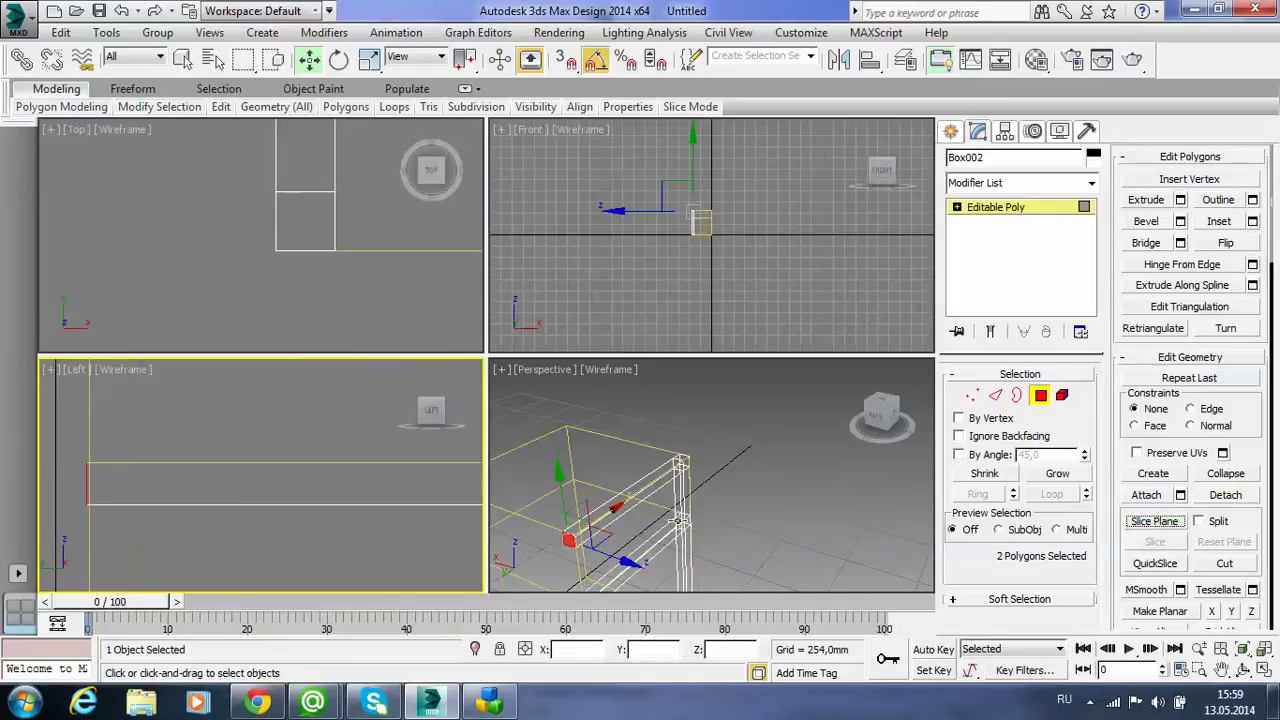
alt+middle_drag(585, 530, 615, 517)
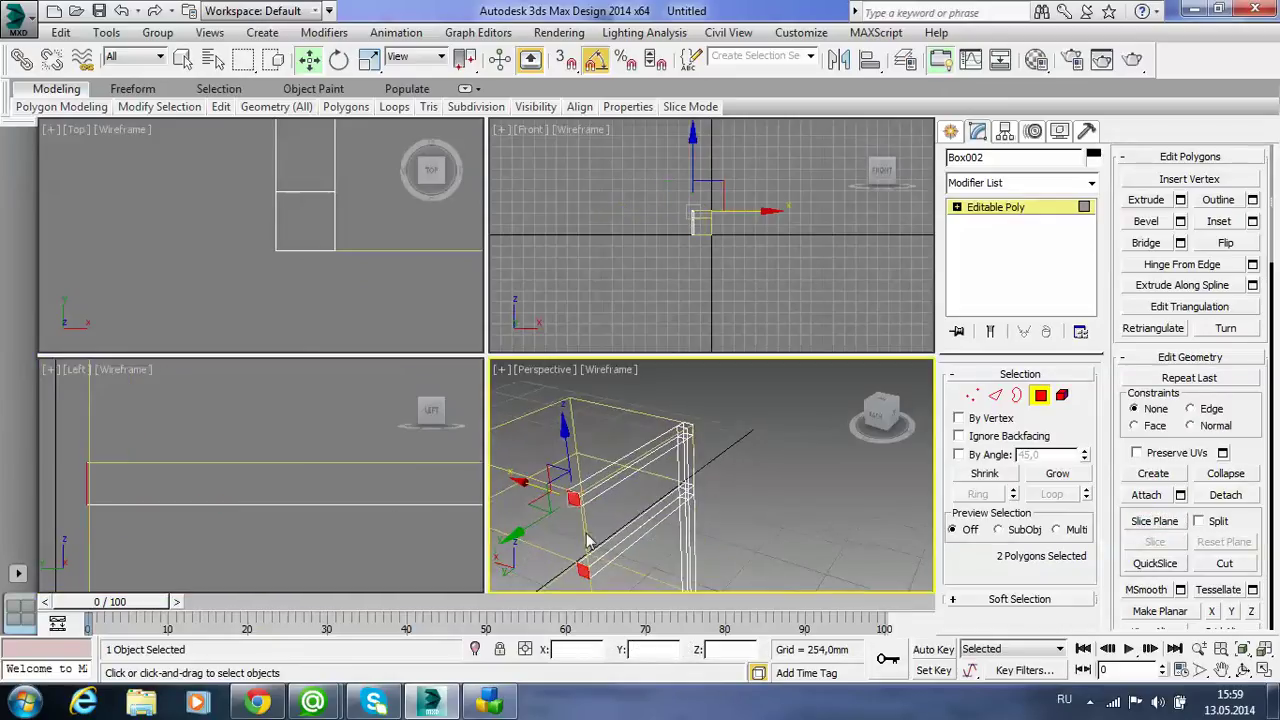
middle_click(171, 506)
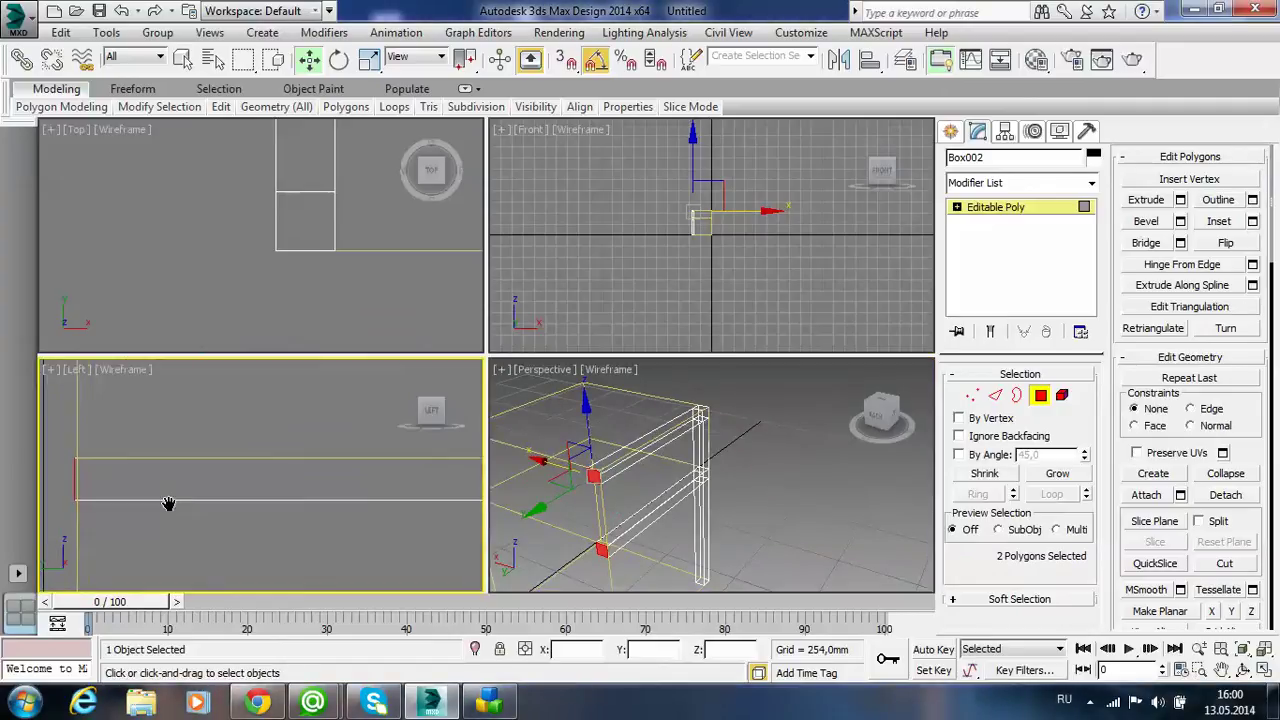
scroll(192, 514, down, 3)
scroll(193, 510, down, 2)
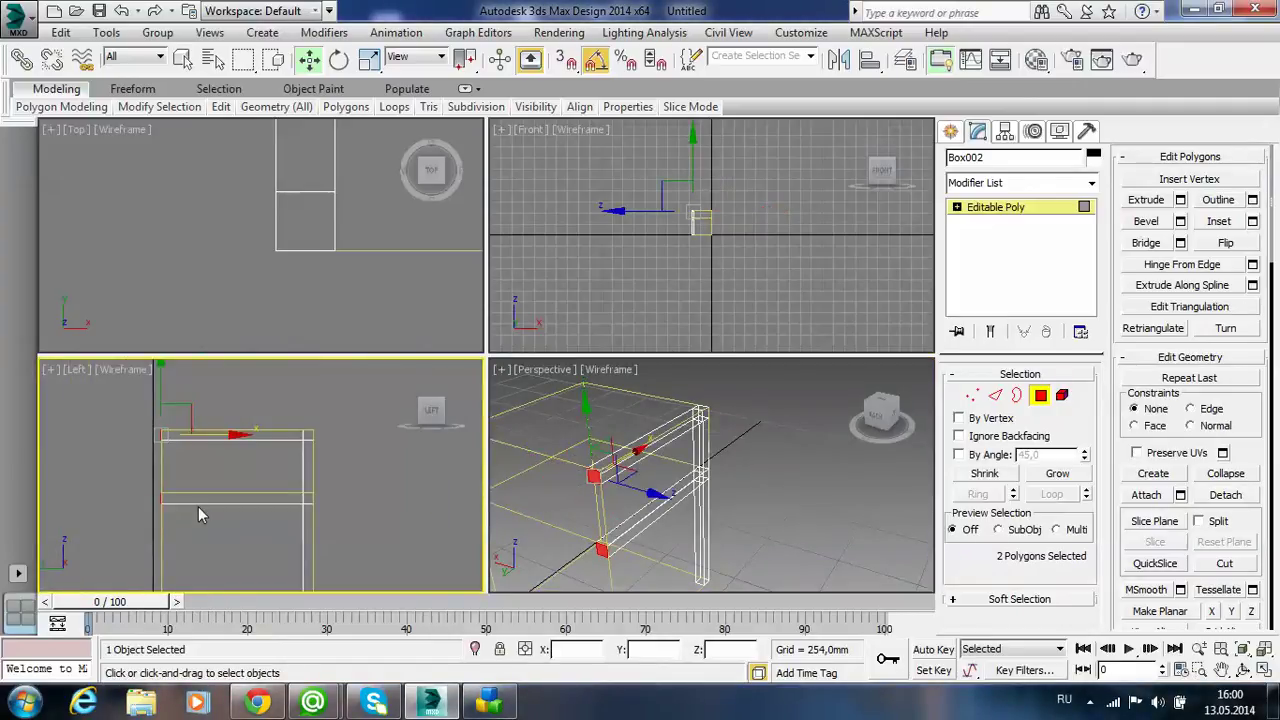
- Slice the frame mesh along the slice plane at Edge level
click(995, 395)
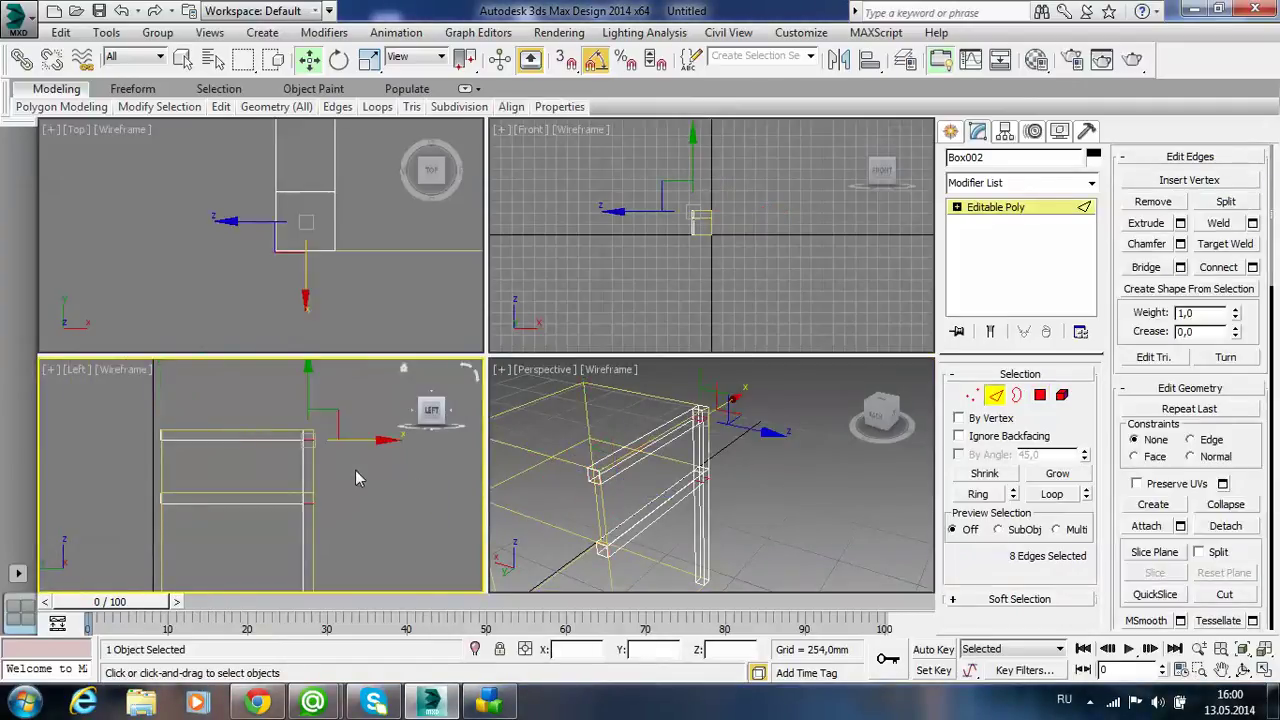
click(1163, 560)
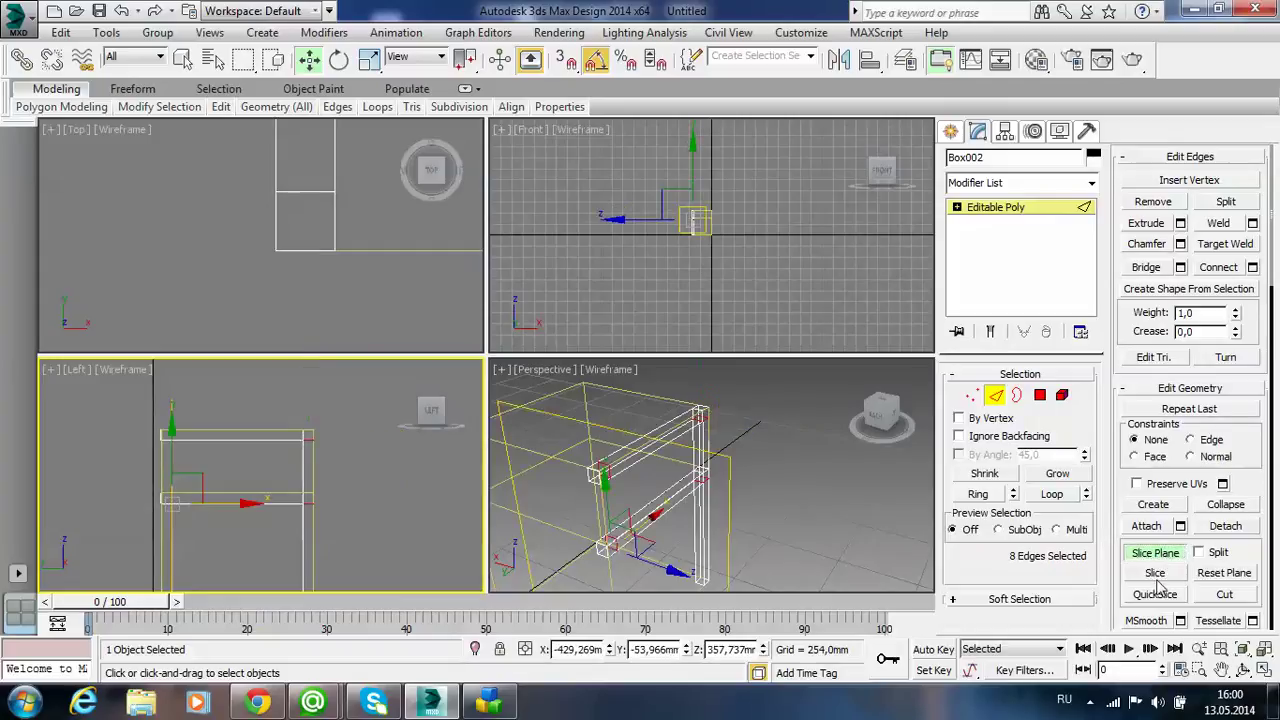
click(1157, 573)
click(1162, 562)
- Select the eight rail-end vertices and shift them about 11 mm left along Y
click(337, 529)
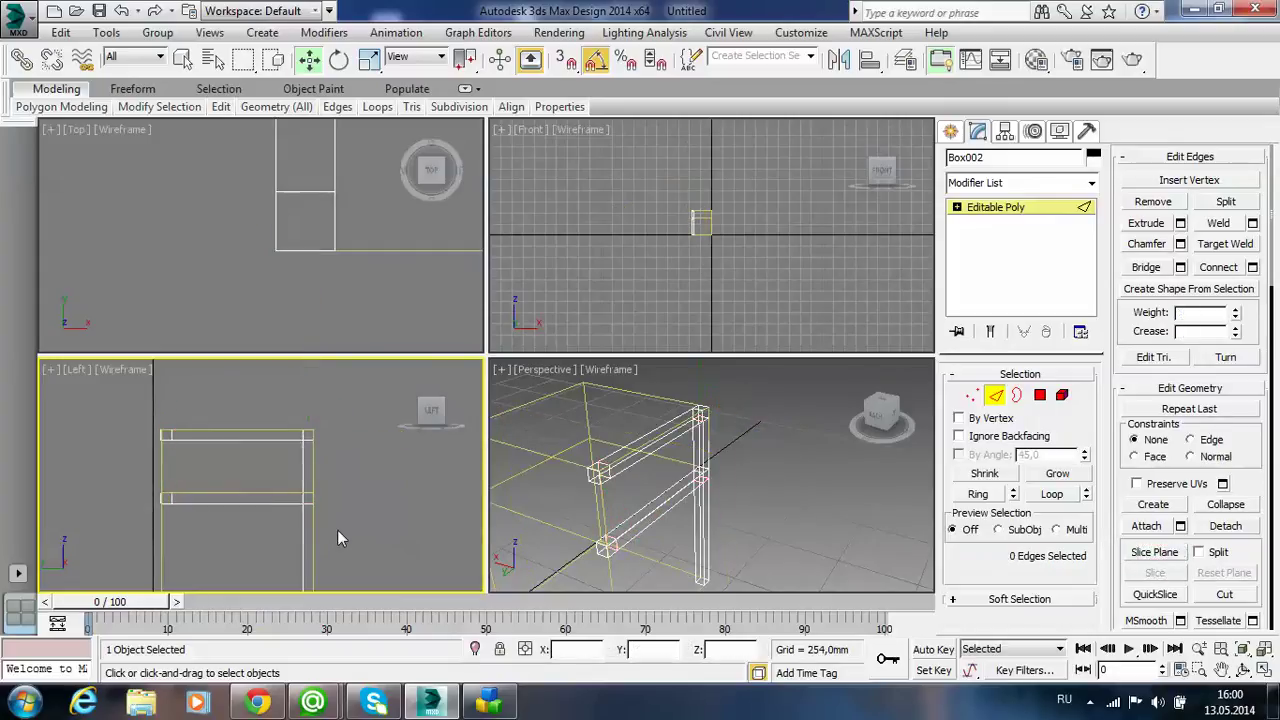
middle_drag(337, 529, 274, 503)
scroll(213, 503, up, 1)
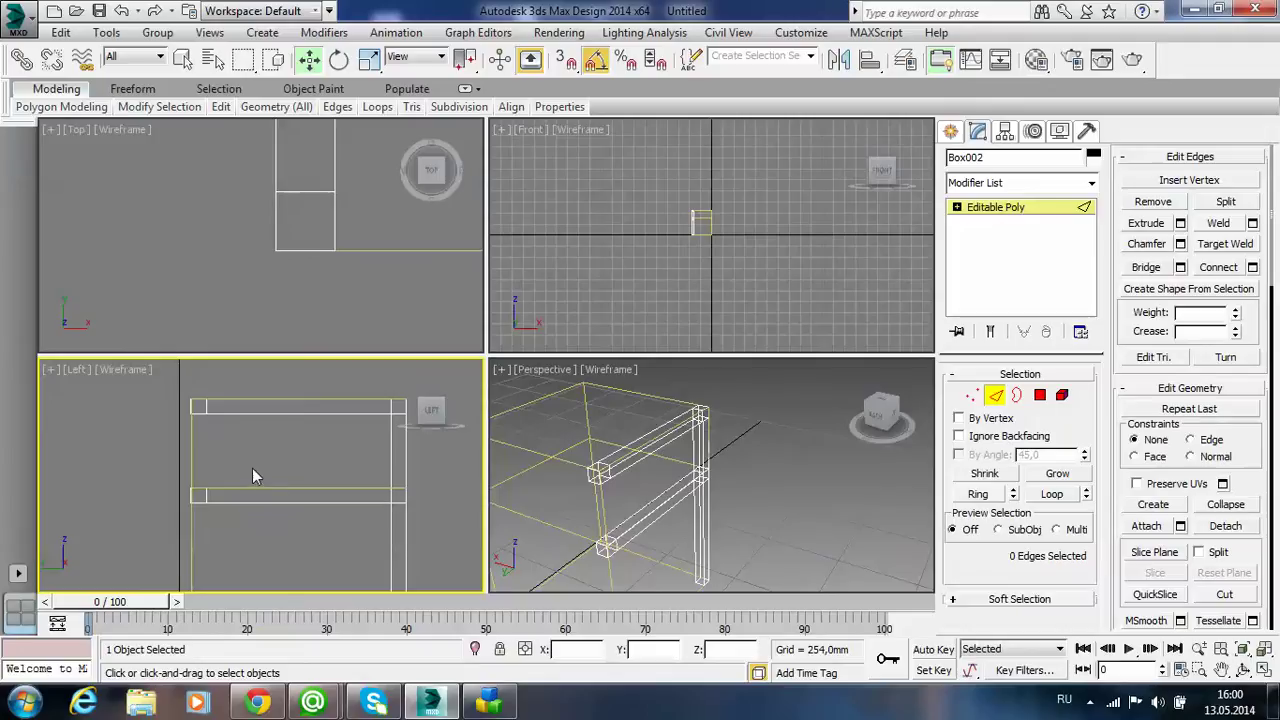
scroll(250, 485, up, 1)
drag(146, 416, 238, 467)
click(971, 395)
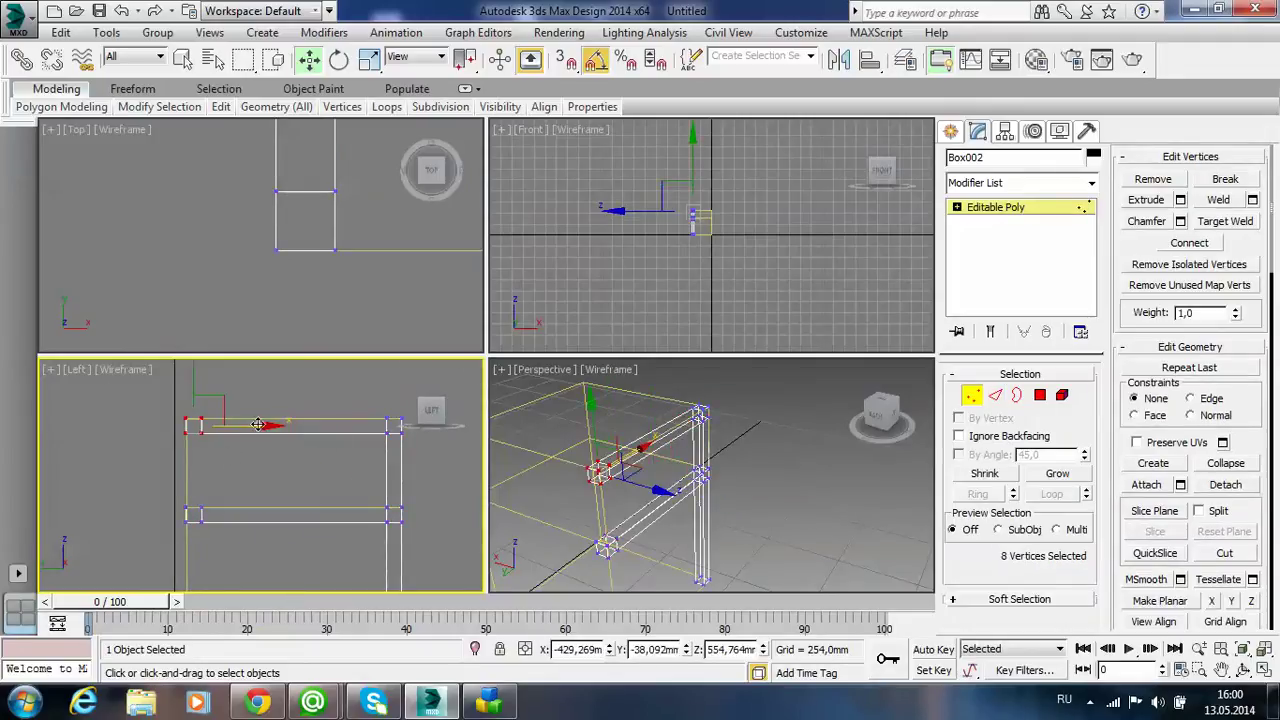
drag(258, 425, 243, 425)
middle_drag(278, 488, 264, 464)
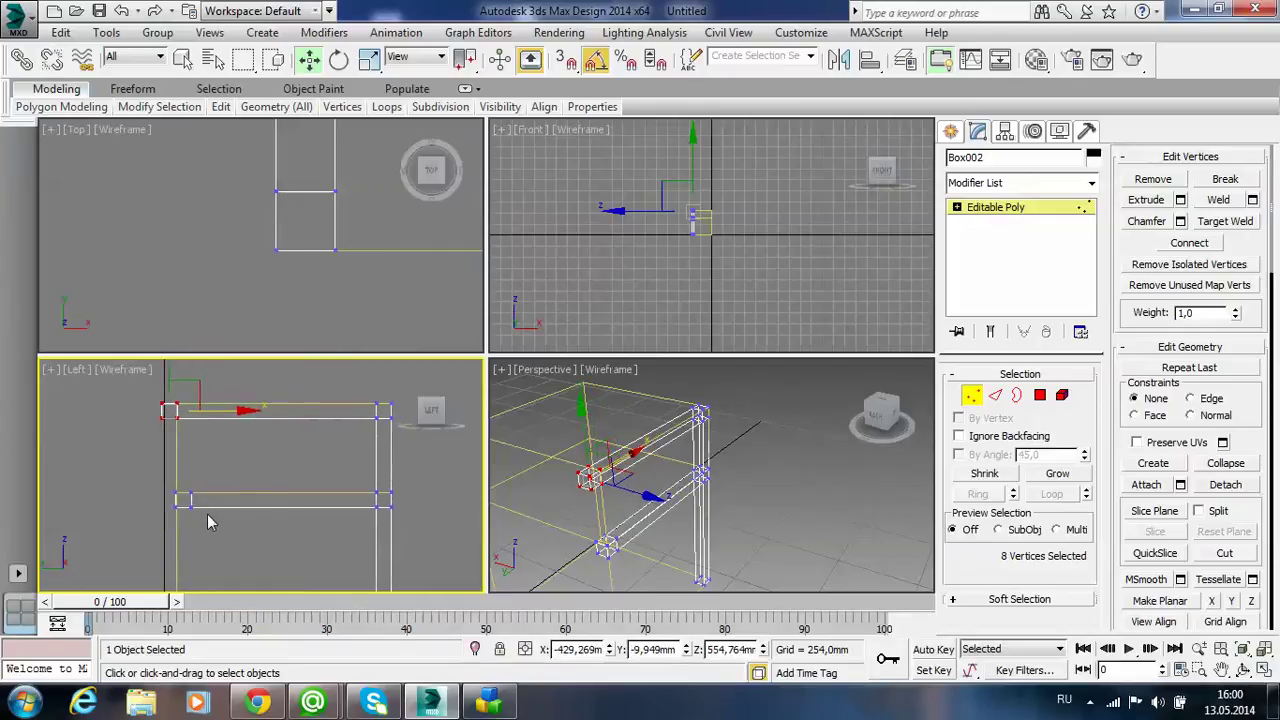
mouse_move(208, 521)
middle_down()
mouse_move(309, 471)
mouse_move(295, 488)
middle_up()
drag(308, 442, 304, 443)
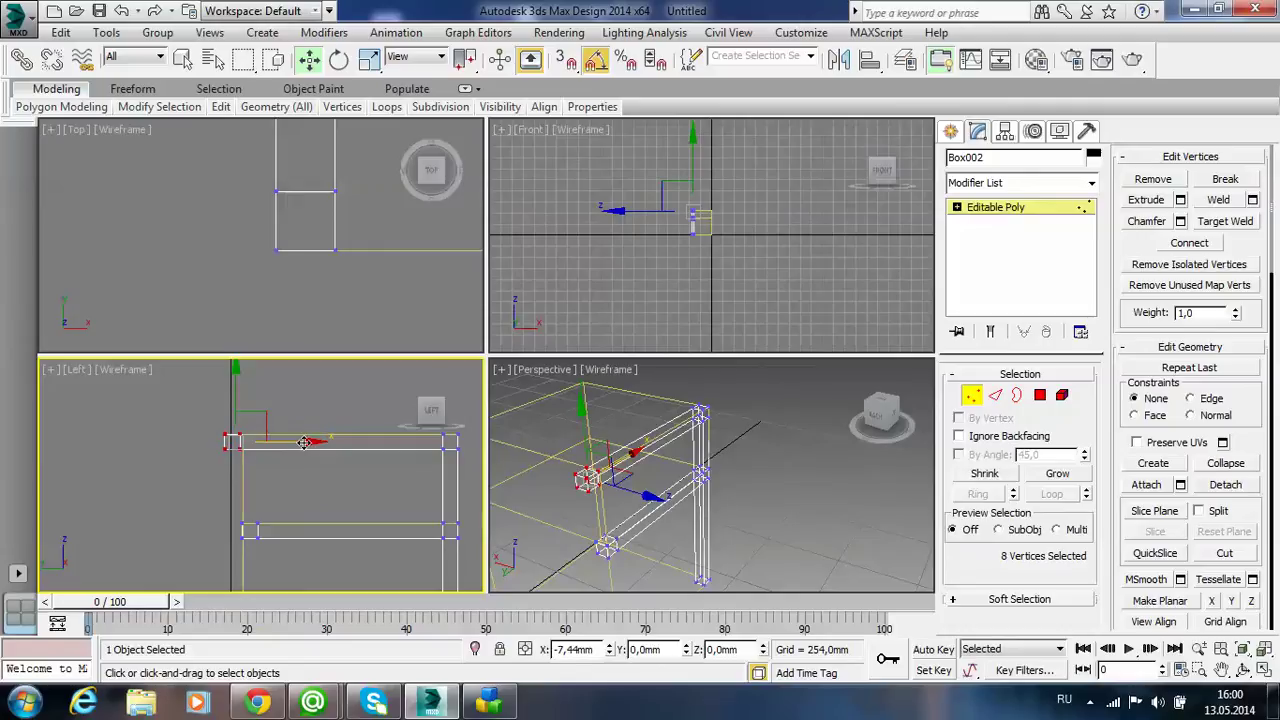
drag(304, 443, 298, 443)
scroll(335, 490, down, 2)
scroll(345, 491, down, 2)
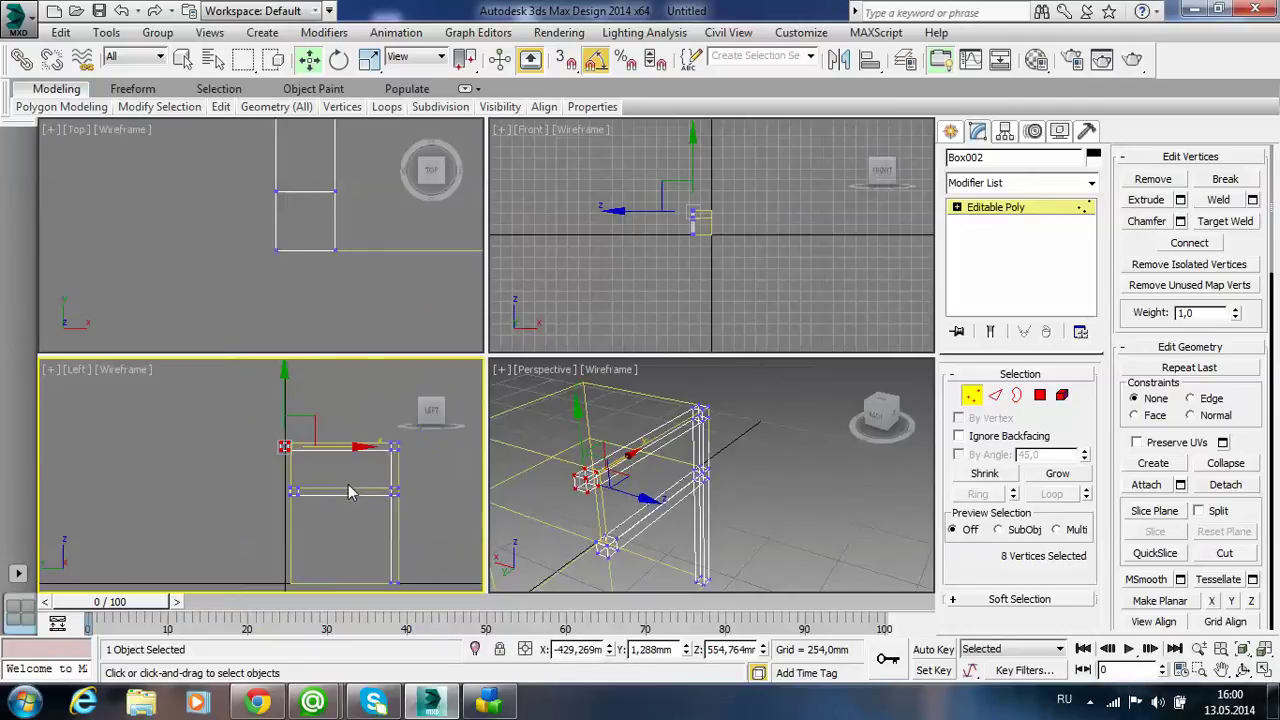
- At Polygon level, select the top face at the front corner (Polygon 27)
click(1040, 395)
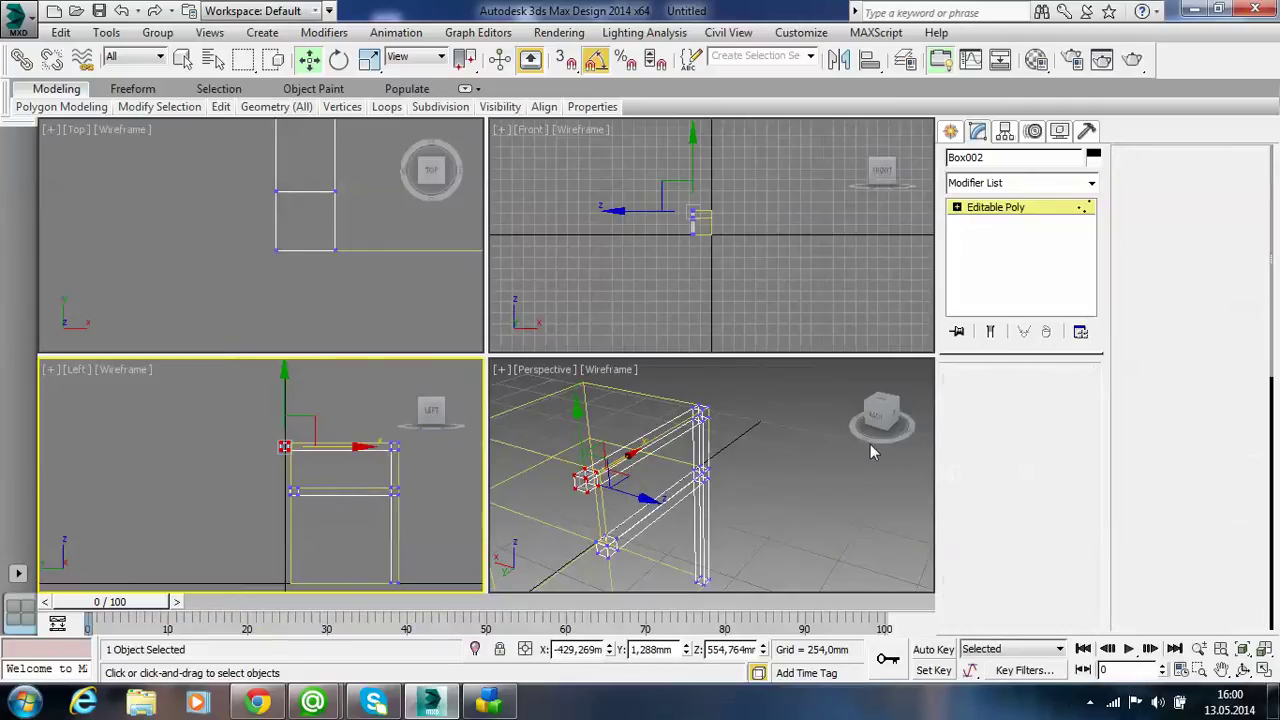
click(606, 478)
click(606, 478)
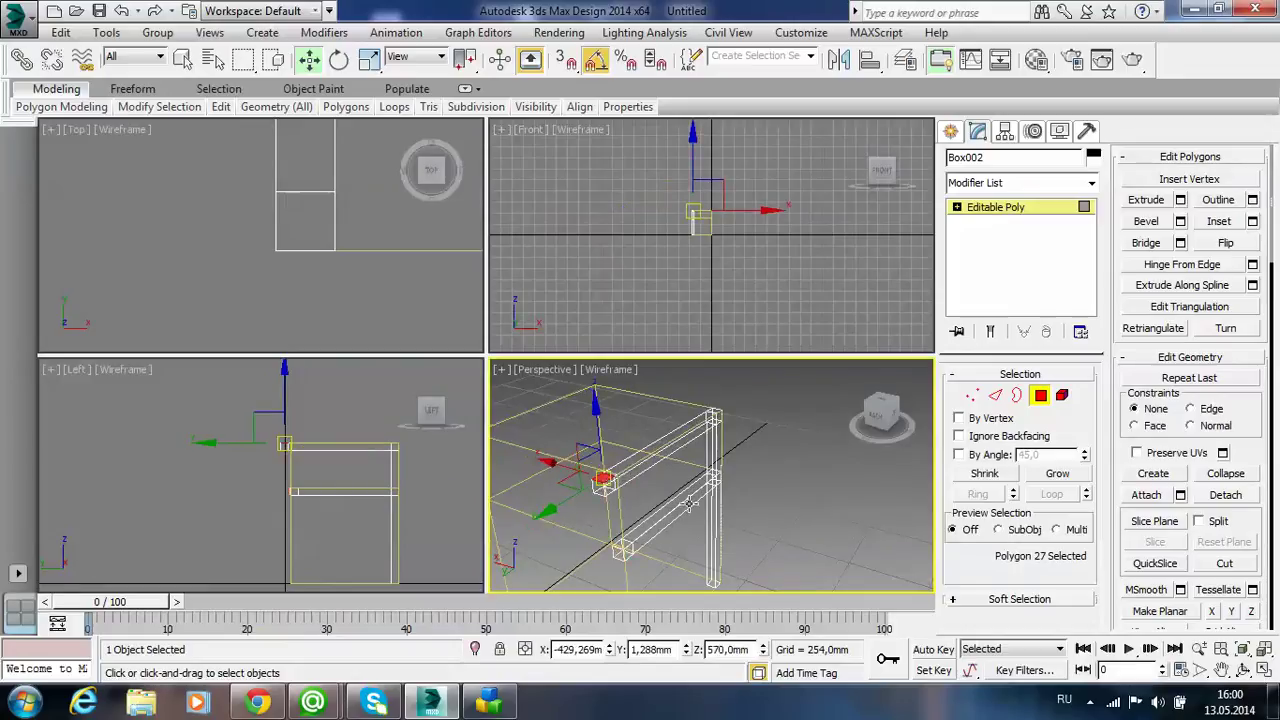
- Extrude Polygon 27 by 150 mm to raise a post
click(1181, 201)
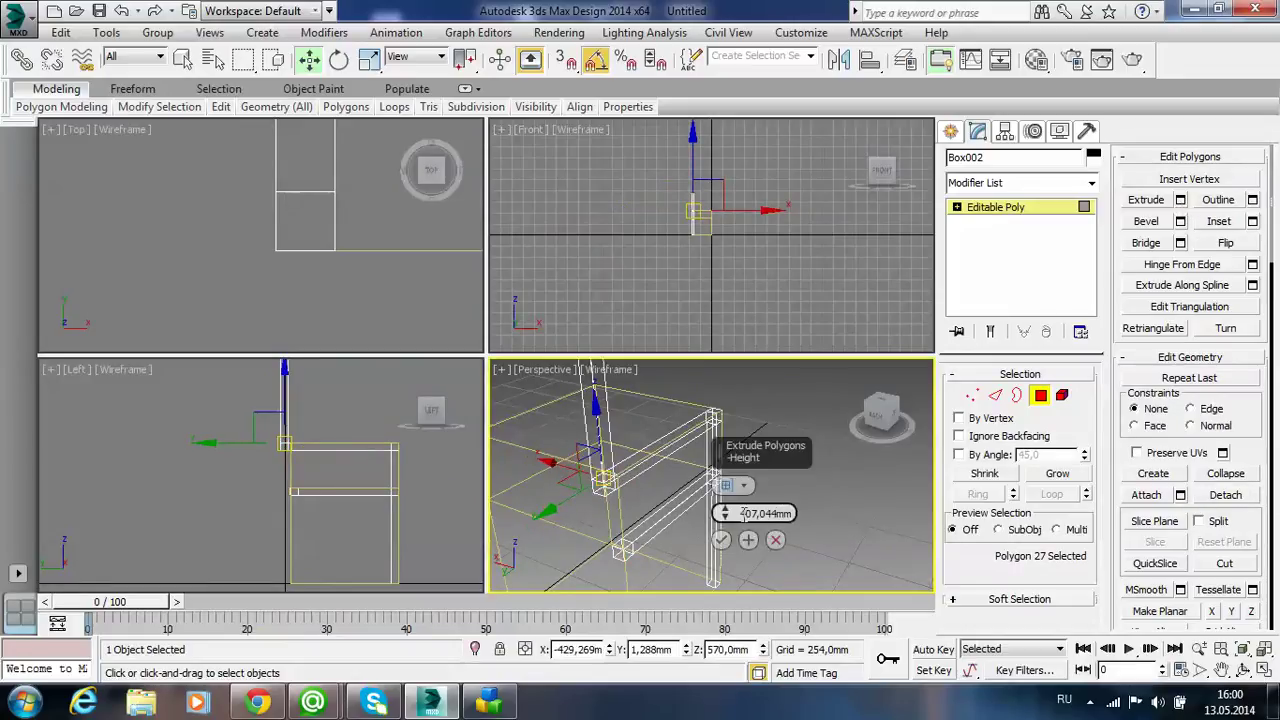
double_click(740, 513)
text(150)
key(Return)
click(841, 553)
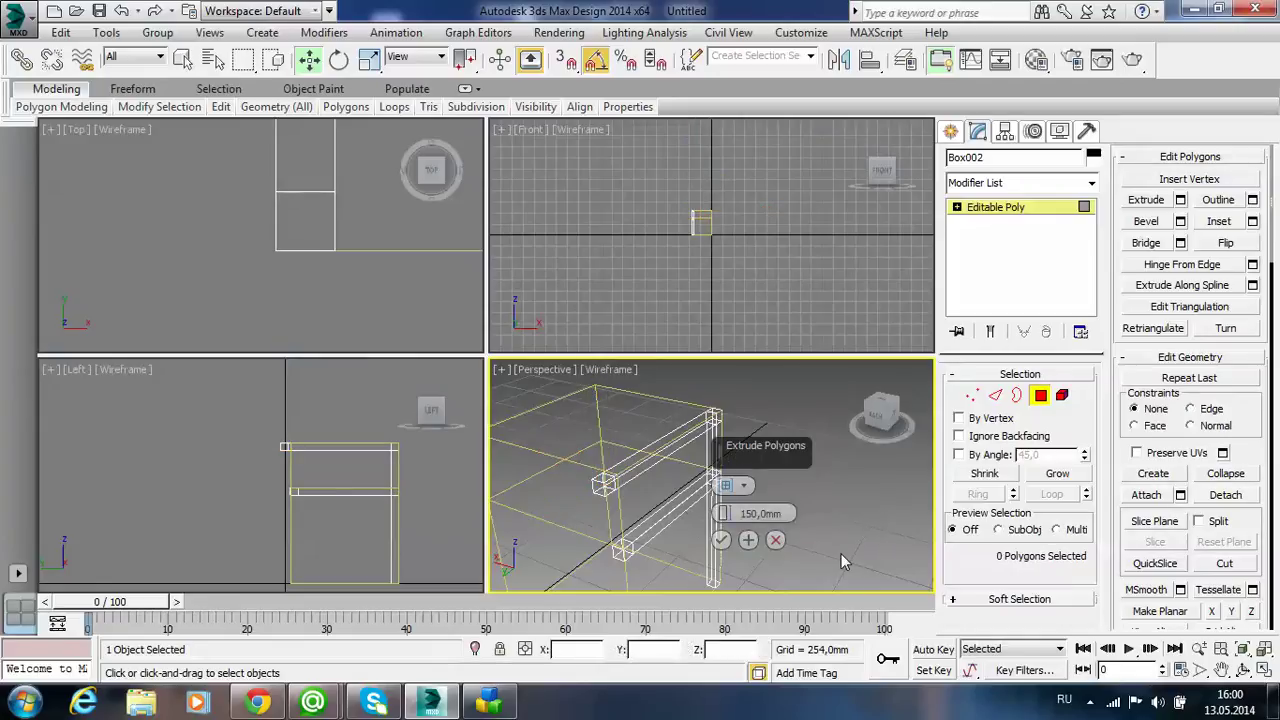
click(604, 482)
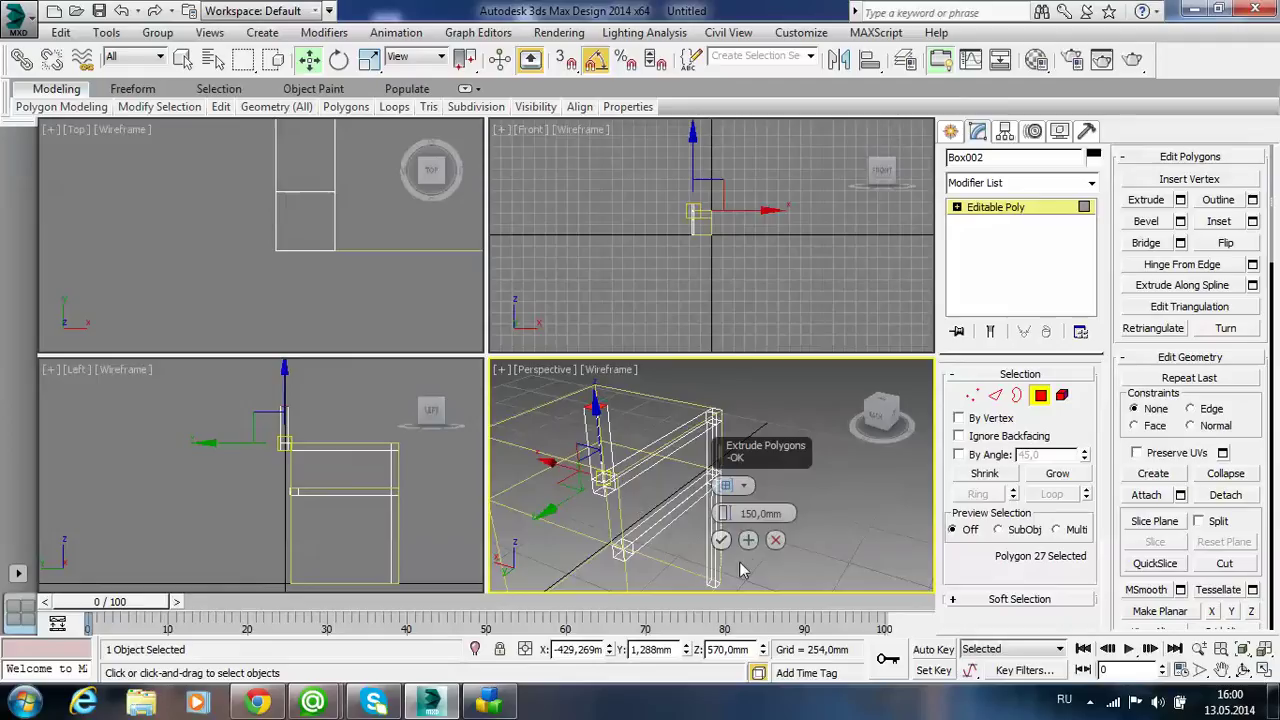
click(721, 540)
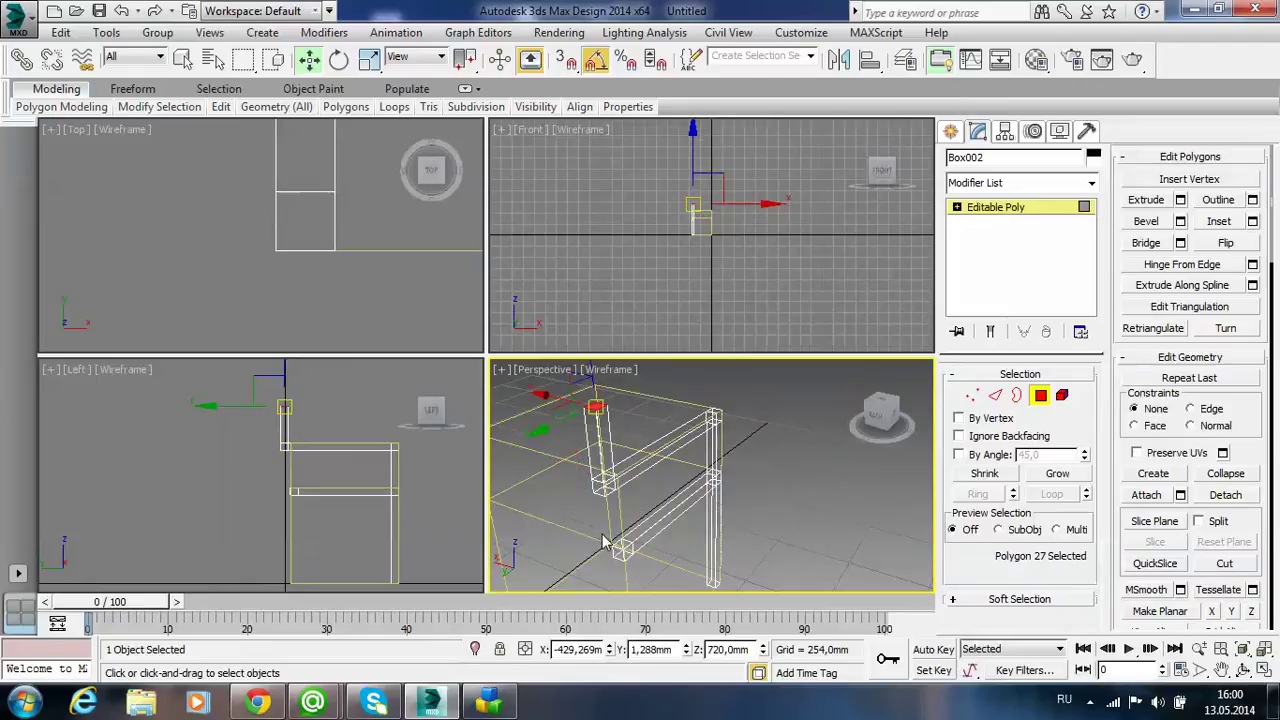
- Add a second face and extrude both faces about 354.6 mm
alt+middle_drag(604, 542, 722, 430)
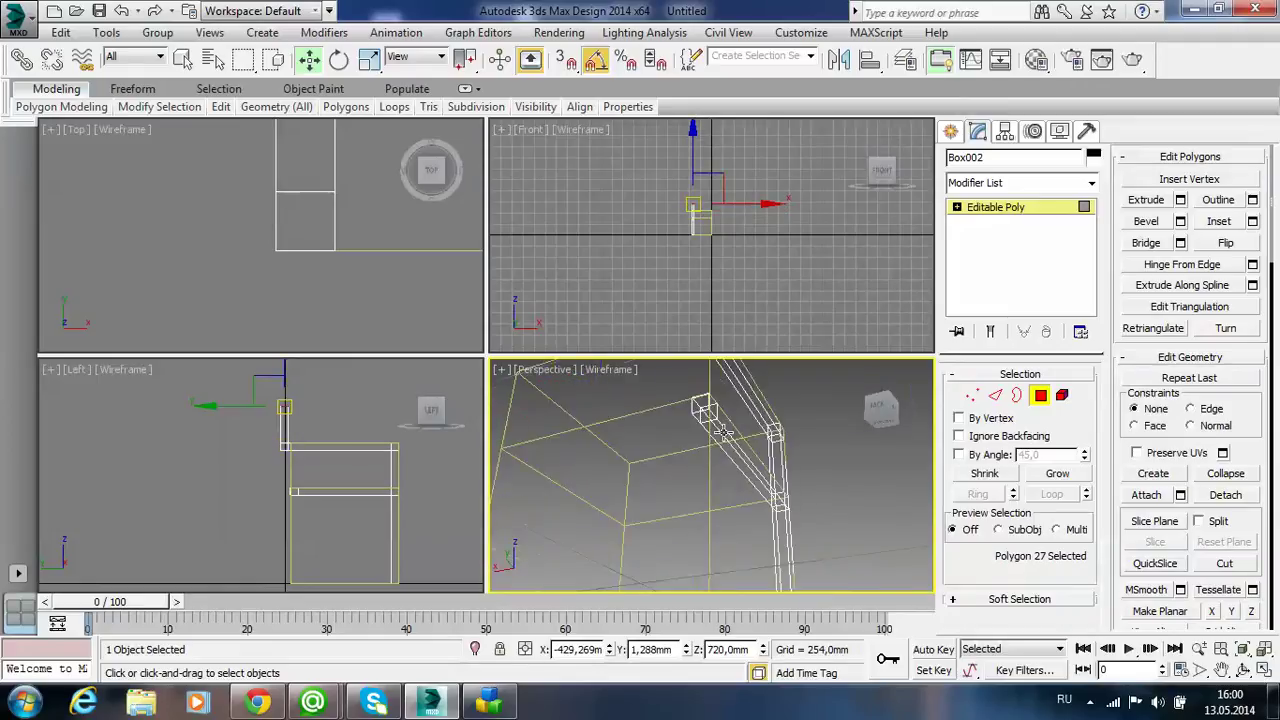
ctrl+click(703, 418)
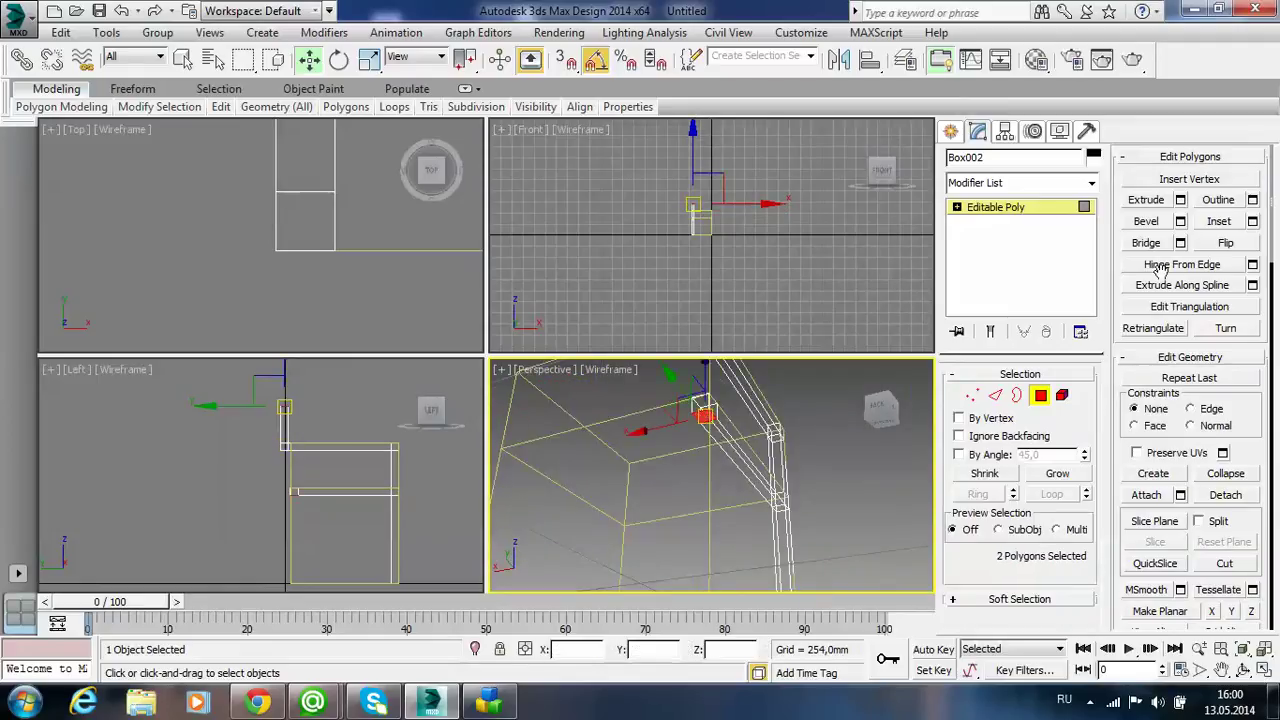
click(1180, 200)
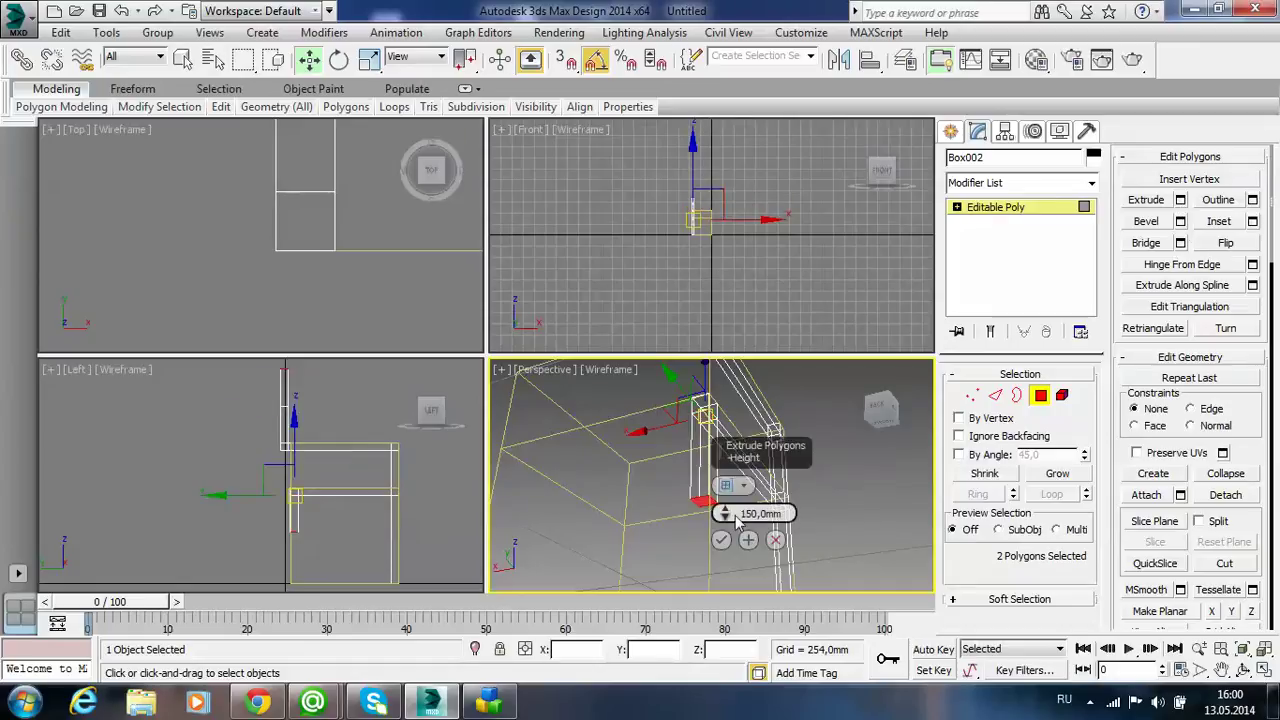
drag(724, 513, 722, 485)
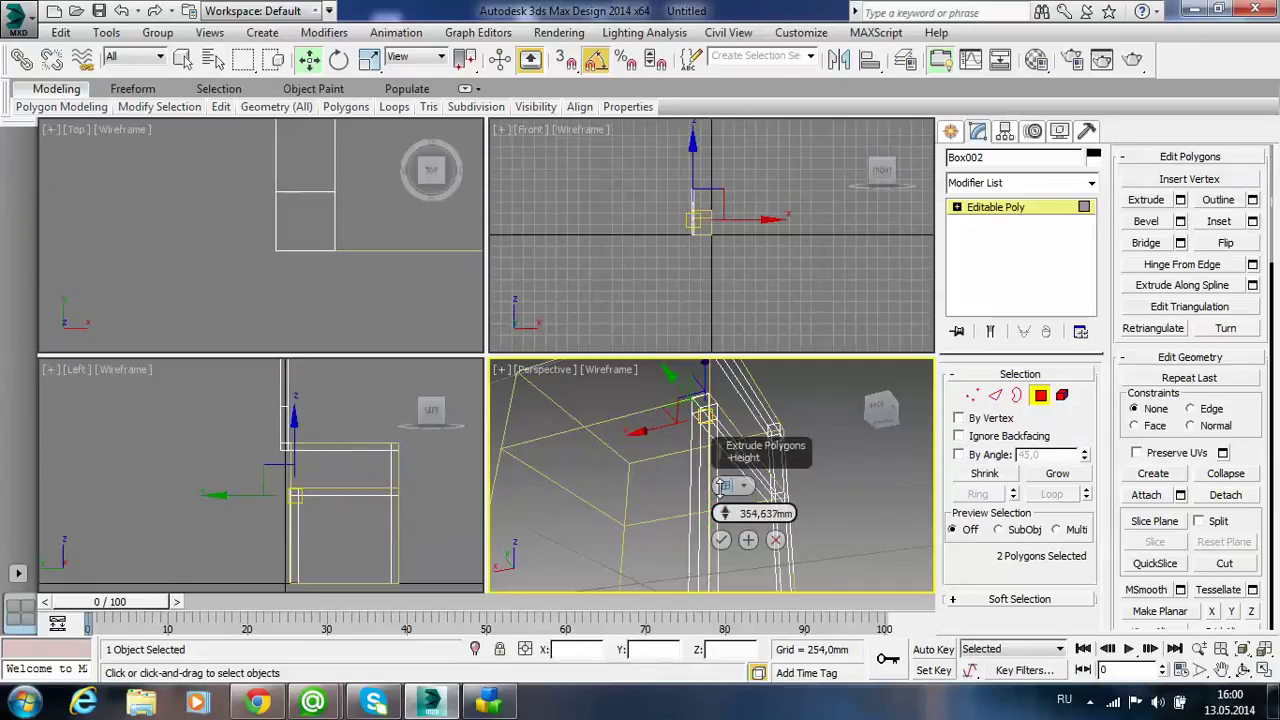
scroll(350, 540, up, 2)
scroll(330, 550, up, 2)
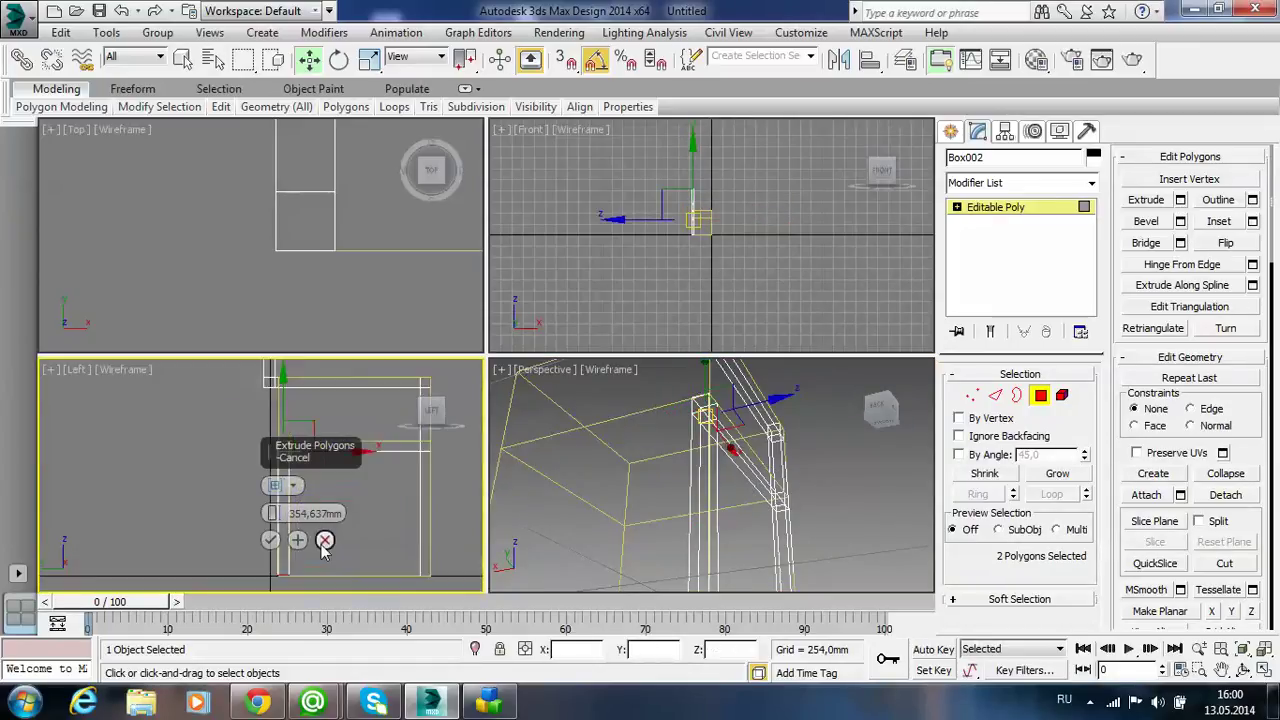
scroll(330, 548, up, 2)
scroll(363, 549, up, 2)
scroll(361, 520, up, 1)
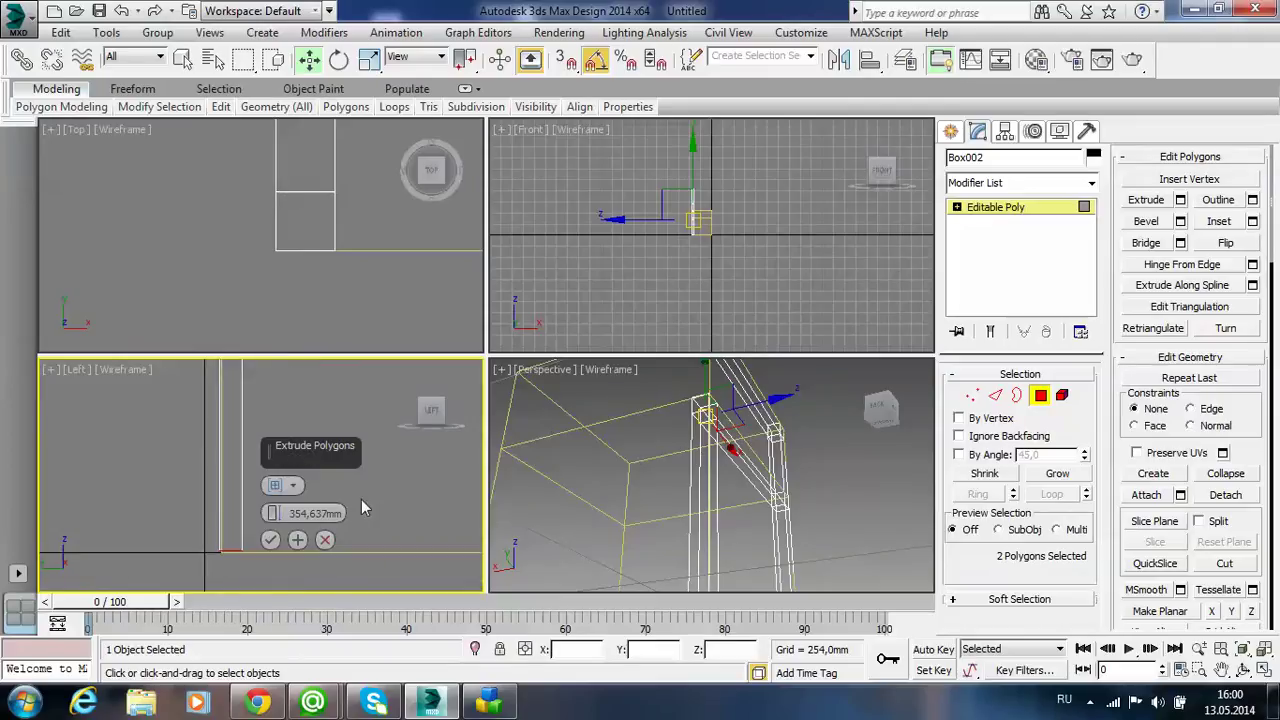
click(270, 541)
click(971, 395)
- In a maximized Perspective view, delete the four vertices at the post's top
drag(297, 579, 156, 524)
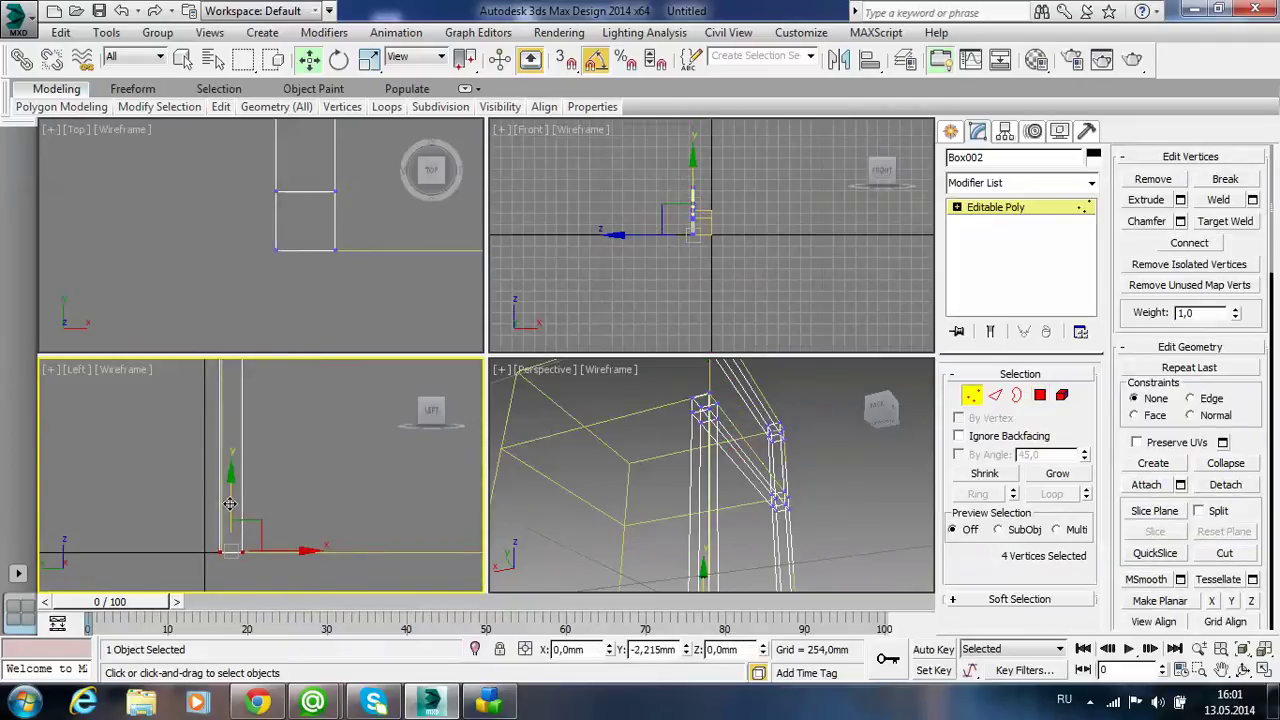
middle_drag(360, 505, 358, 522)
scroll(358, 525, down, 3)
scroll(370, 526, down, 1)
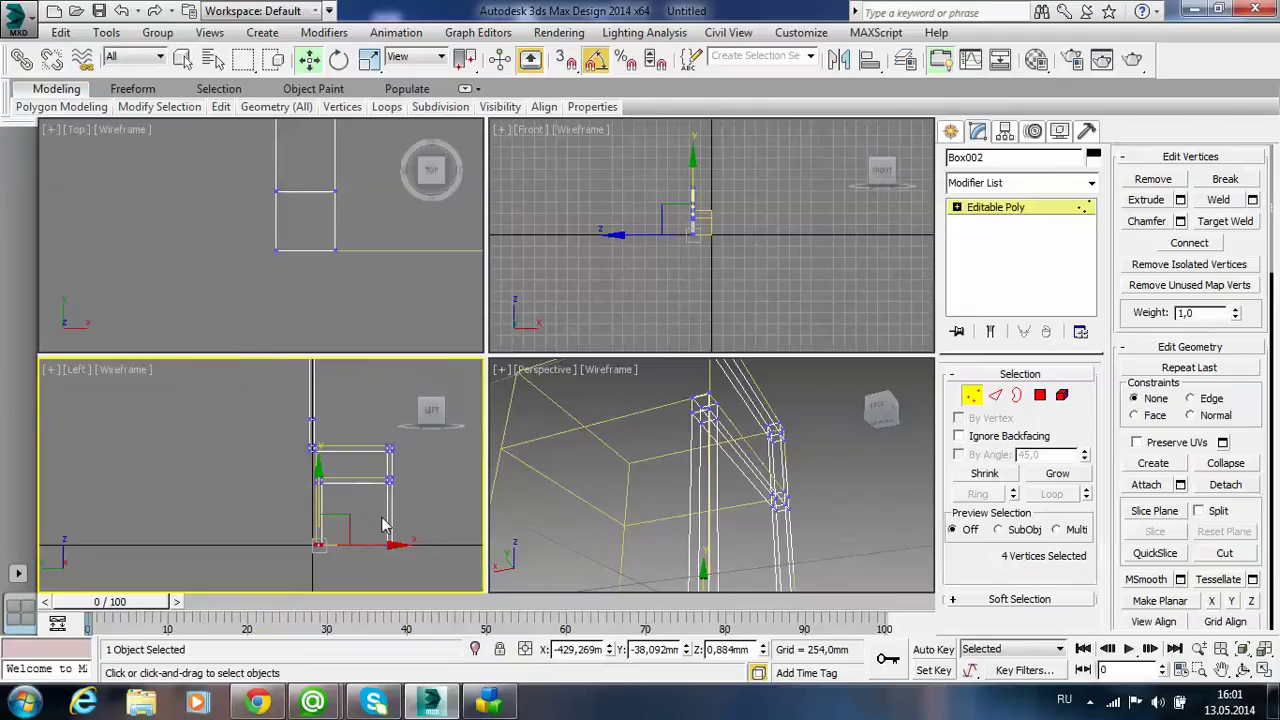
middle_click(728, 508)
key(alt+w)
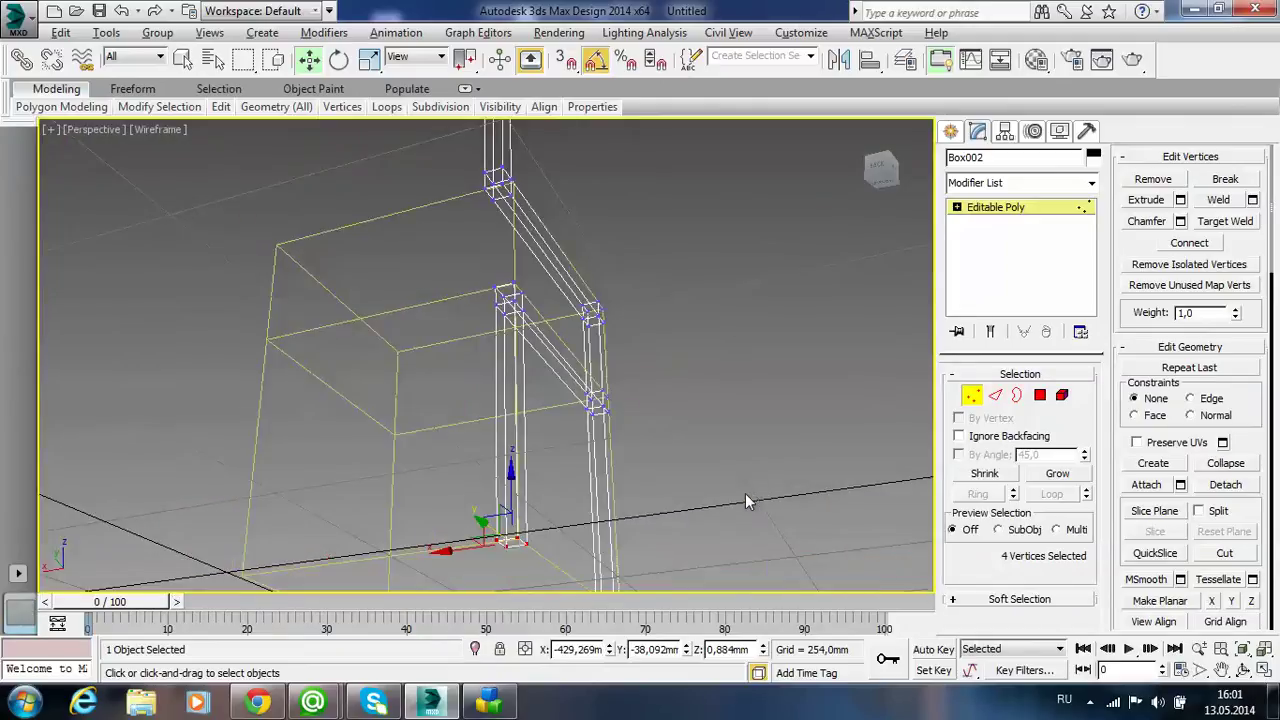
alt+middle_drag(739, 462, 585, 510)
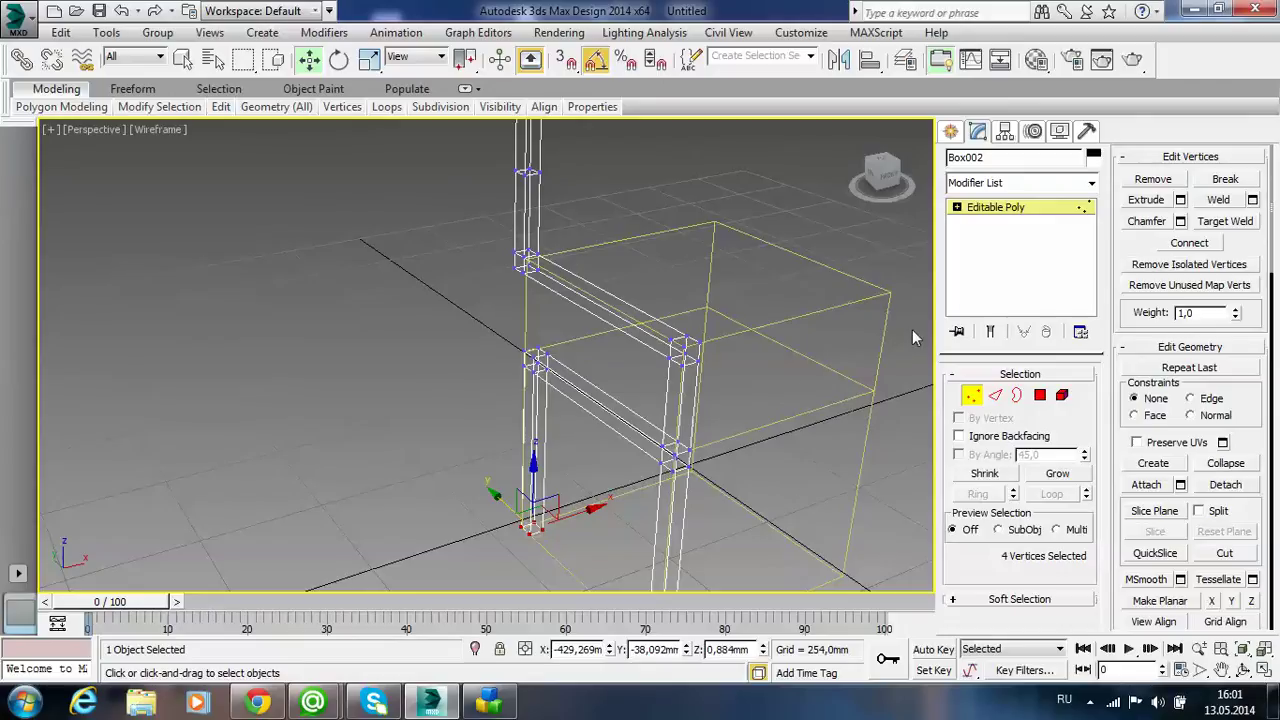
scroll(559, 410, down, 3)
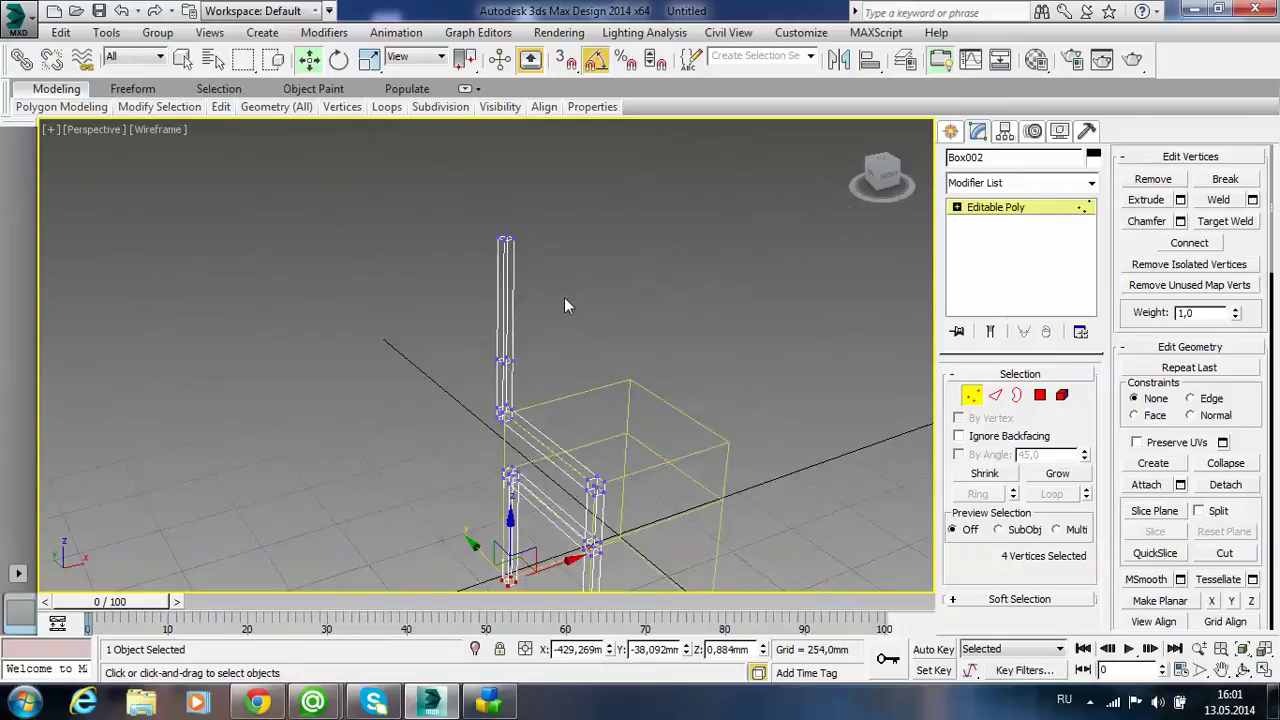
drag(564, 297, 453, 225)
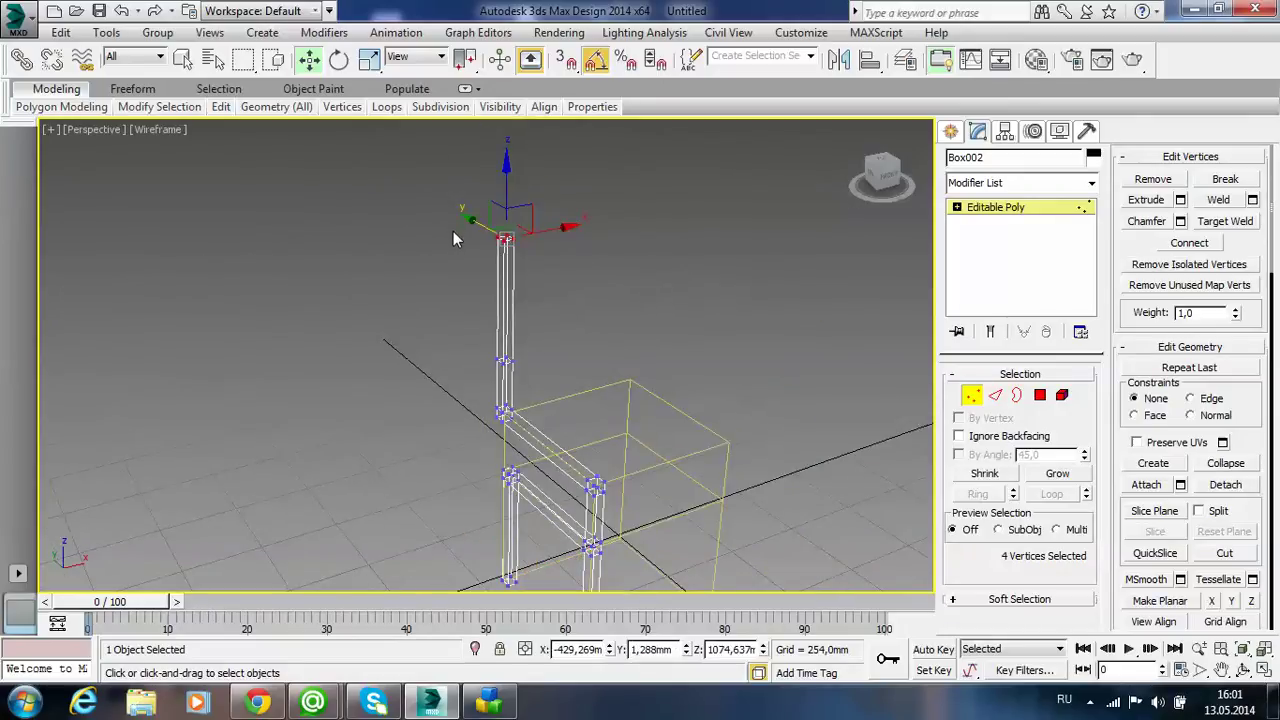
key(Delete)
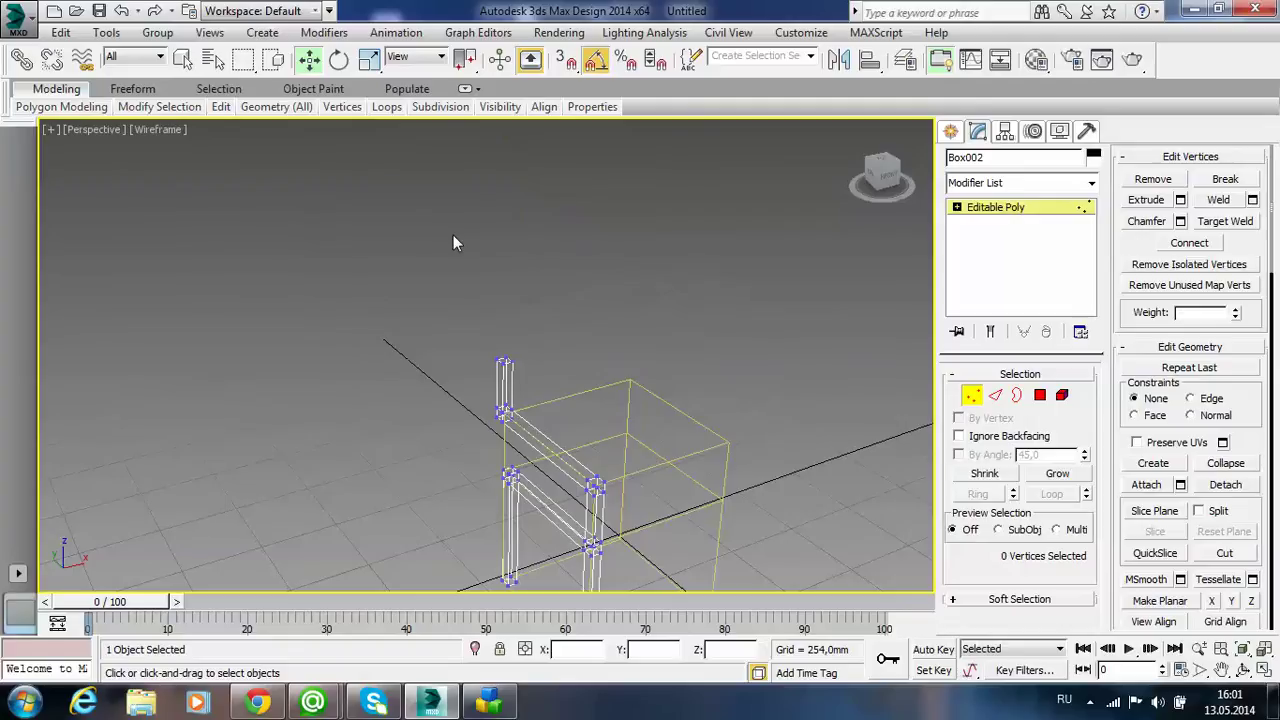
- Select the open border at the top of the post
click(1016, 395)
middle_drag(464, 326, 501, 406)
click(530, 443)
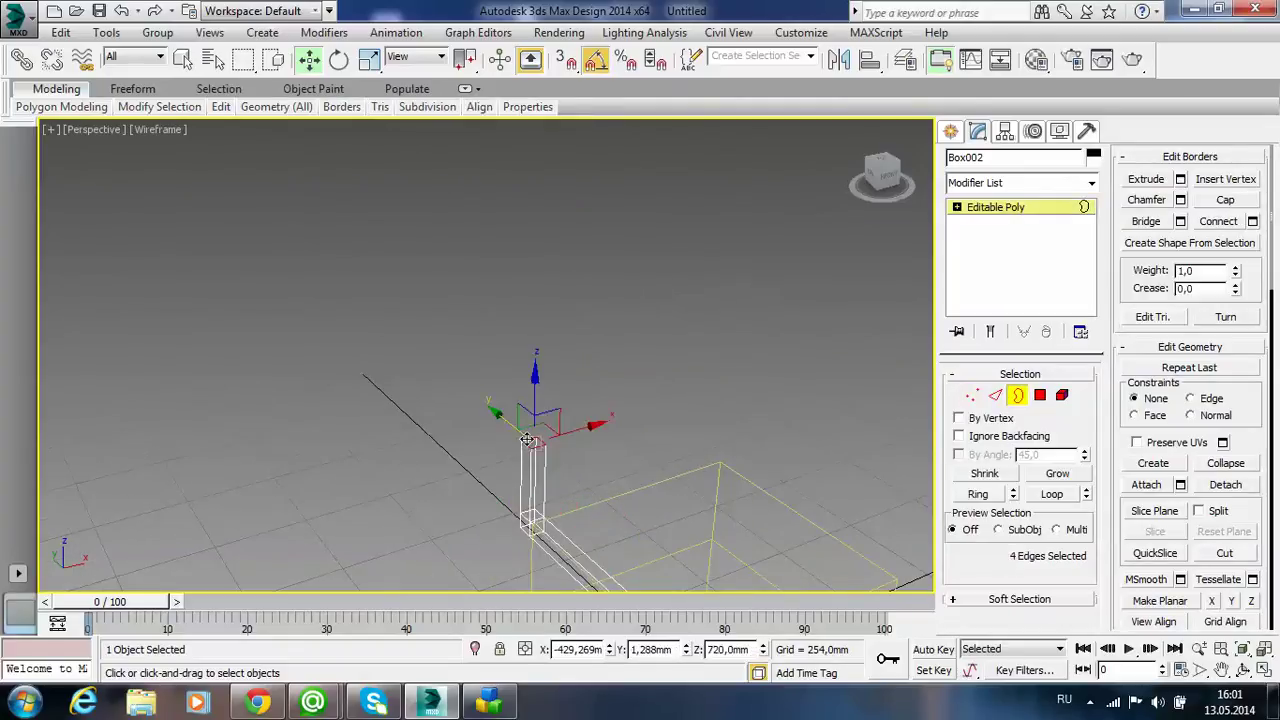
- Cap the post's open top border and view it shaded
click(1232, 198)
middle_drag(715, 531, 698, 465)
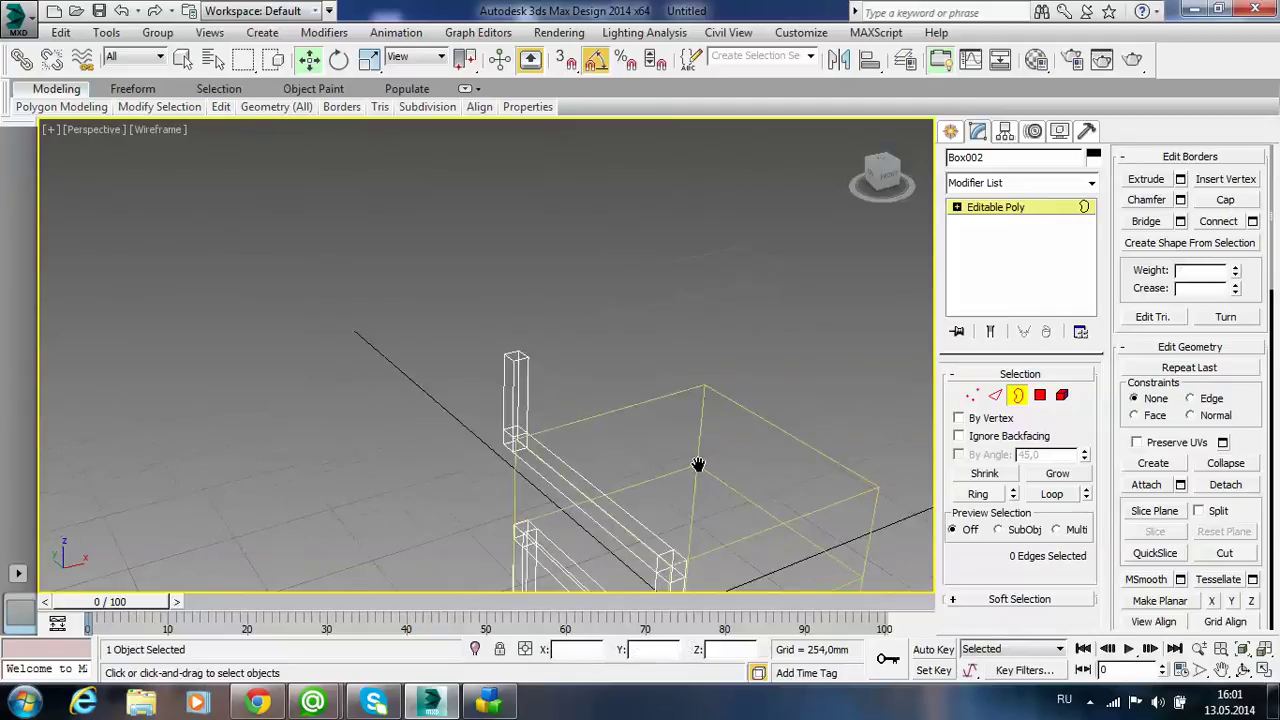
key(F3)
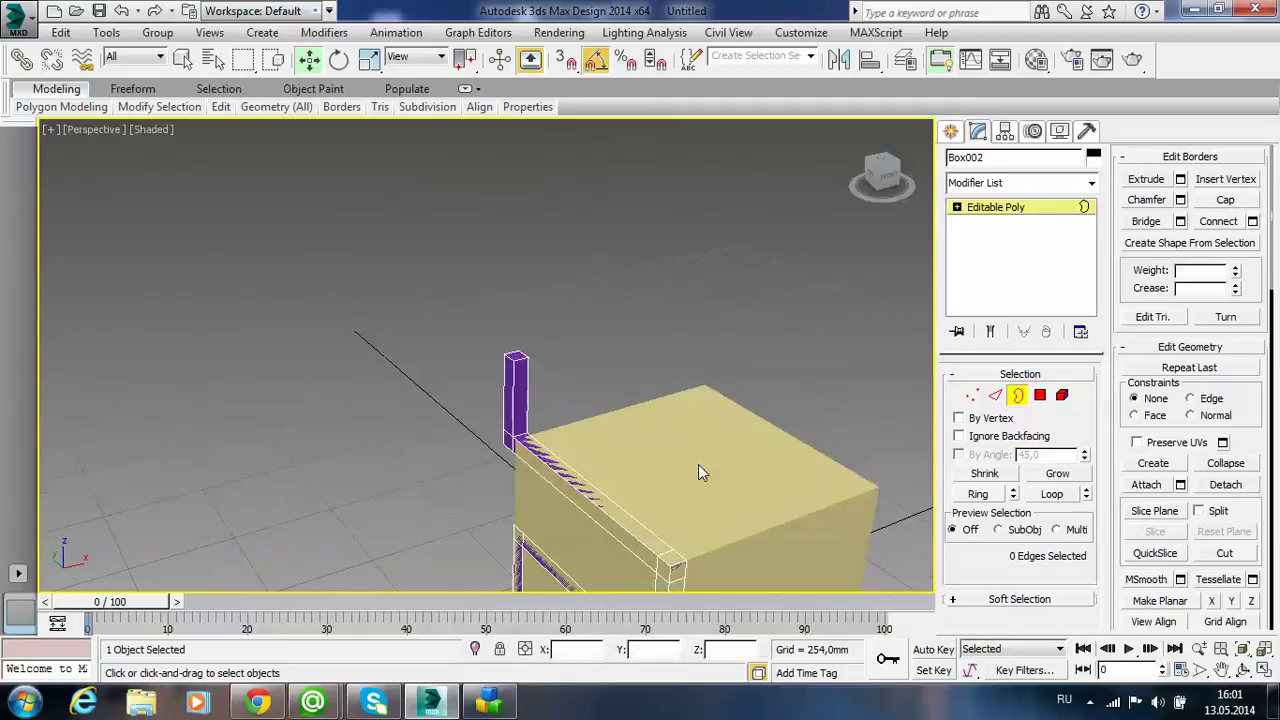
scroll(669, 411, down, 3)
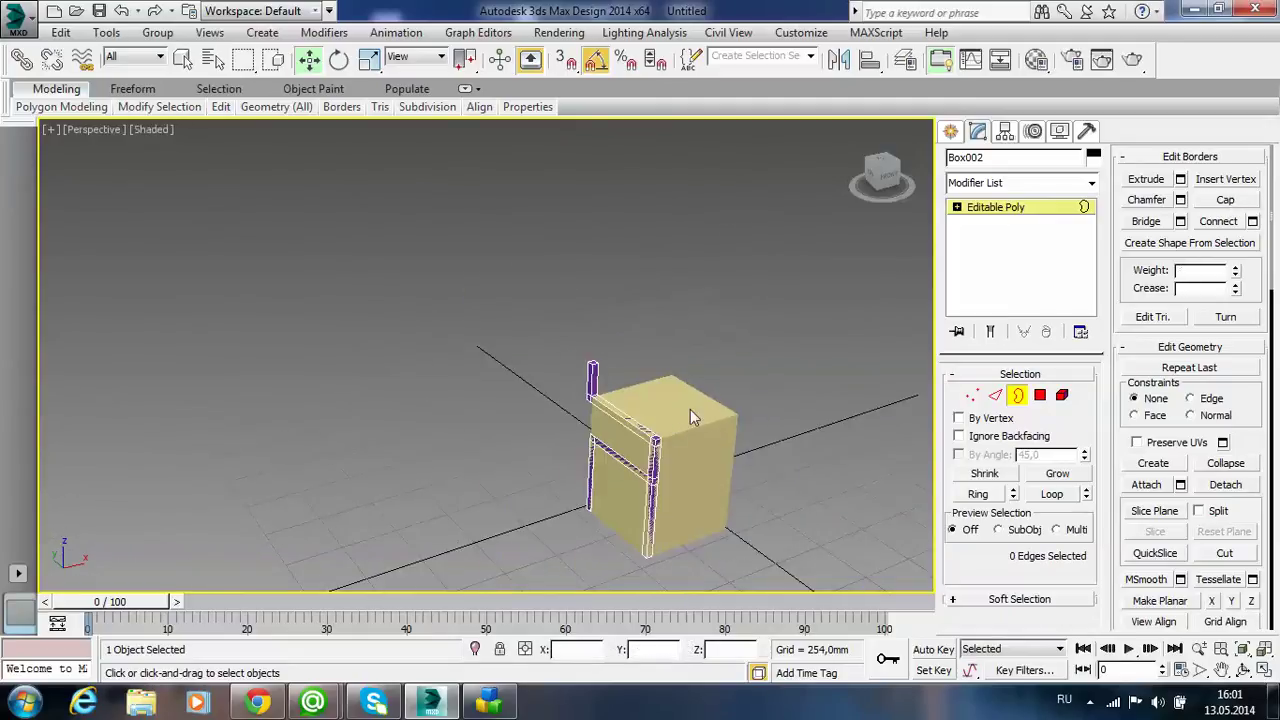
- Shift-drag Box001 and Box002 upward as copies
click(1012, 207)
scroll(757, 380, down, 2)
scroll(757, 380, down, 2)
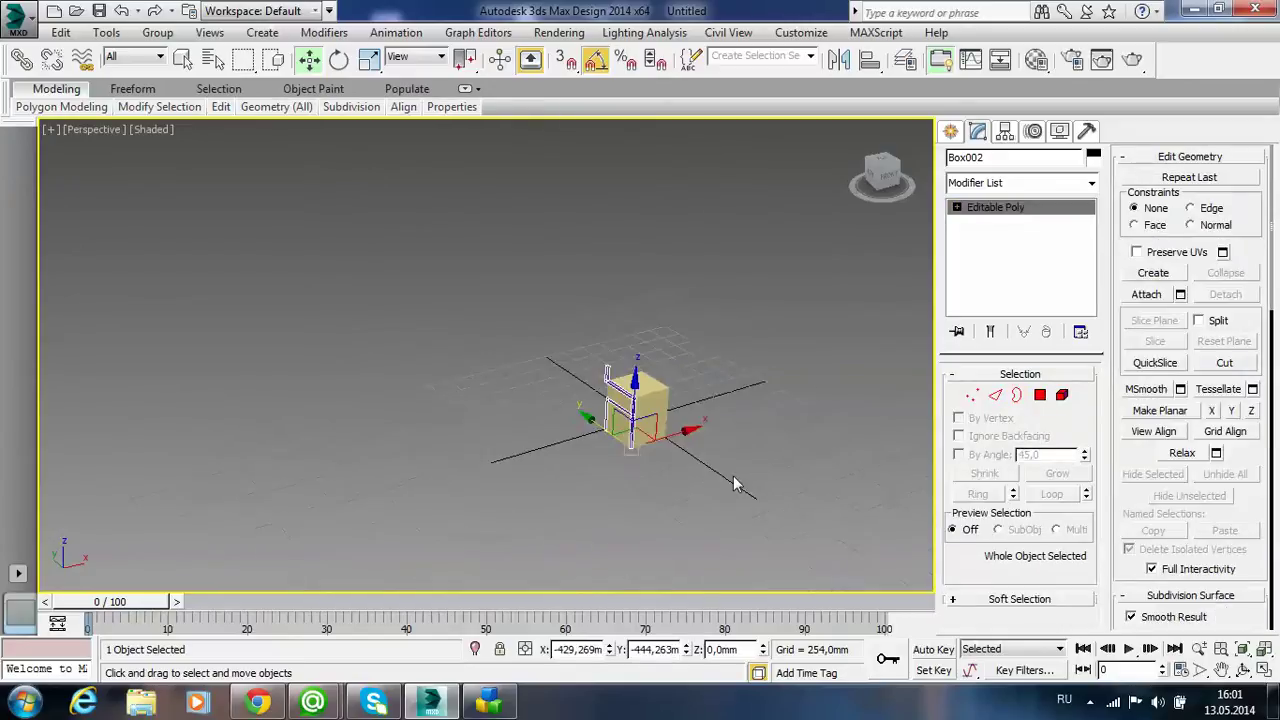
drag(733, 475, 386, 321)
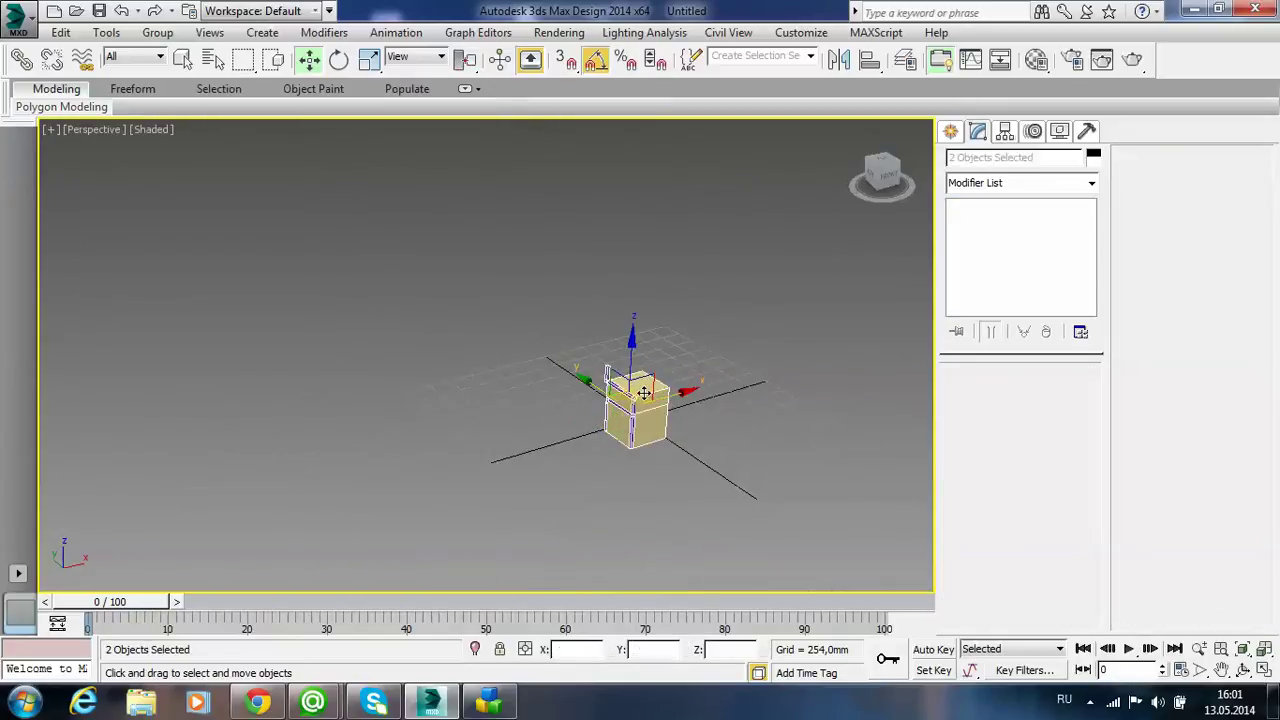
shift+drag(607, 374, 655, 260)
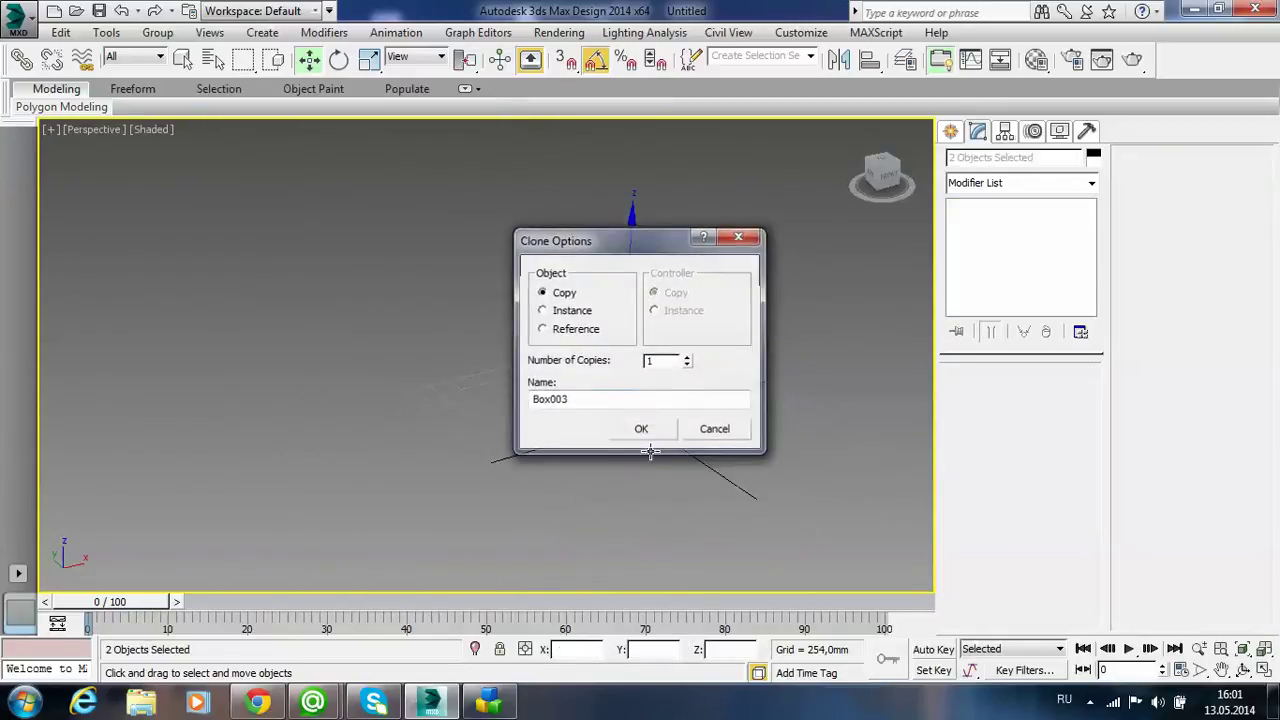
click(641, 429)
click(670, 450)
- Delete the lower reference box Box001 around the purple frame
click(661, 418)
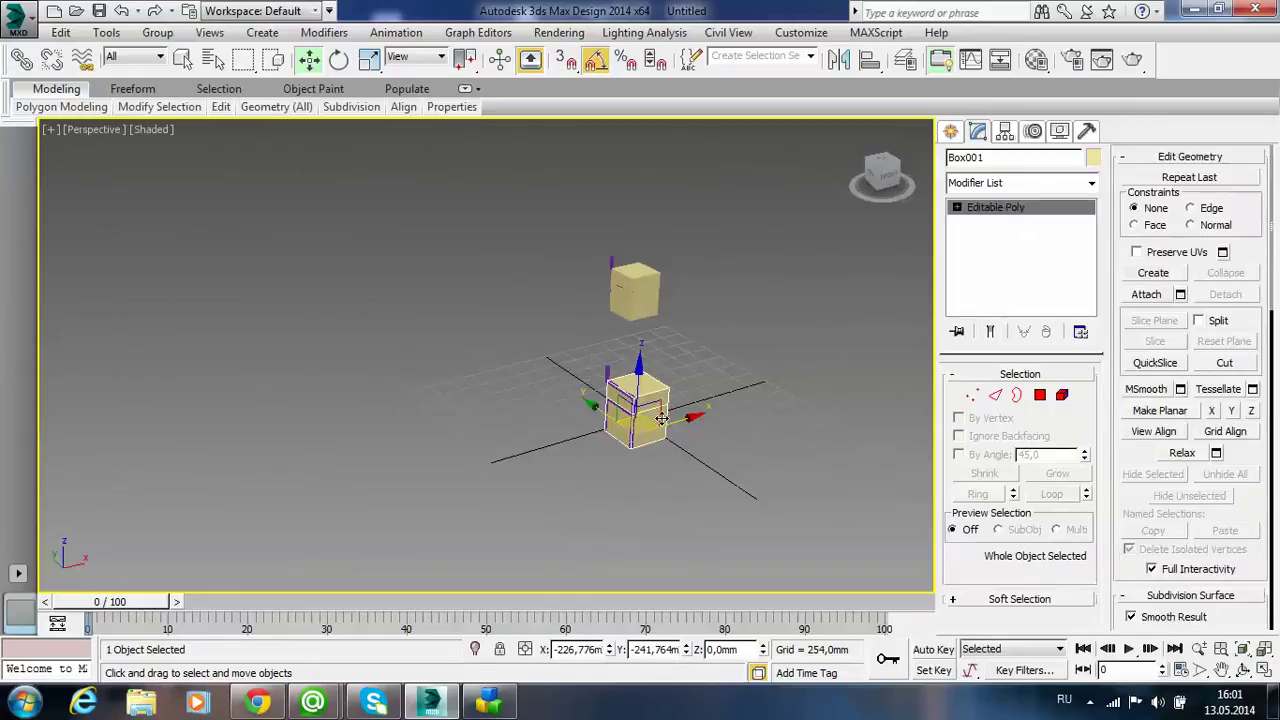
key(z)
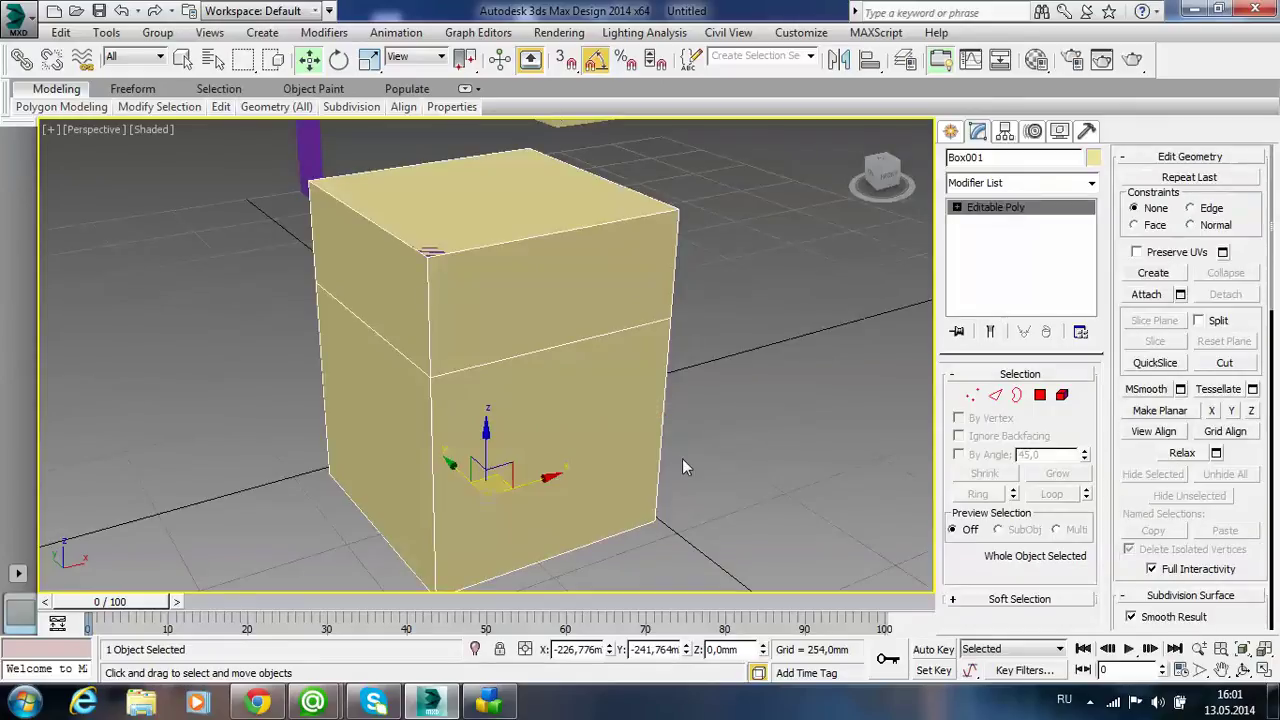
click(683, 460)
click(587, 313)
key(Delete)
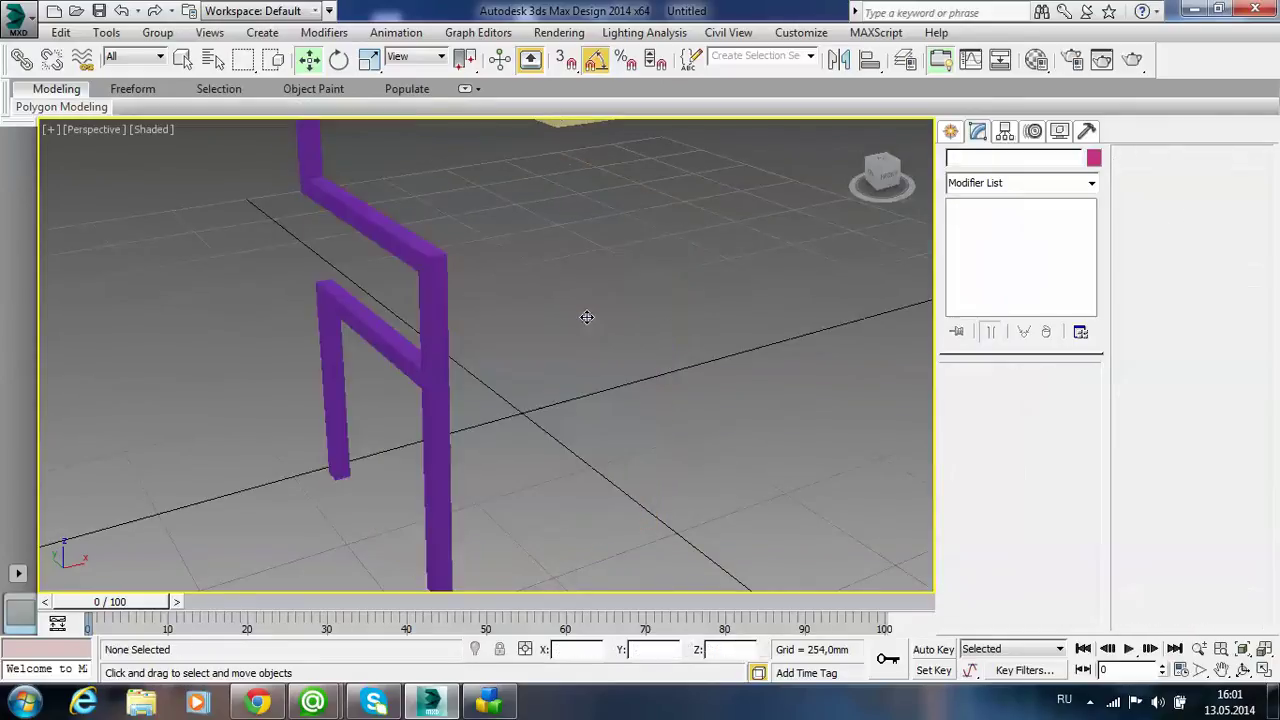
alt+middle_drag(587, 313, 640, 420)
- Change the frame's object colour from purple to pale yellow
click(609, 378)
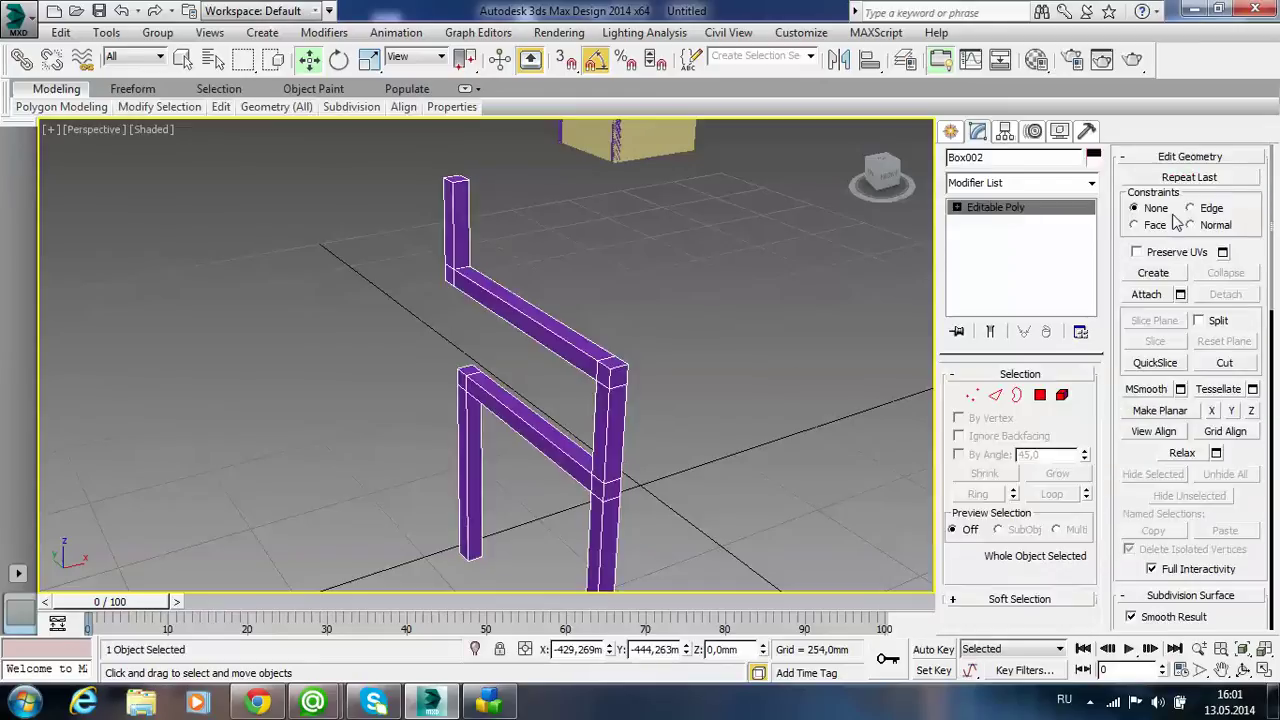
click(1094, 158)
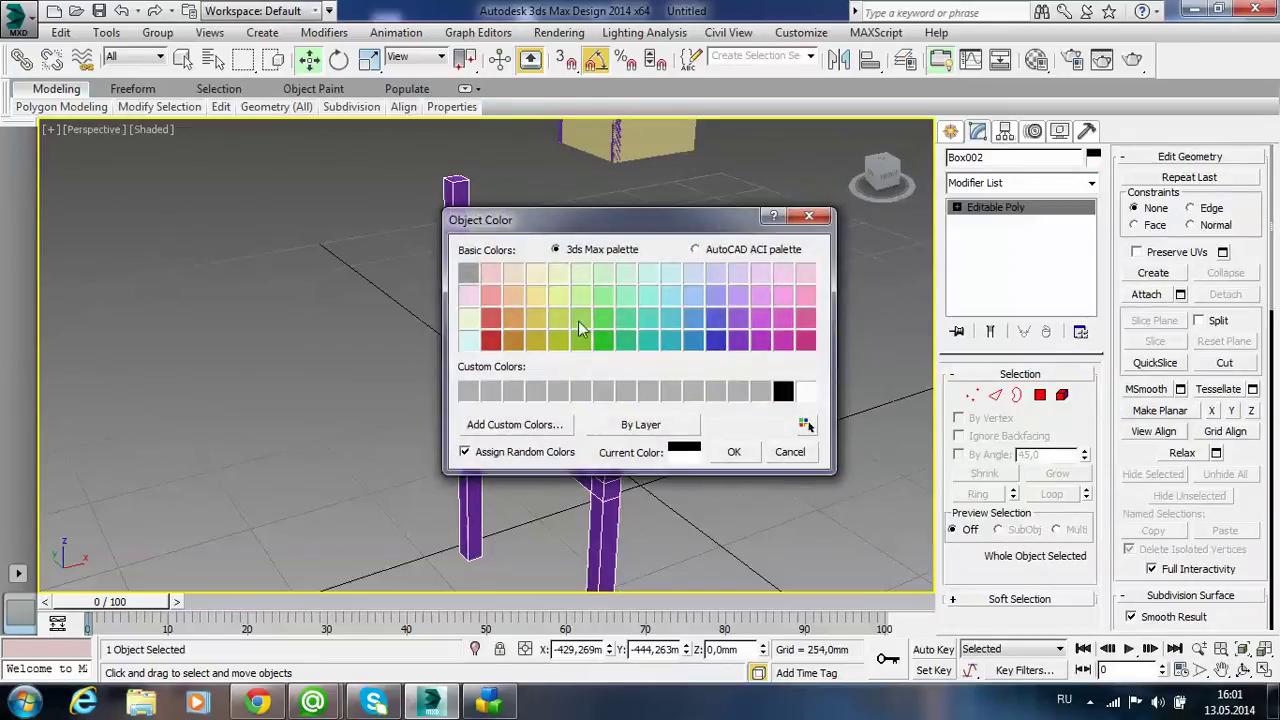
click(536, 295)
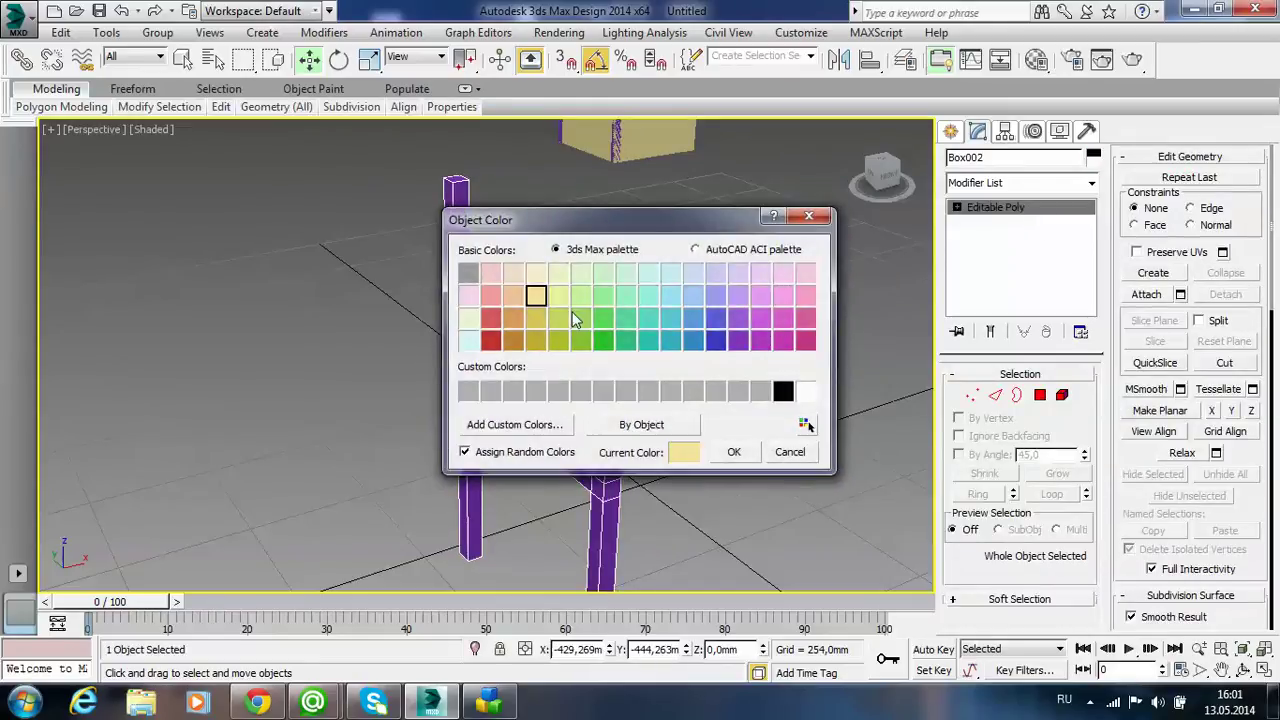
click(735, 455)
click(743, 457)
- Turn on Edged Faces (F4) to show the frame's polygon edges
click(598, 434)
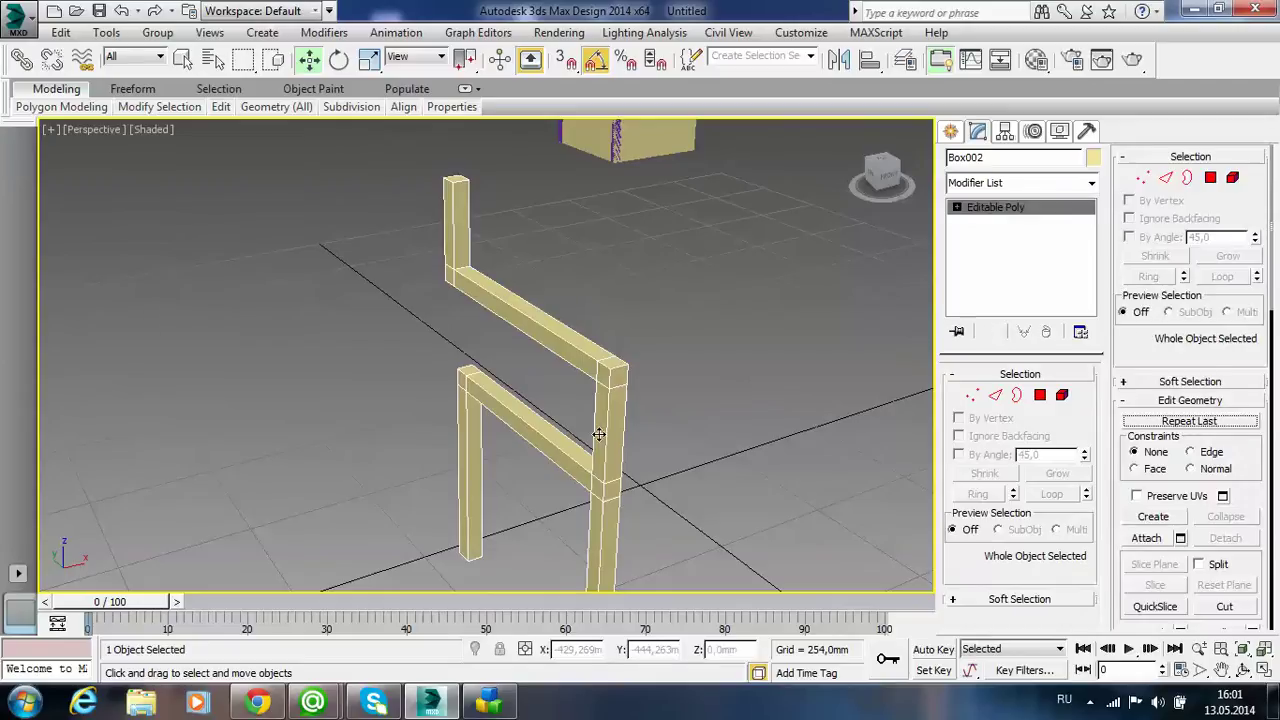
key(F4)
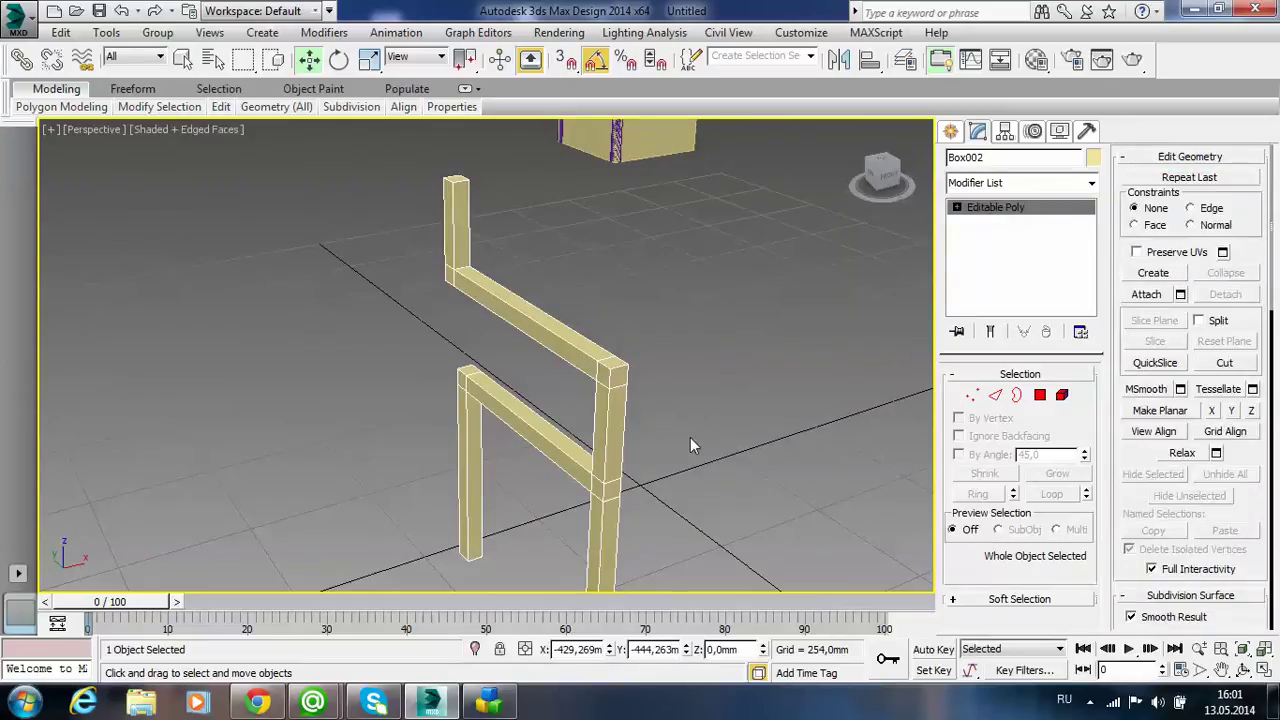
click(688, 436)
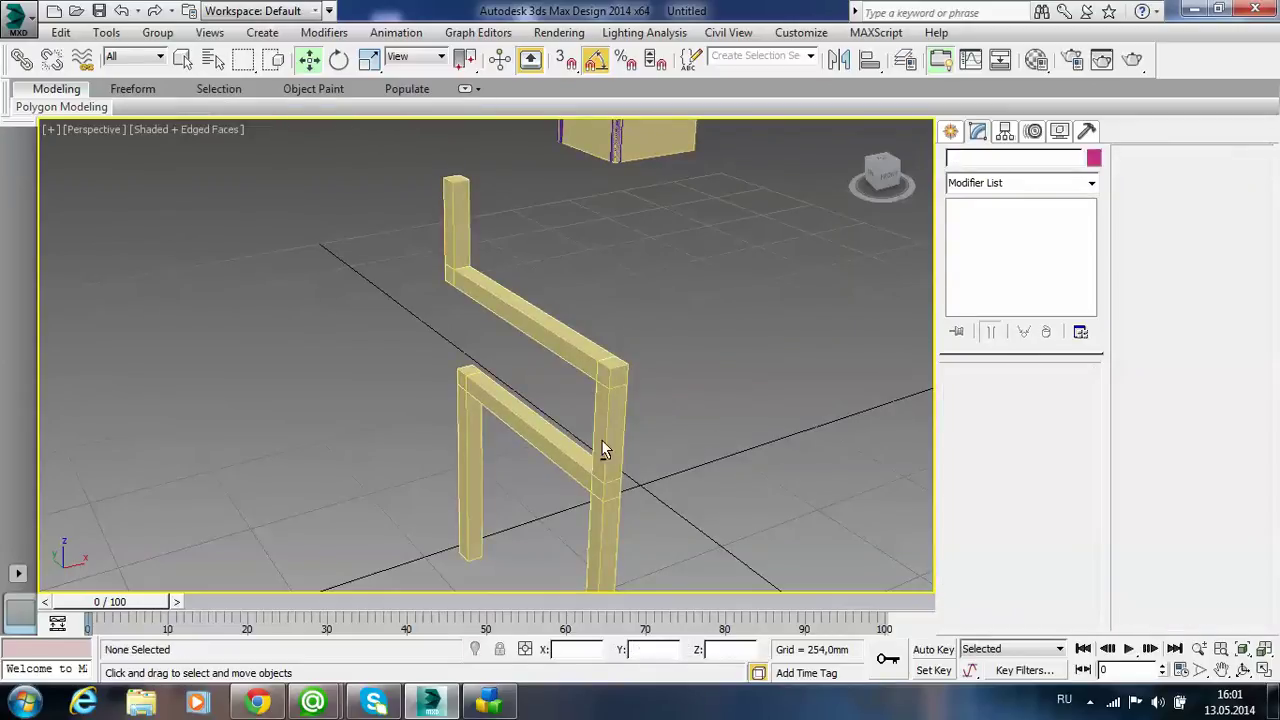
mouse_move(601, 449)
alt+middle_down()
mouse_move(744, 458)
mouse_move(716, 433)
alt+middle_up()
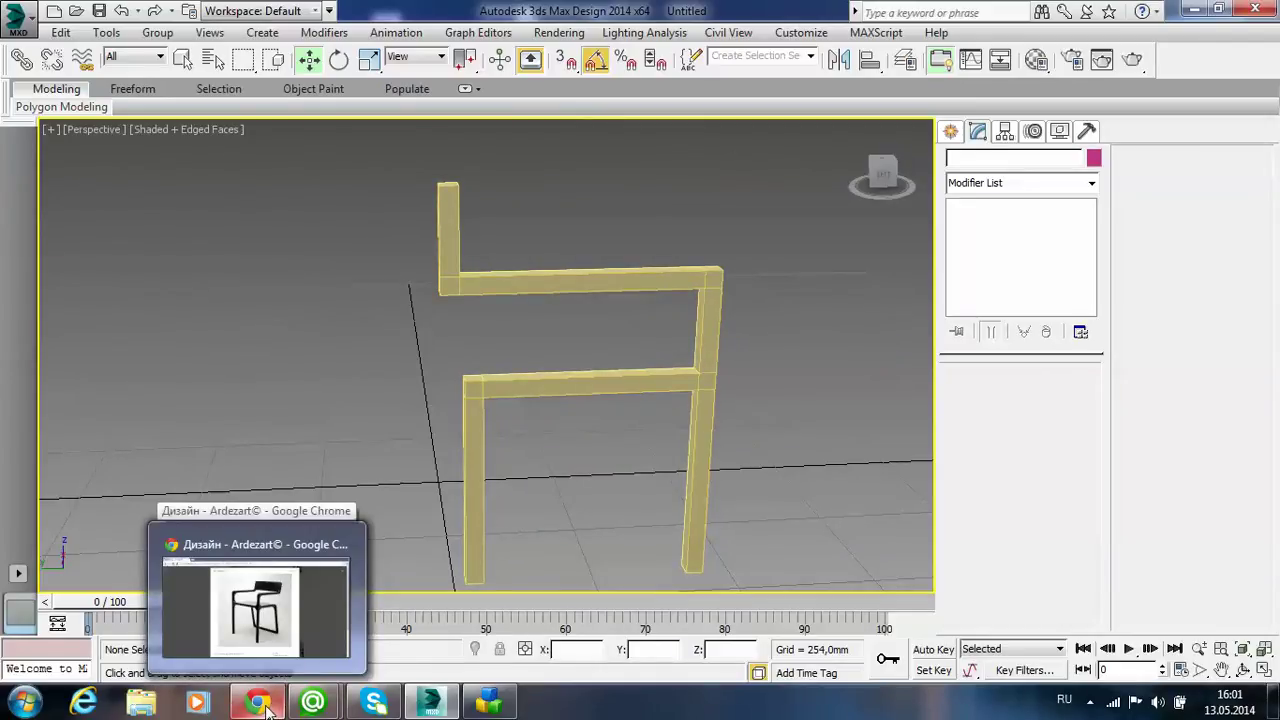
click(279, 672)
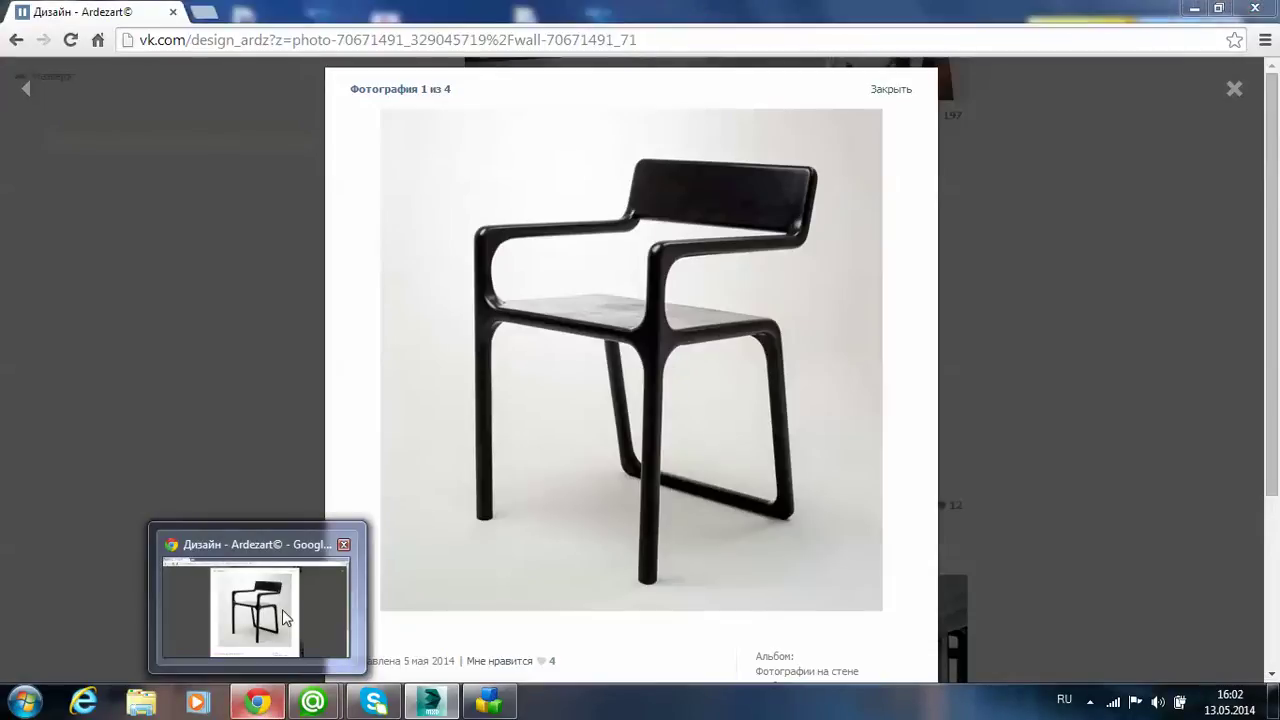
click(742, 453)
click(742, 453)
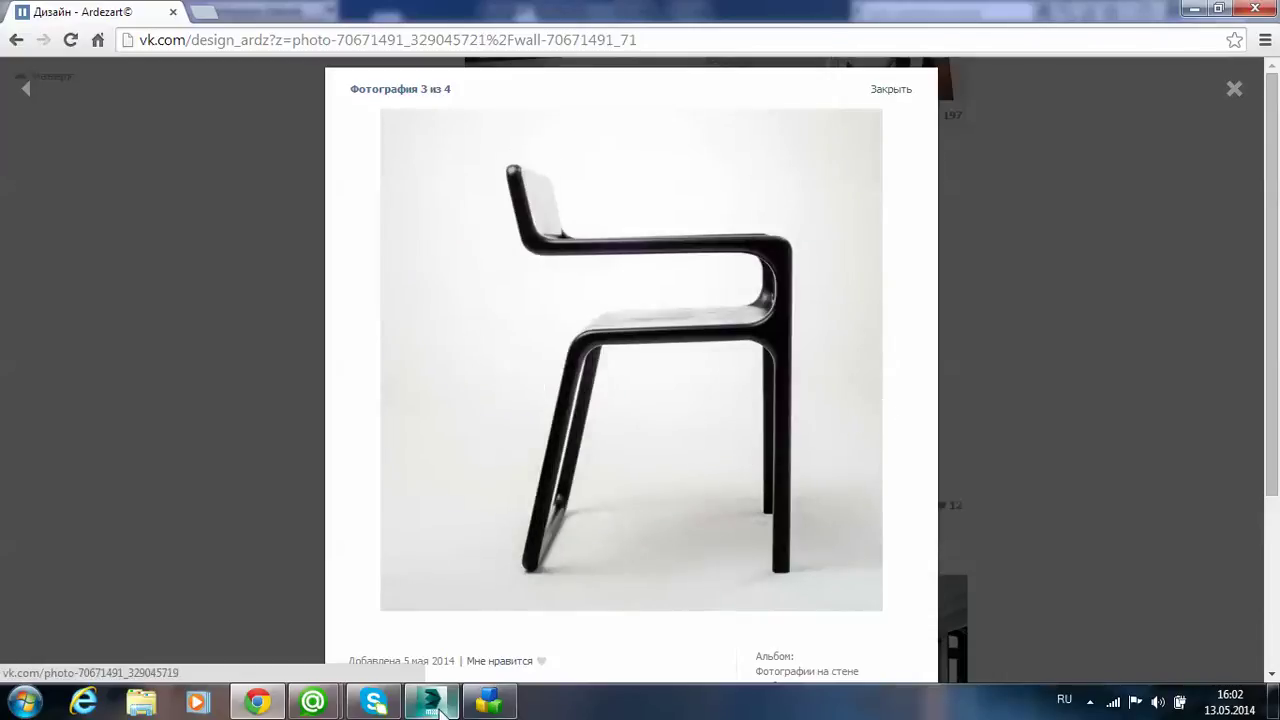
mouse_move(431, 701)
click(417, 579)
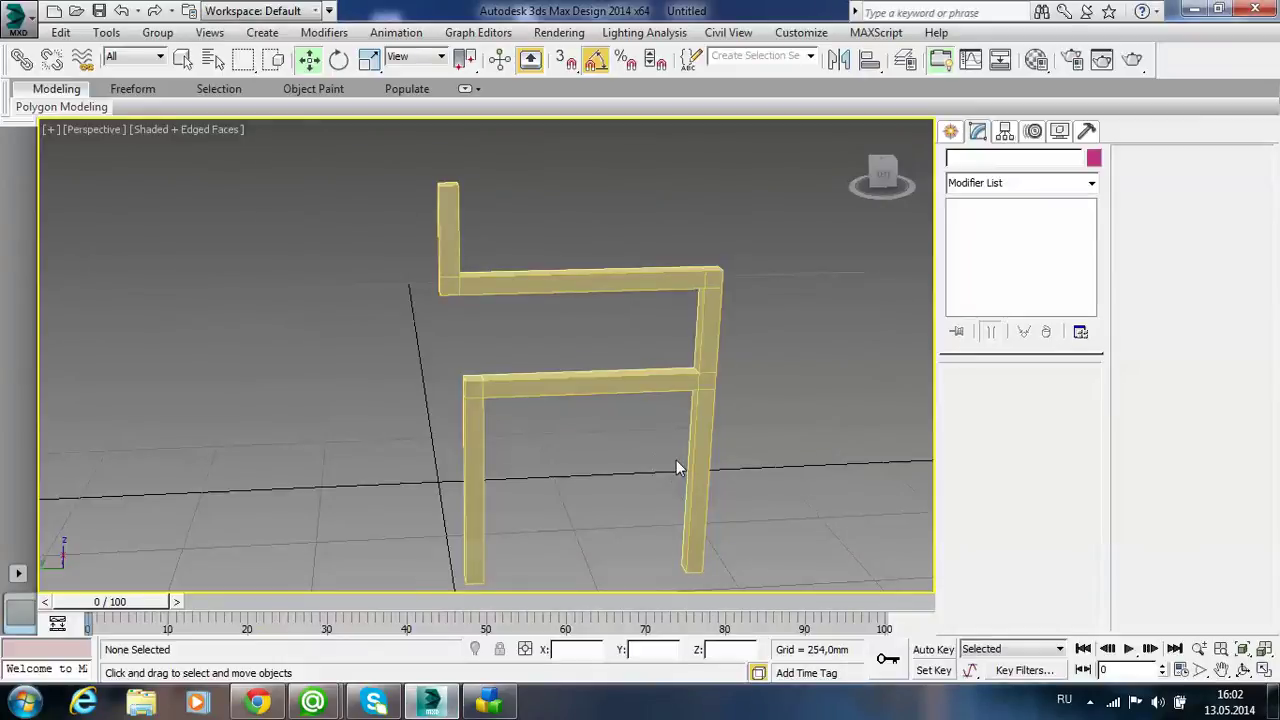
- Apply a TurboSmooth modifier to the chair frame from the Modifier List
alt+middle_drag(710, 431, 657, 432)
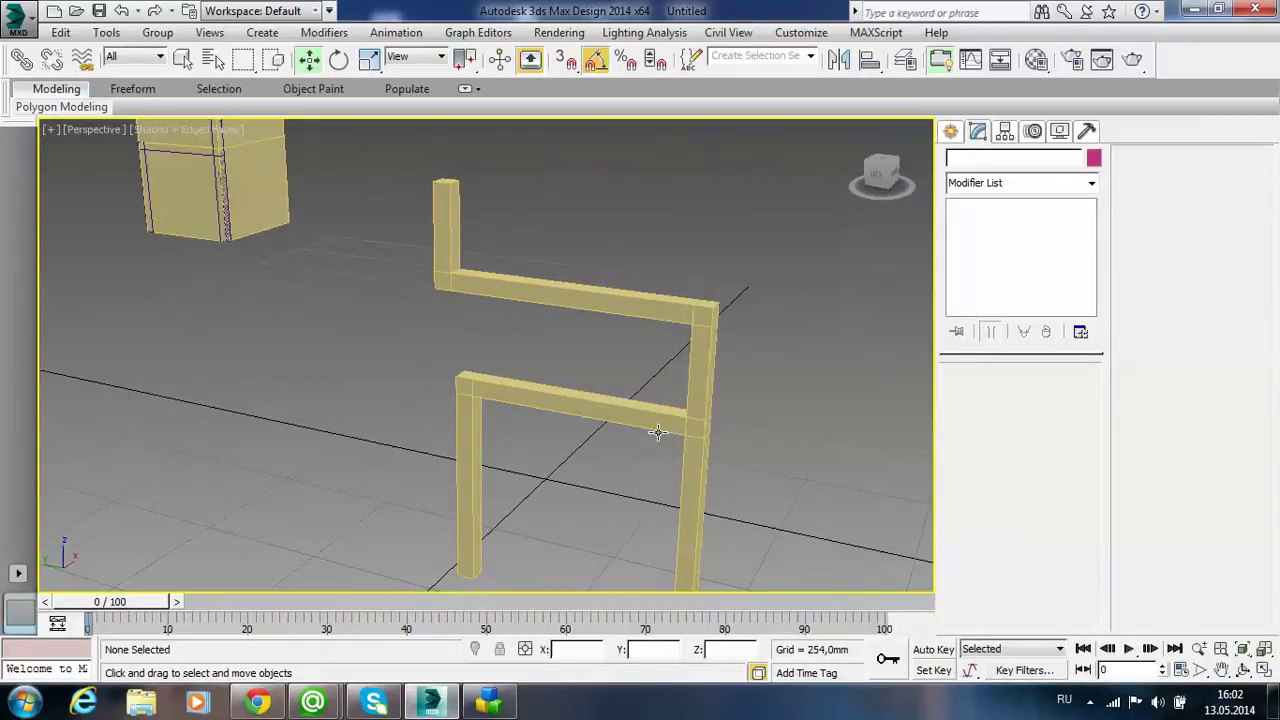
click(1091, 184)
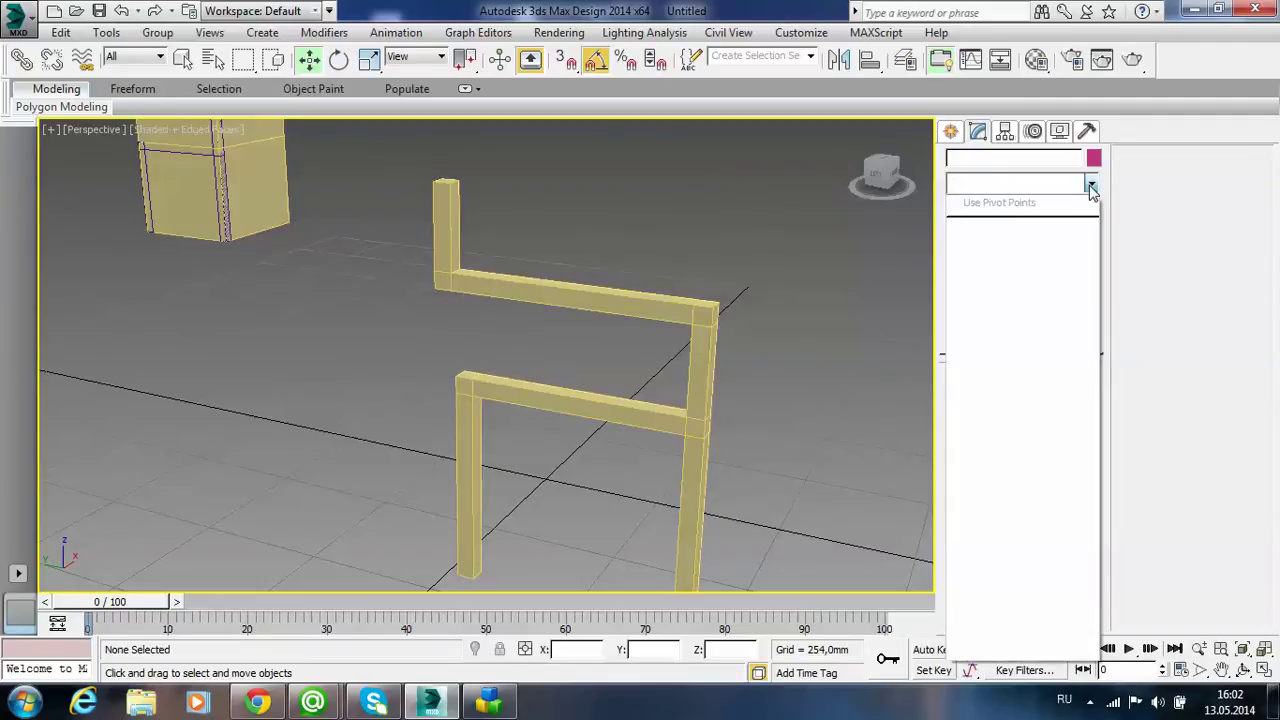
click(1091, 187)
click(637, 300)
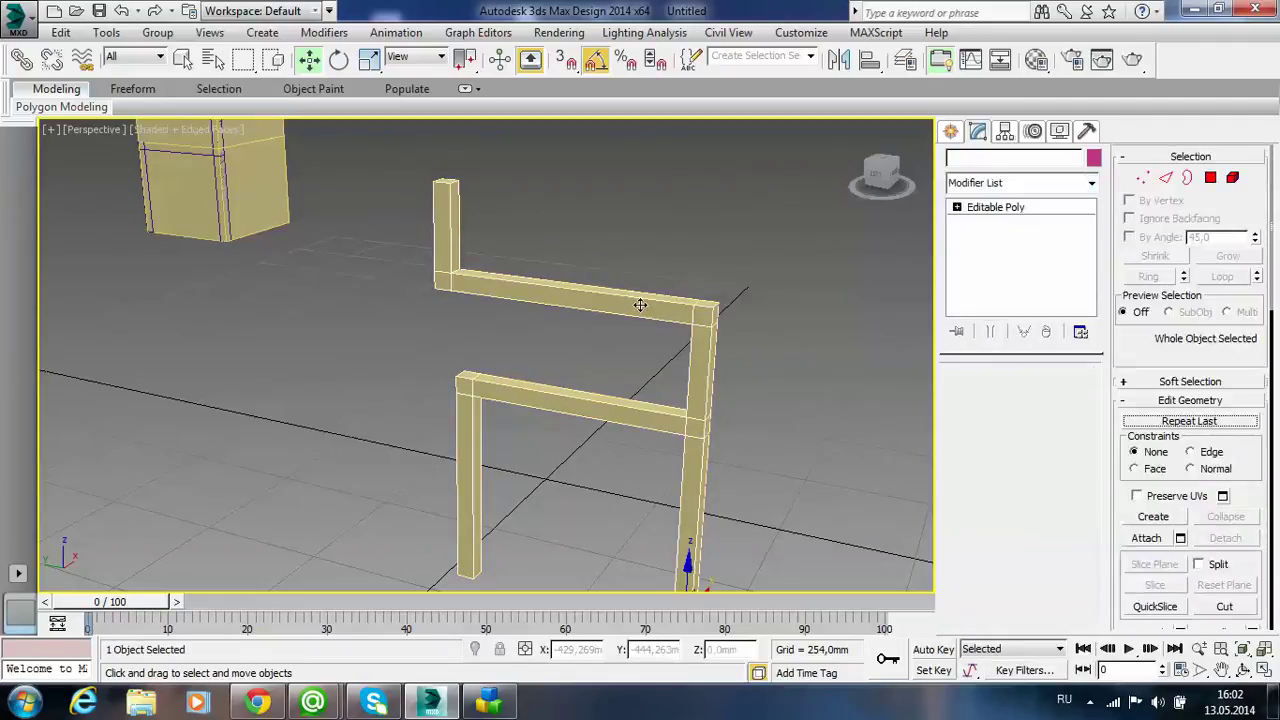
click(1093, 188)
scroll(1060, 420, down, 15)
scroll(1062, 425, down, 3)
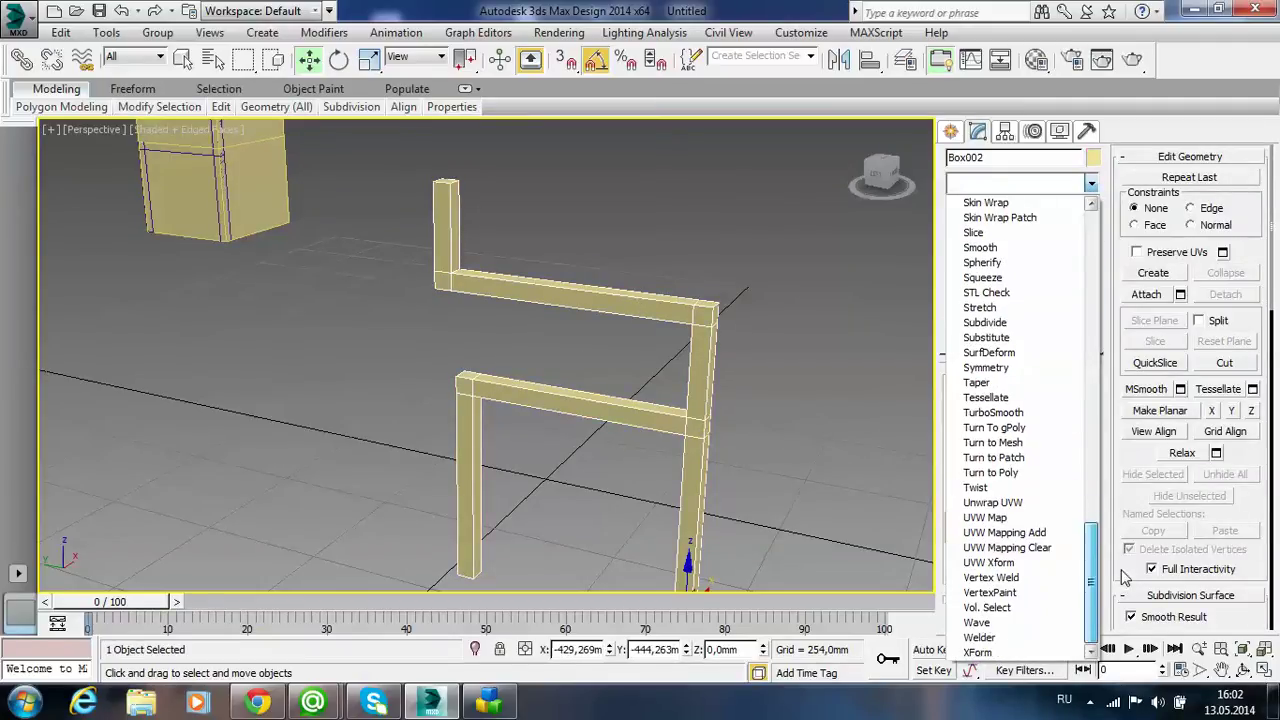
click(1058, 412)
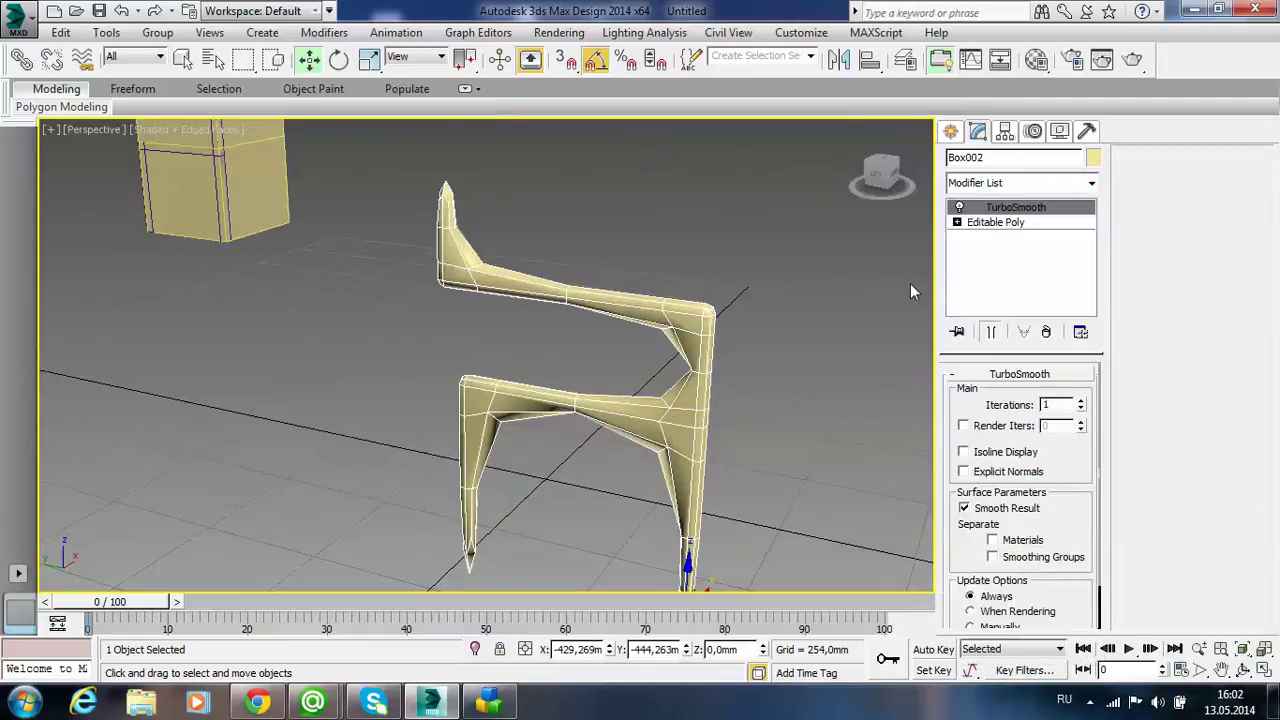
- Toggle TurboSmooth's light bulb off and drop to the Editable Poly level
click(959, 208)
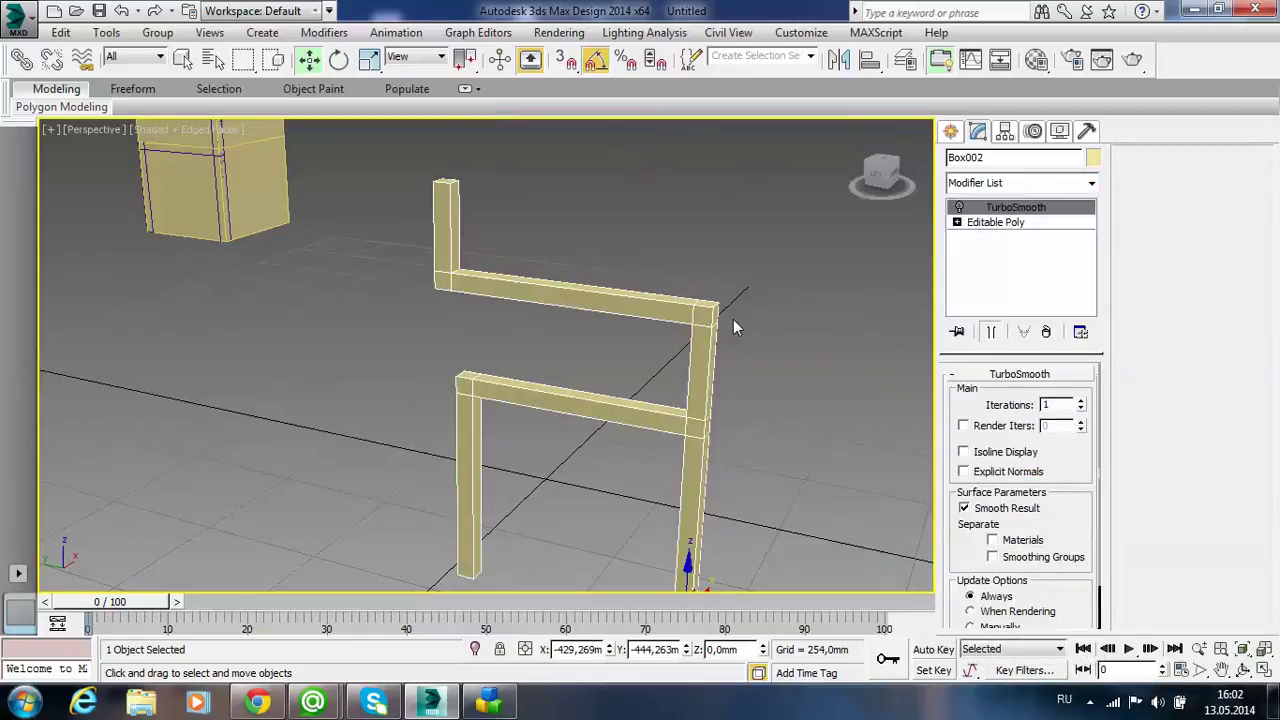
mouse_move(719, 385)
alt+middle_down()
mouse_move(684, 382)
mouse_move(700, 393)
alt+middle_up()
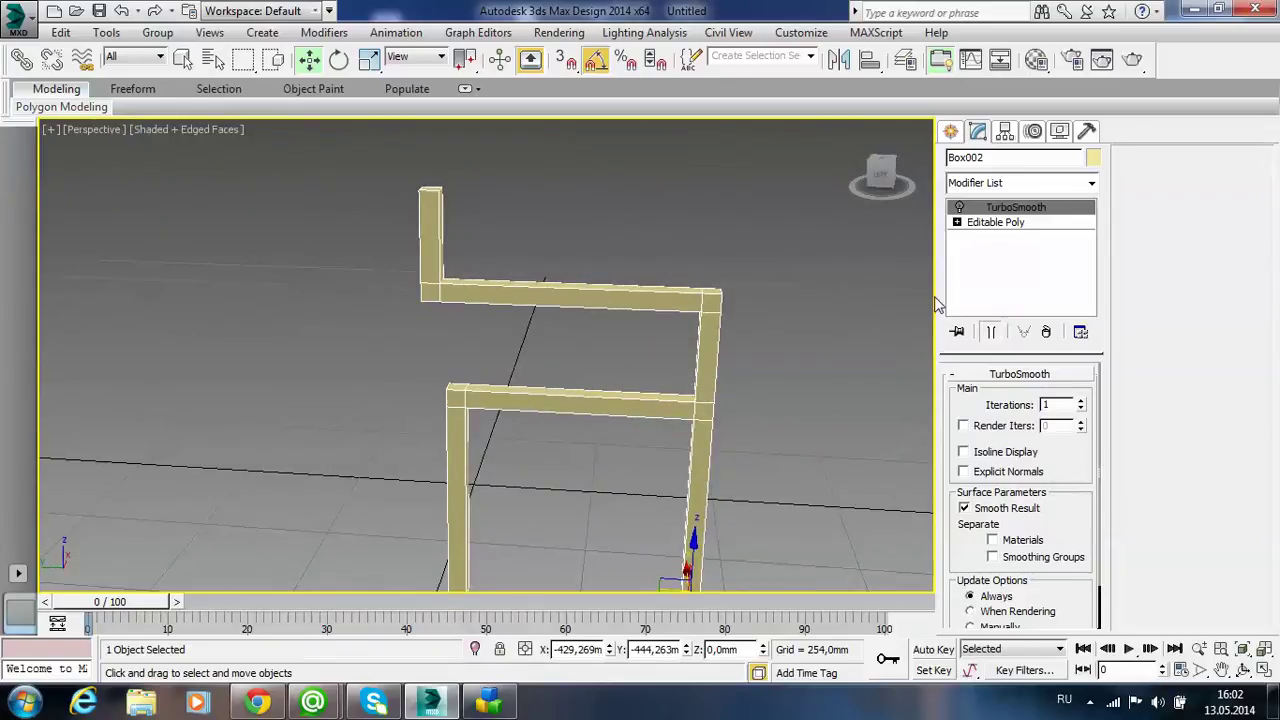
click(998, 222)
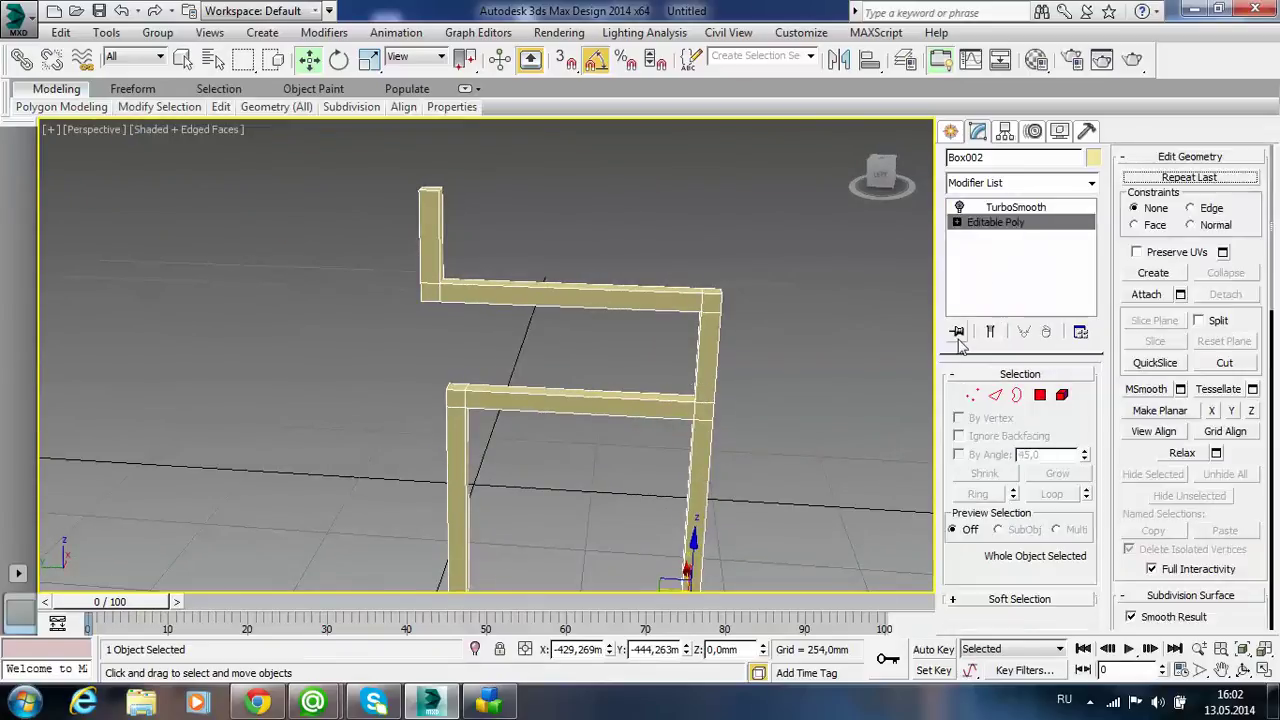
click(1020, 207)
click(959, 207)
click(990, 222)
- Re-enable the smoothed result, inspect the joints, then return to Editable Poly
click(1005, 208)
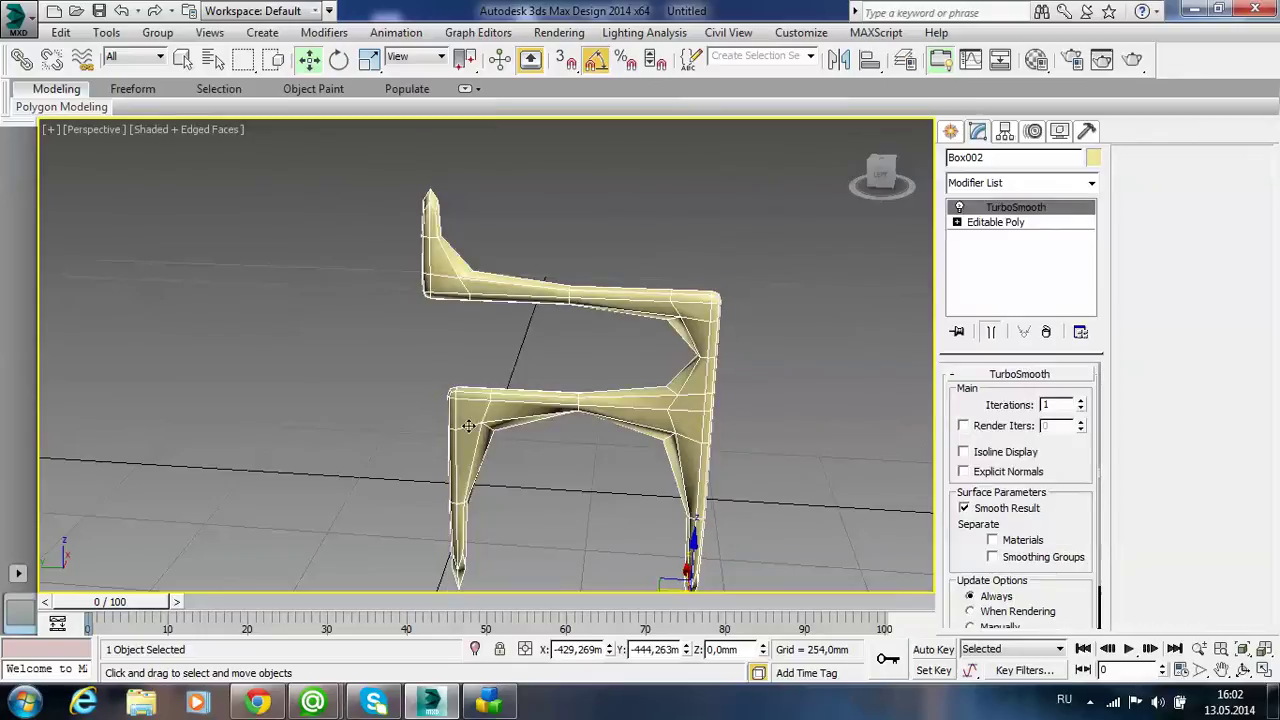
alt+middle_drag(497, 441, 668, 444)
scroll(508, 485, up, 2)
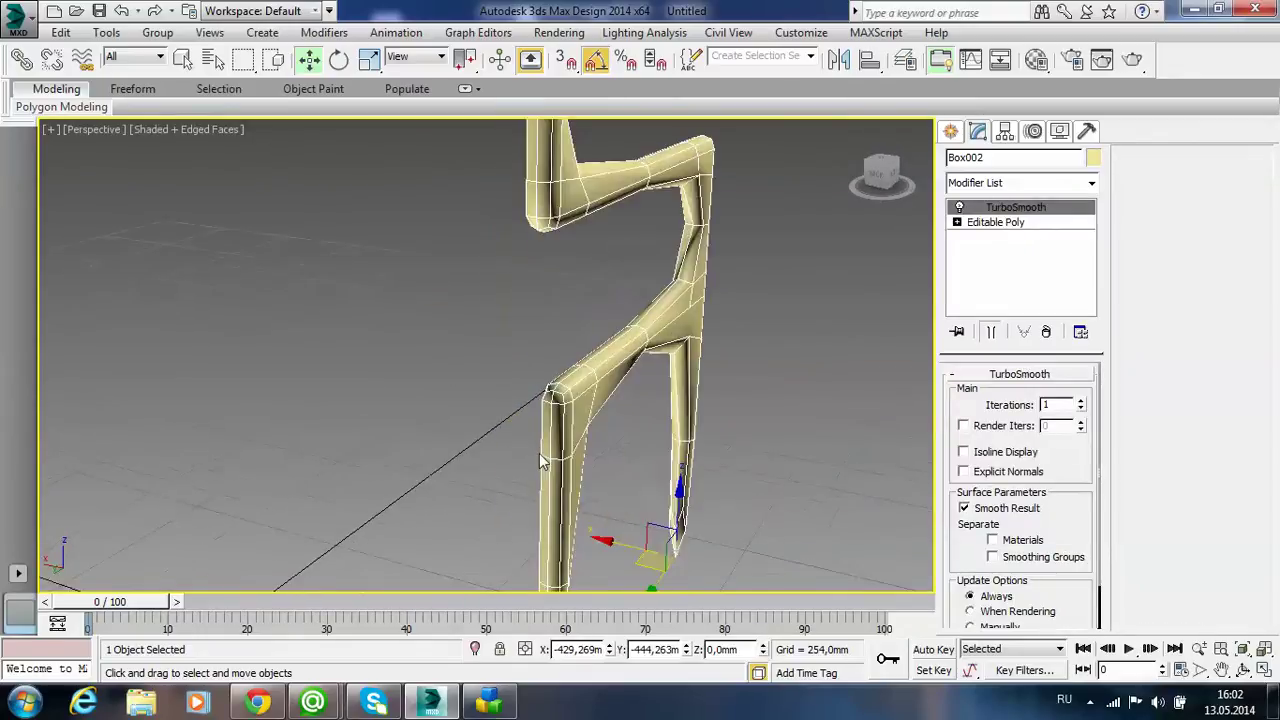
scroll(539, 455, up, 2)
scroll(640, 463, up, 2)
scroll(788, 440, up, 2)
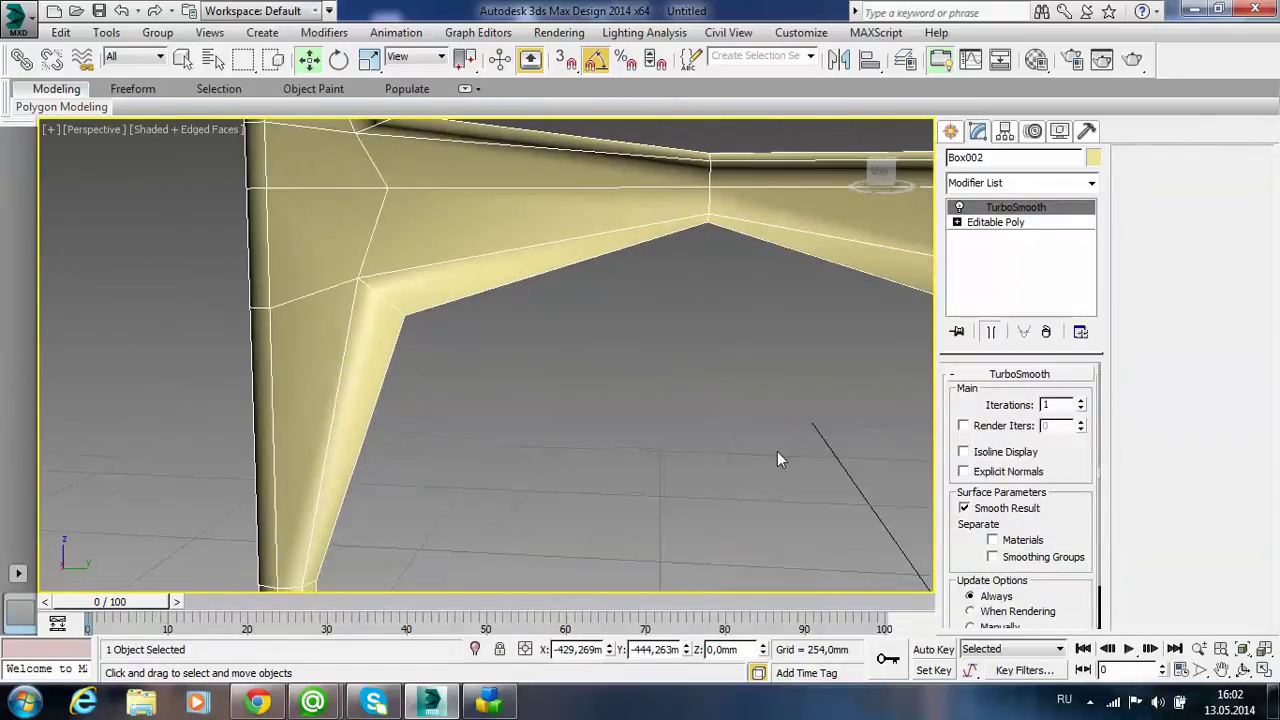
scroll(744, 450, down, 4)
alt+middle_drag(742, 447, 392, 460)
key(z)
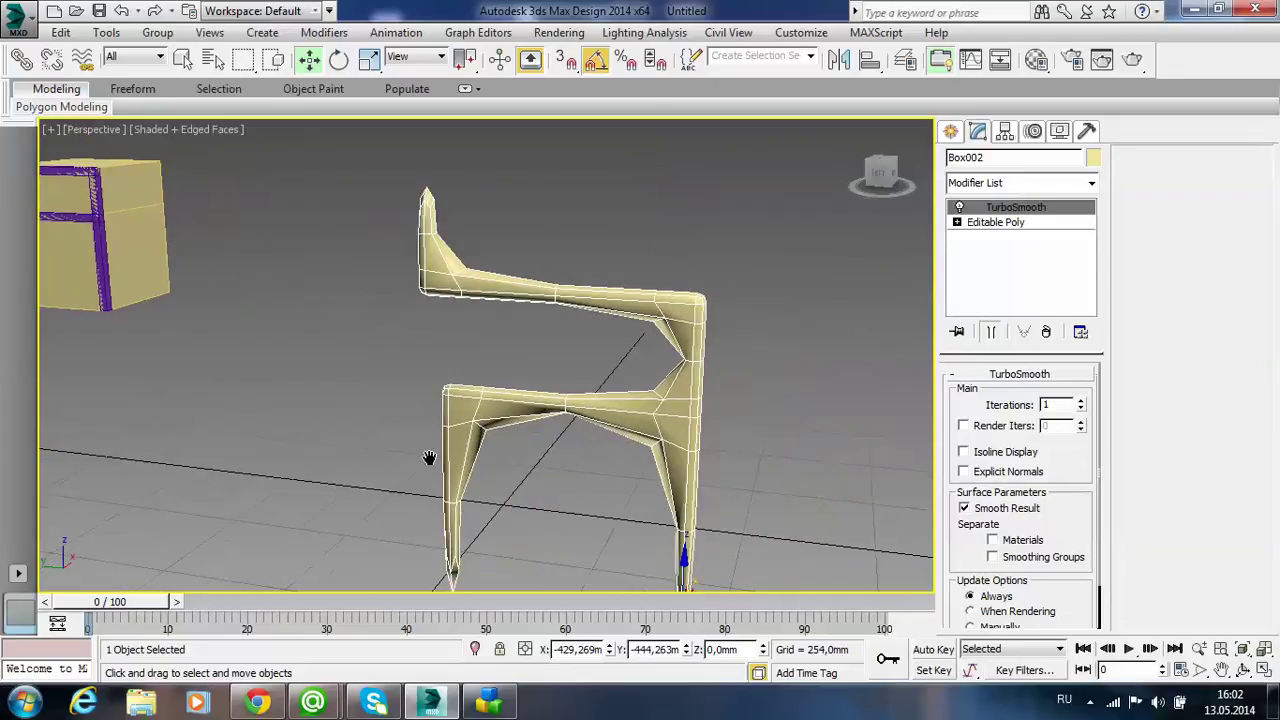
click(1003, 224)
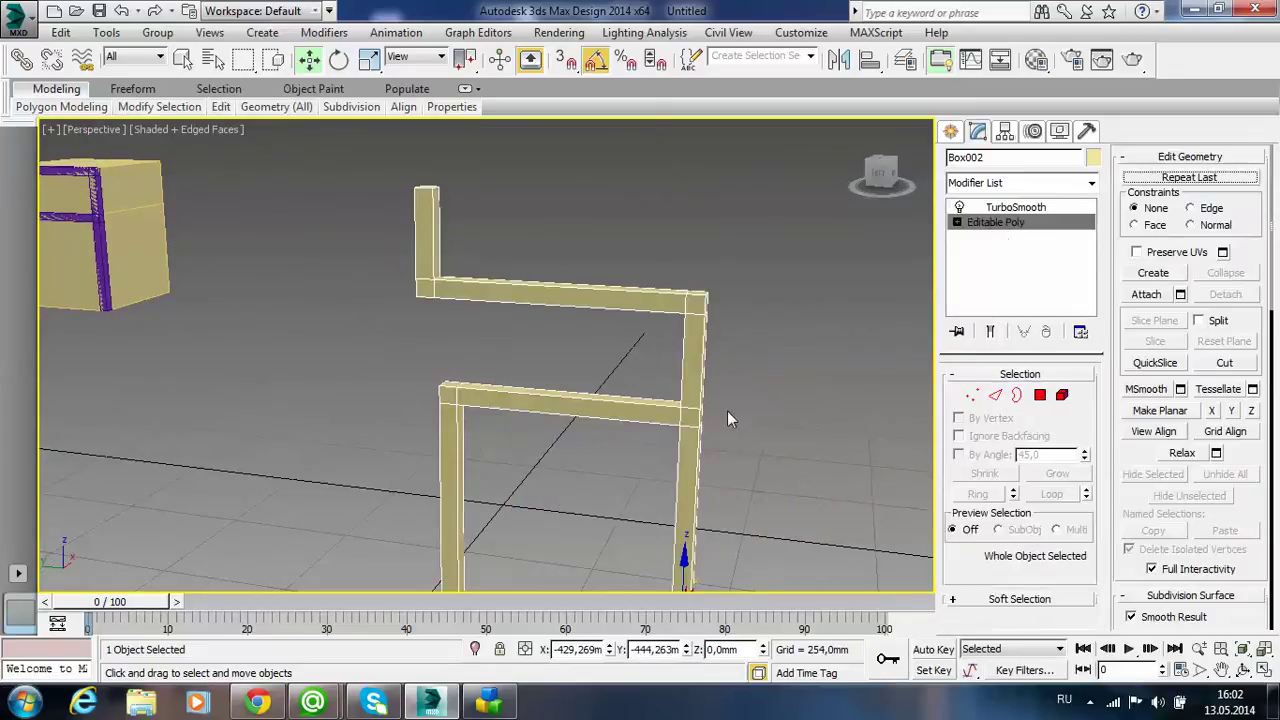
- Connect the seat rail's four edges to add a new edge loop across it
key(z)
click(992, 397)
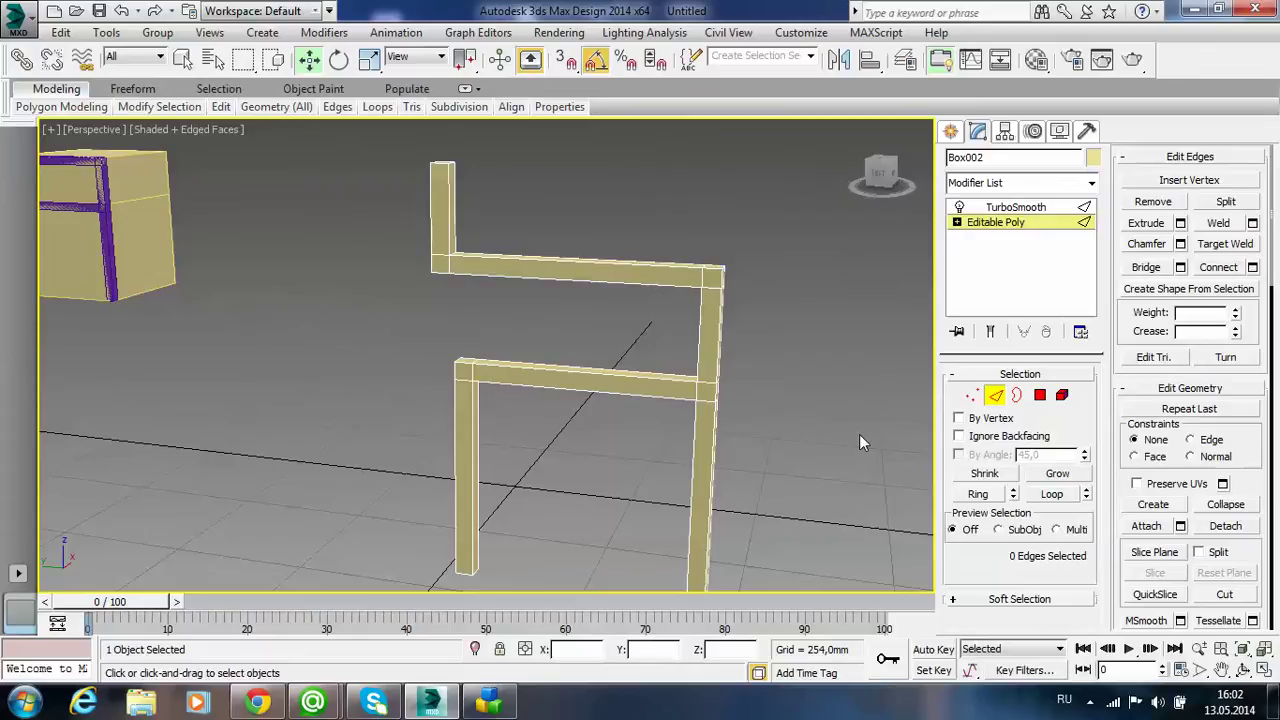
mouse_move(859, 437)
alt+middle_down()
mouse_move(872, 437)
mouse_move(651, 419)
alt+middle_up()
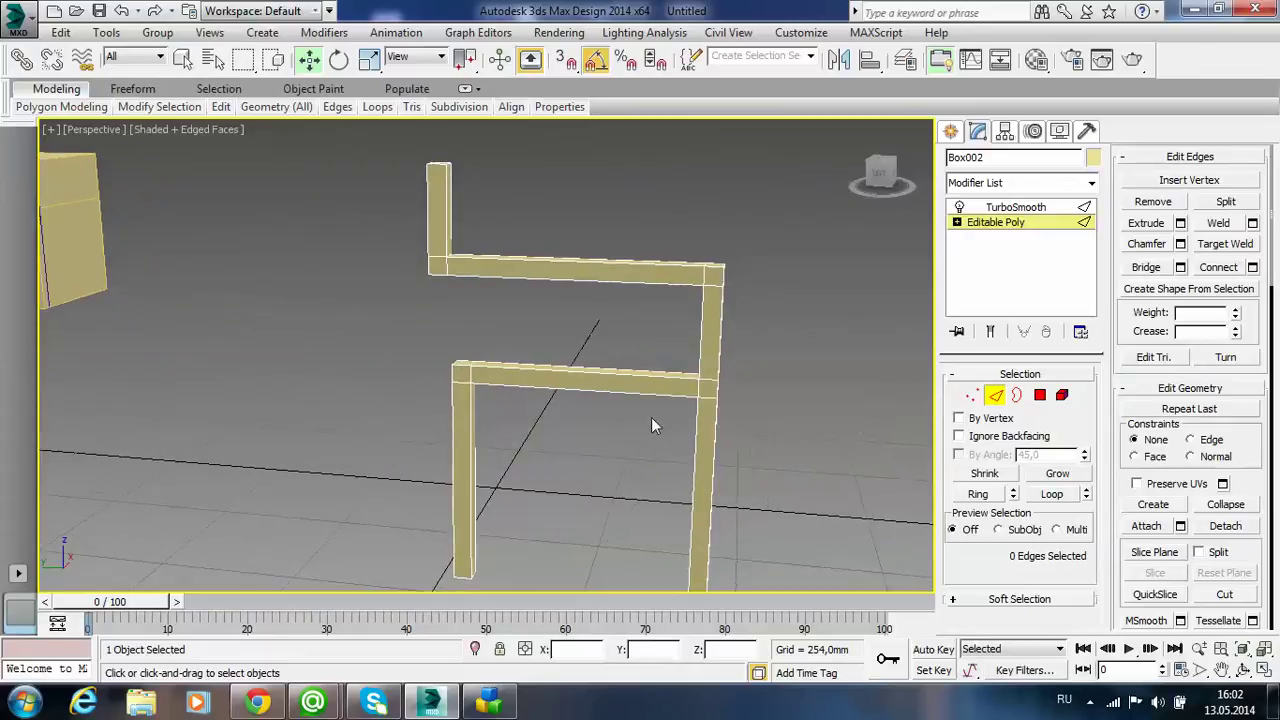
drag(605, 343, 603, 341)
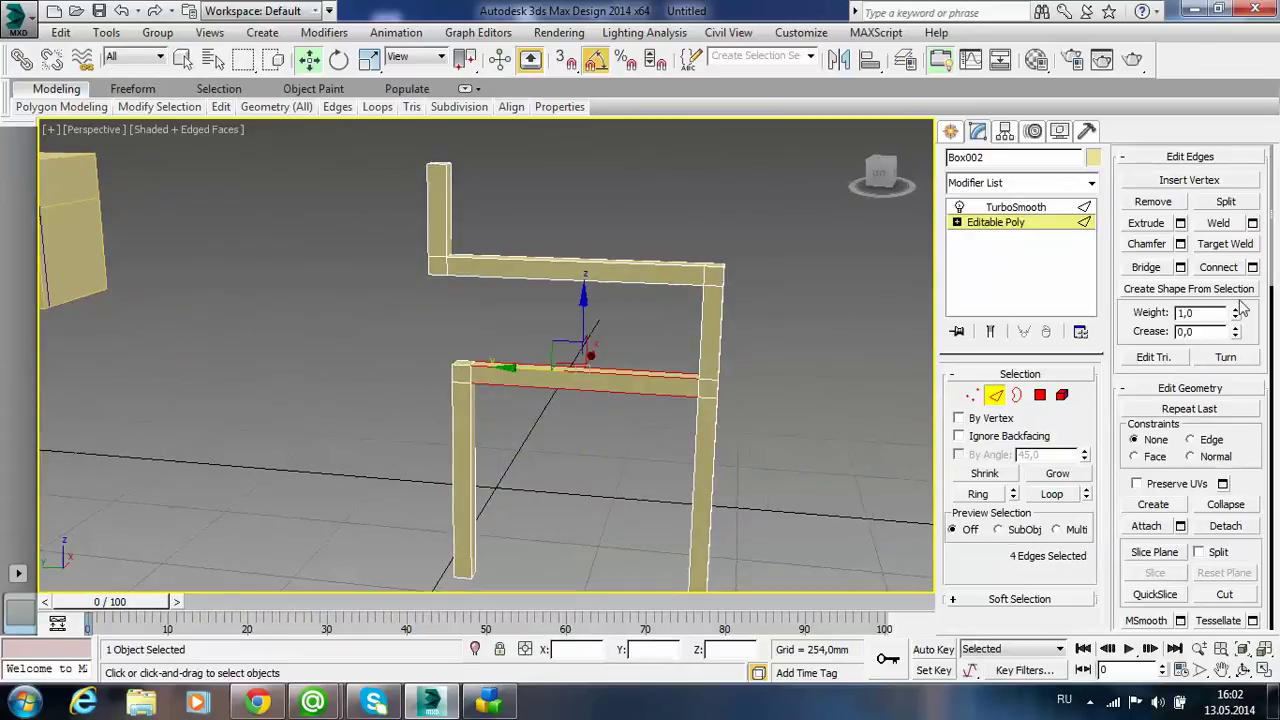
click(1253, 267)
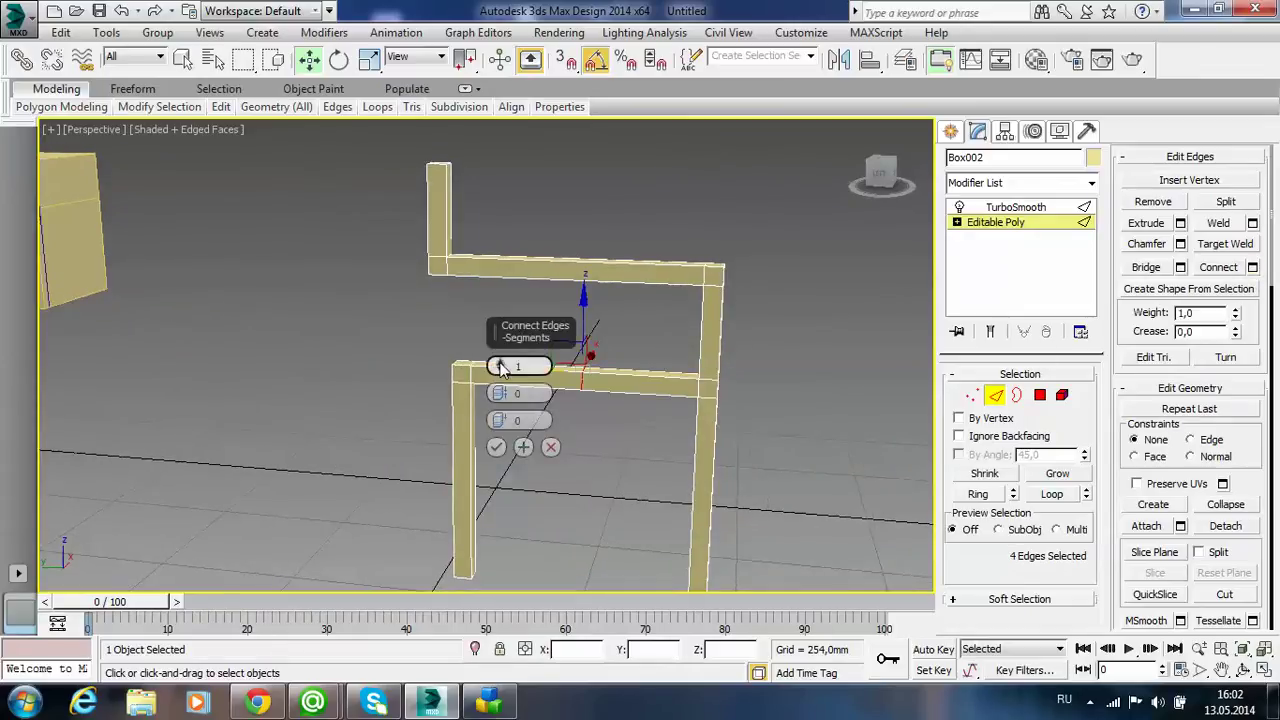
click(496, 447)
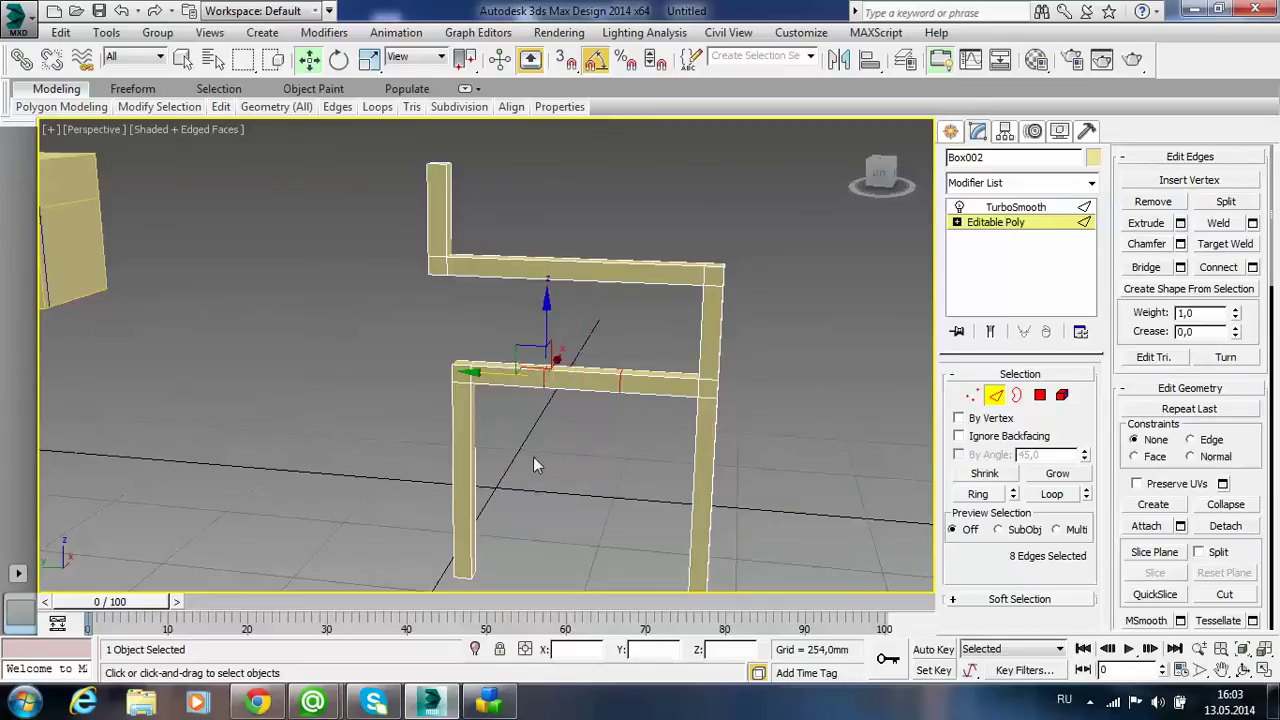
- In the Left view, move the new loop's vertices toward the joint, then undo
click(971, 395)
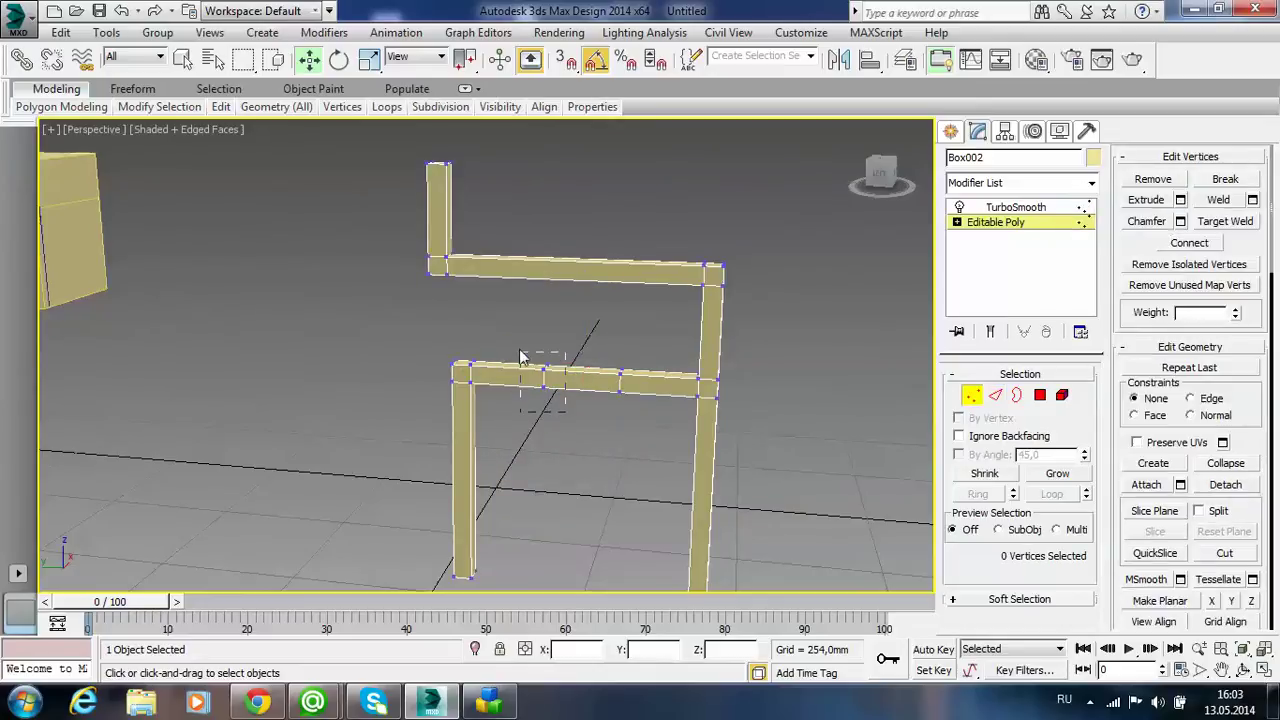
drag(519, 351, 513, 348)
key(alt+w)
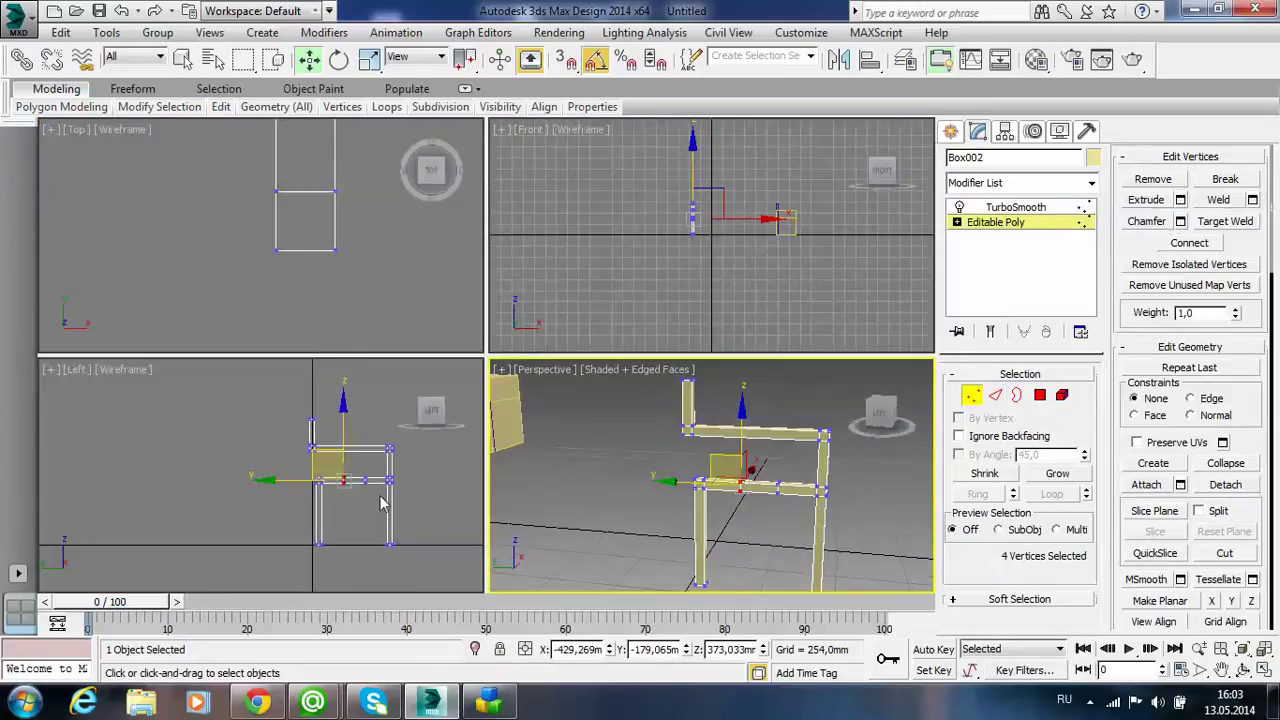
right_click(381, 503)
key(alt+w)
scroll(631, 427, up, 5)
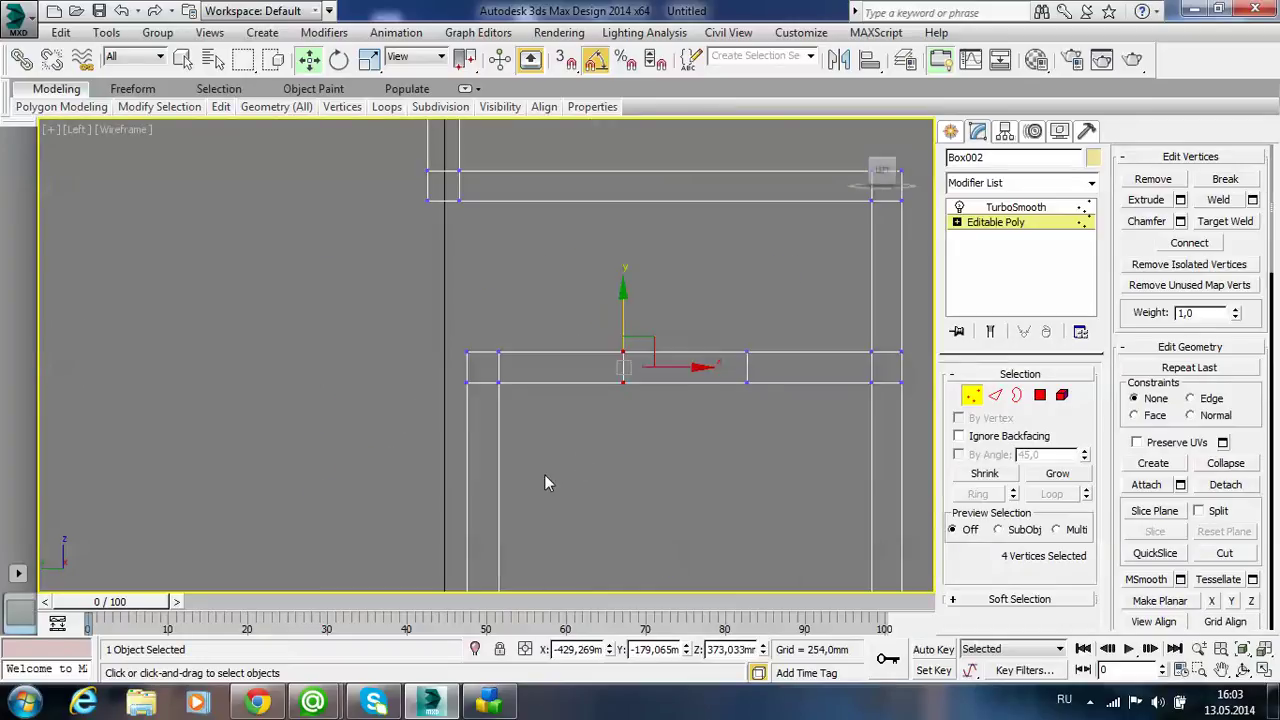
drag(706, 370, 580, 380)
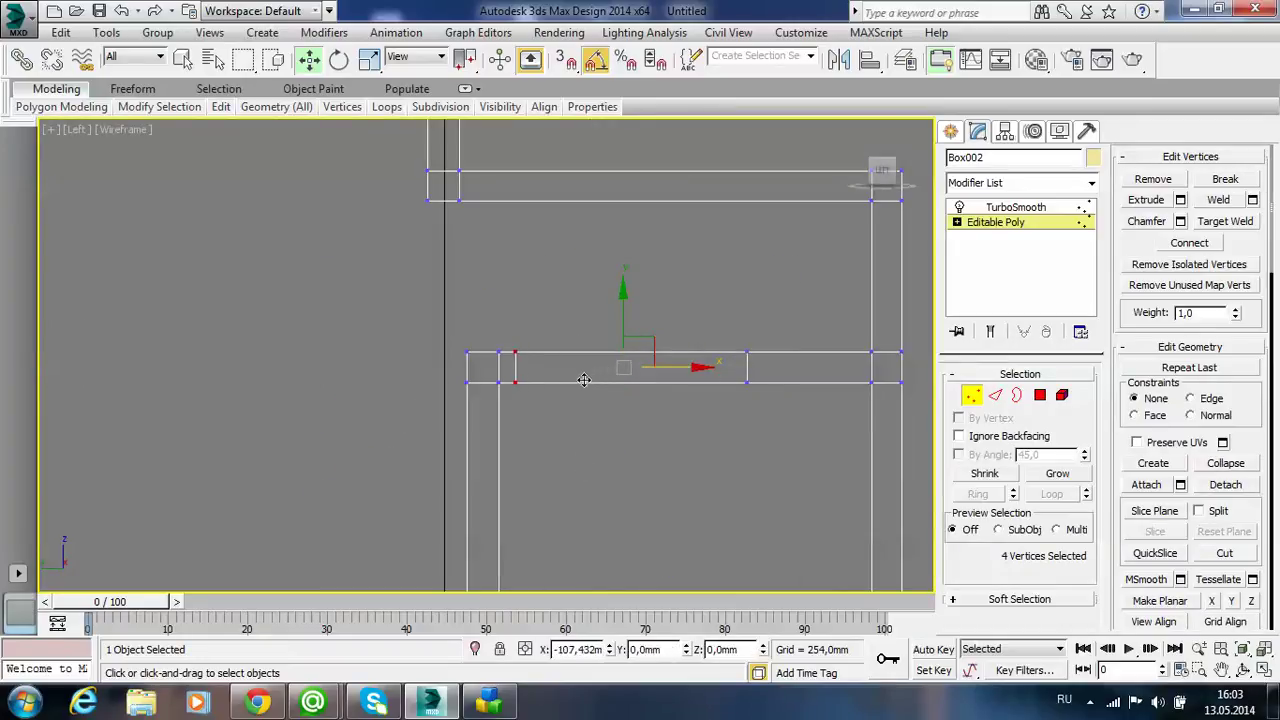
middle_drag(737, 433, 561, 466)
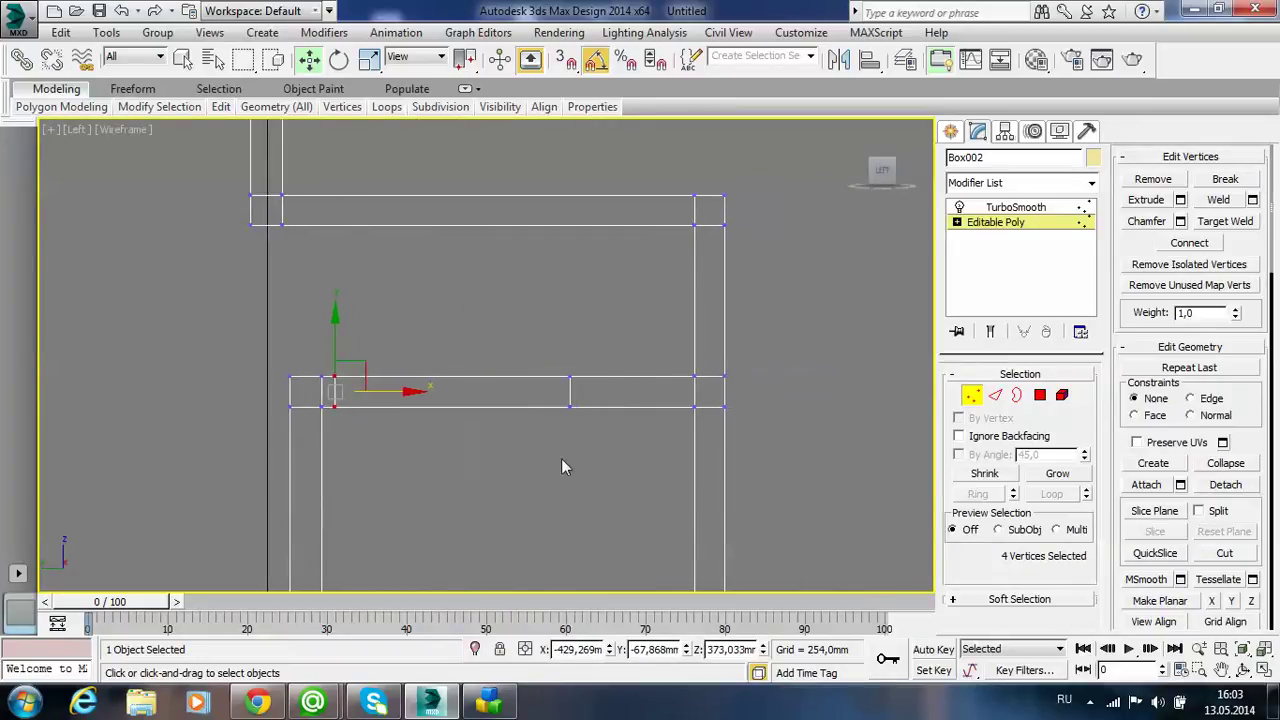
key(ctrl+z)
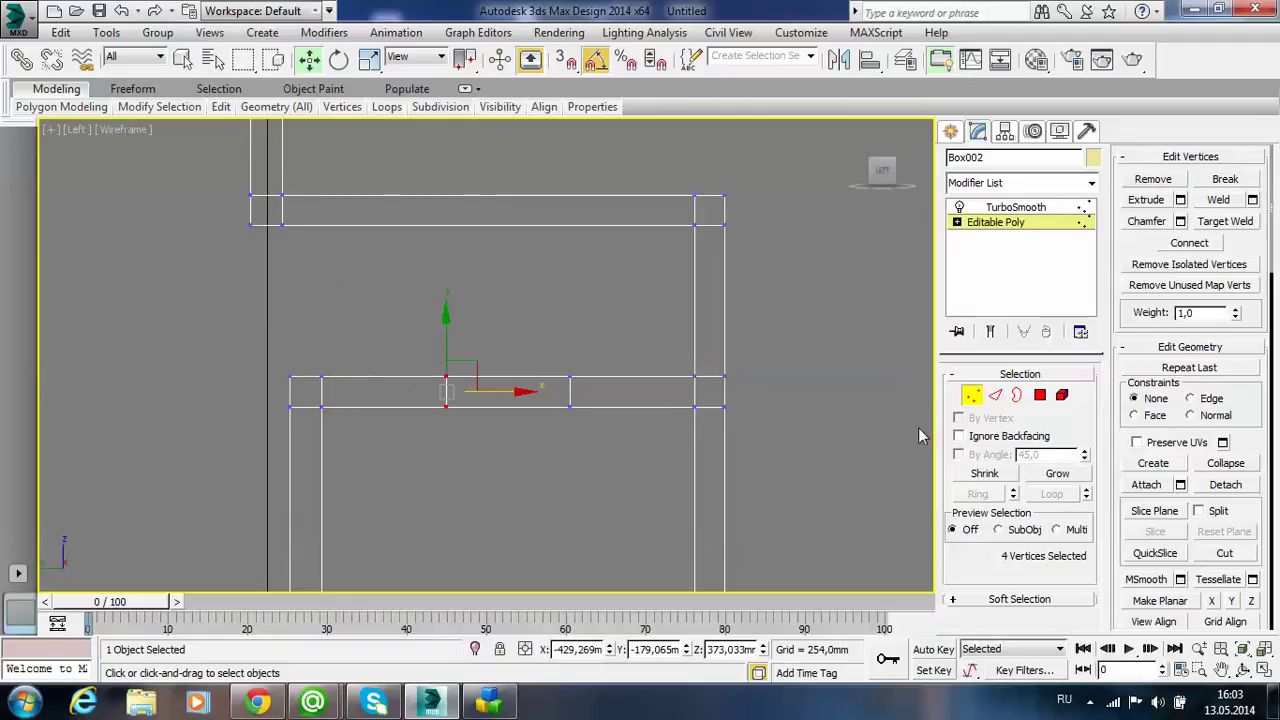
- Scale the rail's middle edge loop vertically, then undo the stretch
click(995, 395)
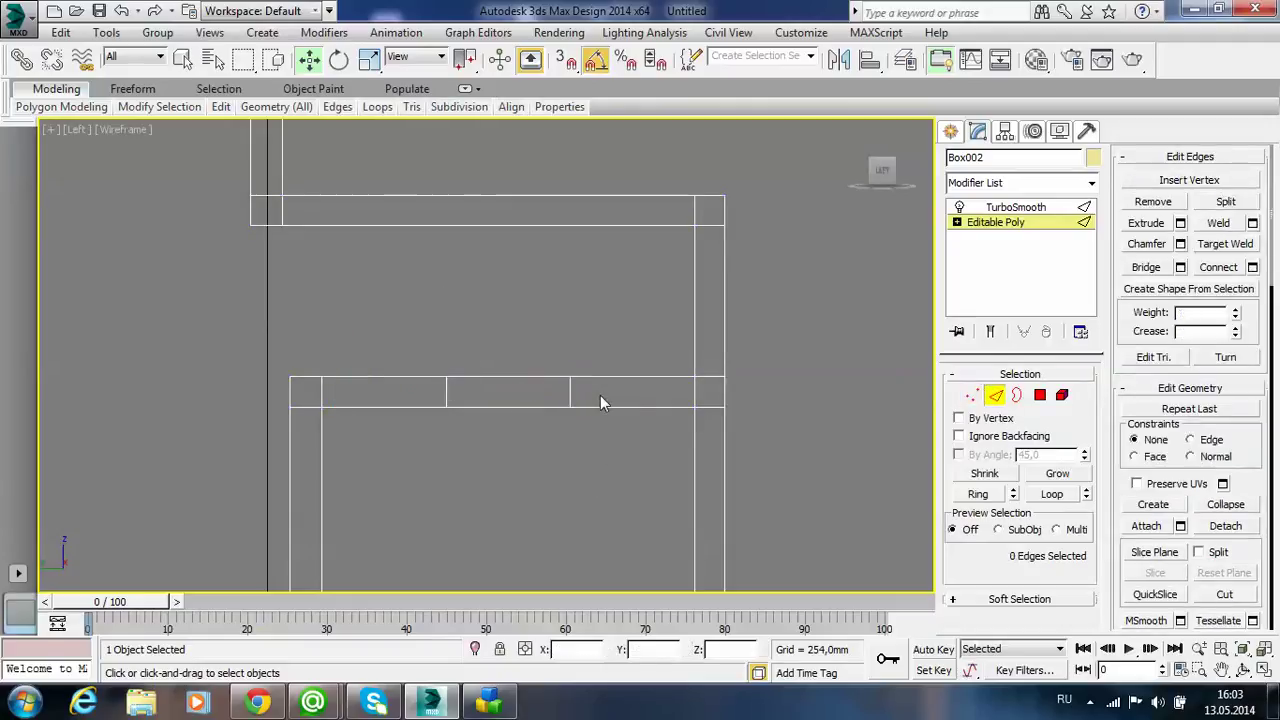
double_click(417, 396)
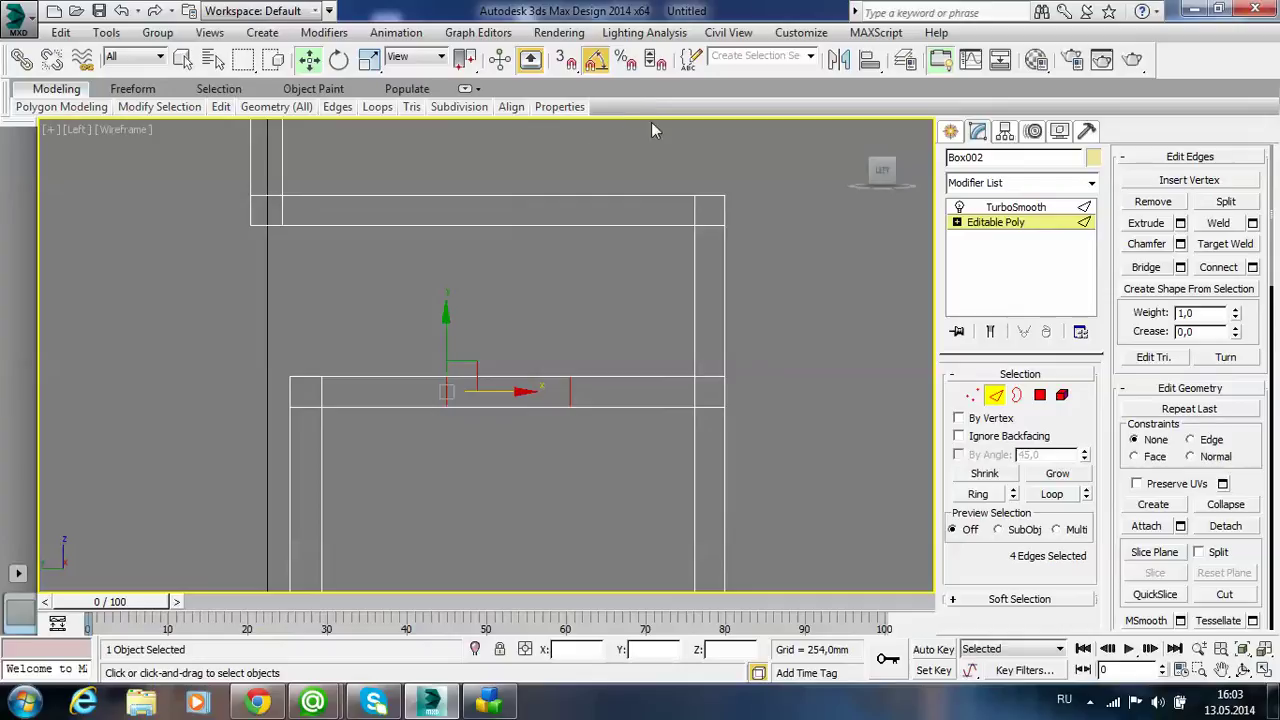
click(369, 59)
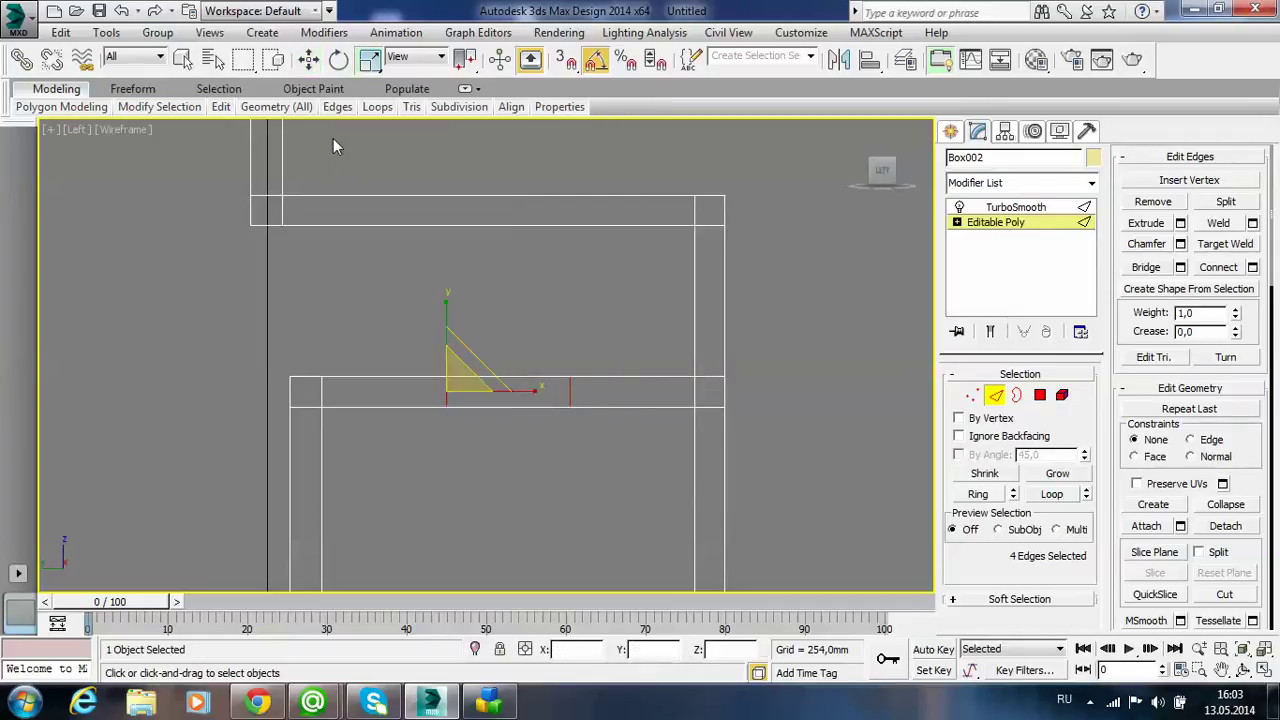
drag(447, 308, 442, 167)
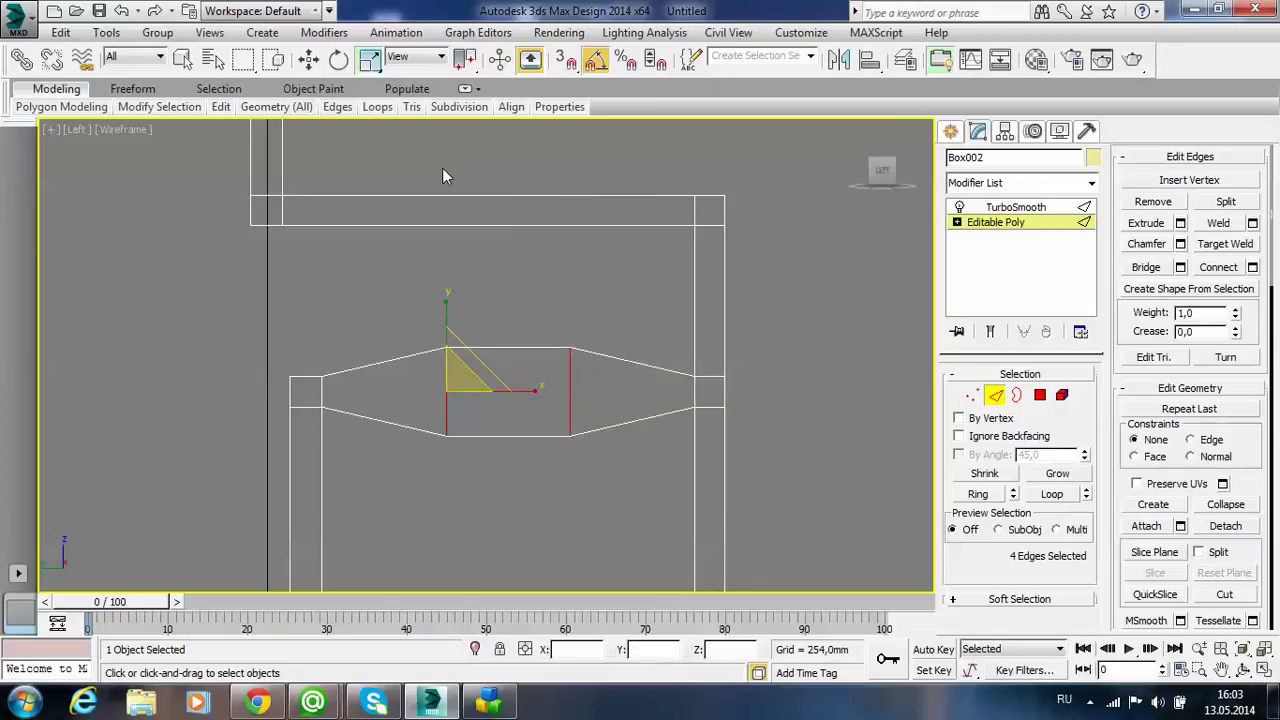
key(ctrl+z)
- Scale the two middle vertex loops along X out toward the rail ends
click(972, 395)
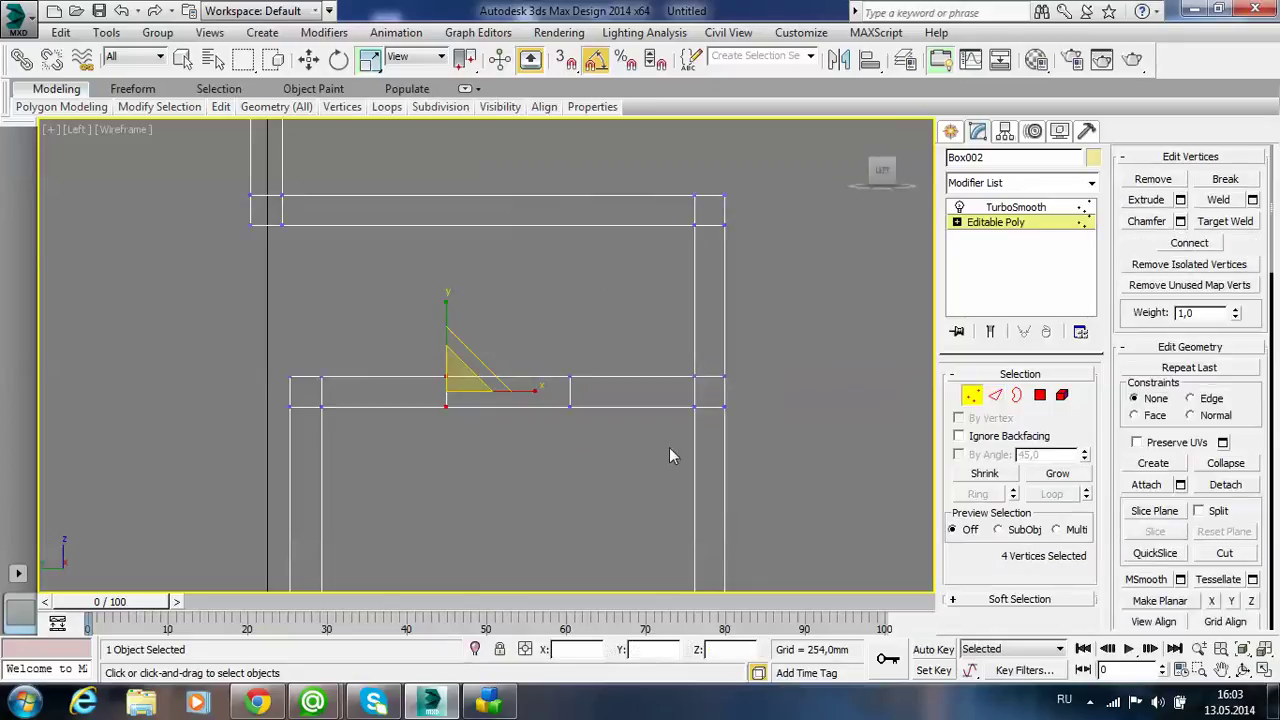
drag(440, 352, 440, 350)
drag(600, 392, 728, 400)
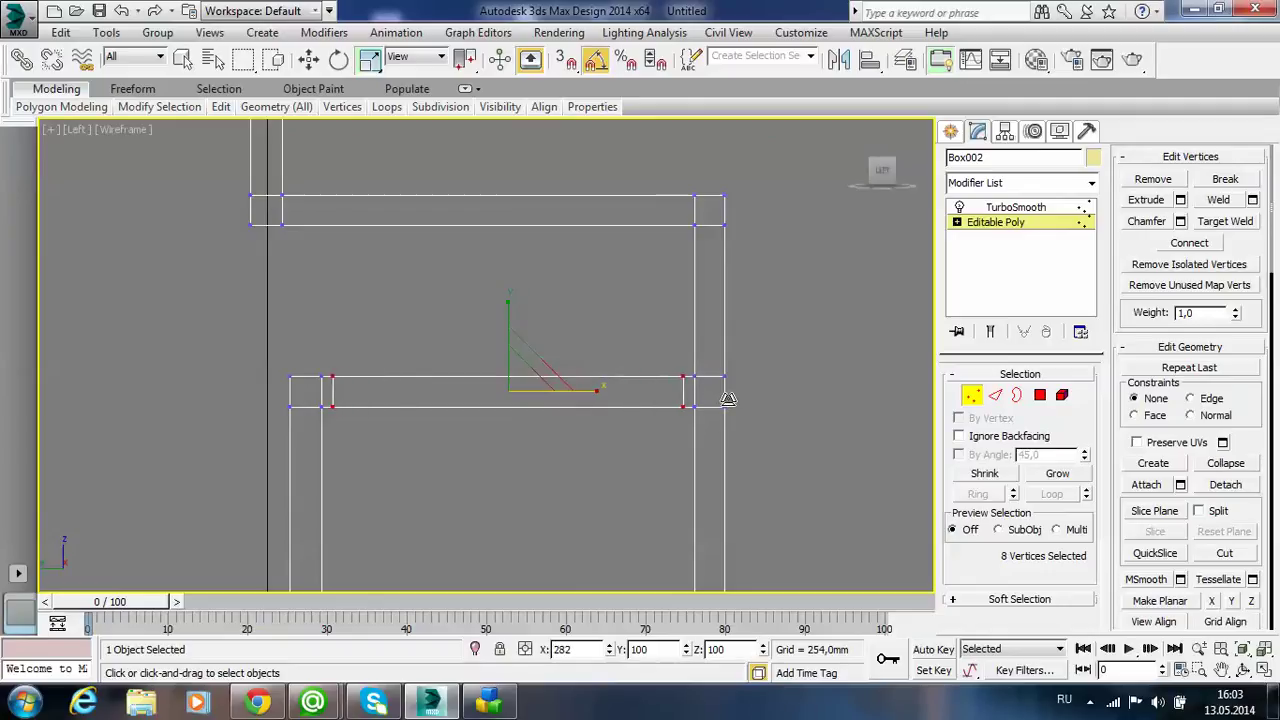
drag(728, 400, 728, 400)
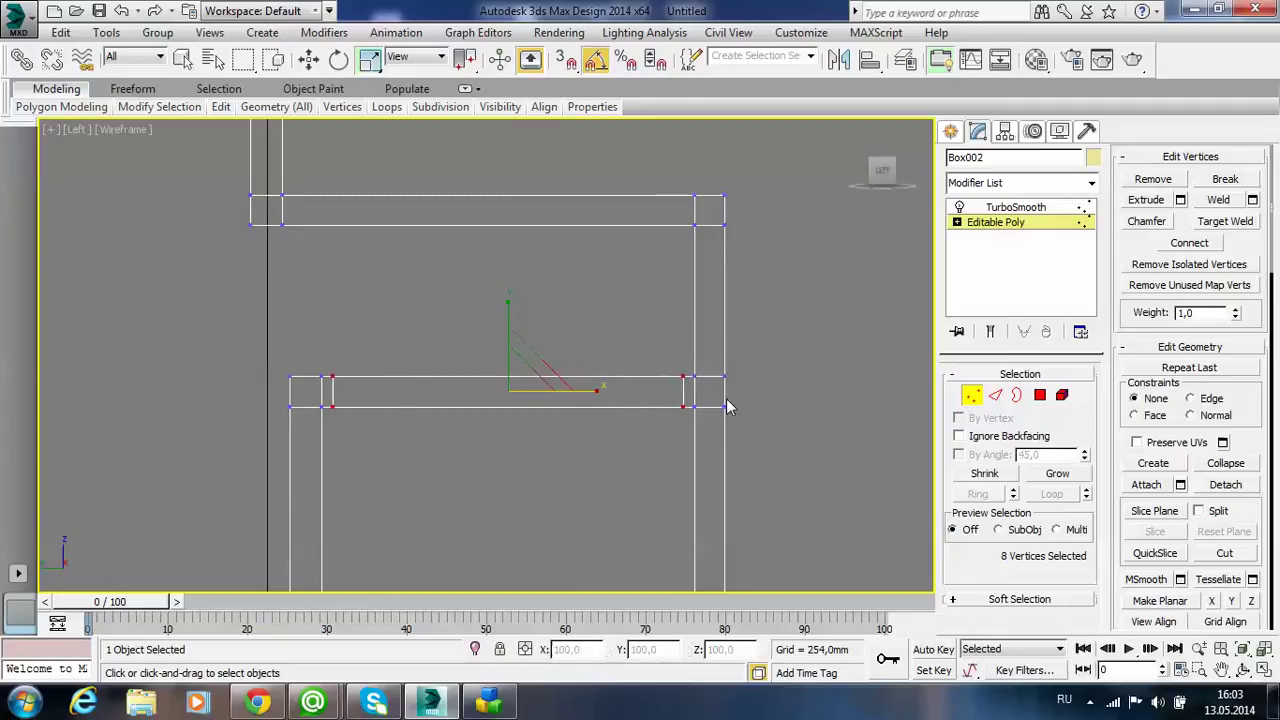
- Return to Edge level and a maximized Perspective view
click(1004, 228)
click(995, 395)
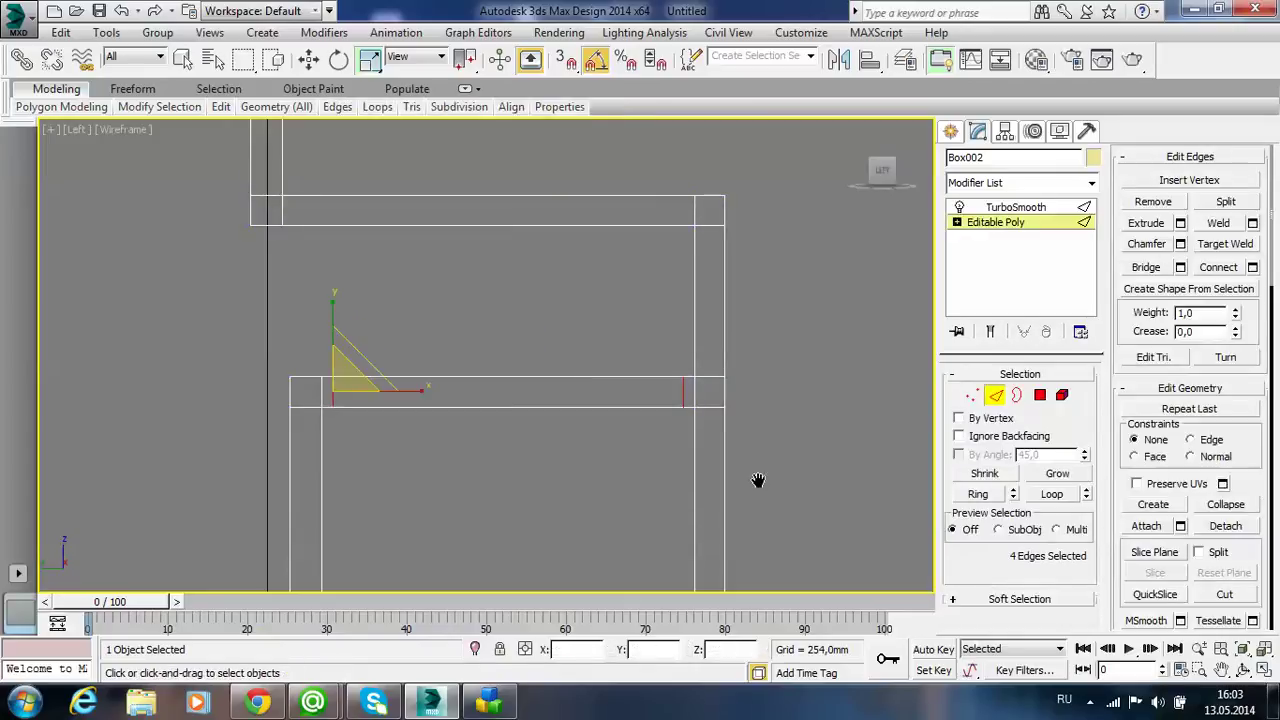
middle_drag(757, 480, 752, 436)
scroll(752, 436, down, 2)
key(alt+w)
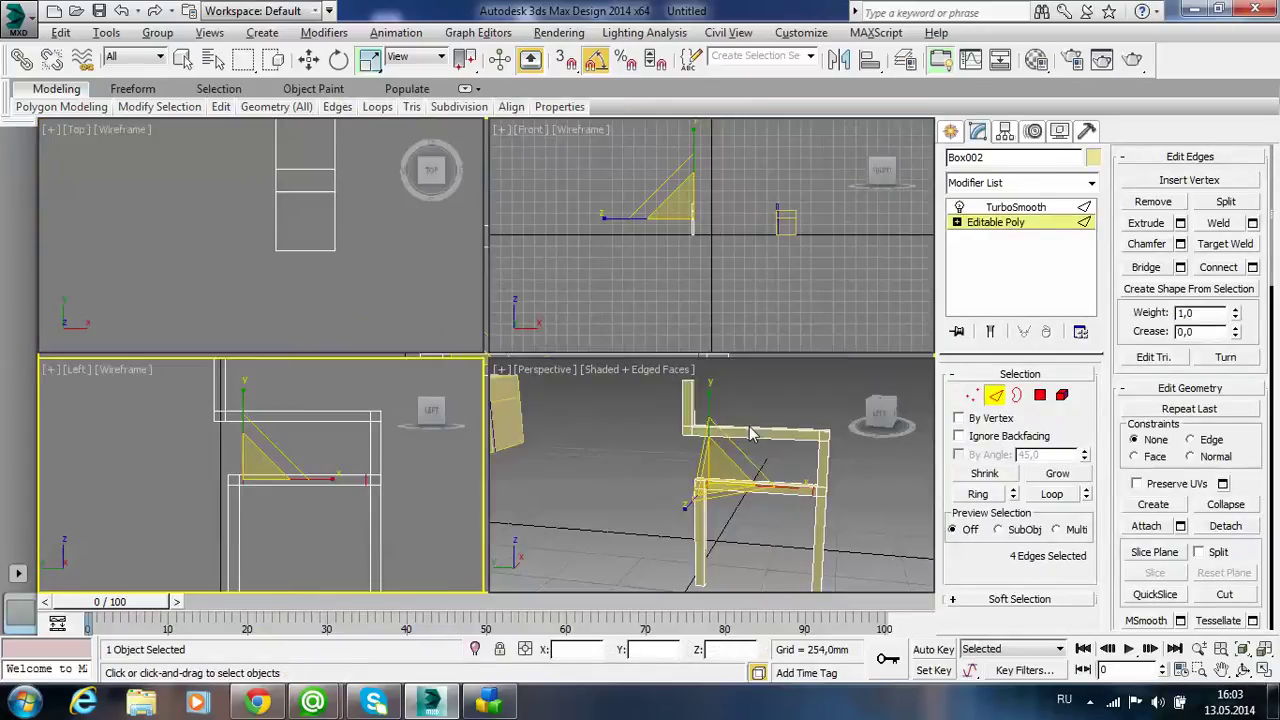
right_click(738, 494)
key(alt+w)
- Connect the vertical edges of both uprights with 2 segments to add two edge loops
click(614, 472)
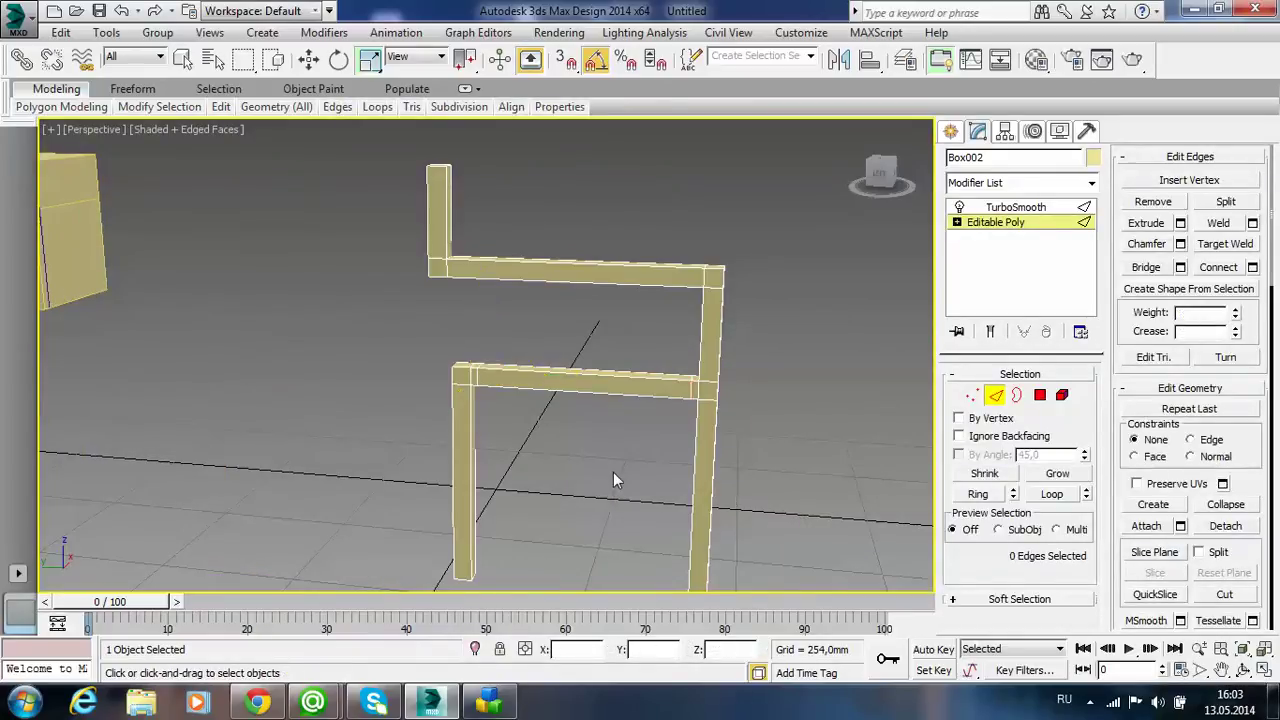
mouse_move(613, 472)
alt+middle_down()
mouse_move(576, 435)
mouse_move(585, 410)
mouse_move(597, 455)
mouse_move(612, 459)
mouse_move(609, 435)
alt+middle_up()
drag(344, 497, 340, 496)
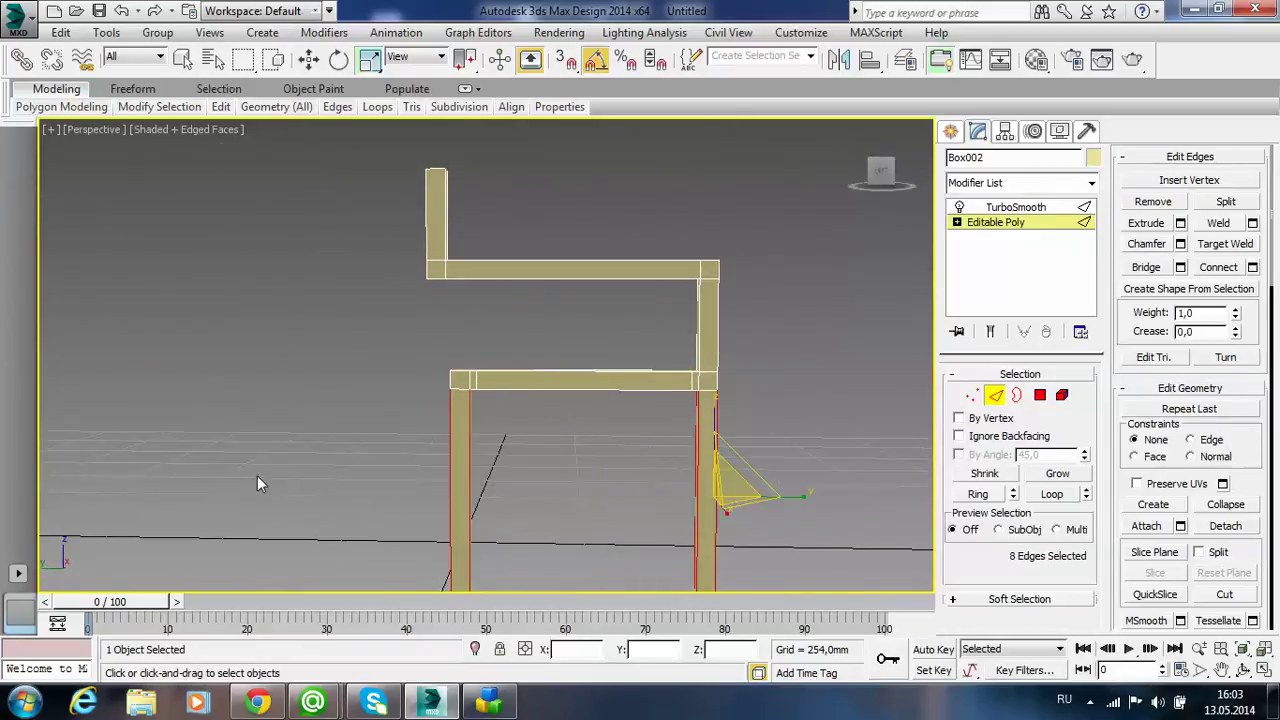
click(1252, 267)
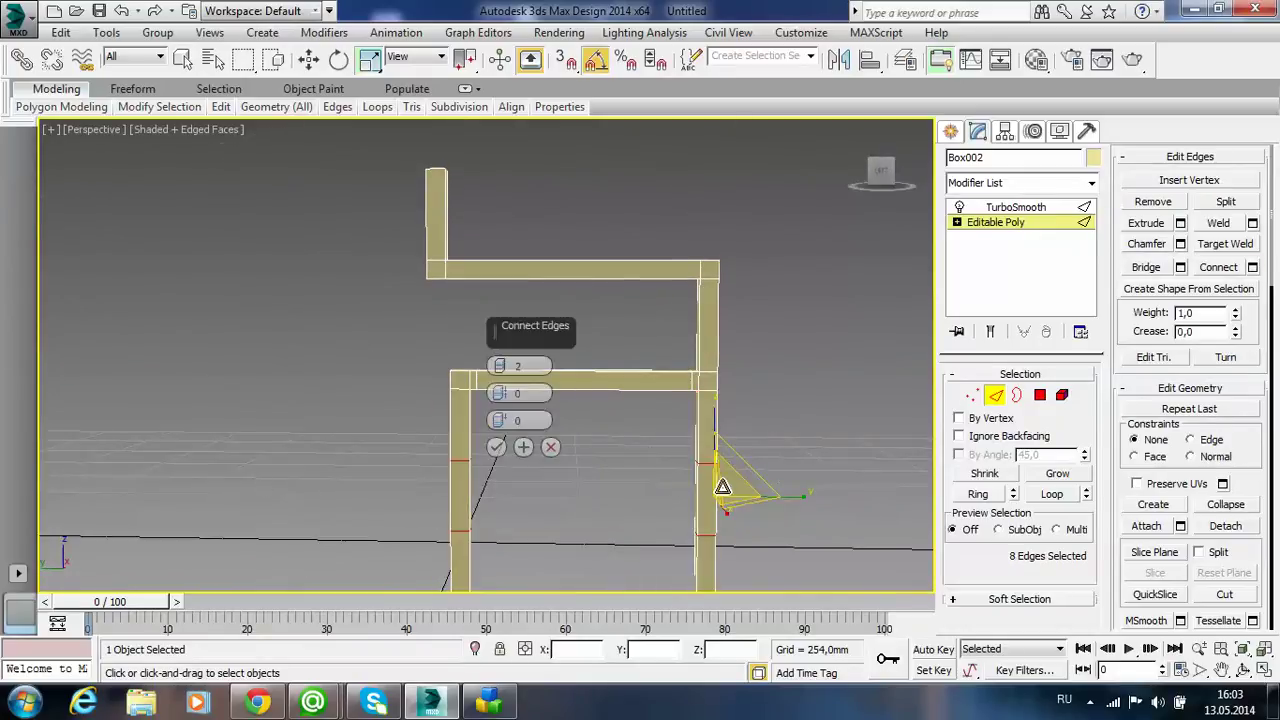
click(496, 447)
middle_drag(544, 482, 488, 438)
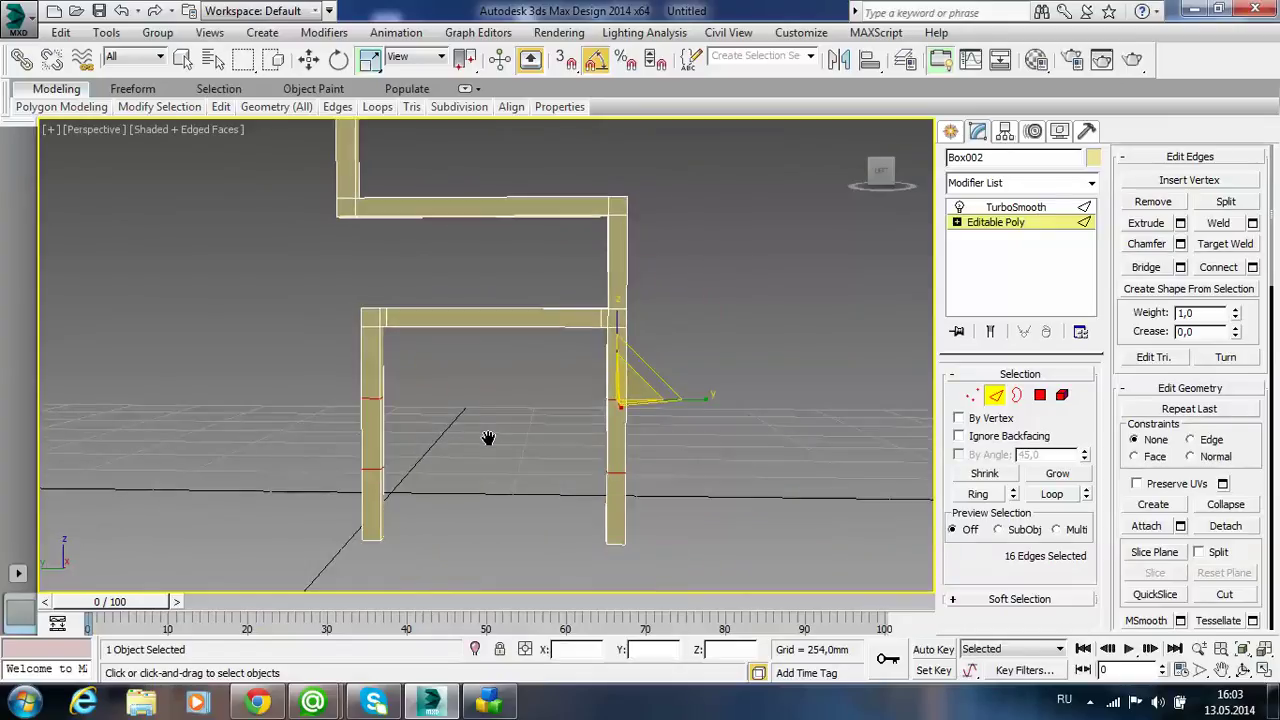
- Spread the new upright vertices along Z toward the ends and show the TurboSmoothed frame
click(971, 395)
drag(355, 295, 594, 340)
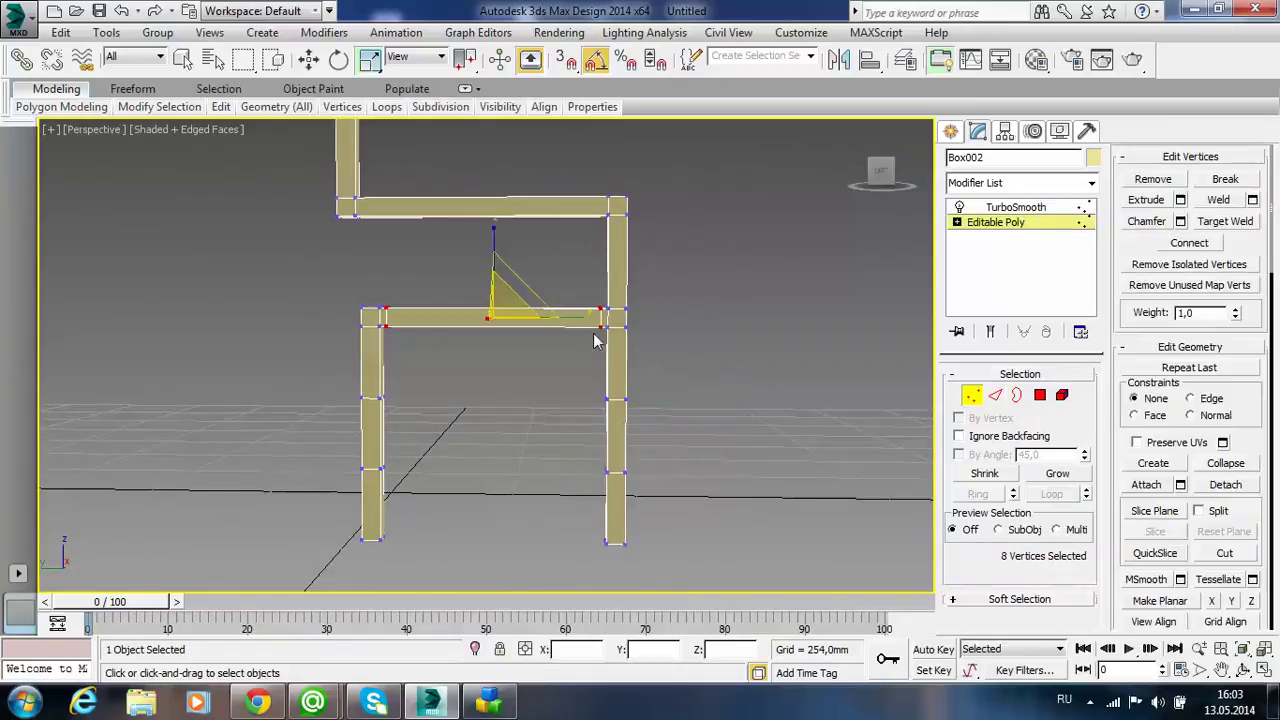
drag(704, 504, 285, 386)
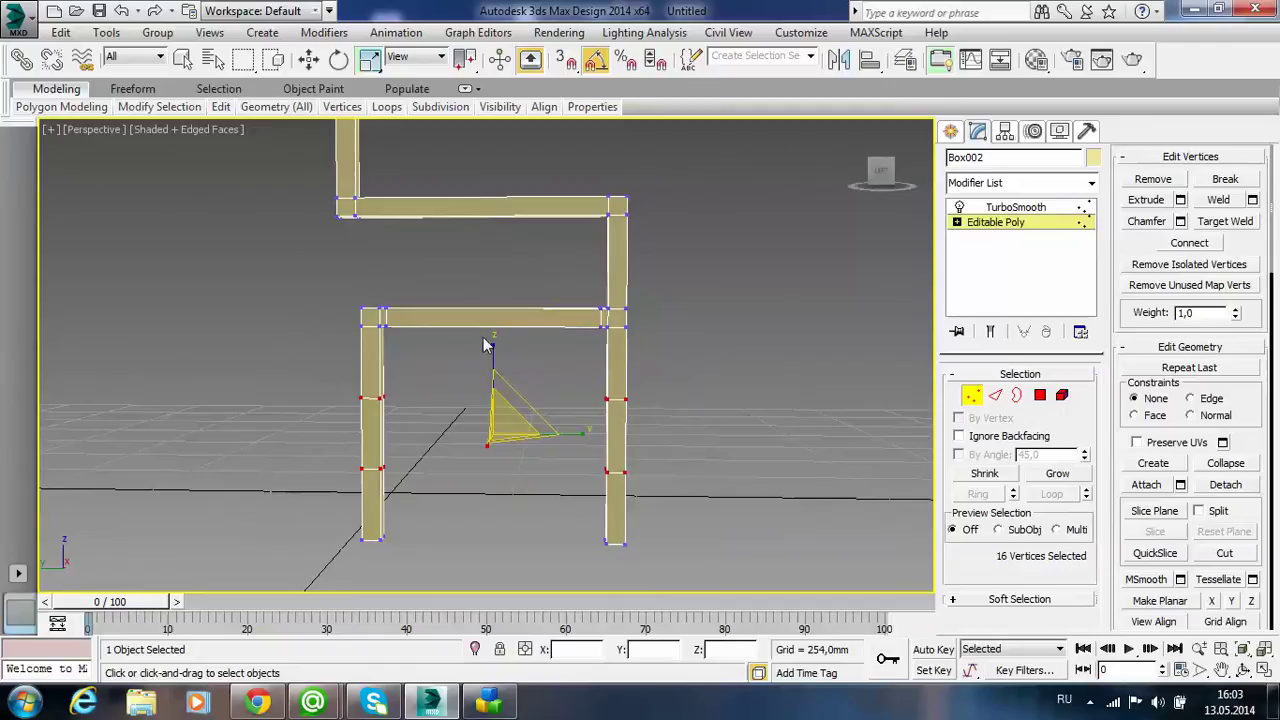
drag(492, 345, 498, 218)
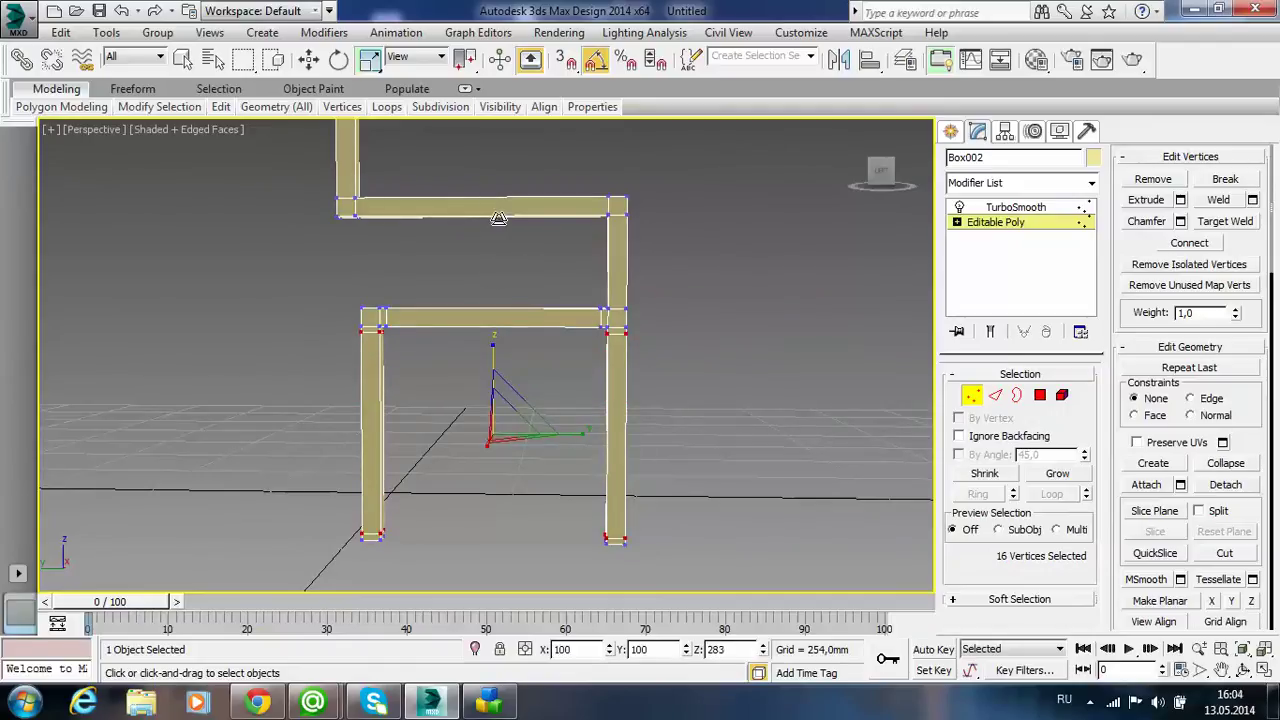
click(541, 491)
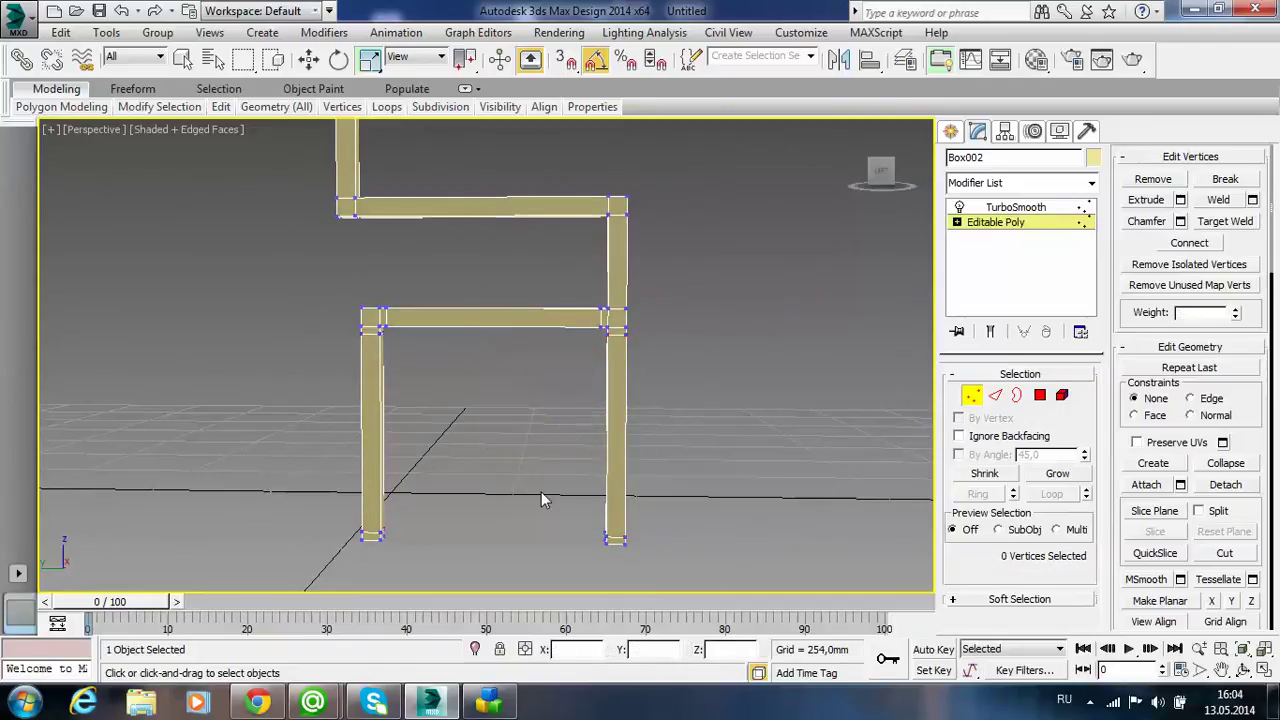
click(1030, 208)
- Zoom and orbit around the smoothed rail-to-upright joints, then reselect Box002
click(736, 412)
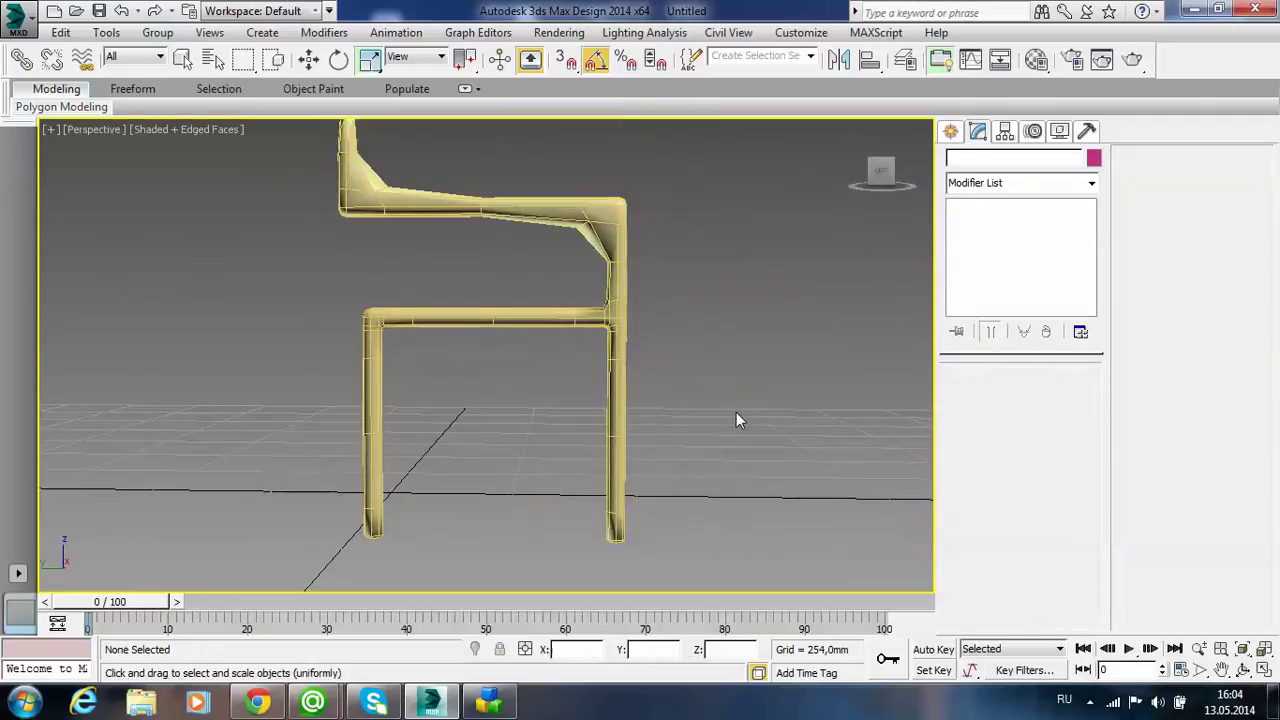
middle_drag(584, 440, 557, 474)
scroll(653, 371, up, 1)
scroll(653, 371, up, 2)
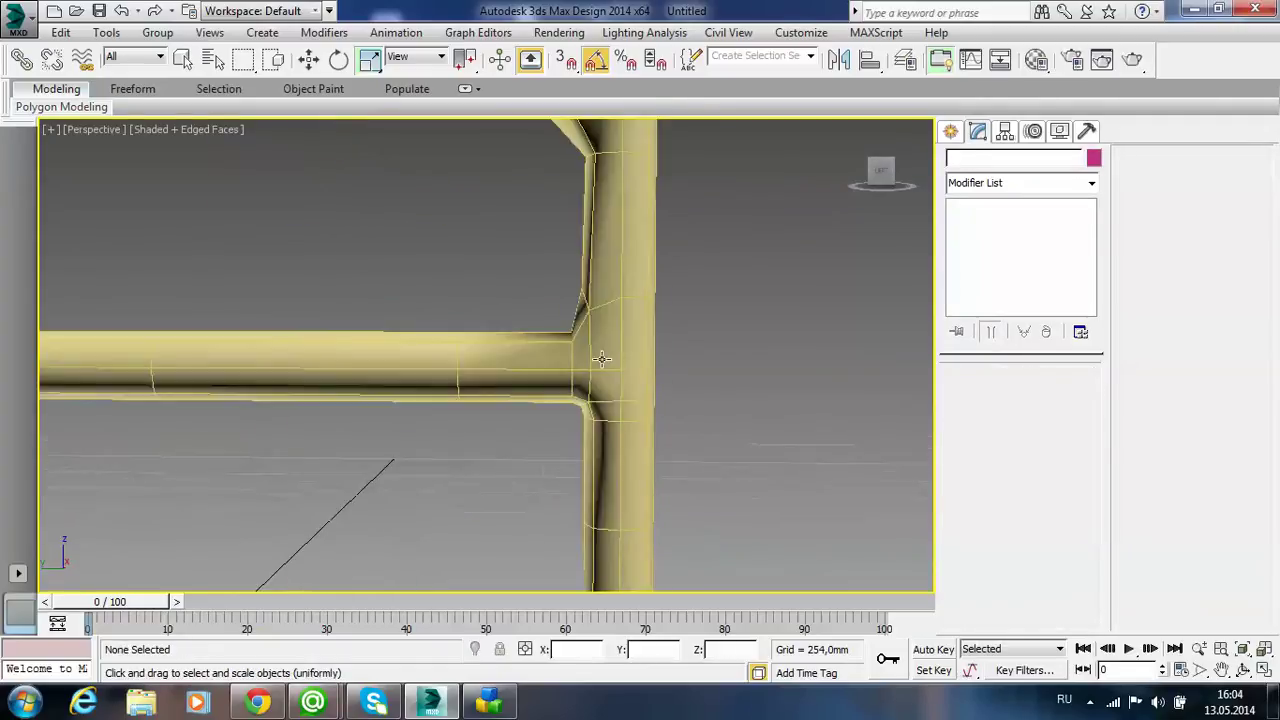
scroll(600, 358, up, 2)
scroll(667, 405, up, 3)
scroll(680, 412, down, 3)
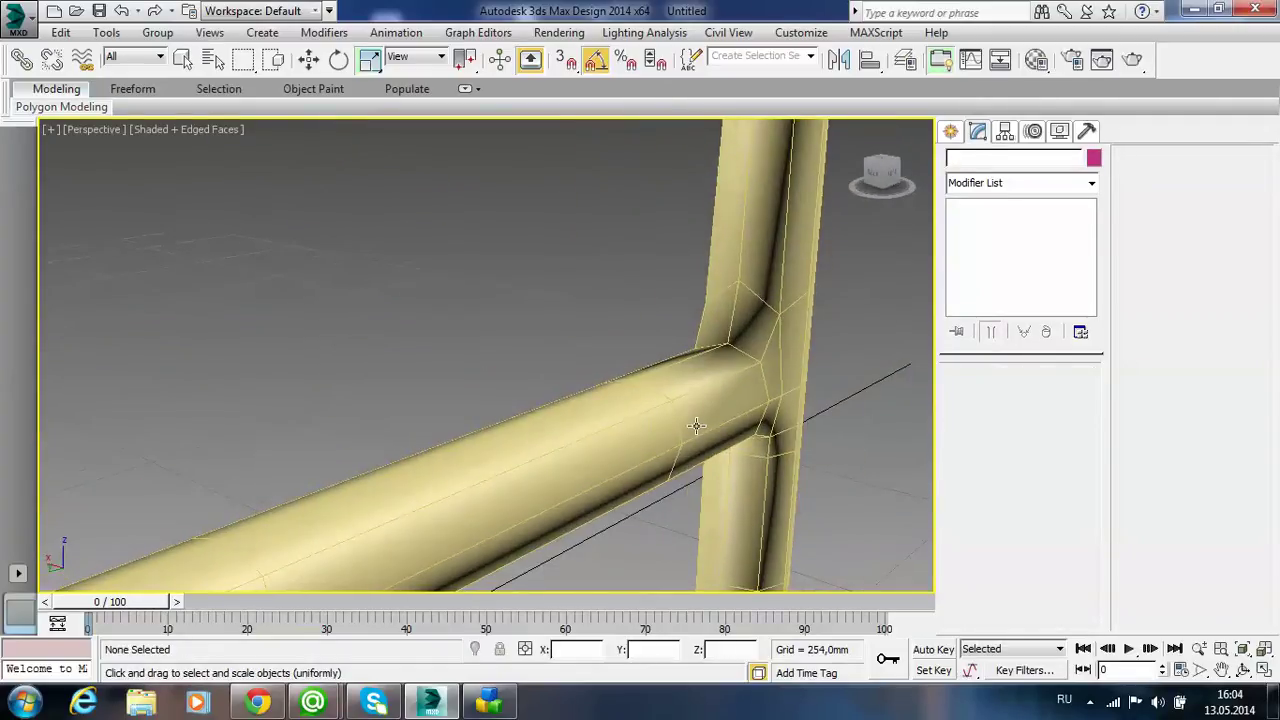
scroll(694, 428, down, 2)
mouse_move(727, 450)
alt+middle_down()
mouse_move(802, 409)
mouse_move(914, 430)
alt+middle_up()
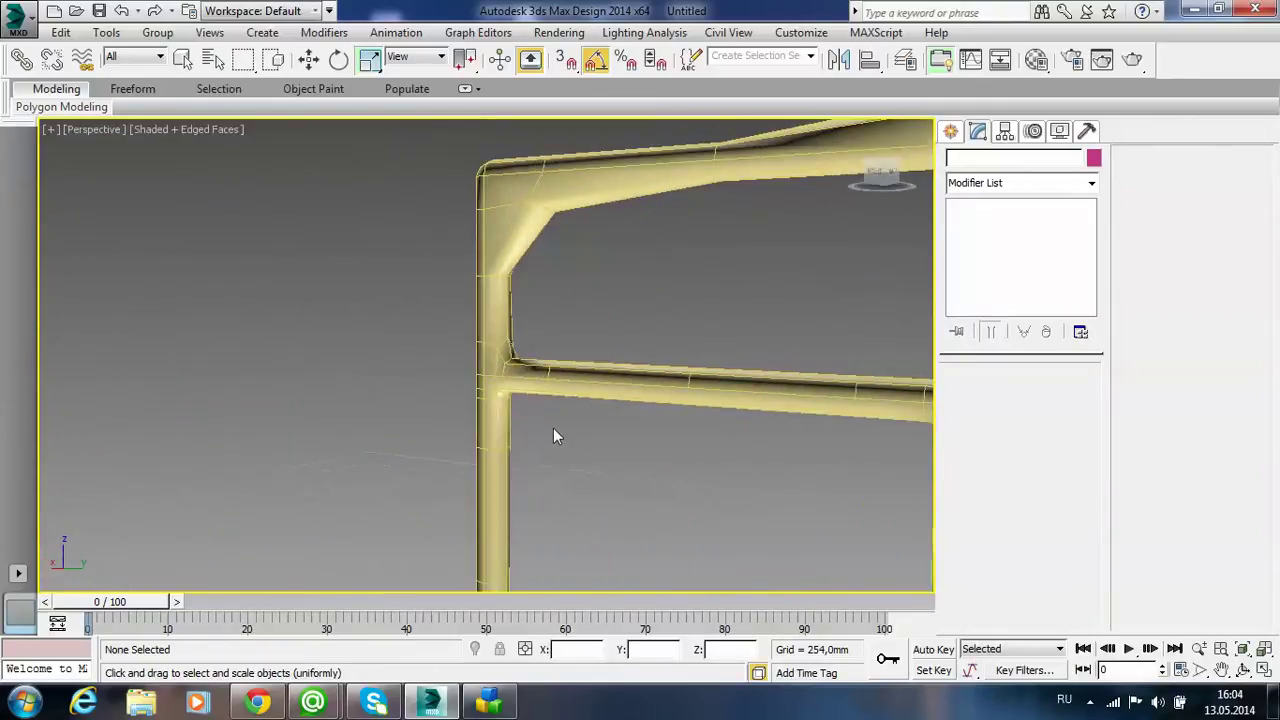
mouse_move(553, 428)
alt+middle_down()
mouse_move(655, 431)
mouse_move(588, 434)
mouse_move(588, 389)
mouse_move(531, 420)
mouse_move(337, 433)
mouse_move(338, 396)
mouse_move(315, 442)
alt+middle_up()
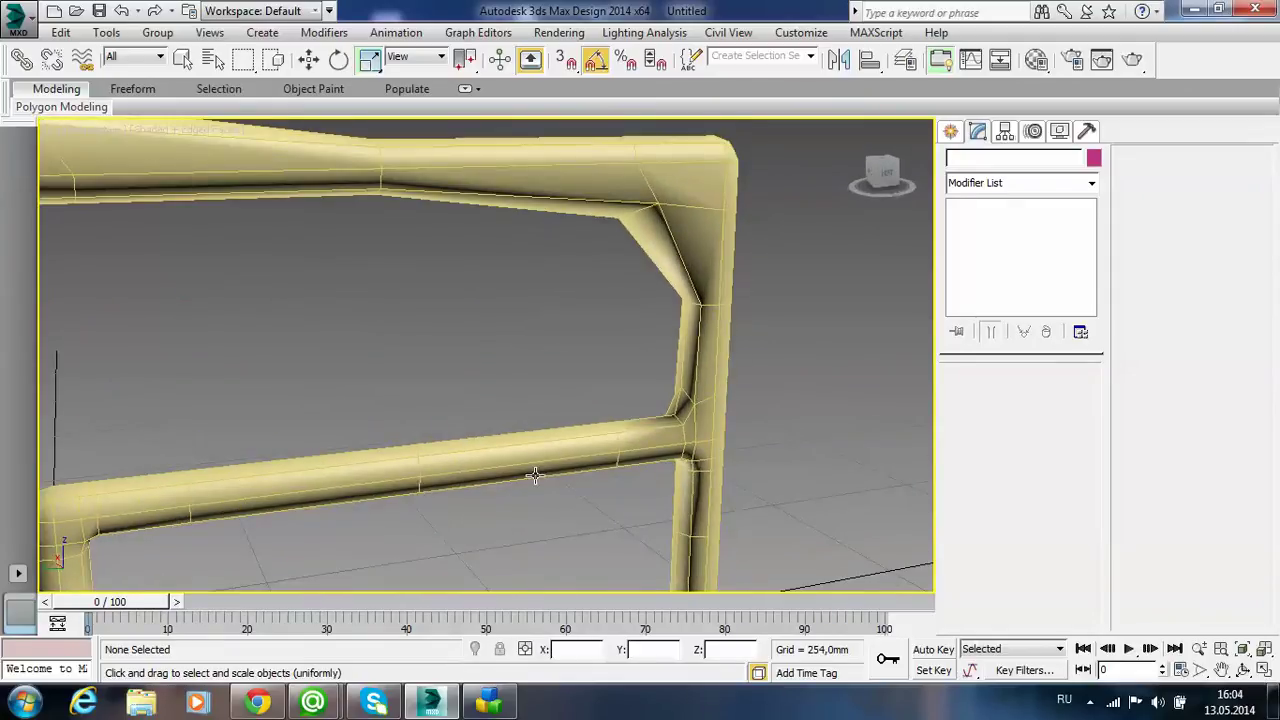
scroll(530, 468, down, 5)
scroll(613, 443, up, 5)
click(613, 443)
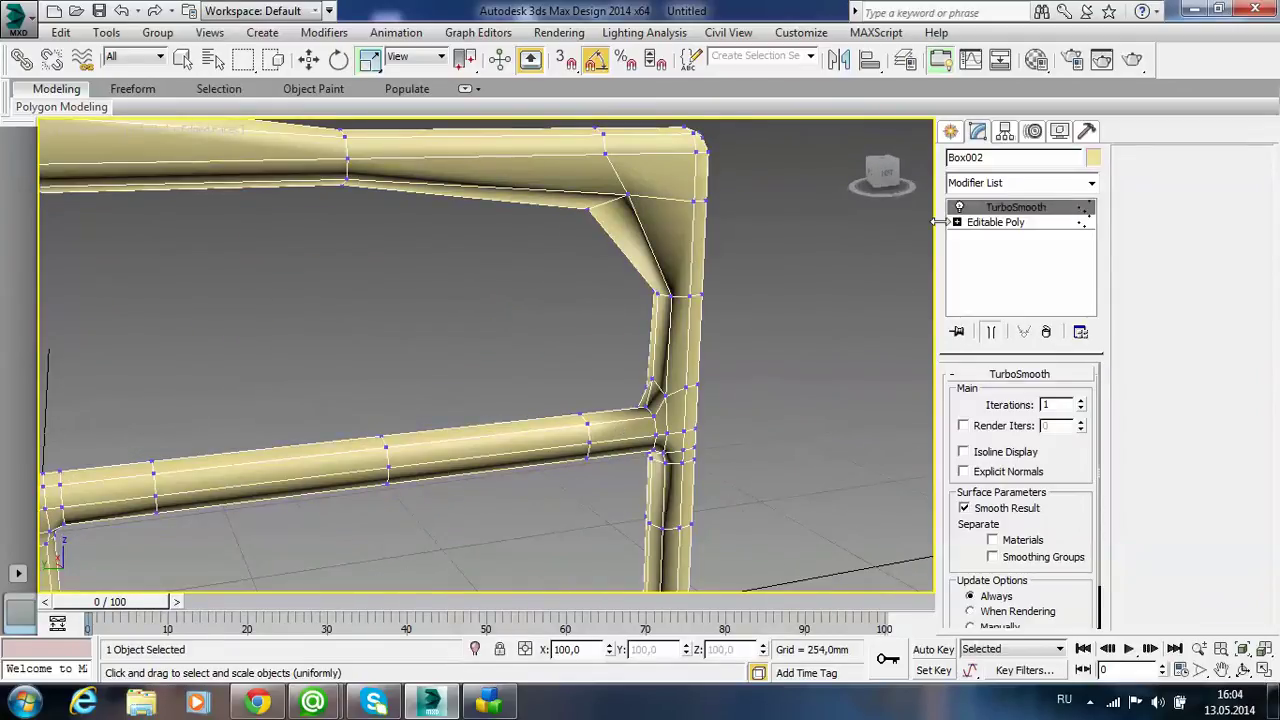
- Slide four vertices at the seat rail's inner end along Y and compare before and after under TurboSmooth
click(1017, 222)
mouse_move(825, 374)
alt+middle_down()
mouse_move(796, 360)
mouse_move(675, 399)
mouse_move(617, 360)
alt+middle_up()
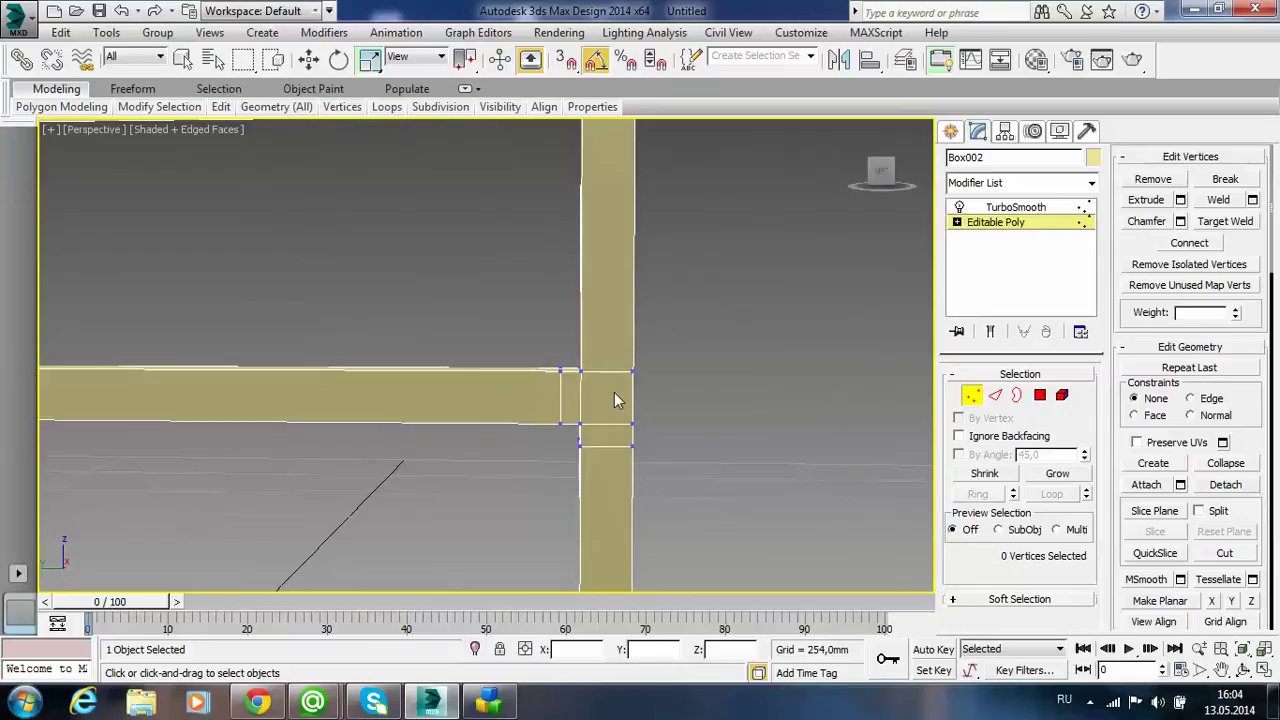
drag(563, 430, 556, 335)
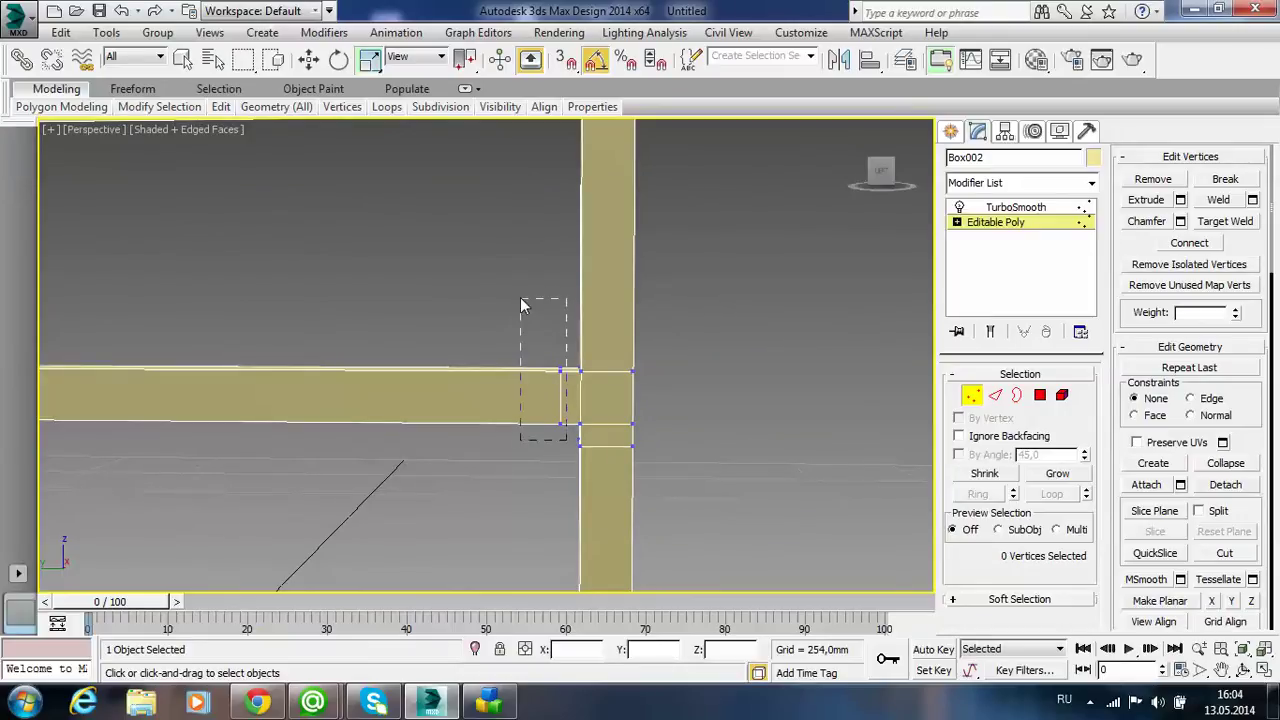
key(w)
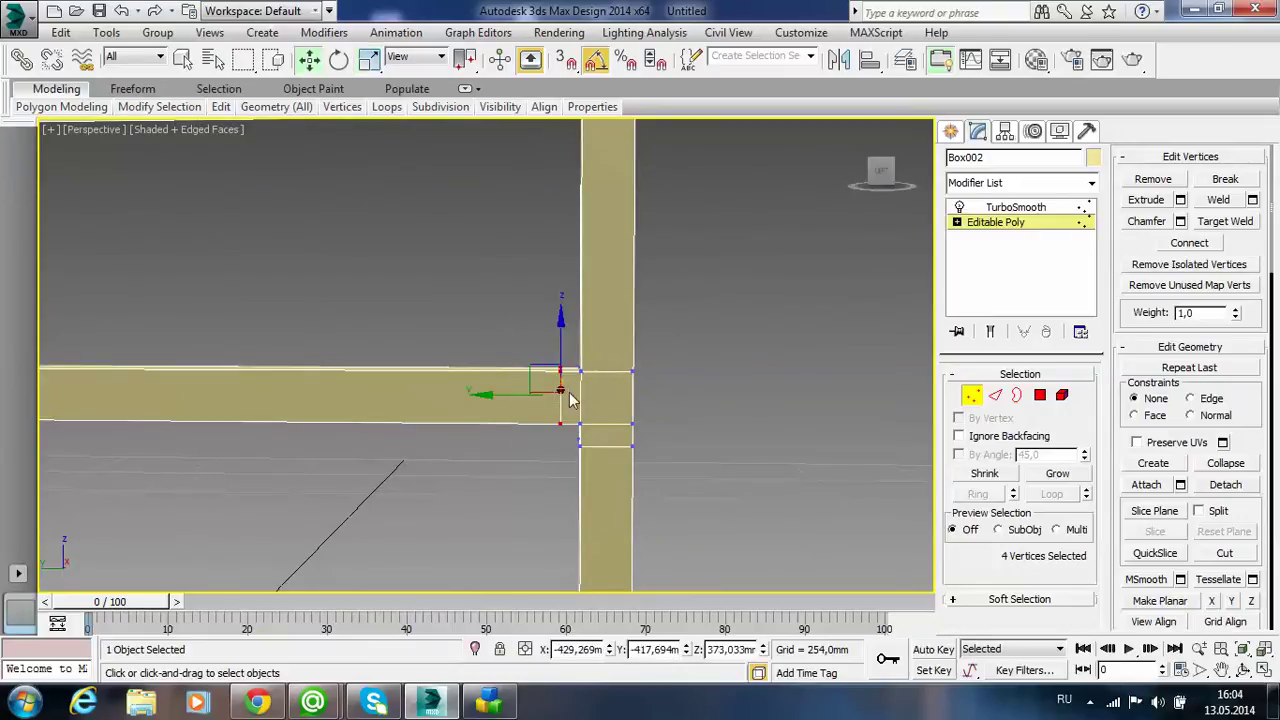
drag(548, 395, 473, 399)
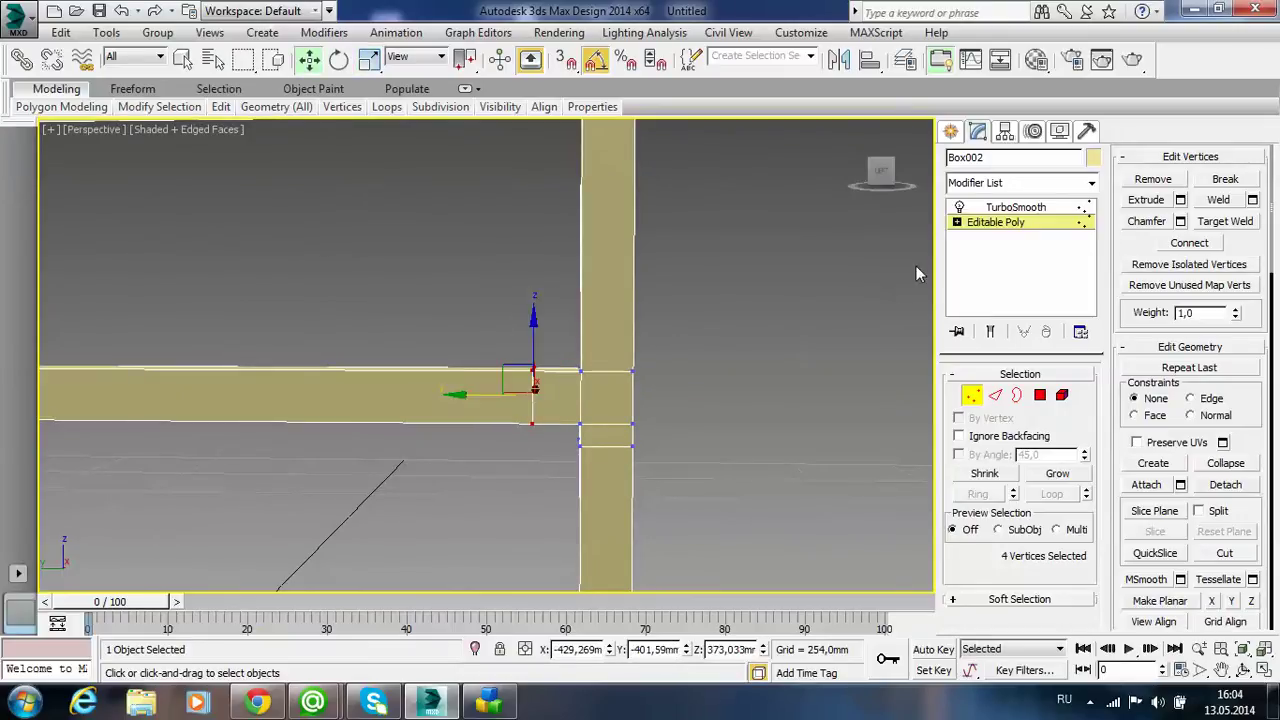
click(1015, 207)
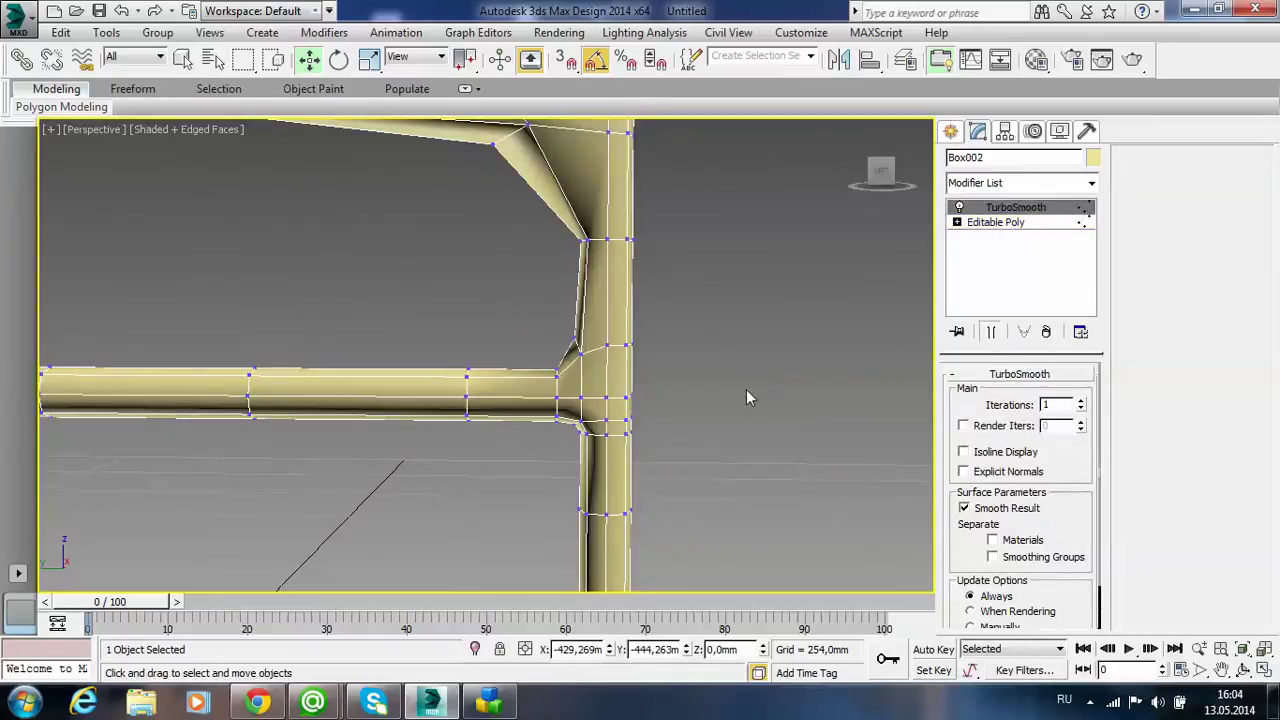
mouse_move(610, 420)
alt+middle_down()
mouse_move(518, 422)
mouse_move(497, 391)
mouse_move(611, 400)
mouse_move(514, 424)
mouse_move(514, 320)
mouse_move(409, 461)
alt+middle_up()
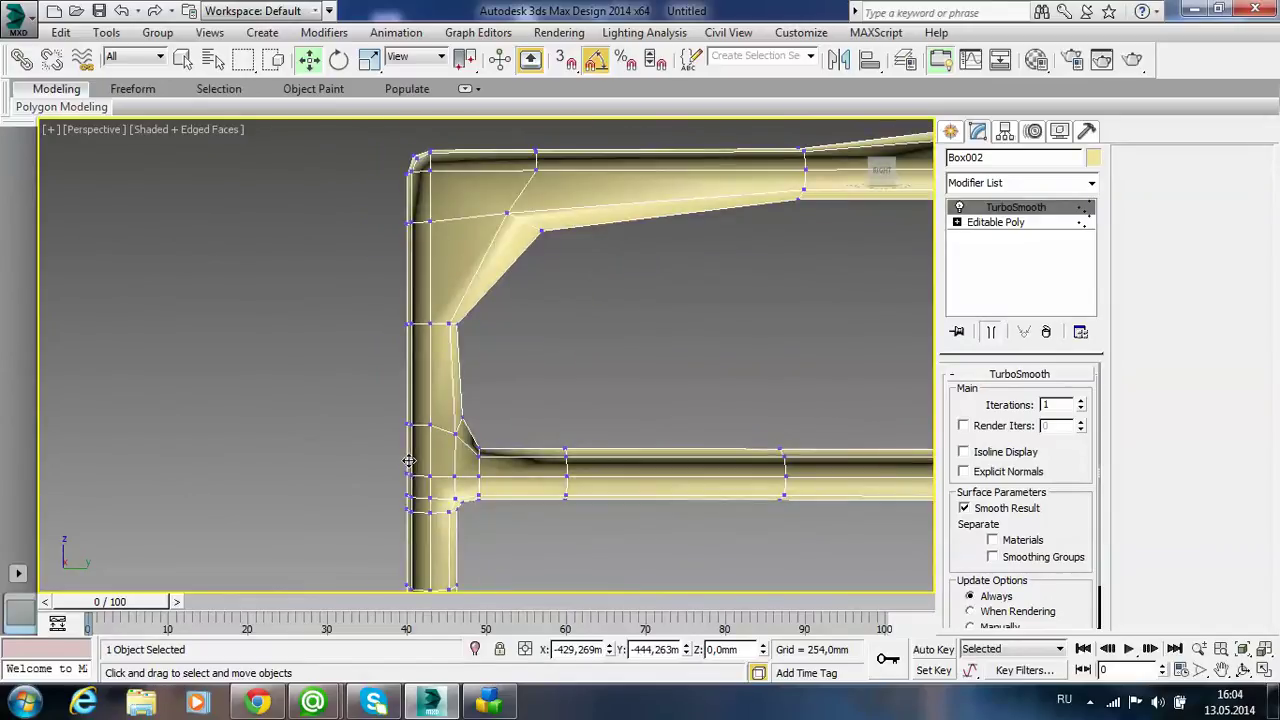
click(121, 11)
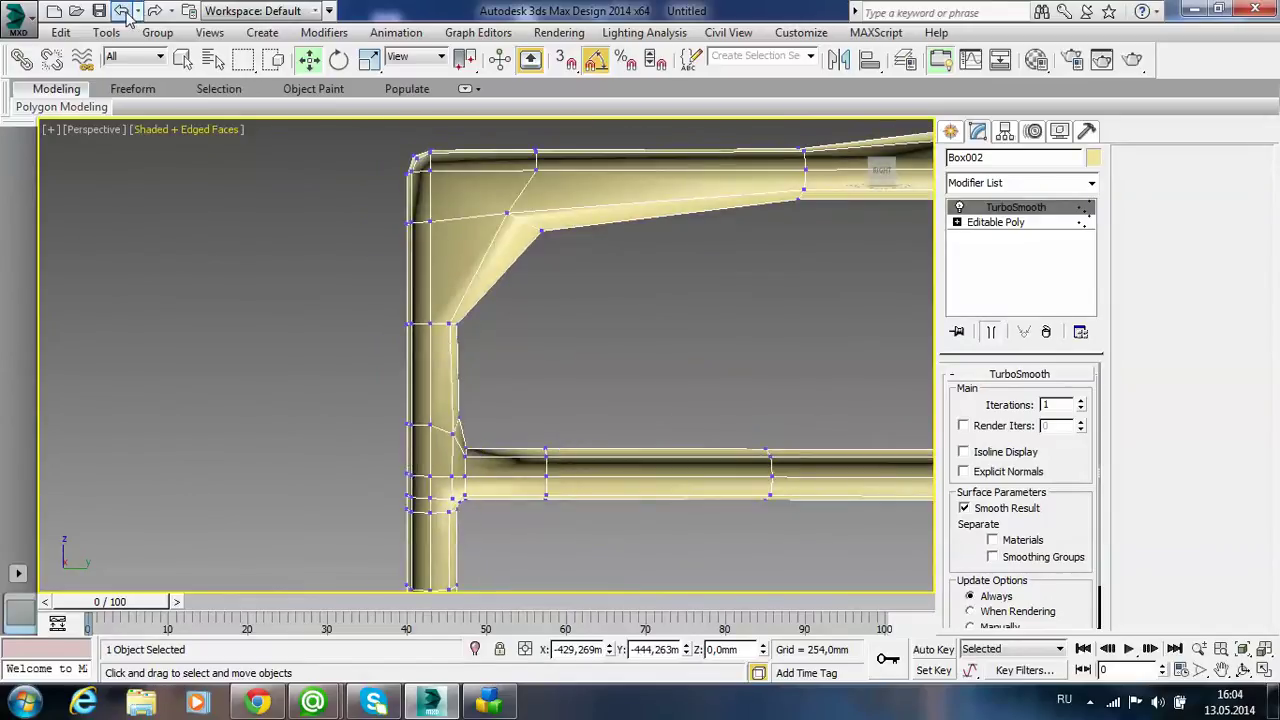
click(121, 11)
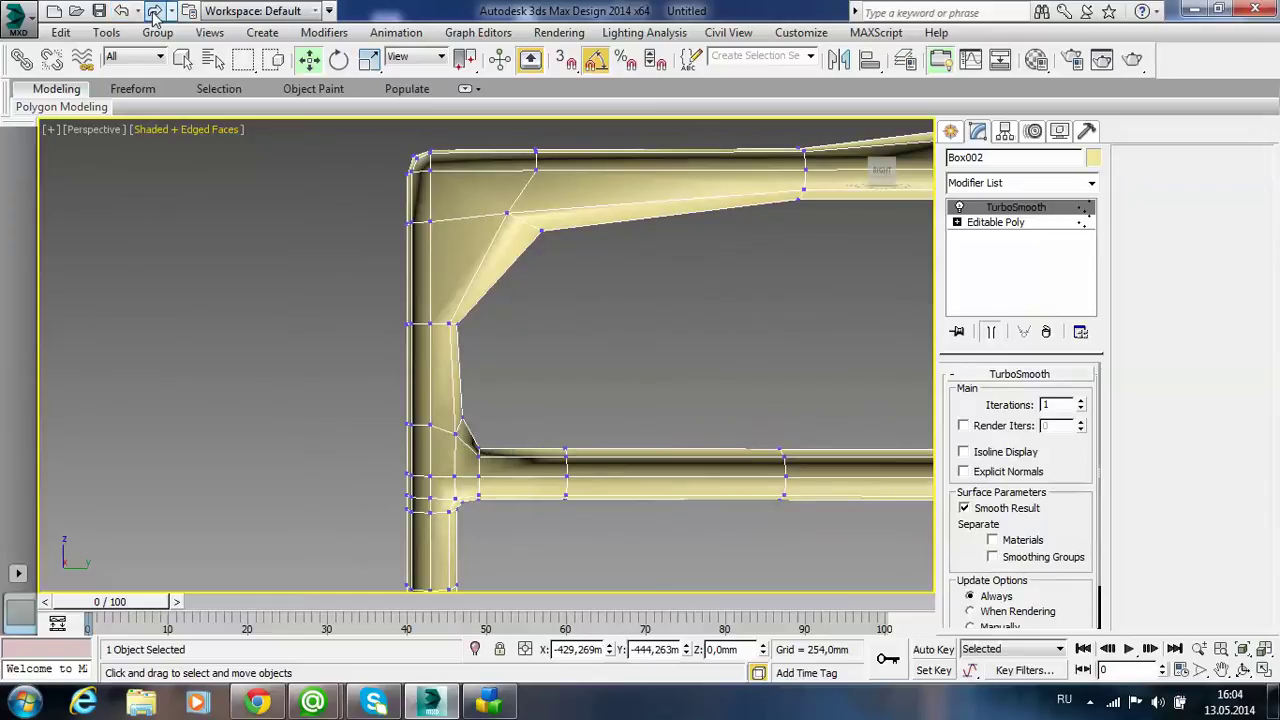
click(121, 11)
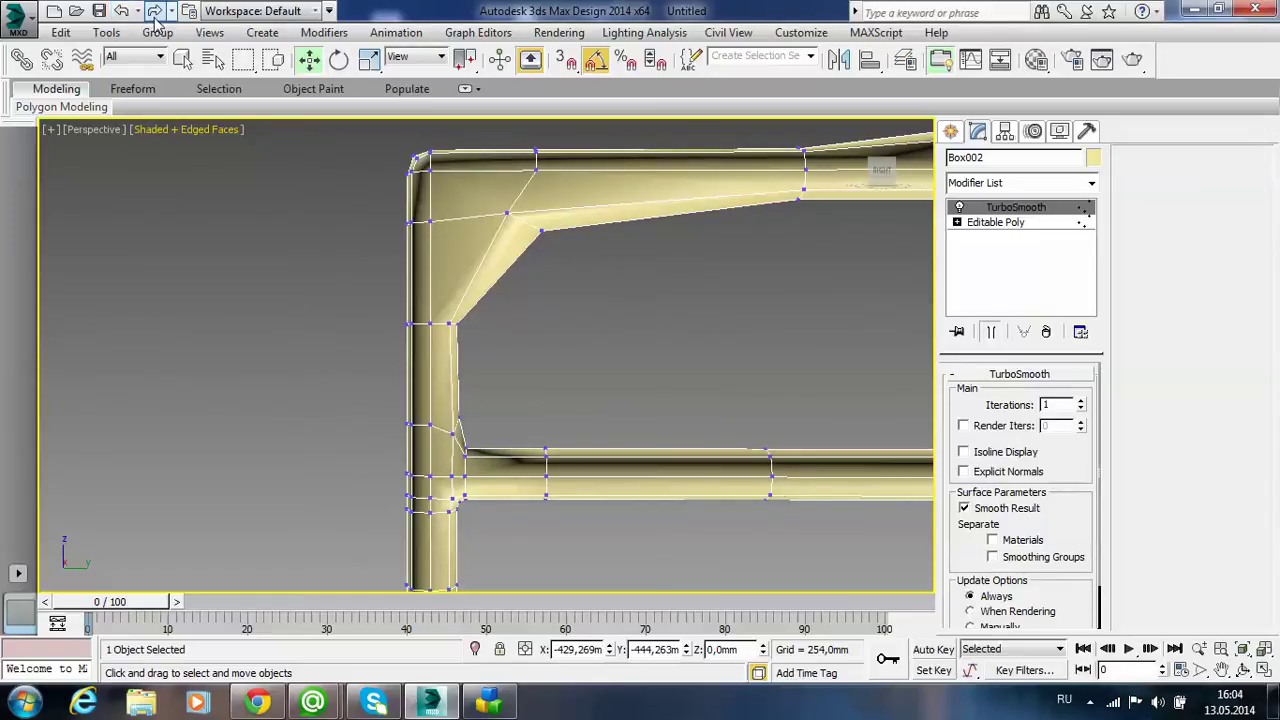
click(153, 11)
- Nudge the joint vertices further along the rail, previewing the smoothed result
click(990, 222)
mouse_move(588, 380)
alt+middle_down()
mouse_move(523, 410)
mouse_move(312, 412)
mouse_move(371, 464)
alt+middle_up()
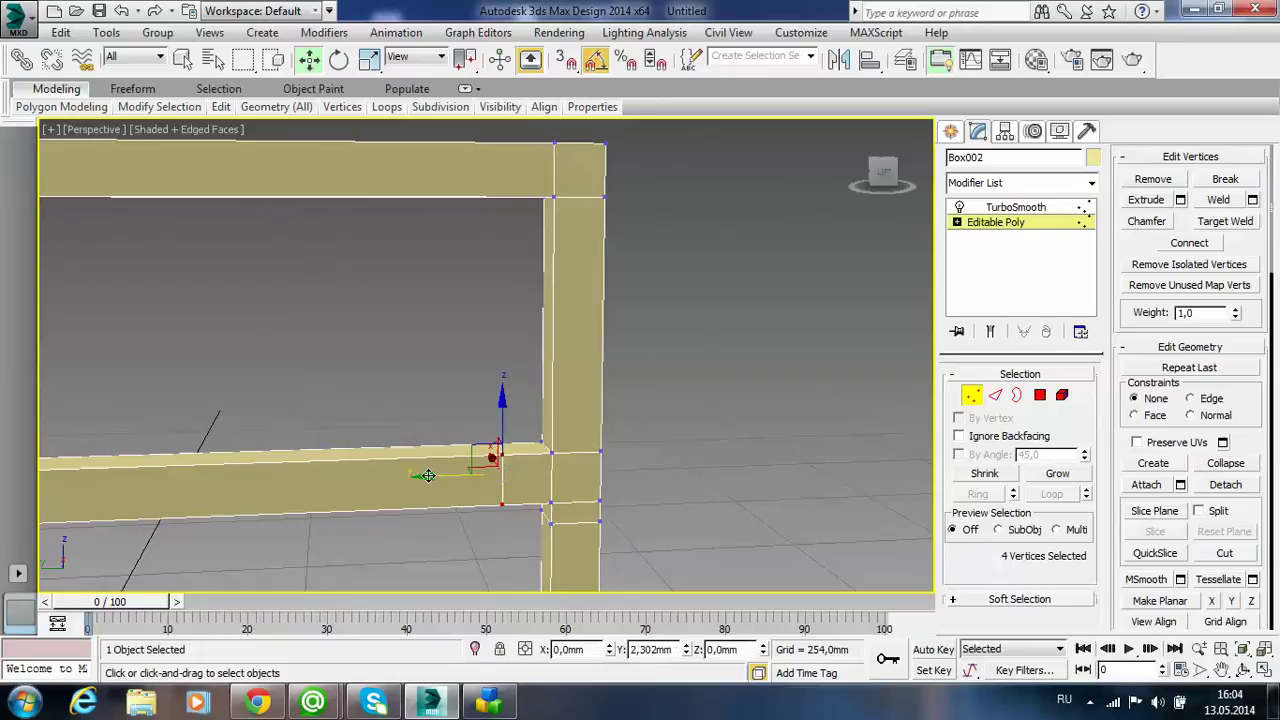
drag(427, 477, 417, 477)
click(1037, 209)
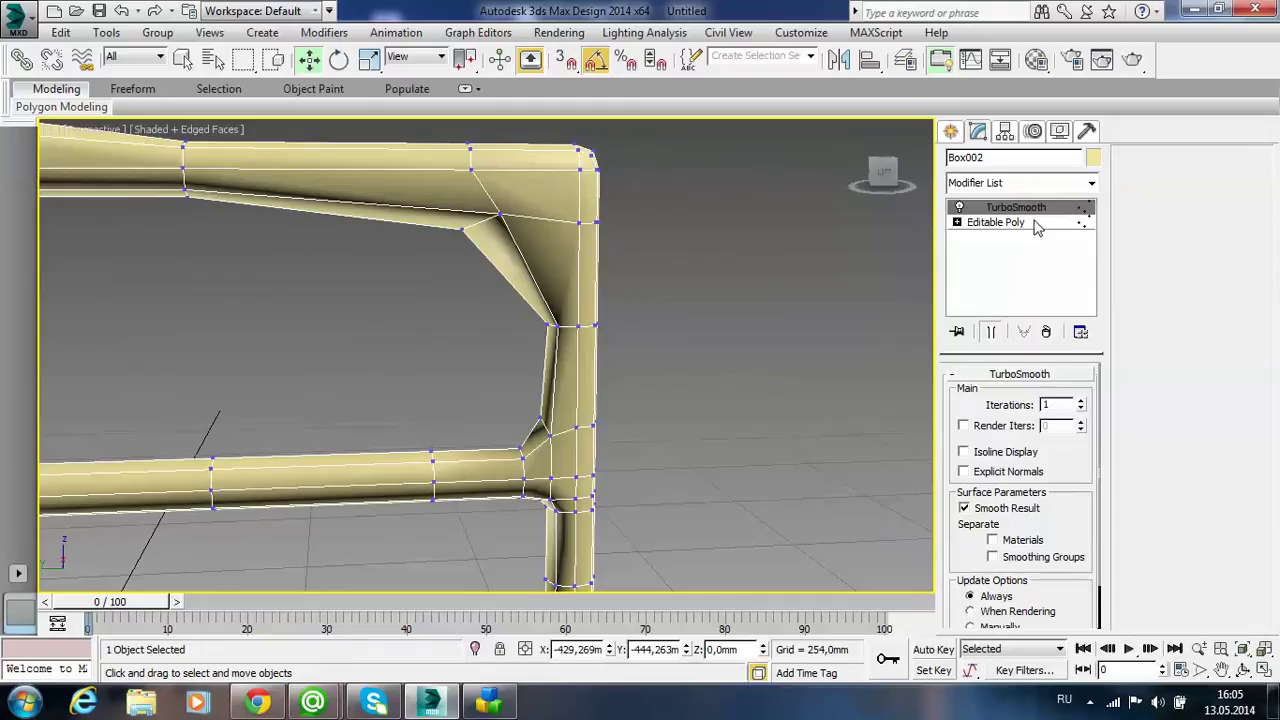
click(1035, 222)
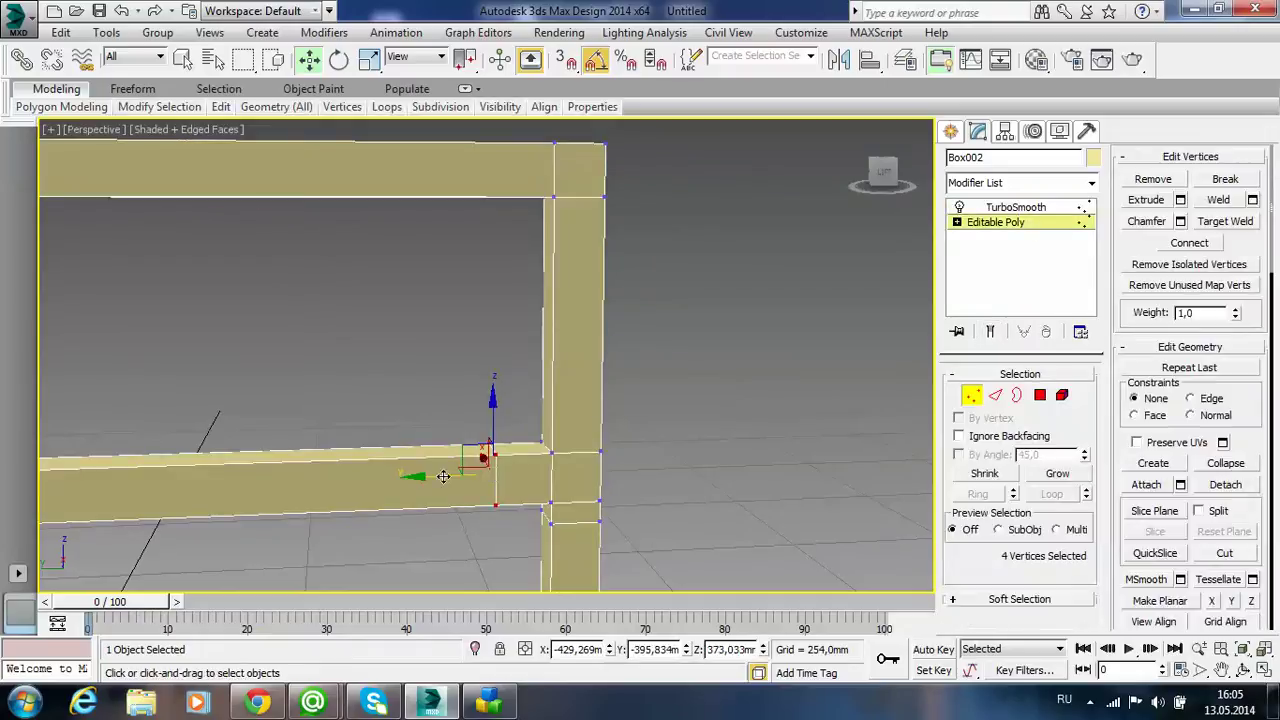
drag(429, 476, 419, 476)
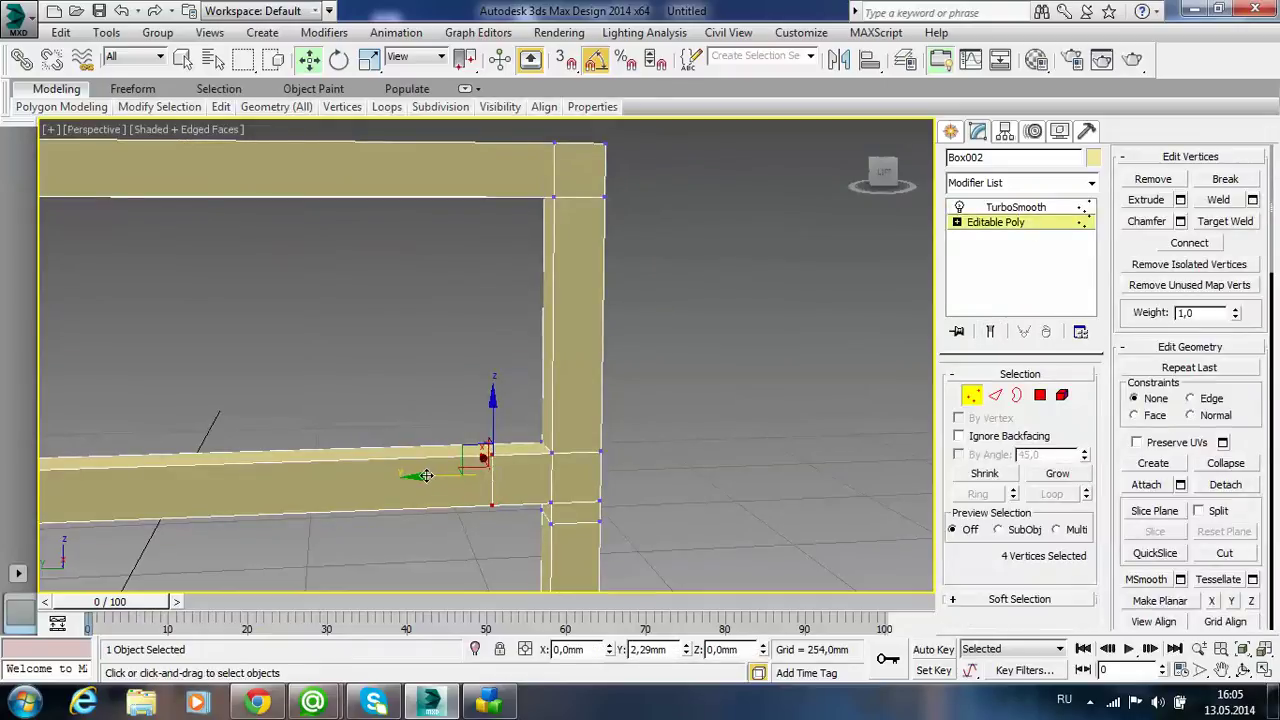
alt+middle_drag(428, 477, 480, 480)
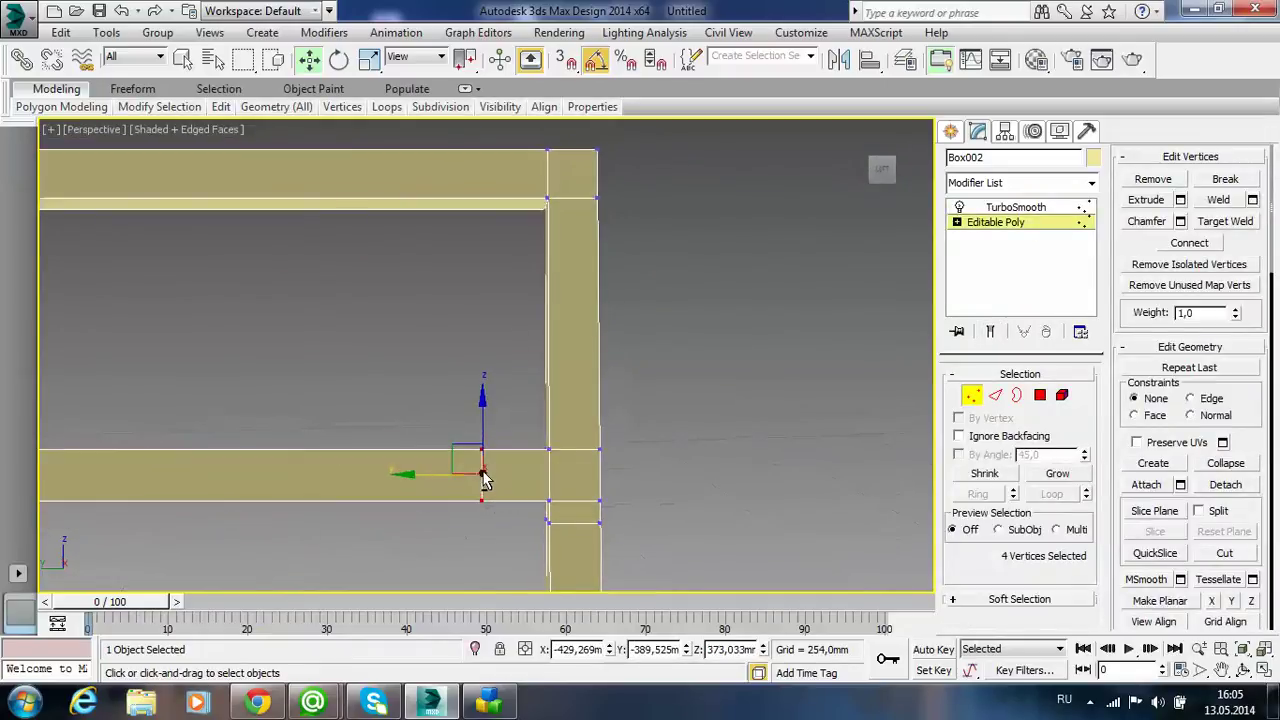
- Pull the post's lower corner vertices inward into a slanted bevel and inspect the smoothed joint
drag(526, 425, 565, 518)
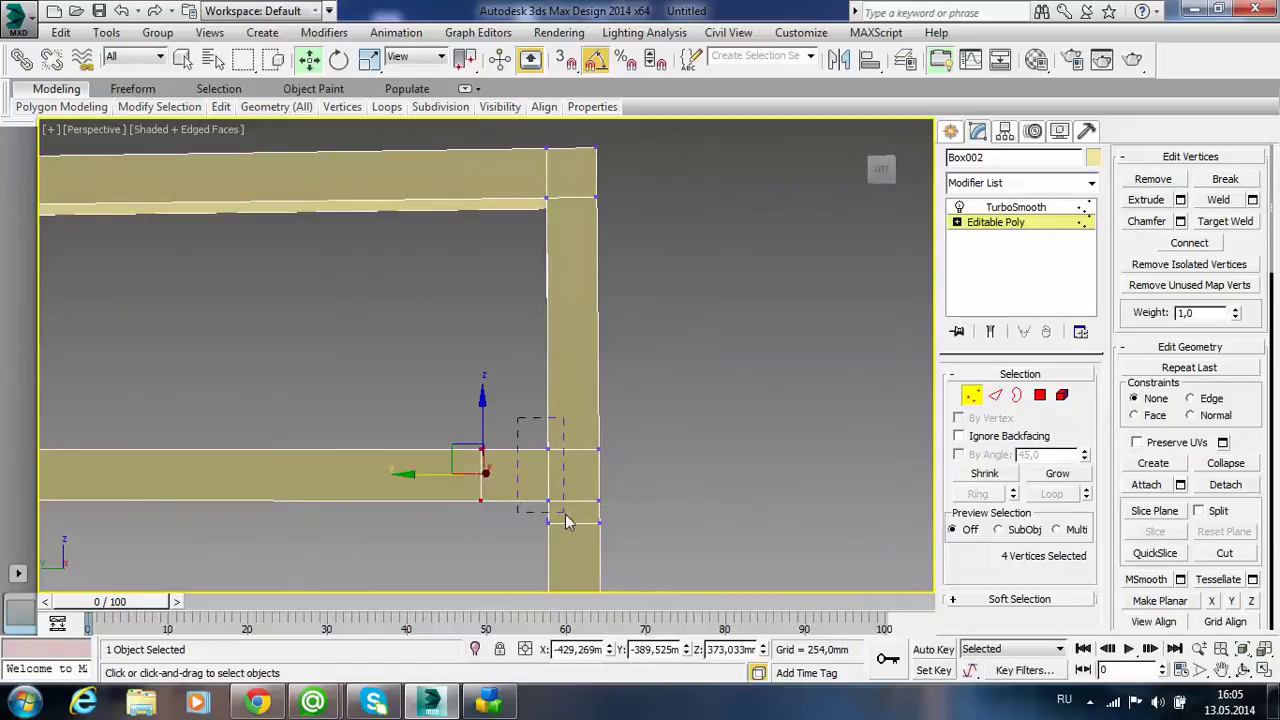
drag(492, 473, 471, 474)
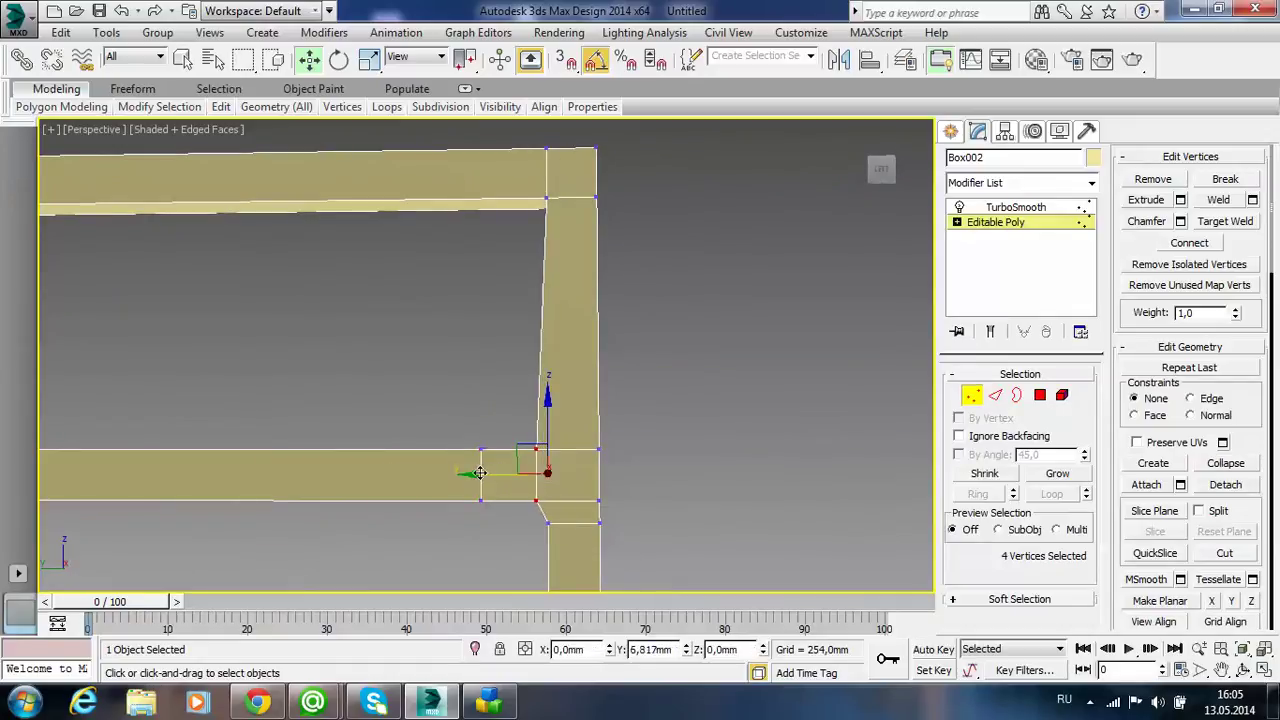
click(1014, 208)
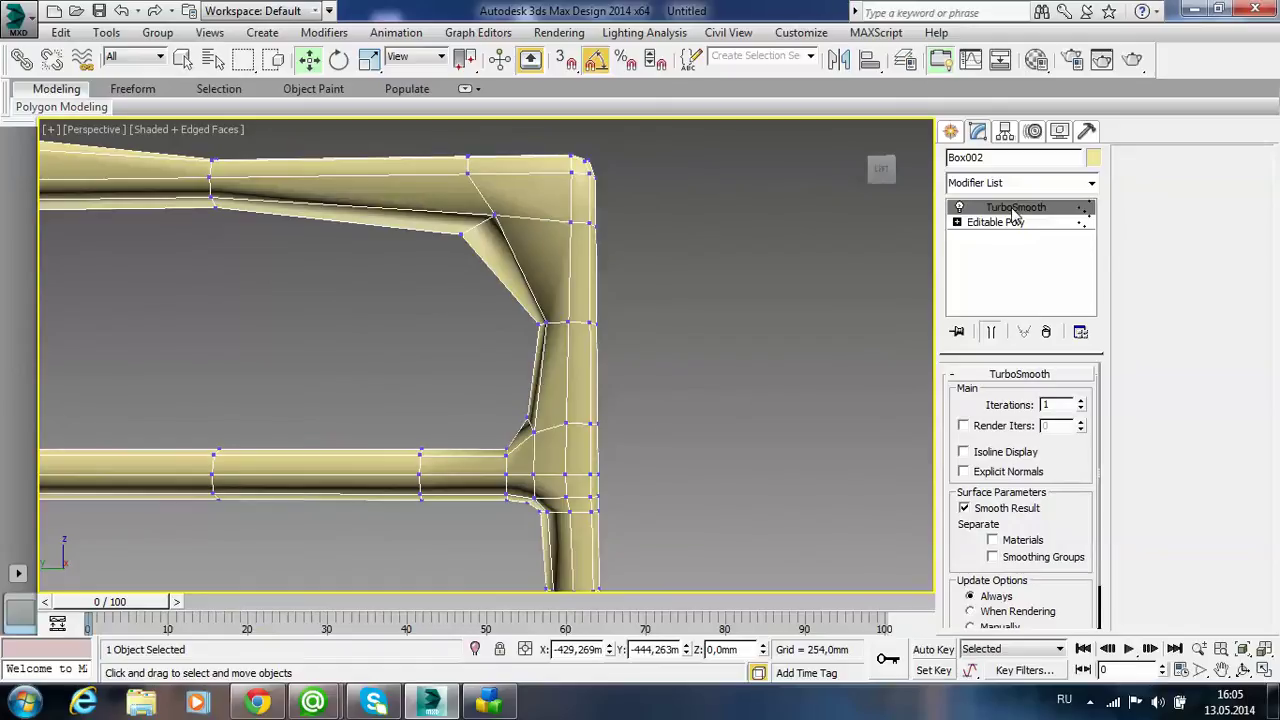
mouse_move(800, 430)
alt+middle_down()
mouse_move(717, 477)
mouse_move(836, 441)
alt+middle_up()
mouse_move(767, 465)
alt+middle_down()
mouse_move(571, 480)
mouse_move(729, 480)
mouse_move(466, 417)
mouse_move(483, 444)
mouse_move(530, 435)
mouse_move(490, 552)
alt+middle_up()
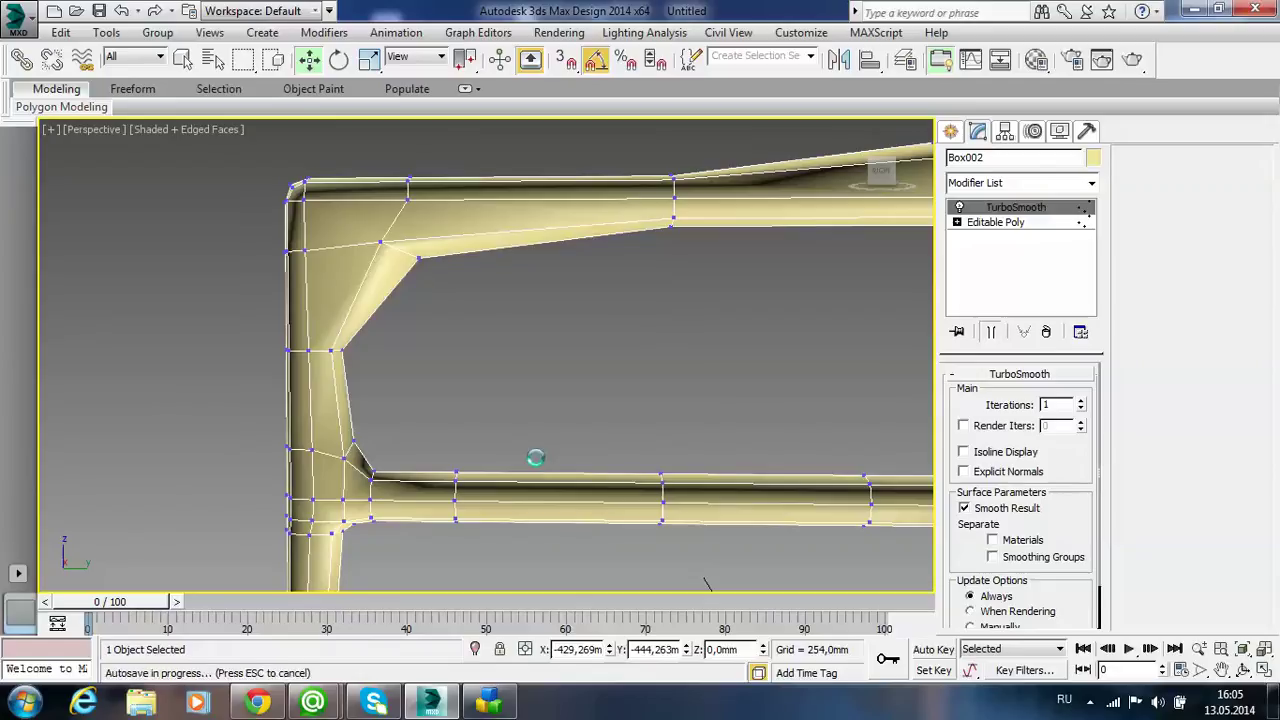
click(998, 222)
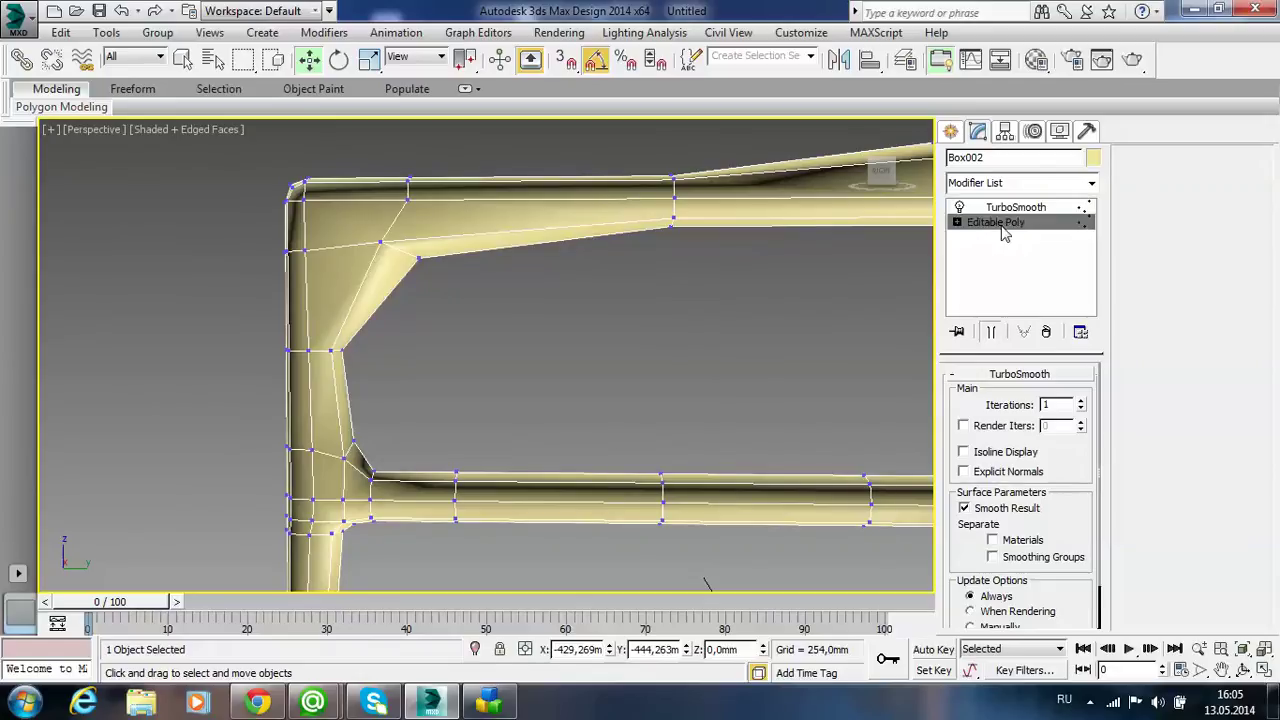
mouse_move(654, 347)
alt+middle_down()
mouse_move(364, 395)
mouse_move(414, 391)
mouse_move(434, 357)
mouse_move(704, 396)
mouse_move(622, 420)
mouse_move(399, 370)
mouse_move(432, 387)
alt+middle_up()
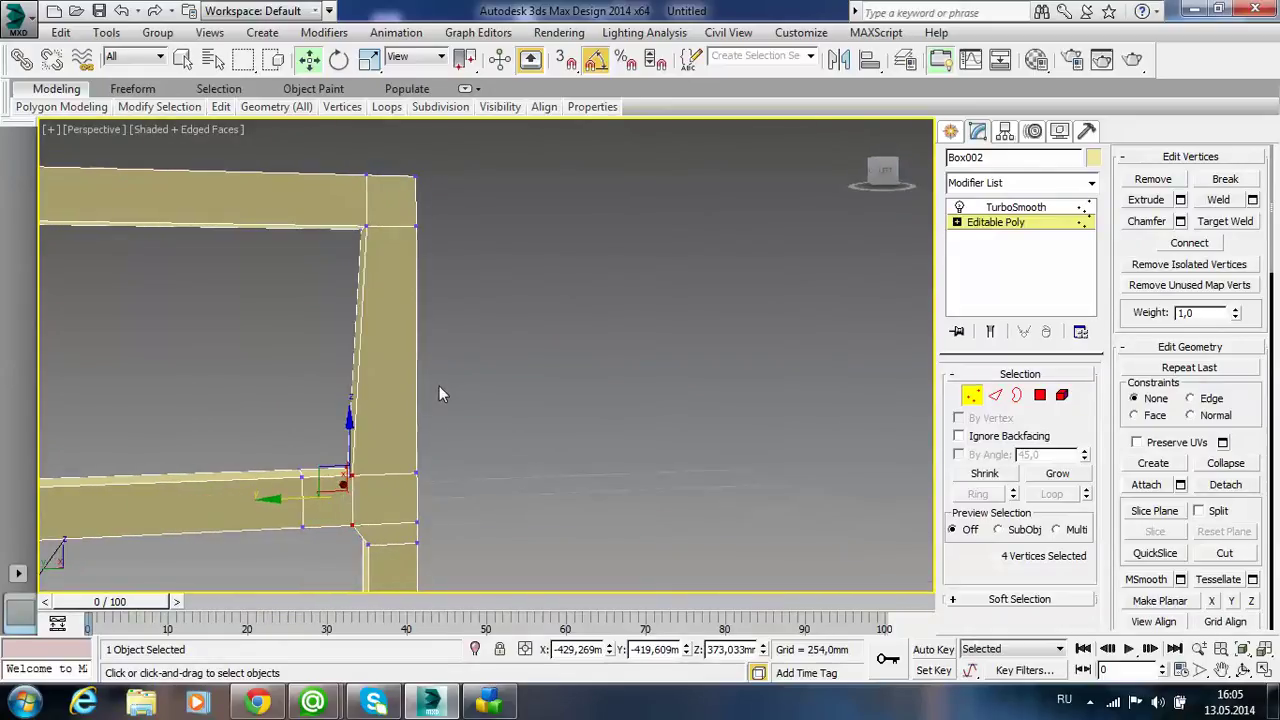
- Connect the four post edges to add one edge loop near the armrest
click(993, 397)
alt+middle_drag(528, 391, 701, 380)
click(578, 375)
alt+middle_drag(578, 375, 587, 412)
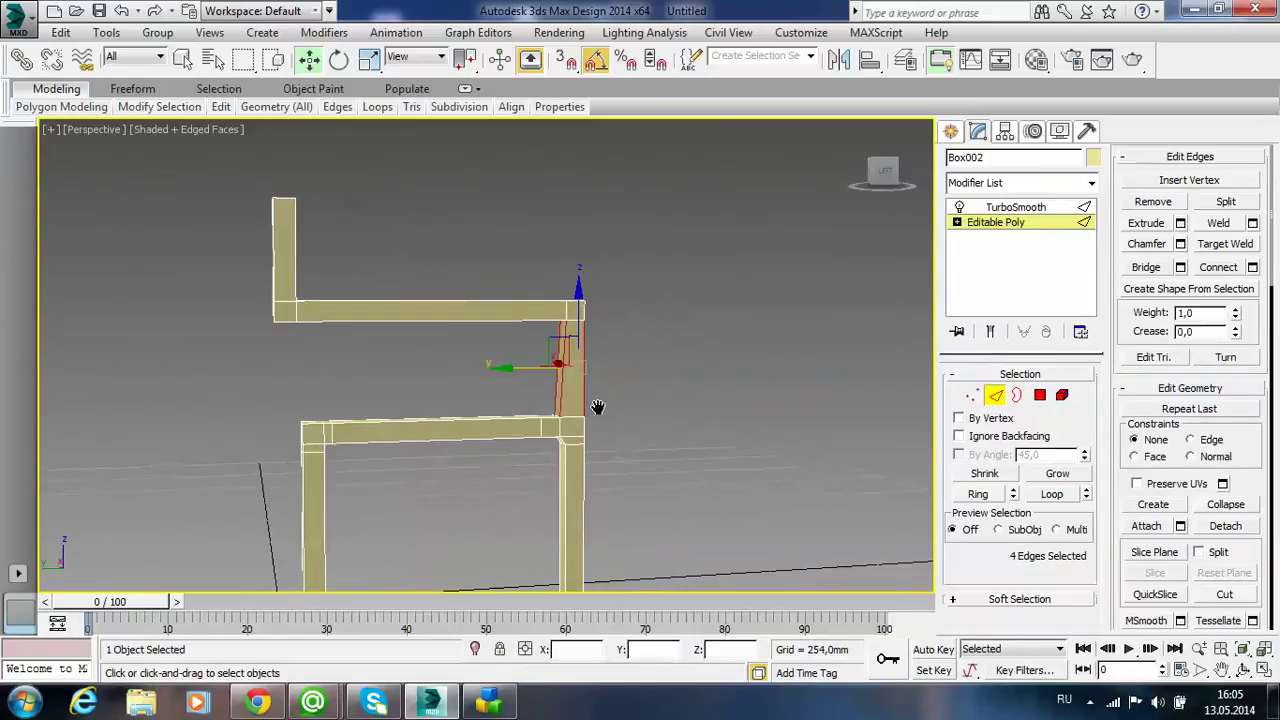
scroll(589, 416, down, 2)
scroll(587, 413, up, 2)
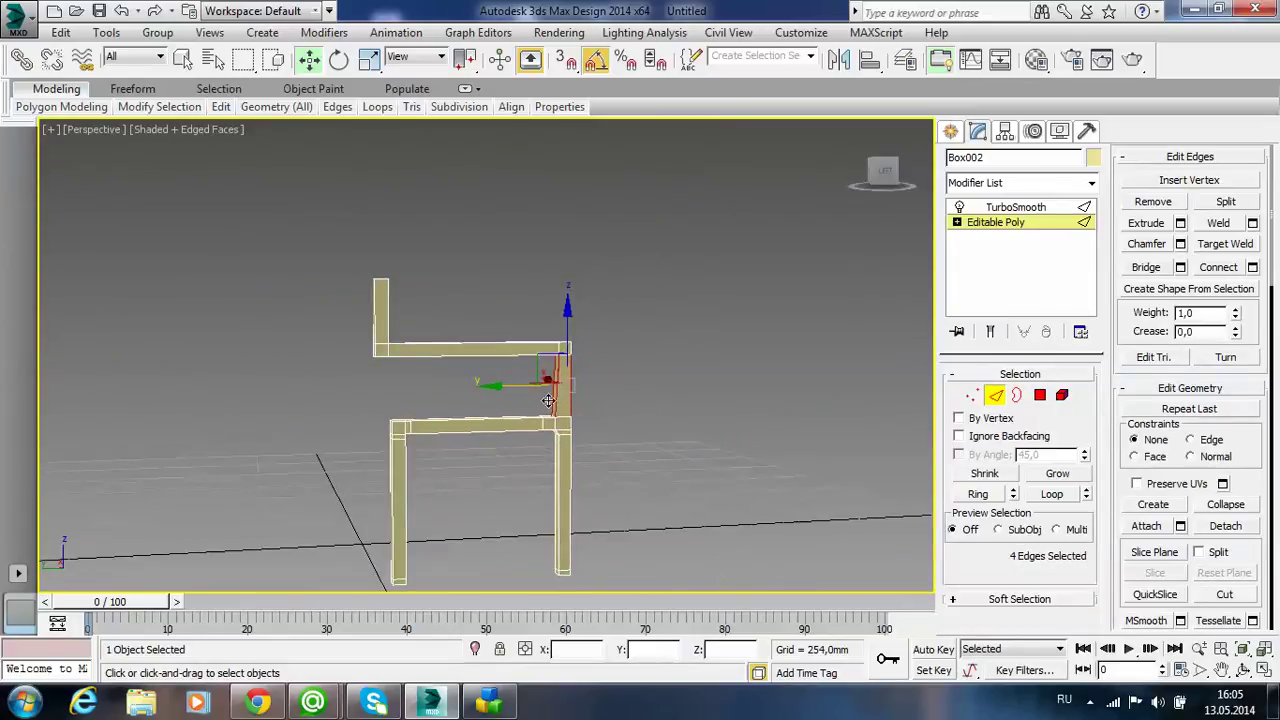
scroll(560, 405, up, 4)
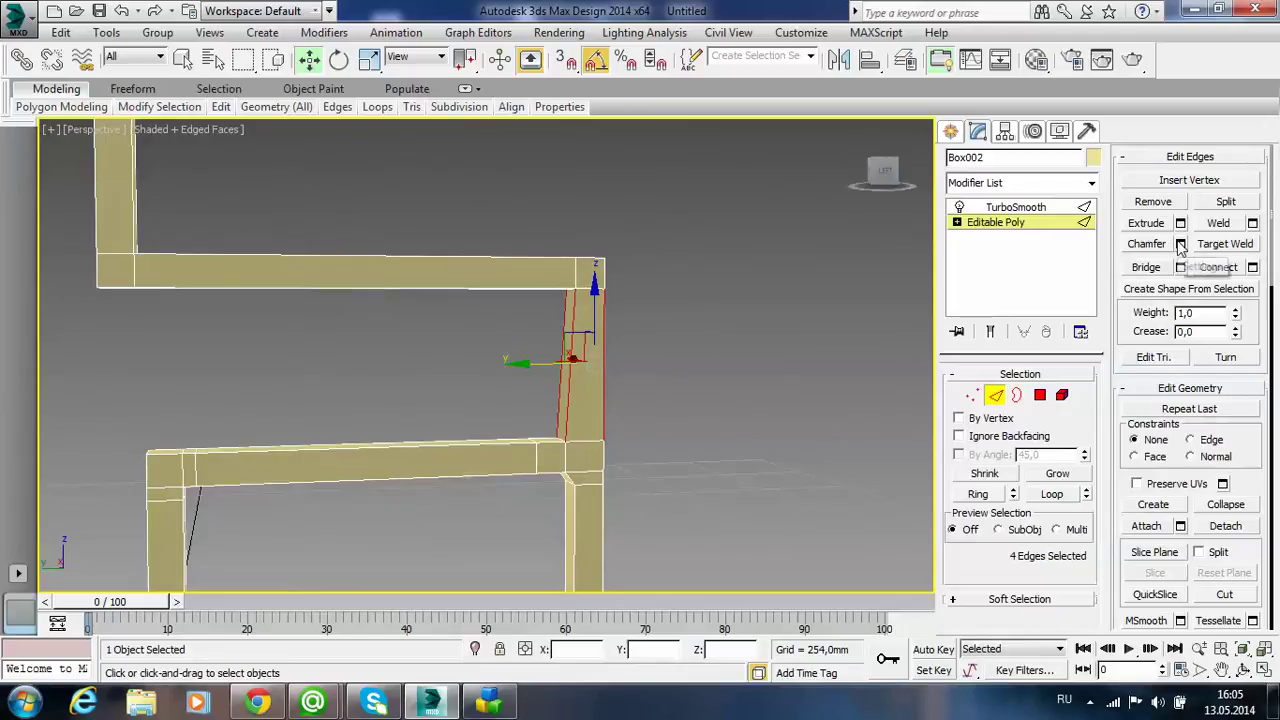
click(1252, 267)
click(496, 447)
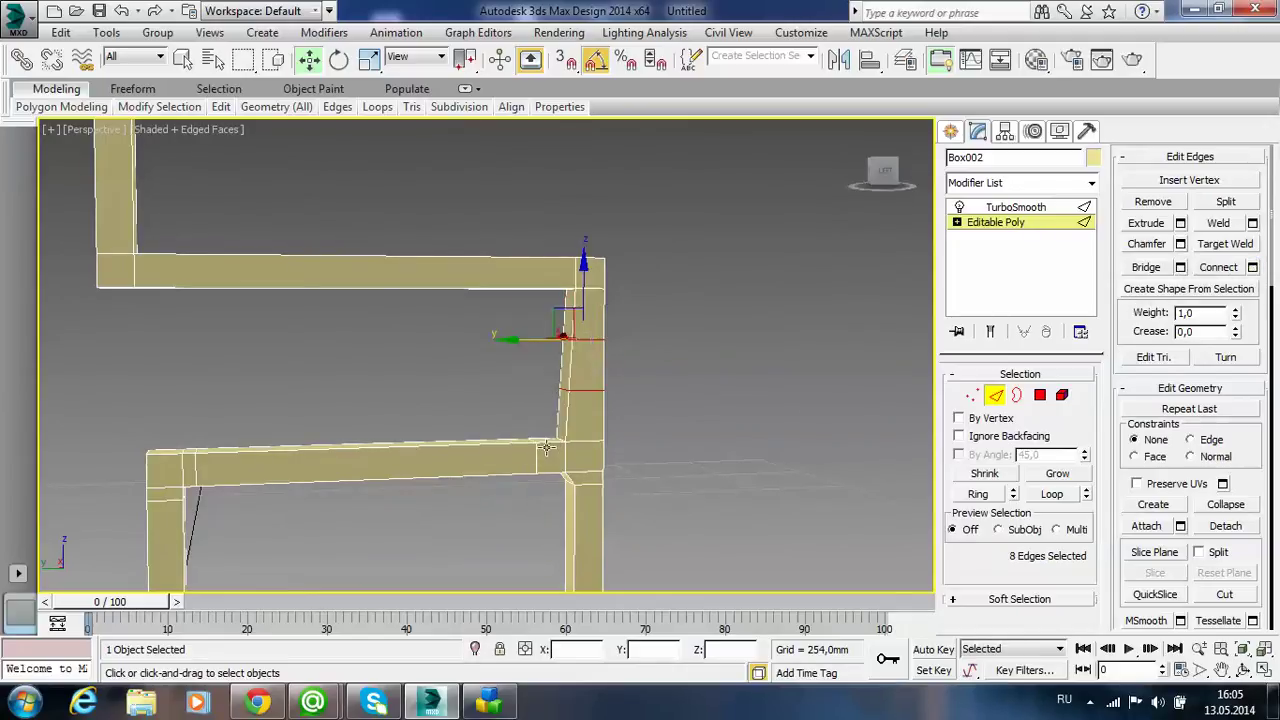
- Move the new vertex row down the post and turn on TurboSmooth
ctrl+click(972, 396)
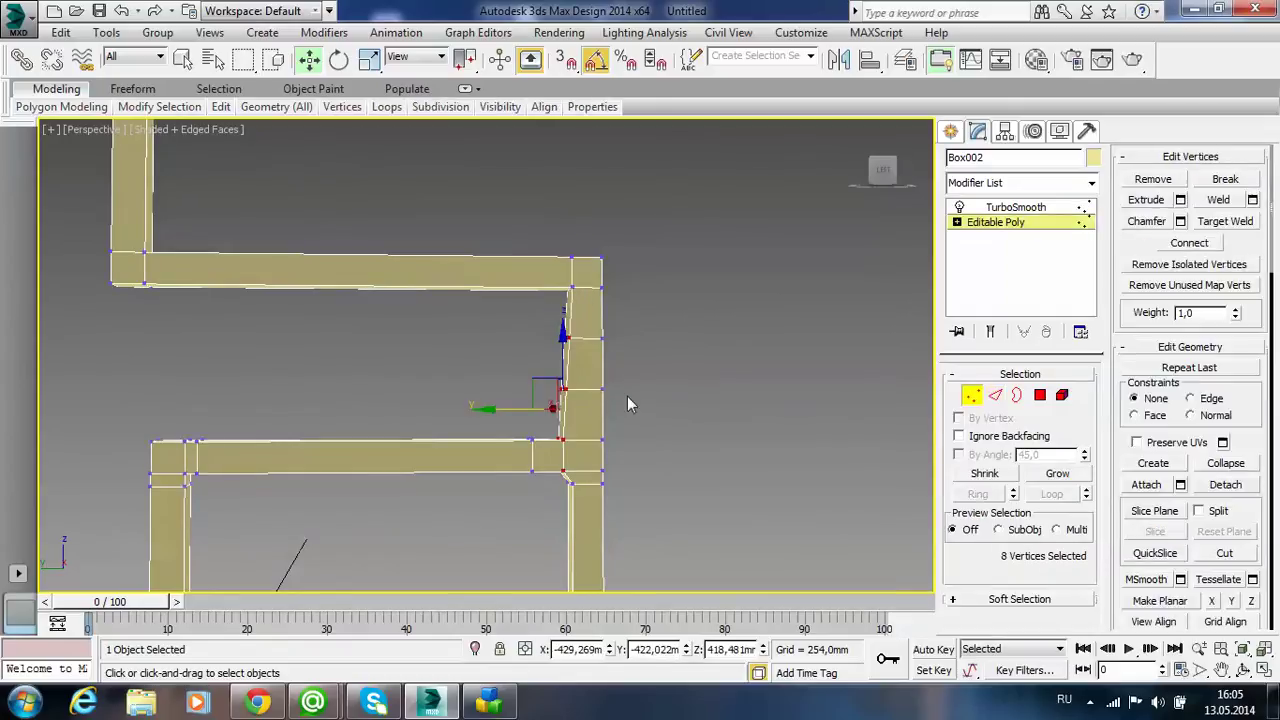
drag(545, 378, 612, 396)
drag(582, 338, 585, 357)
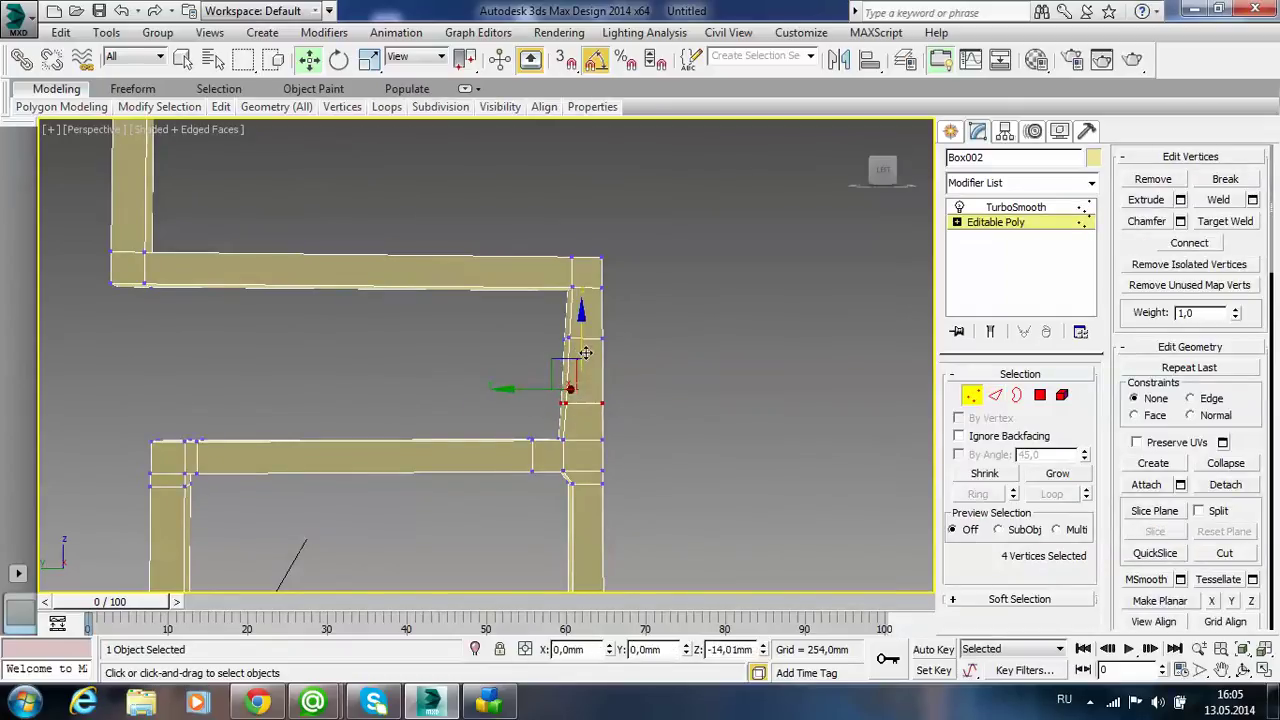
click(1032, 205)
click(700, 397)
- Undo the last move and pull eight seat-joint vertices inward along Y, previewing TurboSmooth
scroll(590, 426, up, 5)
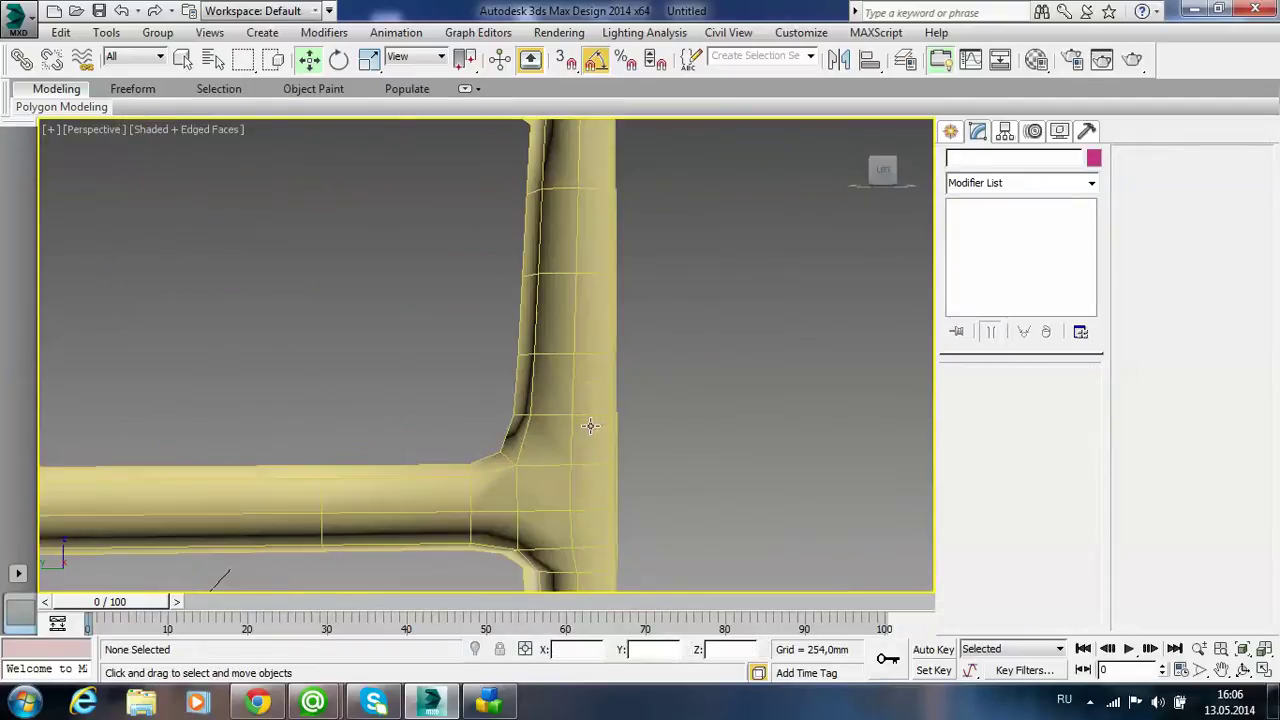
scroll(590, 426, down, 2)
click(575, 436)
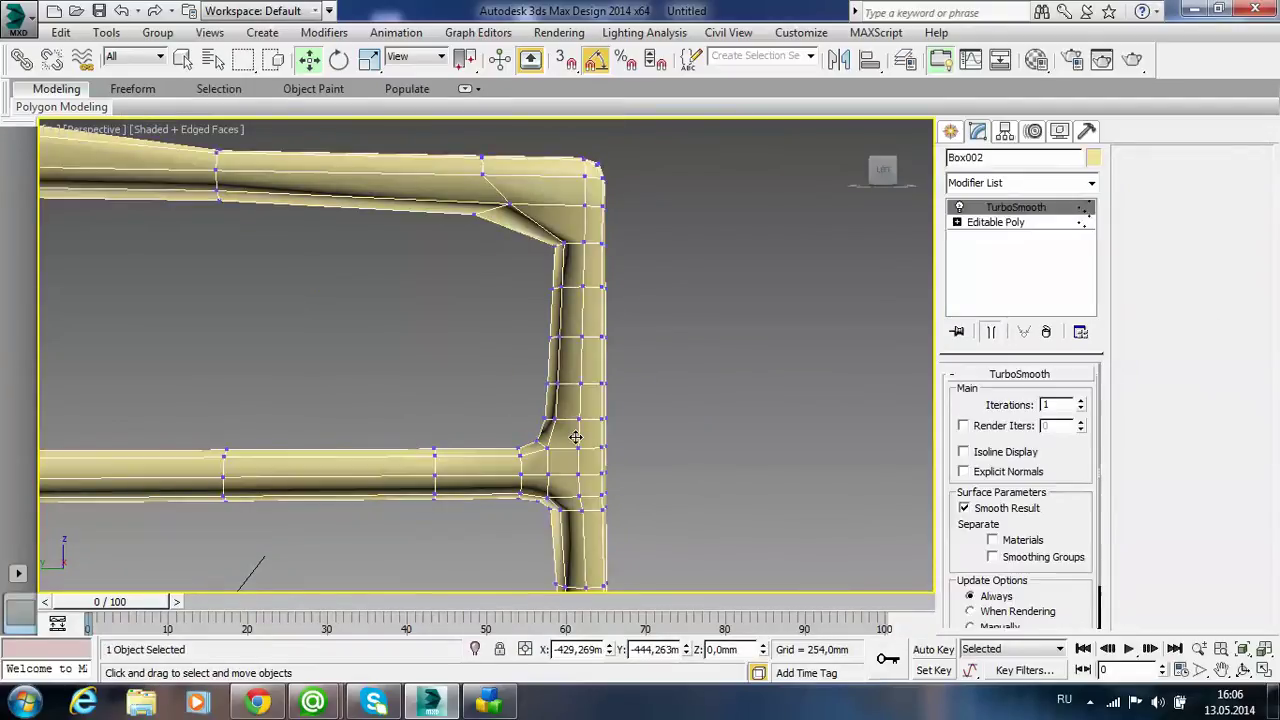
click(1000, 222)
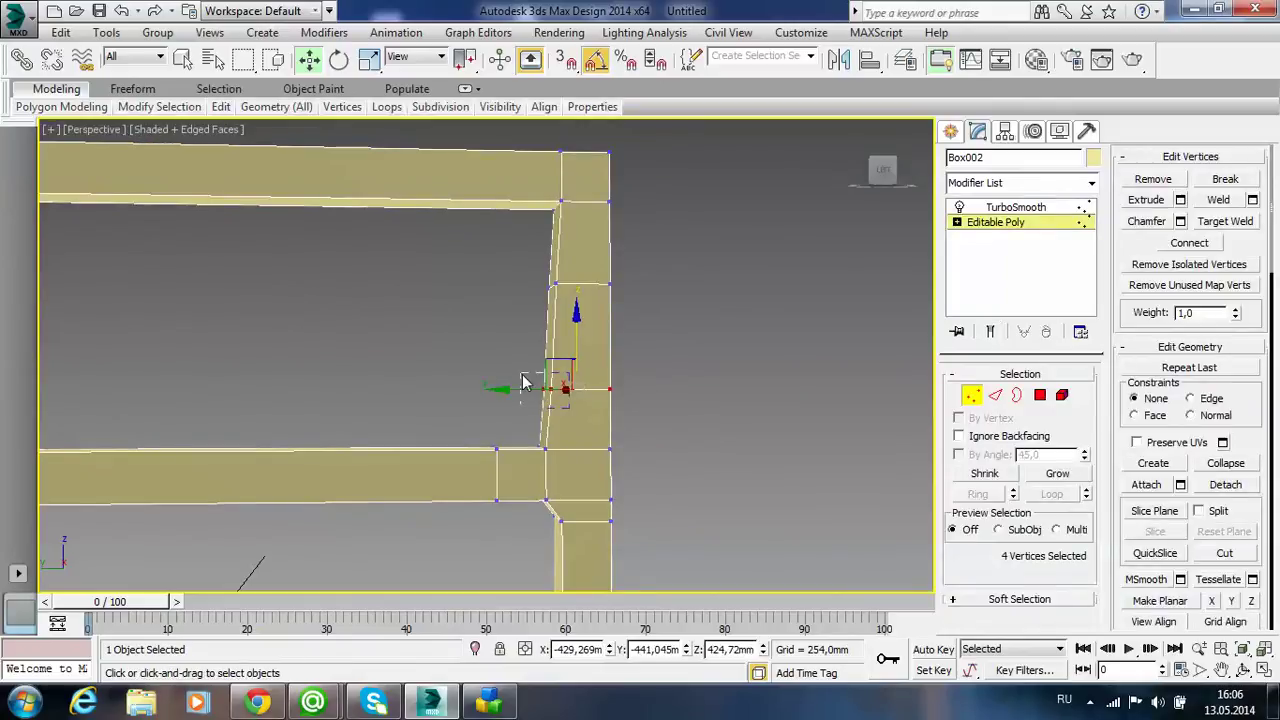
drag(522, 382, 560, 440)
scroll(557, 436, down, 1)
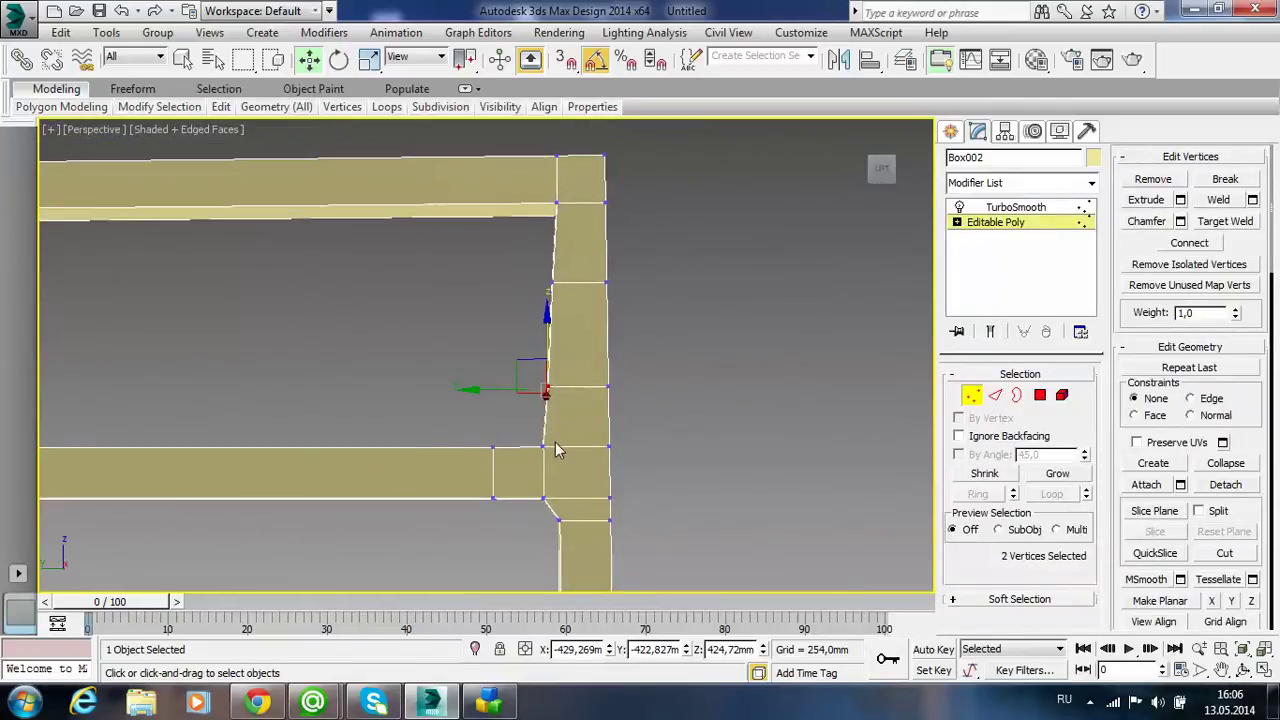
drag(447, 441, 400, 449)
scroll(486, 471, up, 1)
key(ctrl+z)
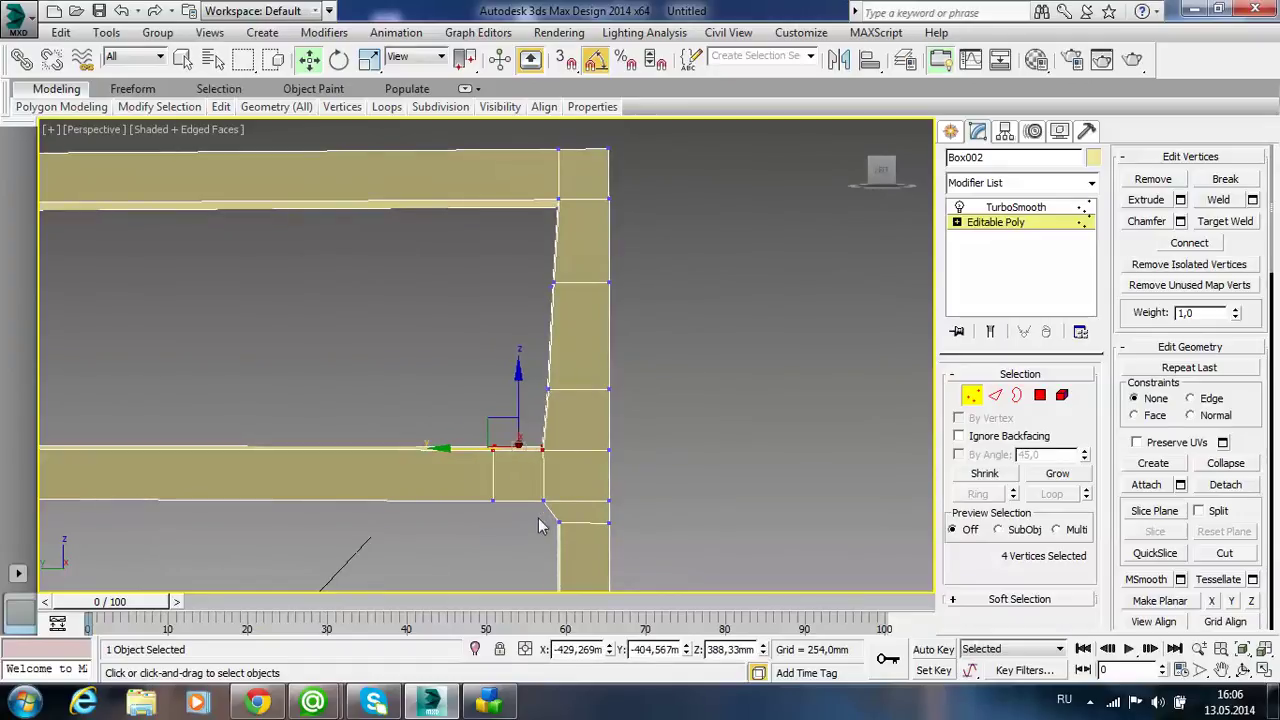
drag(463, 440, 427, 470)
click(1022, 211)
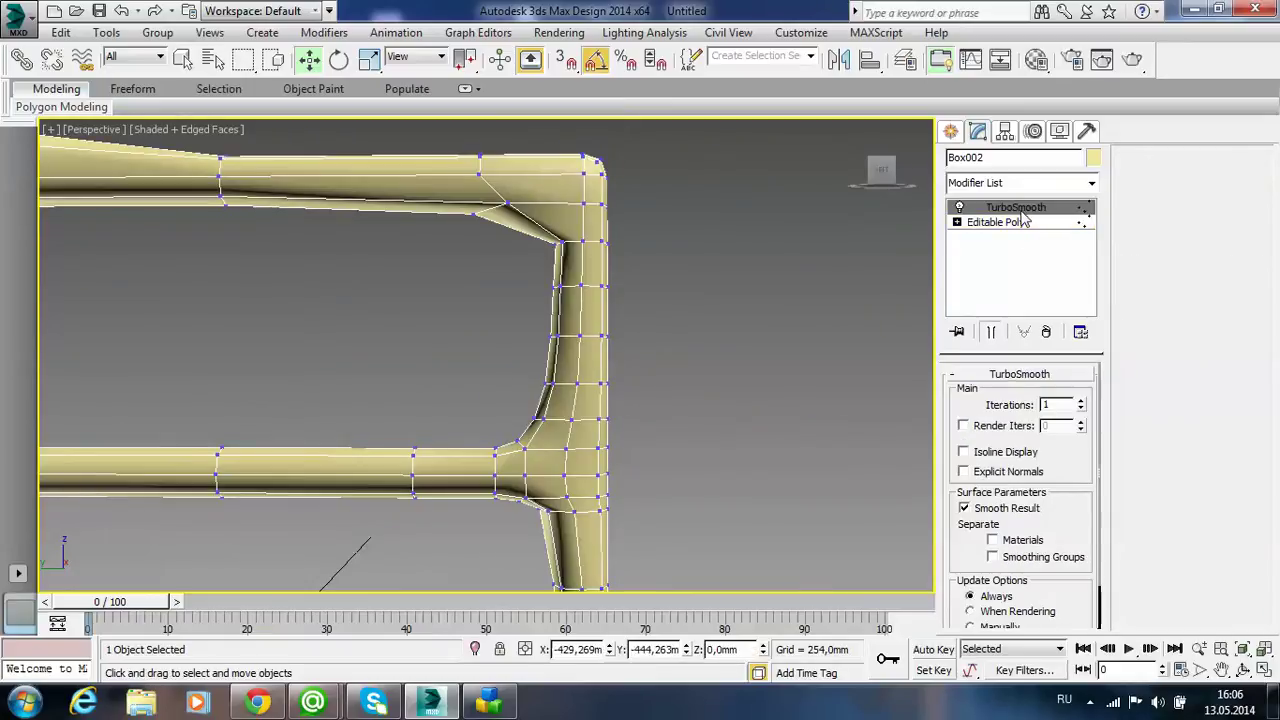
- Inspect the smoothed seat joint and compare it with the reference chair photo
click(729, 390)
mouse_move(729, 390)
alt+middle_down()
mouse_move(723, 414)
mouse_move(809, 437)
mouse_move(740, 417)
mouse_move(636, 428)
mouse_move(726, 431)
alt+middle_up()
scroll(623, 440, up, 5)
scroll(530, 433, up, 3)
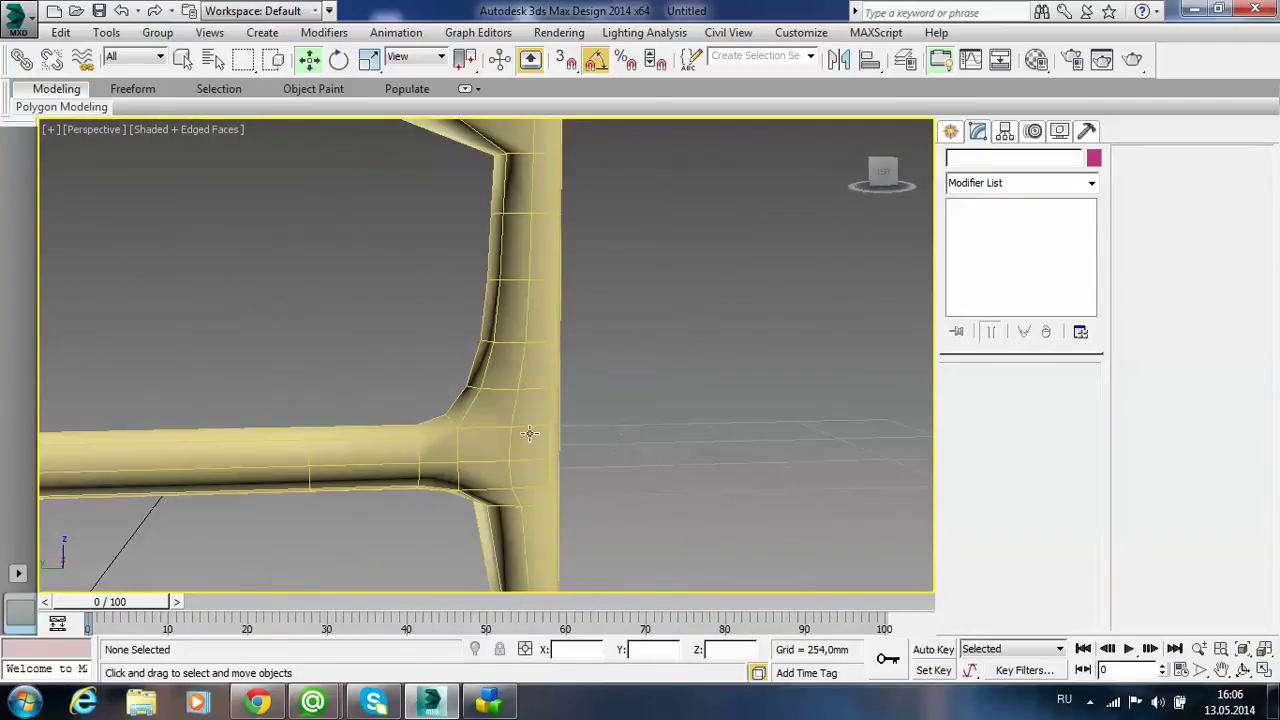
click(530, 433)
click(259, 702)
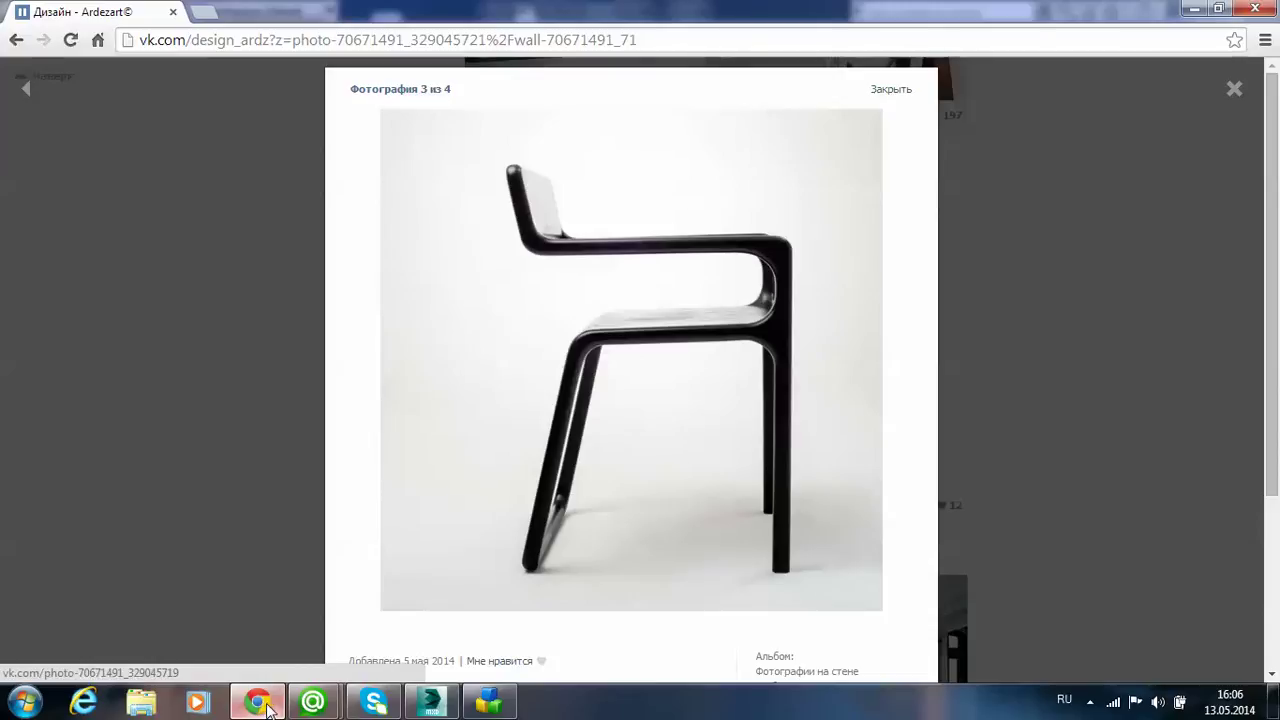
click(431, 702)
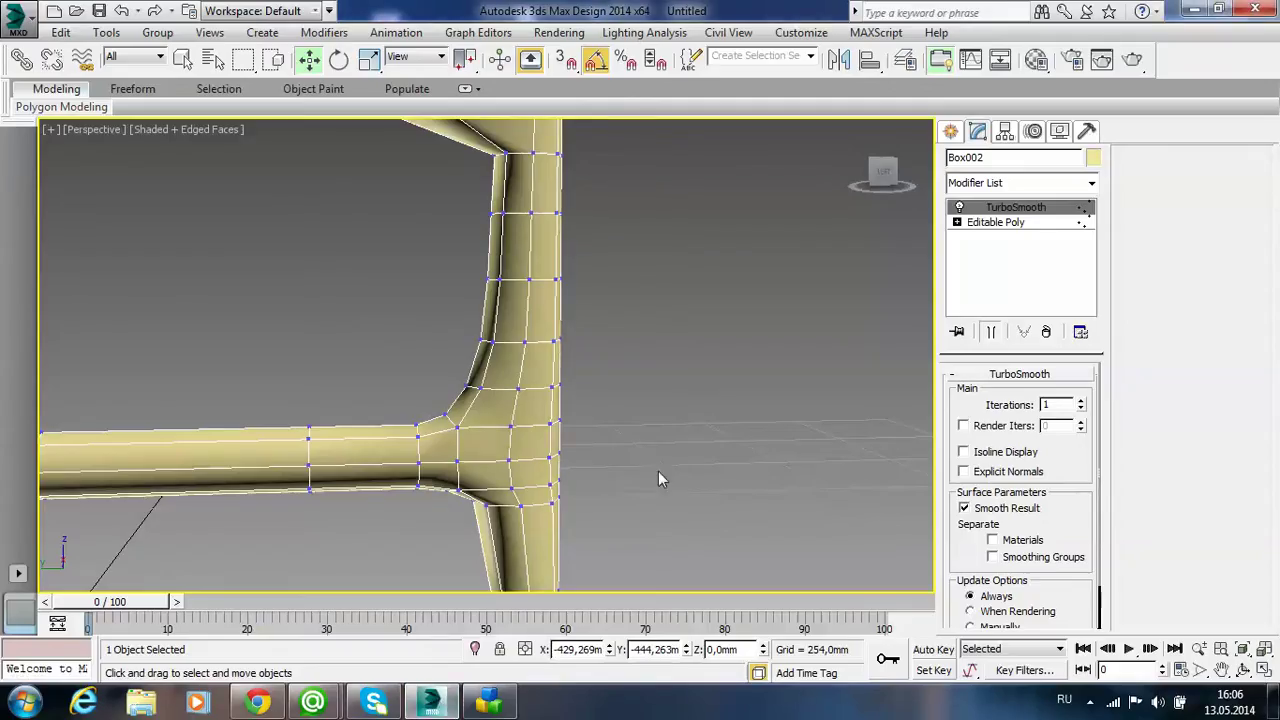
- Lower the four vertices below the seat joint and check the smoothed bend
click(995, 222)
mouse_move(792, 344)
middle_down()
mouse_move(634, 394)
mouse_move(445, 290)
middle_up()
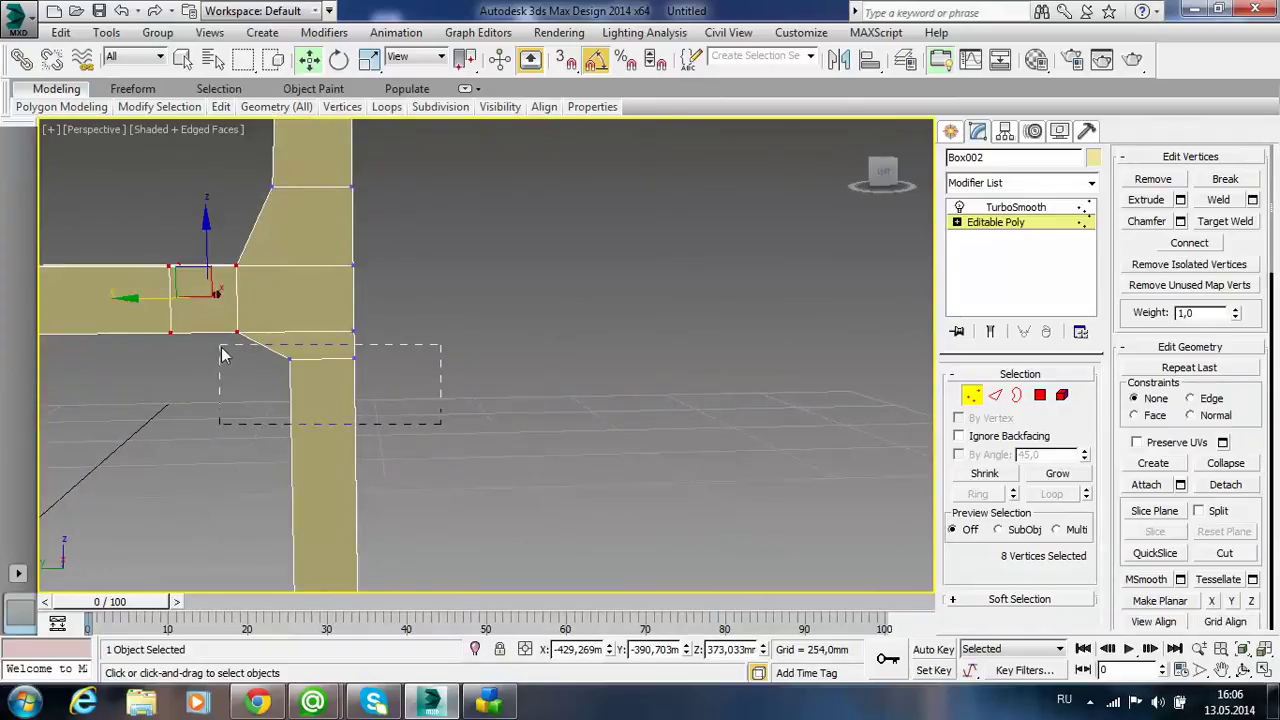
drag(222, 360, 221, 352)
drag(321, 300, 321, 330)
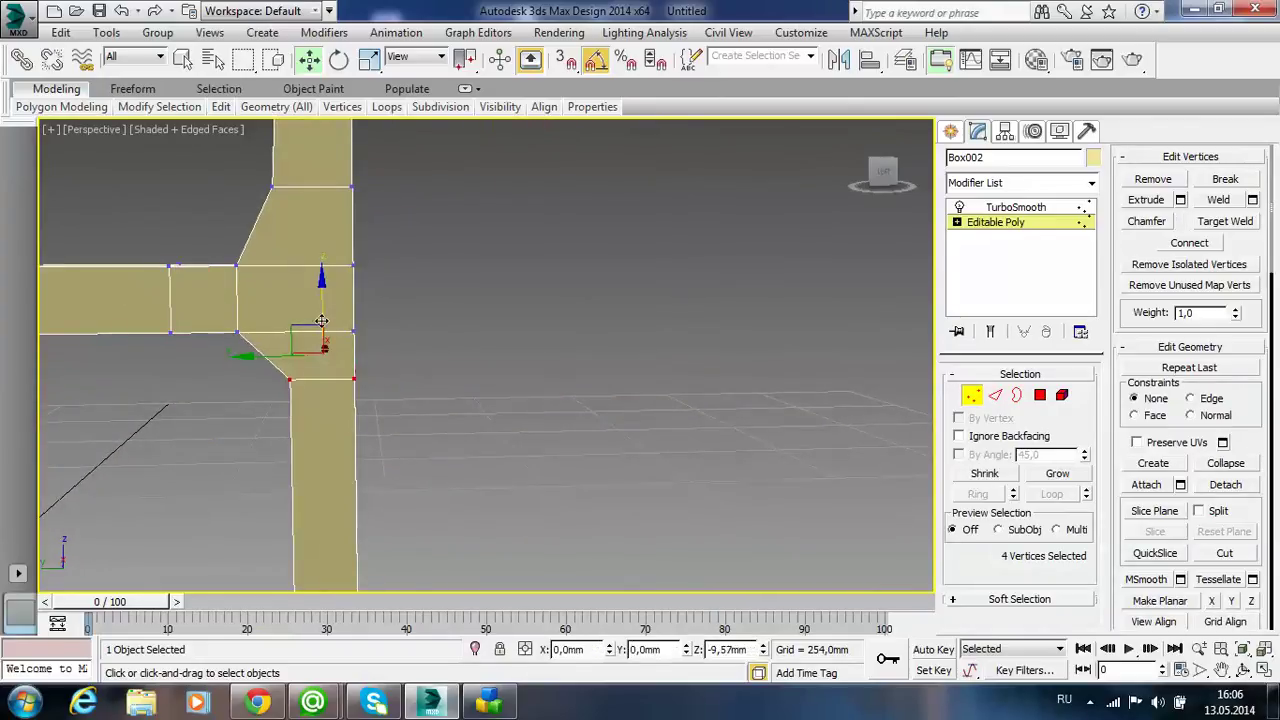
middle_drag(461, 336, 513, 408)
scroll(530, 408, down, 3)
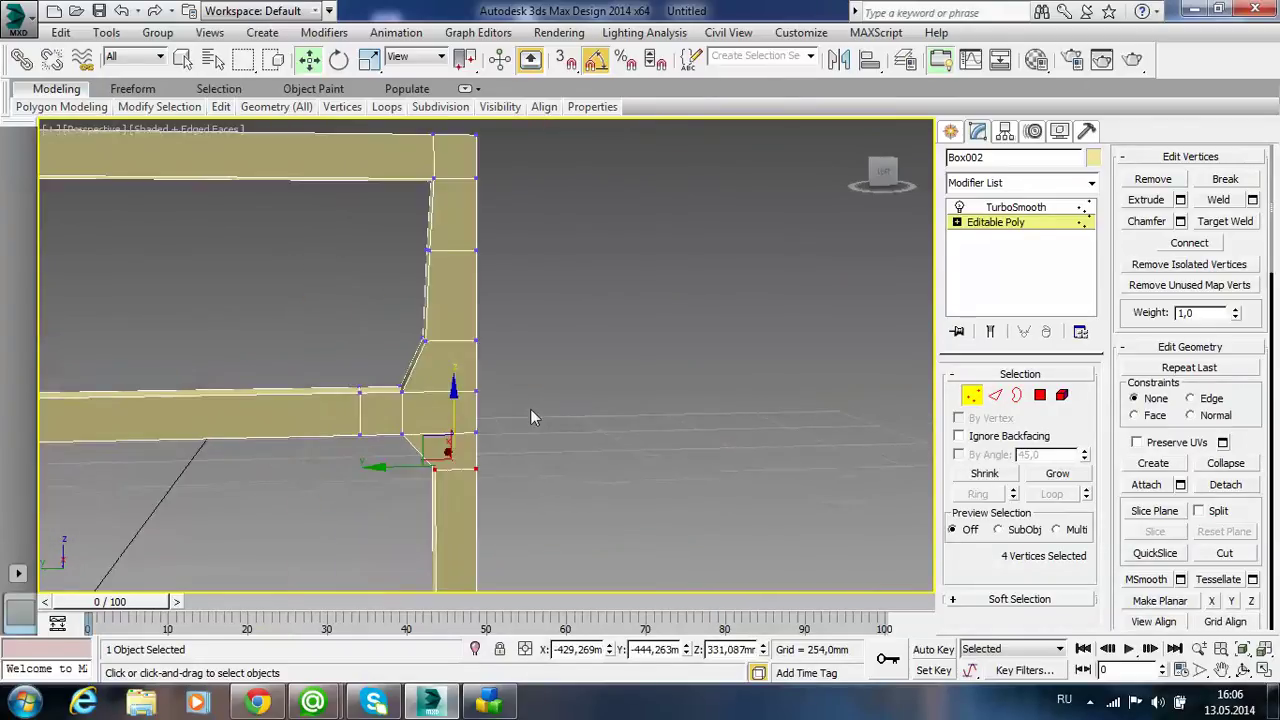
scroll(534, 410, down, 3)
click(1044, 209)
click(608, 320)
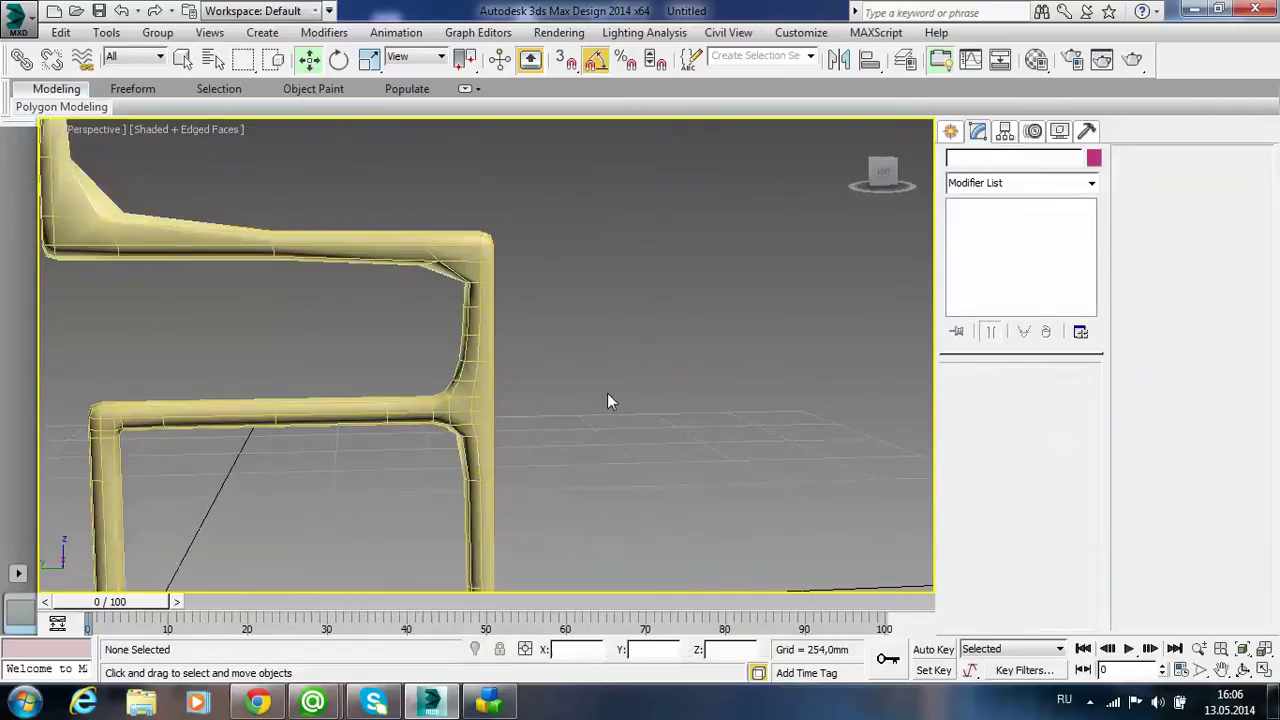
scroll(423, 460, up, 4)
mouse_move(503, 428)
alt+middle_down()
mouse_move(766, 420)
mouse_move(509, 421)
alt+middle_up()
- Move the eight seat-joint vertices left to narrow the joint
click(478, 334)
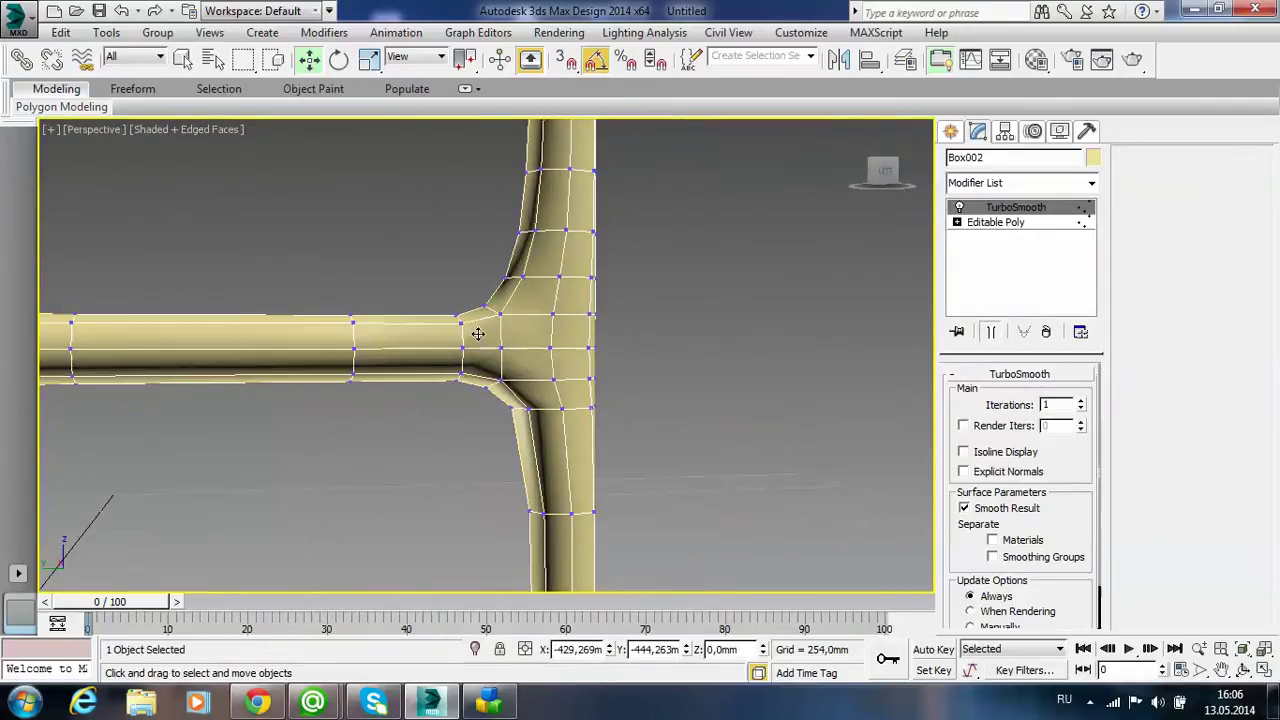
click(1045, 224)
key(1)
alt+middle_drag(600, 400, 682, 436)
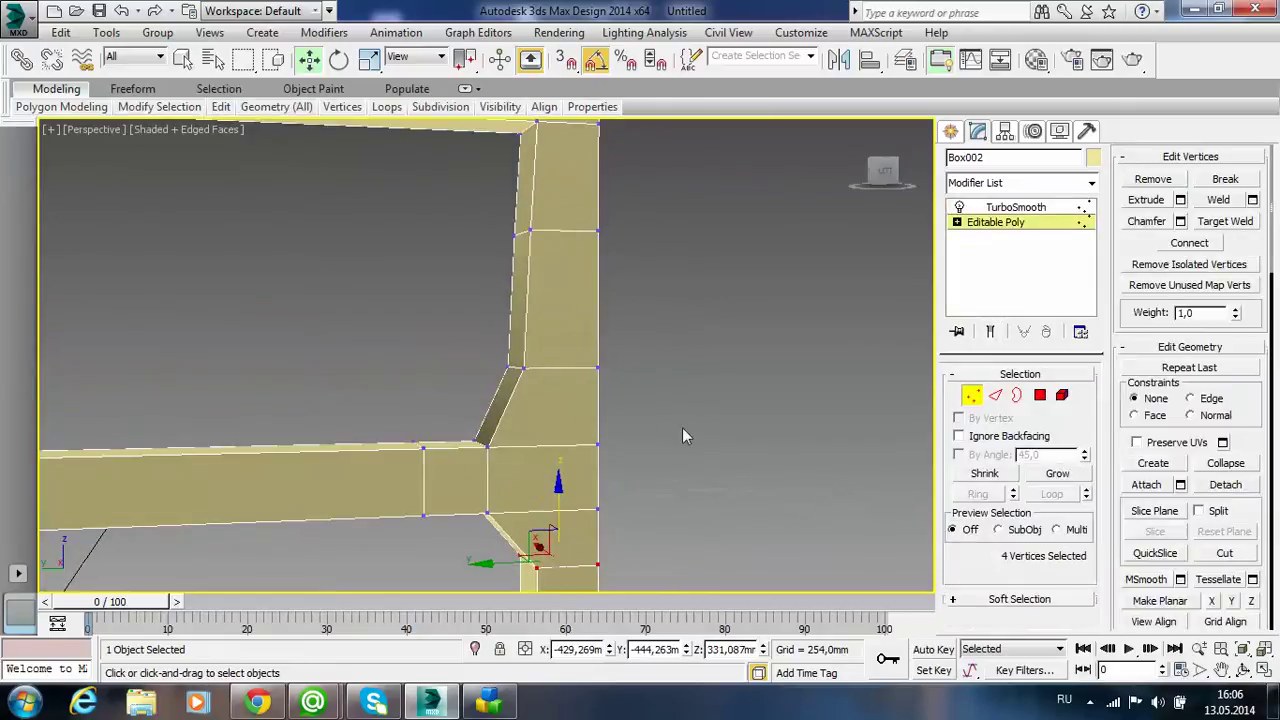
alt+middle_drag(463, 450, 440, 438)
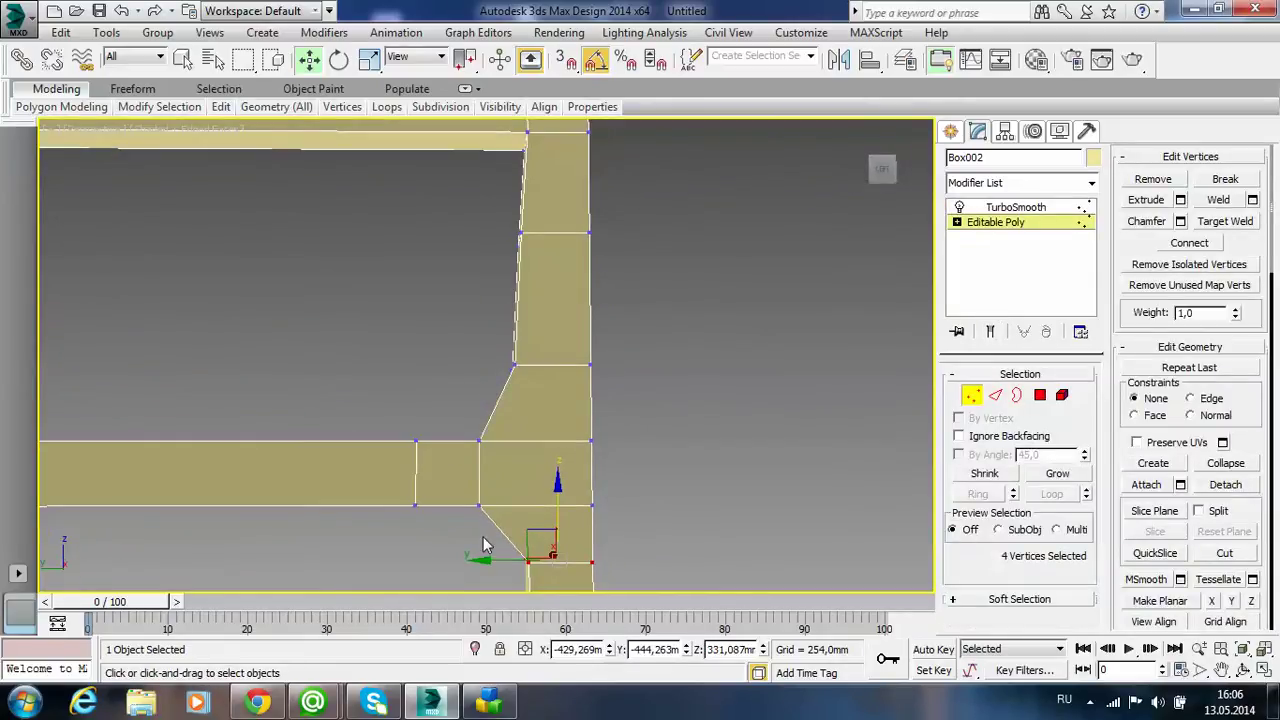
drag(478, 532, 351, 409)
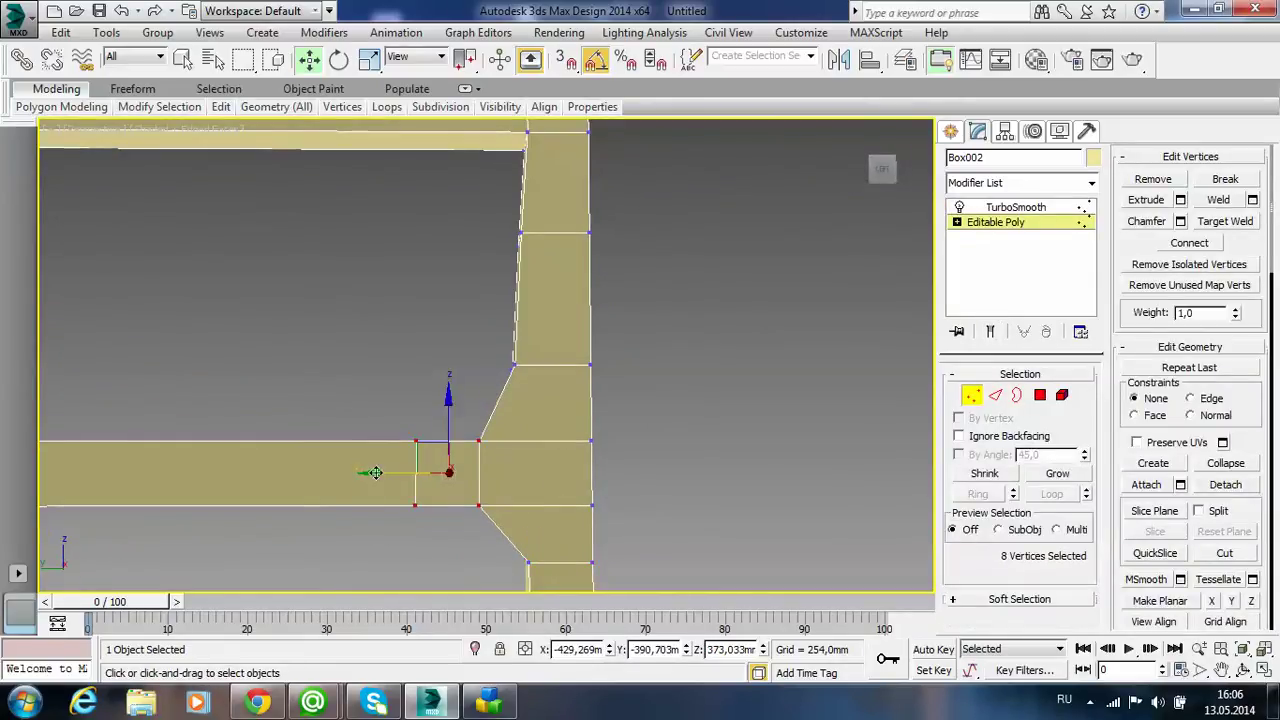
drag(375, 472, 345, 474)
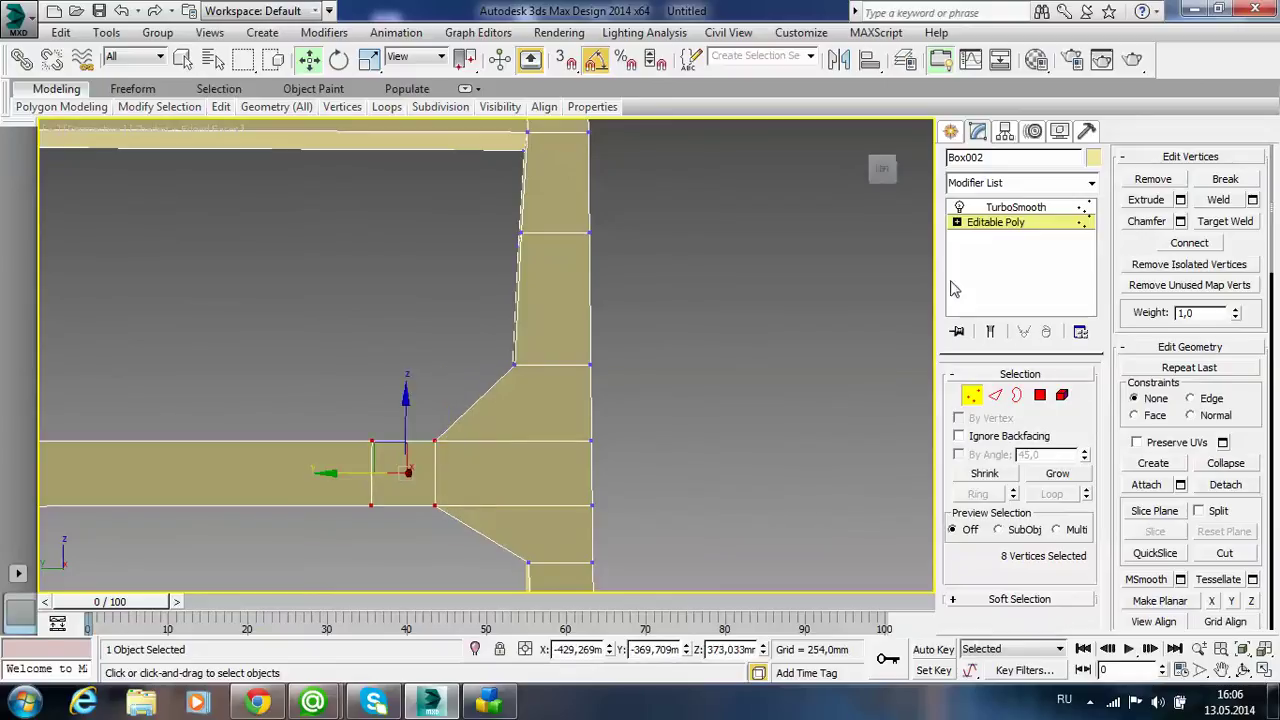
- Drop the four lower corner vertices to about 321 mm and view the smoothed frame
scroll(771, 455, down, 3)
drag(655, 505, 566, 493)
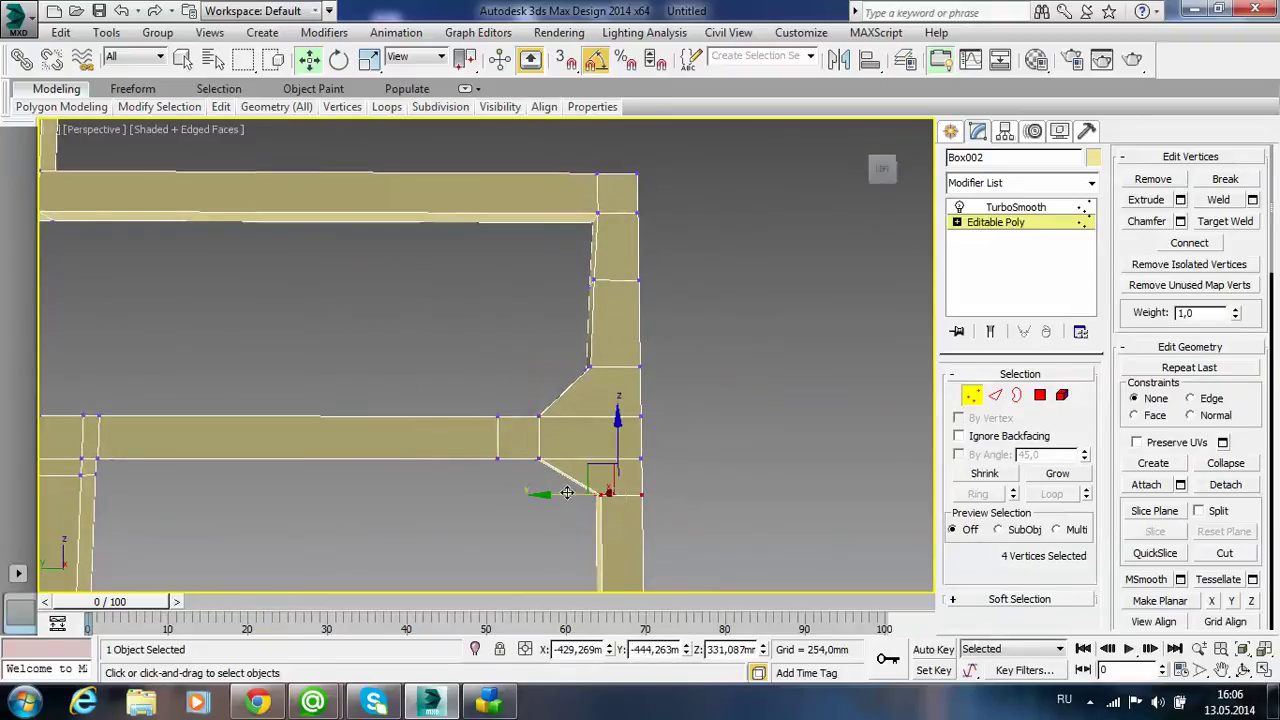
drag(619, 418, 627, 431)
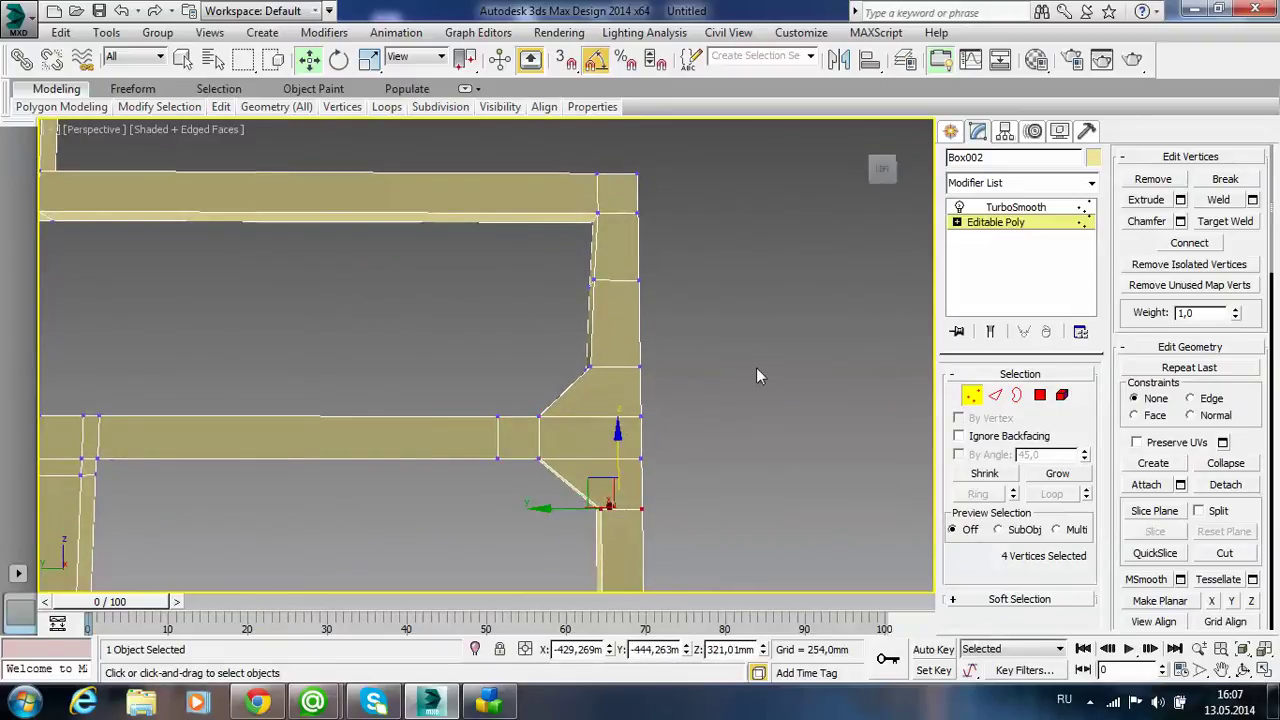
click(1000, 208)
click(780, 342)
mouse_move(777, 356)
alt+middle_down()
mouse_move(710, 485)
mouse_move(731, 406)
mouse_move(731, 427)
mouse_move(562, 447)
alt+middle_up()
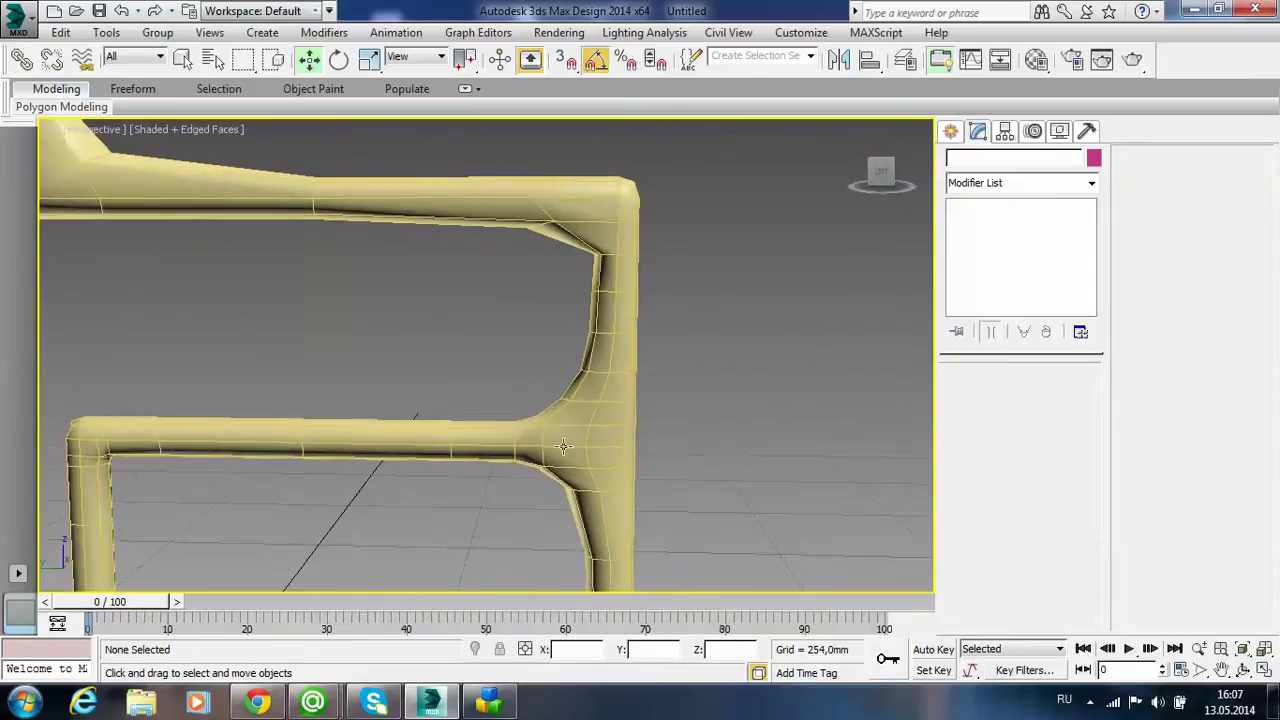
- Set Box002's TurboSmooth Iterations to 2 and orbit around the denser frame
click(562, 447)
click(1081, 401)
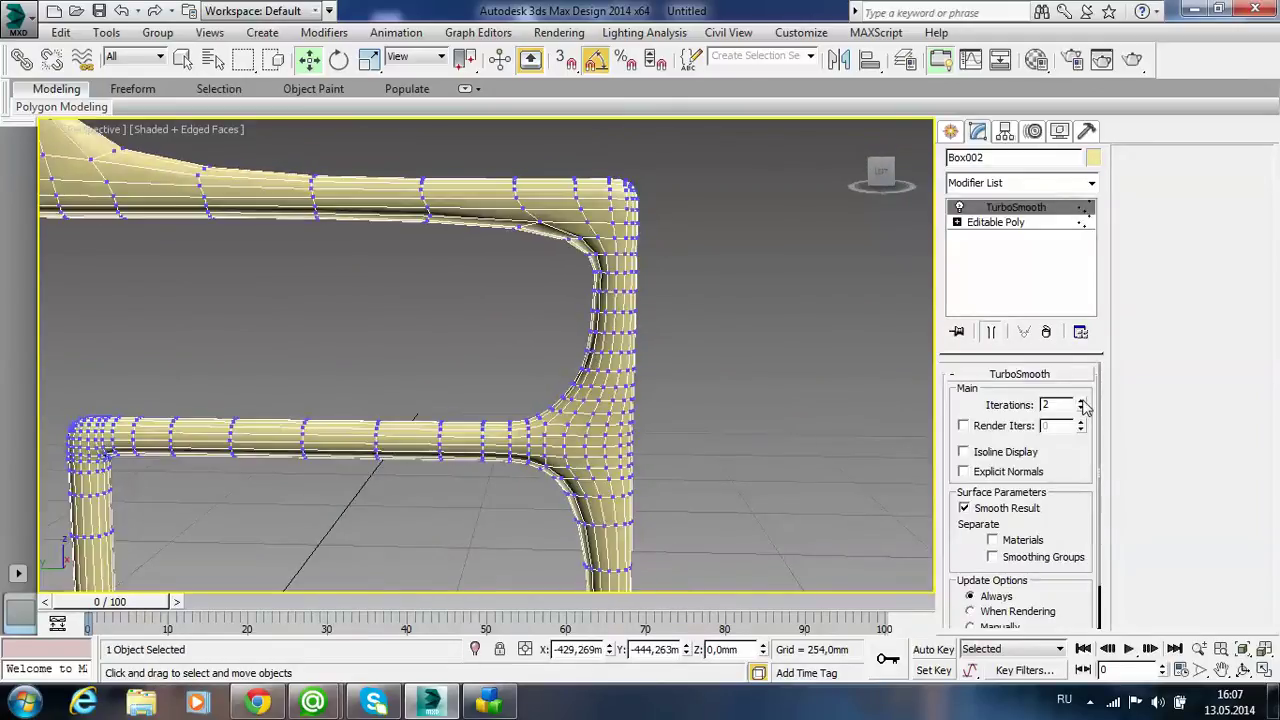
click(827, 438)
mouse_move(668, 481)
alt+middle_down()
mouse_move(1032, 474)
mouse_move(988, 421)
mouse_move(967, 356)
alt+middle_up()
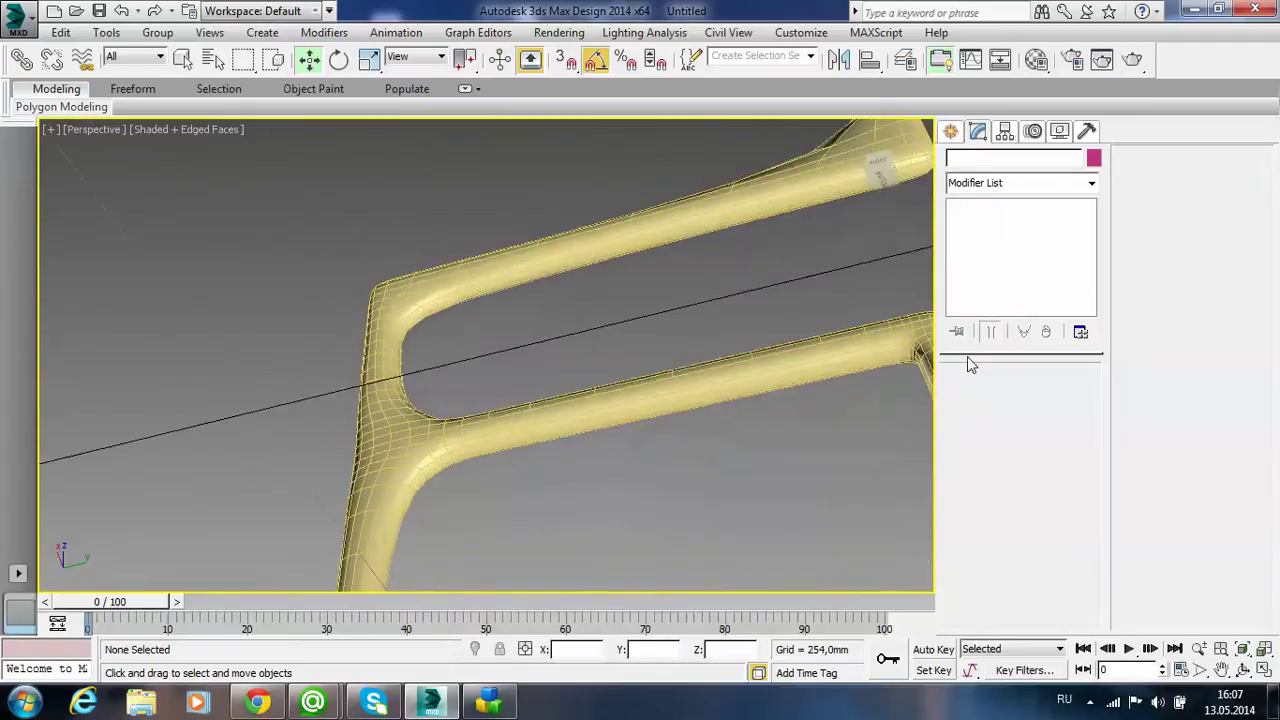
mouse_move(697, 478)
alt+middle_down()
mouse_move(640, 451)
mouse_move(471, 505)
mouse_move(429, 543)
mouse_move(577, 493)
alt+middle_up()
scroll(577, 493, down, 3)
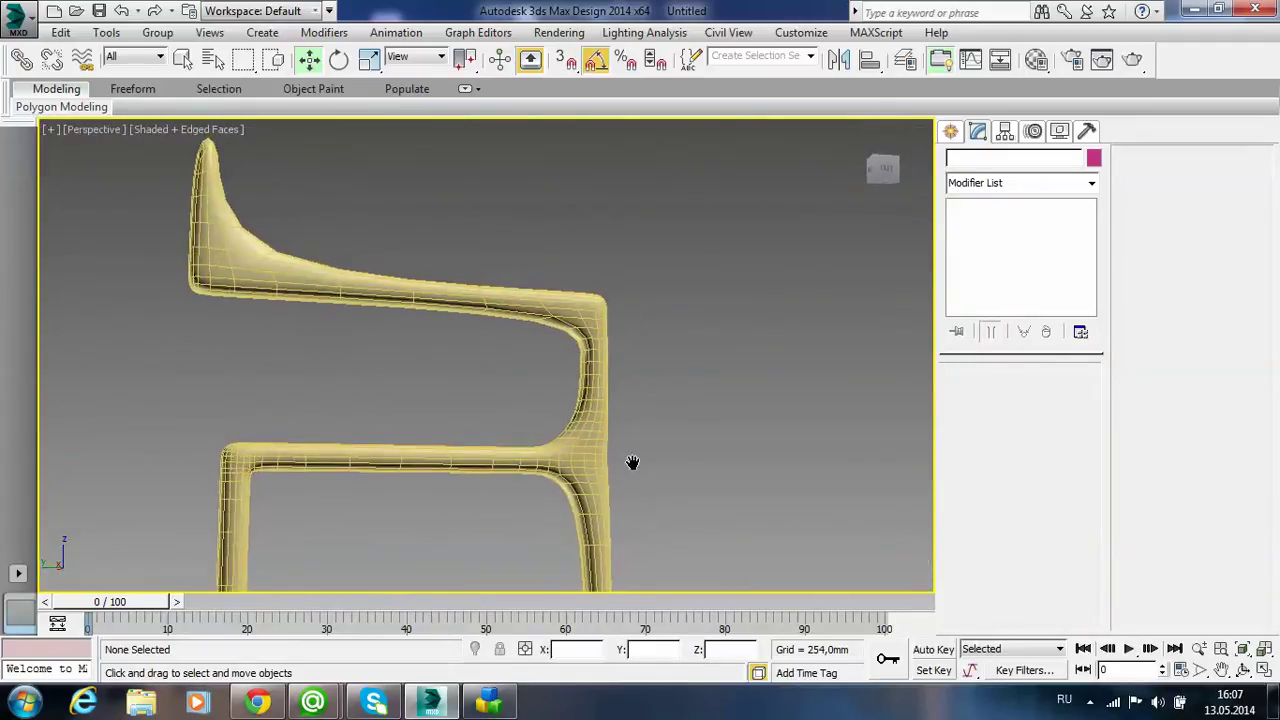
scroll(634, 463, down, 2)
scroll(614, 492, up, 5)
click(598, 457)
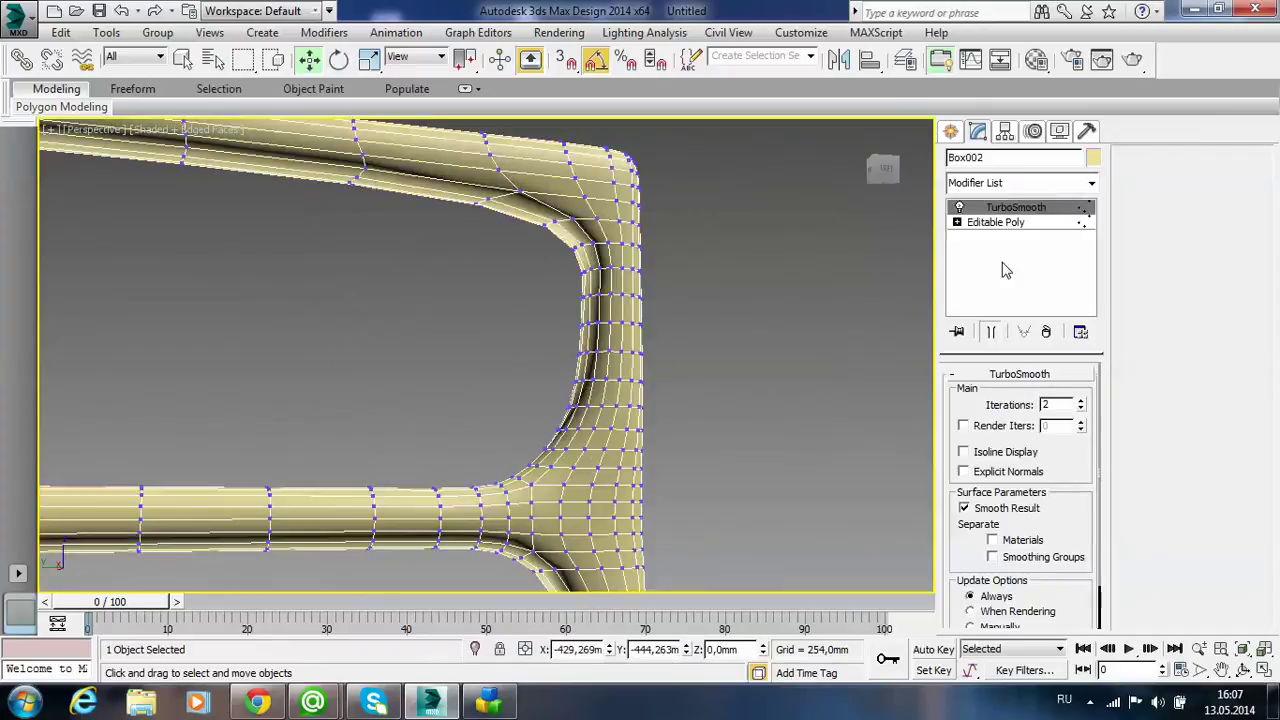
- Return to the poly cage at the armrest corner and check the reference chair photo
click(999, 223)
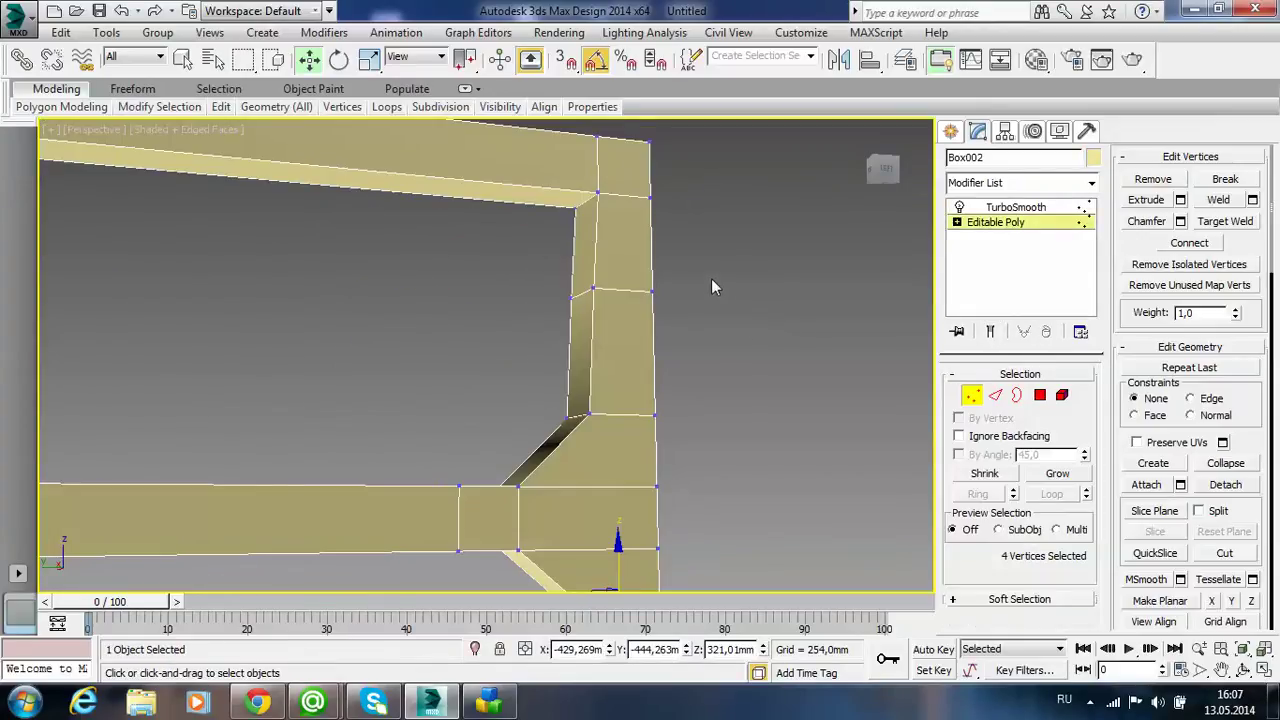
alt+middle_drag(711, 278, 670, 342)
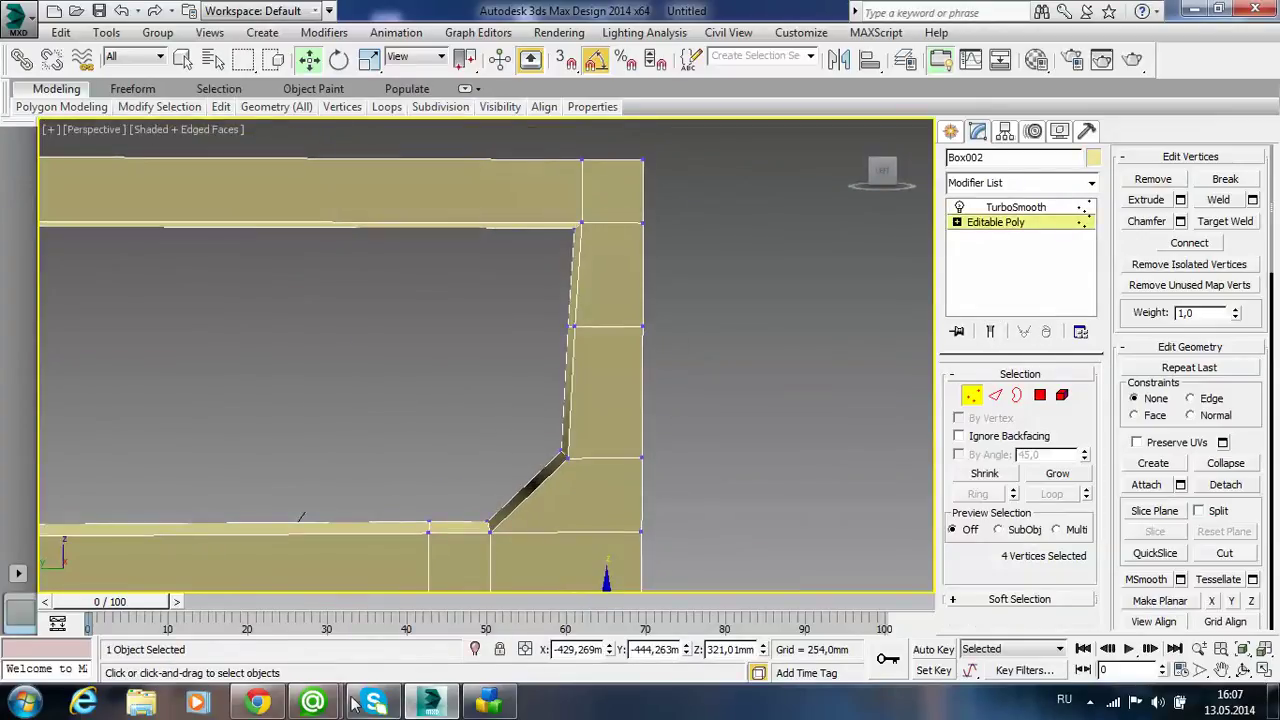
click(266, 706)
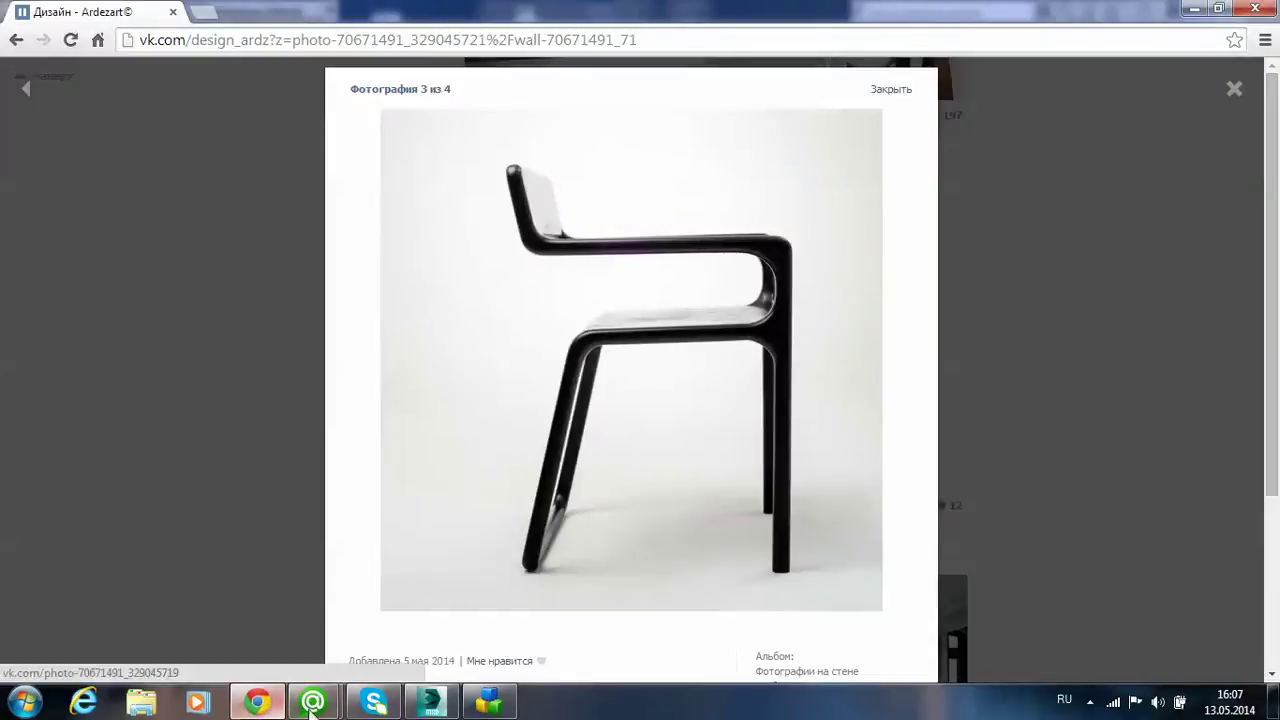
mouse_move(430, 703)
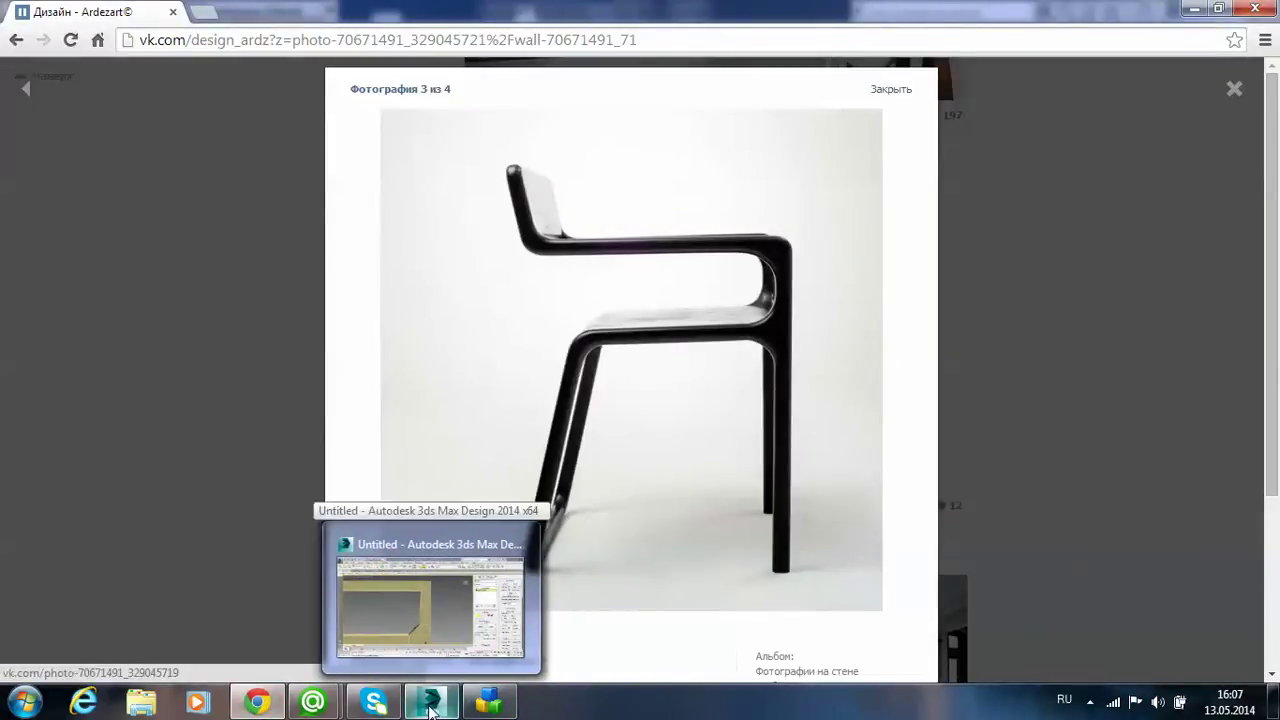
click(430, 706)
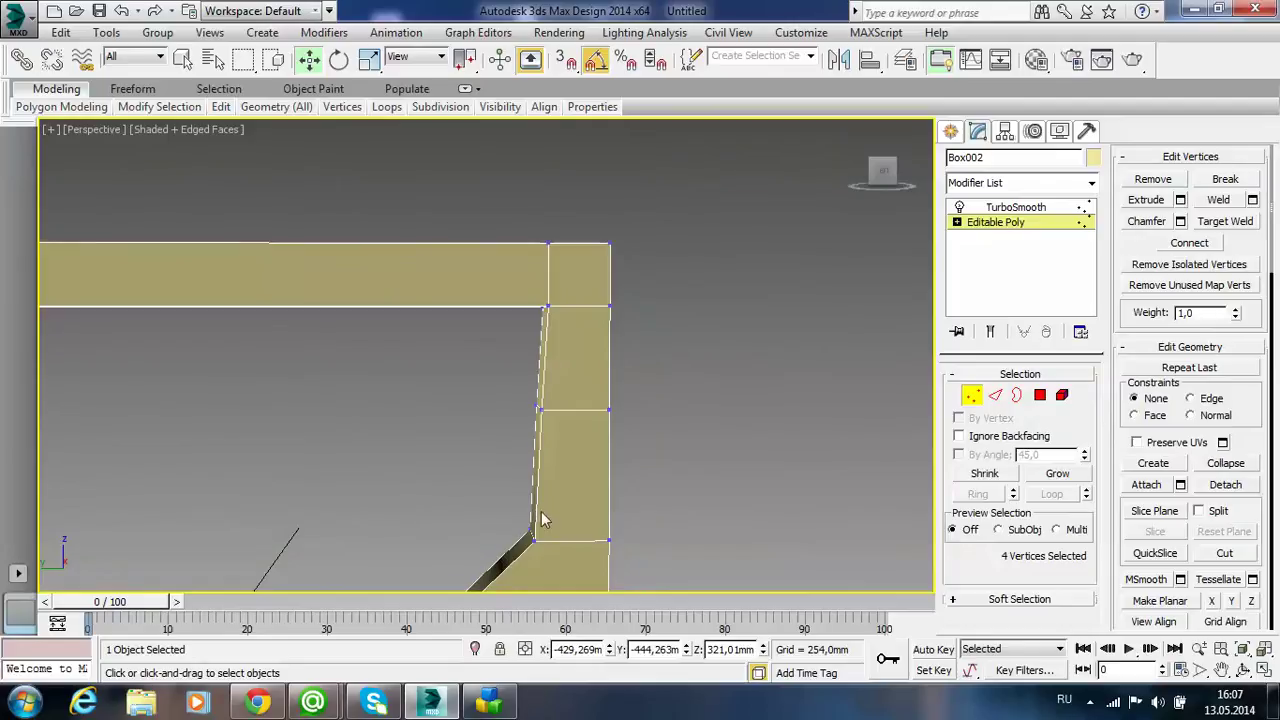
- Connect the armrest rail edges with 2 segments and shift the new loop vertices along Y
click(995, 395)
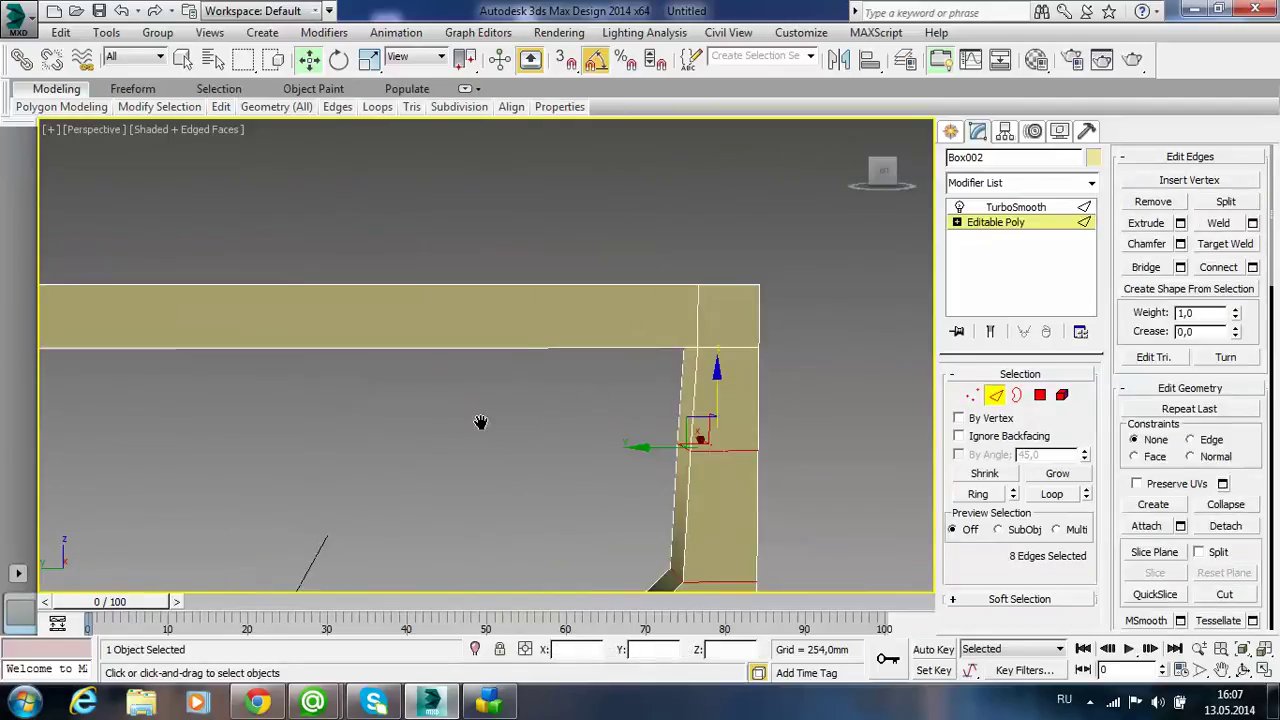
middle_drag(338, 382, 434, 364)
scroll(580, 398, down, 2)
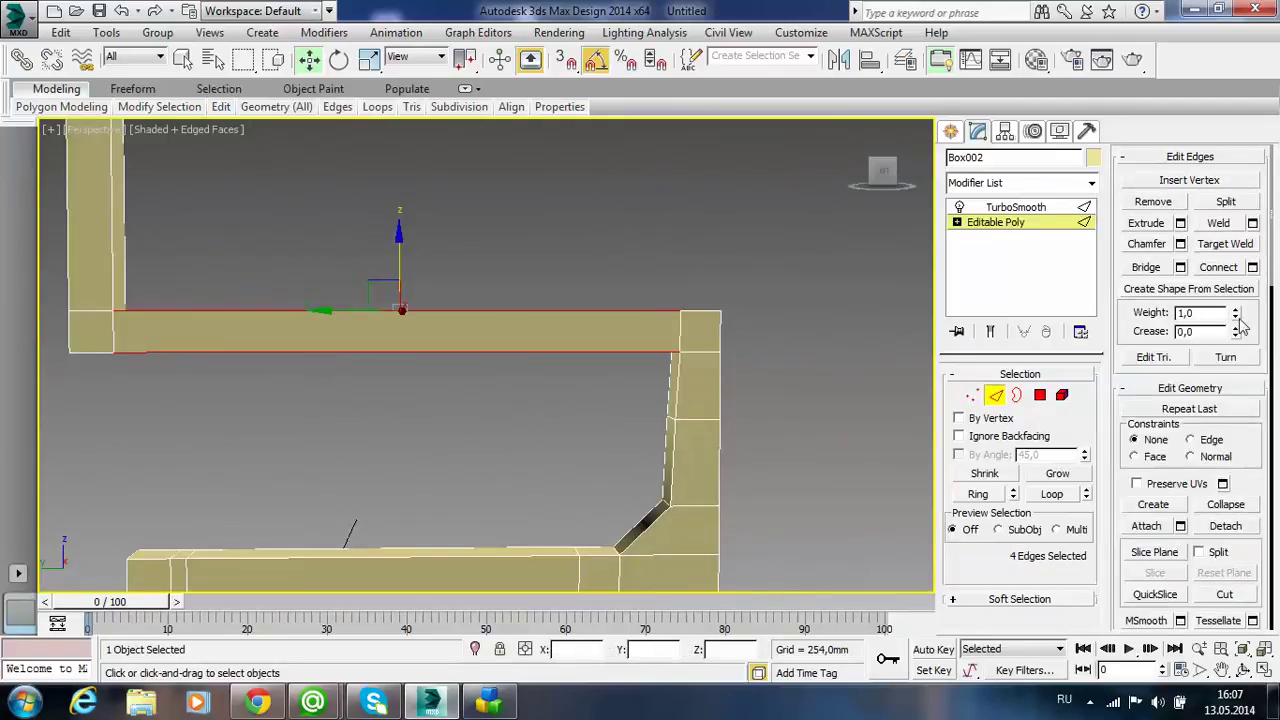
click(1252, 267)
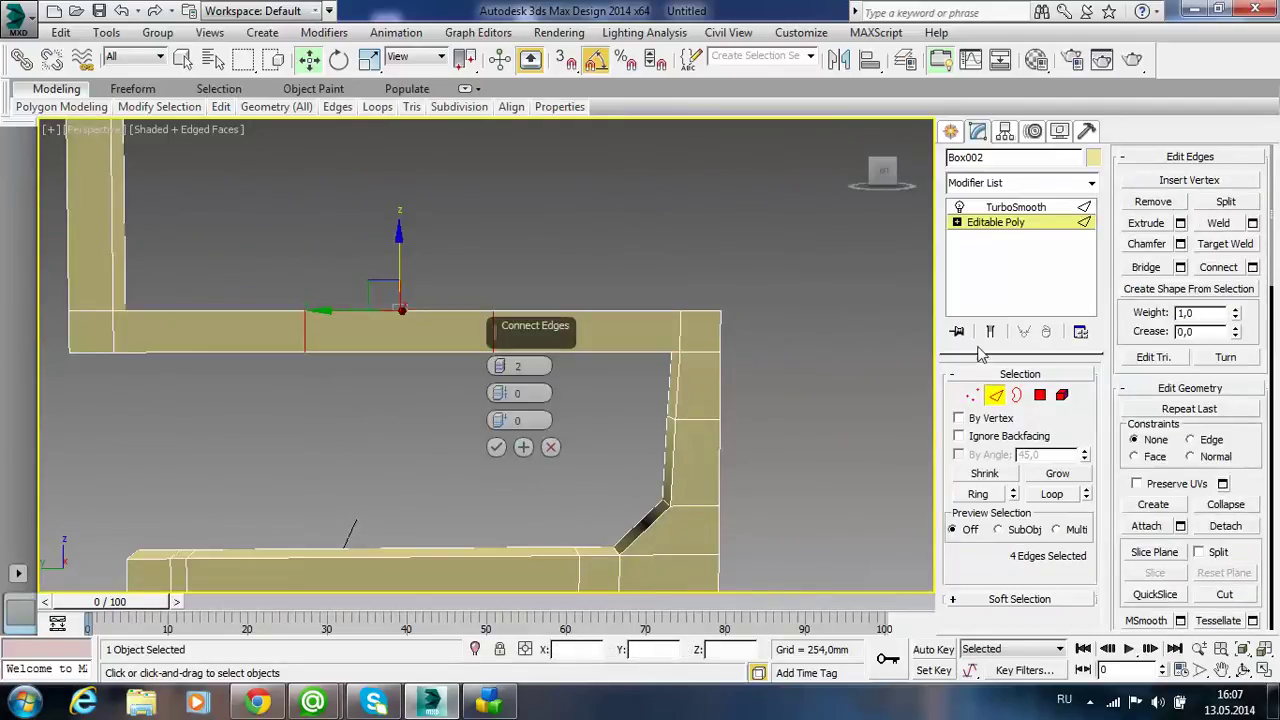
click(497, 447)
click(972, 396)
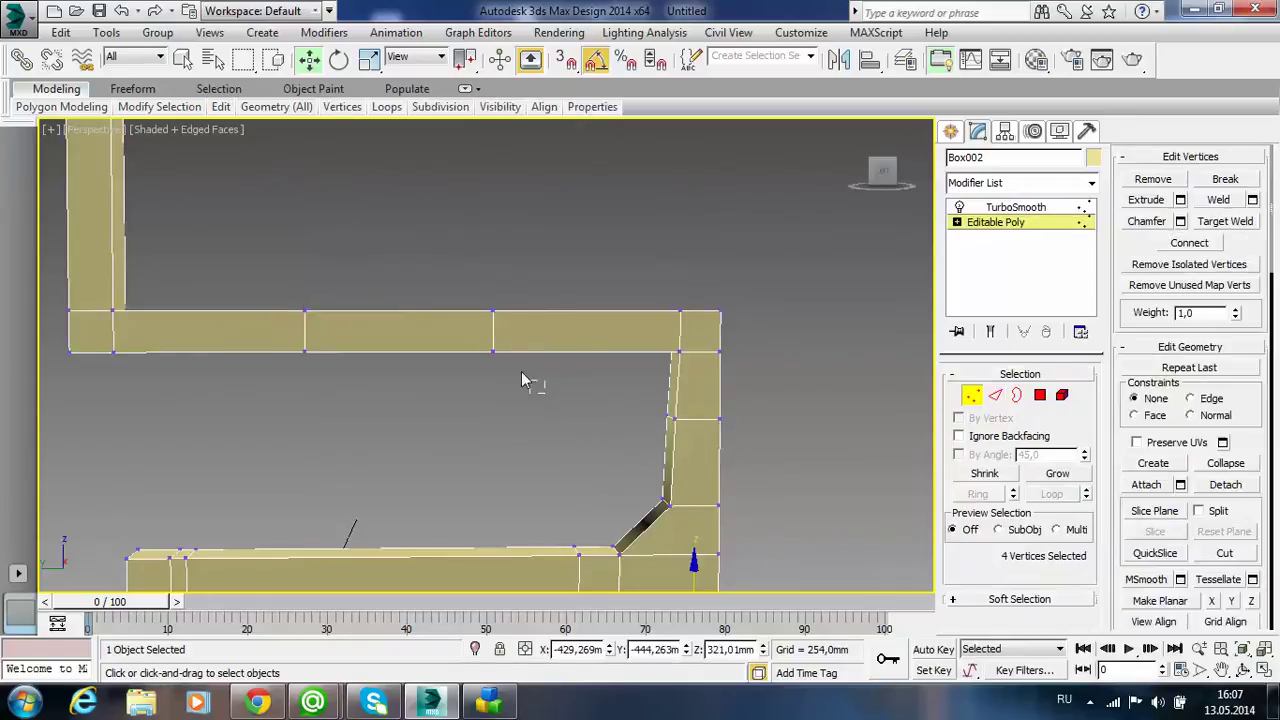
drag(430, 332, 571, 346)
mouse_move(571, 348)
middle_down()
mouse_move(574, 387)
mouse_move(497, 389)
middle_up()
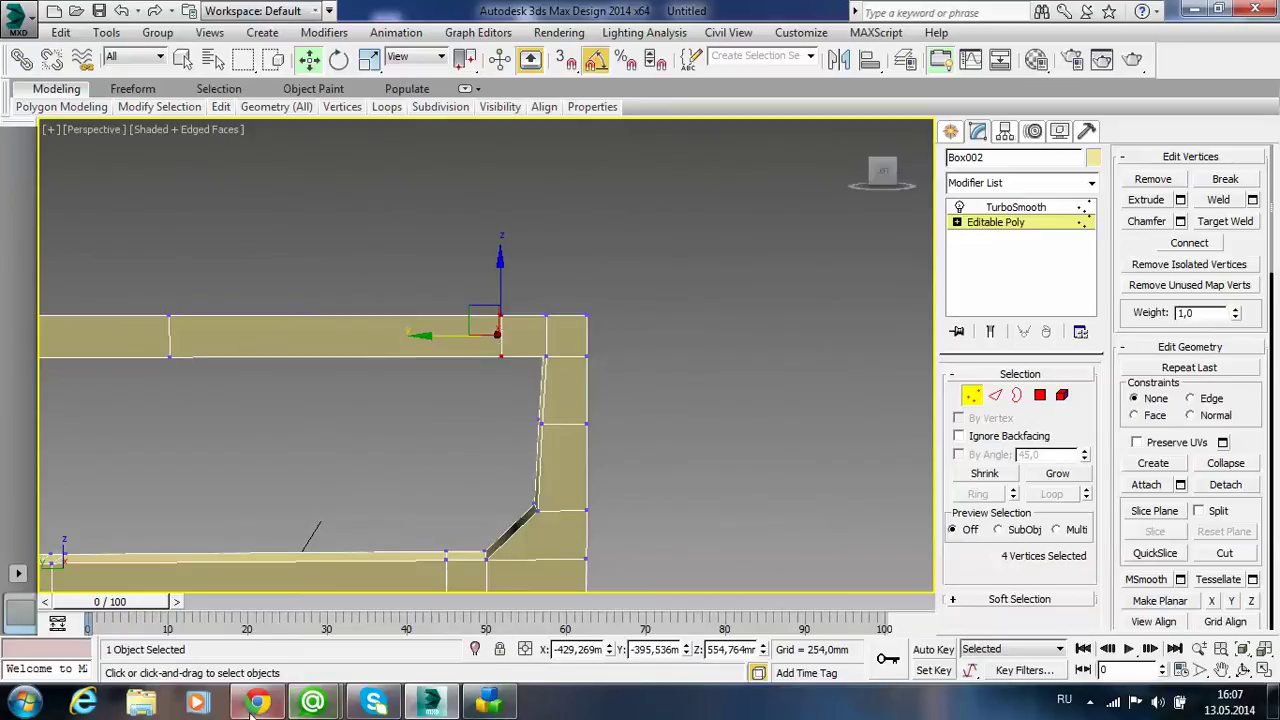
mouse_move(257, 703)
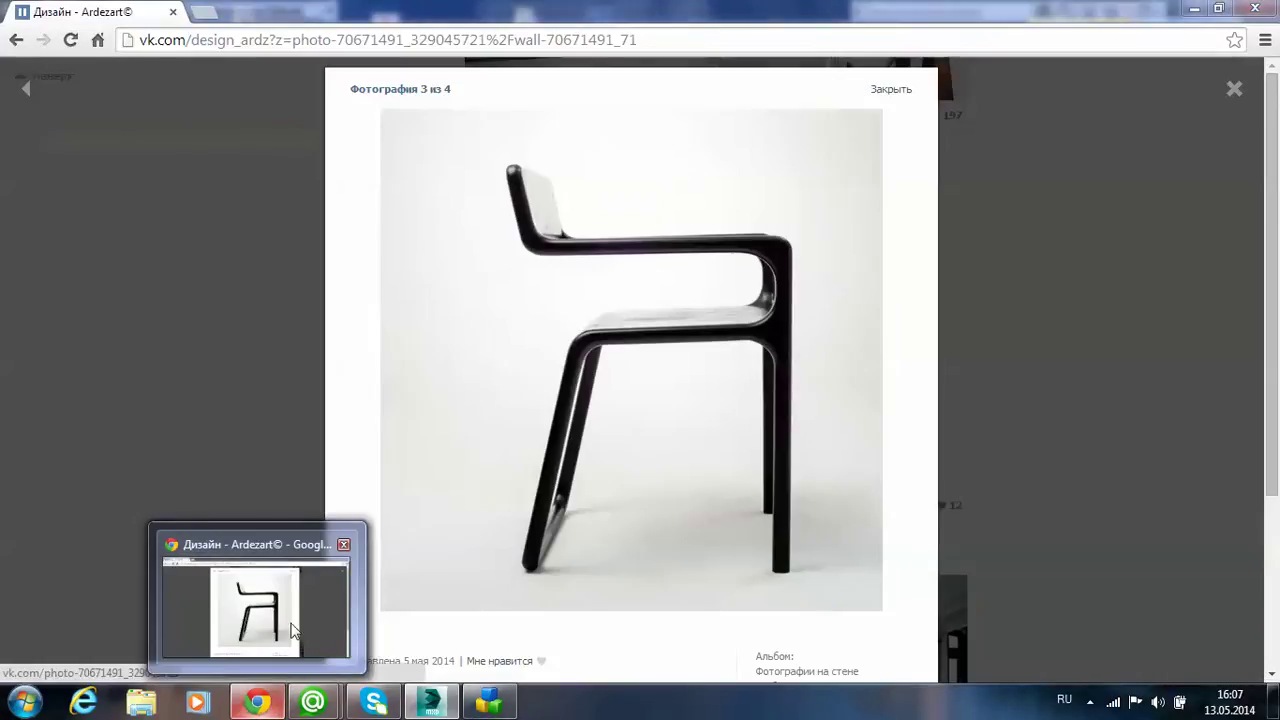
- After checking the reference photo, shift the new vertex loop left and lower two inner-corner vertices
click(256, 605)
key(alt+Tab)
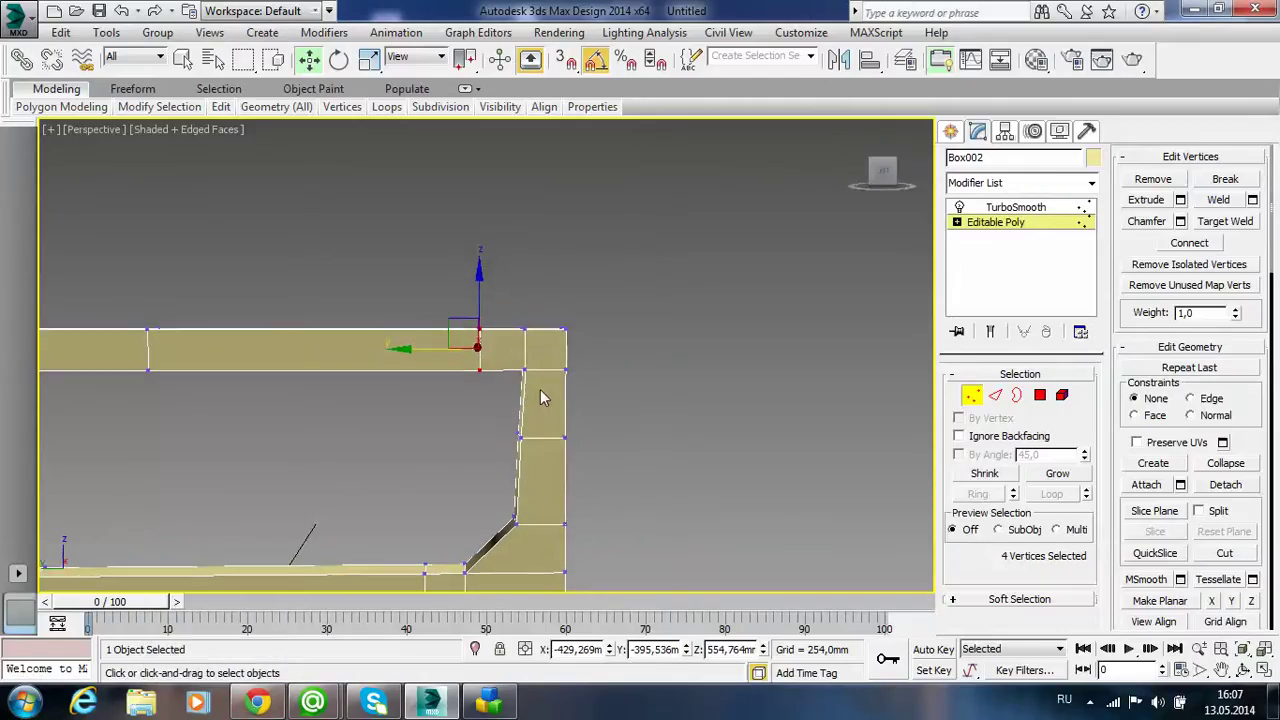
ctrl+drag(545, 405, 505, 315)
drag(443, 348, 431, 350)
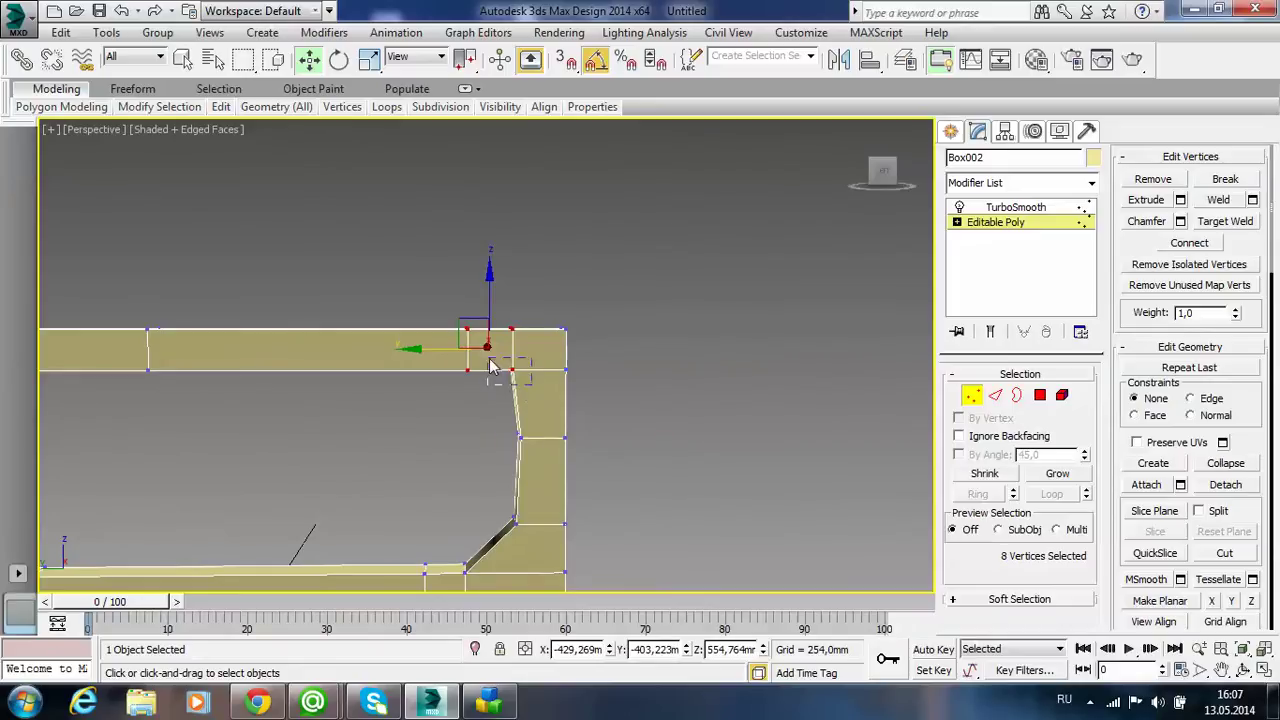
drag(490, 362, 491, 360)
drag(511, 309, 511, 326)
- Preview the TurboSmoothed armrest corner from a closer orbit
click(1010, 208)
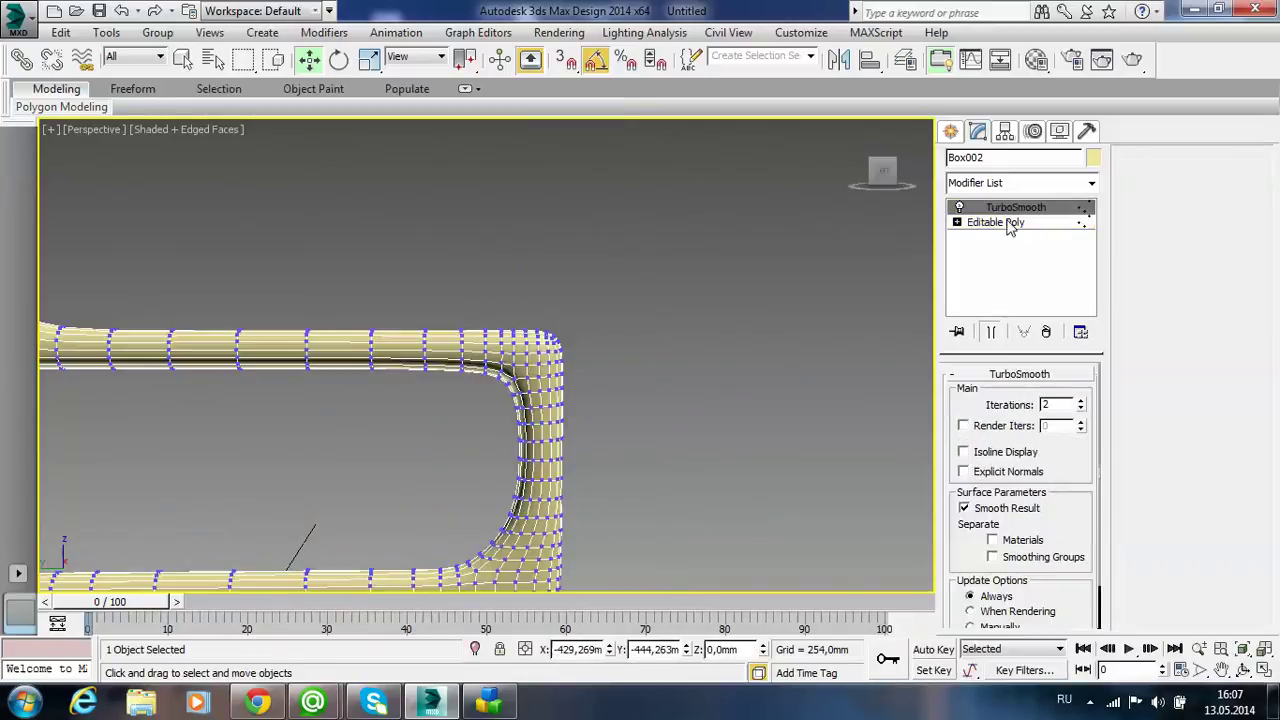
click(756, 389)
mouse_move(595, 475)
alt+middle_down()
mouse_move(680, 440)
mouse_move(639, 373)
mouse_move(639, 443)
alt+middle_up()
scroll(734, 454, up, 5)
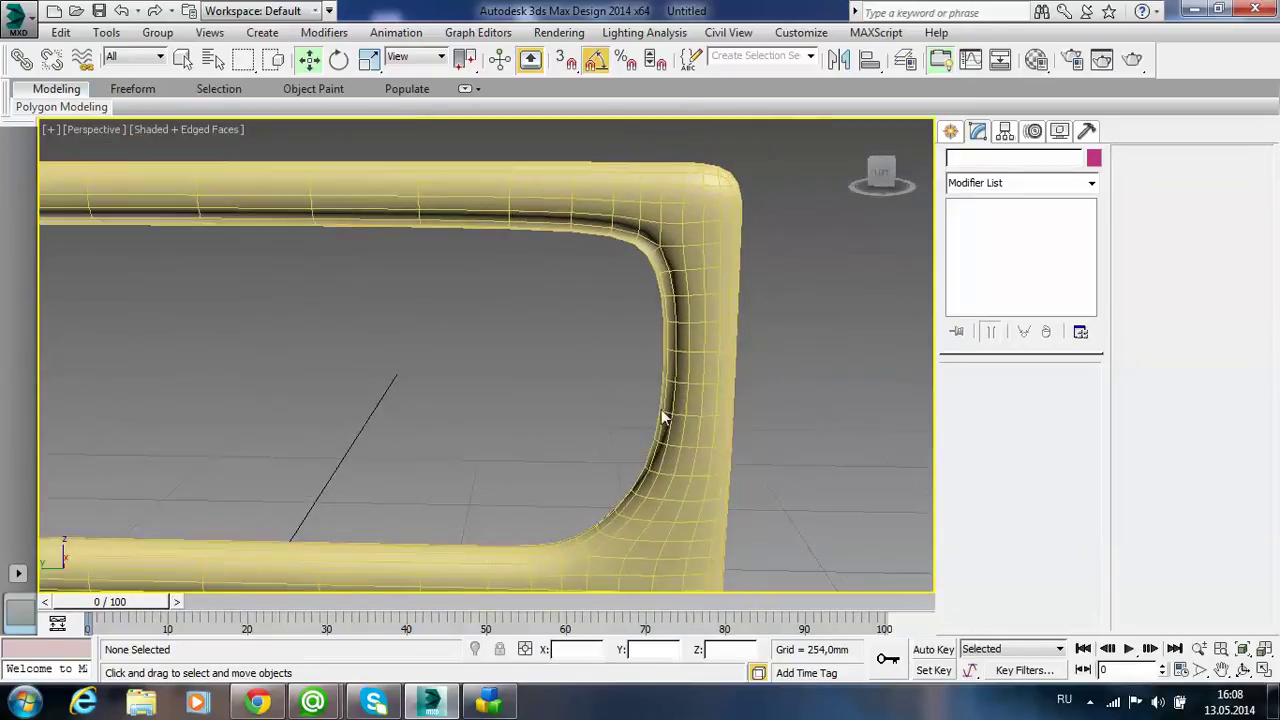
- Nudge the two inner-corner vertices slightly inward and review the whole smoothed side frame
click(665, 418)
click(995, 222)
key(1)
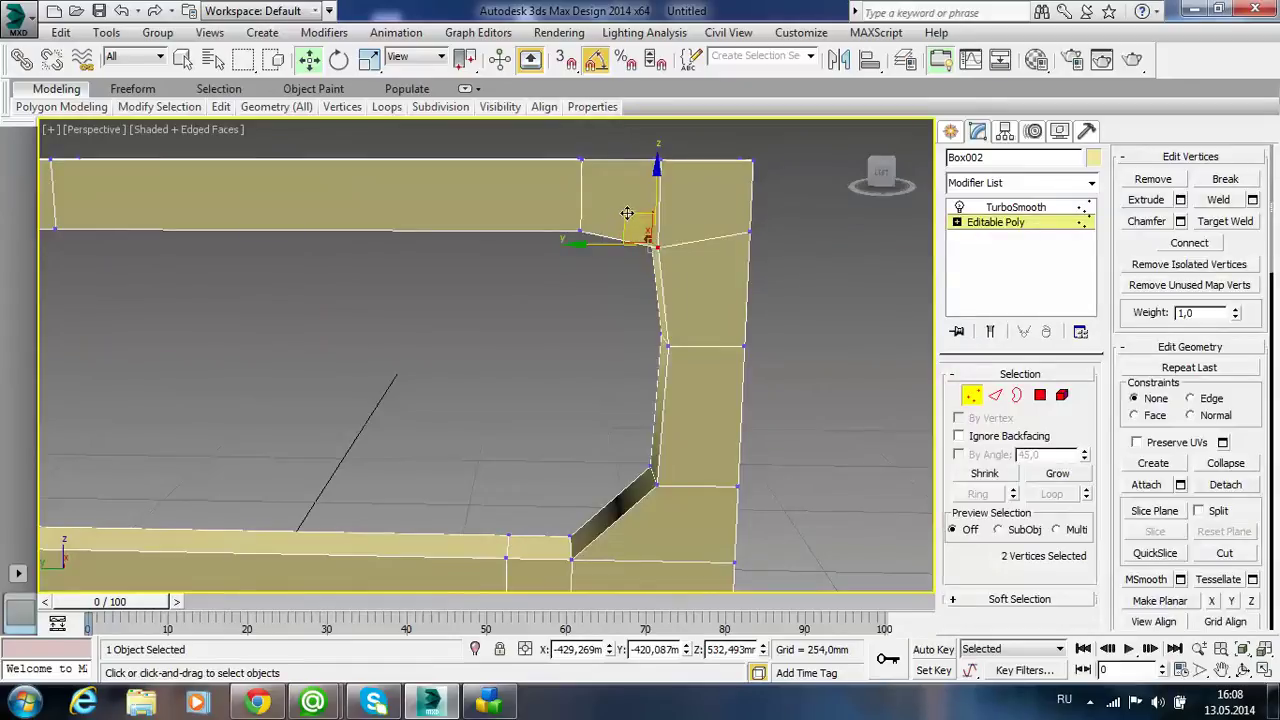
drag(626, 214, 632, 222)
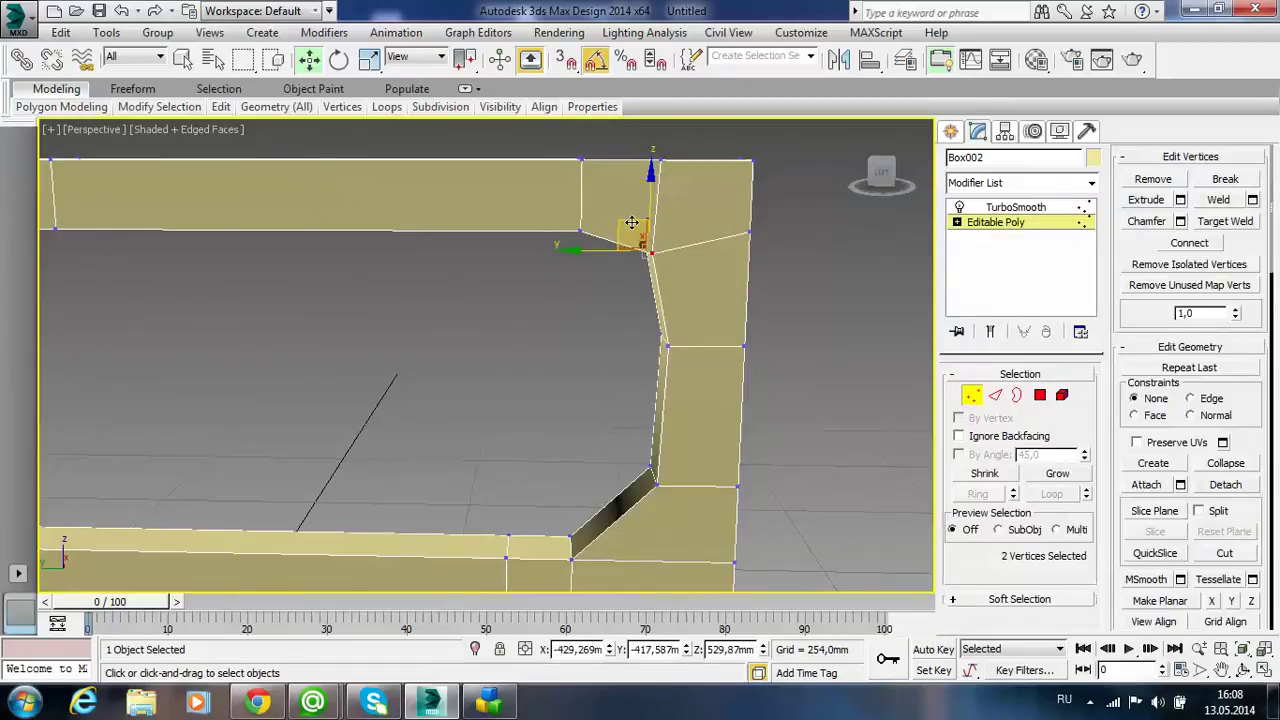
click(1013, 208)
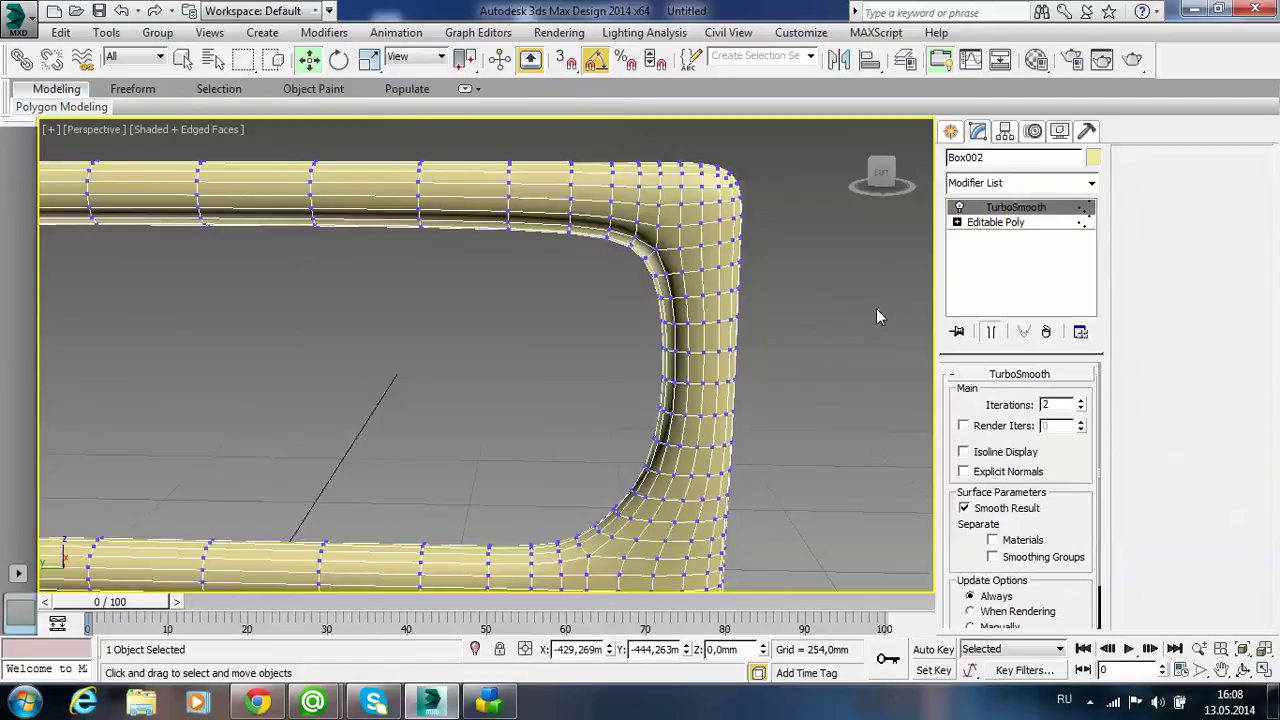
click(821, 377)
mouse_move(821, 377)
alt+middle_down()
mouse_move(694, 374)
mouse_move(668, 495)
mouse_move(862, 490)
mouse_move(703, 506)
alt+middle_up()
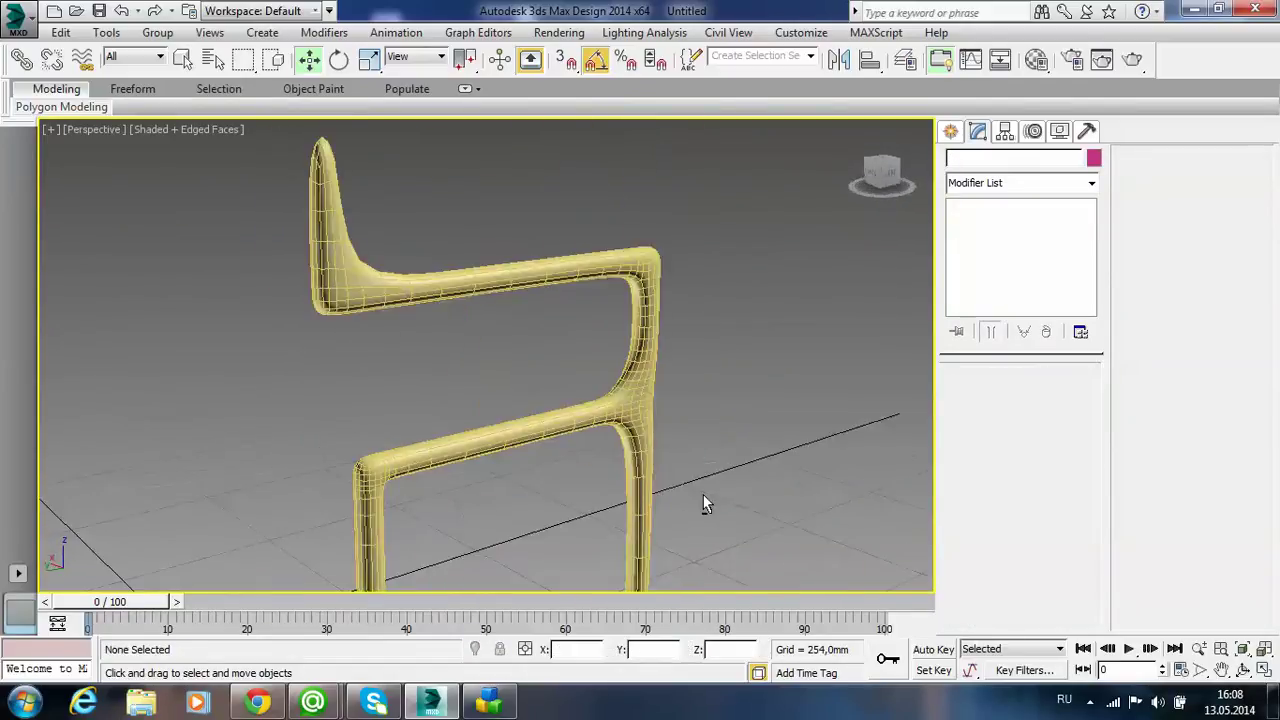
- Bring the view closer to the chair frame and return to its Editable Poly level
scroll(697, 503, down, 3)
scroll(624, 404, up, 2)
scroll(624, 400, up, 3)
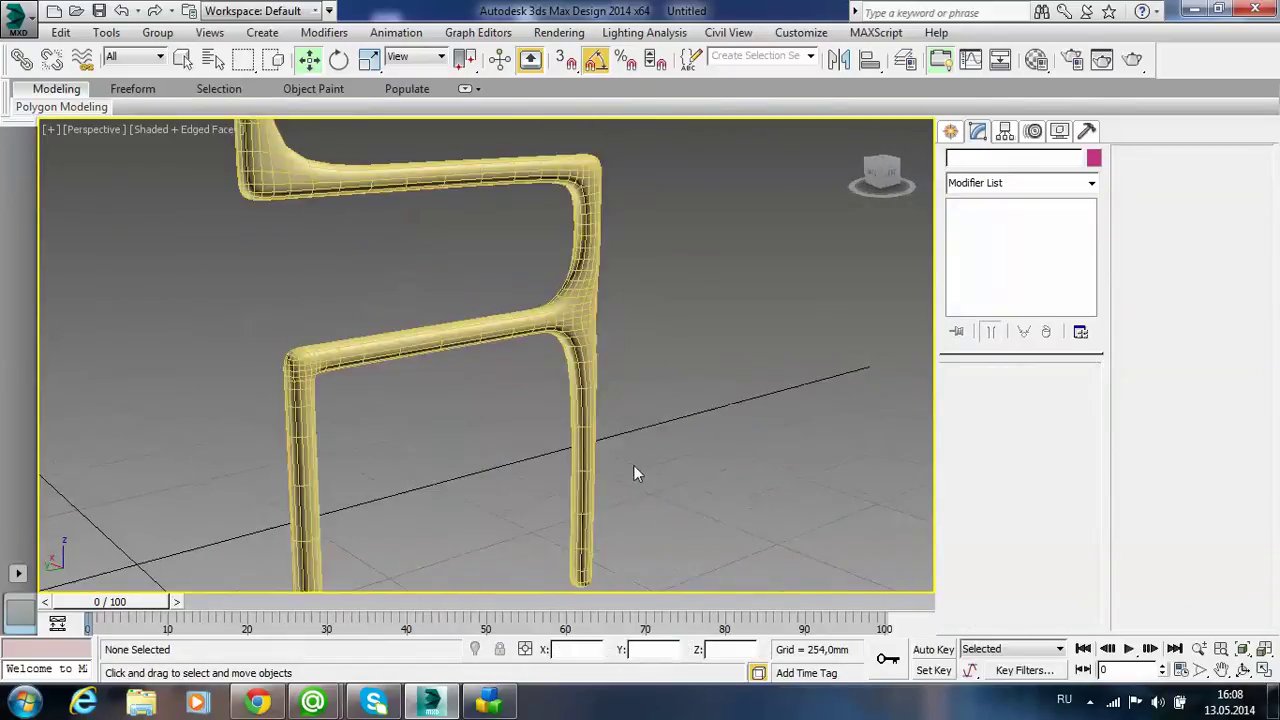
mouse_move(634, 471)
alt+middle_down()
mouse_move(634, 317)
mouse_move(634, 394)
mouse_move(642, 368)
mouse_move(529, 363)
mouse_move(603, 363)
mouse_move(586, 434)
mouse_move(560, 470)
alt+middle_up()
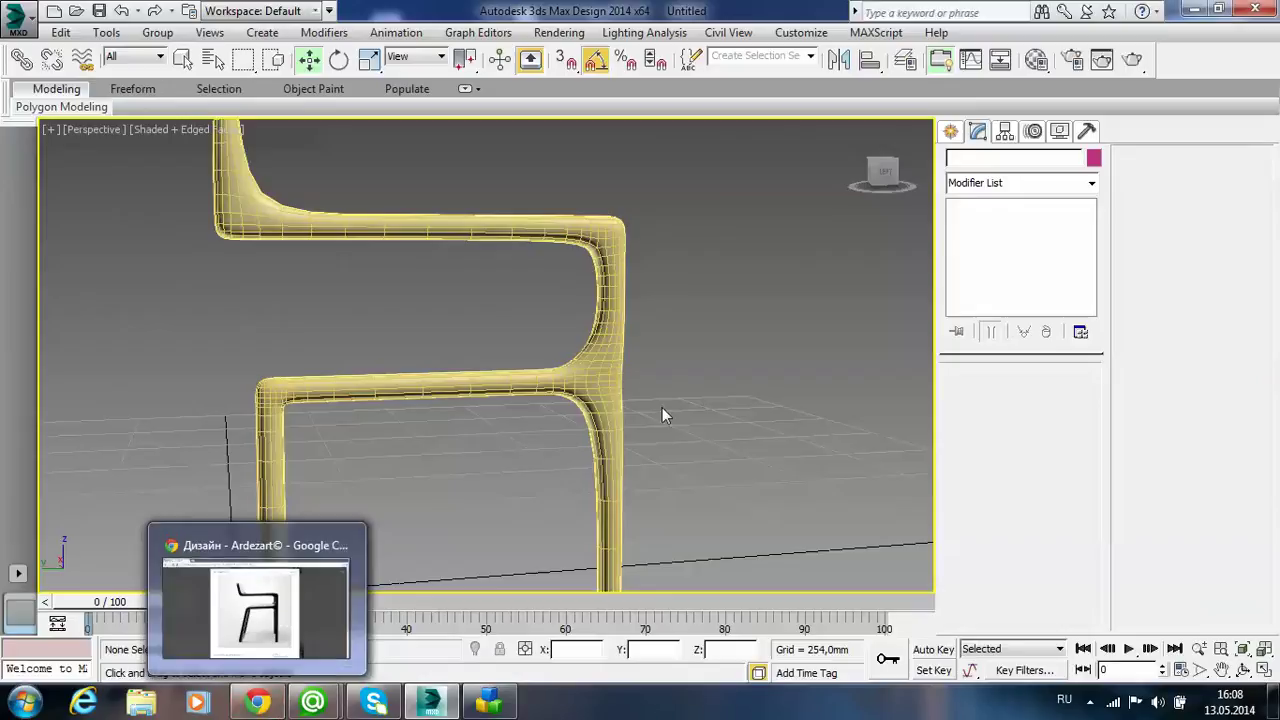
alt+middle_drag(662, 407, 645, 402)
click(608, 295)
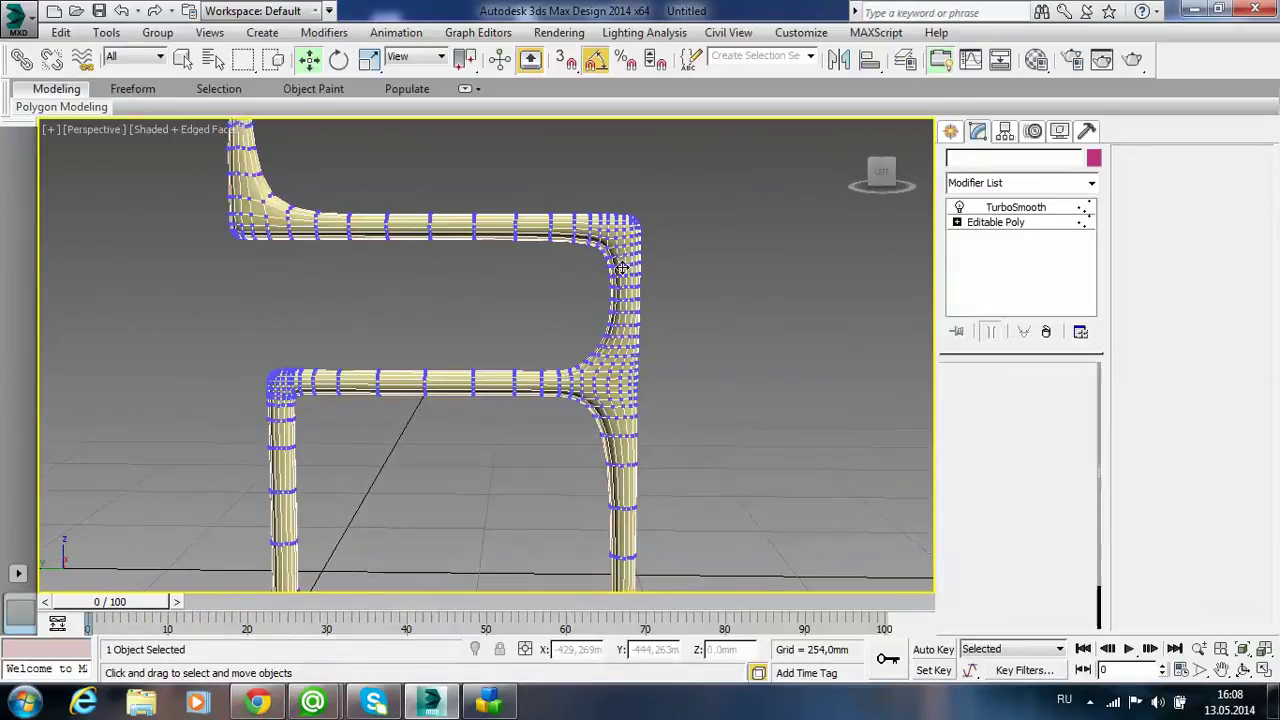
click(995, 222)
- Pull the armrest inner-corner vertices back to about Y -357.5 mm, then show four viewports with Left active
scroll(735, 279, up, 2)
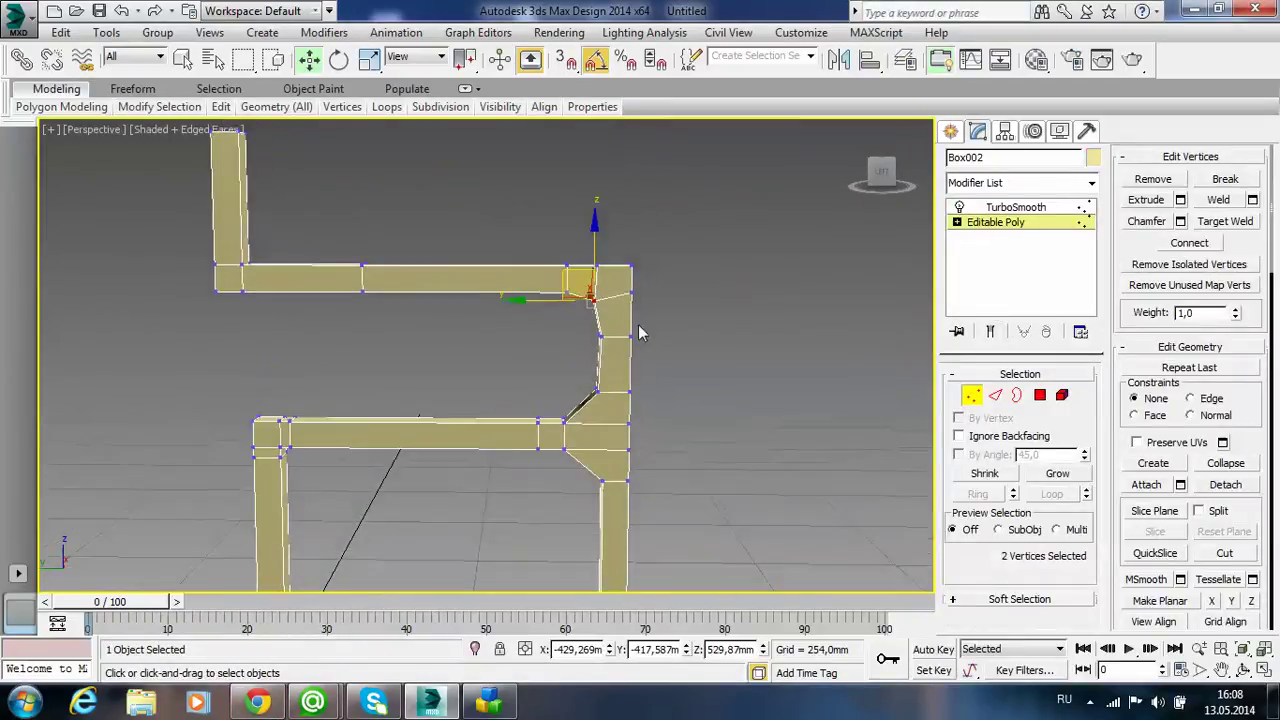
scroll(735, 279, up, 2)
ctrl+drag(414, 246, 553, 314)
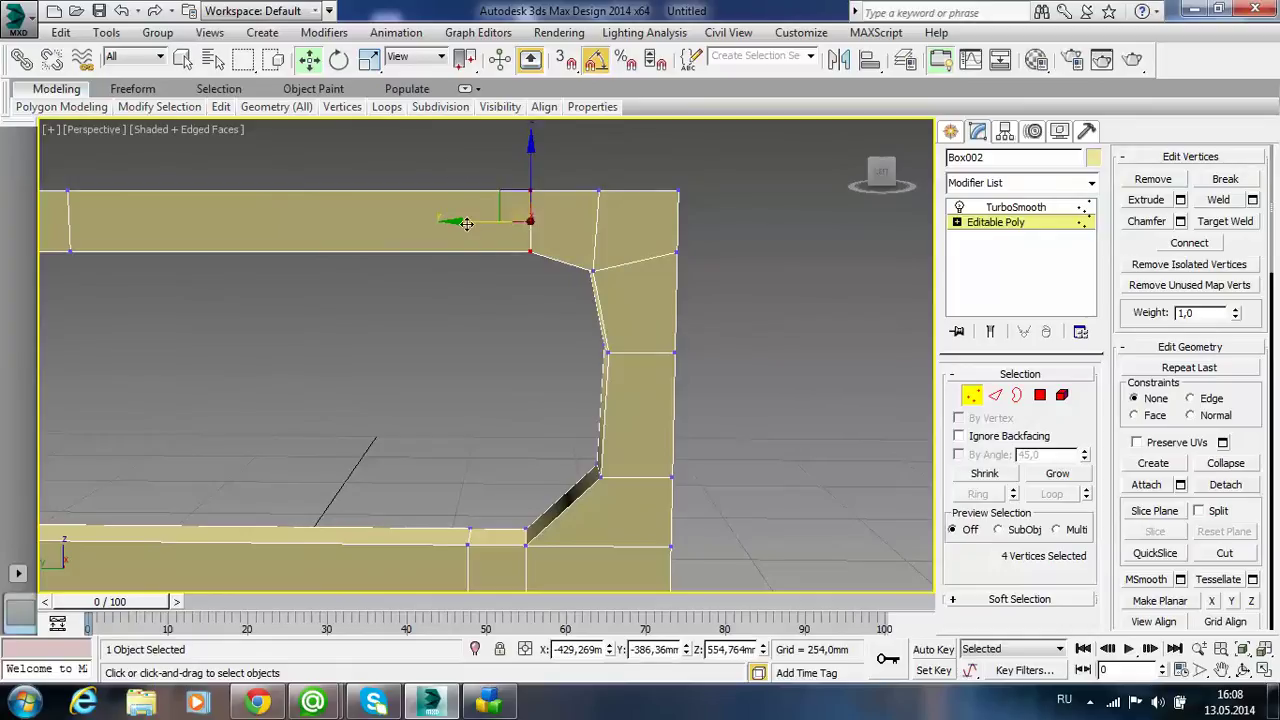
drag(457, 220, 410, 226)
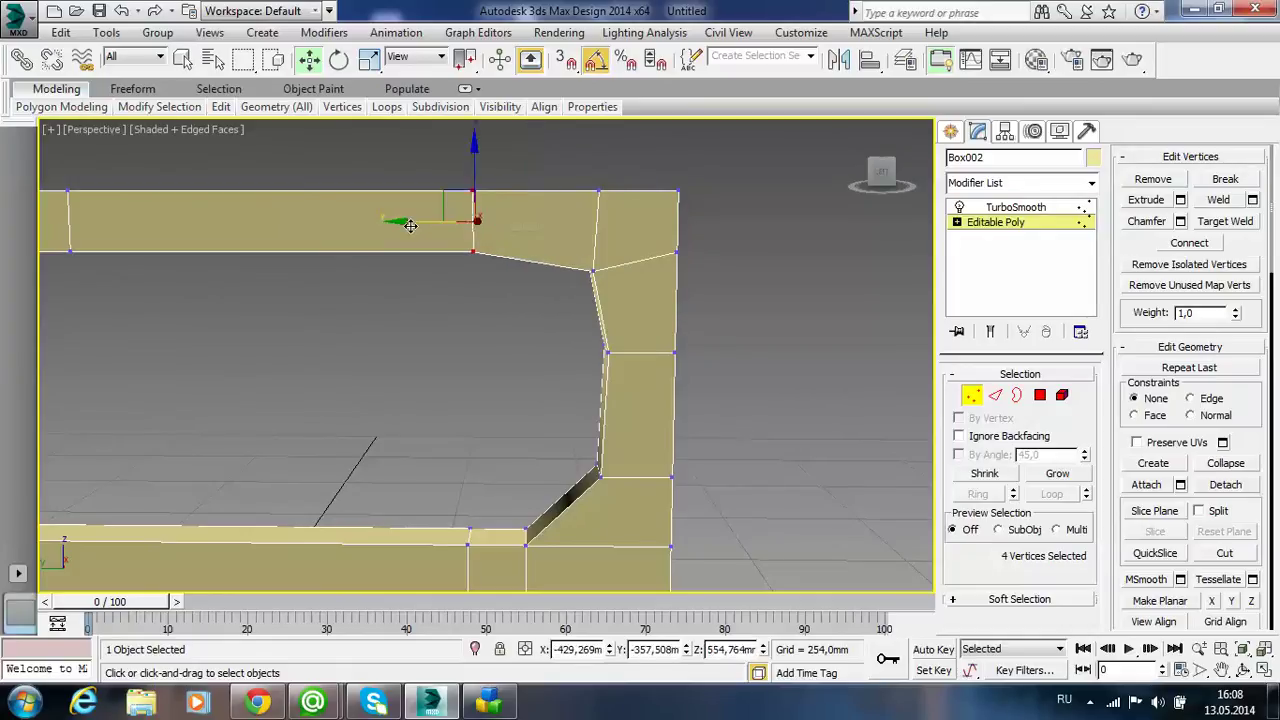
key(alt+w)
right_click(346, 432)
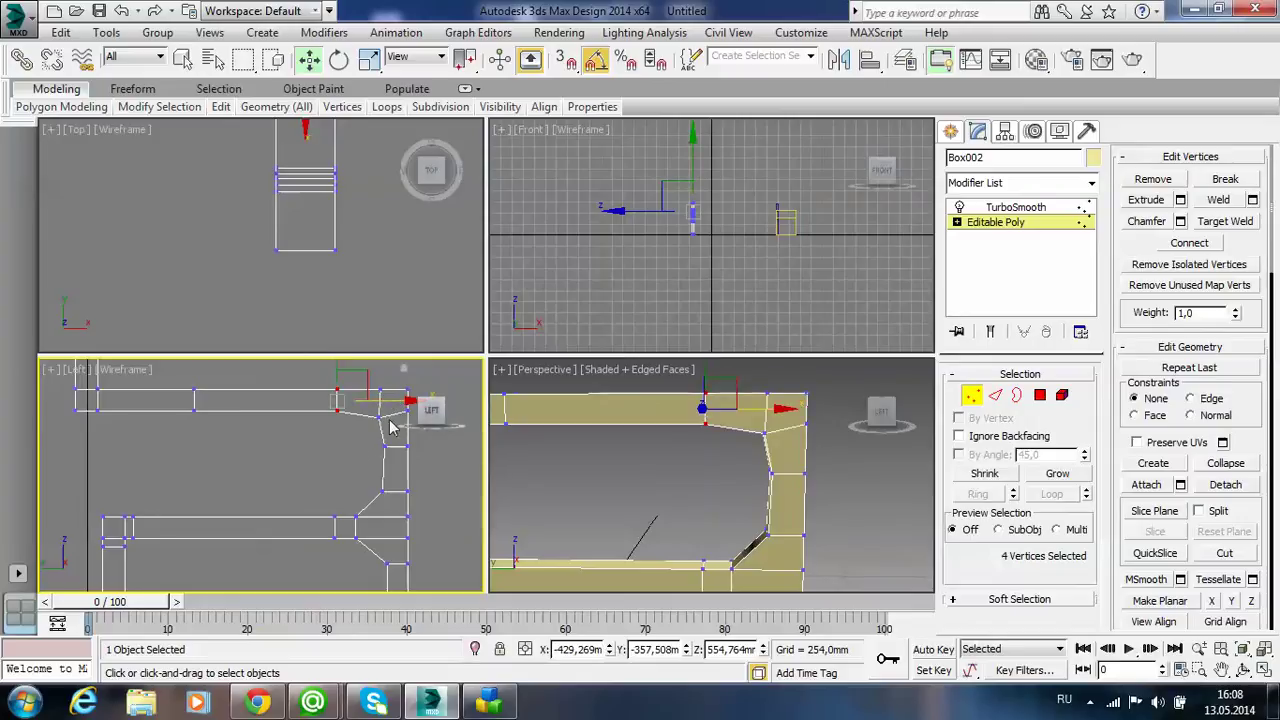
- Nudge the armrest-joint vertices left, lower those below along the front leg, and preview the smoothing
drag(370, 405, 395, 428)
middle_drag(397, 415, 366, 436)
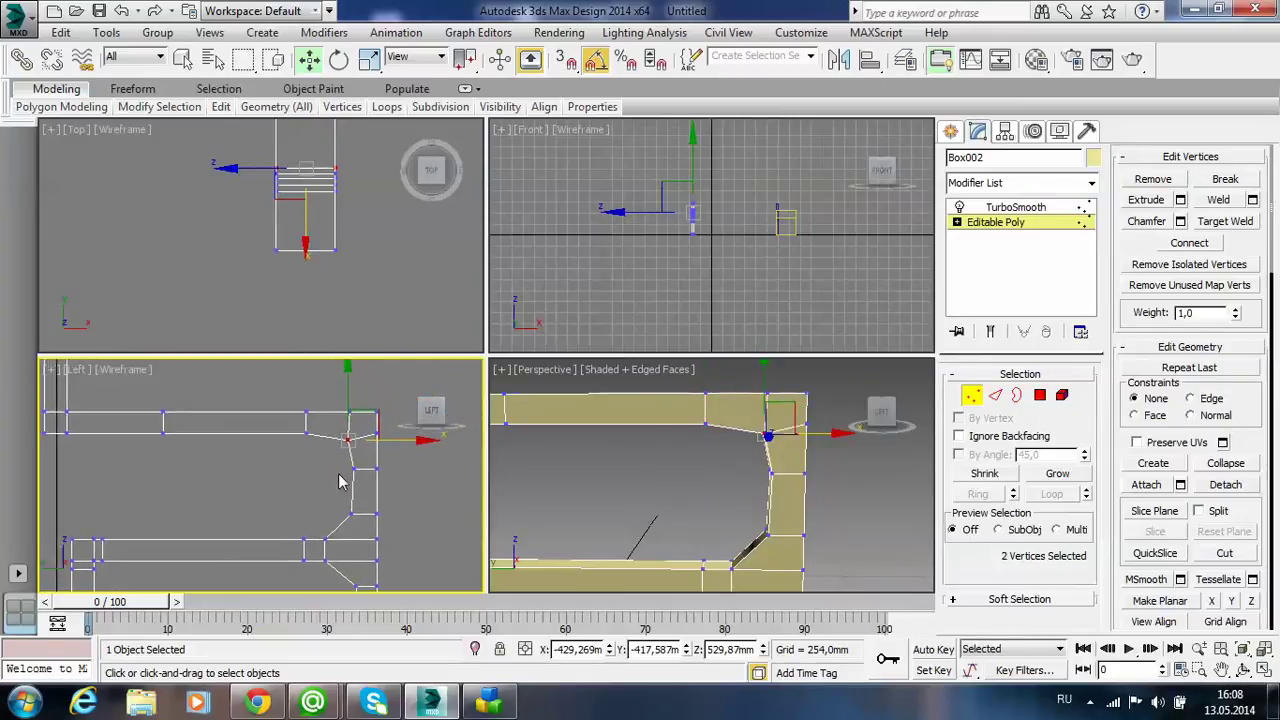
drag(380, 412, 381, 415)
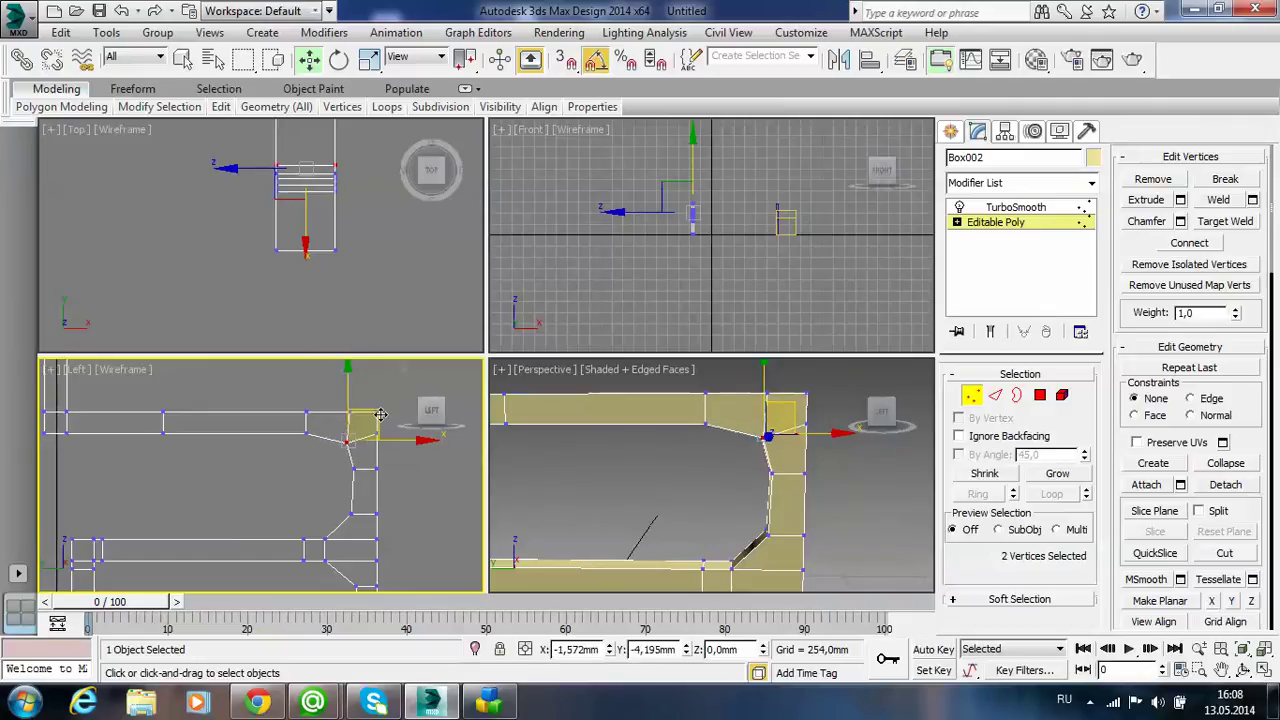
drag(393, 496, 345, 456)
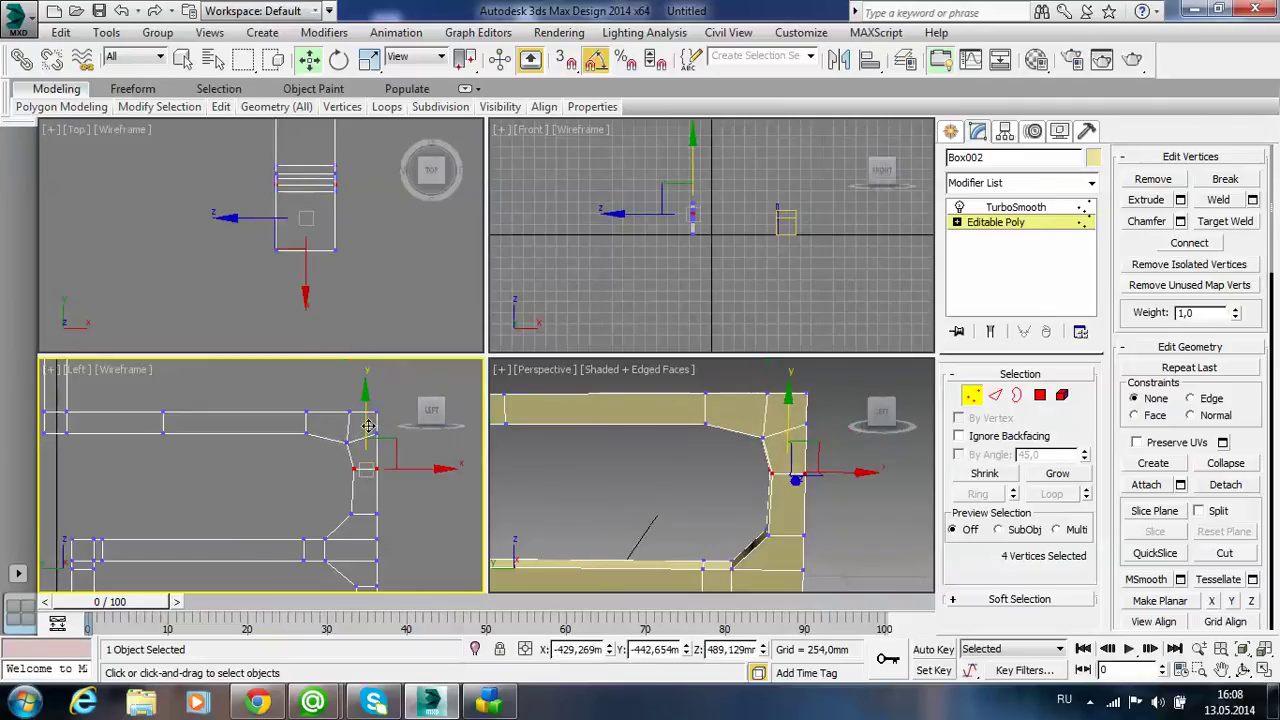
drag(372, 412, 367, 422)
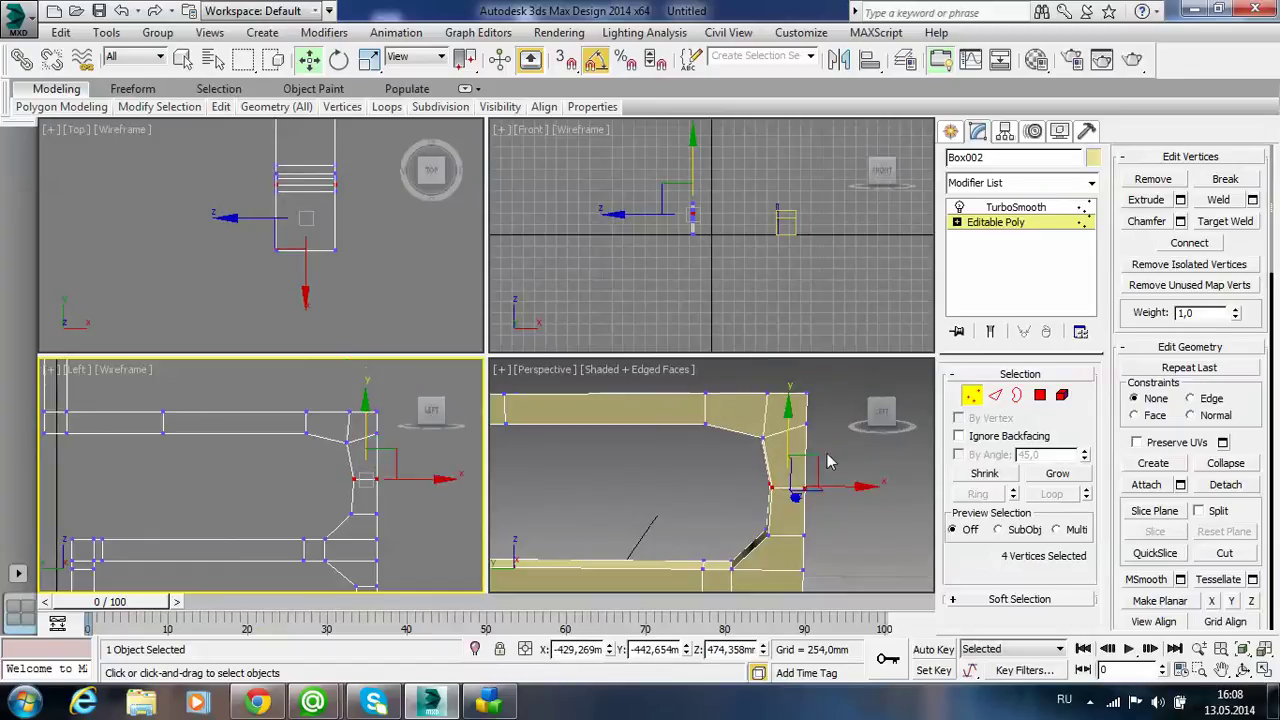
click(1018, 208)
click(827, 531)
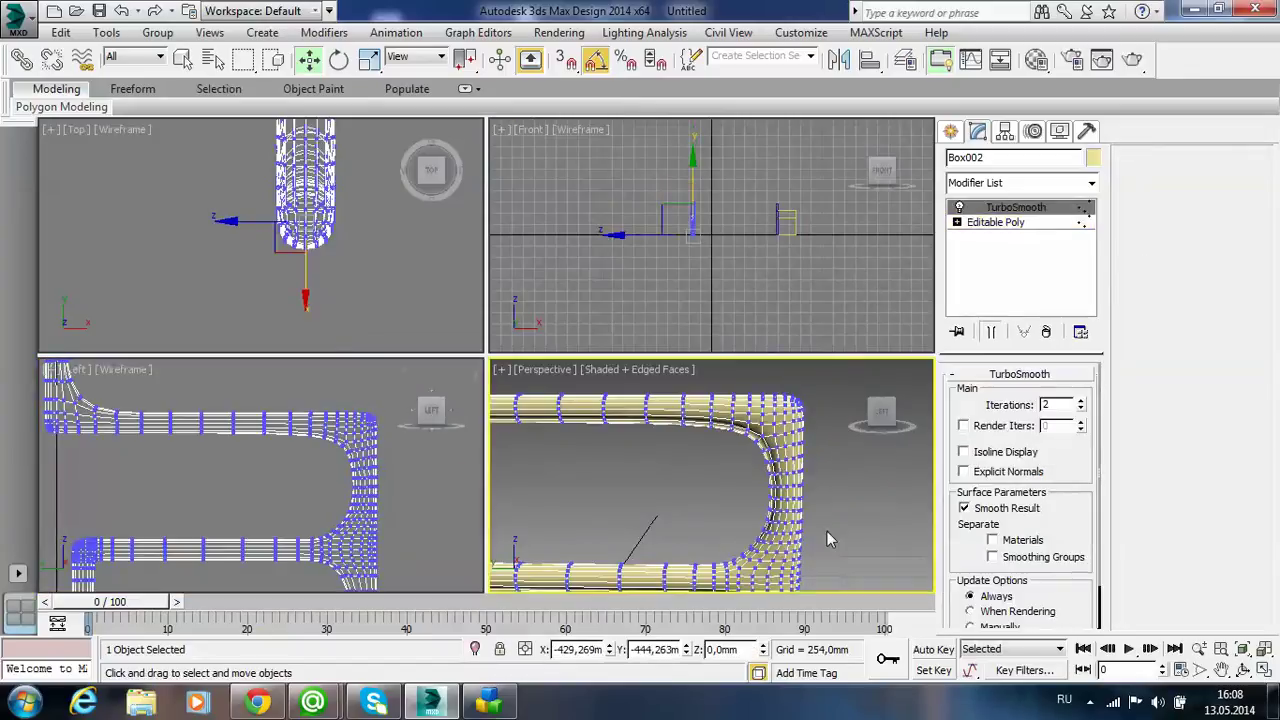
middle_drag(827, 531, 783, 481)
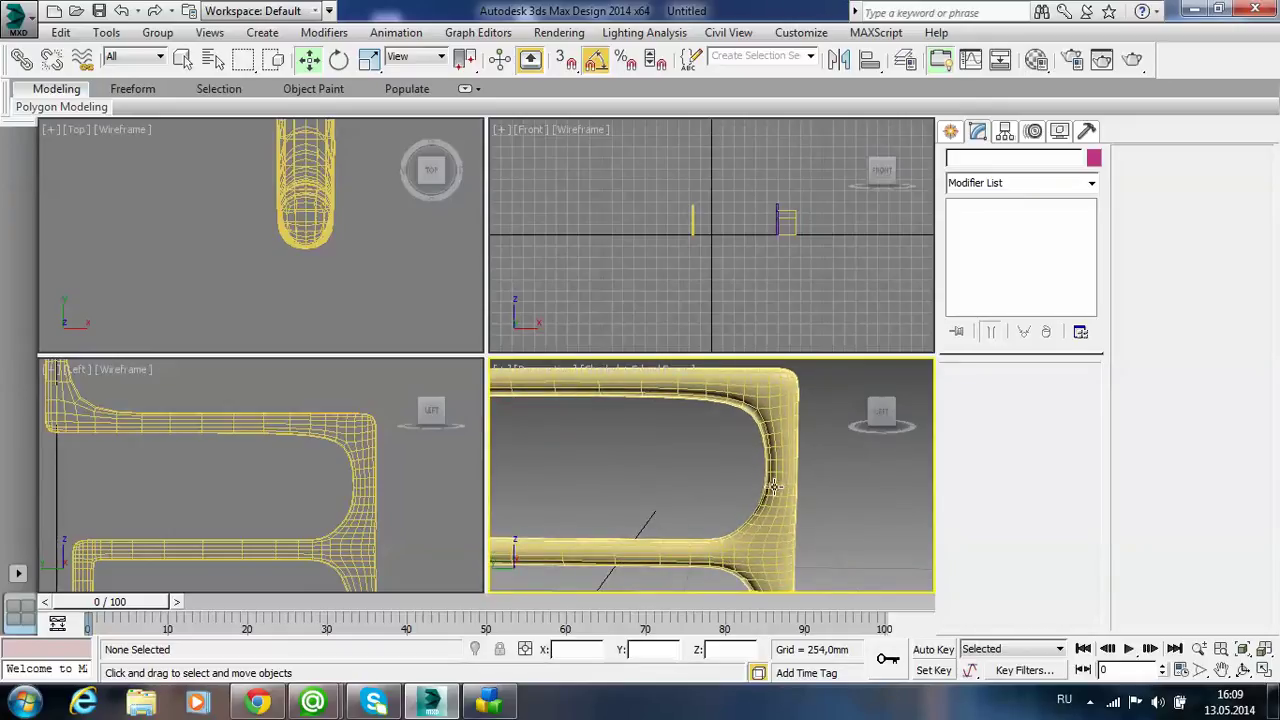
- Lower the four joint vertices further and re-check the smoothed front corner in Perspective
click(360, 503)
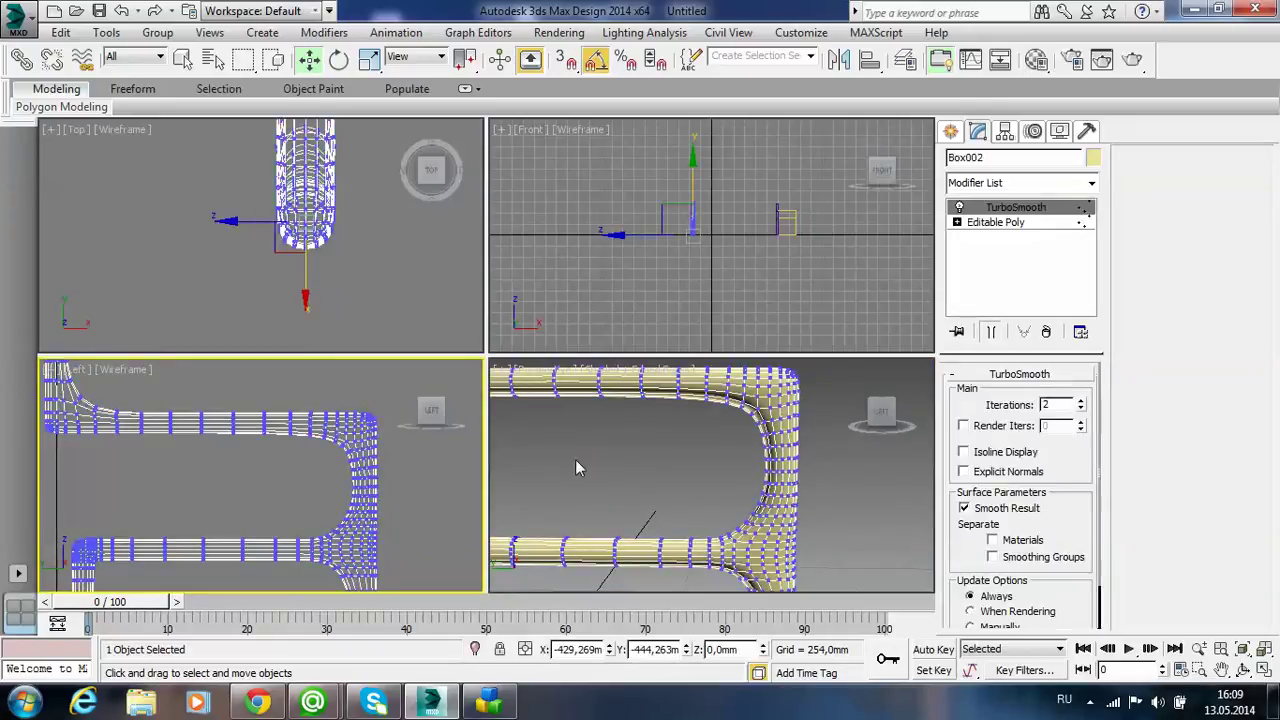
click(1000, 222)
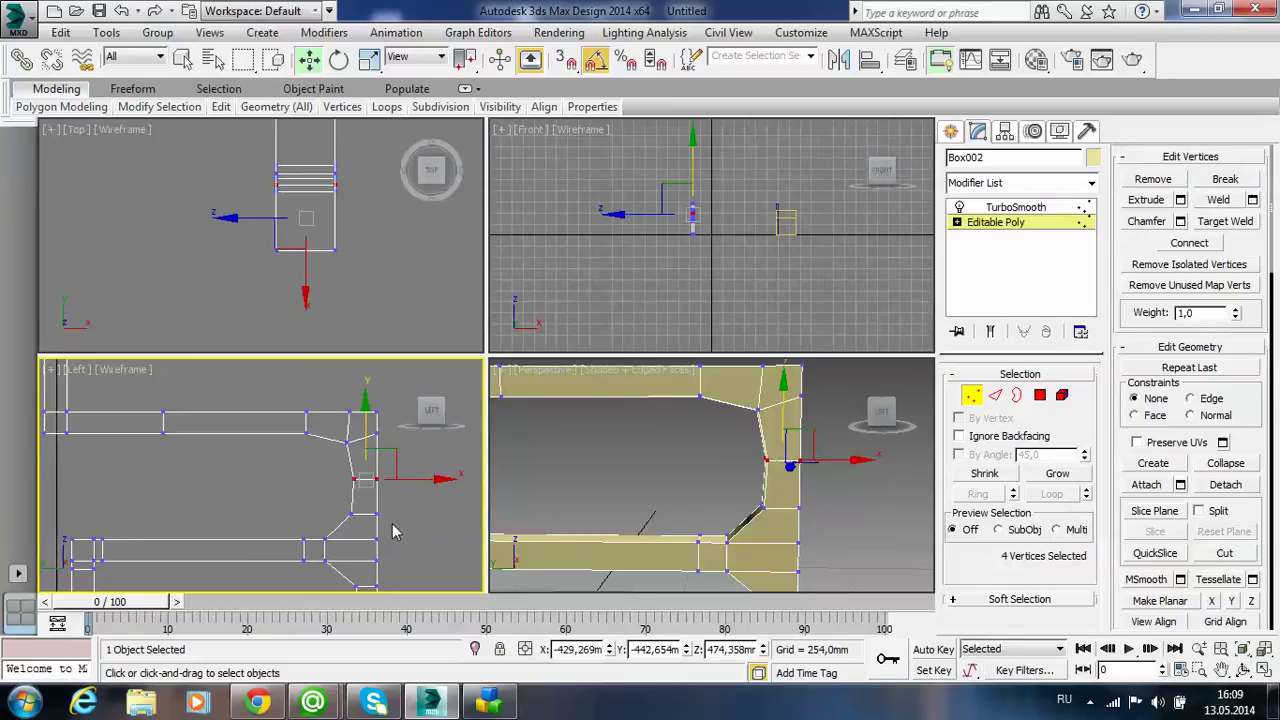
drag(362, 480, 340, 513)
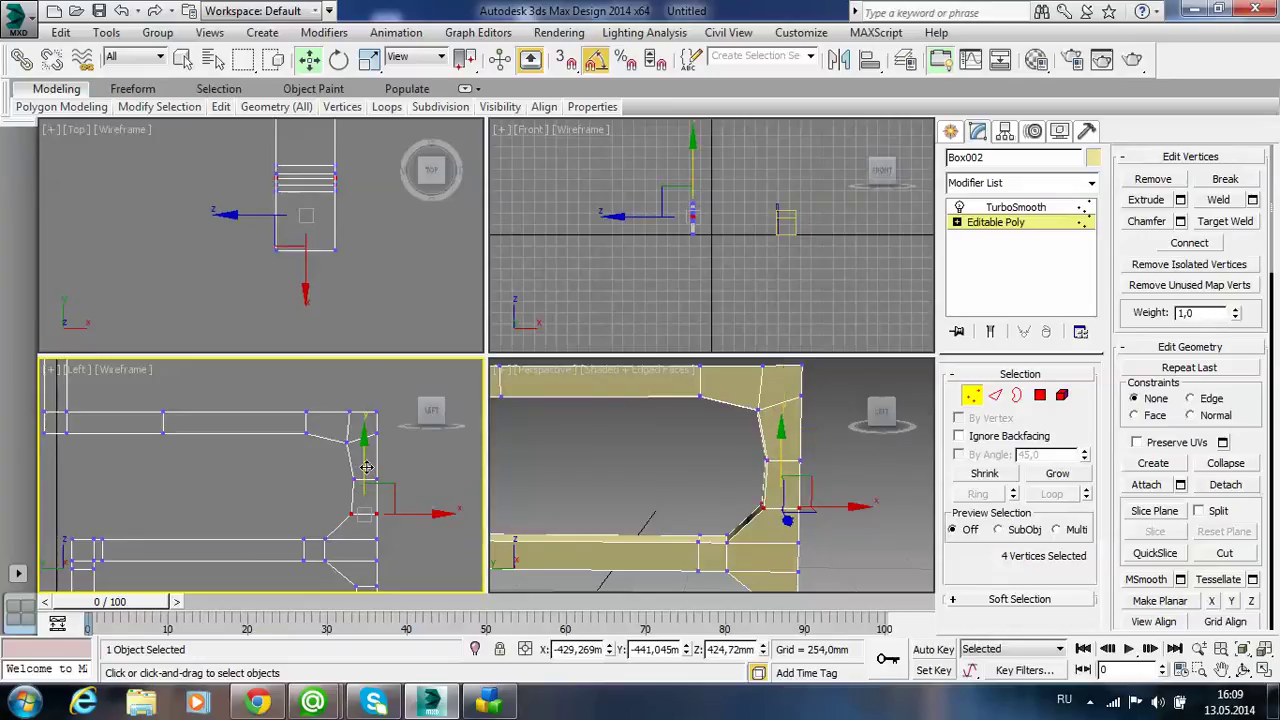
drag(366, 467, 365, 422)
click(400, 461)
click(1010, 209)
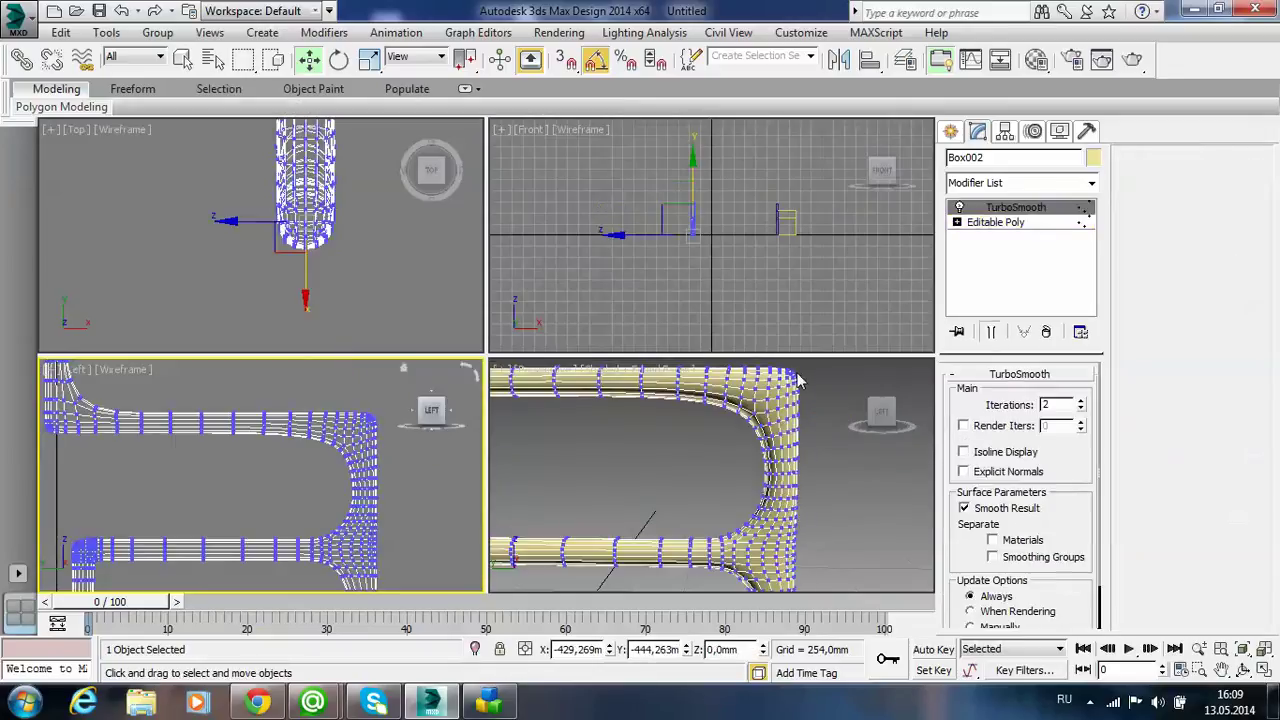
click(642, 495)
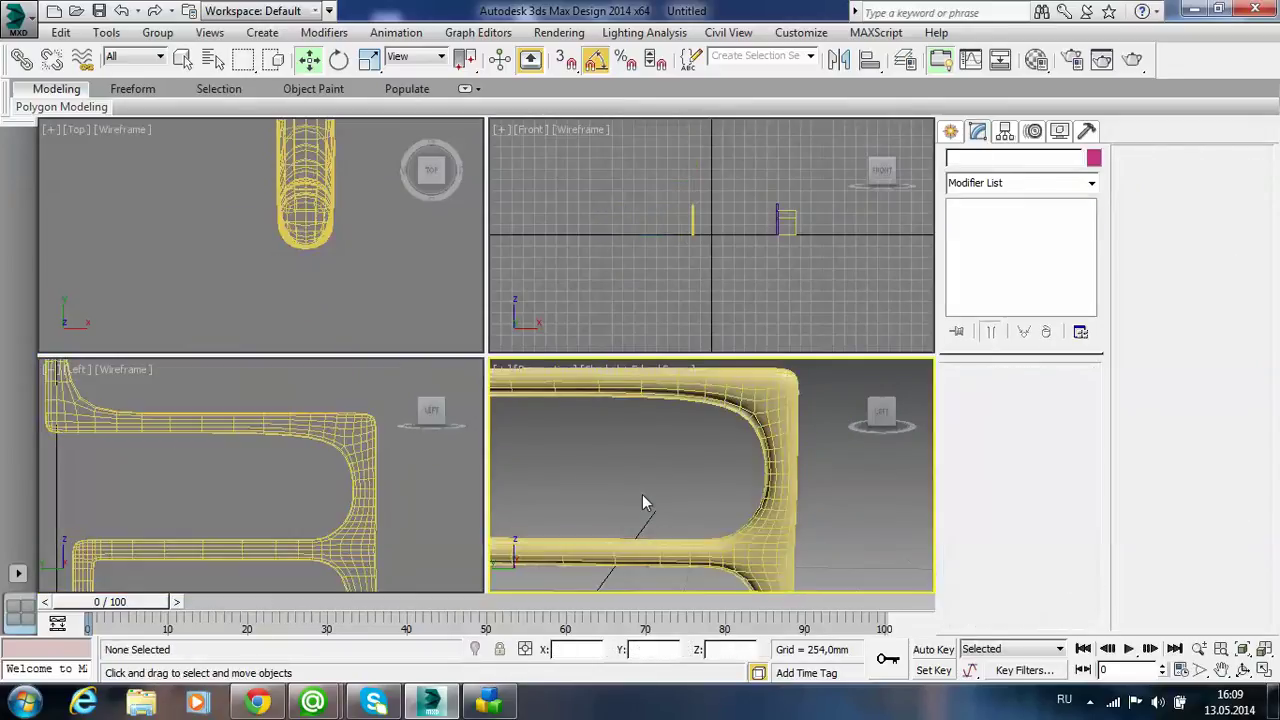
alt+middle_drag(642, 494, 714, 463)
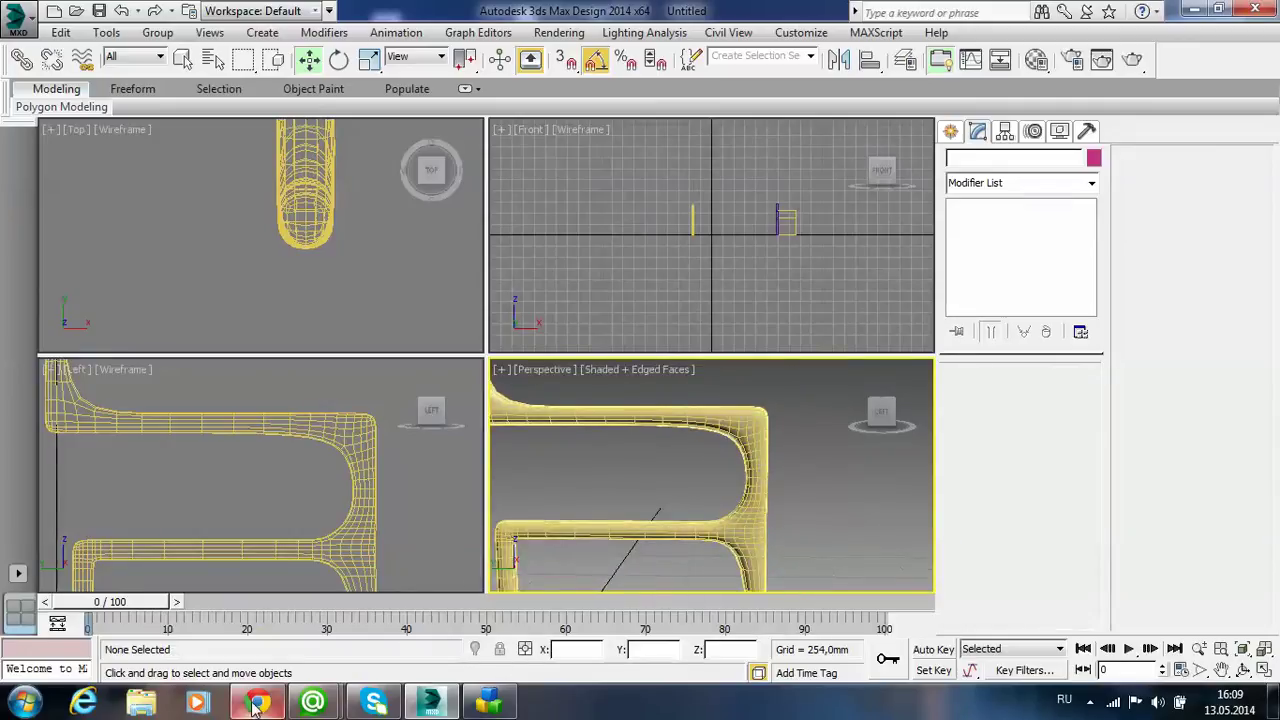
mouse_move(257, 703)
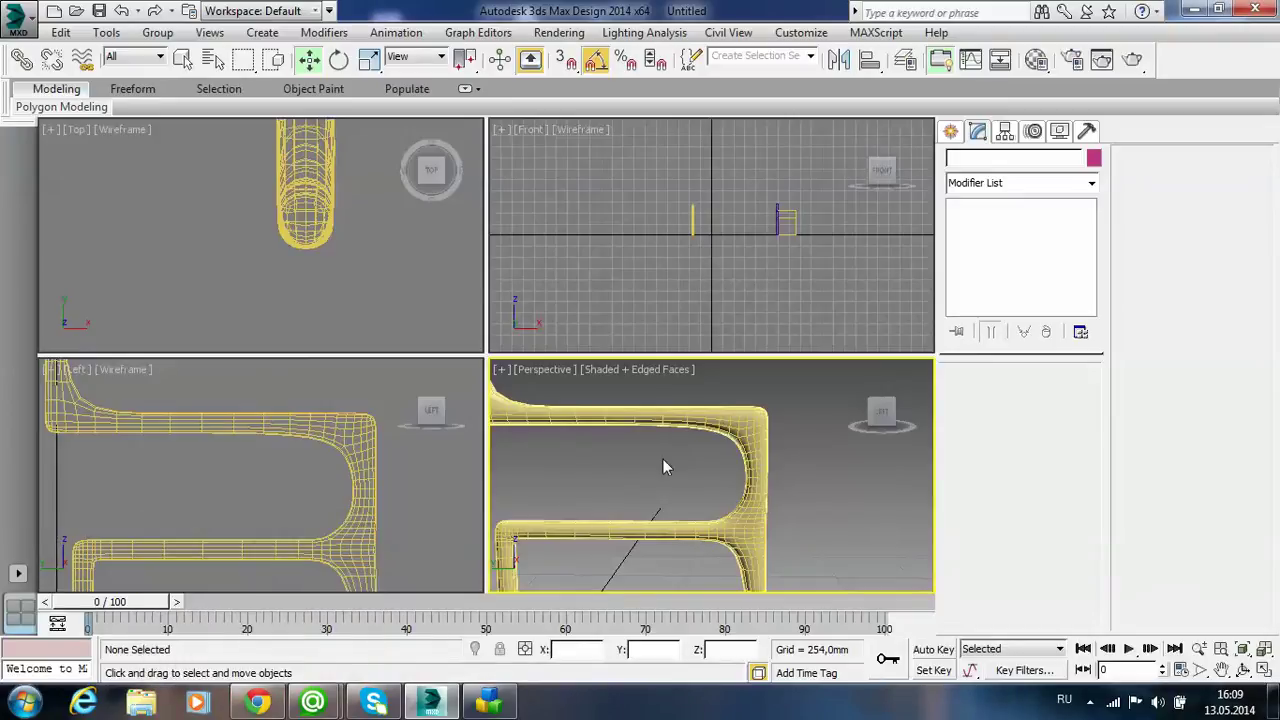
- Move the armrest's front top corner vertices about 7.5 mm down and inward
click(663, 466)
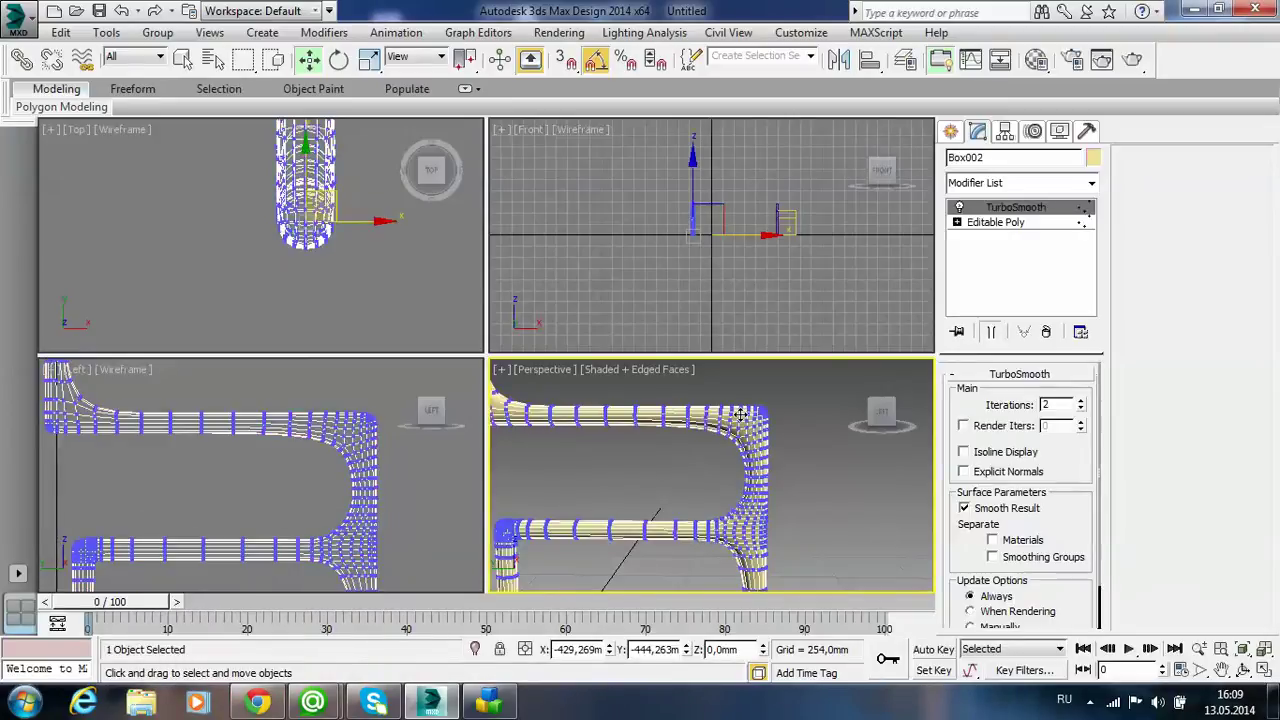
click(995, 222)
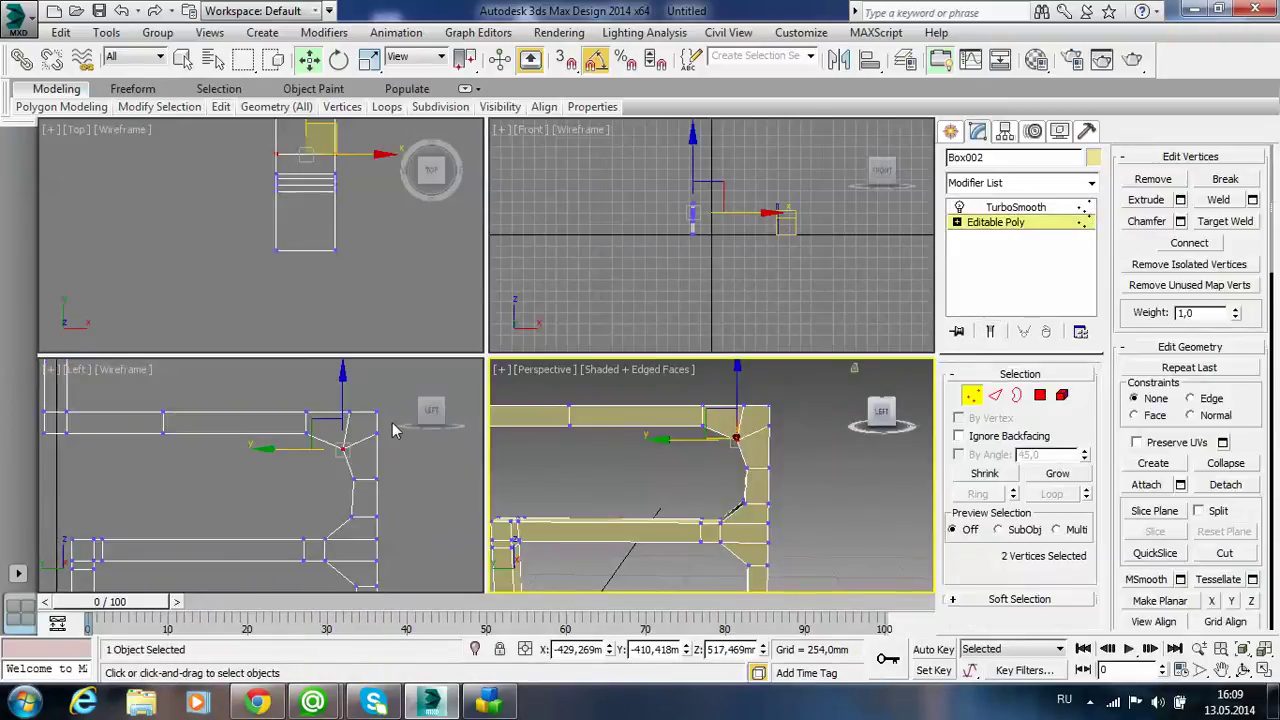
drag(395, 430, 362, 398)
scroll(371, 423, up, 2)
middle_drag(371, 423, 329, 428)
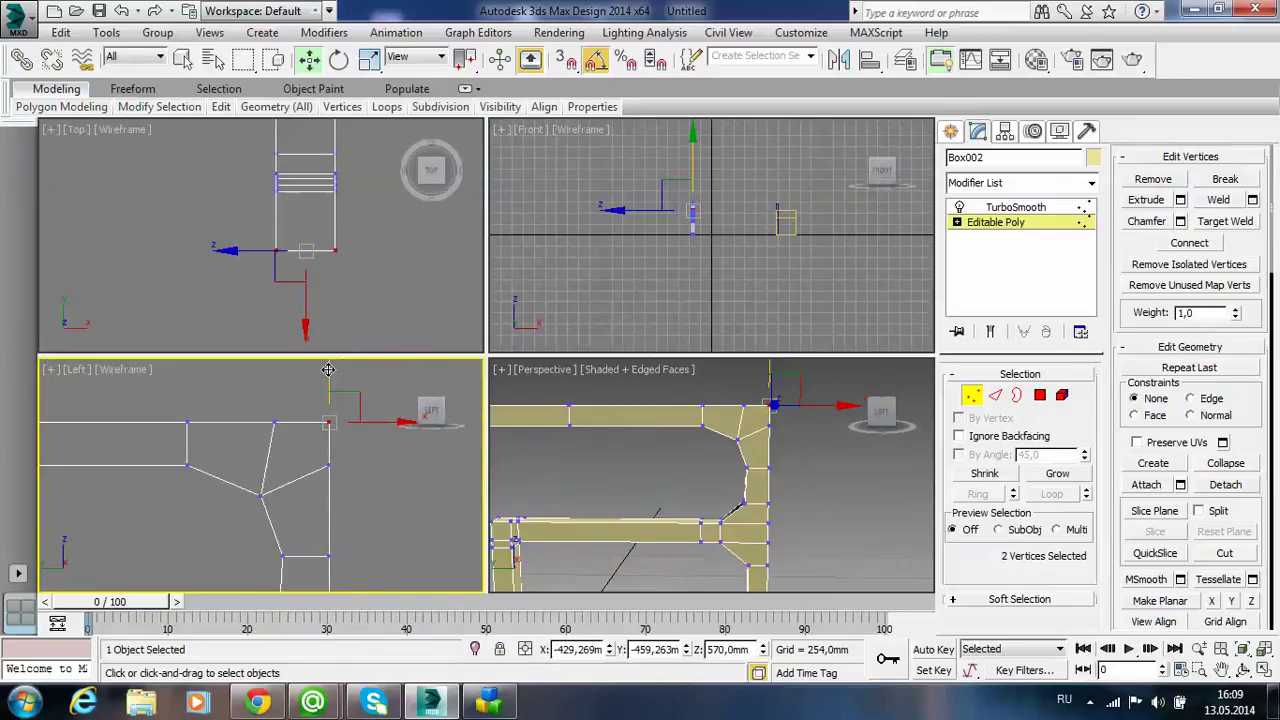
drag(328, 370, 328, 377)
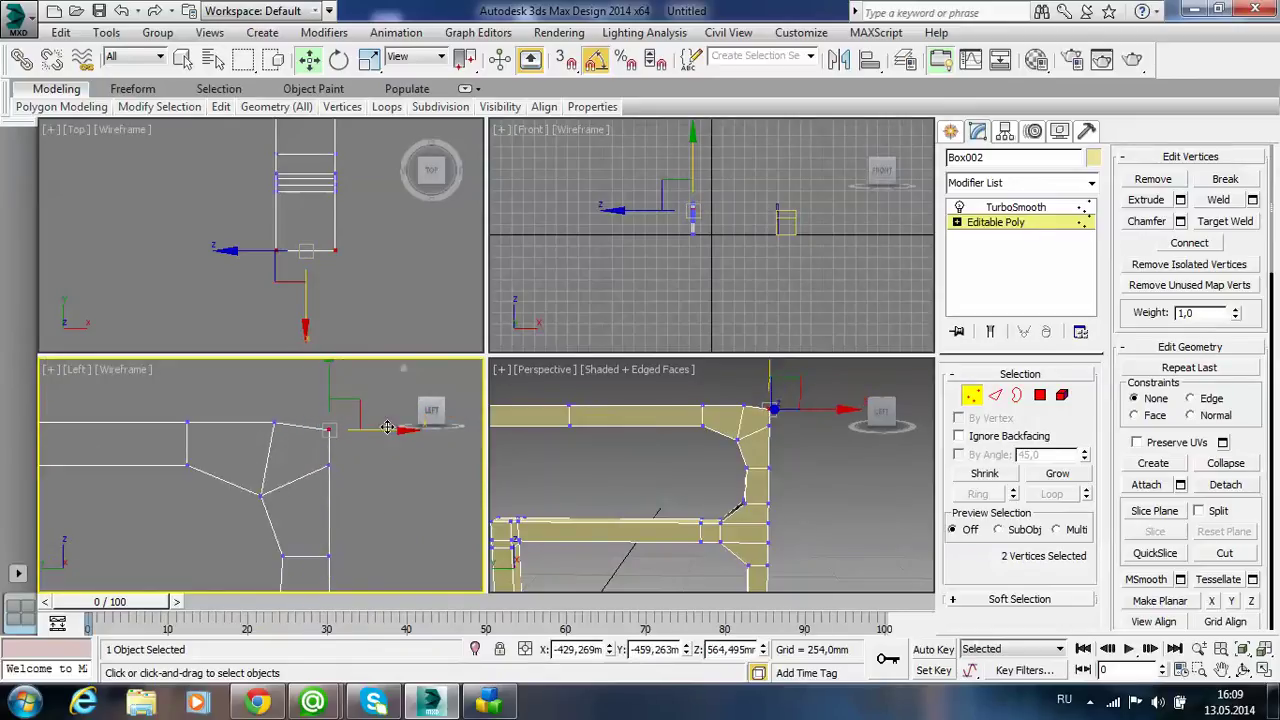
drag(385, 428, 375, 430)
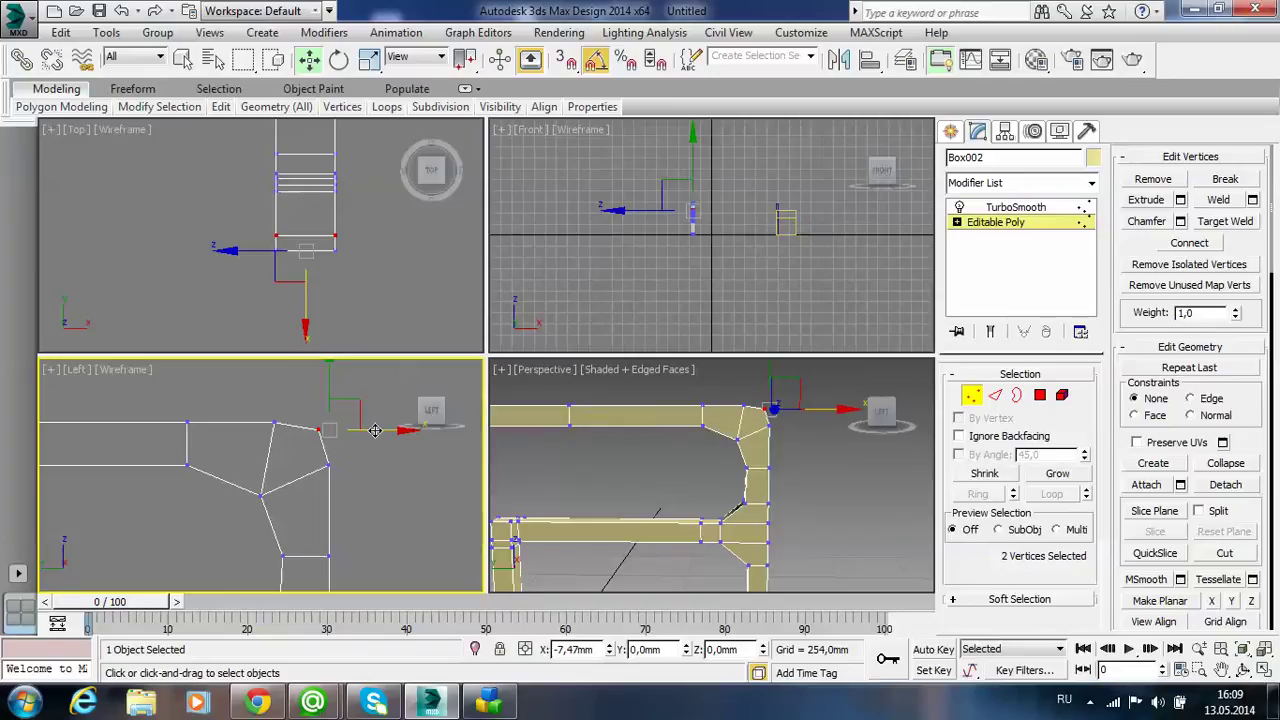
- Preview the TurboSmoothed frame and reframe Perspective and Left views on the whole chair profile
click(1016, 208)
click(365, 486)
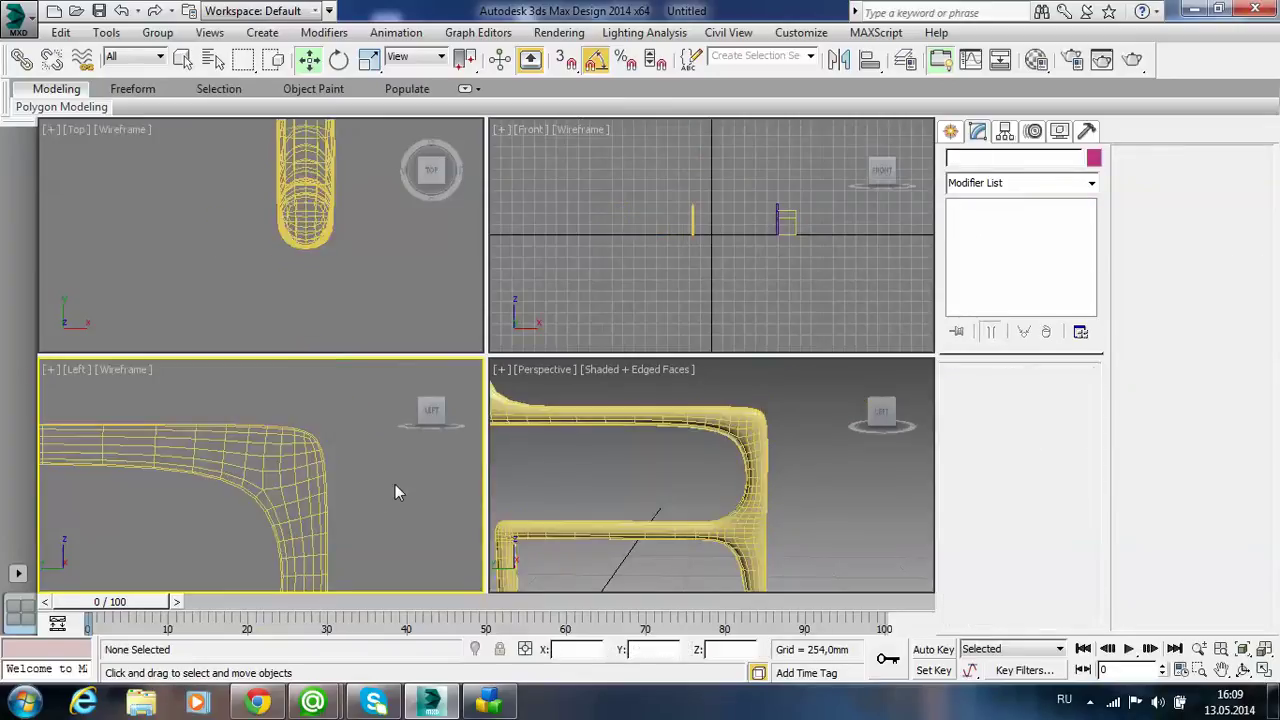
middle_click(692, 491)
mouse_move(692, 491)
alt+middle_down()
mouse_move(704, 469)
mouse_move(708, 480)
alt+middle_up()
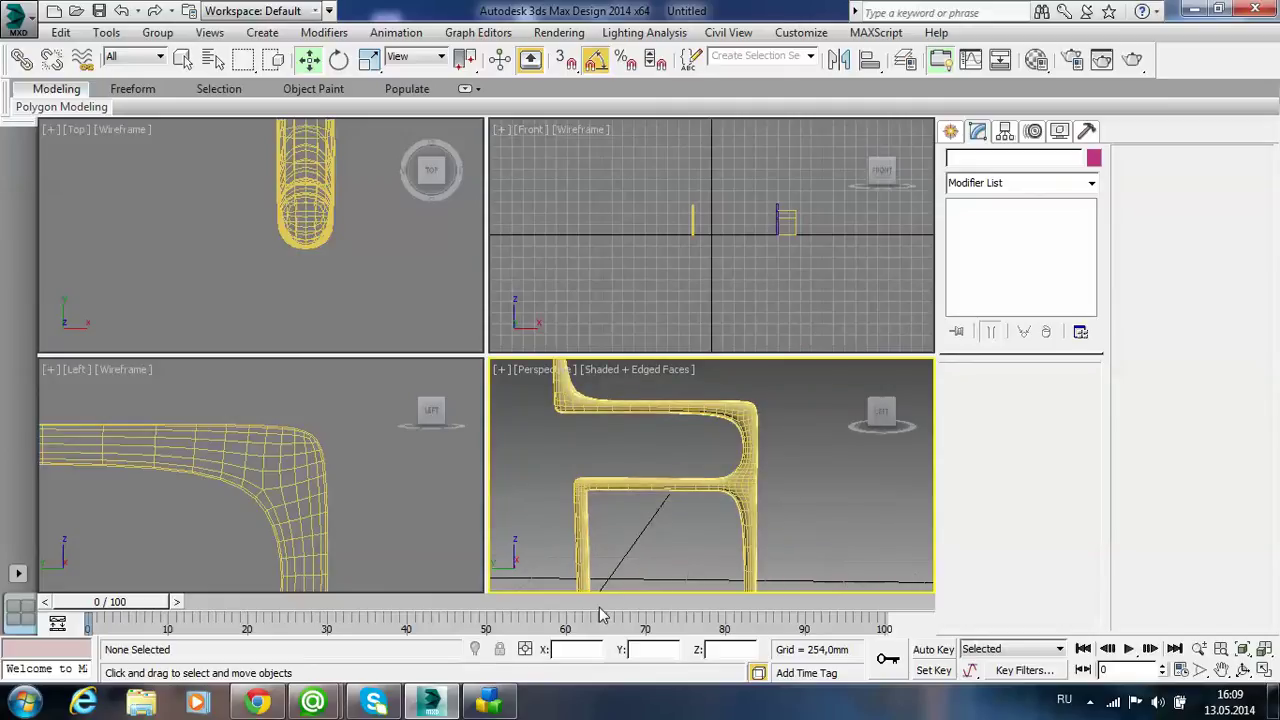
middle_click(385, 519)
scroll(385, 519, down, 2)
scroll(385, 519, down, 3)
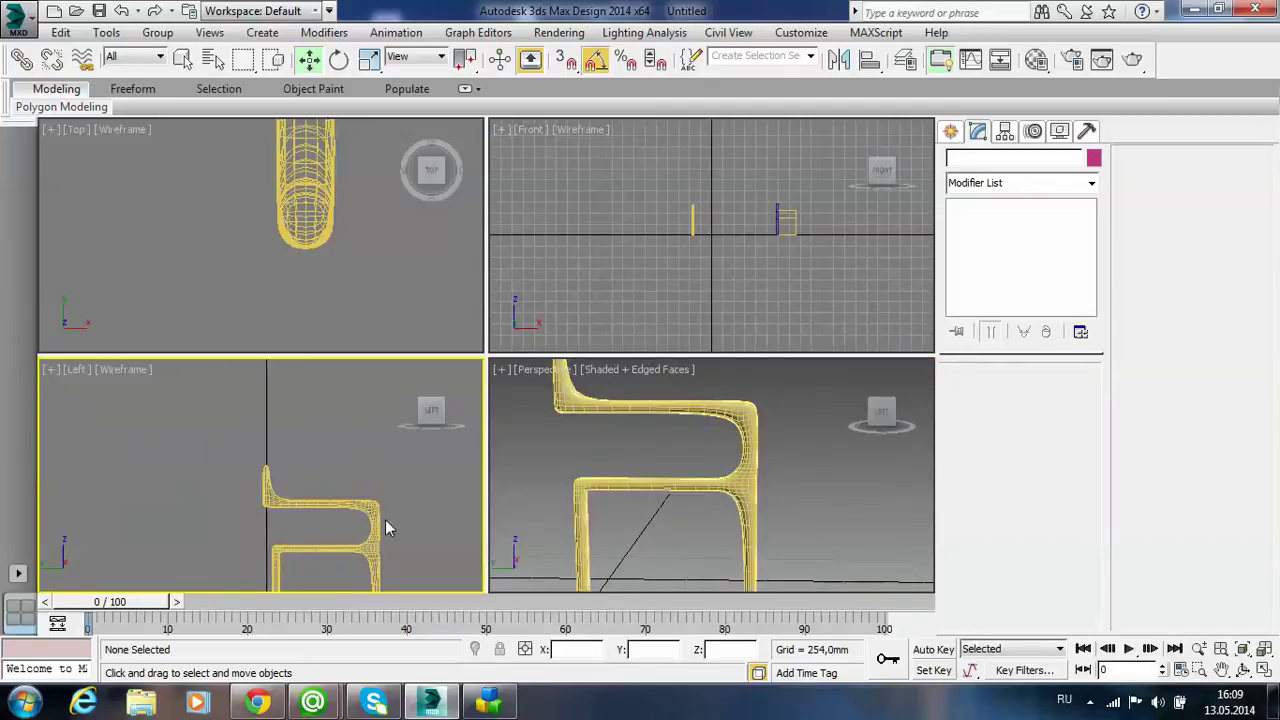
middle_drag(385, 519, 370, 472)
scroll(374, 471, up, 2)
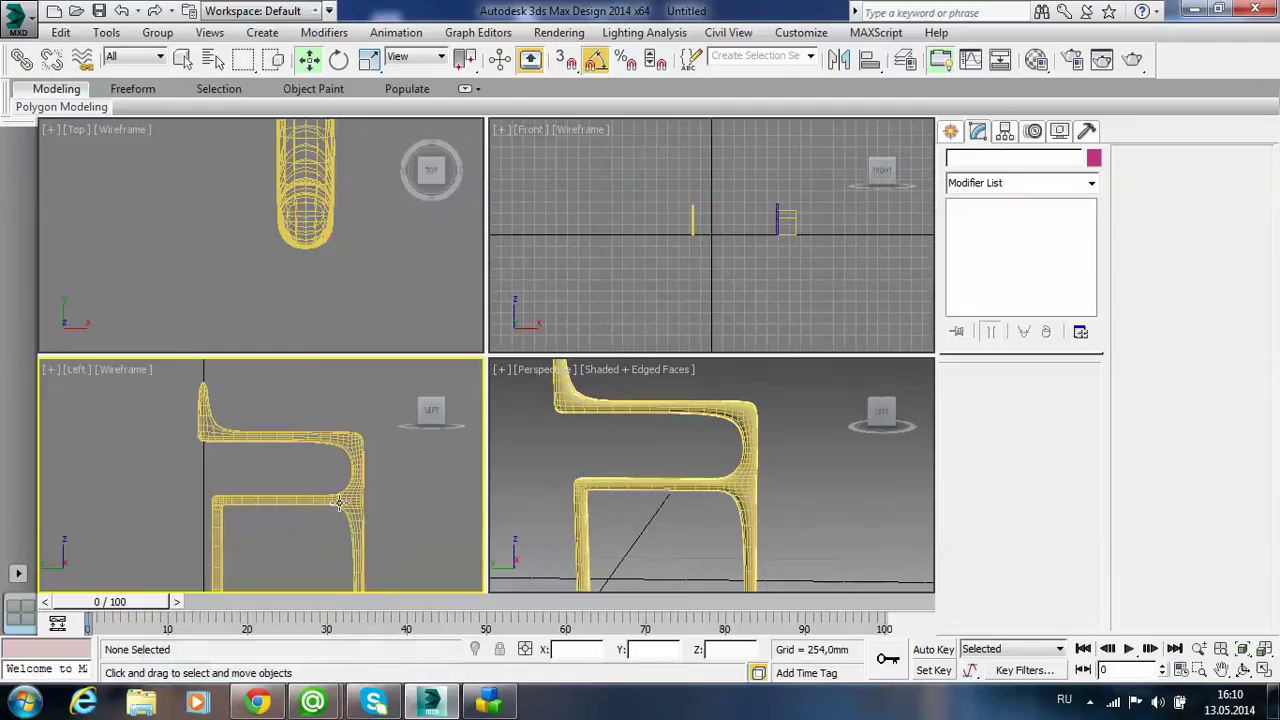
- Back in 3ds Max, pan the Left view to frame the chair
middle_drag(339, 503, 365, 473)
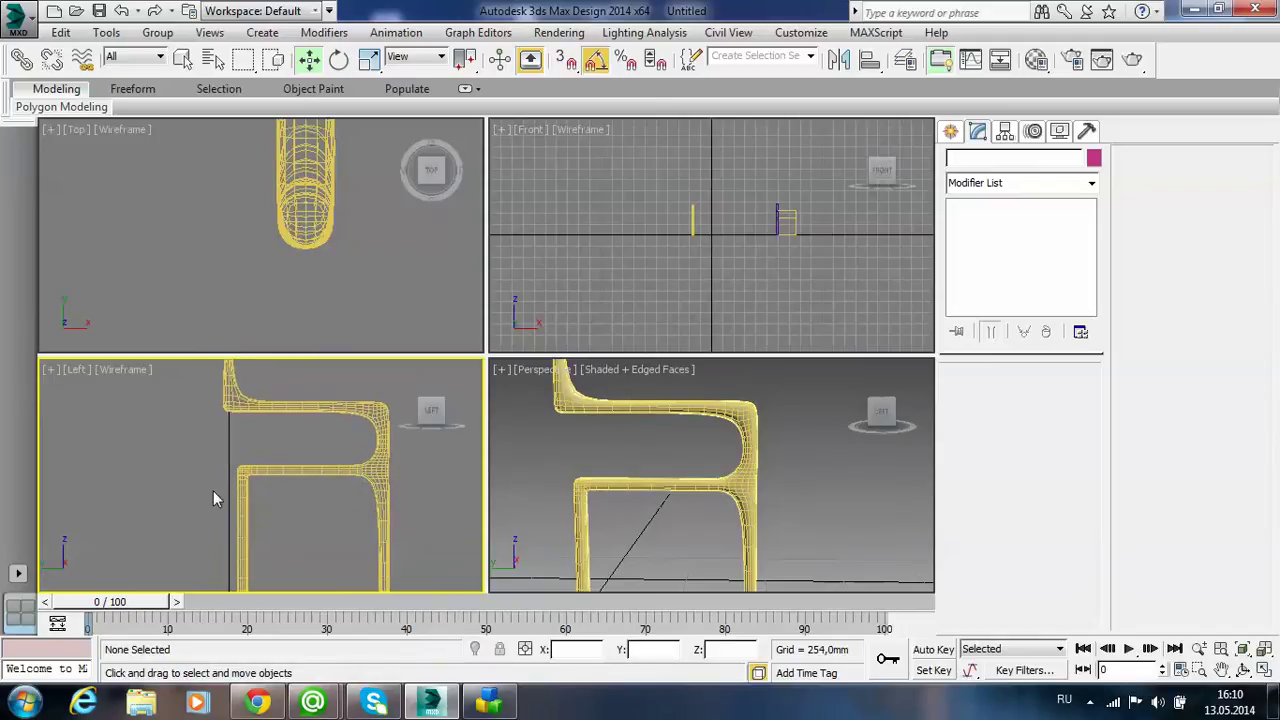
- Select chair frame Box002 and compare its base mesh with the smoothed shape
scroll(213, 498, up, 3)
click(265, 455)
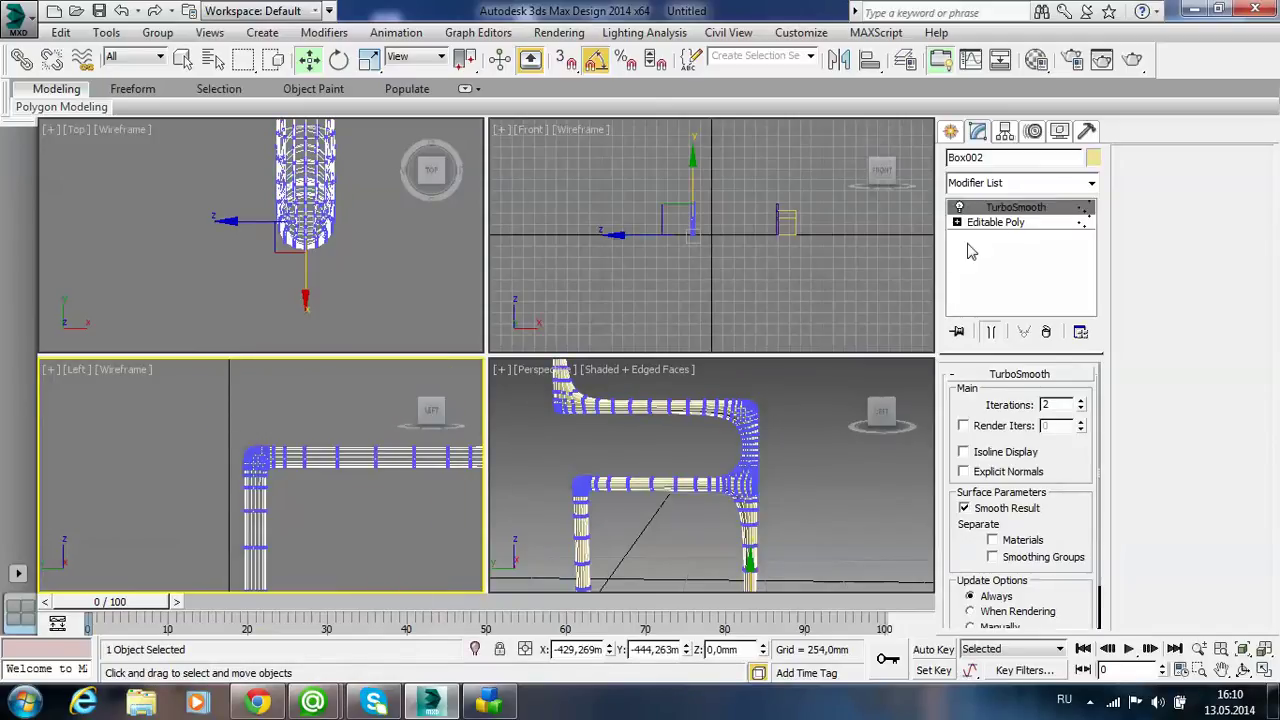
click(995, 222)
click(747, 423)
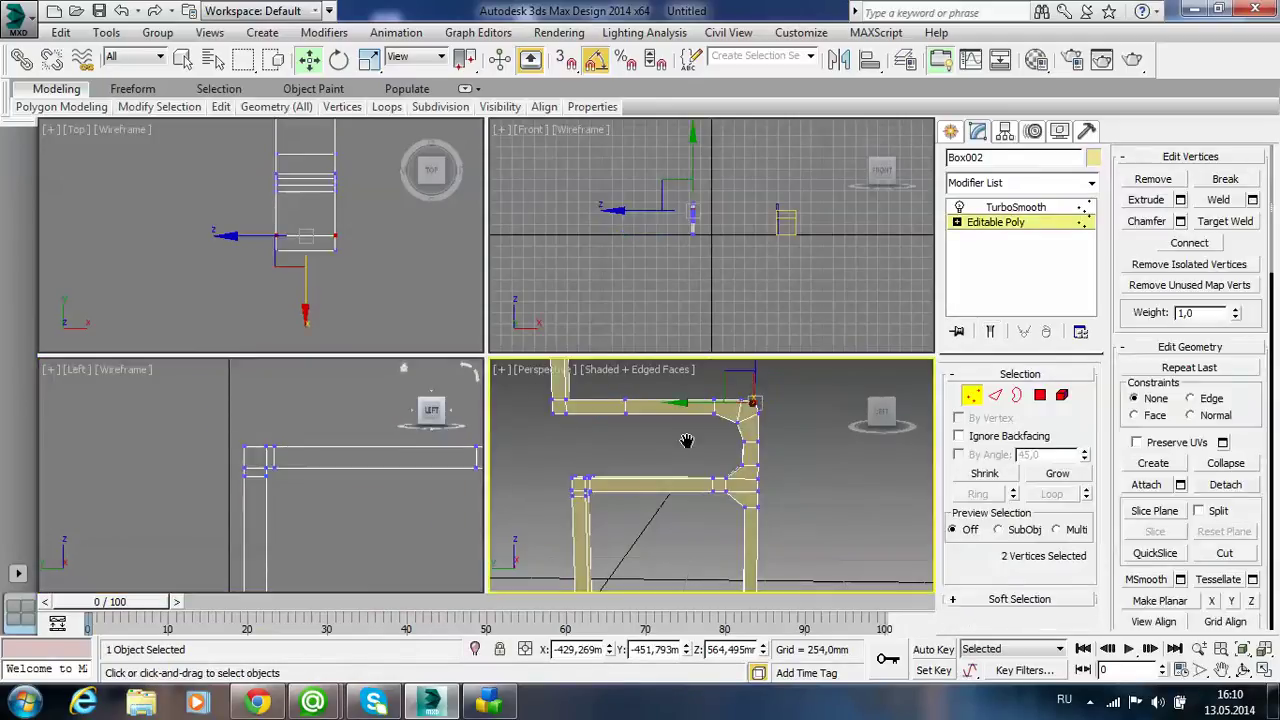
scroll(683, 470, down, 4)
alt+middle_drag(726, 493, 826, 395)
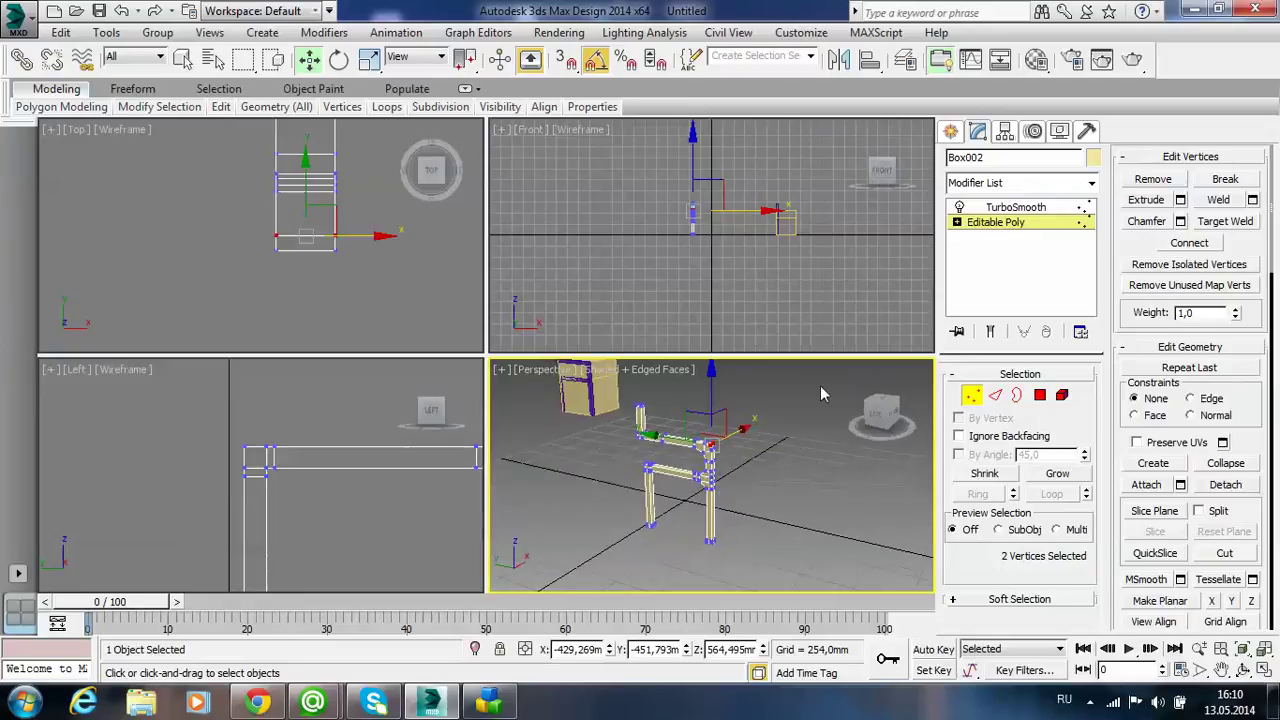
click(1015, 207)
click(703, 449)
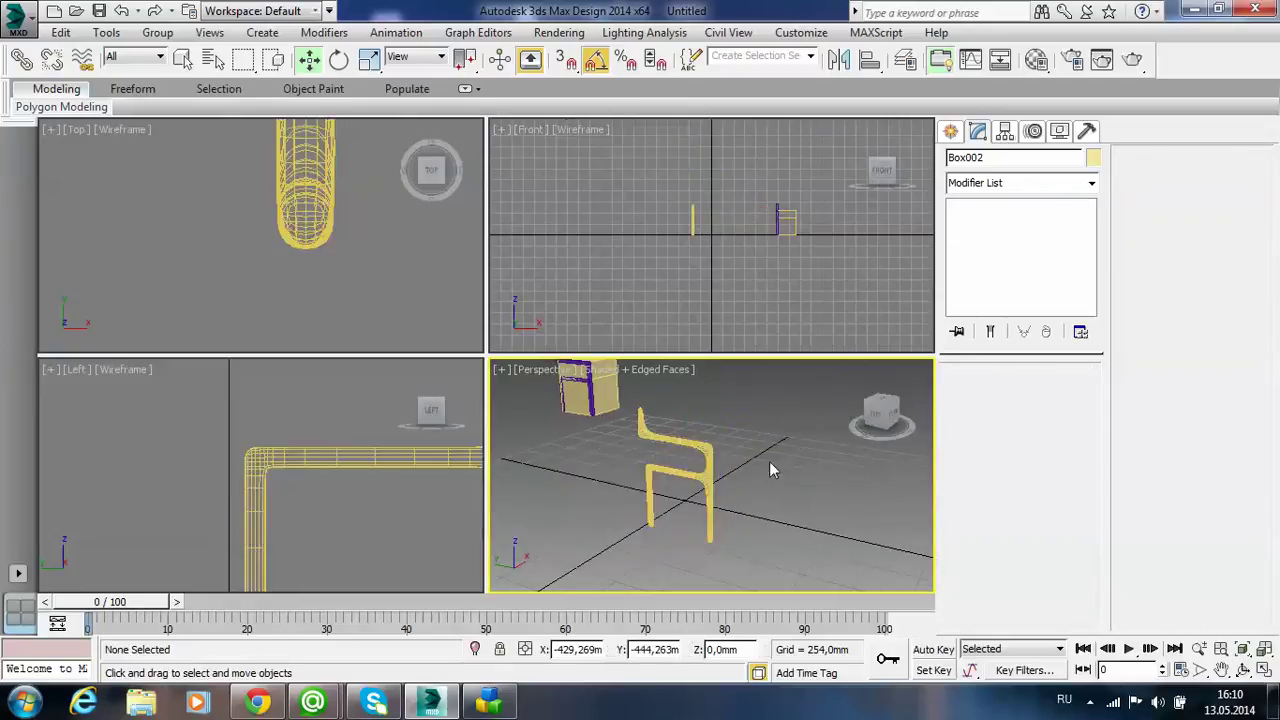
click(703, 449)
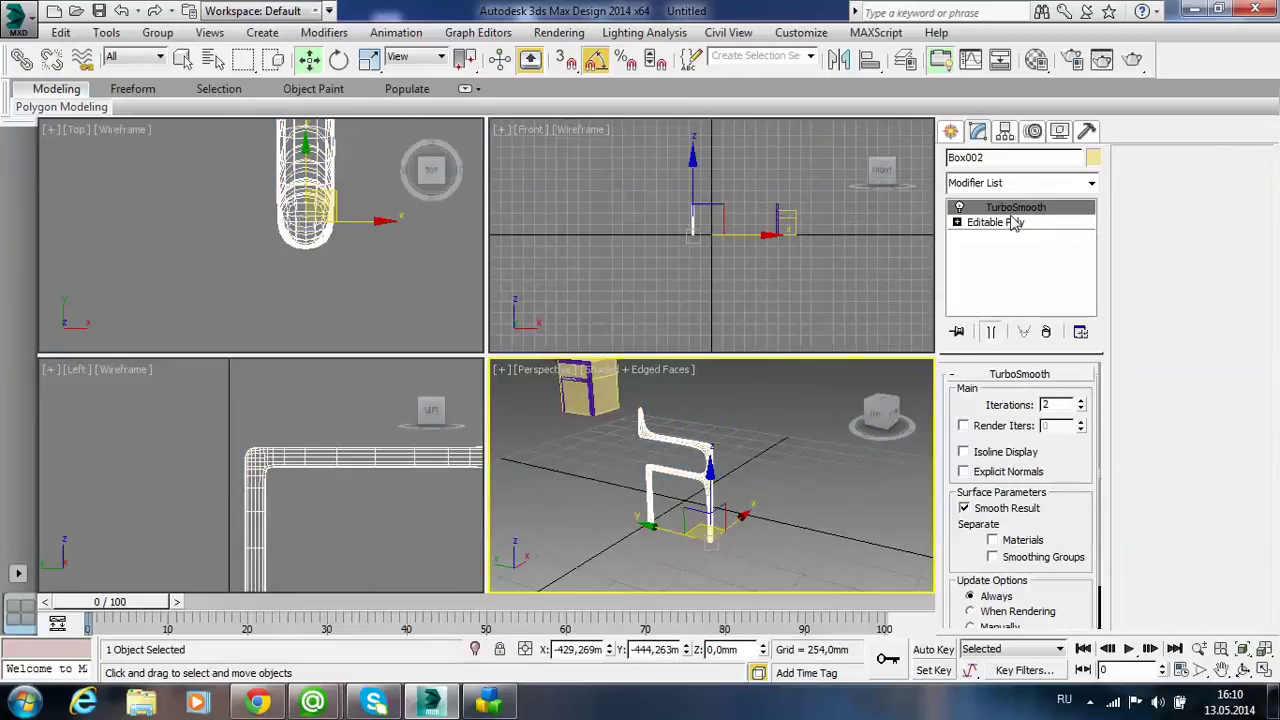
scroll(785, 449, down, 3)
mouse_move(785, 449)
alt+middle_down()
mouse_move(720, 470)
mouse_move(738, 540)
mouse_move(714, 562)
alt+middle_up()
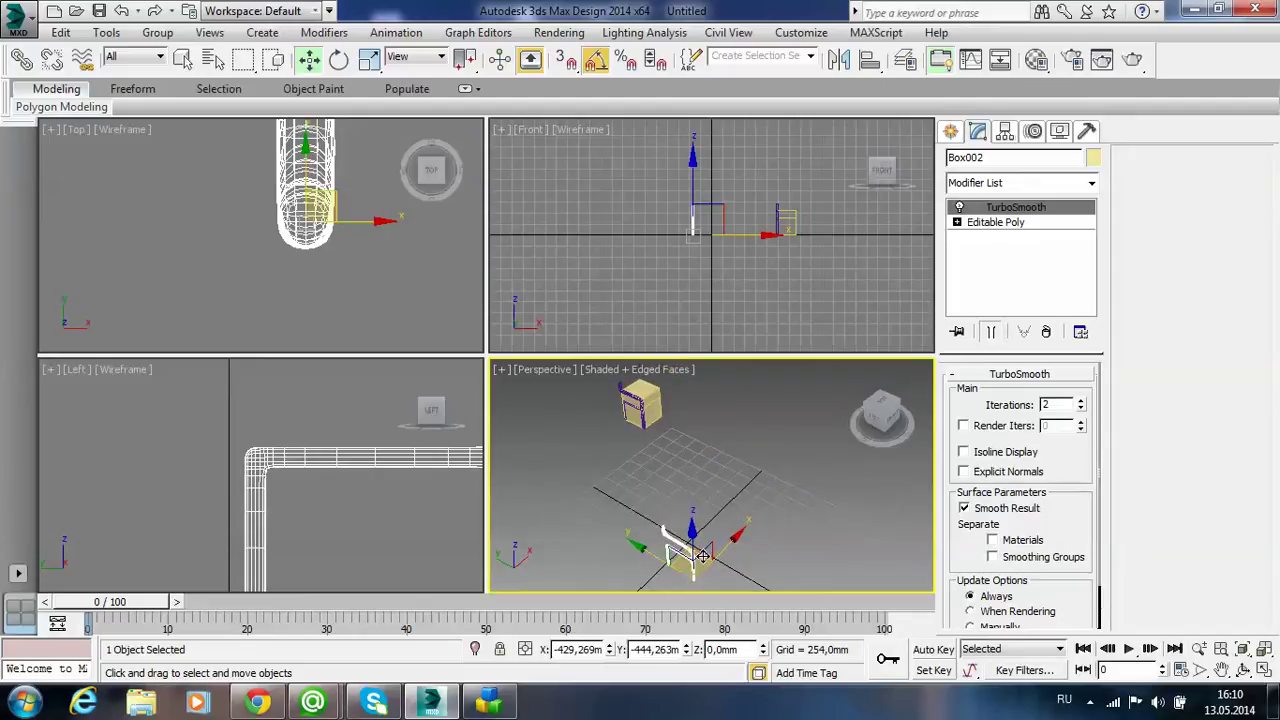
- Clone the chair as a copy named Box005 beside the original, then reselect and zoom to Box002
shift+drag(703, 555, 630, 410)
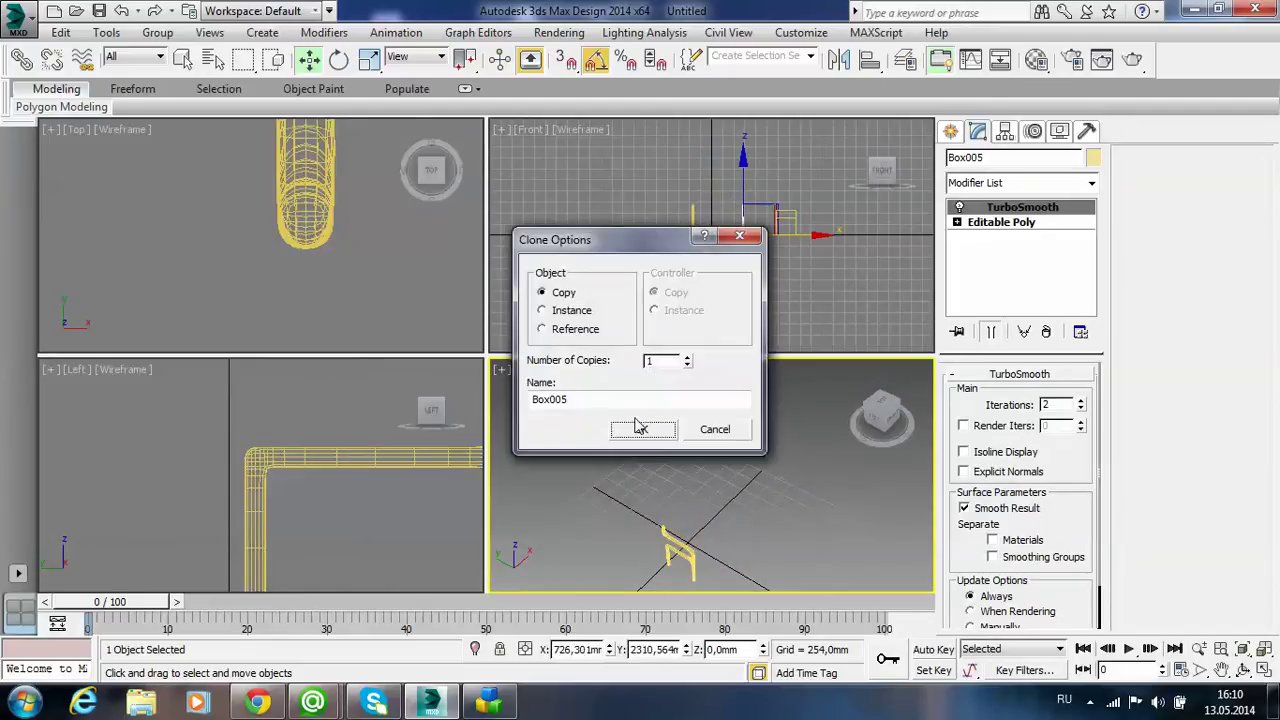
click(641, 429)
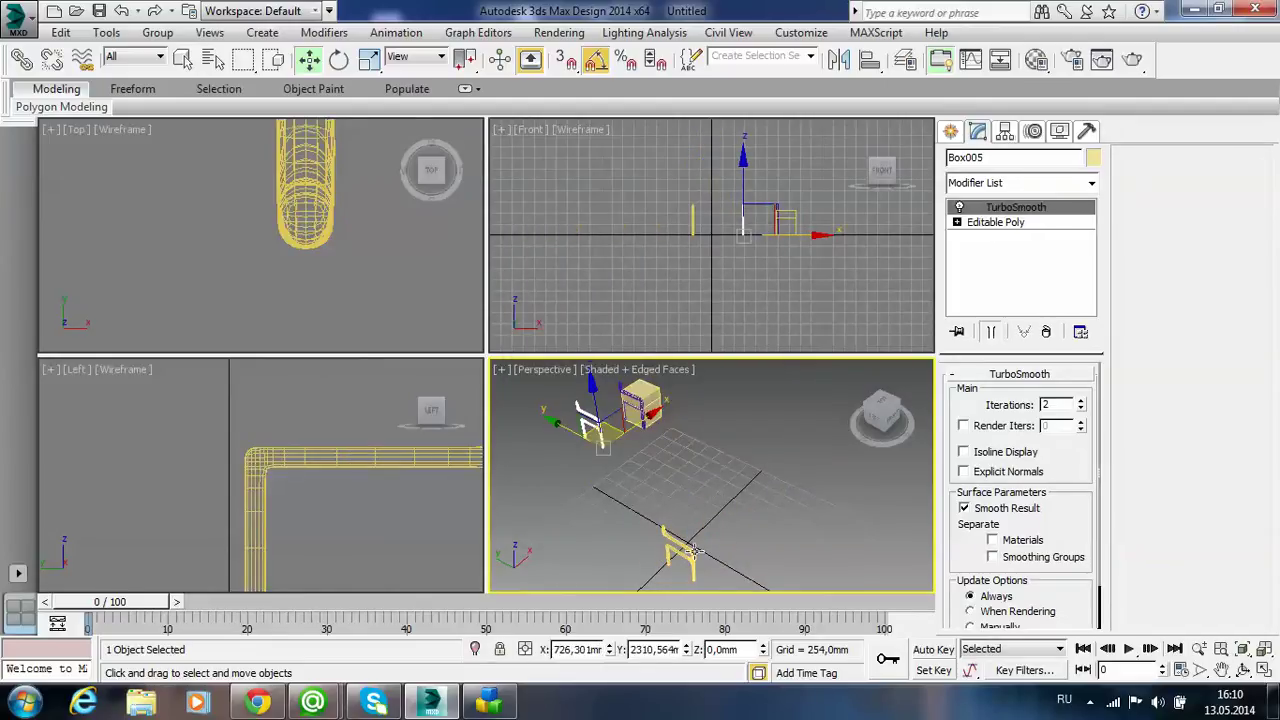
click(781, 562)
click(674, 553)
key(z)
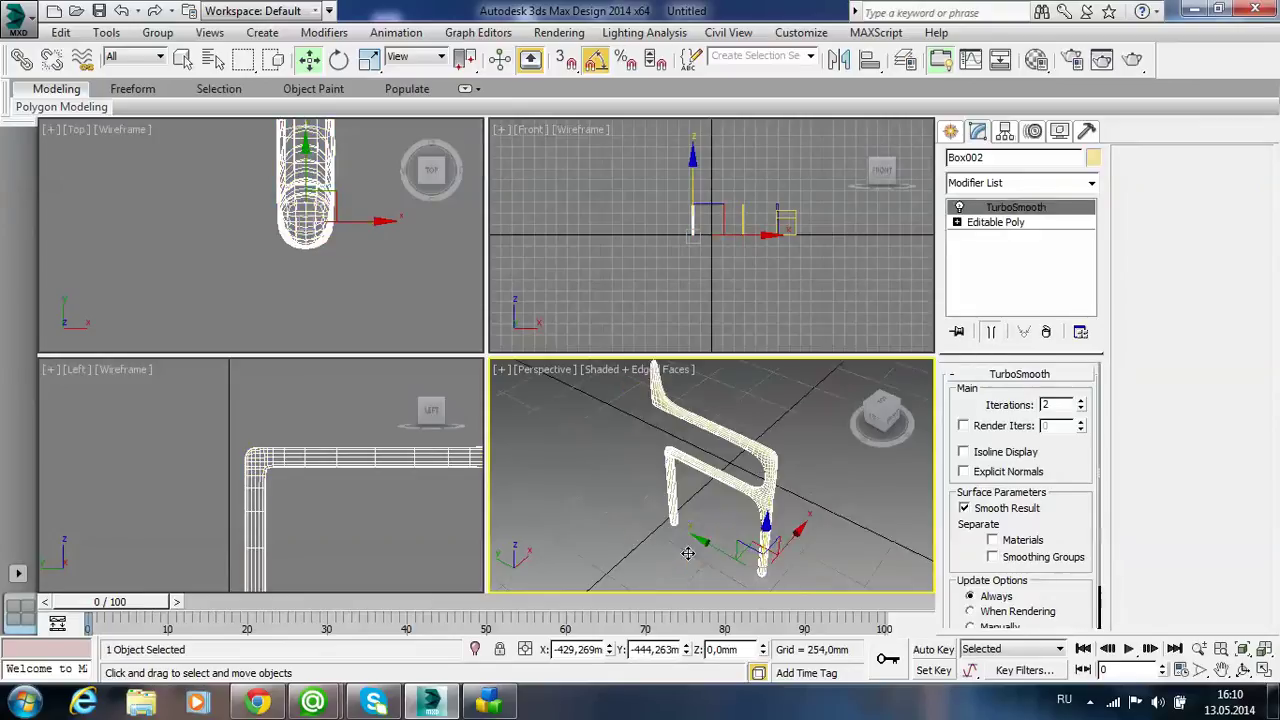
middle_click(229, 528)
- Slide the seat-to-leg corner vertices about 24.7 mm along X in the Left view
click(995, 222)
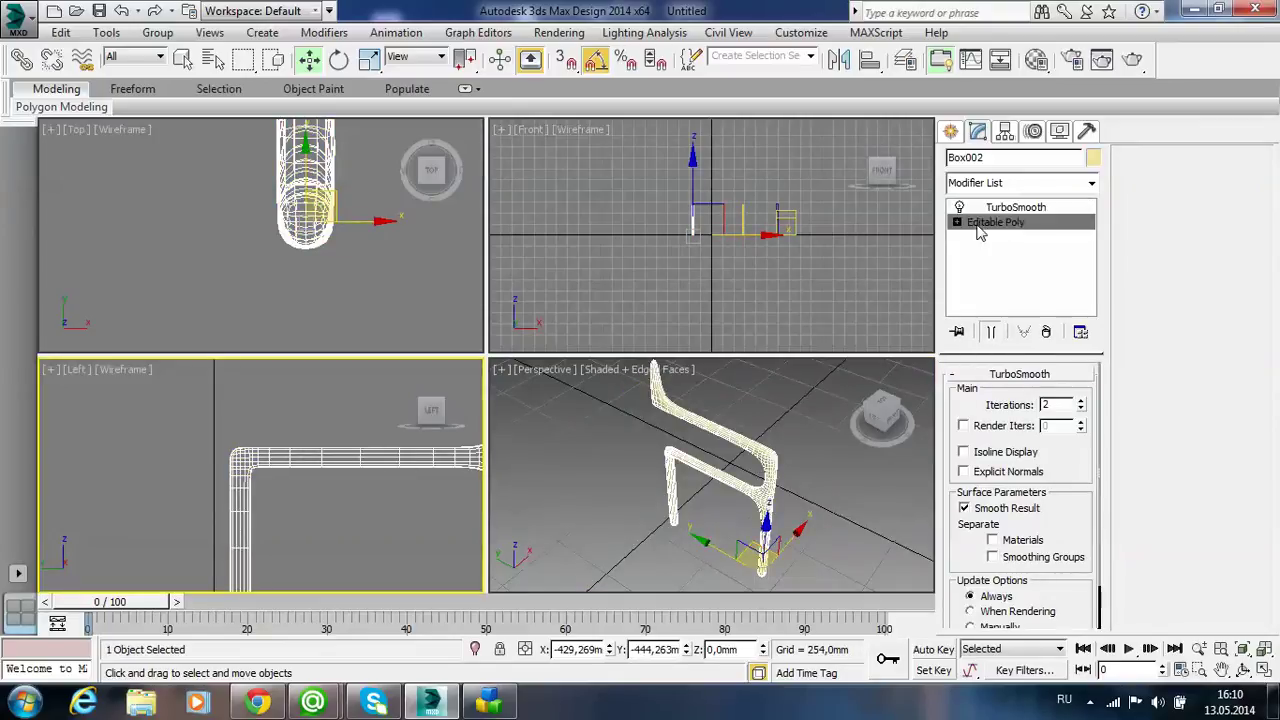
click(971, 395)
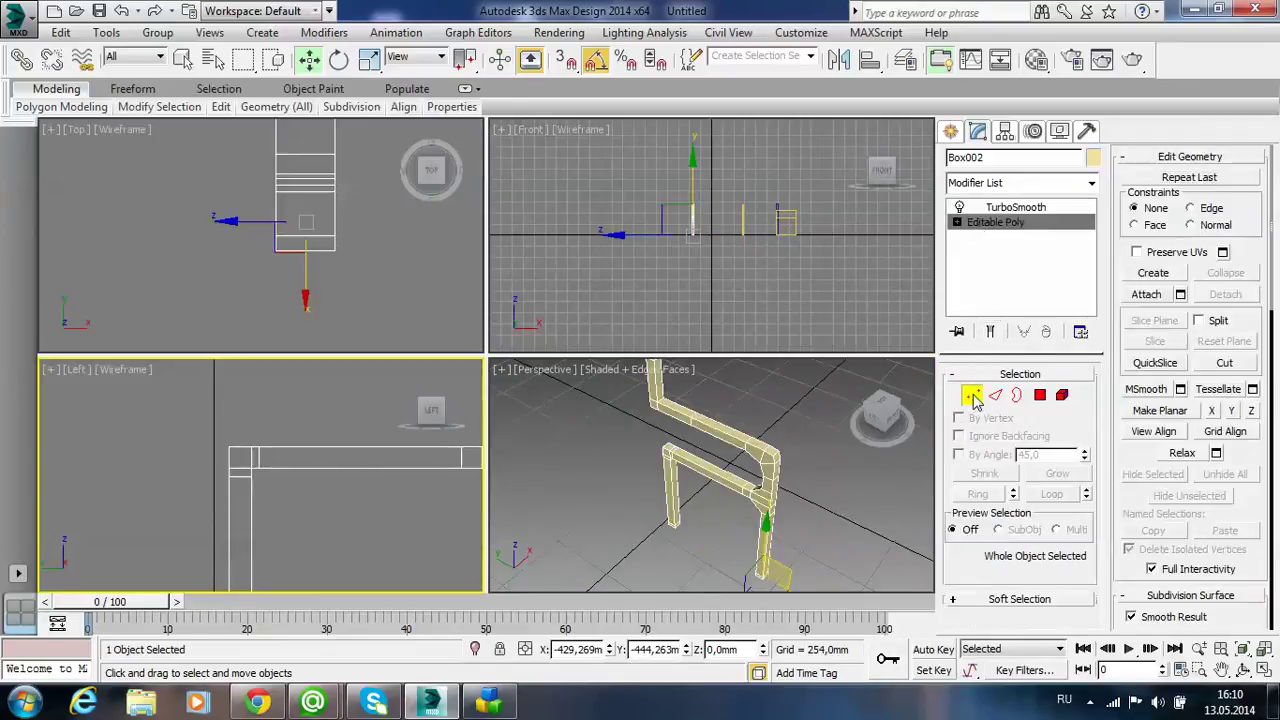
scroll(311, 486, up, 2)
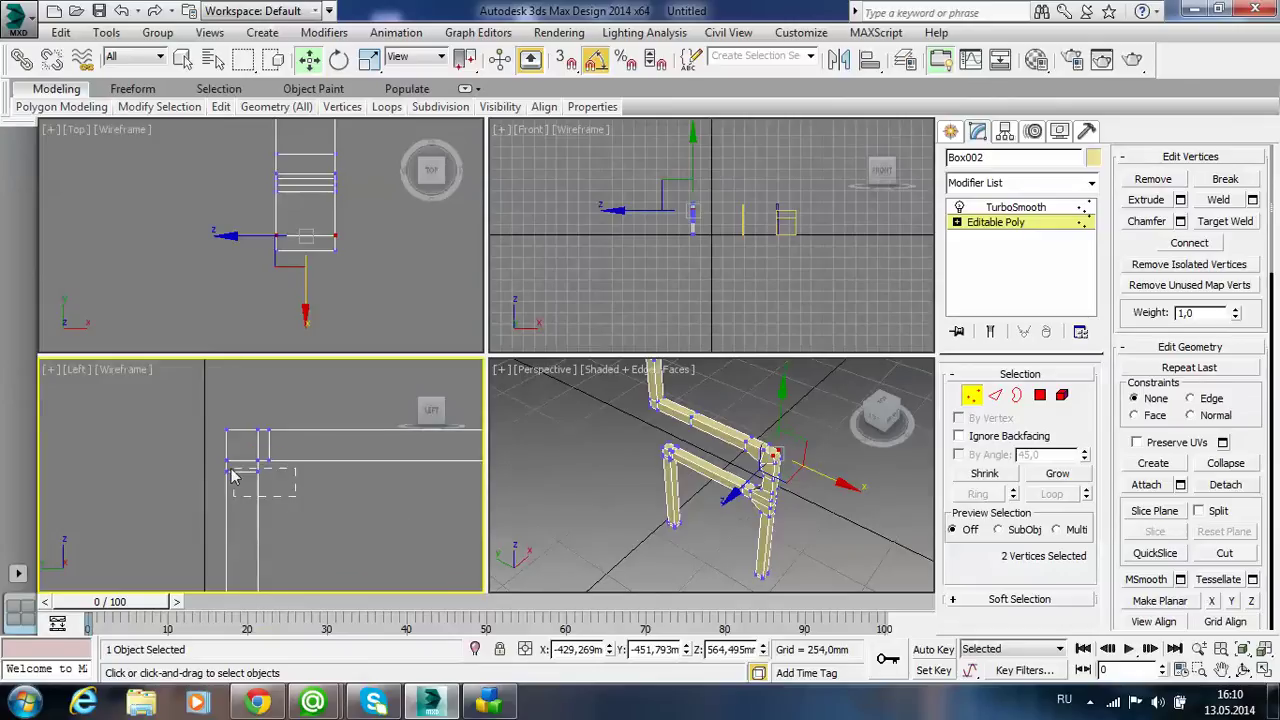
mouse_move(295, 496)
mouse_down()
mouse_move(199, 470)
mouse_move(226, 468)
mouse_up()
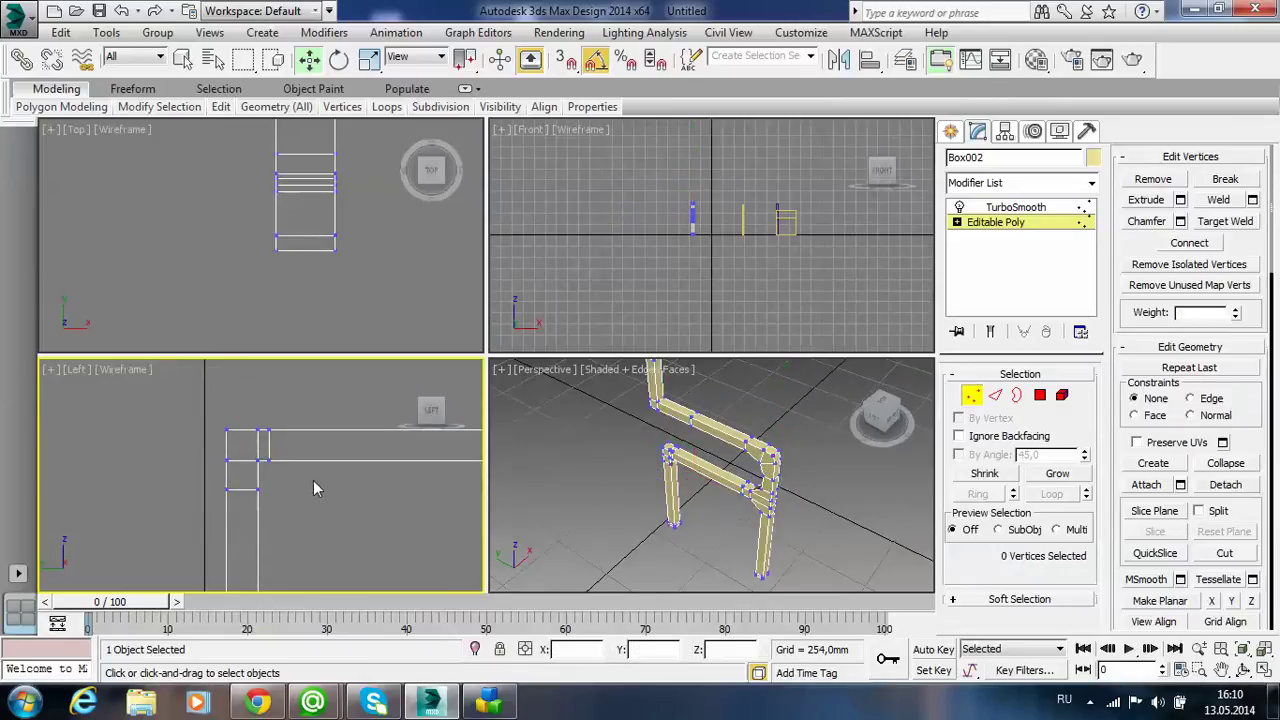
drag(295, 465, 262, 414)
drag(314, 447, 346, 447)
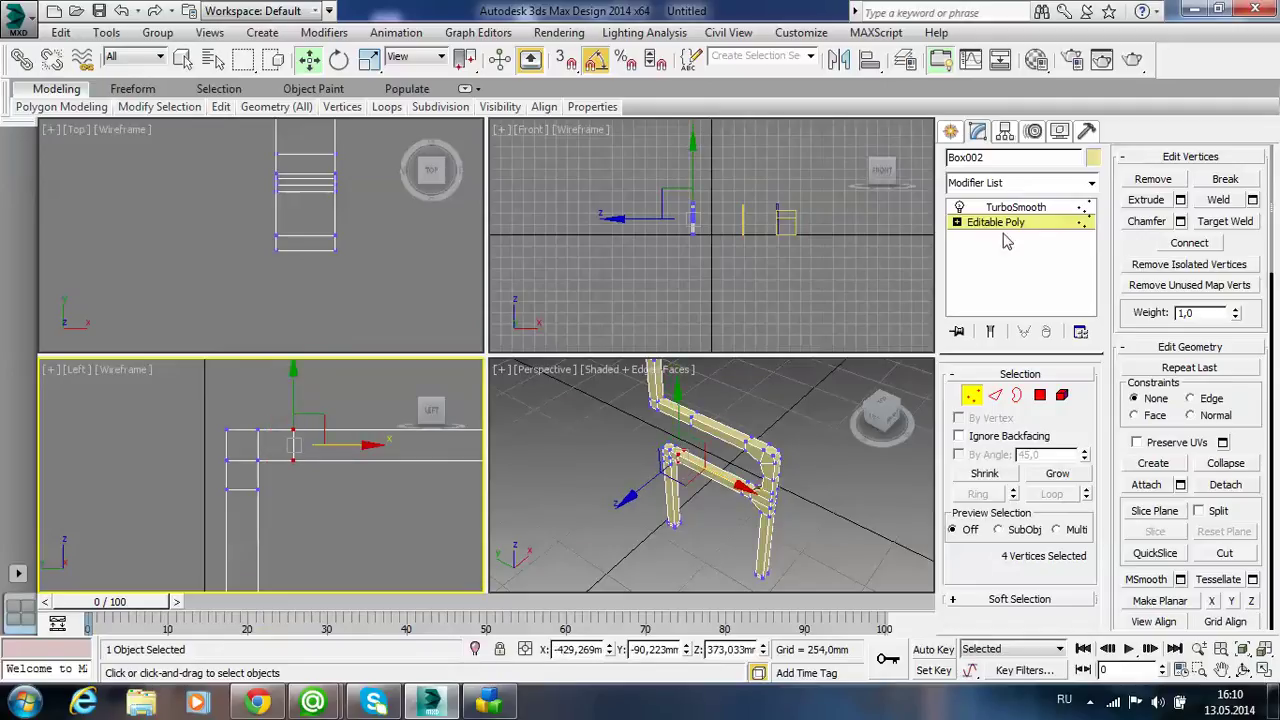
- Check the smoothed bend, then nudge the two upper corner vertices slightly along X
click(1022, 208)
click(354, 510)
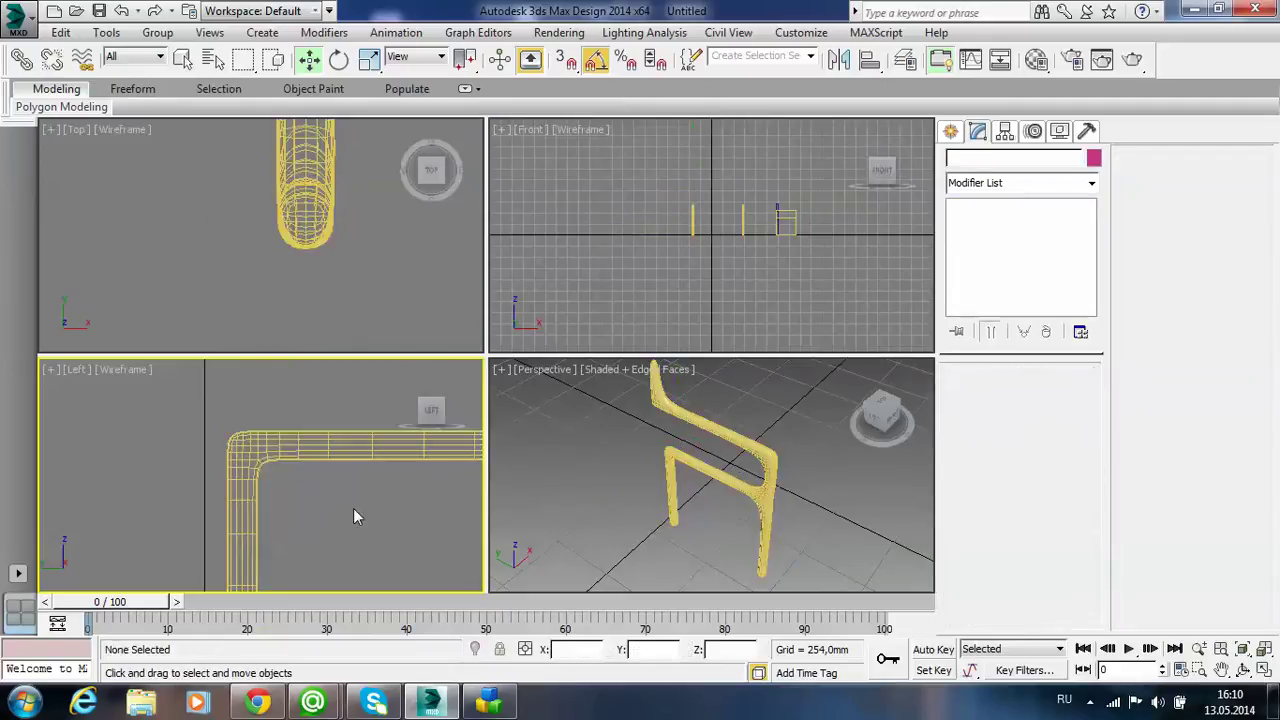
click(347, 447)
click(1060, 224)
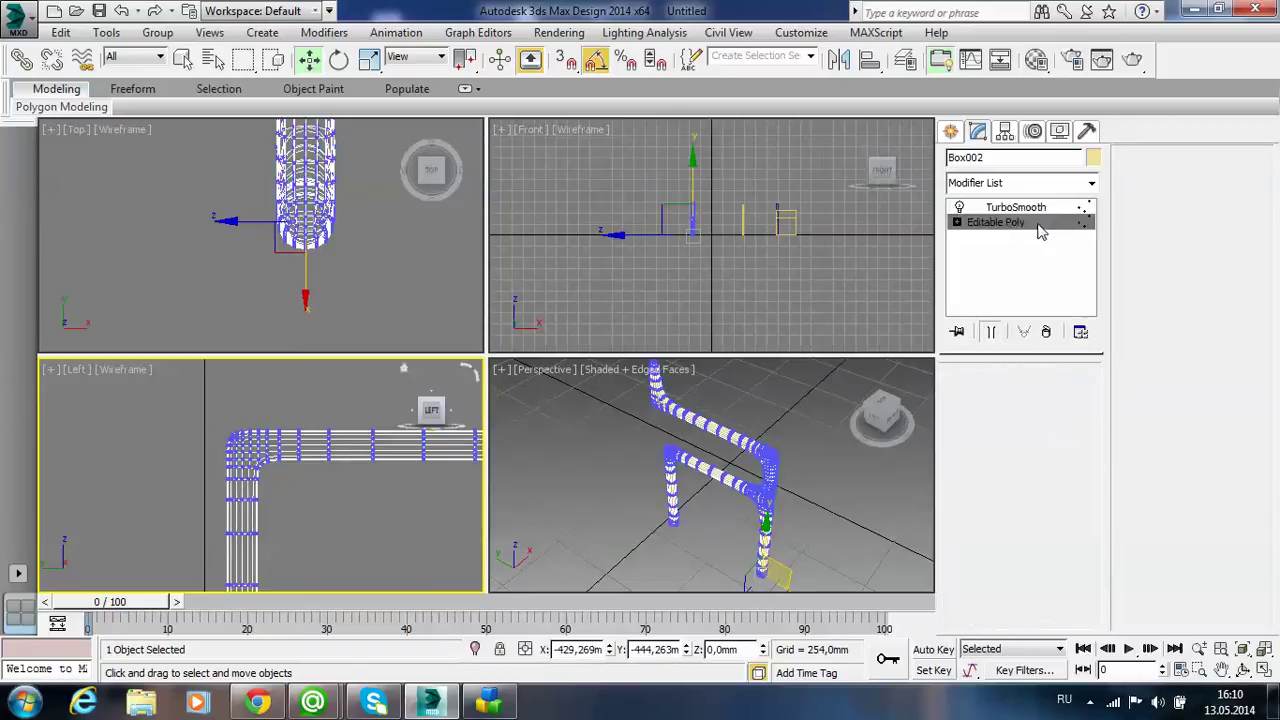
click(228, 430)
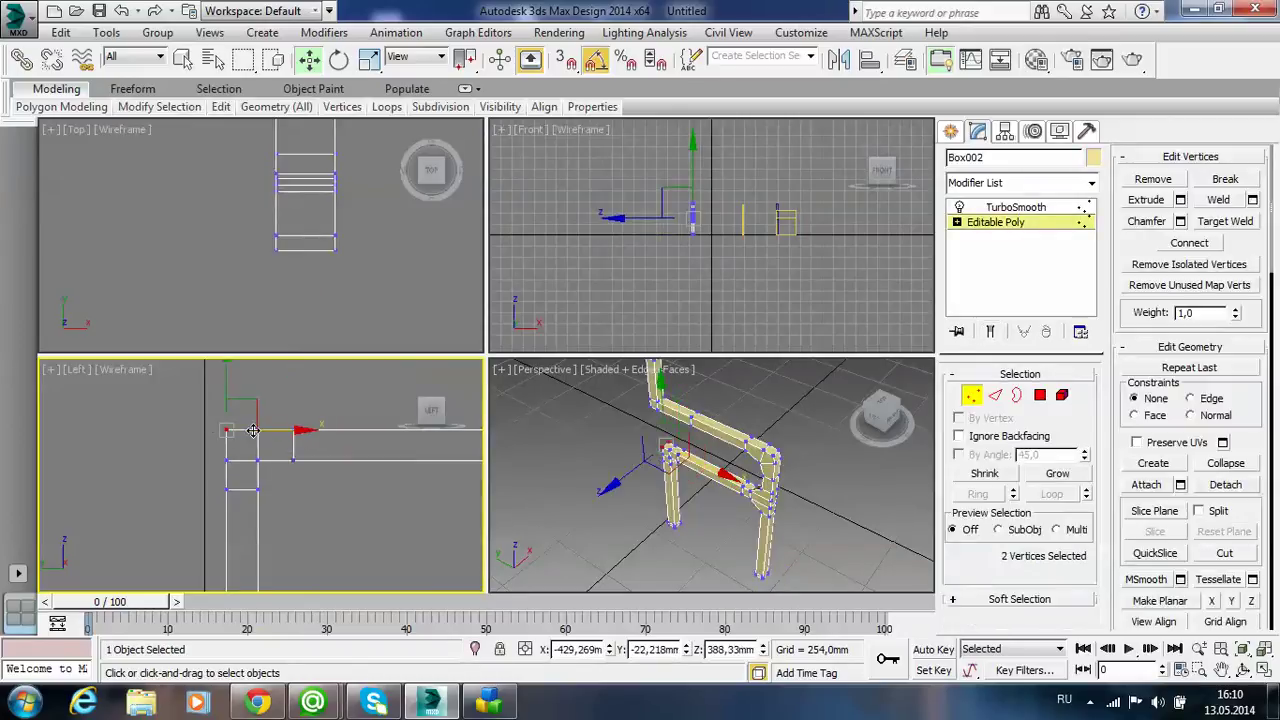
mouse_move(268, 430)
mouse_down()
mouse_move(280, 428)
mouse_move(234, 383)
mouse_up()
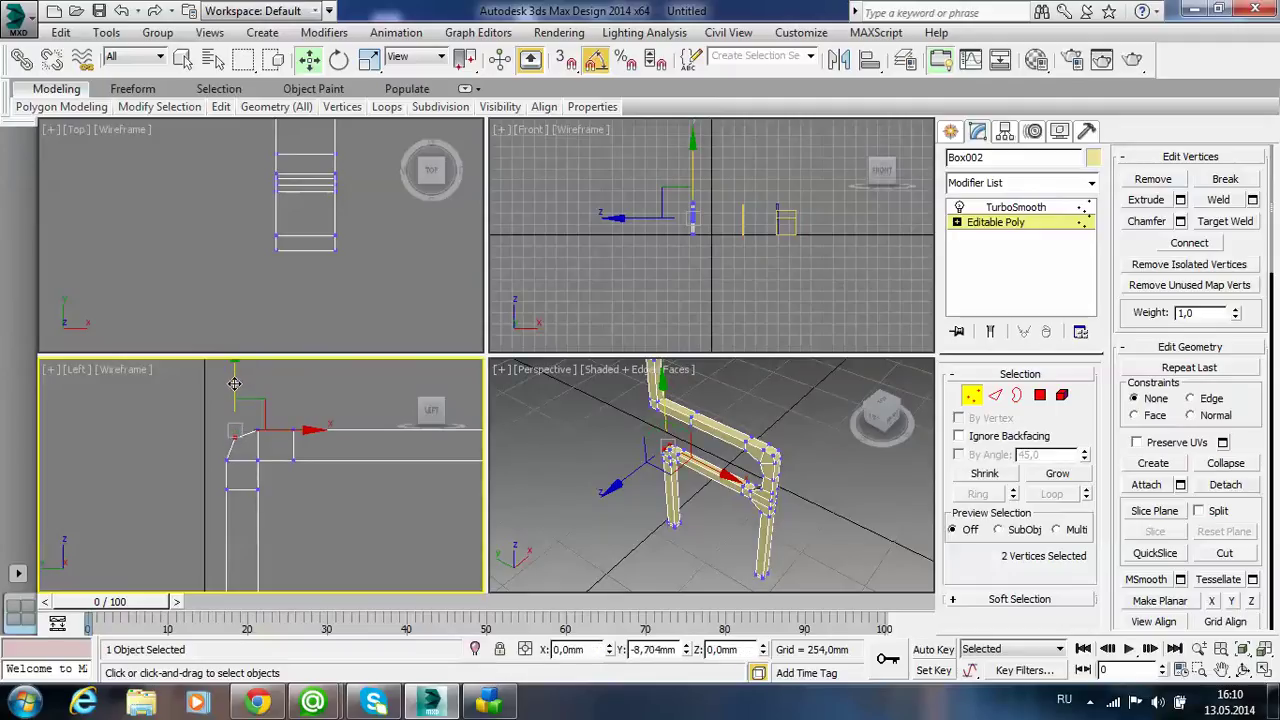
- Show the TurboSmooth result and maximize the Perspective viewport
click(1015, 208)
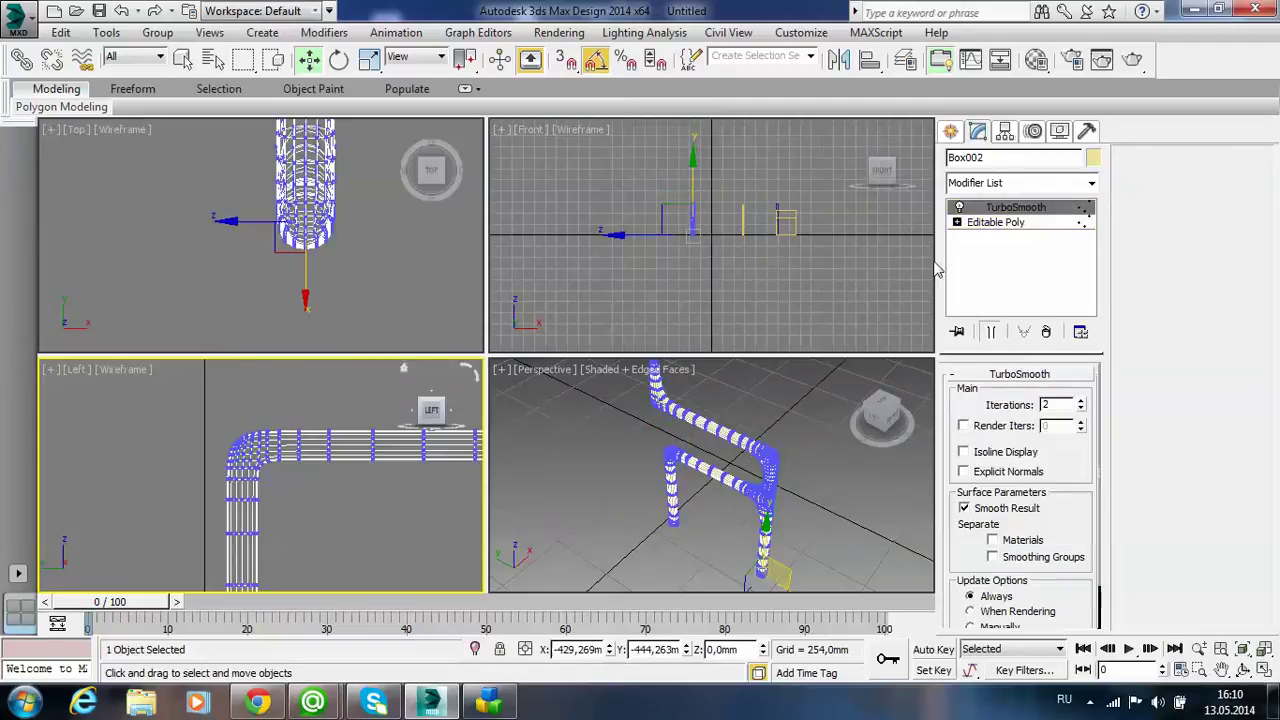
click(419, 495)
click(748, 492)
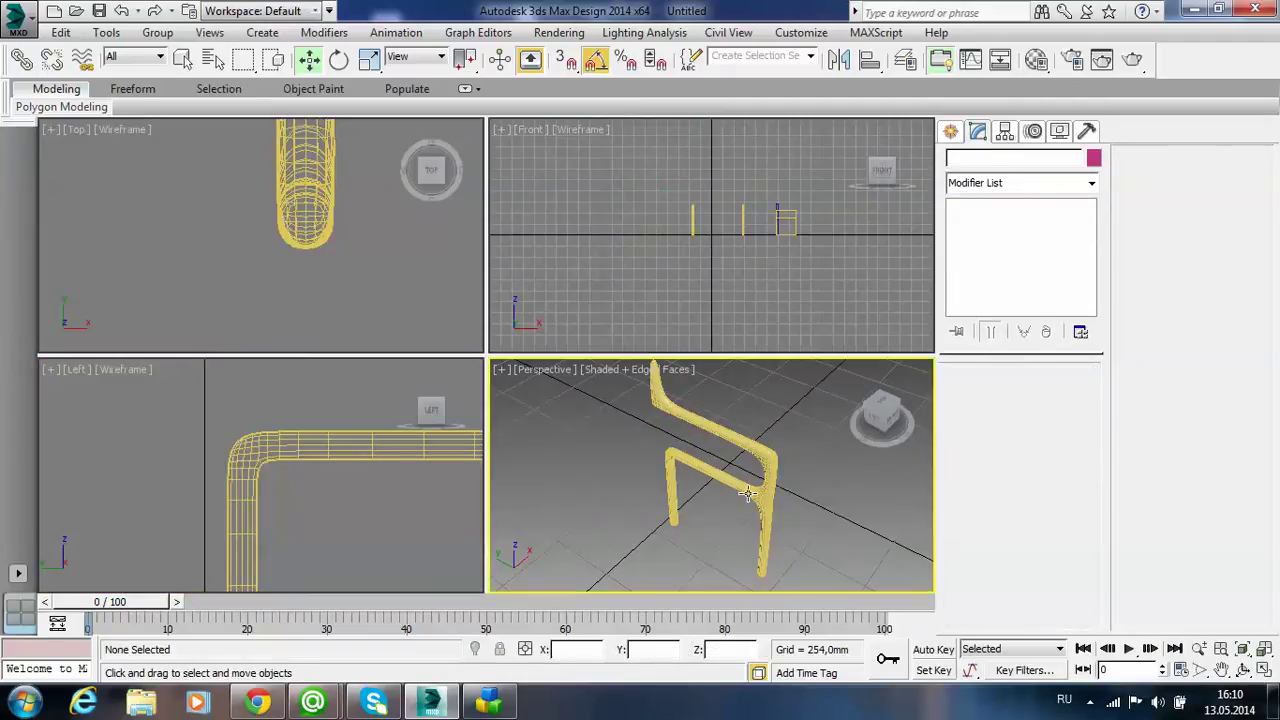
key(alt+w)
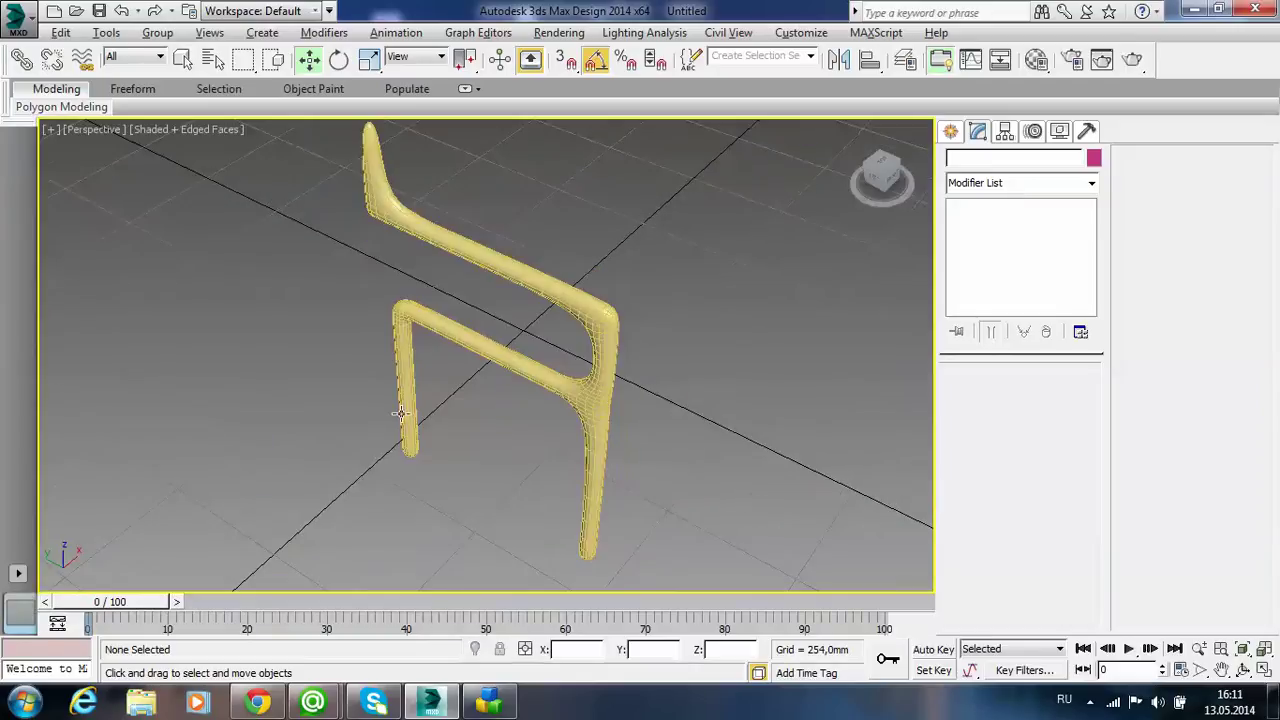
- Orbit and zoom around the smoothed chair to inspect its legs, seat bar and side profile
mouse_move(397, 412)
alt+middle_down()
mouse_move(499, 371)
mouse_move(545, 327)
alt+middle_up()
scroll(545, 337, up, 5)
mouse_move(423, 354)
alt+middle_down()
mouse_move(534, 360)
mouse_move(514, 303)
mouse_move(371, 352)
mouse_move(343, 391)
mouse_move(389, 380)
alt+middle_up()
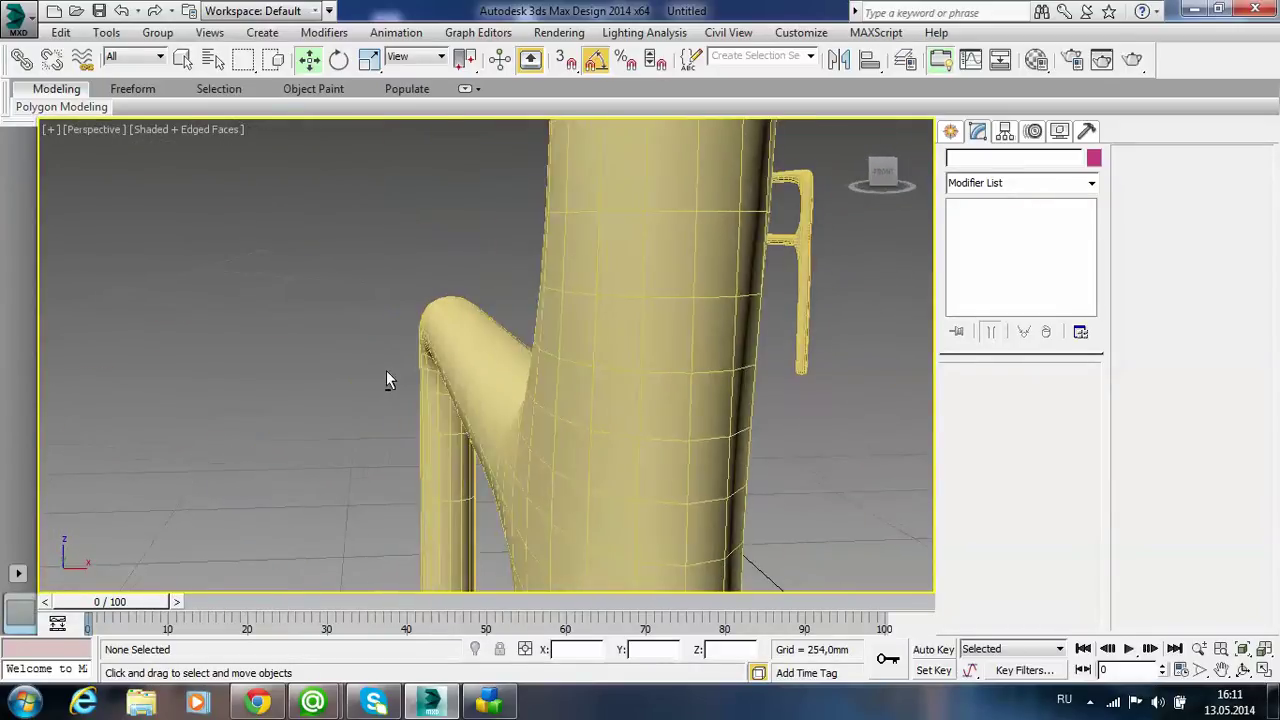
scroll(389, 380, down, 3)
scroll(619, 412, up, 4)
mouse_move(619, 412)
alt+middle_down()
mouse_move(549, 429)
mouse_move(694, 431)
alt+middle_up()
alt+middle_drag(669, 355, 677, 386)
scroll(677, 386, down, 2)
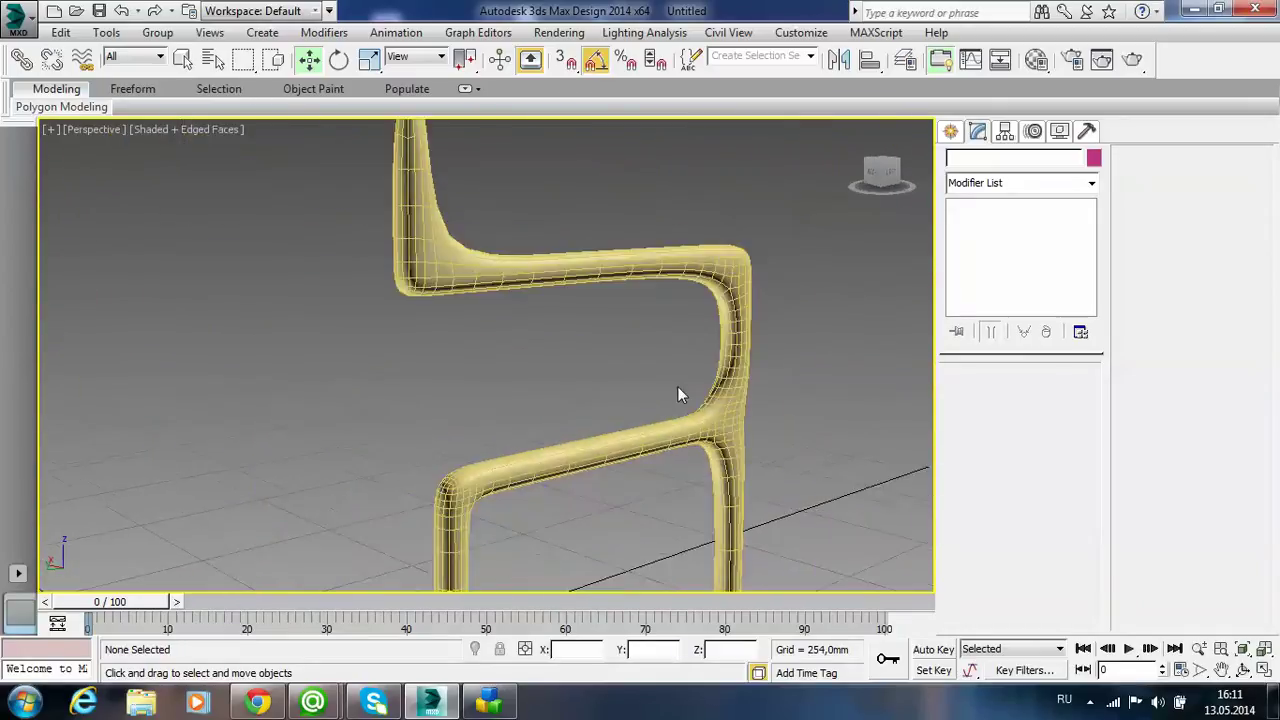
scroll(609, 395, up, 2)
scroll(590, 385, down, 1)
- Orbit to a frontal view and compare the chair with the reference photo in Chrome
scroll(537, 369, down, 2)
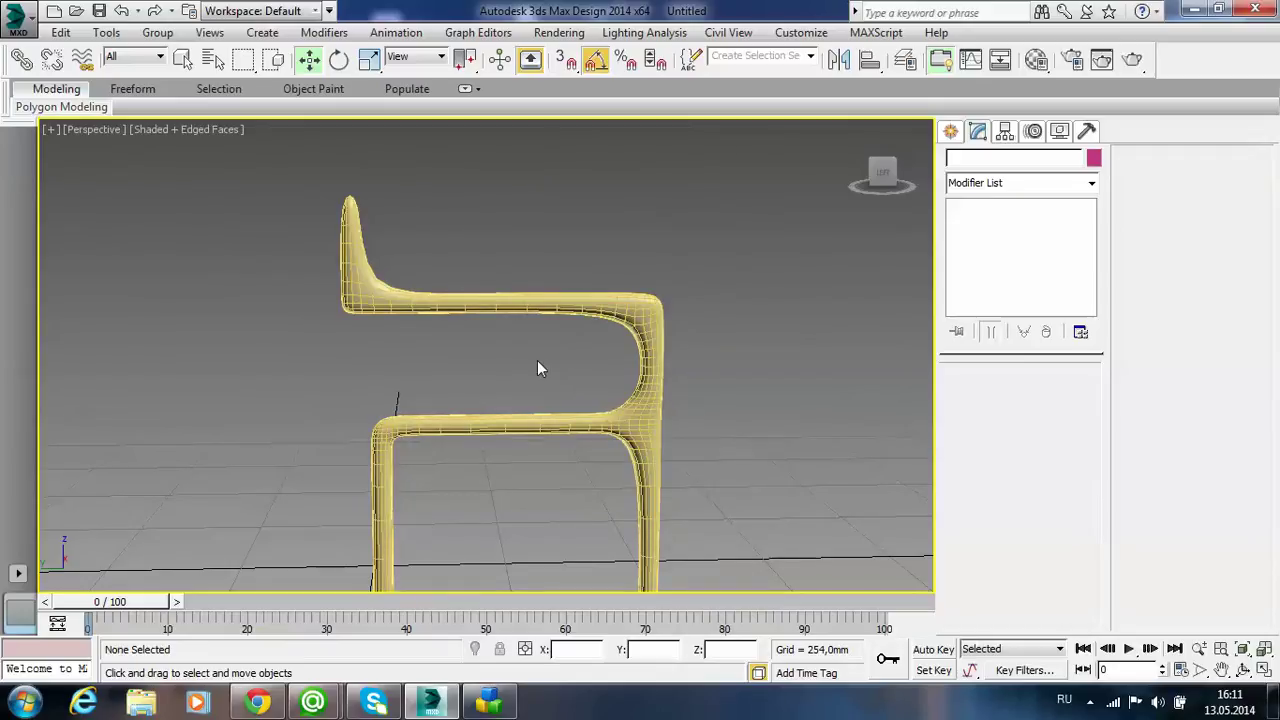
scroll(537, 366, down, 2)
mouse_move(540, 366)
alt+middle_down()
mouse_move(549, 329)
mouse_move(543, 343)
alt+middle_up()
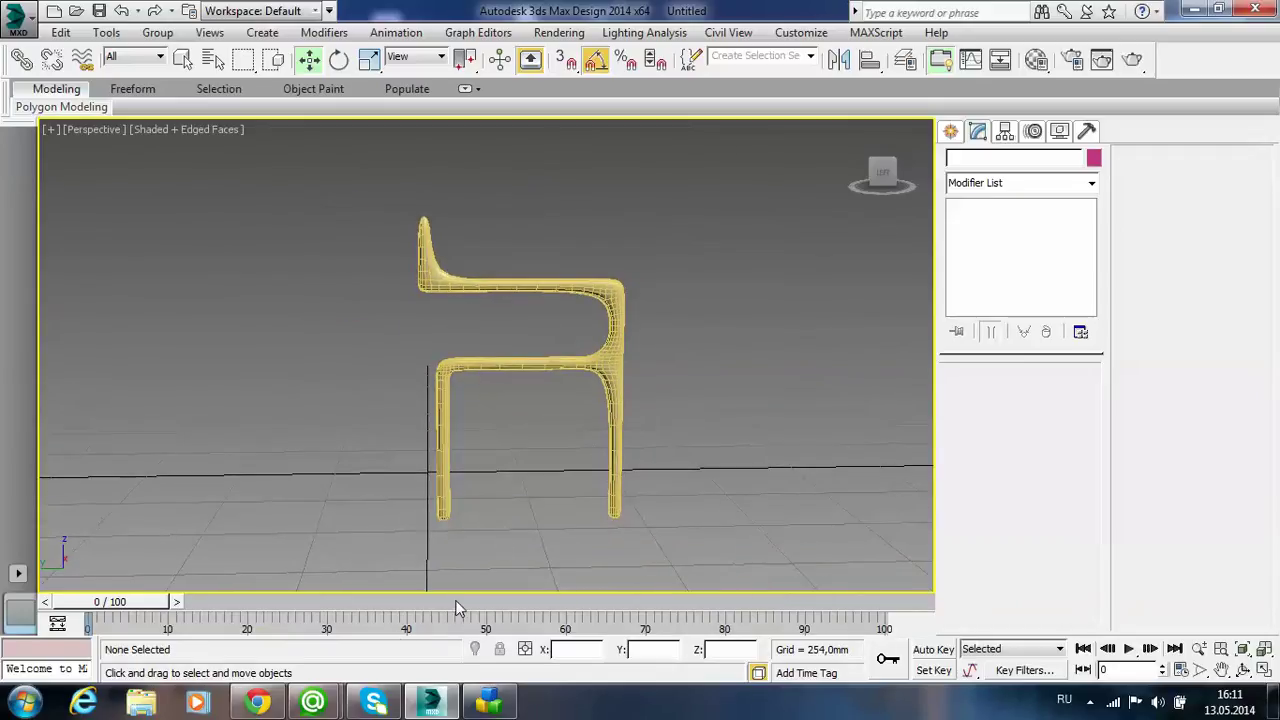
mouse_move(257, 702)
click(313, 588)
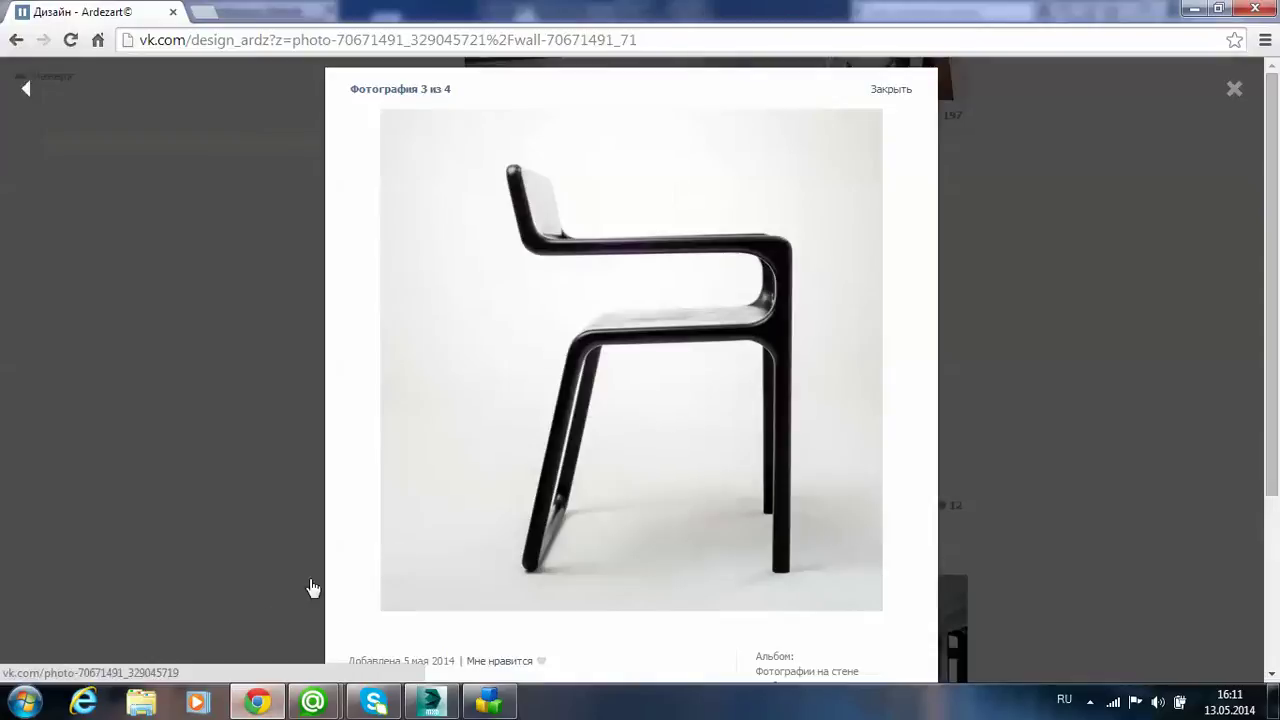
click(431, 697)
- Restore four views and shift the left leg's foot vertices along X to slant it outward
key(alt+w)
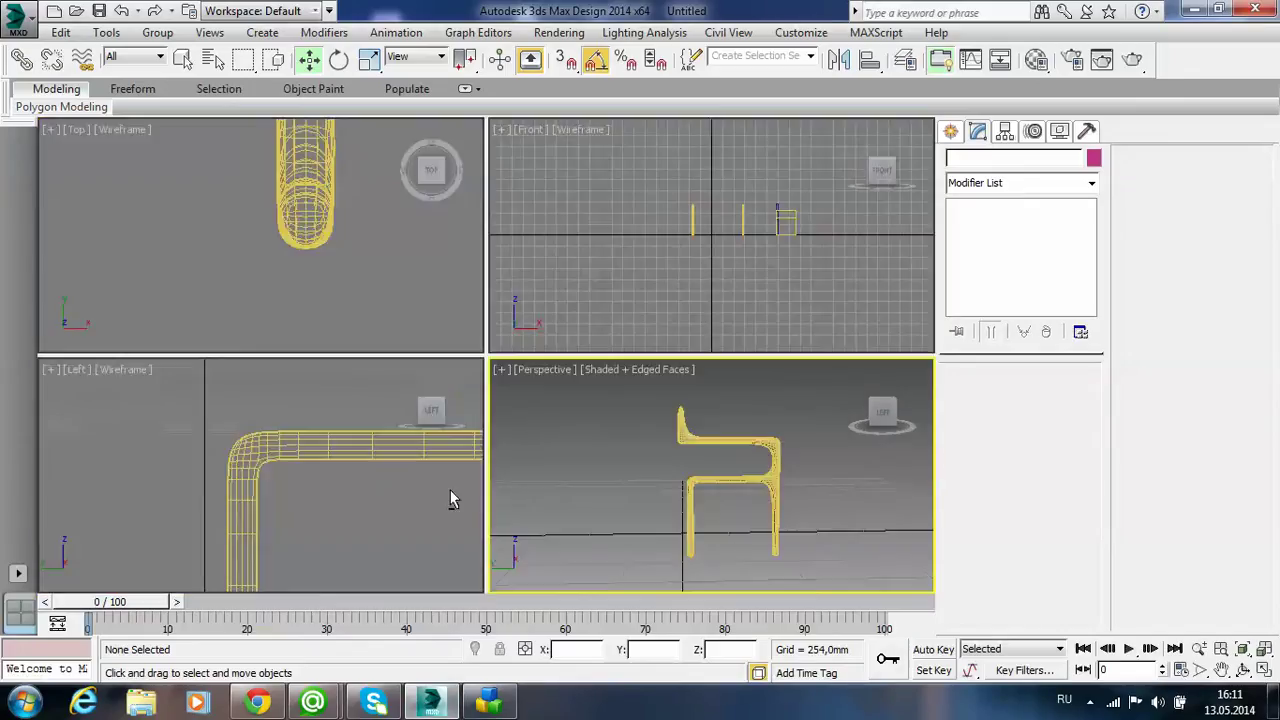
scroll(388, 468, down, 5)
scroll(376, 494, down, 2)
scroll(376, 494, up, 3)
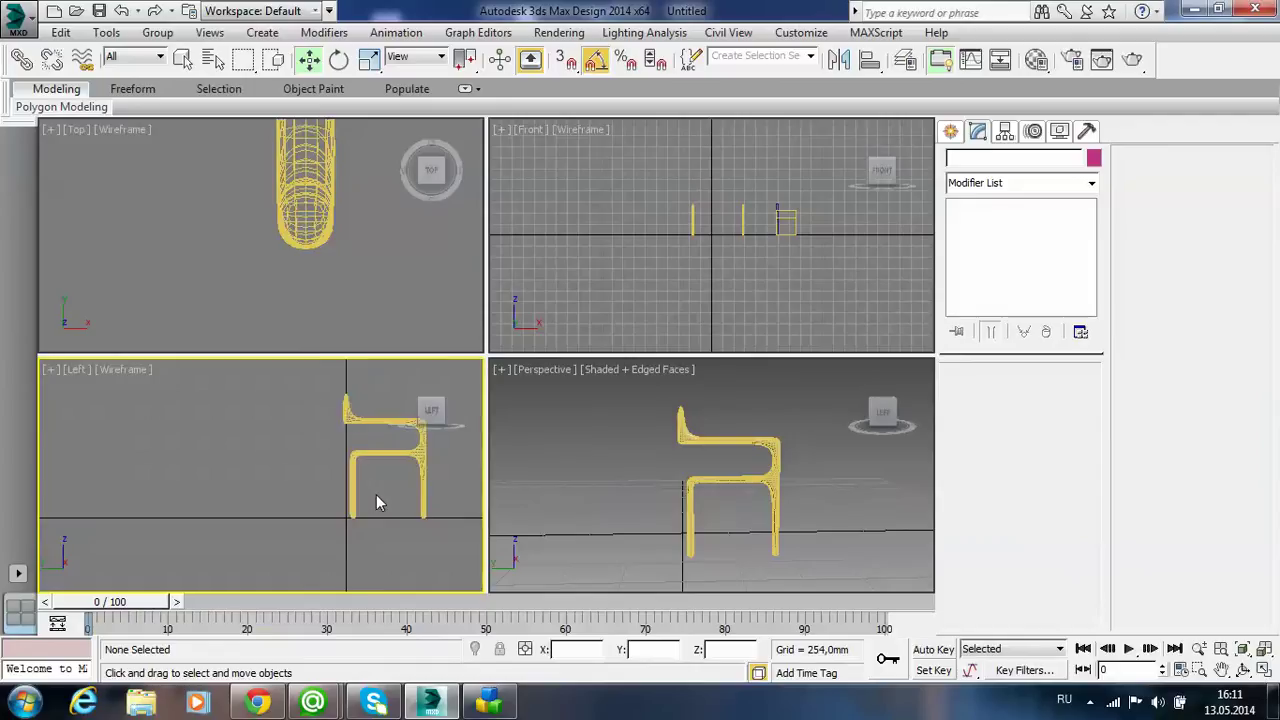
scroll(376, 494, up, 2)
click(360, 435)
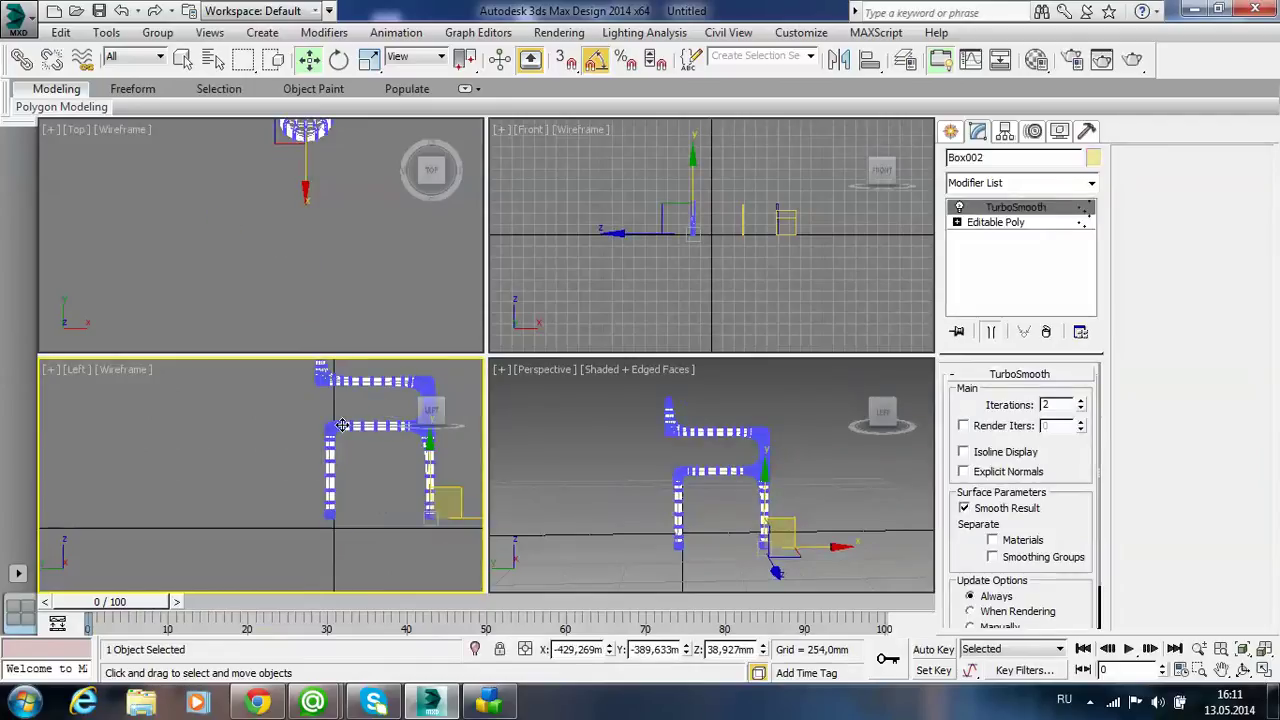
click(1000, 224)
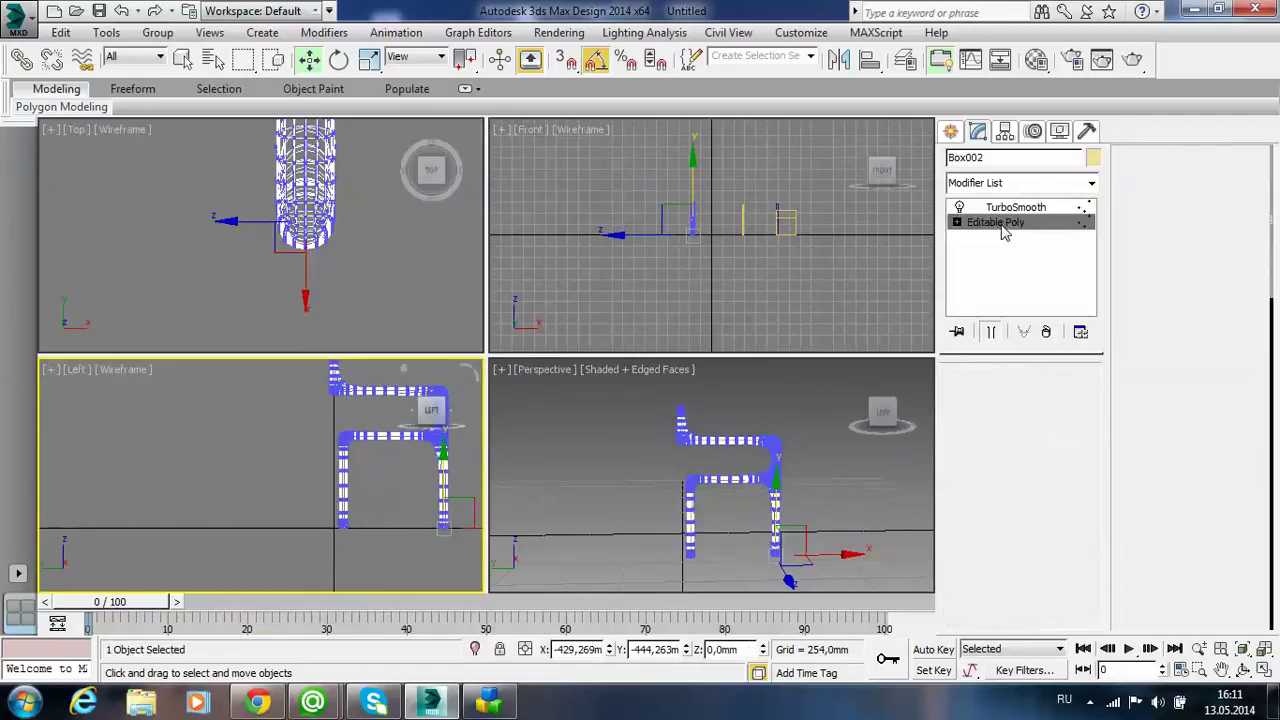
key(1)
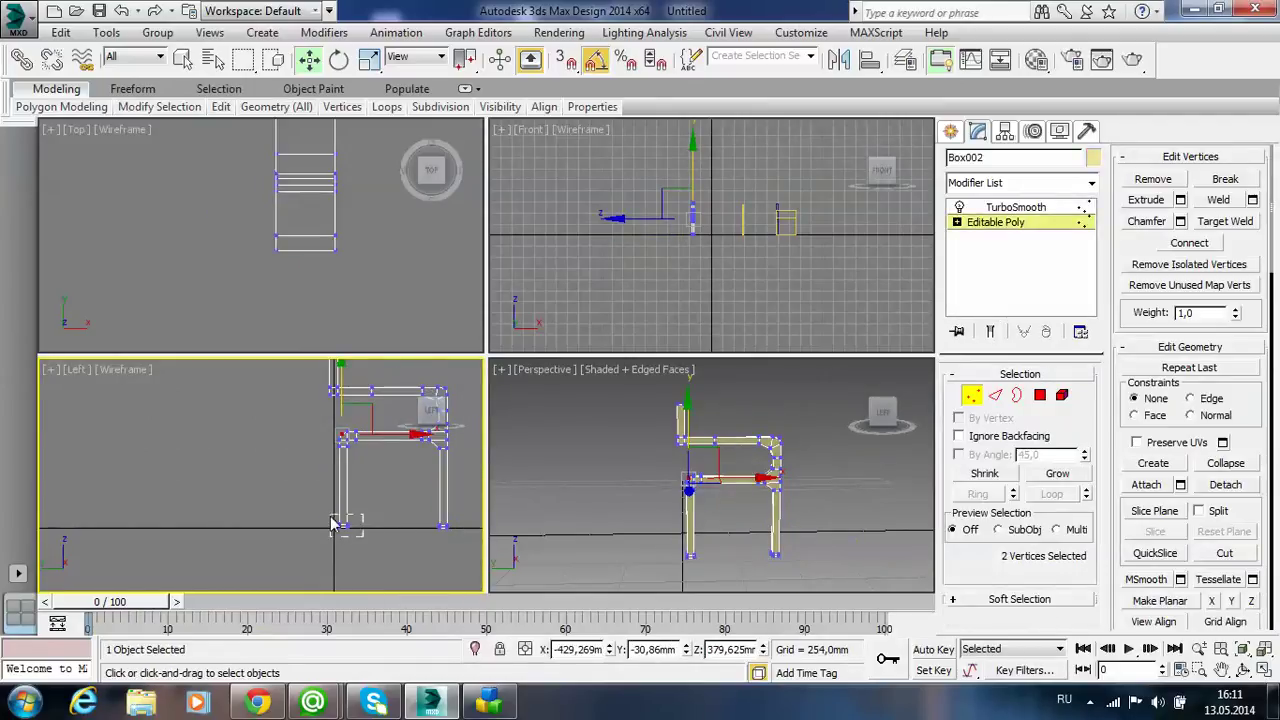
mouse_move(361, 541)
mouse_down()
mouse_move(322, 512)
mouse_move(380, 525)
mouse_up()
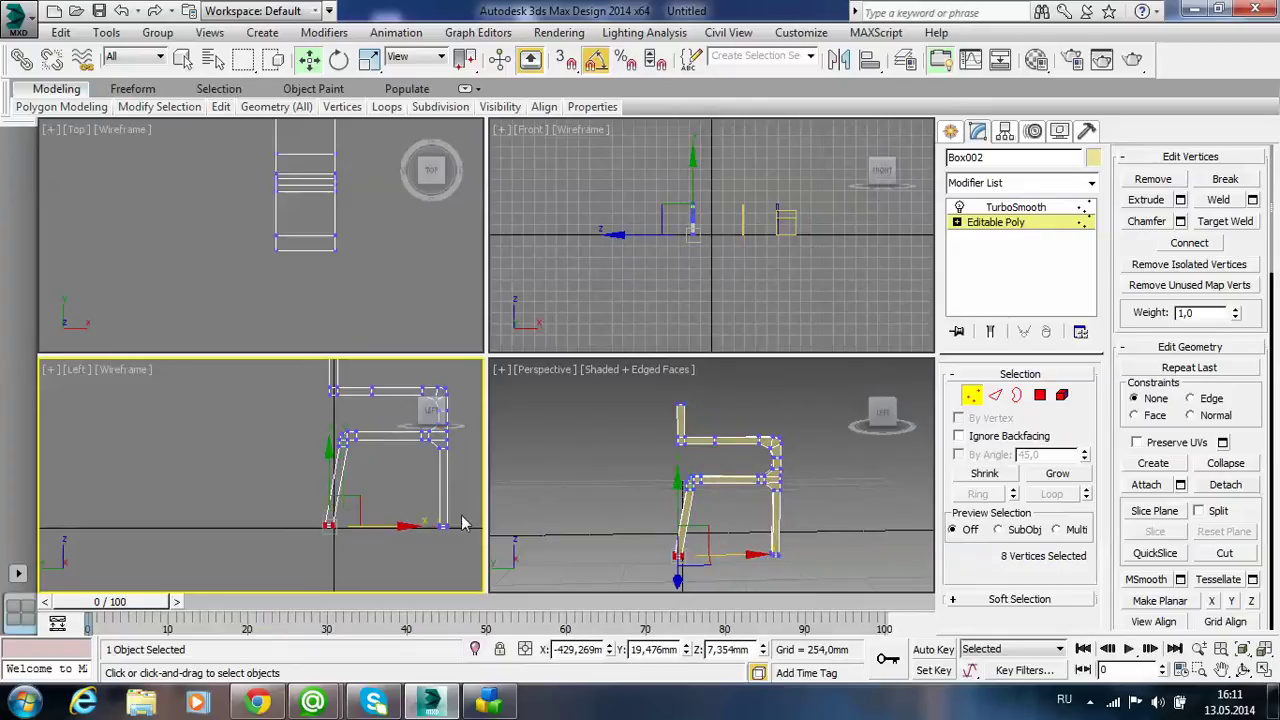
- Show the TurboSmooth result, maximize the Left view and zoom along the slanted leg
click(1012, 208)
click(345, 418)
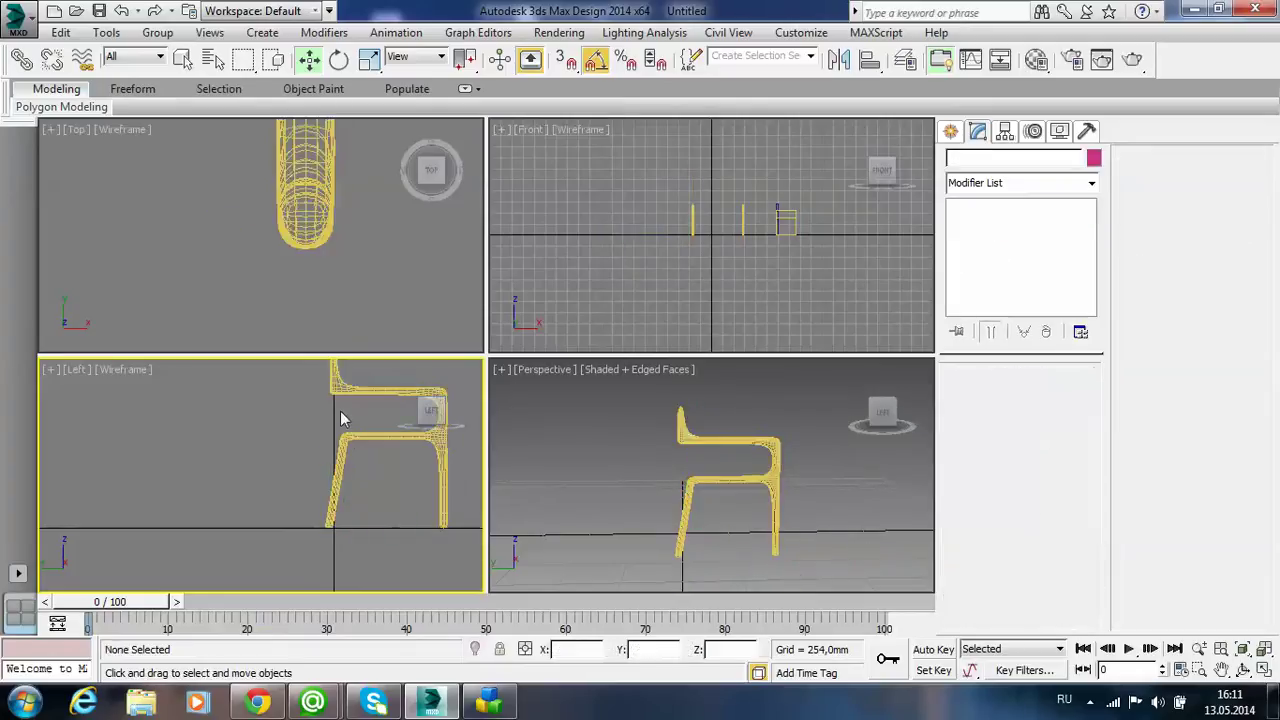
scroll(350, 440, up, 3)
mouse_move(350, 440)
middle_down()
mouse_move(357, 497)
mouse_move(366, 400)
middle_up()
scroll(357, 497, up, 2)
scroll(374, 491, down, 2)
scroll(379, 490, up, 2)
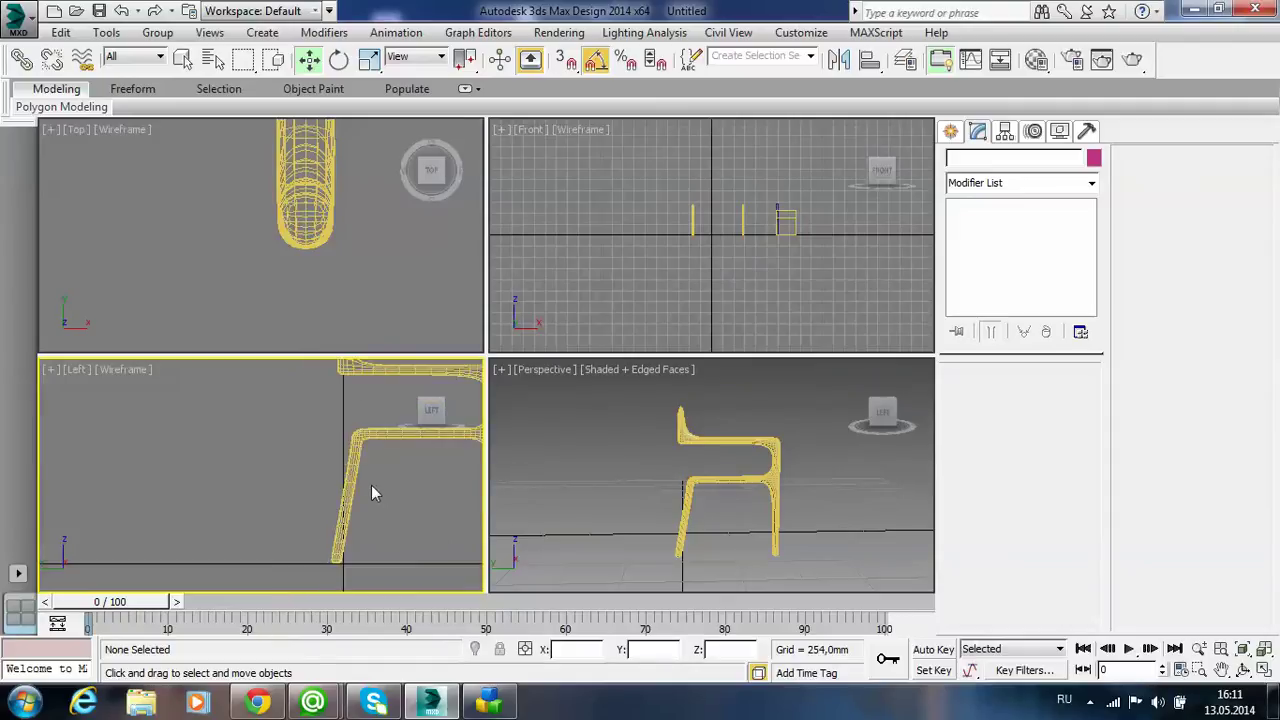
middle_drag(371, 485, 358, 522)
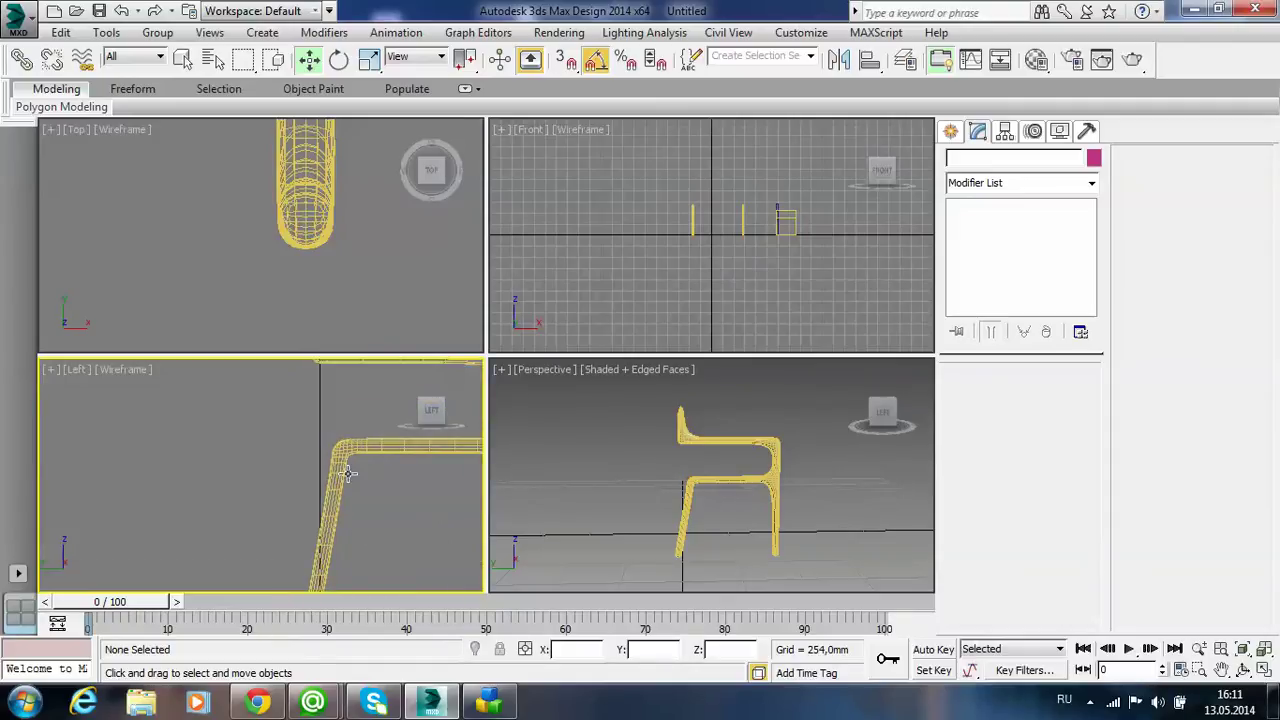
scroll(349, 473, up, 2)
scroll(349, 473, down, 2)
key(alt+w)
scroll(366, 373, down, 2)
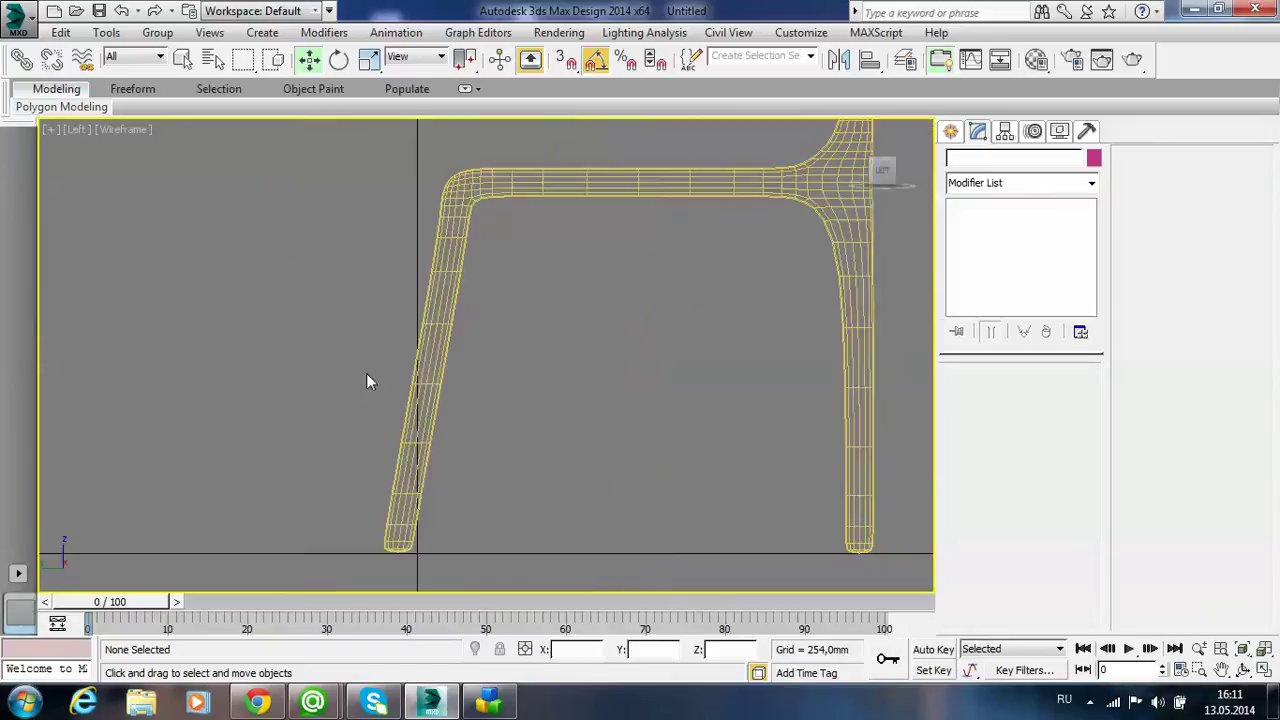
scroll(366, 373, up, 3)
scroll(564, 396, down, 3)
scroll(611, 407, up, 1)
scroll(563, 440, down, 3)
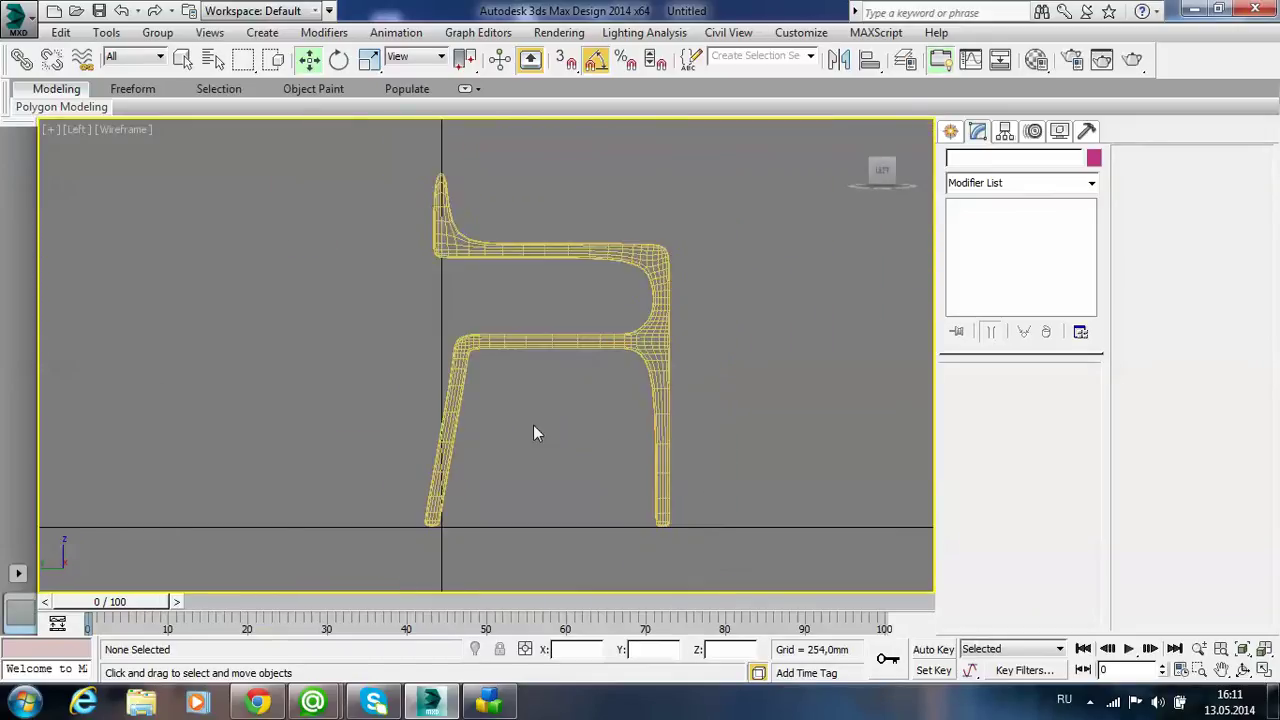
scroll(497, 441, up, 1)
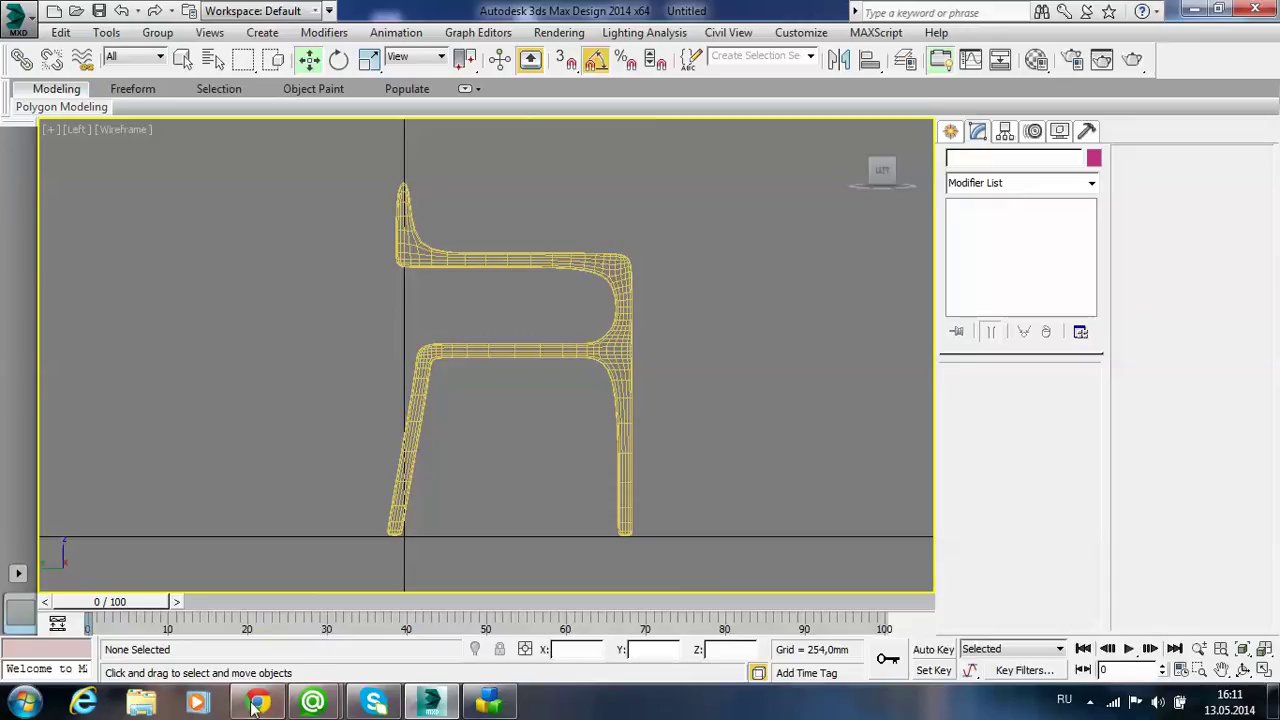
mouse_move(257, 702)
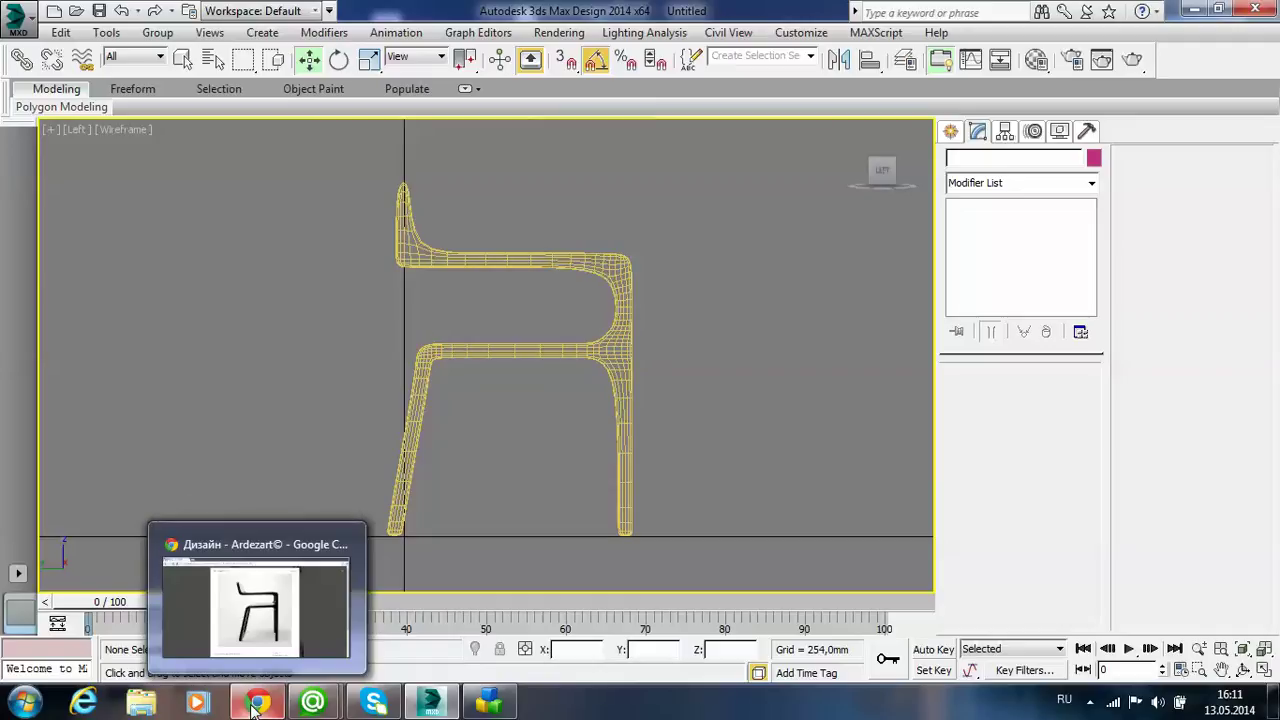
- Select Box002 at Editable Poly vertex level and frame the backrest in the side view
click(505, 258)
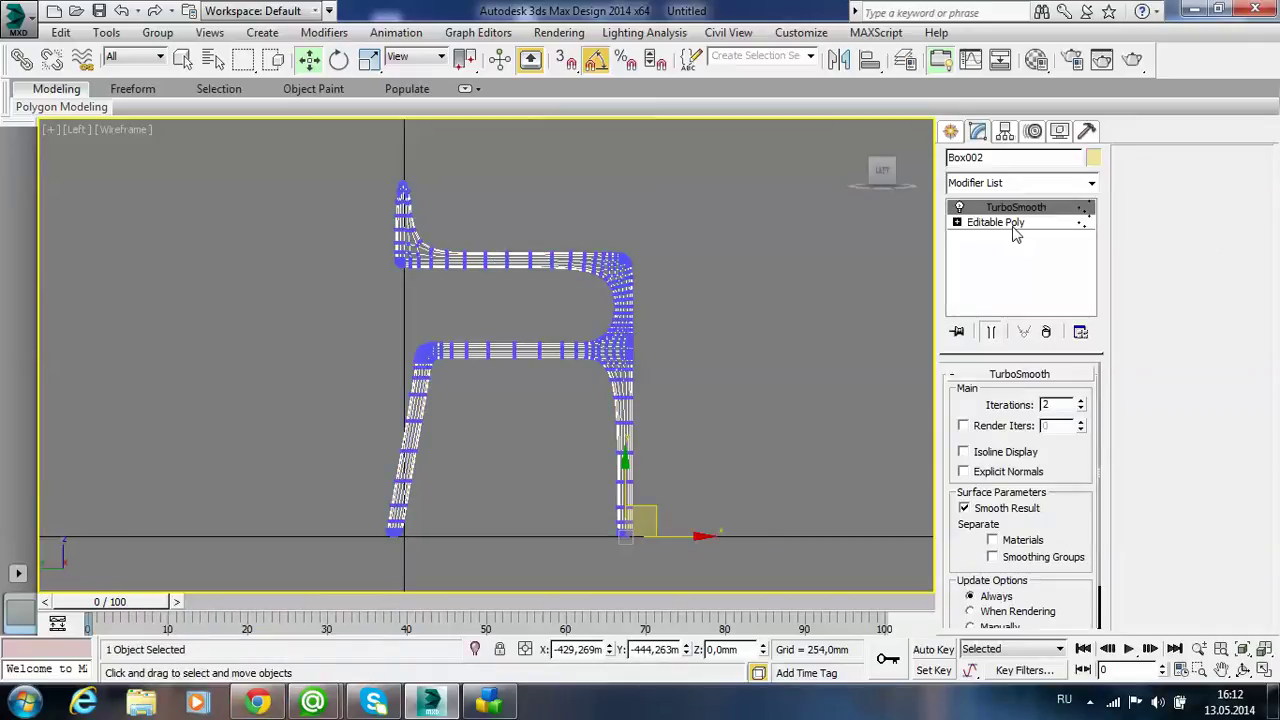
click(995, 222)
key(1)
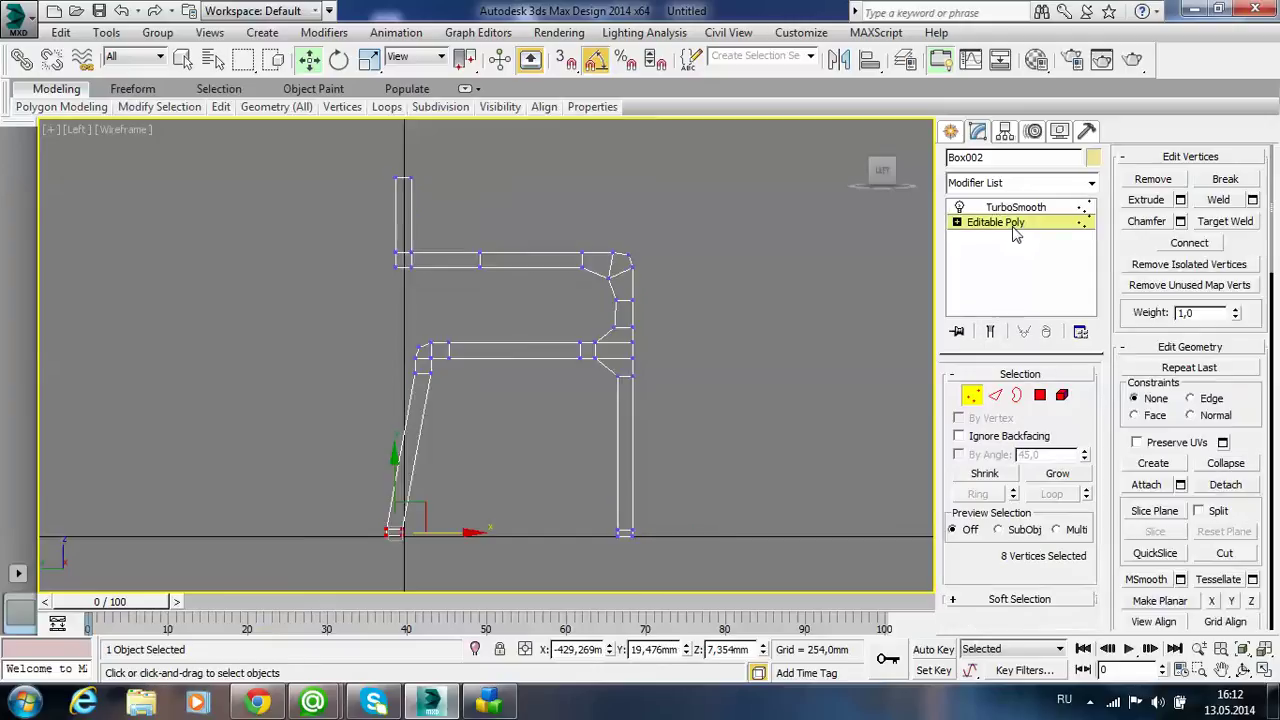
middle_drag(457, 263, 428, 313)
scroll(428, 313, up, 4)
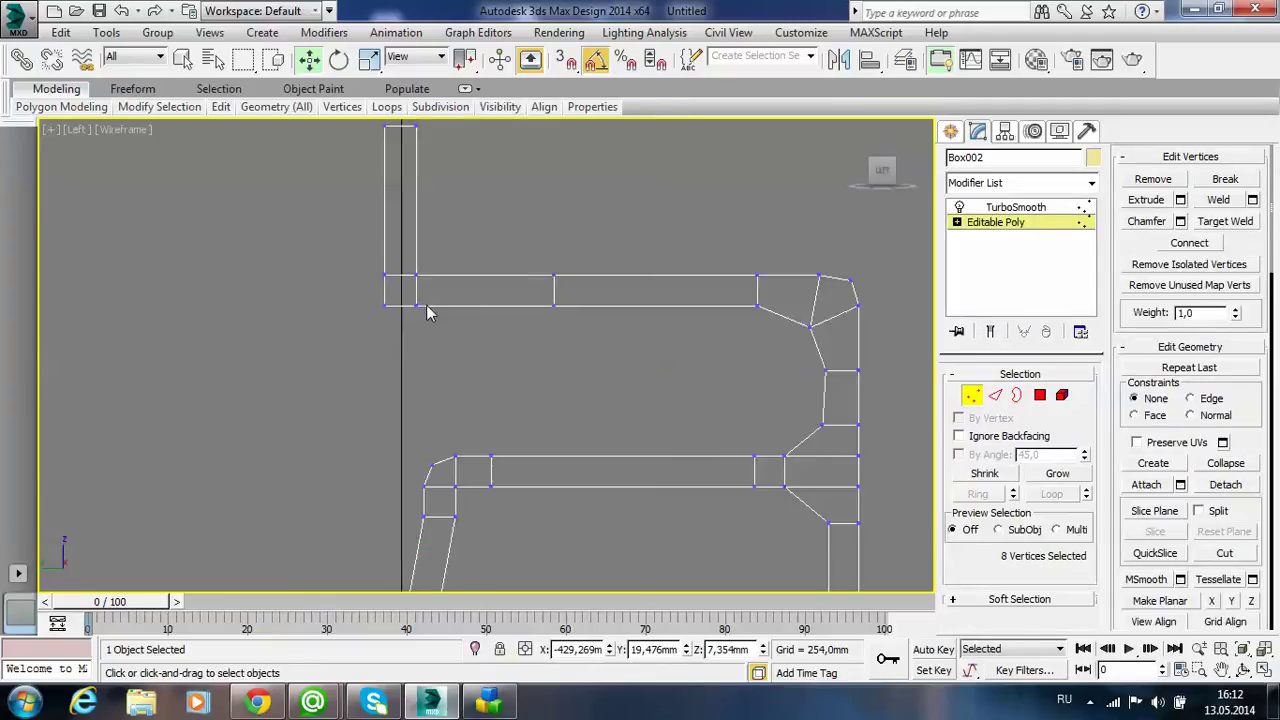
middle_drag(423, 246, 423, 270)
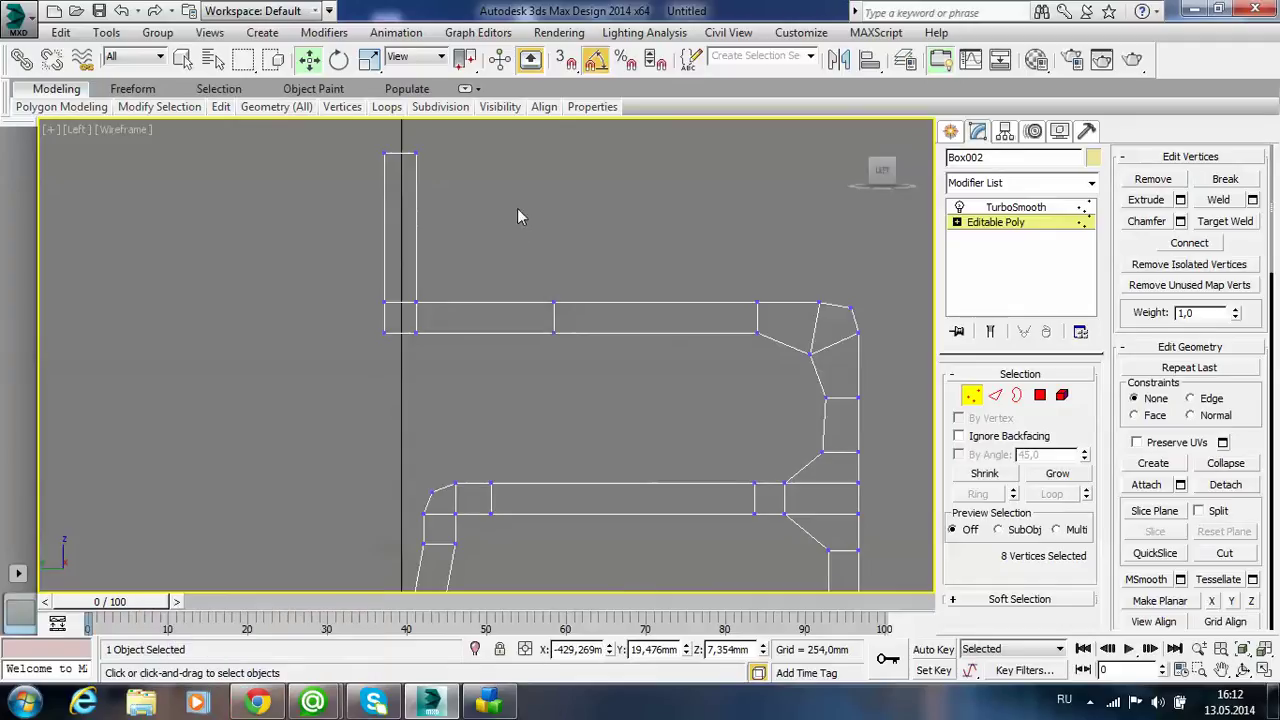
- Move the backrest's top vertices left along X so the backrest leans back
drag(362, 135, 440, 178)
middle_drag(462, 154, 462, 221)
drag(462, 221, 368, 210)
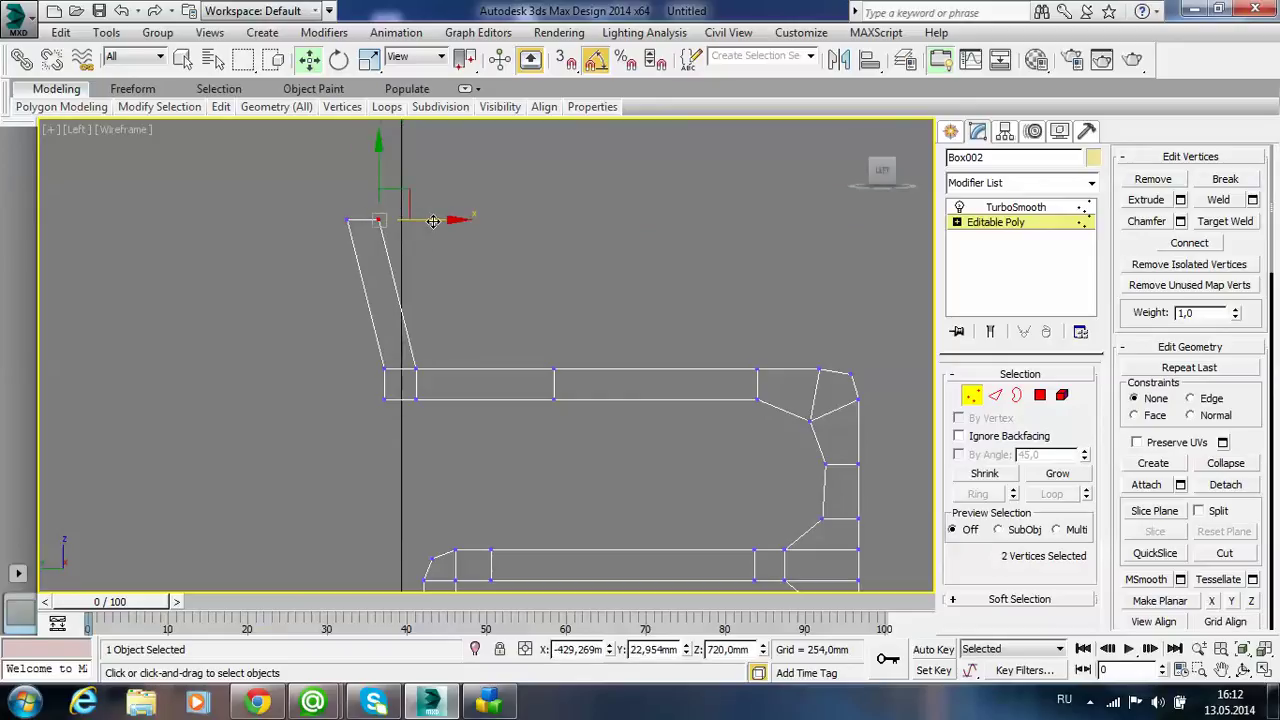
click(474, 303)
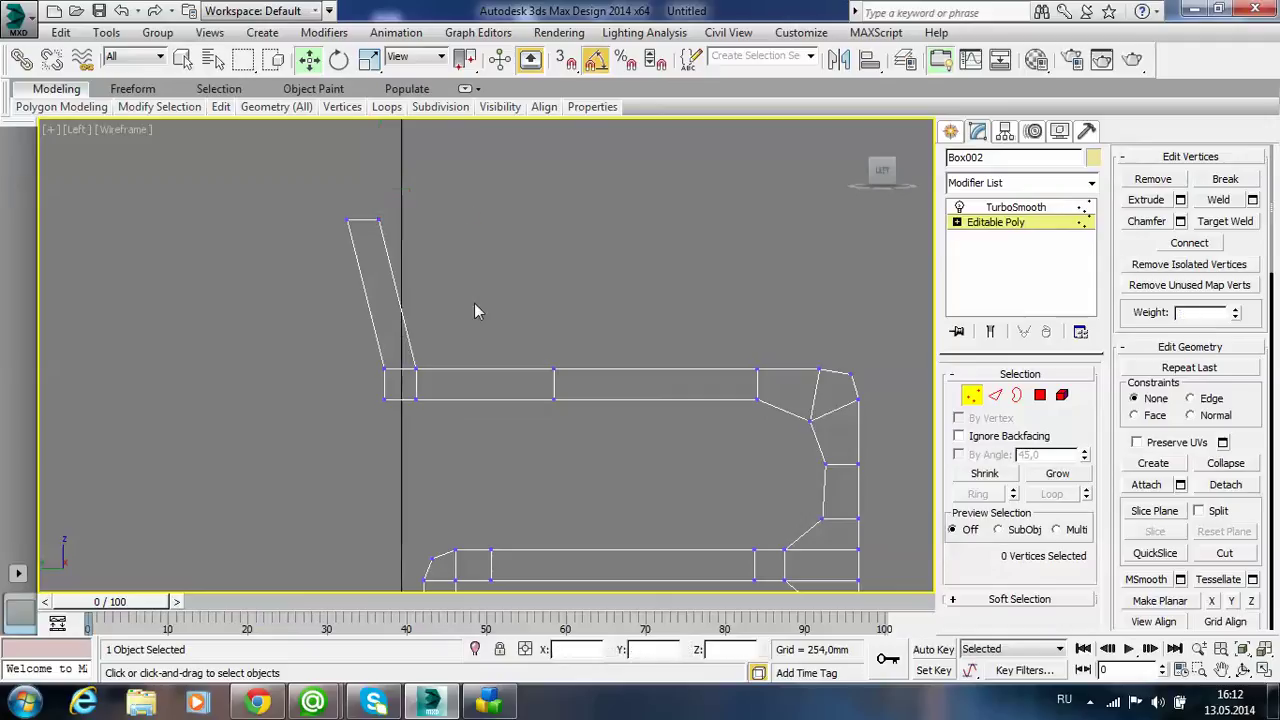
scroll(486, 266, down, 2)
scroll(543, 323, down, 3)
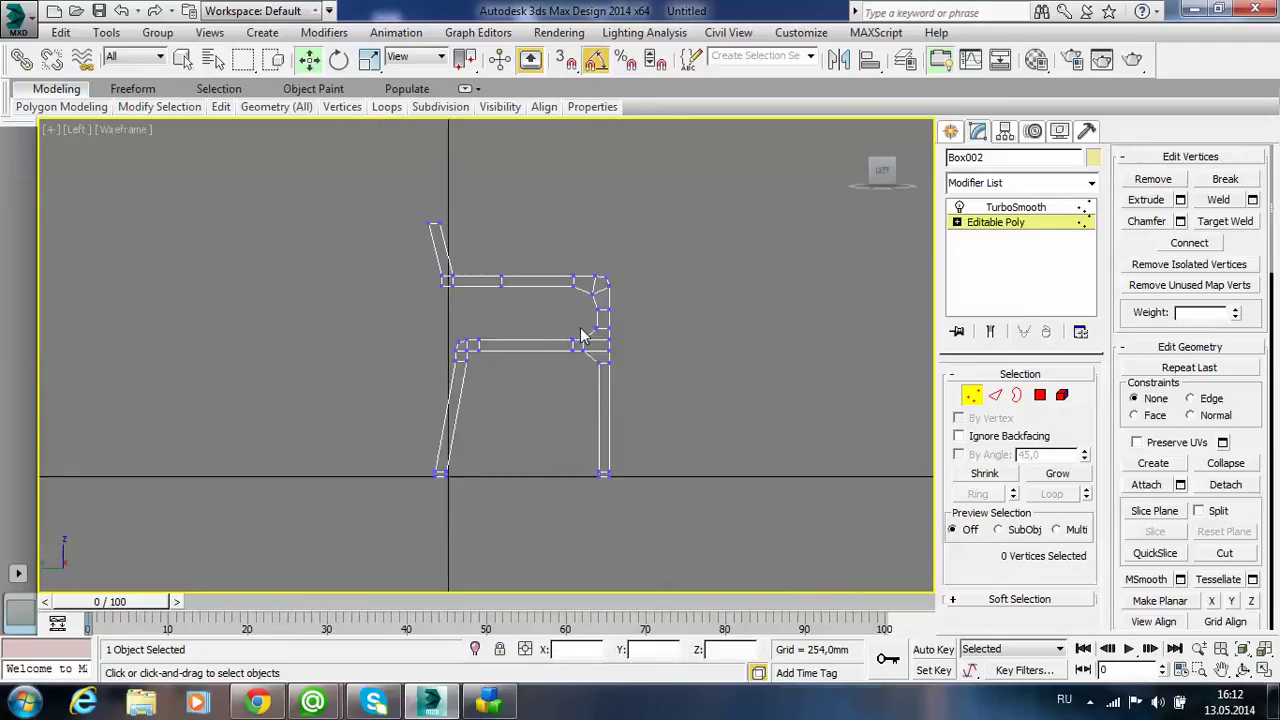
scroll(451, 283, up, 5)
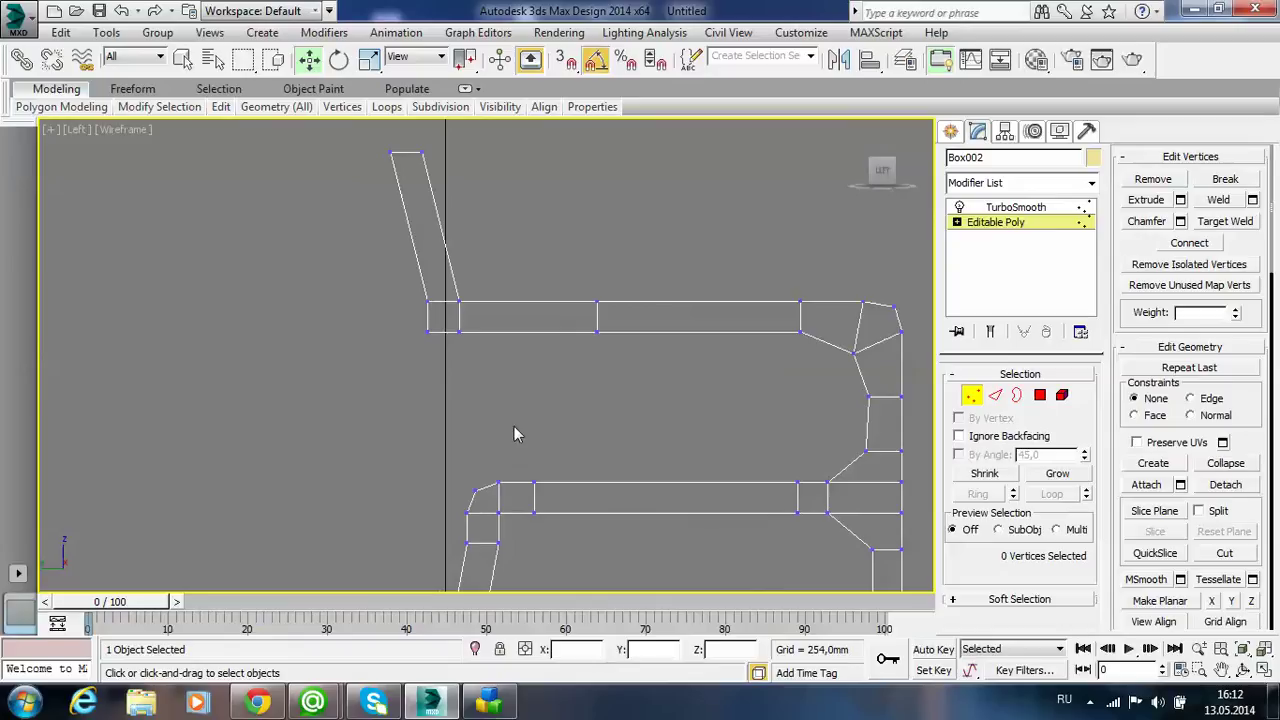
mouse_move(257, 703)
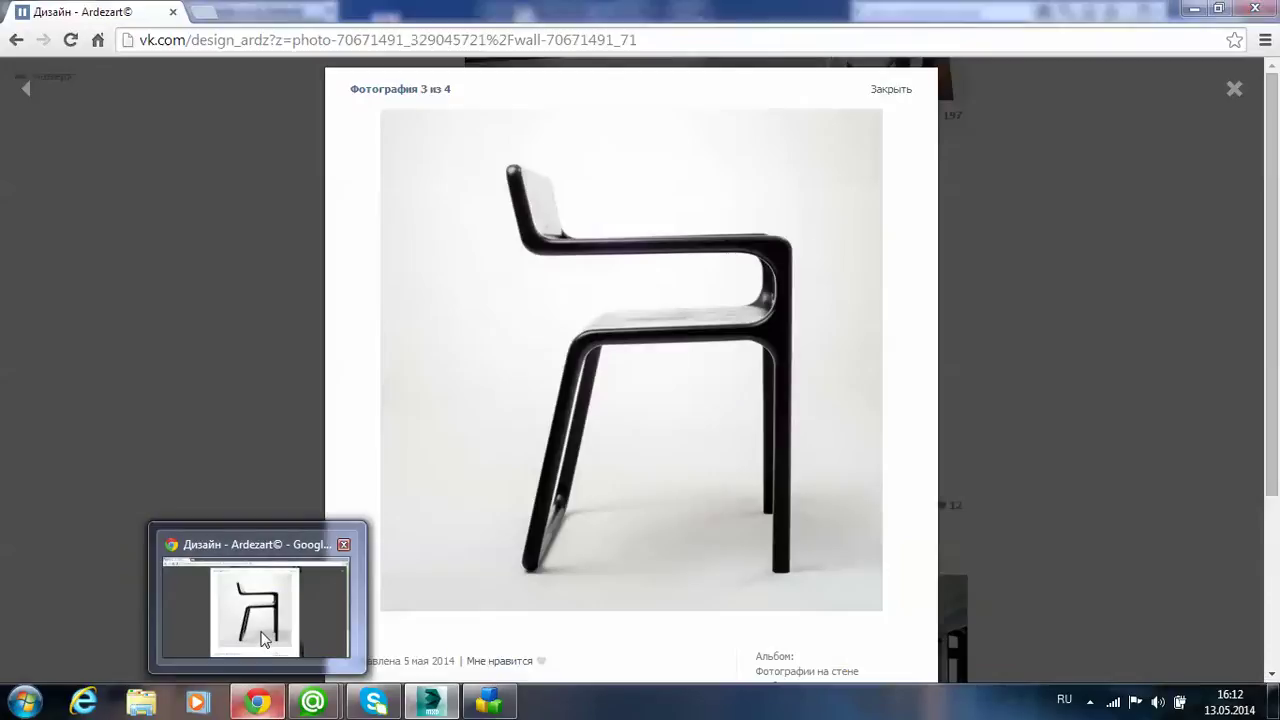
- Raise the vertices at the backrest–seat corner slightly
scroll(435, 415, up, 1)
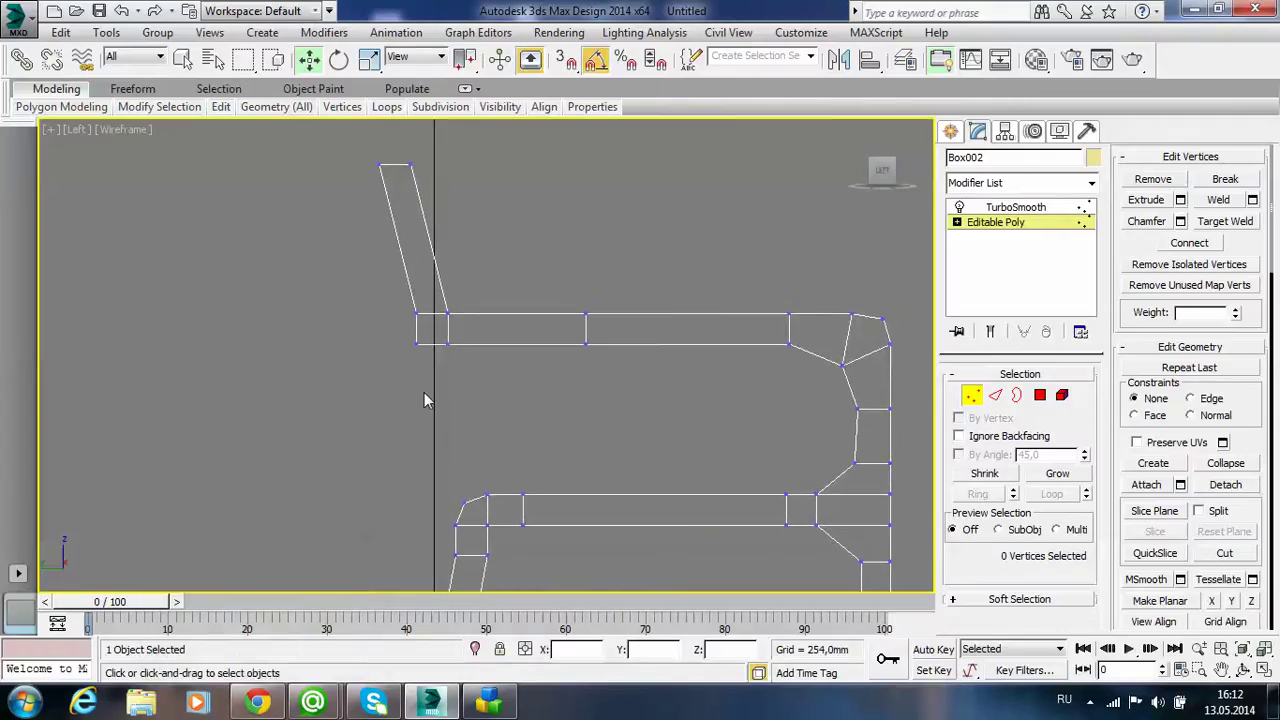
scroll(424, 392, up, 1)
mouse_move(424, 360)
mouse_down()
mouse_move(400, 322)
mouse_move(473, 340)
mouse_up()
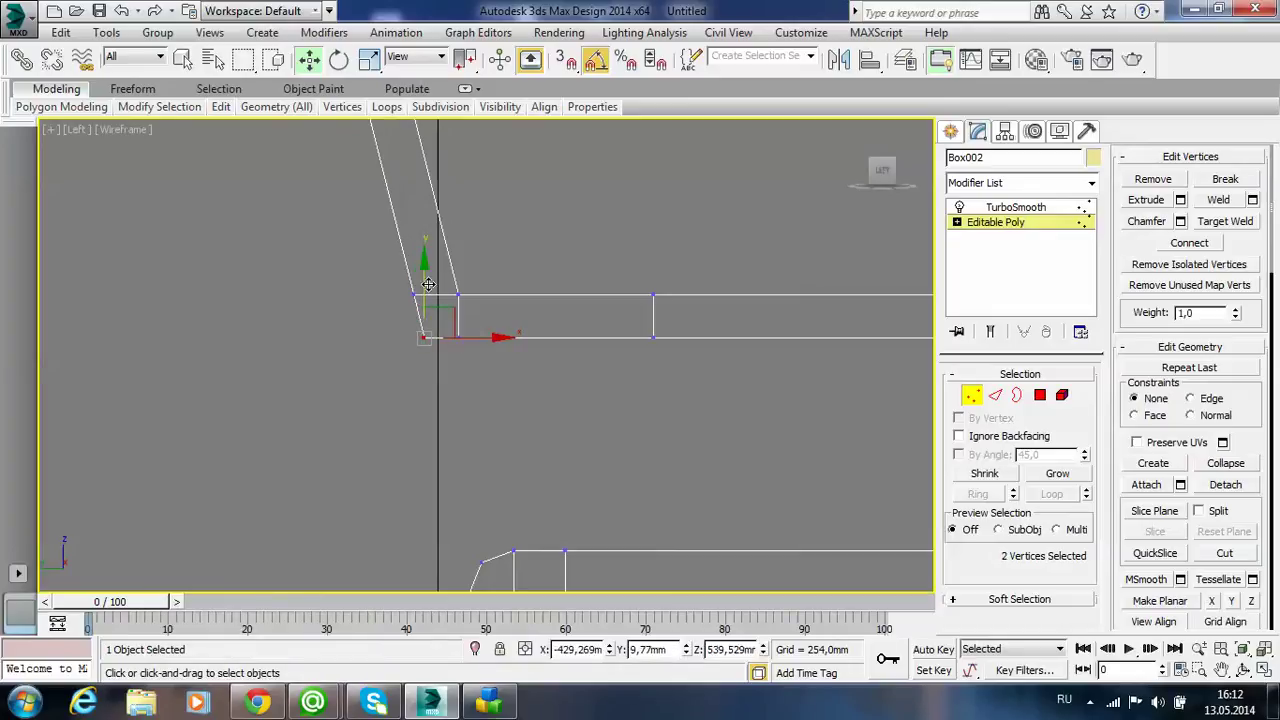
drag(428, 284, 428, 272)
click(524, 381)
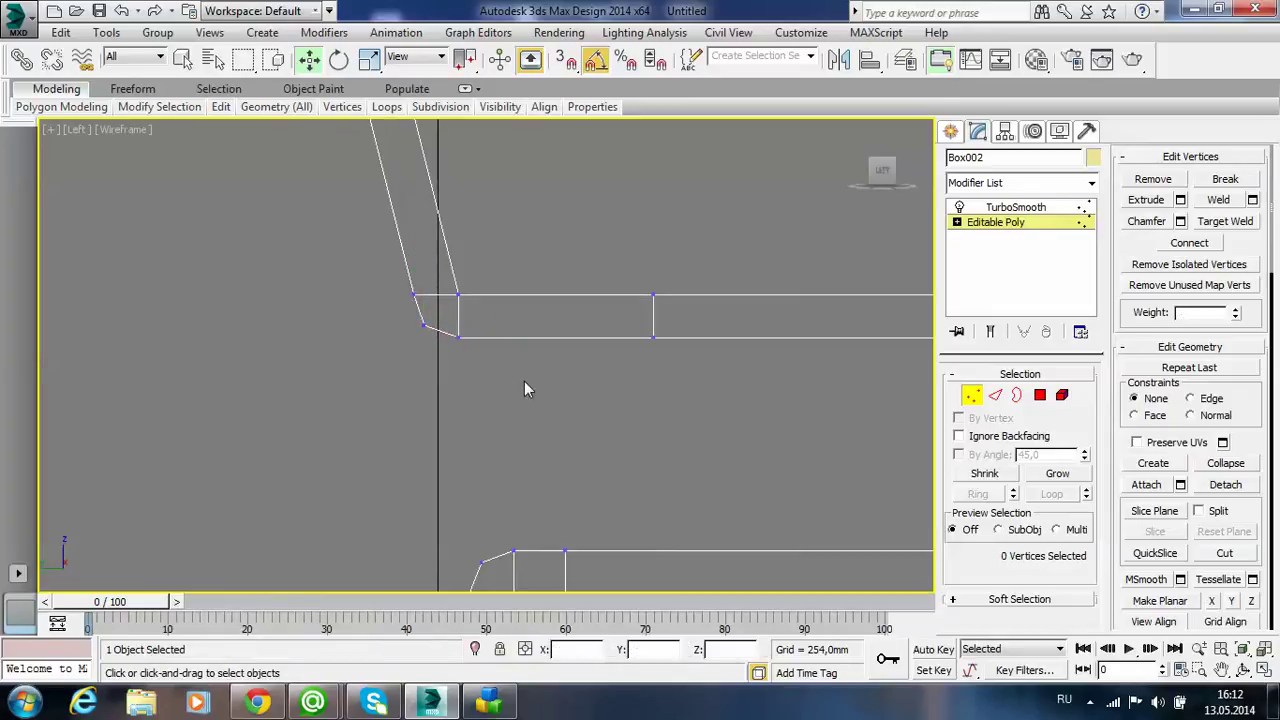
- Adjust the corner vertices of the lower rail
mouse_move(525, 351)
middle_down()
mouse_move(414, 371)
mouse_move(419, 385)
middle_up()
scroll(420, 385, down, 3)
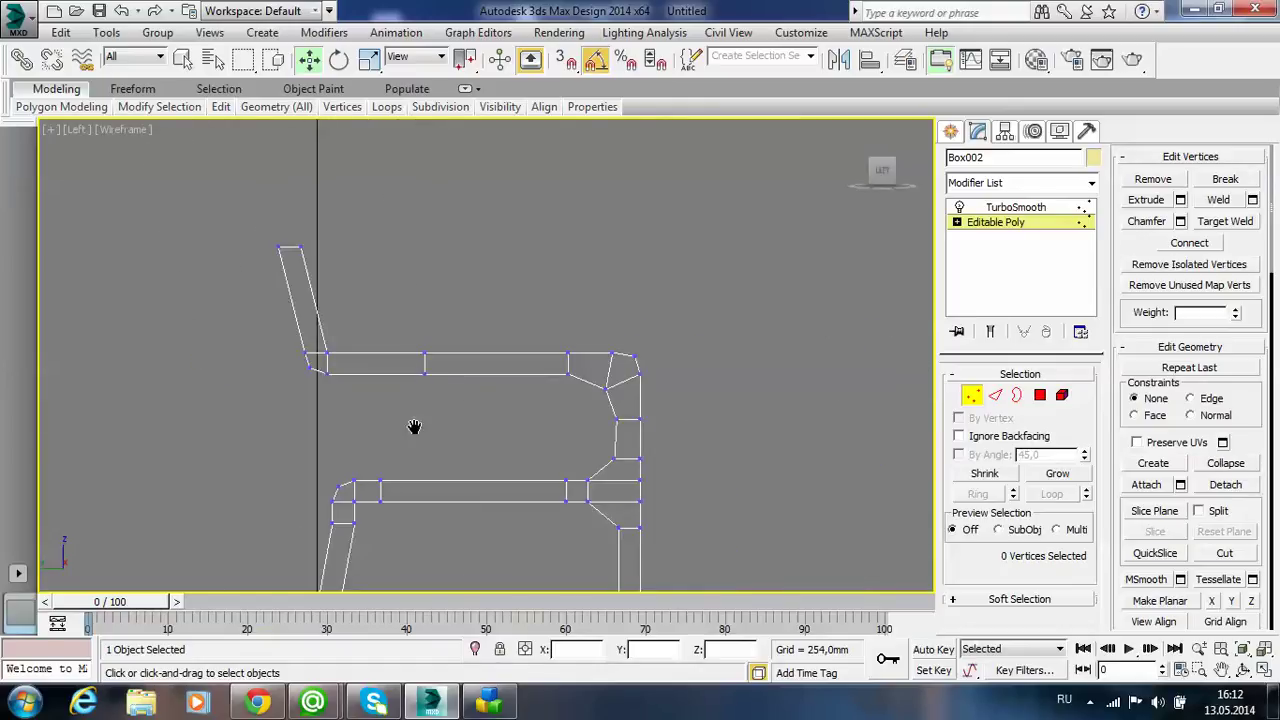
scroll(415, 430, up, 2)
scroll(390, 440, up, 2)
scroll(366, 452, up, 2)
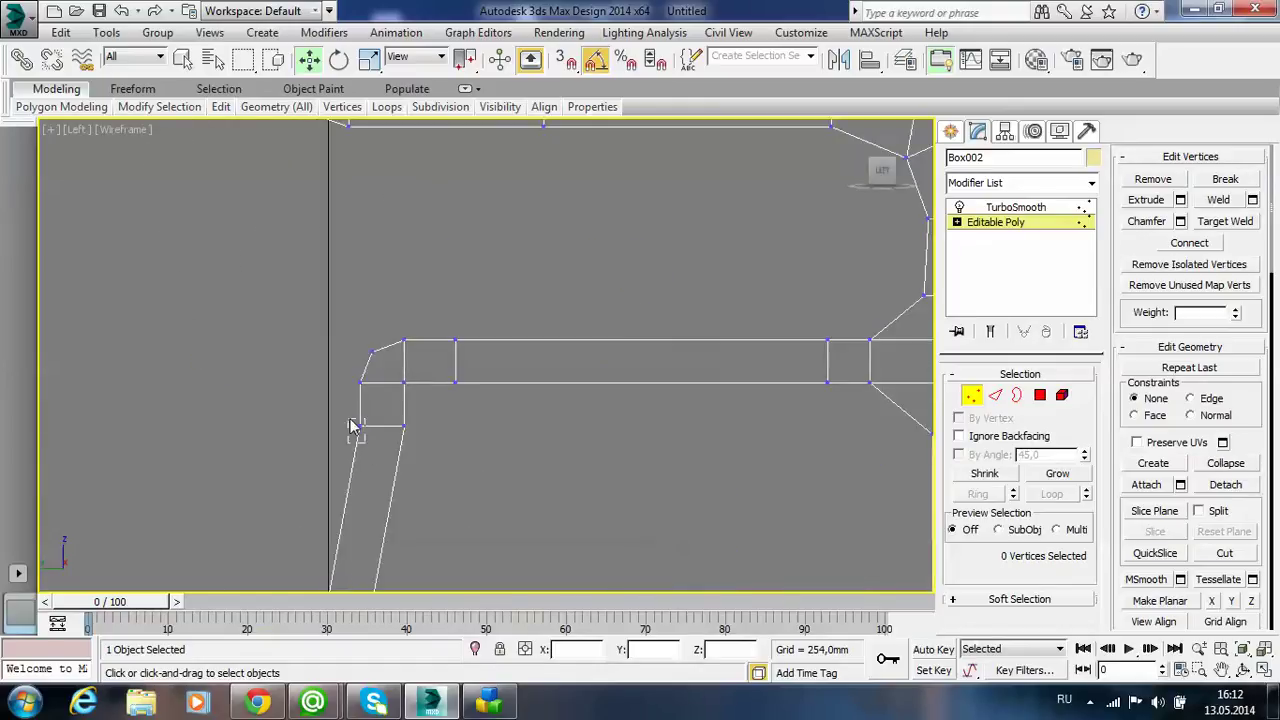
mouse_move(348, 416)
mouse_down()
mouse_move(372, 436)
mouse_move(400, 428)
mouse_move(425, 445)
mouse_move(453, 428)
mouse_up()
click(437, 466)
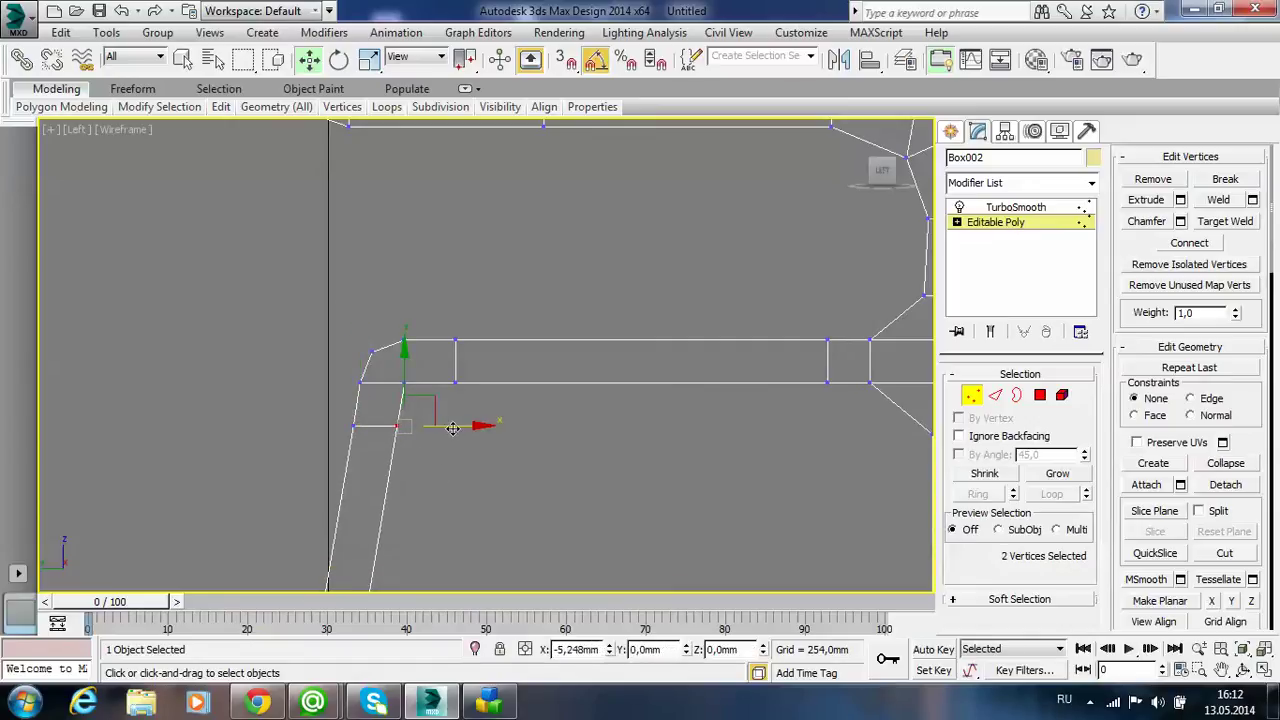
click(508, 490)
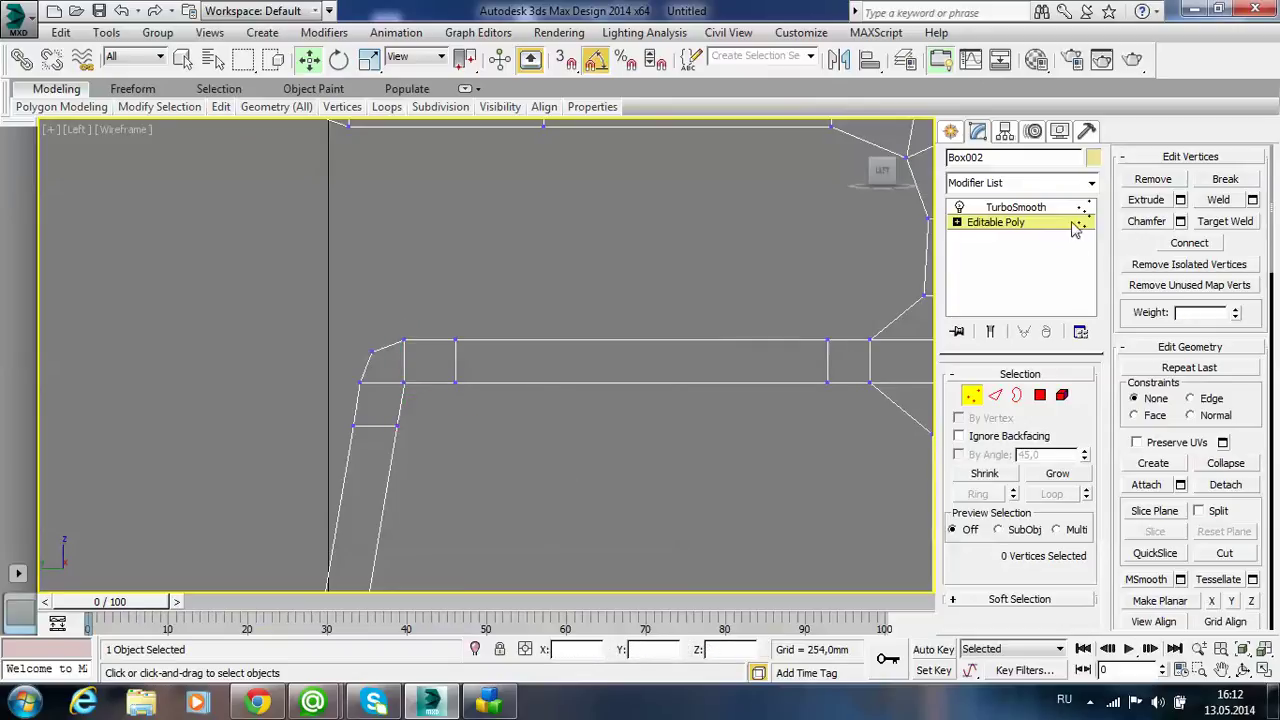
- Show the TurboSmooth result, fit the whole chair in view and reselect it
click(1015, 207)
click(663, 434)
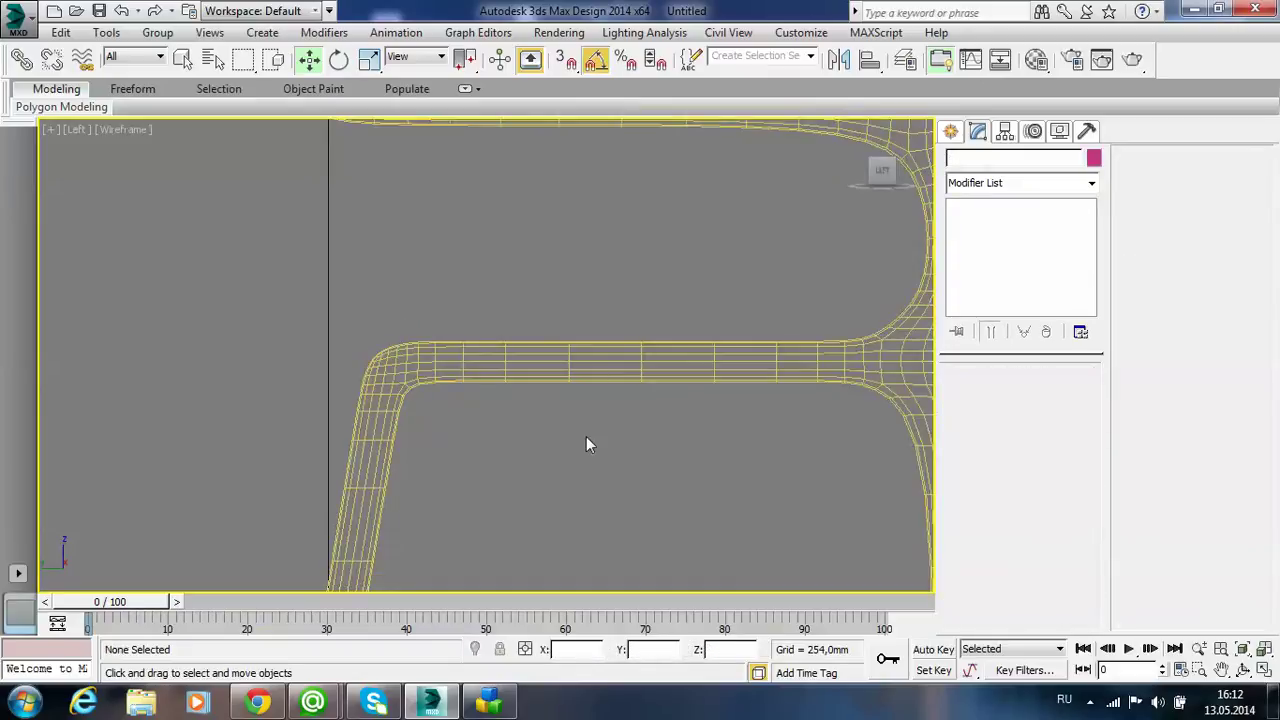
scroll(586, 436, down, 2)
middle_drag(548, 330, 547, 462)
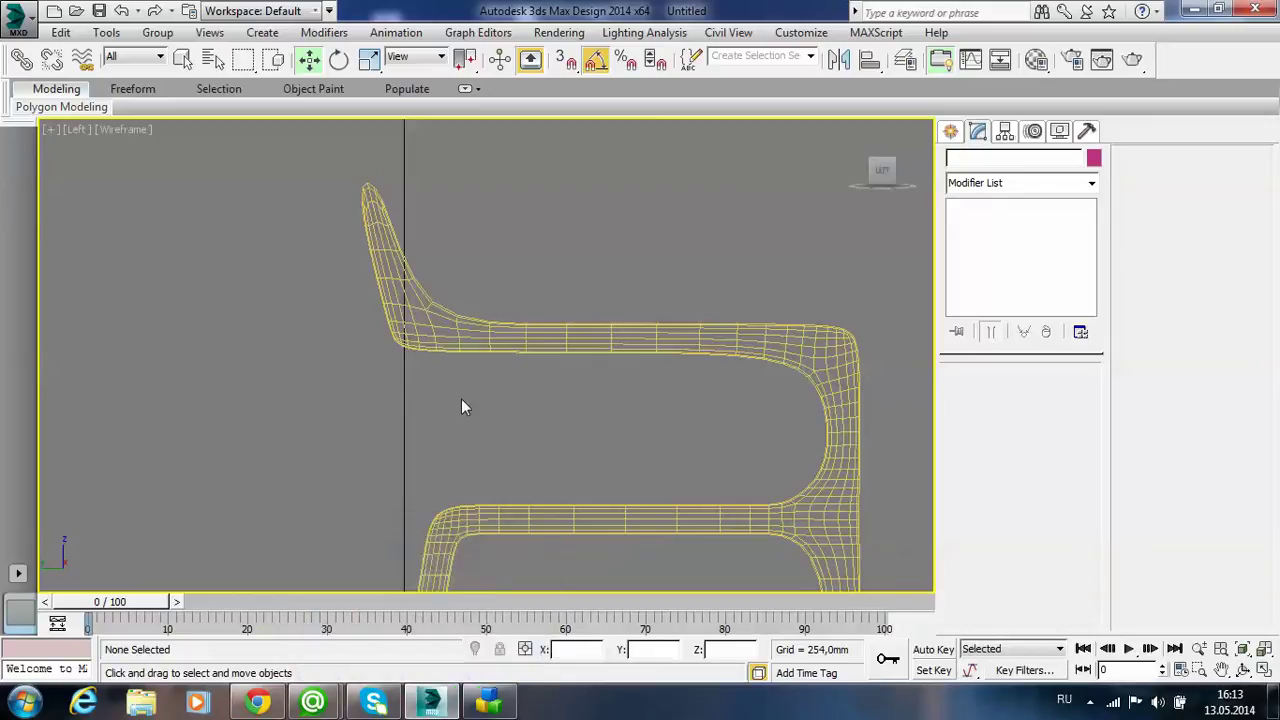
click(452, 334)
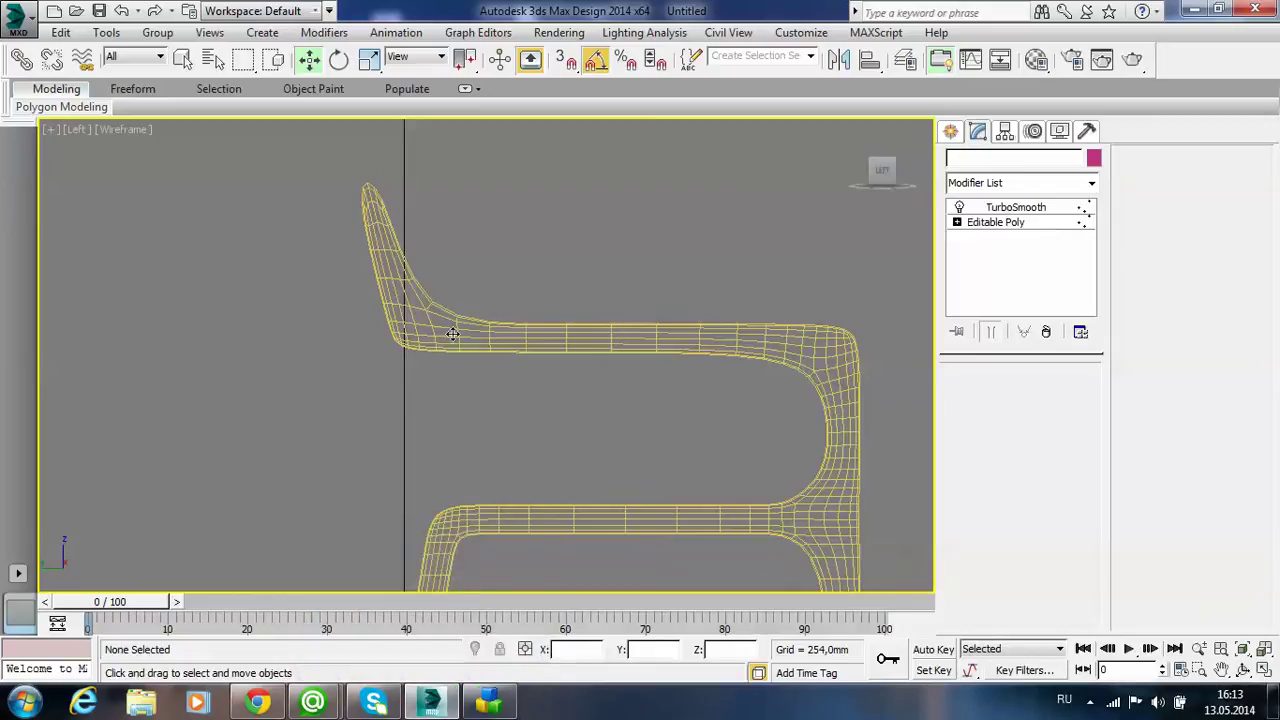
- In the low-poly cage, slide the four middle seat vertices toward the backrest
click(995, 222)
drag(438, 341, 410, 312)
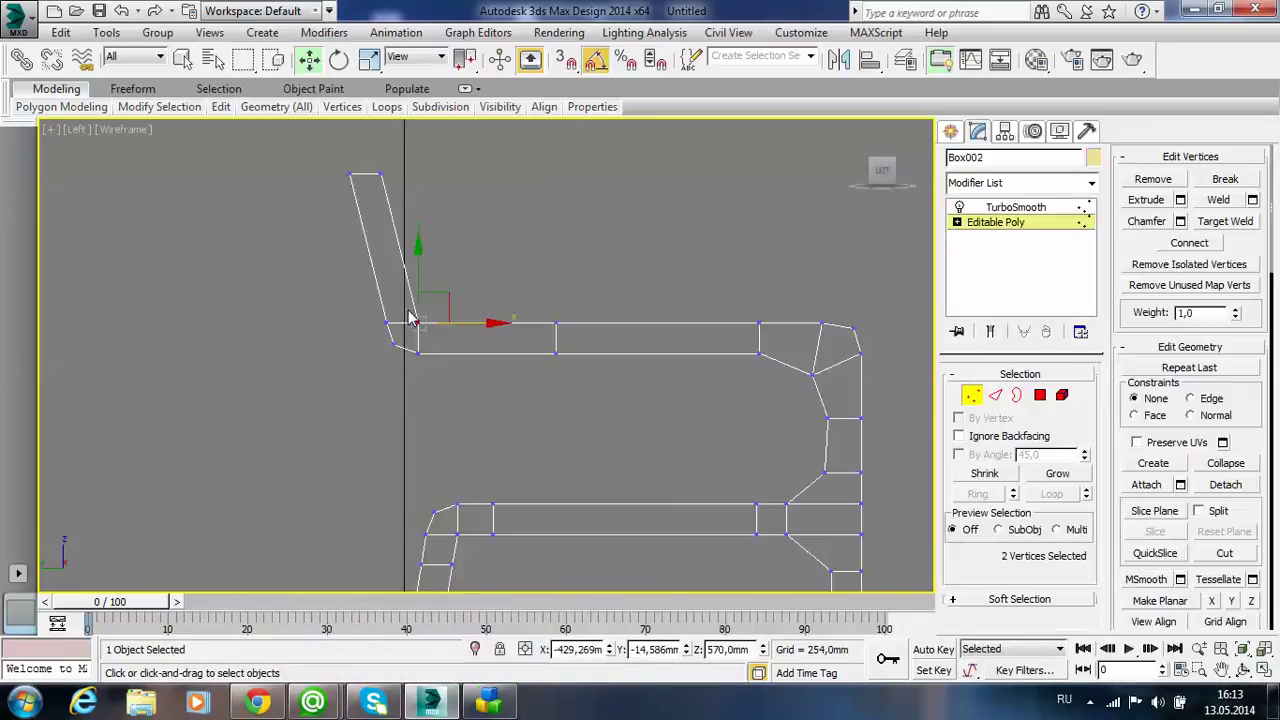
scroll(446, 342, down, 2)
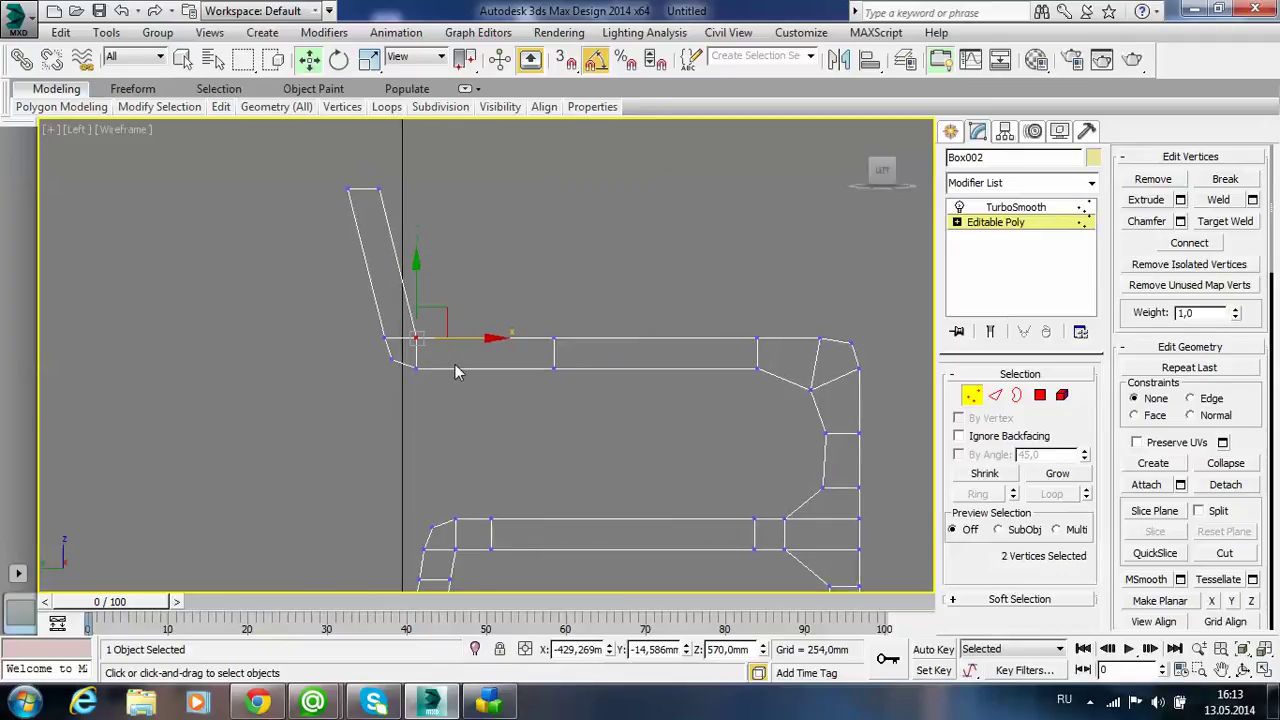
scroll(455, 365, up, 4)
click(500, 392)
middle_drag(466, 288, 466, 368)
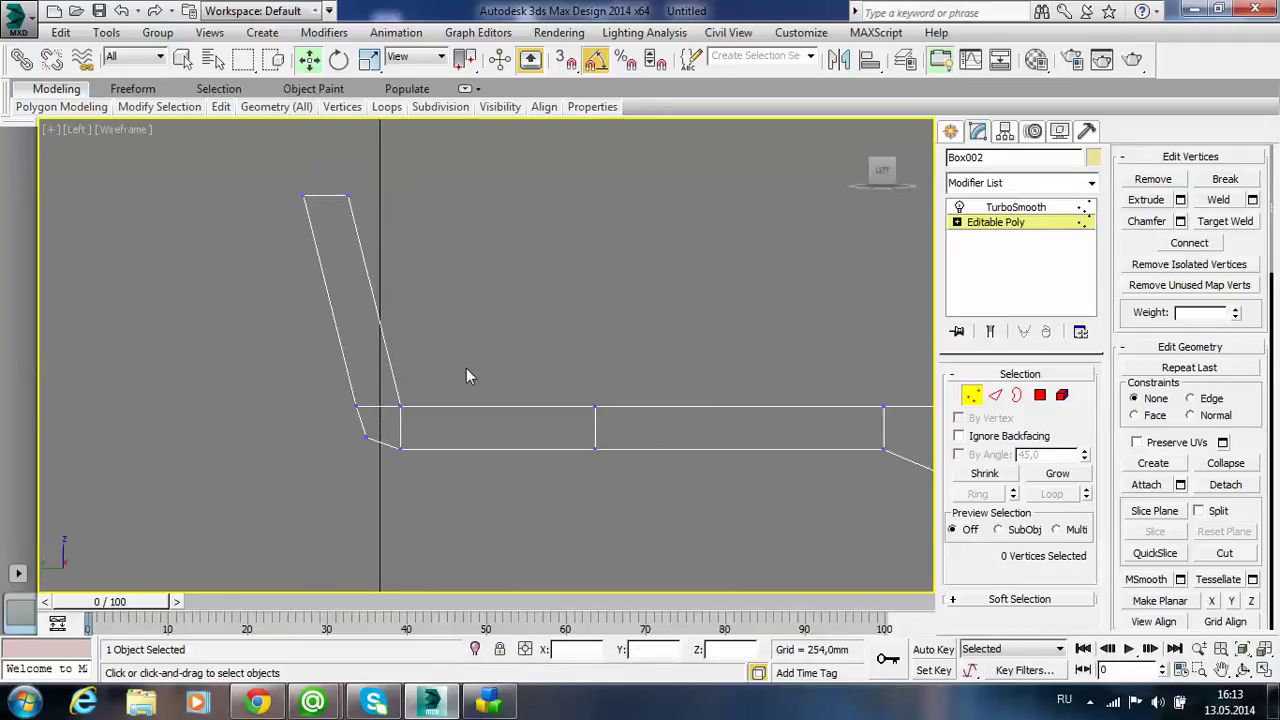
drag(606, 477, 535, 358)
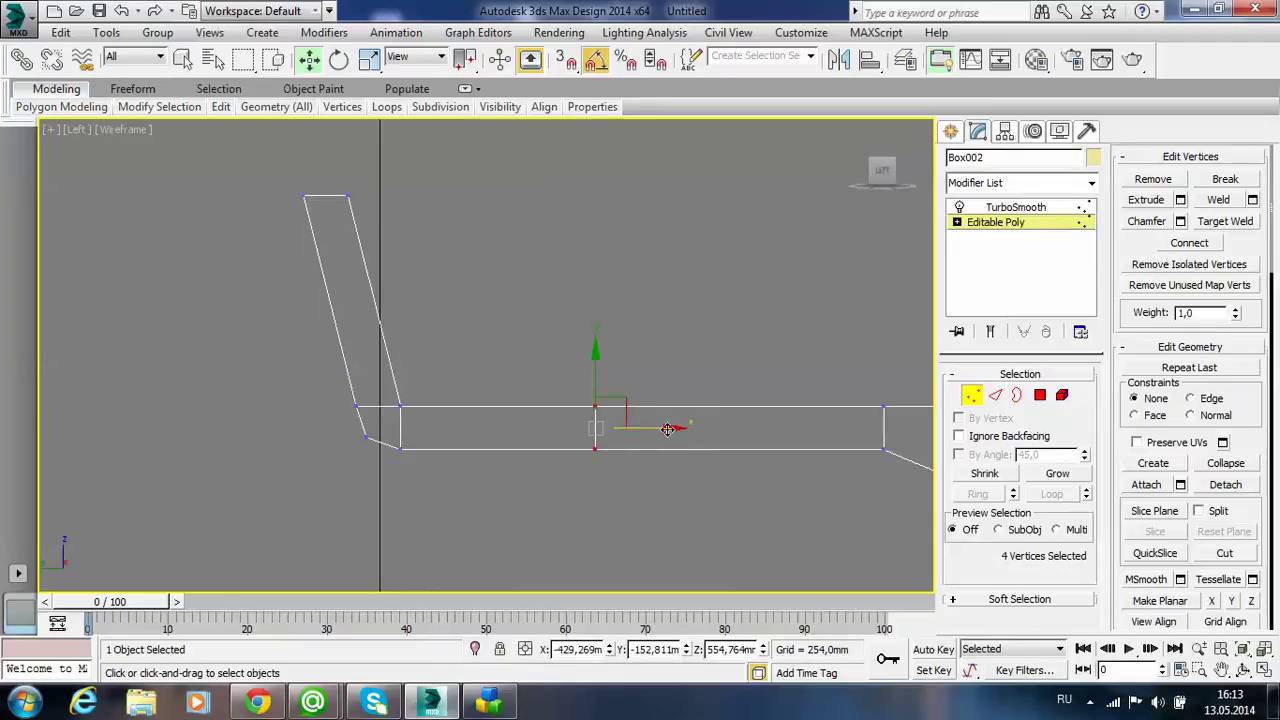
drag(668, 429, 490, 434)
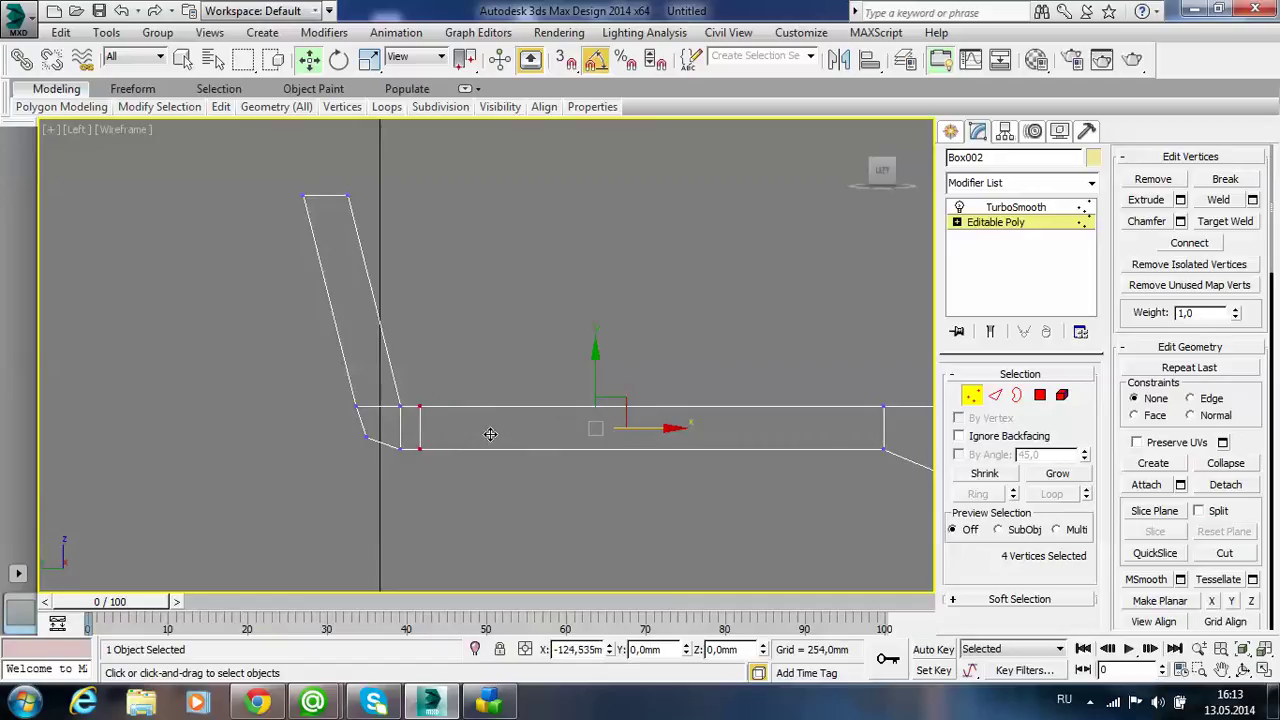
- Connect the slanted upright edges with 2 segments, adding two edge loops
click(995, 395)
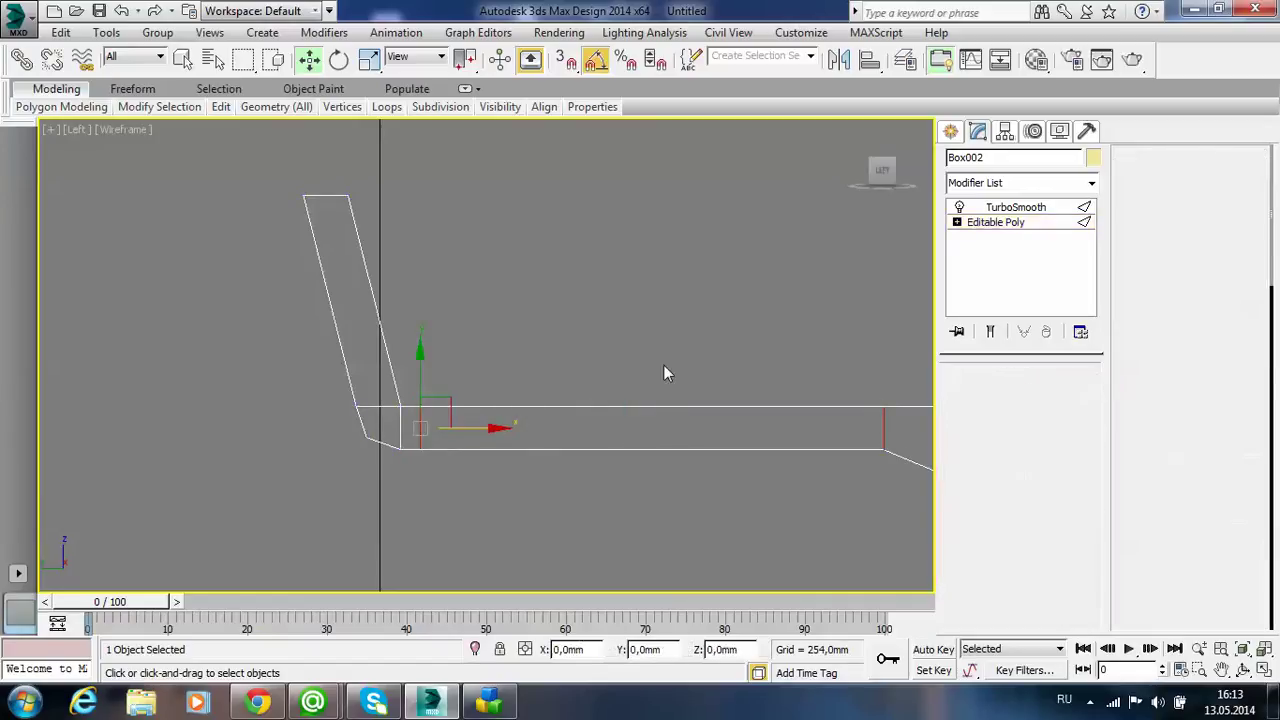
drag(423, 352, 280, 340)
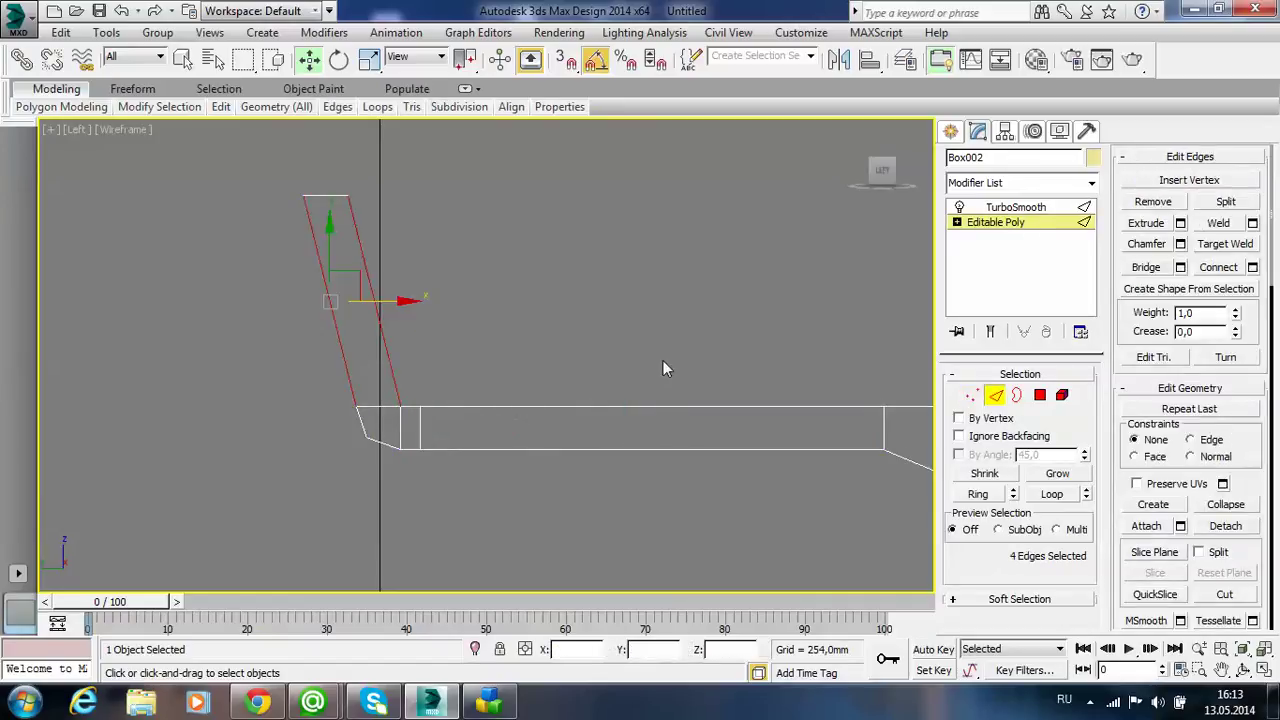
click(1180, 244)
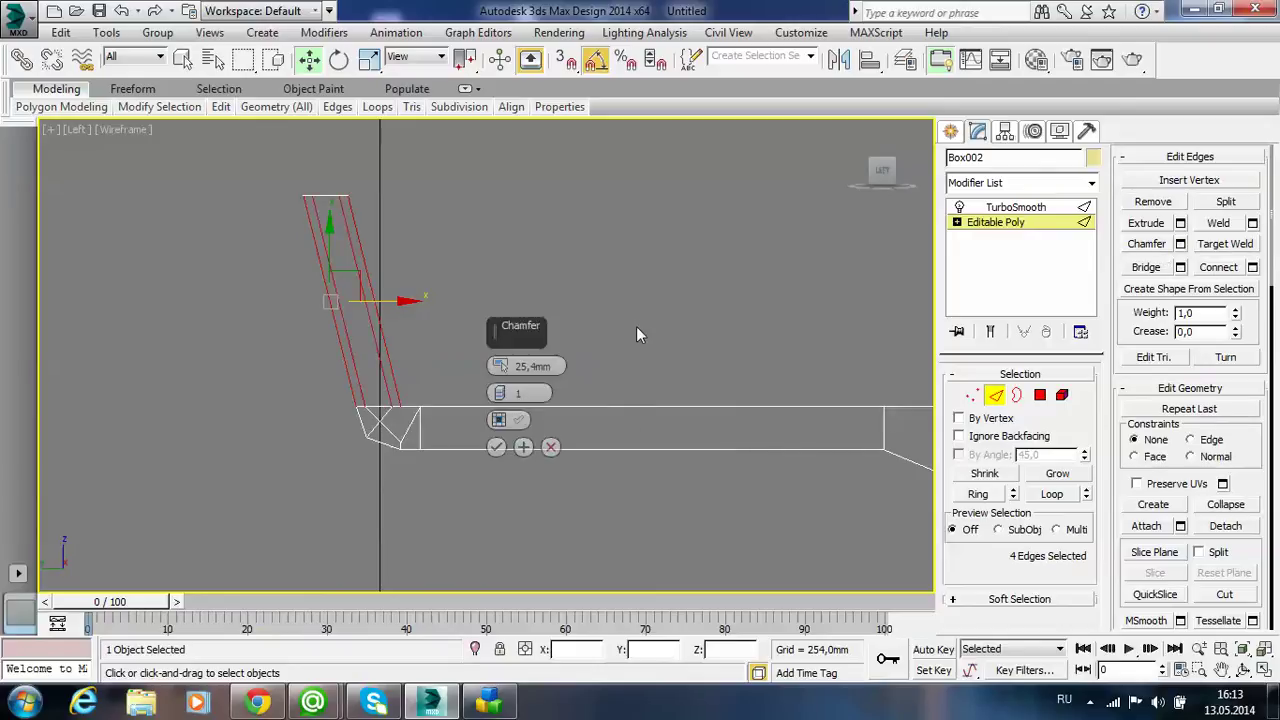
click(551, 447)
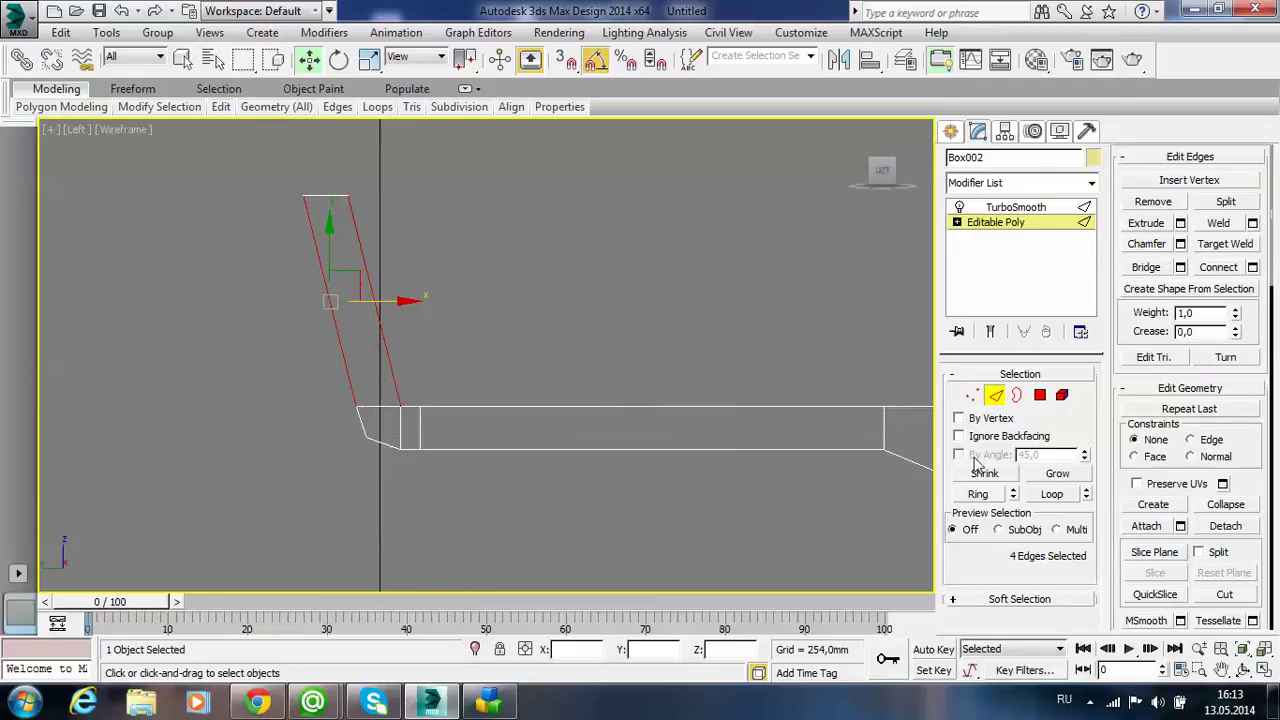
click(1253, 267)
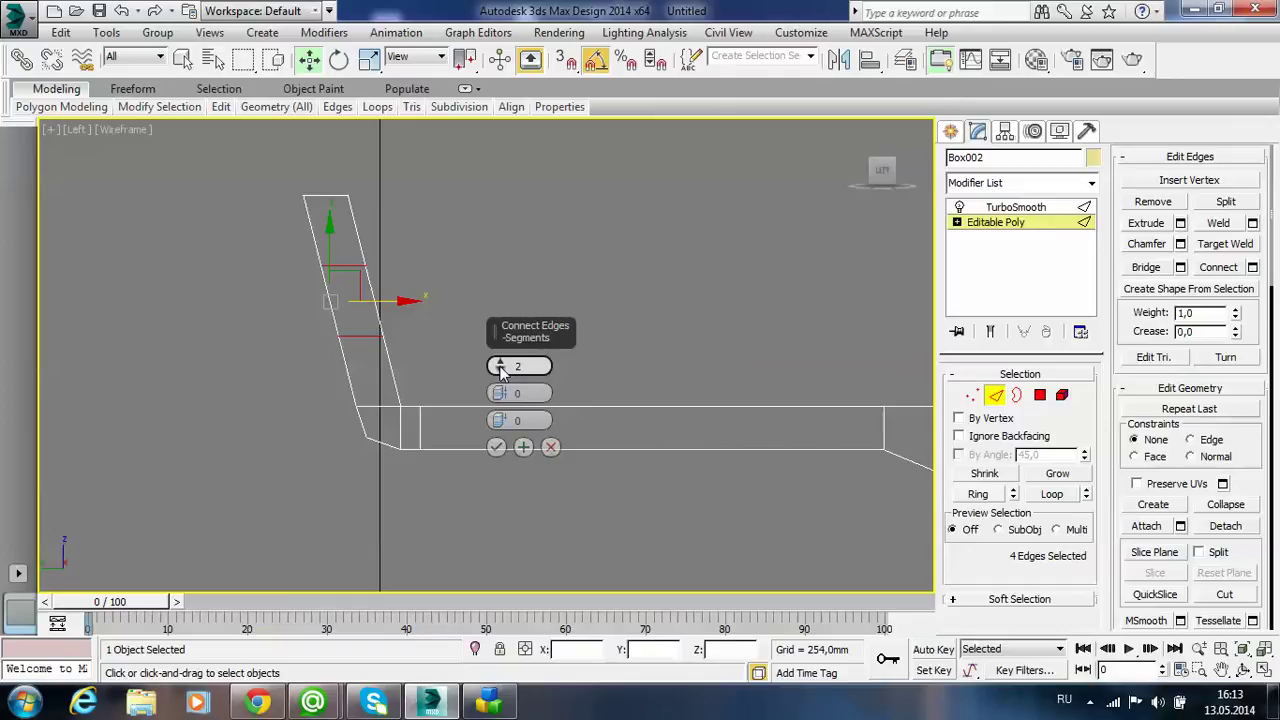
click(496, 447)
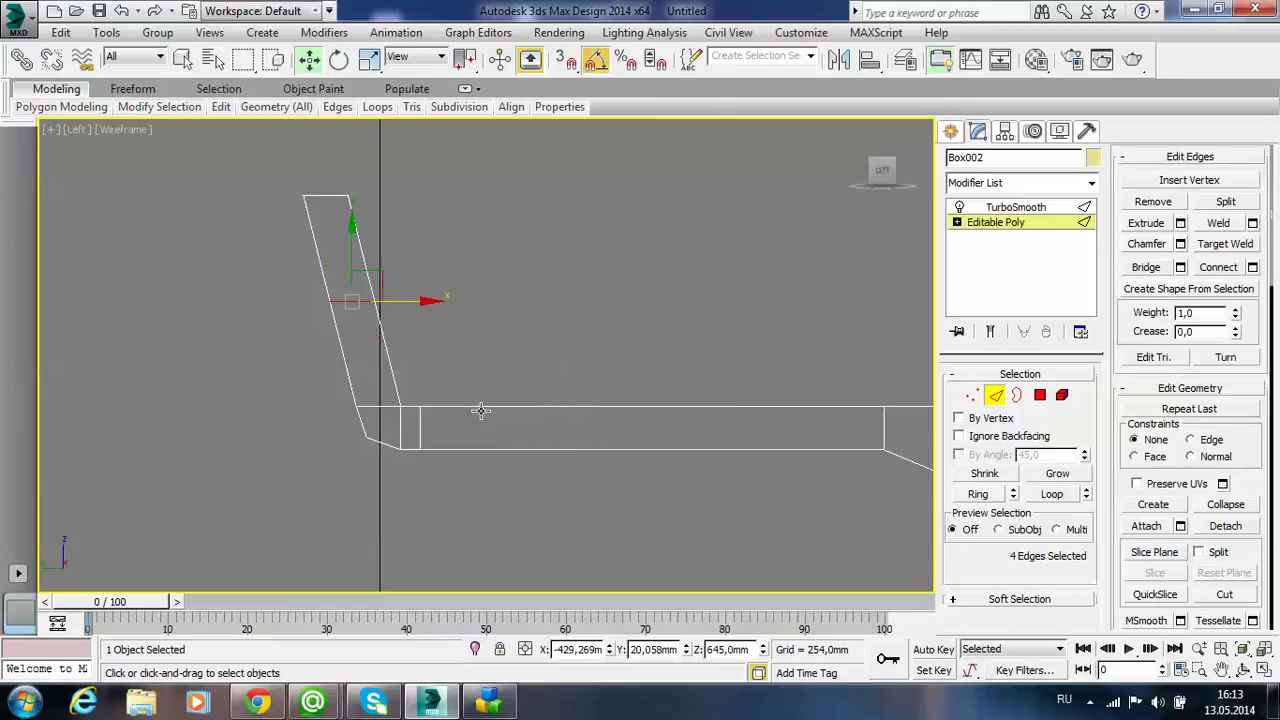
- Move the new loop vertices down the upright near the seat bend
click(972, 395)
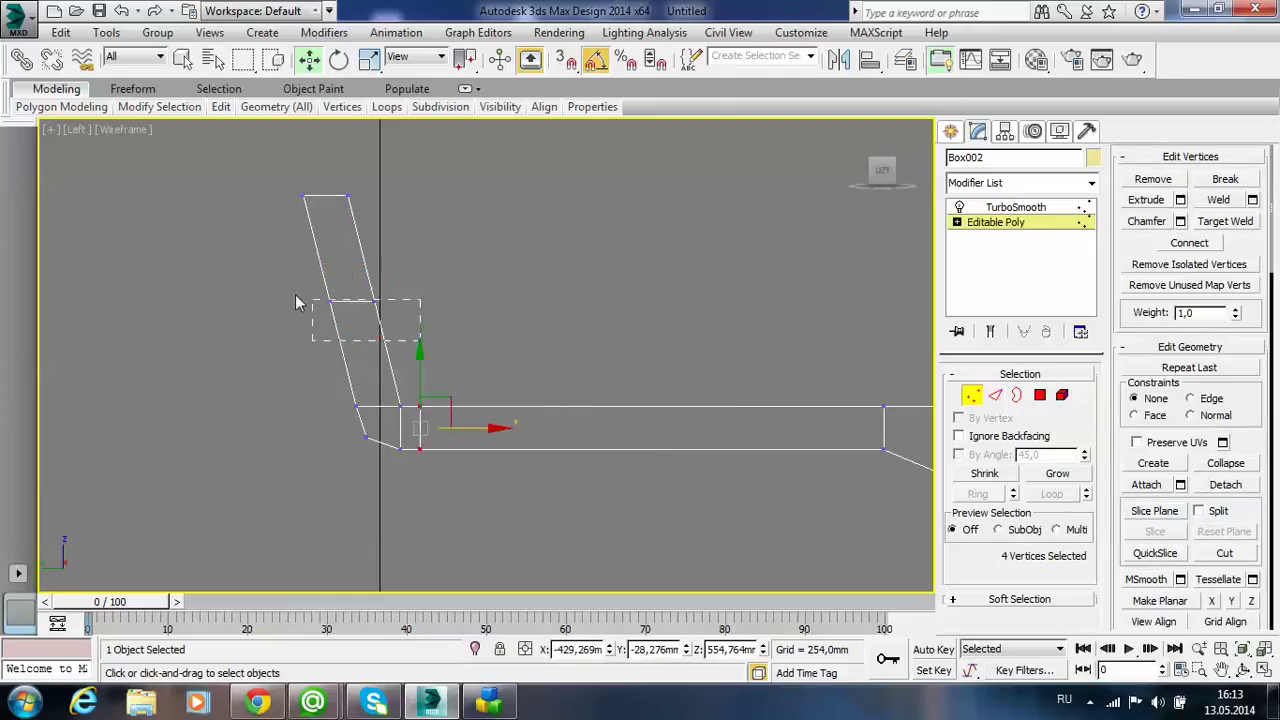
drag(295, 303, 305, 298)
drag(355, 233, 360, 285)
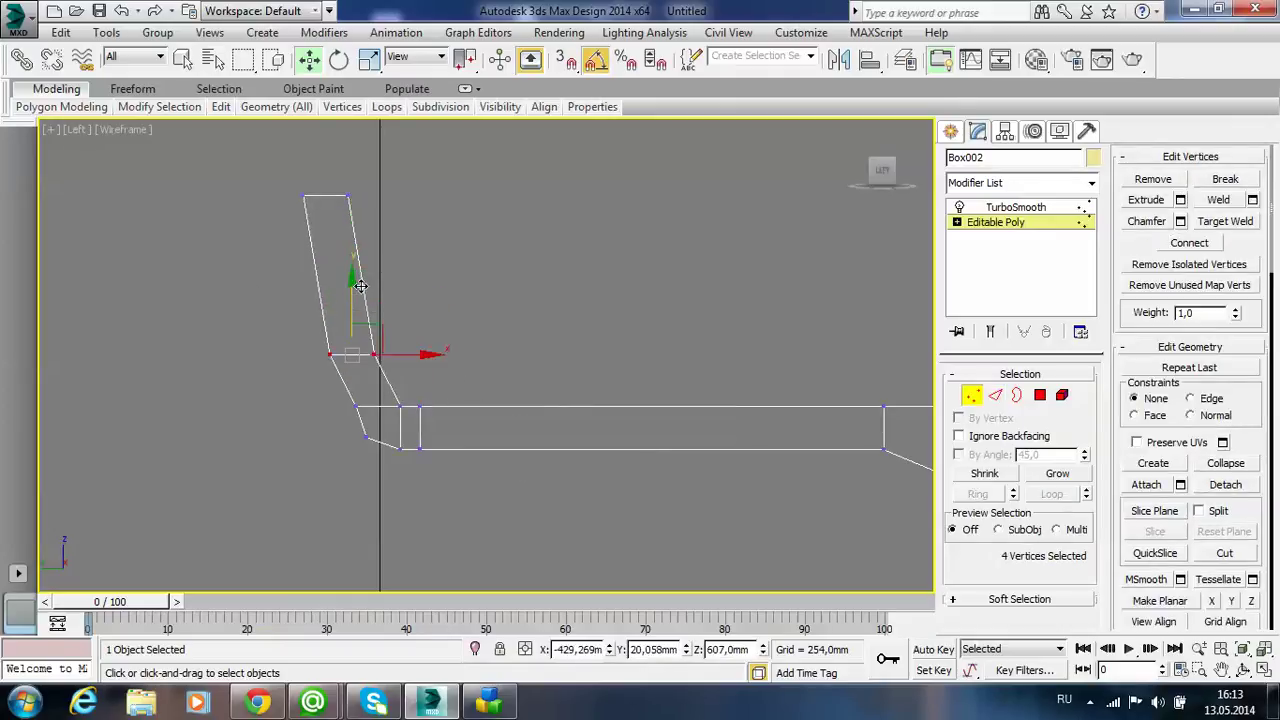
key(ctrl+z)
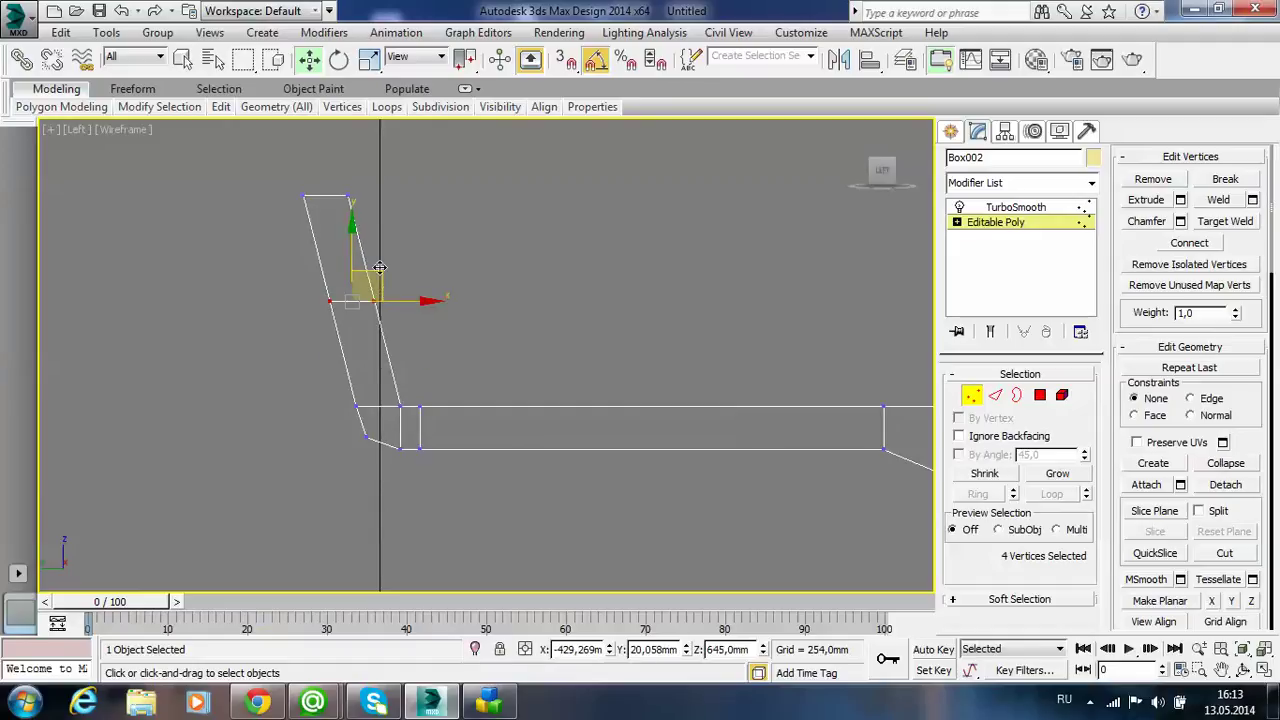
drag(387, 272, 408, 357)
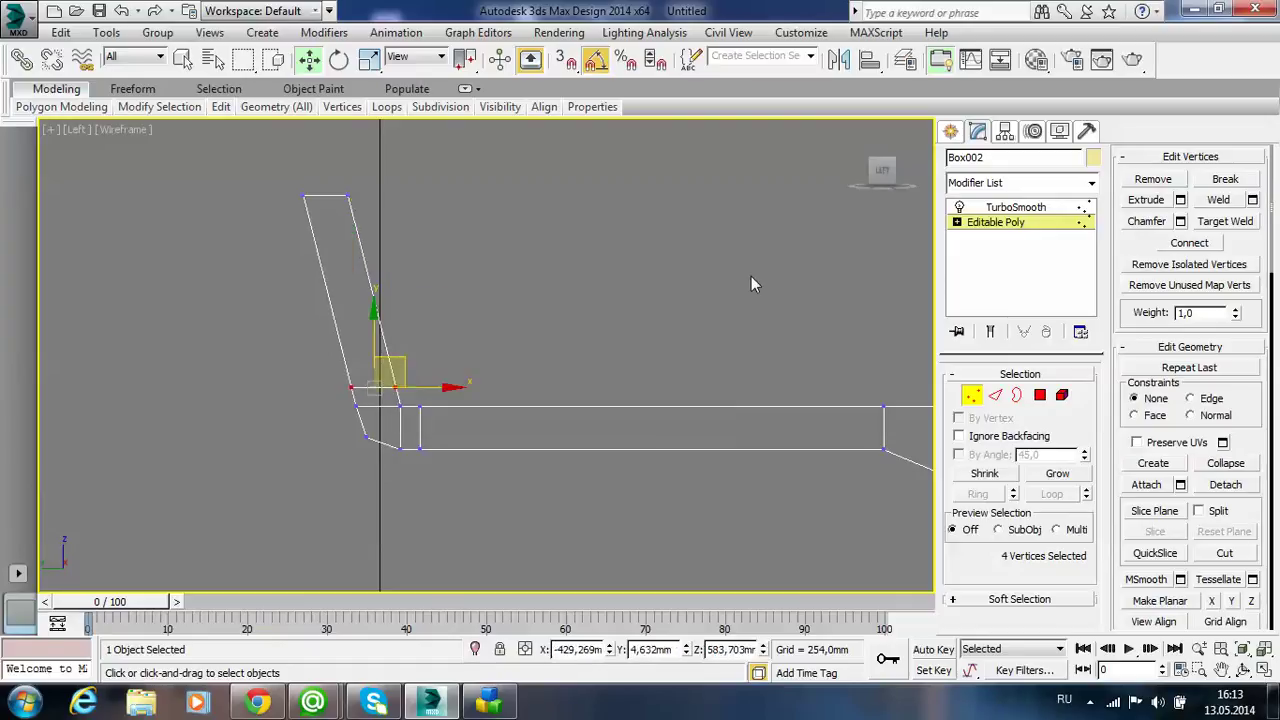
- Check the tightened bend in the smoothed view, then return to the poly cage
click(1027, 206)
click(629, 308)
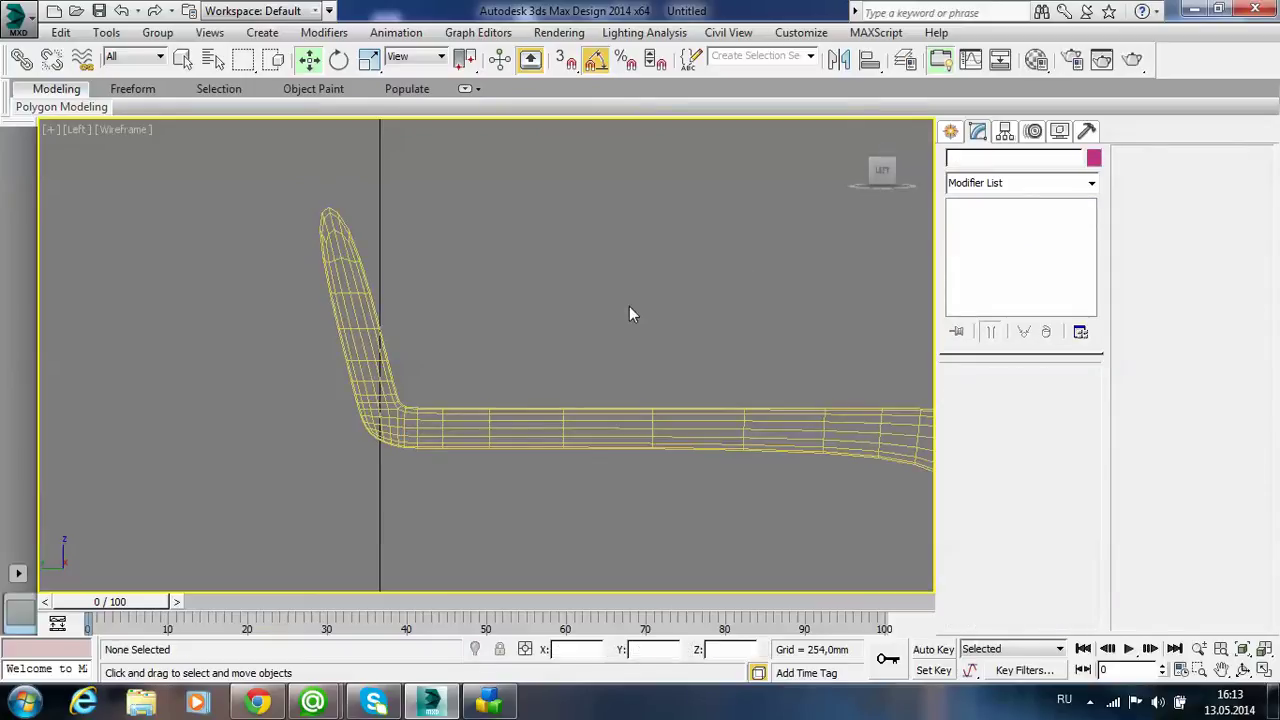
scroll(629, 307, down, 3)
middle_drag(686, 393, 566, 348)
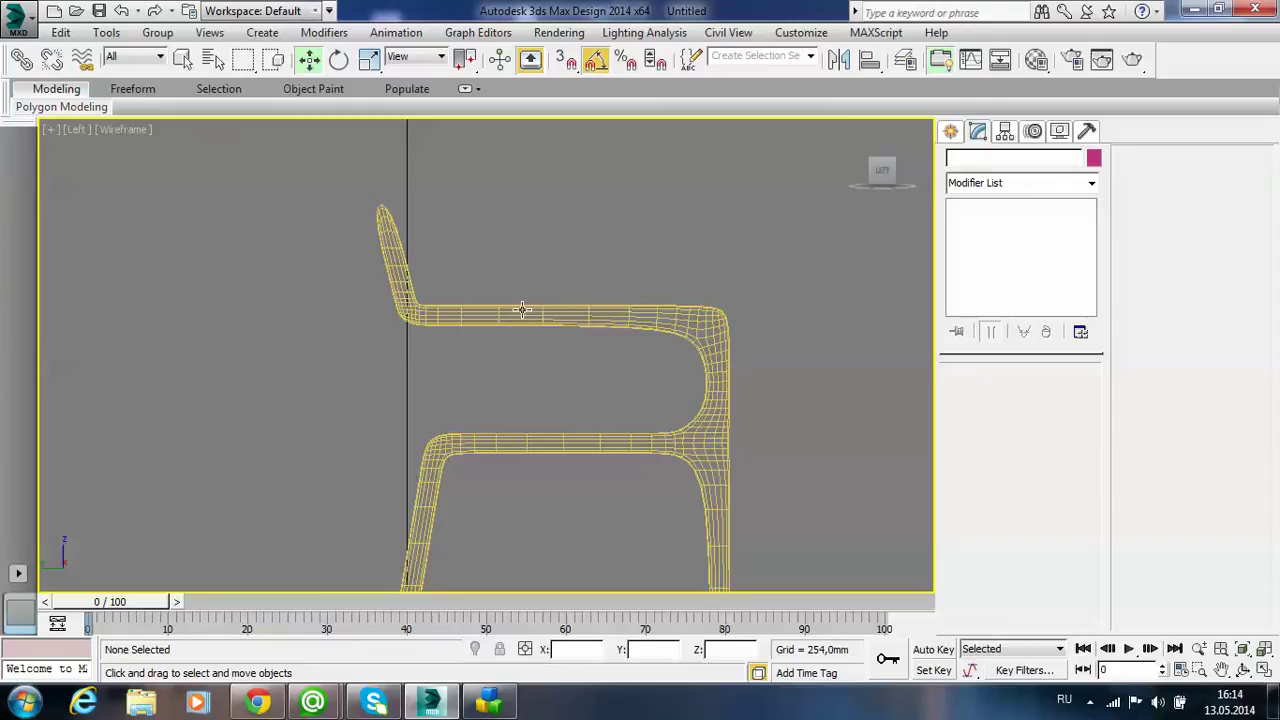
click(514, 316)
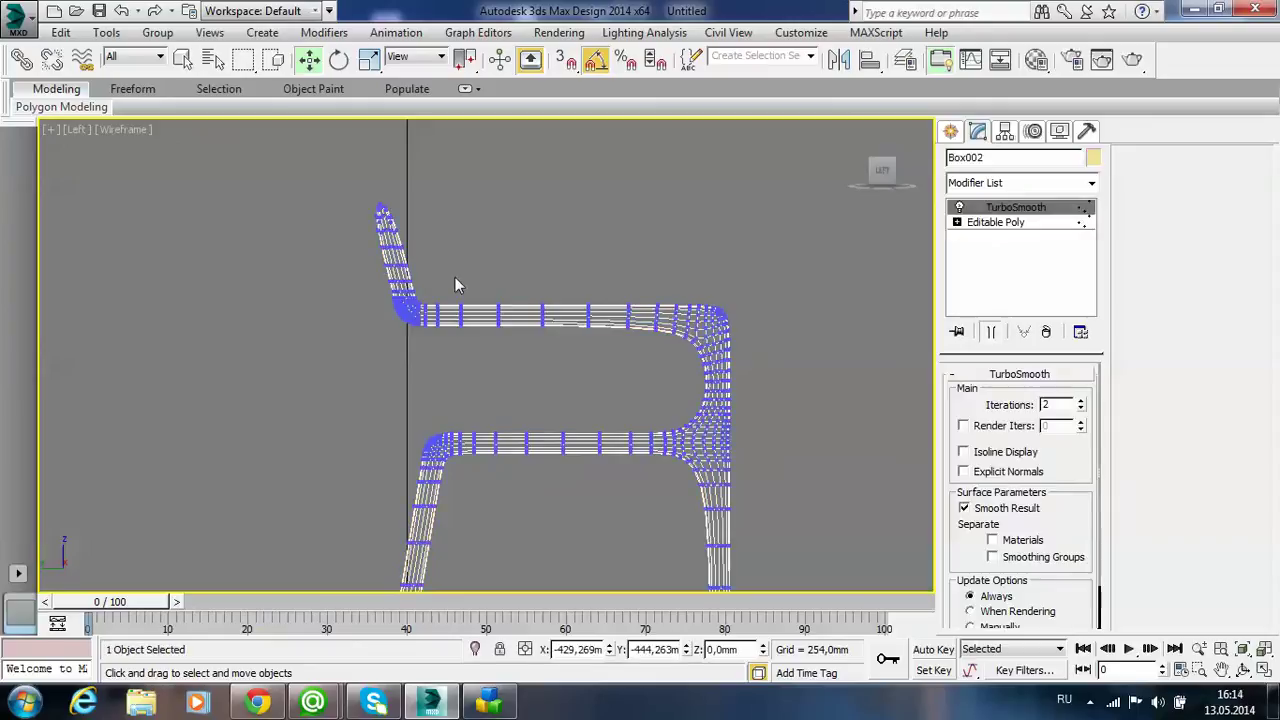
click(997, 223)
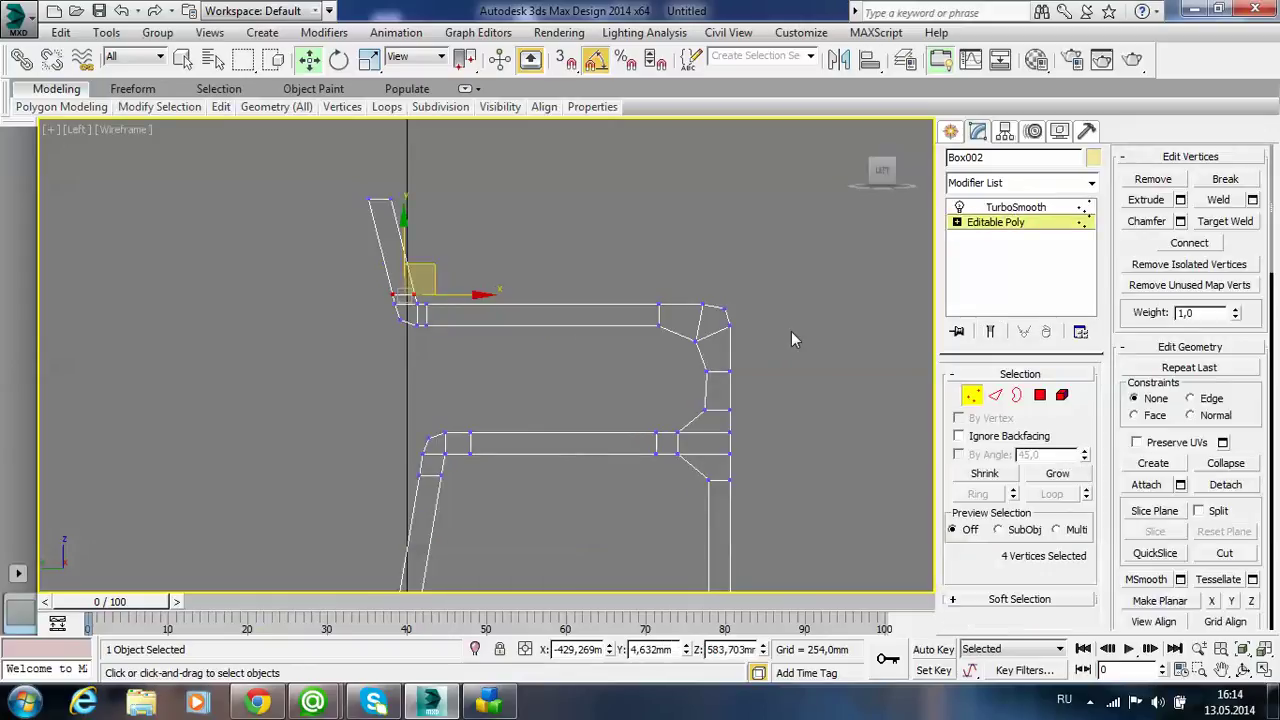
- Maximize the Perspective viewport and zoom in on the backrest and seat corner at polygon level
key(alt+w)
middle_click(768, 417)
key(alt+w)
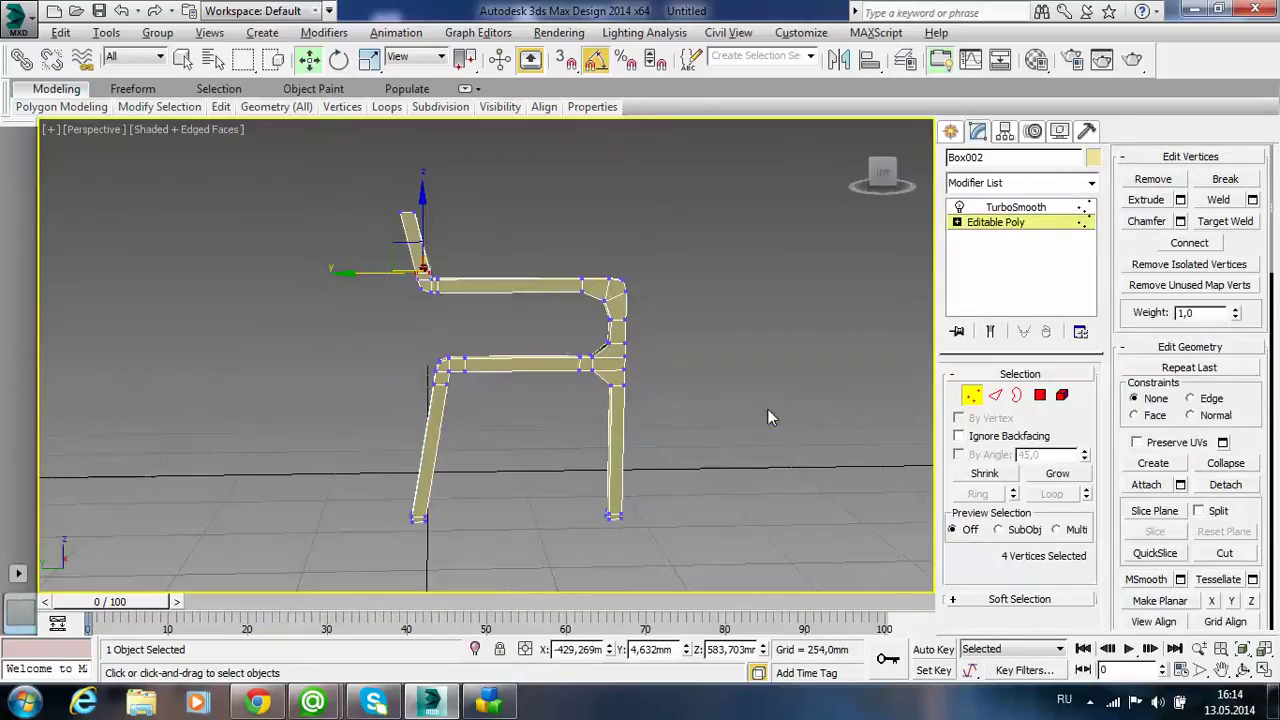
middle_drag(537, 339, 503, 379)
scroll(520, 374, up, 3)
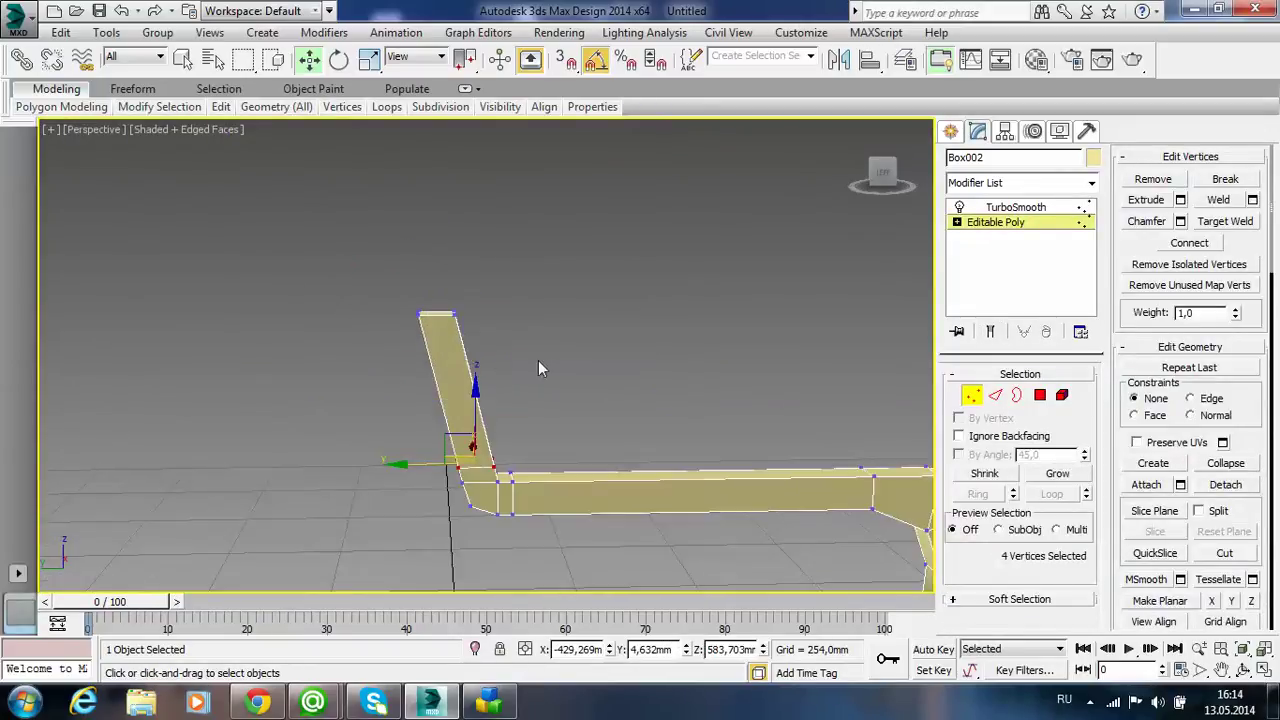
click(1040, 395)
scroll(507, 380, up, 5)
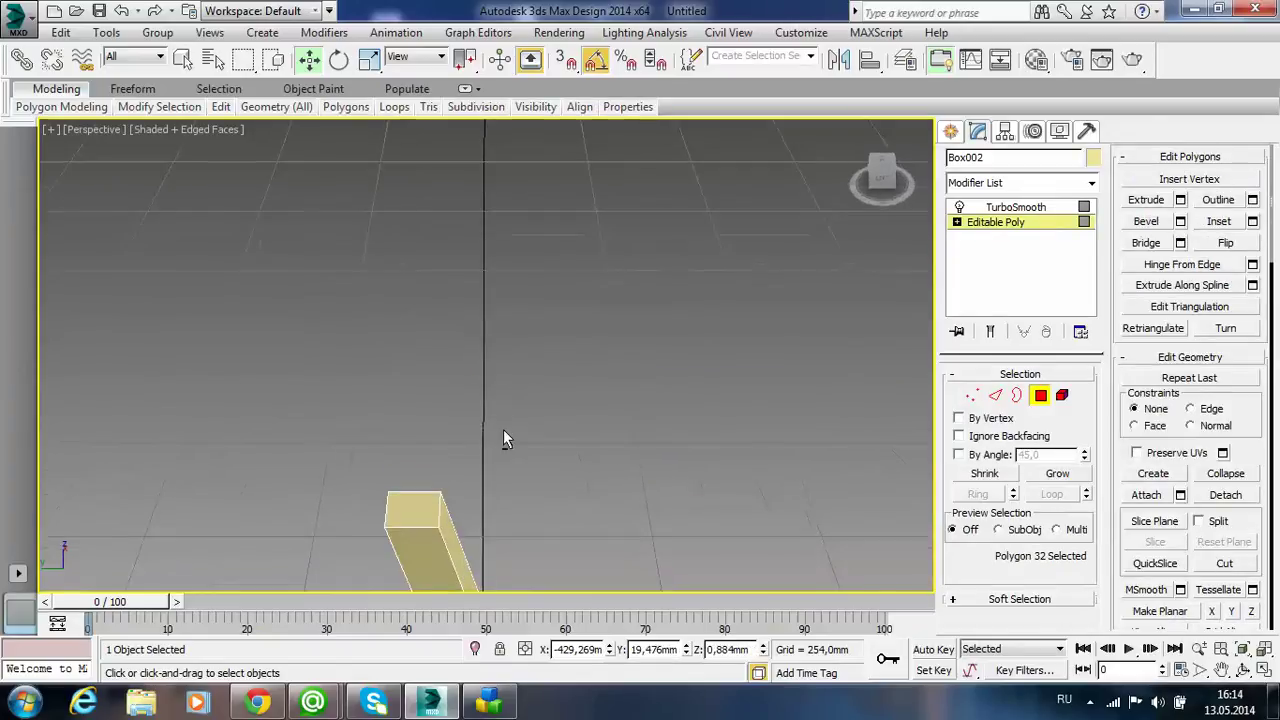
click(420, 503)
middle_drag(523, 481, 514, 416)
click(515, 460)
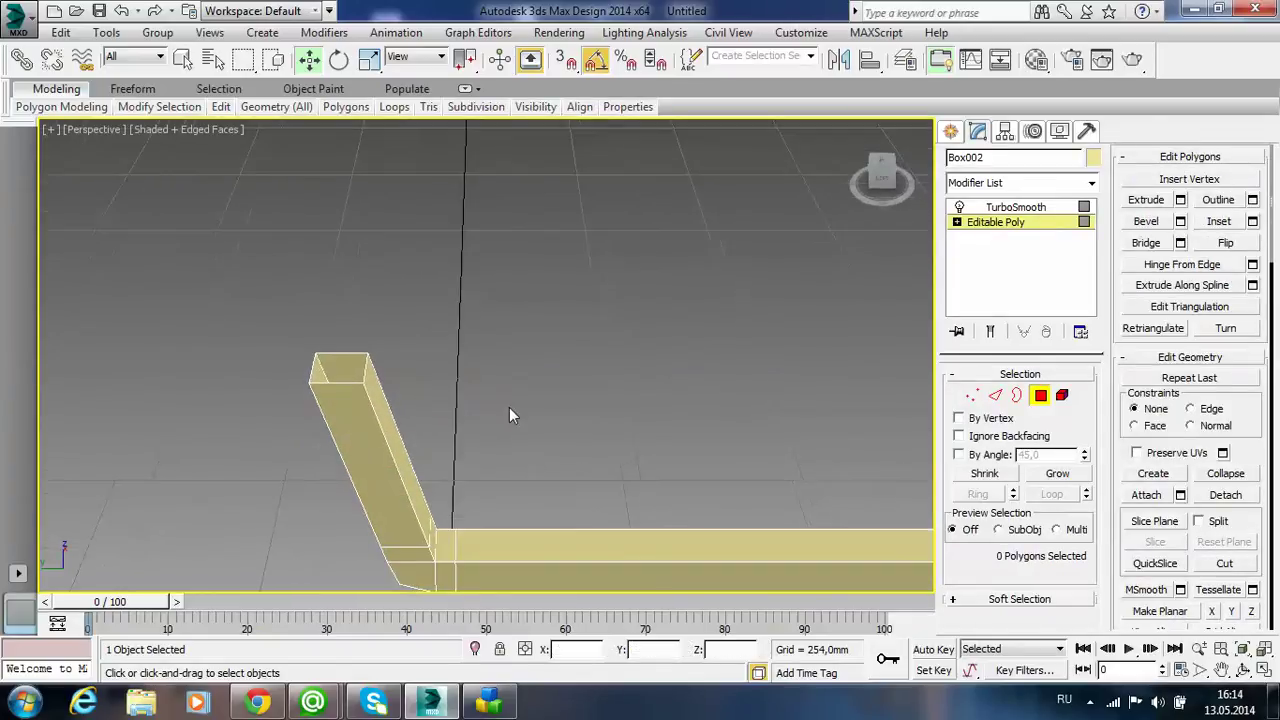
- Show the TurboSmooth result, frame the whole chair, and undo the last backrest-tip edit
click(1018, 208)
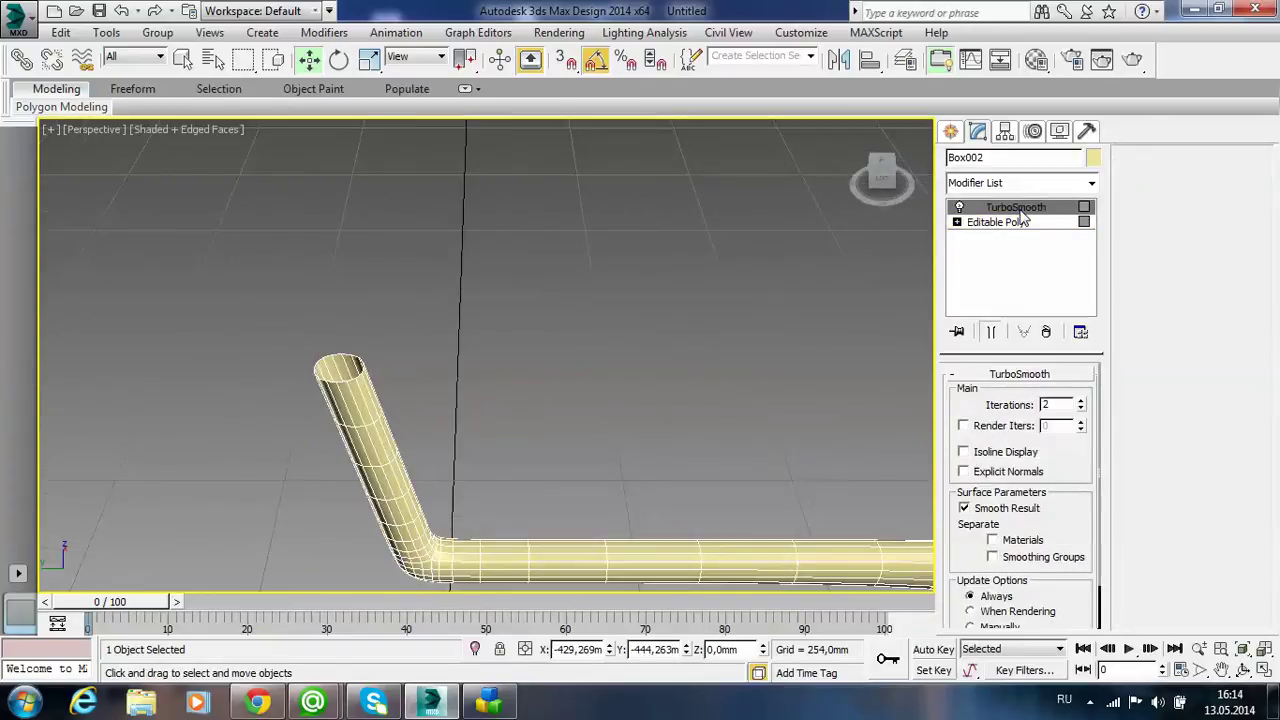
click(661, 386)
middle_drag(661, 387, 513, 321)
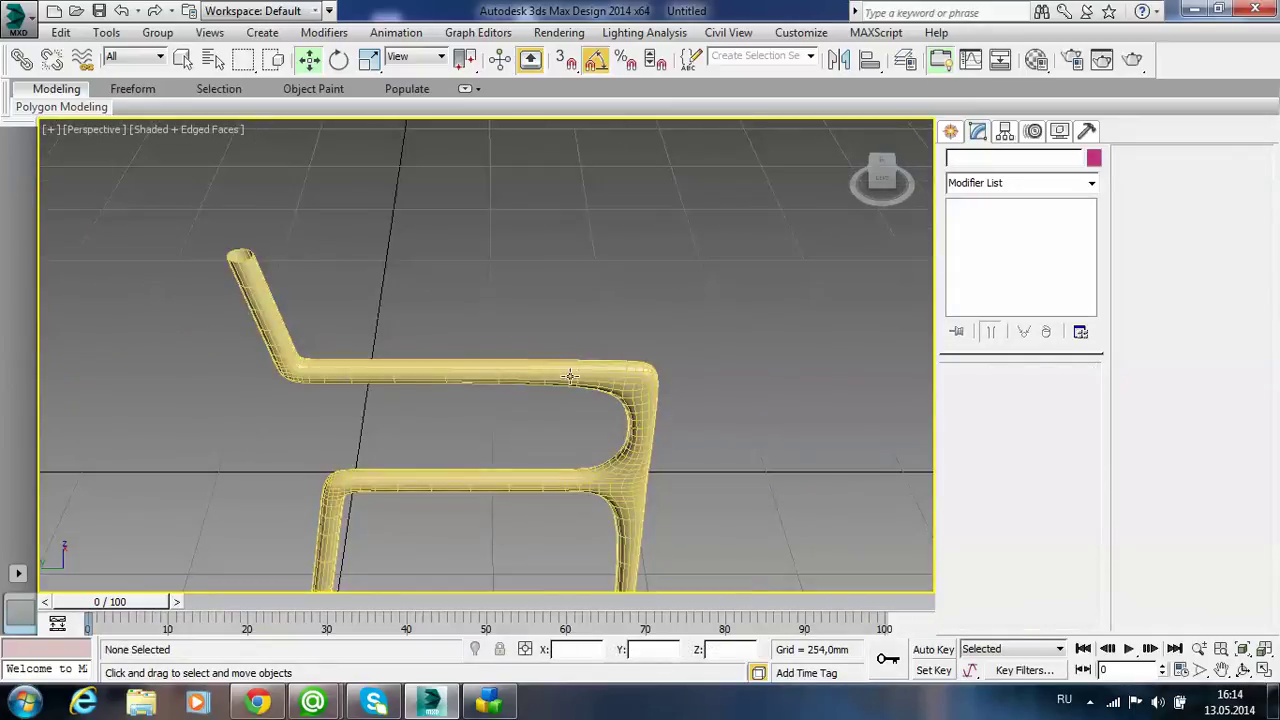
mouse_move(569, 374)
middle_down()
mouse_move(572, 340)
mouse_move(571, 400)
mouse_move(563, 357)
mouse_move(609, 311)
mouse_move(571, 359)
mouse_move(518, 383)
mouse_move(607, 383)
mouse_move(590, 368)
middle_up()
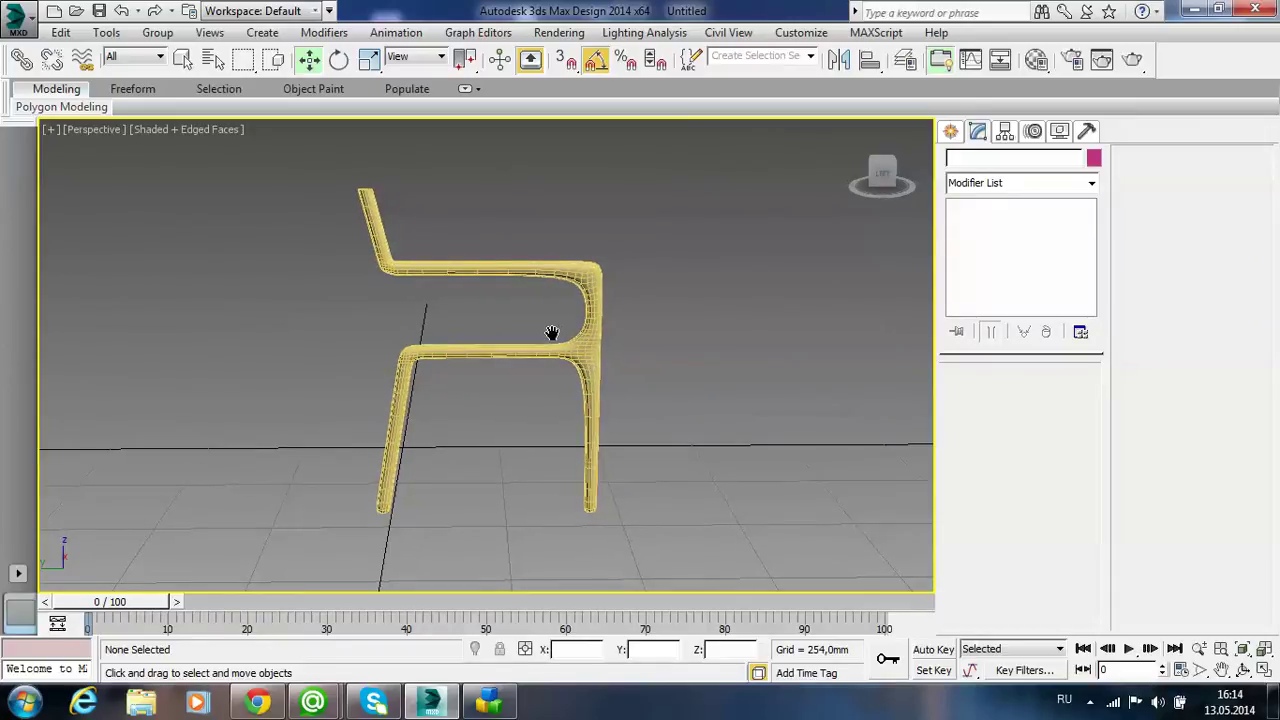
middle_drag(551, 334, 546, 352)
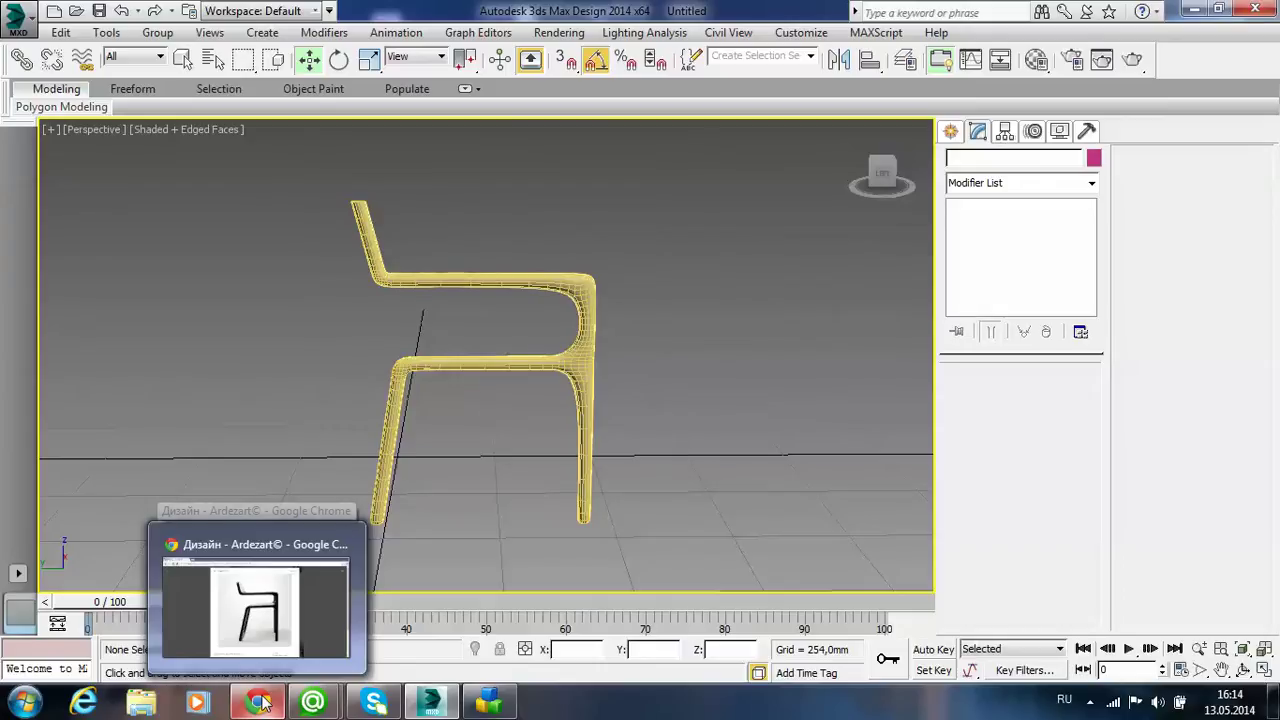
click(122, 11)
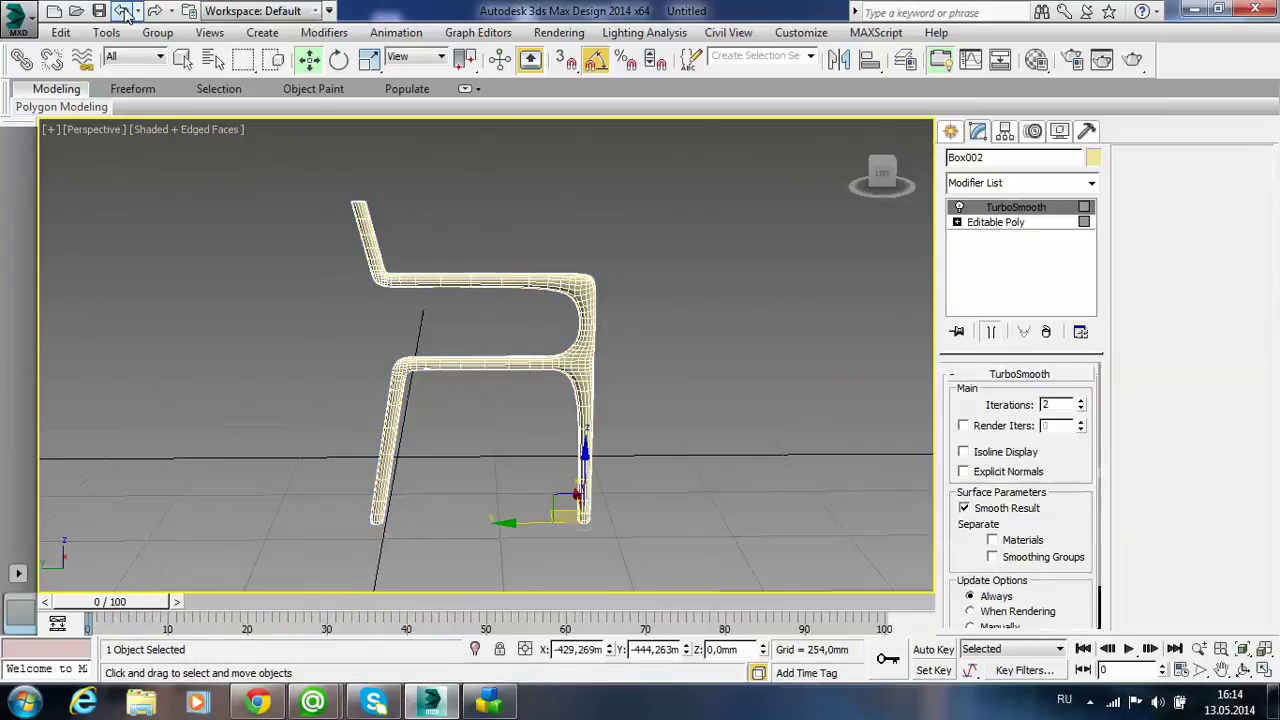
click(123, 11)
- In the four-view layout, select the chair's editable poly and turn on Slice Plane at vertex level
click(485, 233)
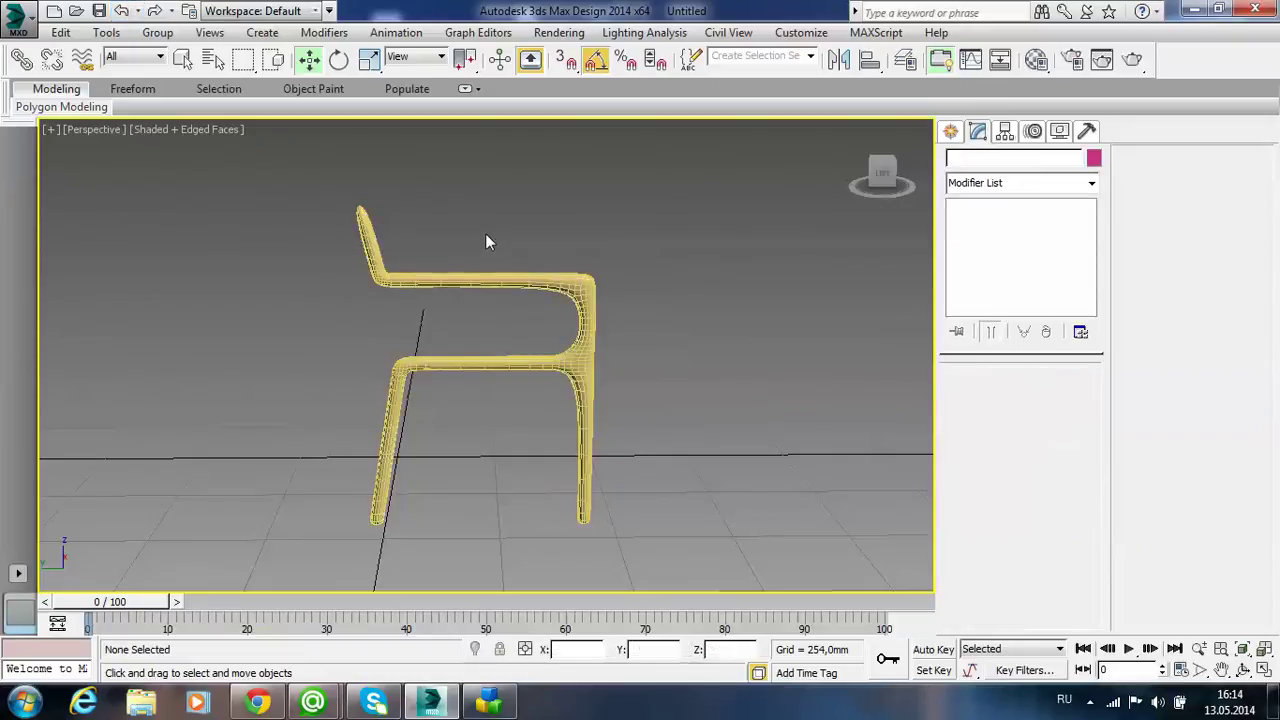
key(alt+w)
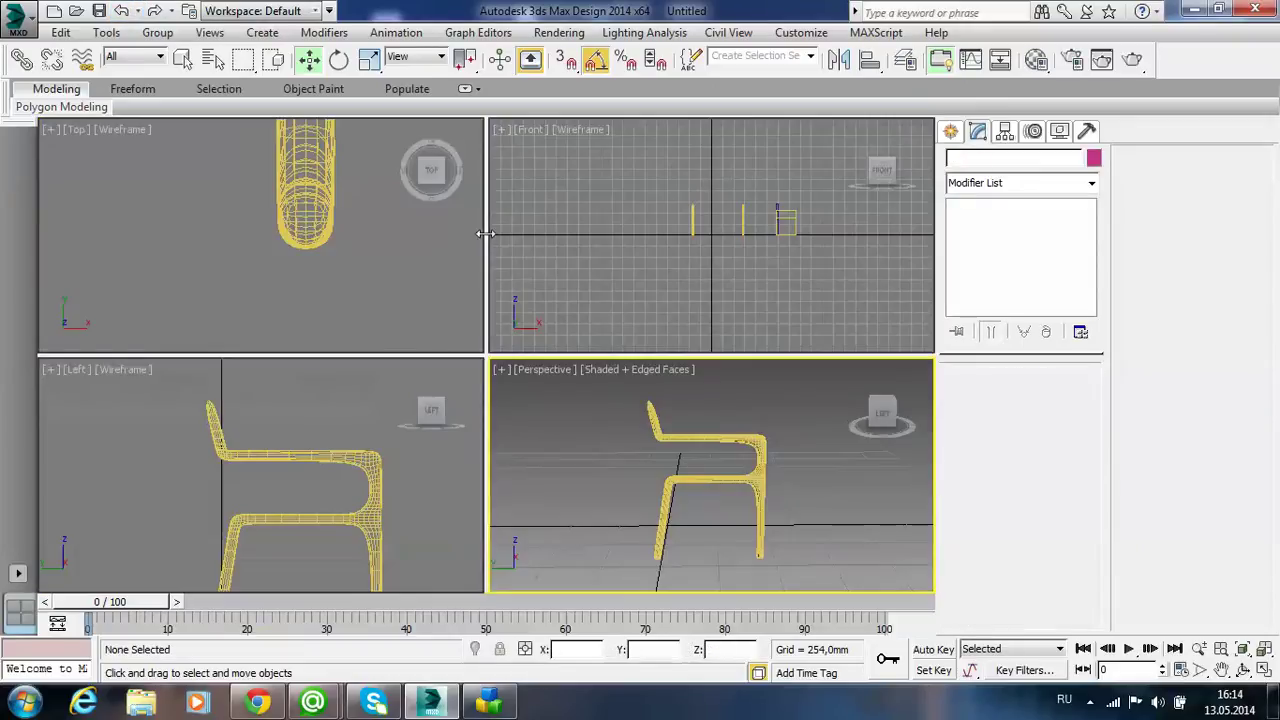
click(332, 456)
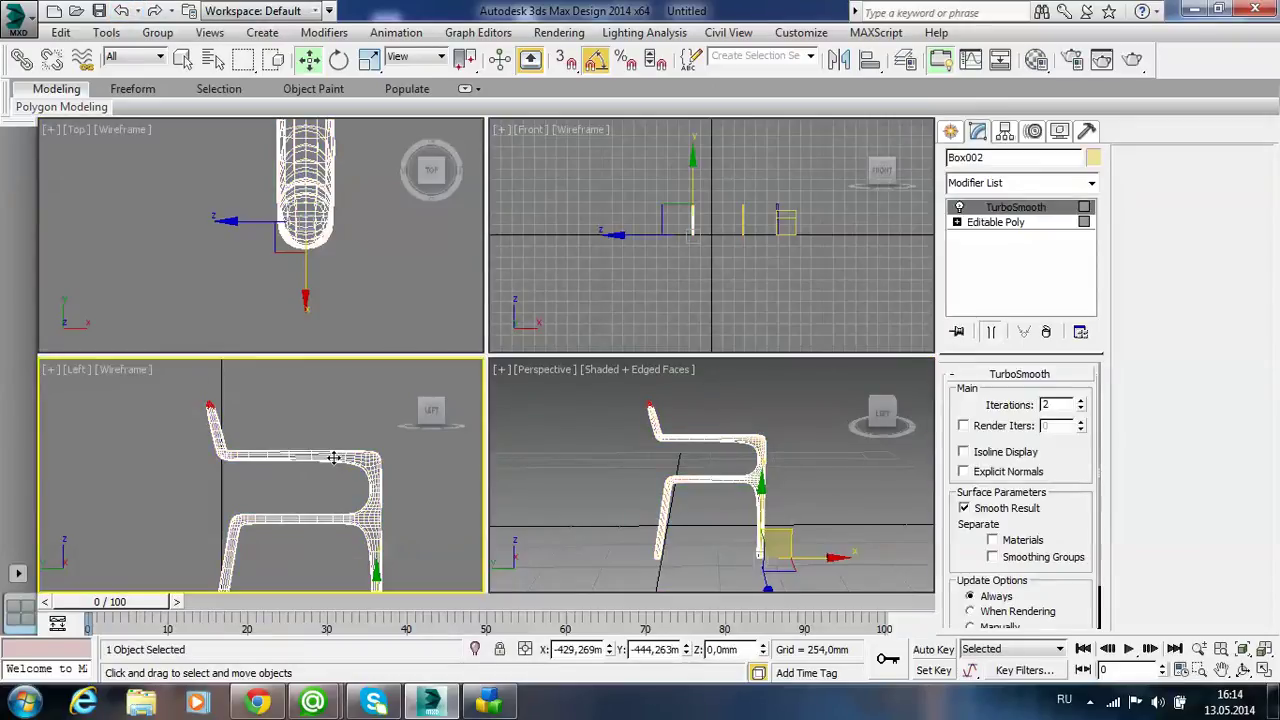
click(988, 222)
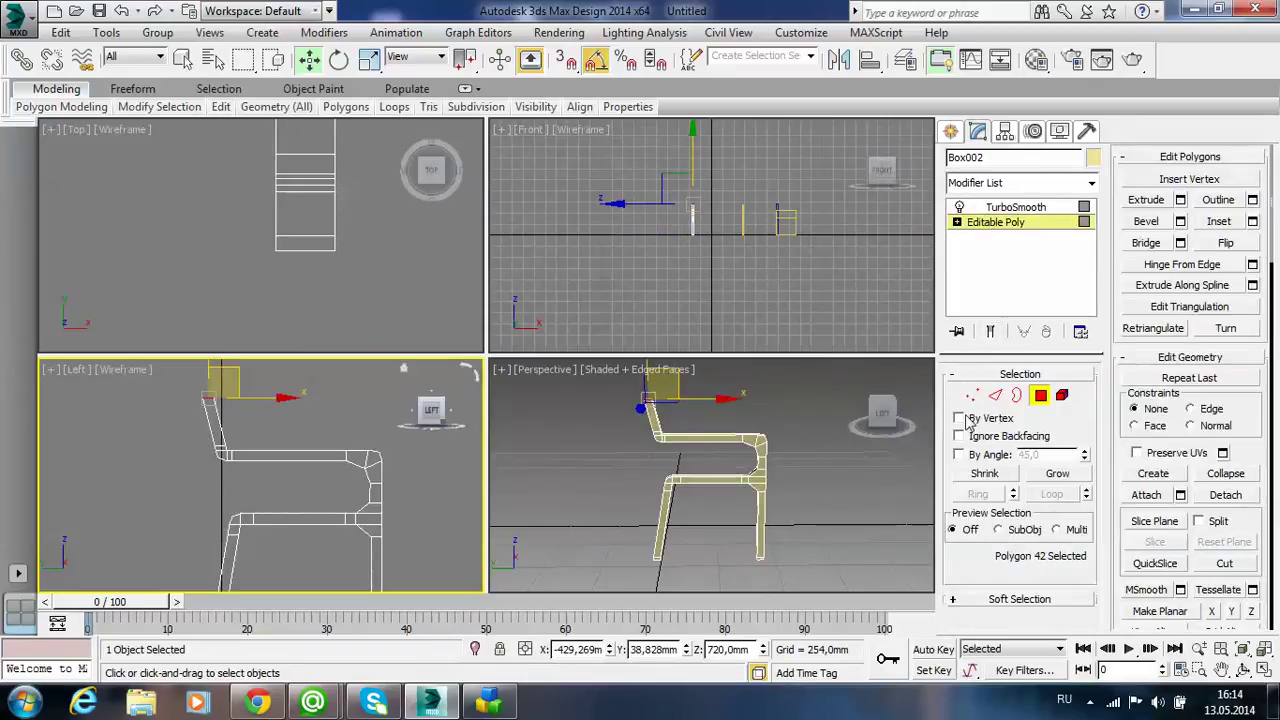
click(976, 396)
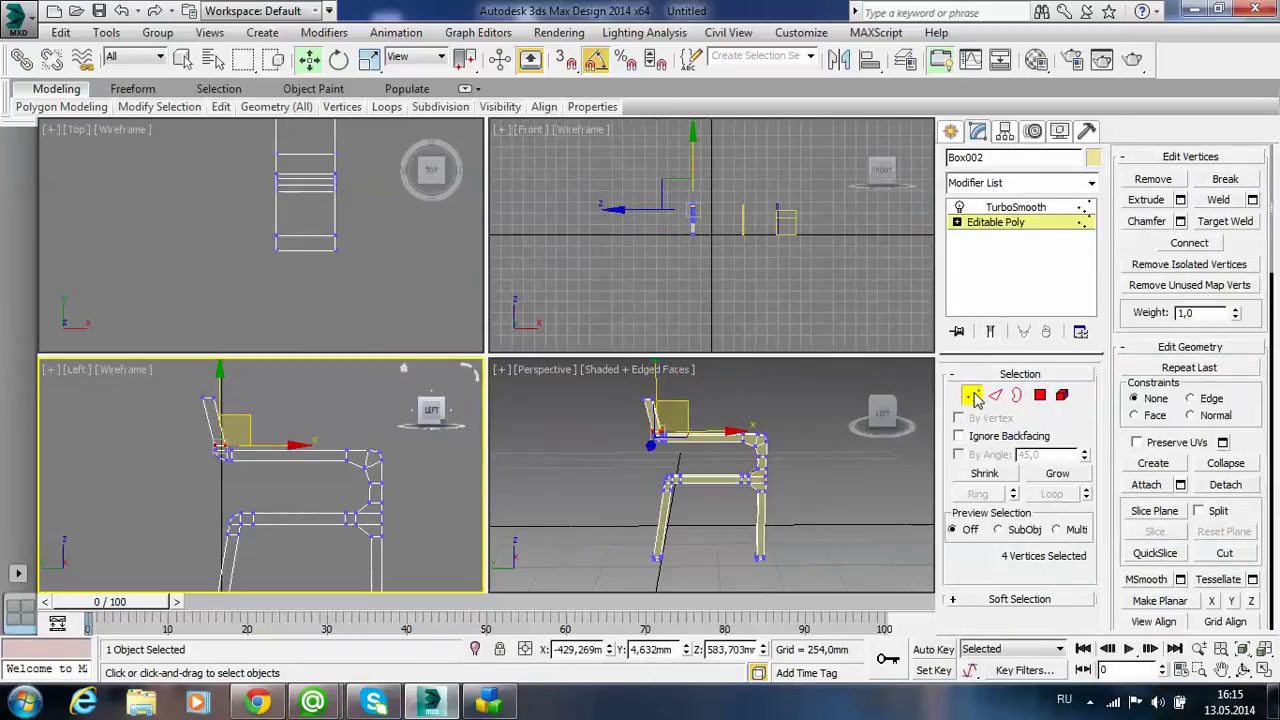
click(1160, 511)
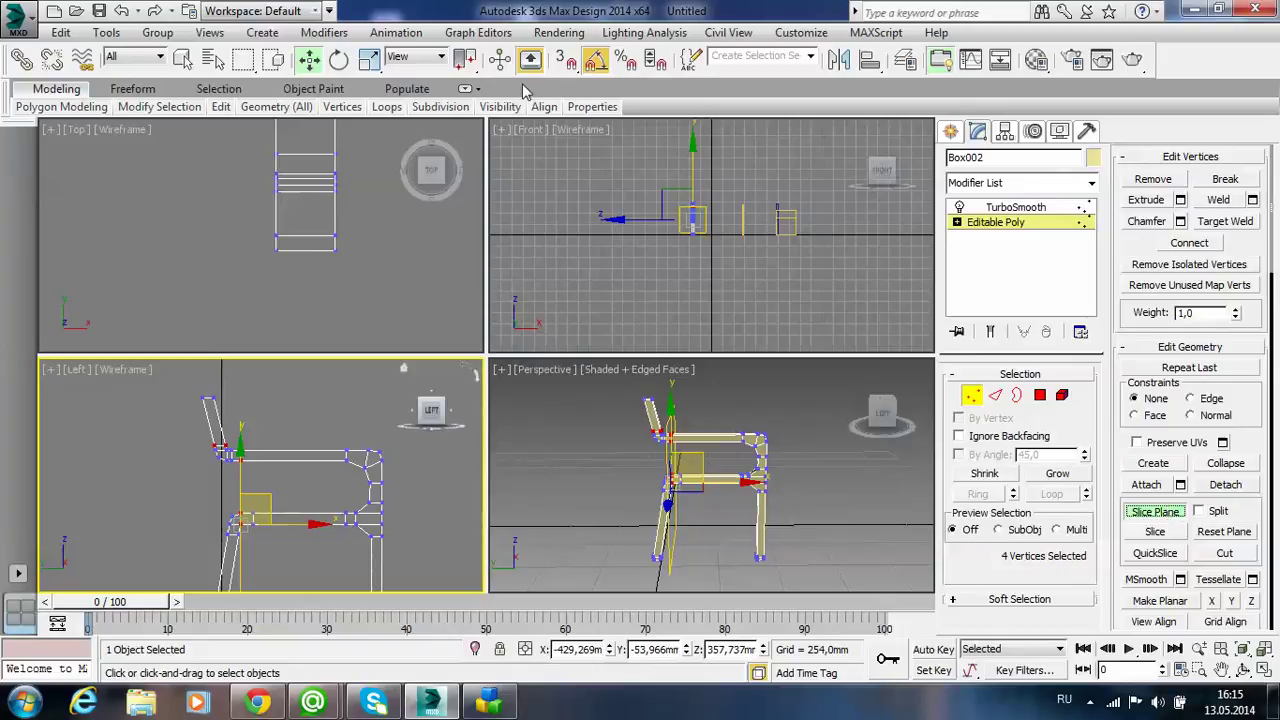
- Rotate the slice plane horizontal and raise it near the top of the chair back in the Left view
click(339, 59)
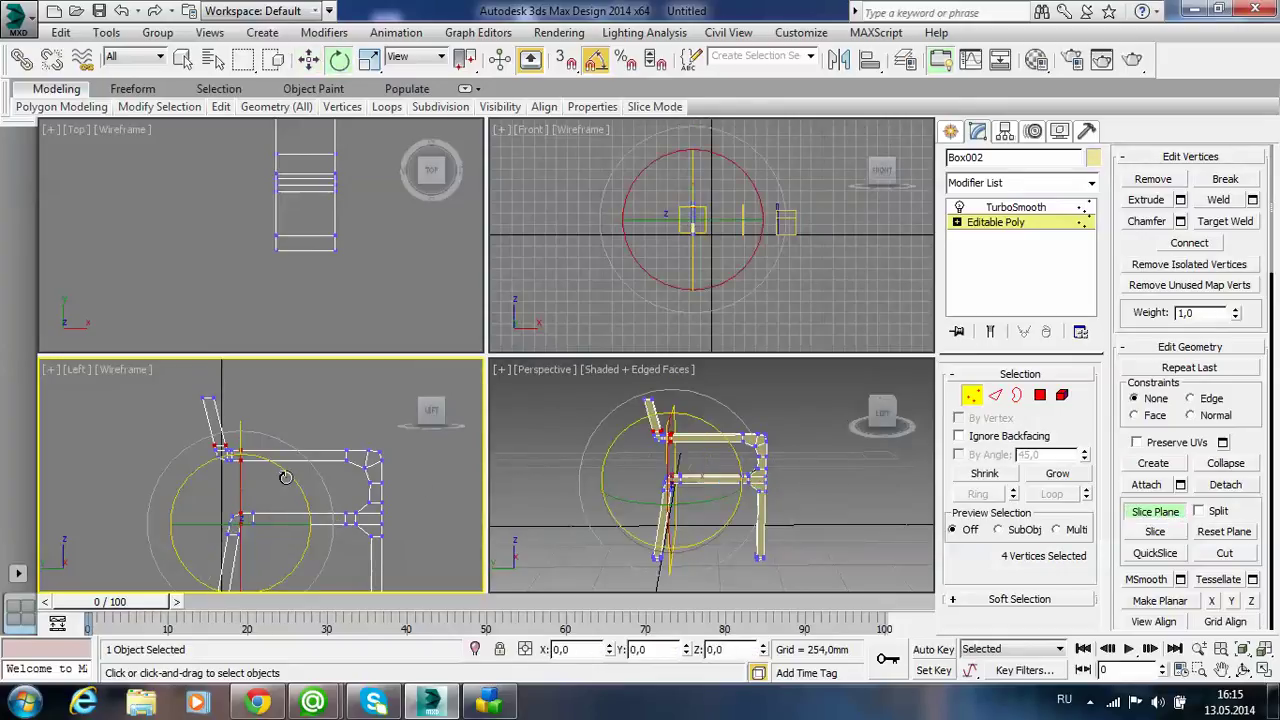
mouse_move(286, 470)
mouse_down()
mouse_move(320, 527)
mouse_move(241, 477)
mouse_up()
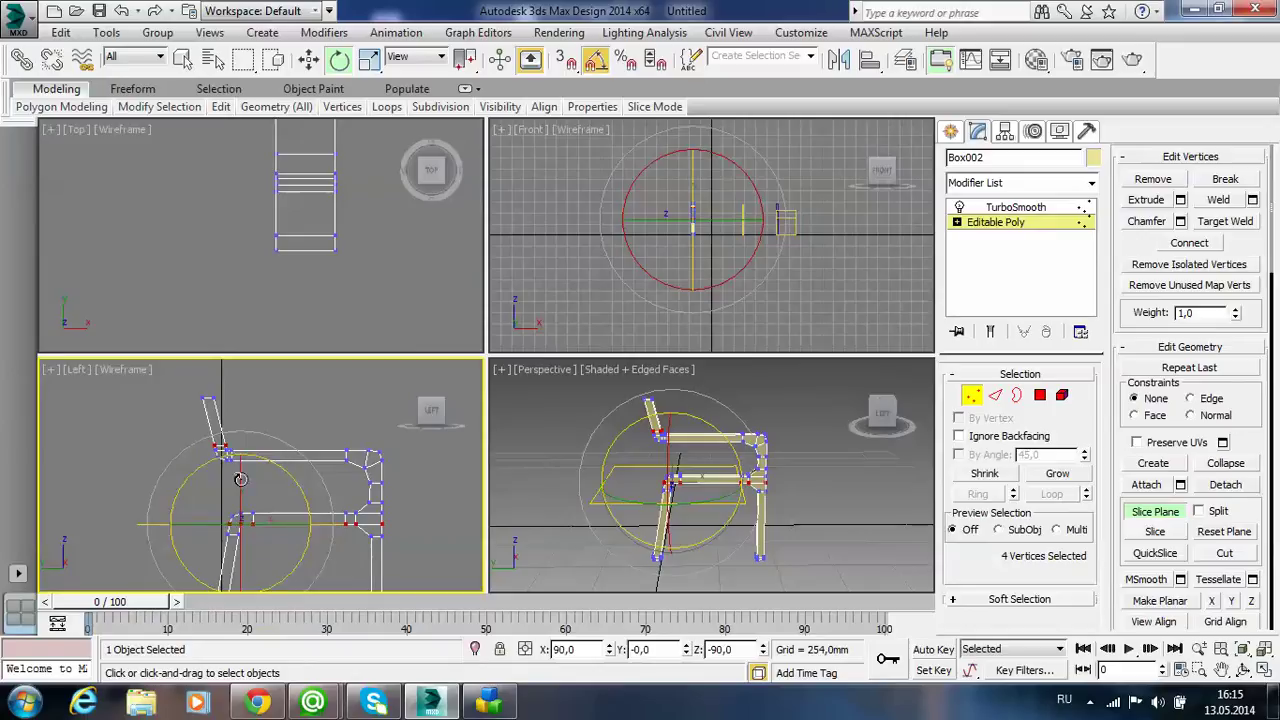
key(w)
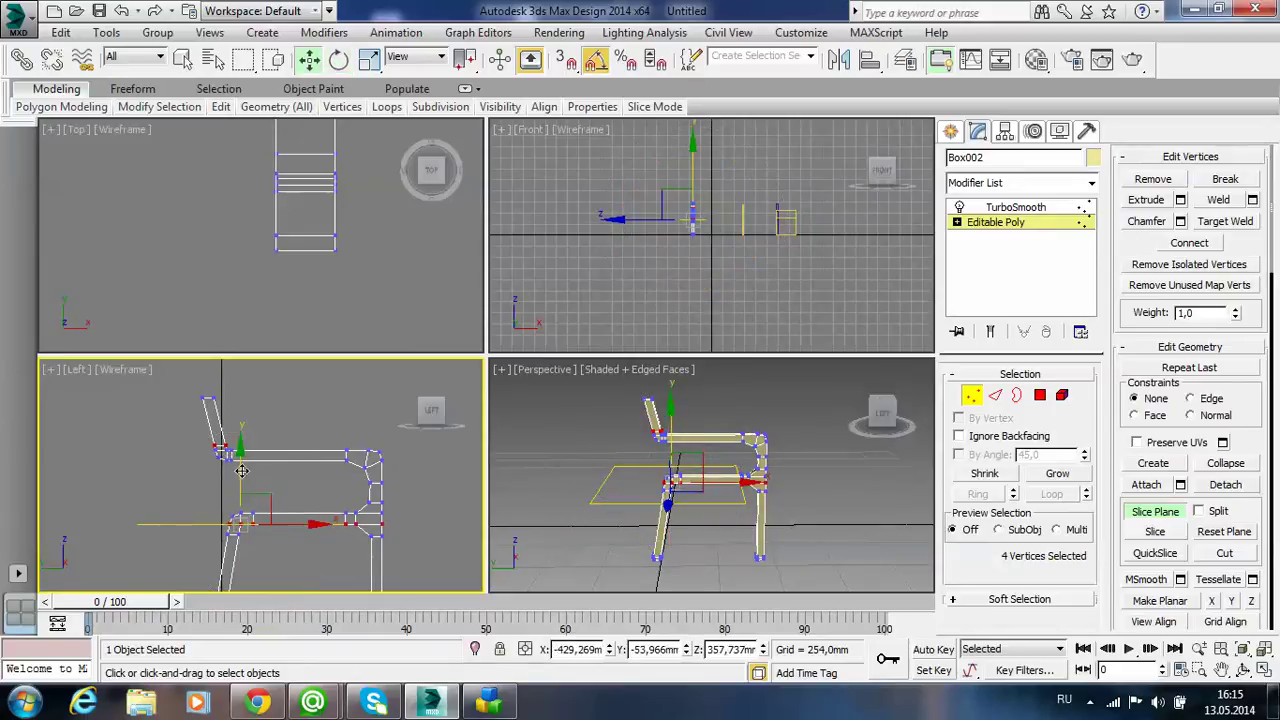
drag(240, 465, 236, 350)
scroll(191, 420, up, 2)
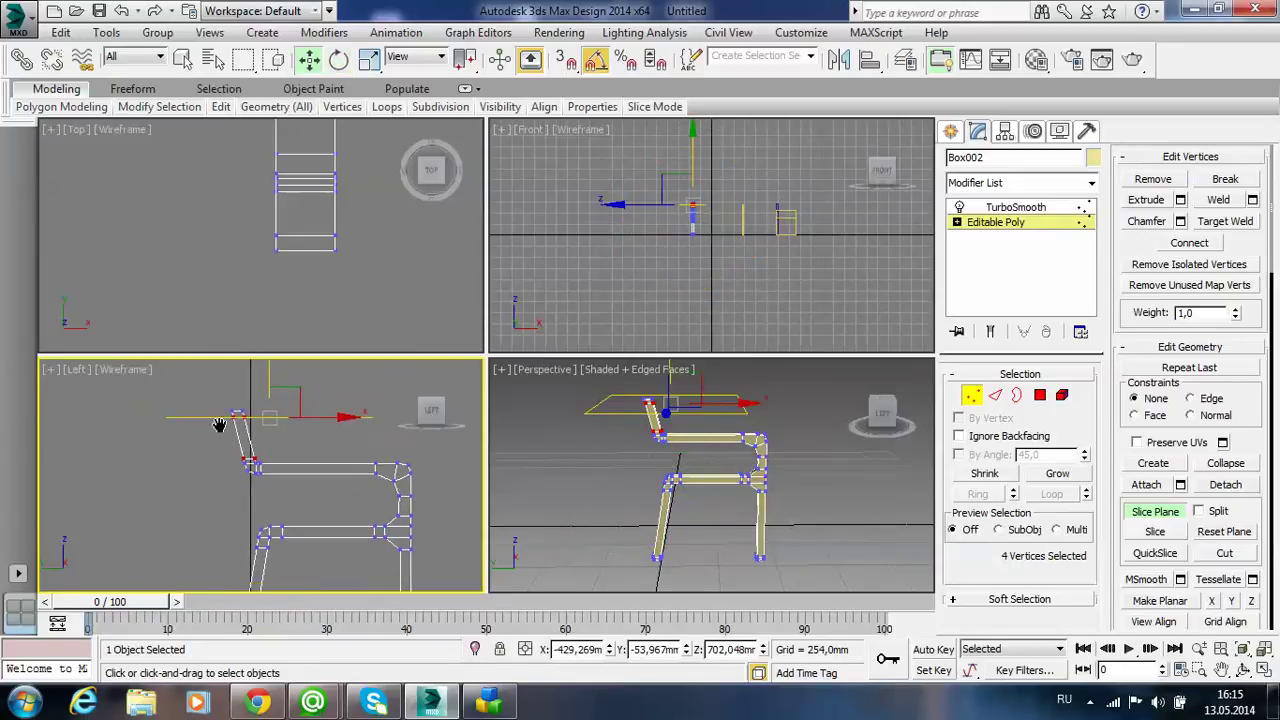
scroll(191, 420, up, 2)
scroll(262, 450, up, 2)
scroll(266, 488, up, 2)
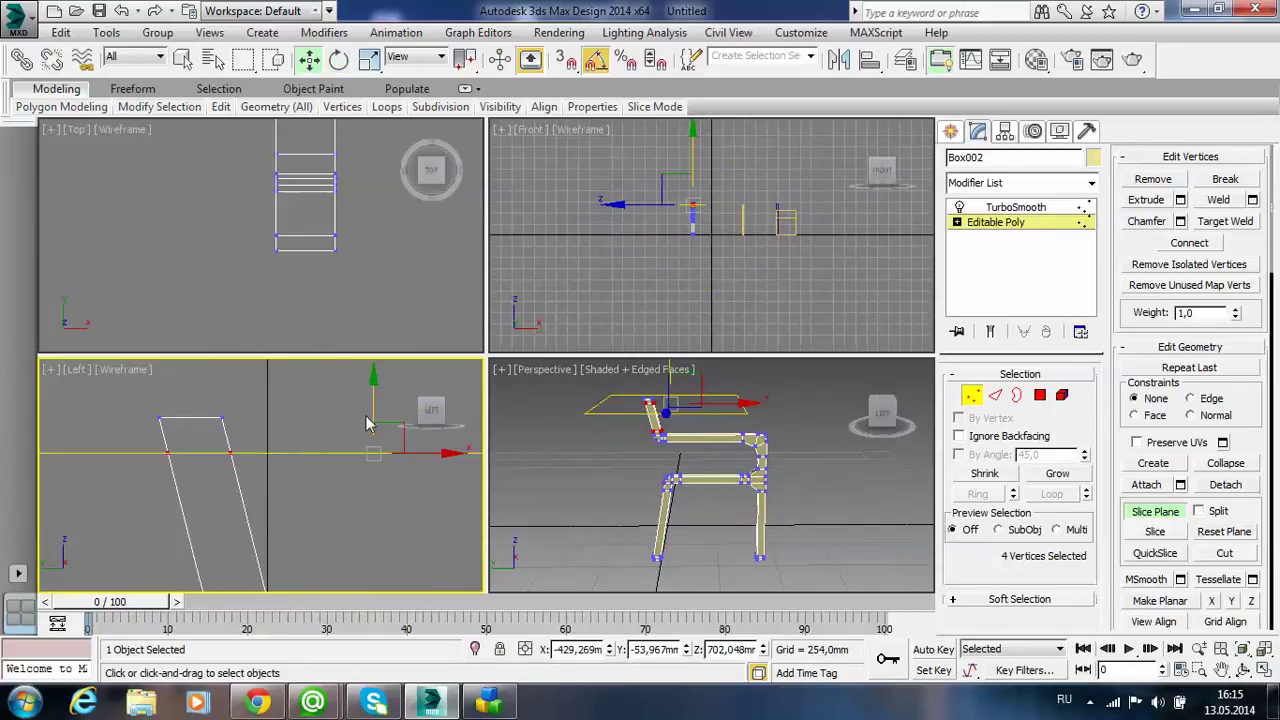
drag(371, 402, 379, 375)
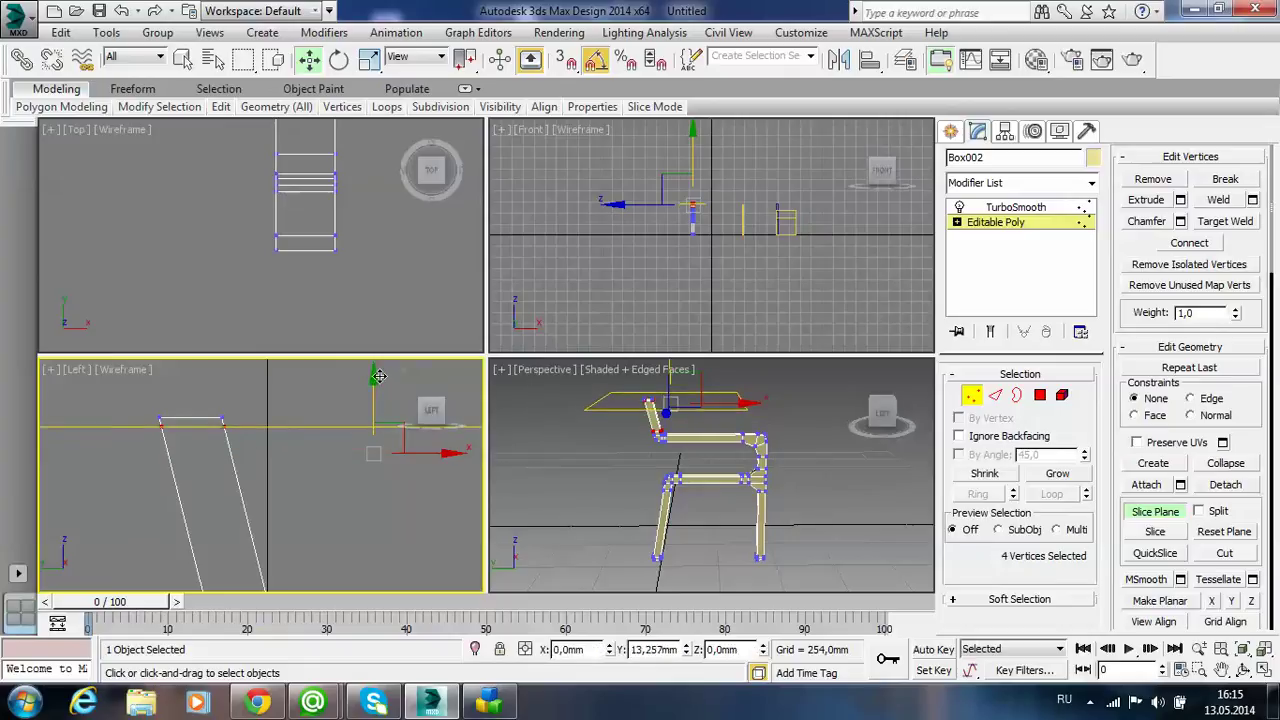
drag(380, 375, 380, 378)
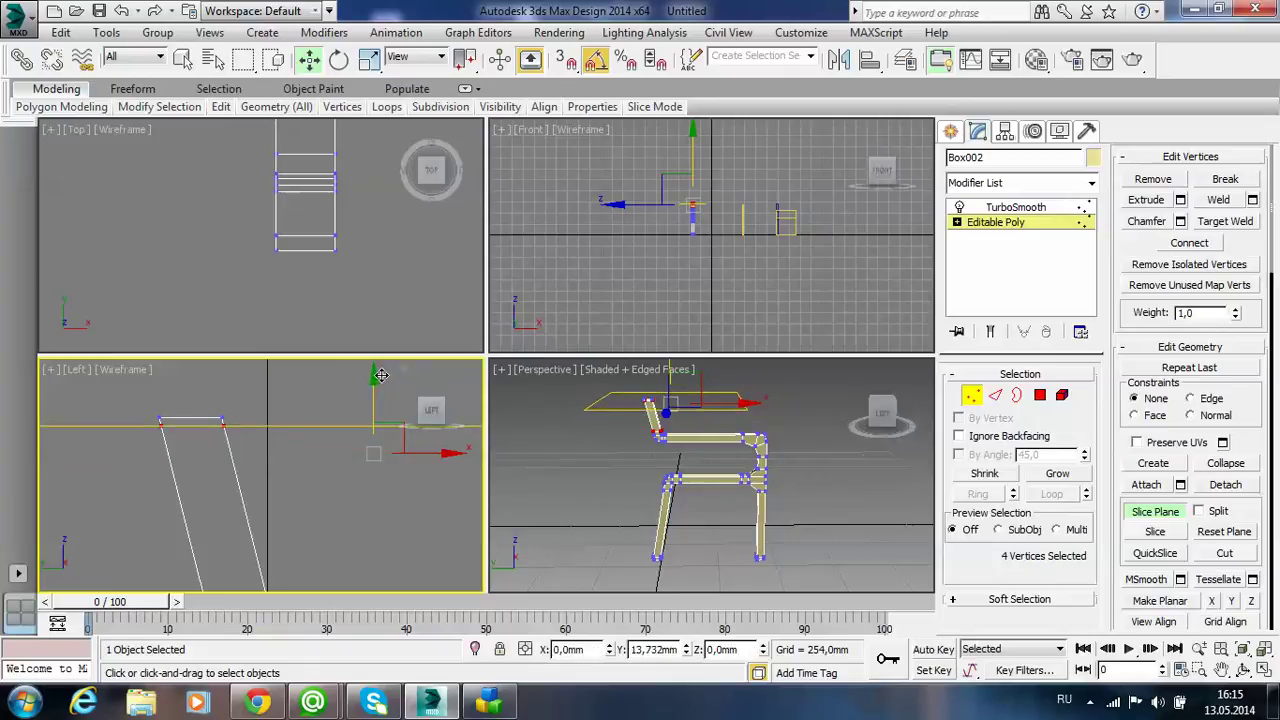
- Slice the rear uprights, turn off Slice Plane, and show the TurboSmooth result
click(1158, 531)
click(1155, 511)
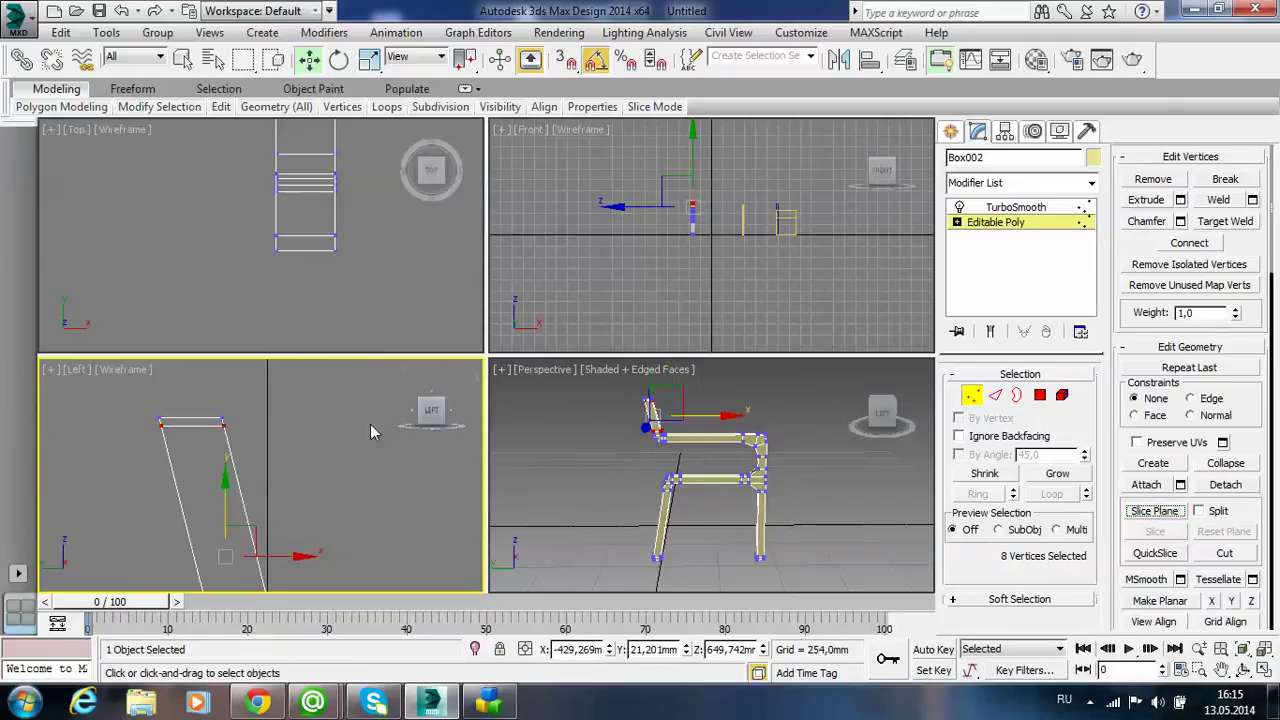
click(1040, 210)
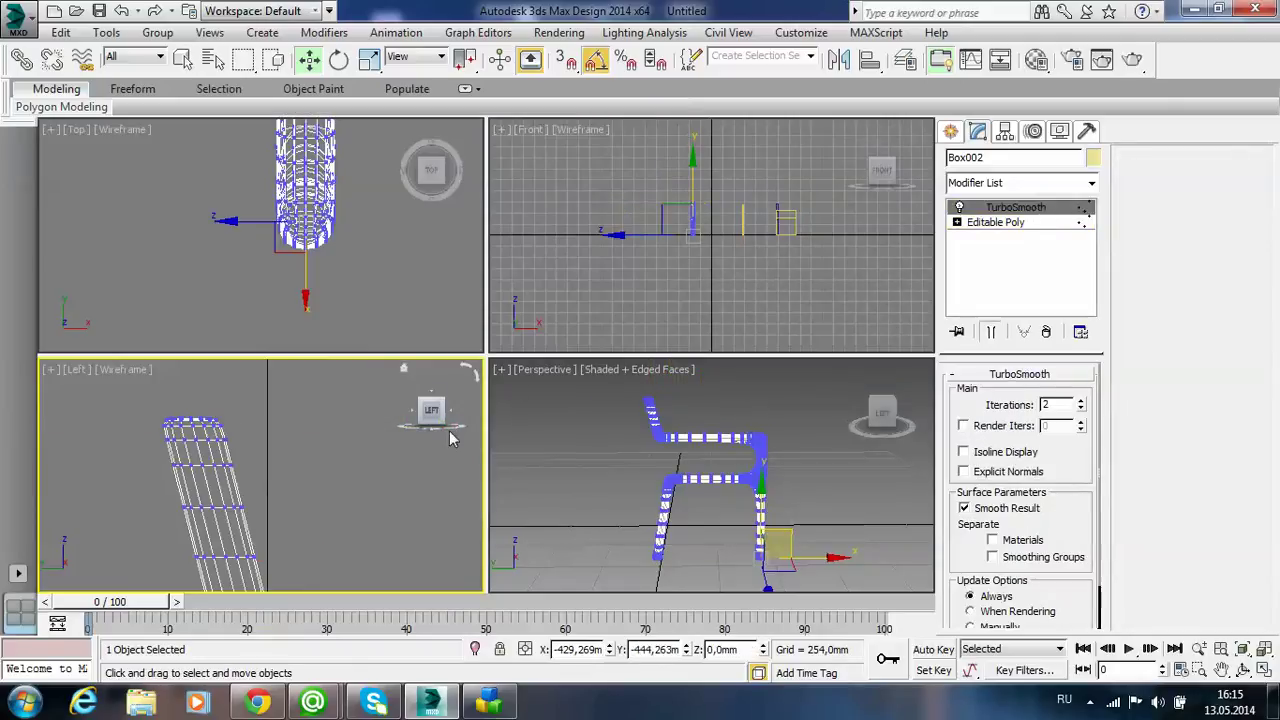
- Pan and zoom out the Left view, then select the chair
click(291, 453)
middle_drag(302, 453, 260, 442)
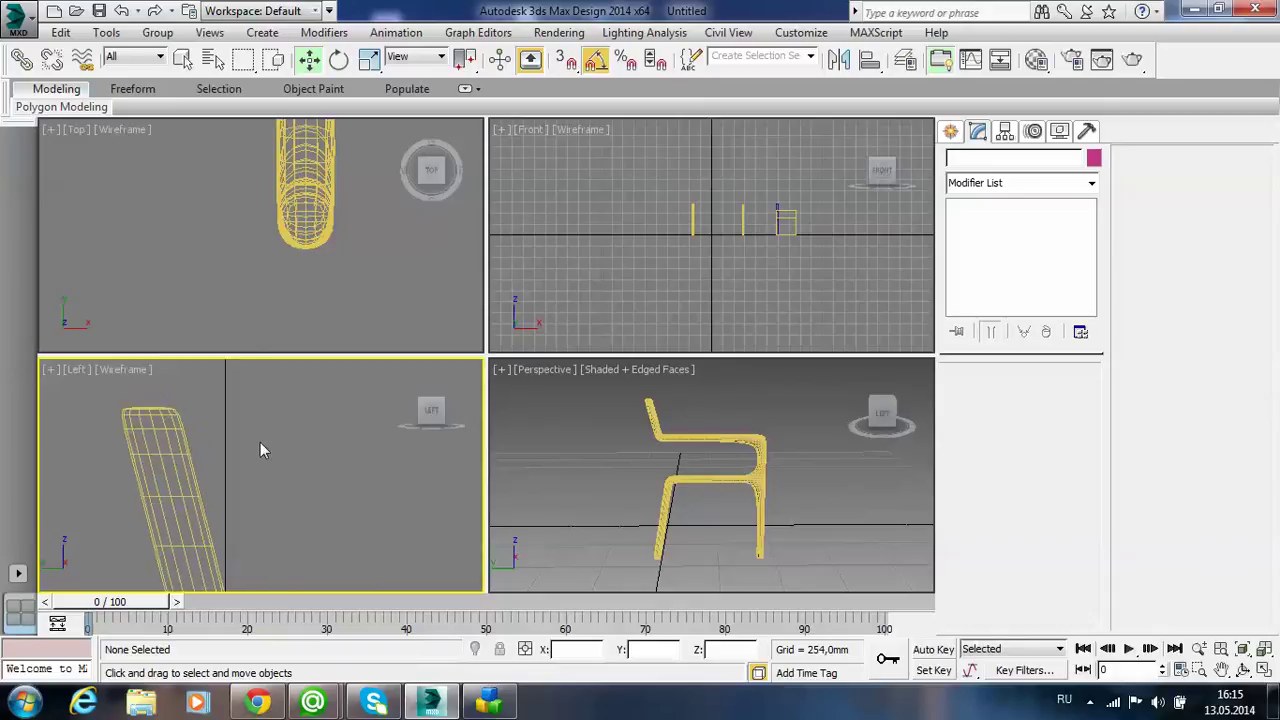
scroll(260, 442, down, 1)
scroll(288, 475, down, 2)
scroll(288, 475, down, 2)
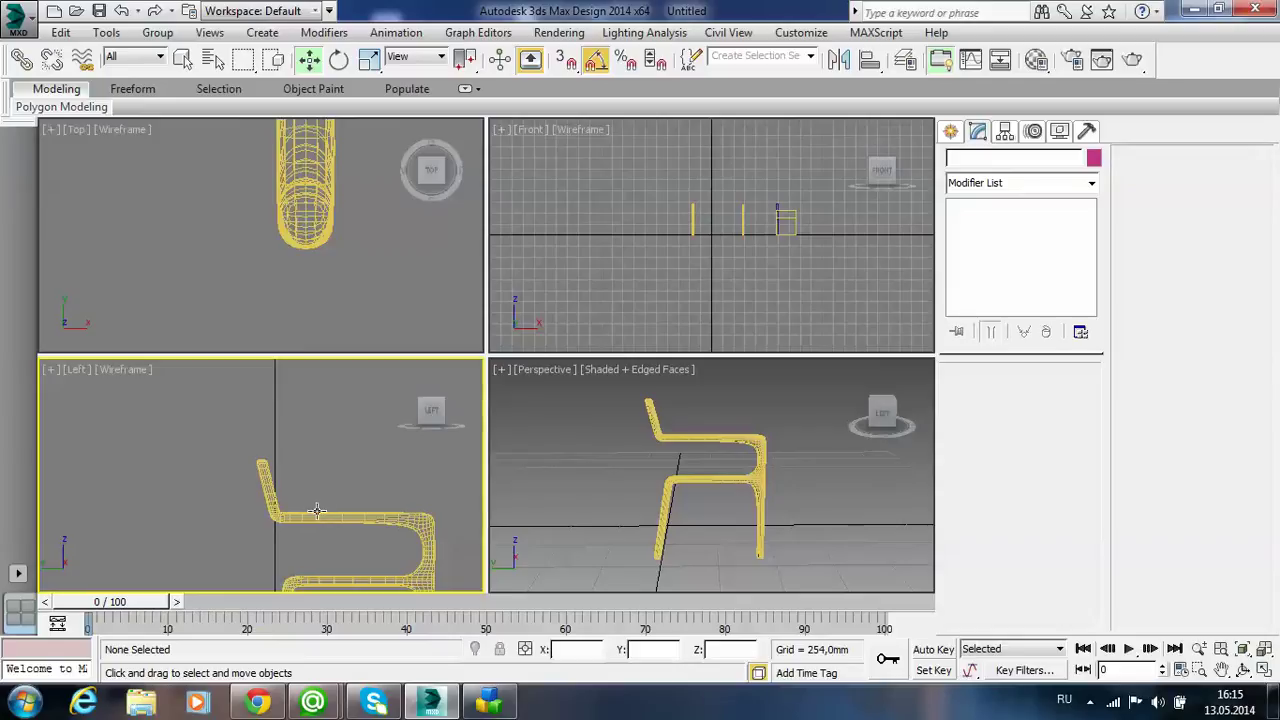
click(316, 512)
- Zoom extents on the chair in the Left, Top, Front and Perspective views, then deselect it
key(z)
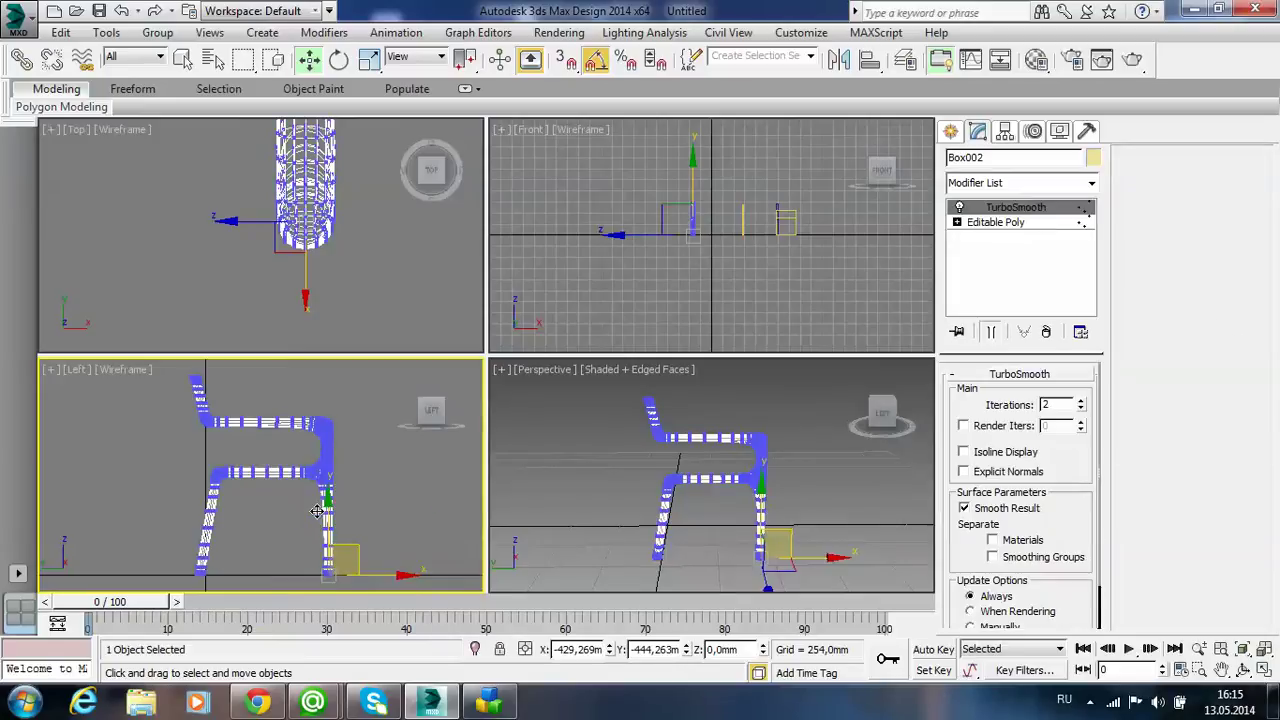
right_click(372, 303)
key(z)
right_click(677, 290)
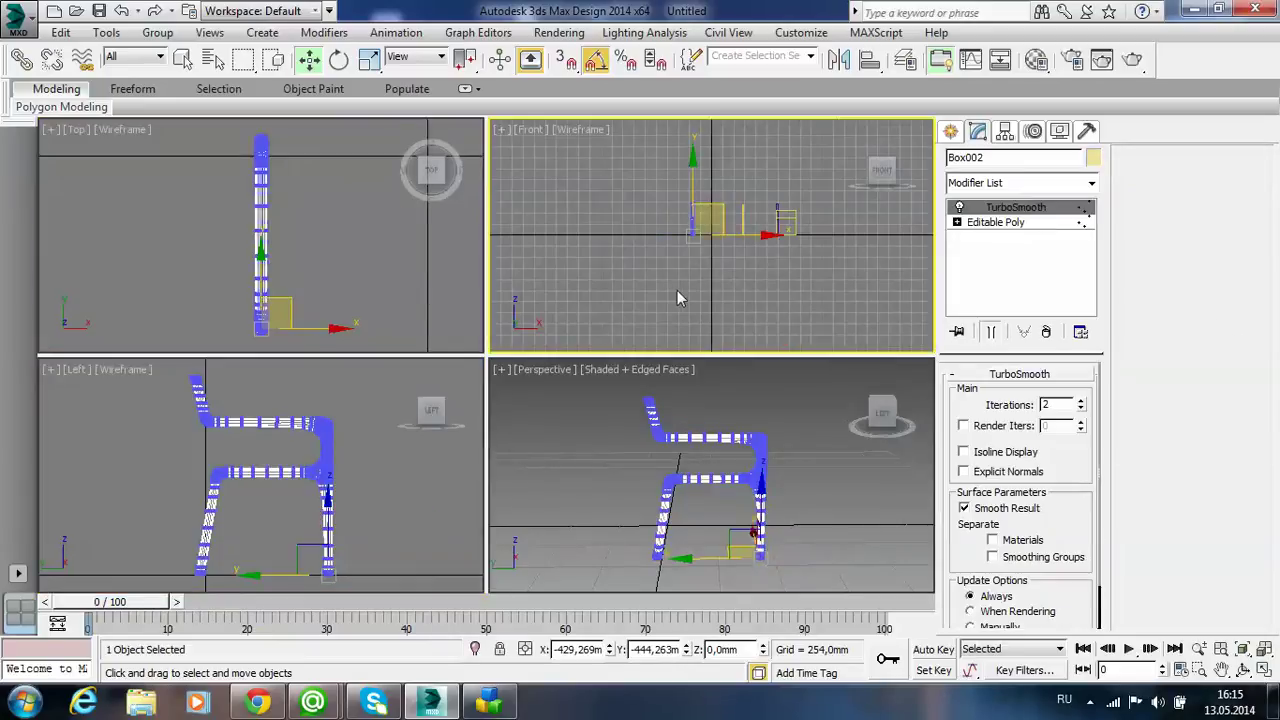
key(z)
right_click(809, 476)
key(z)
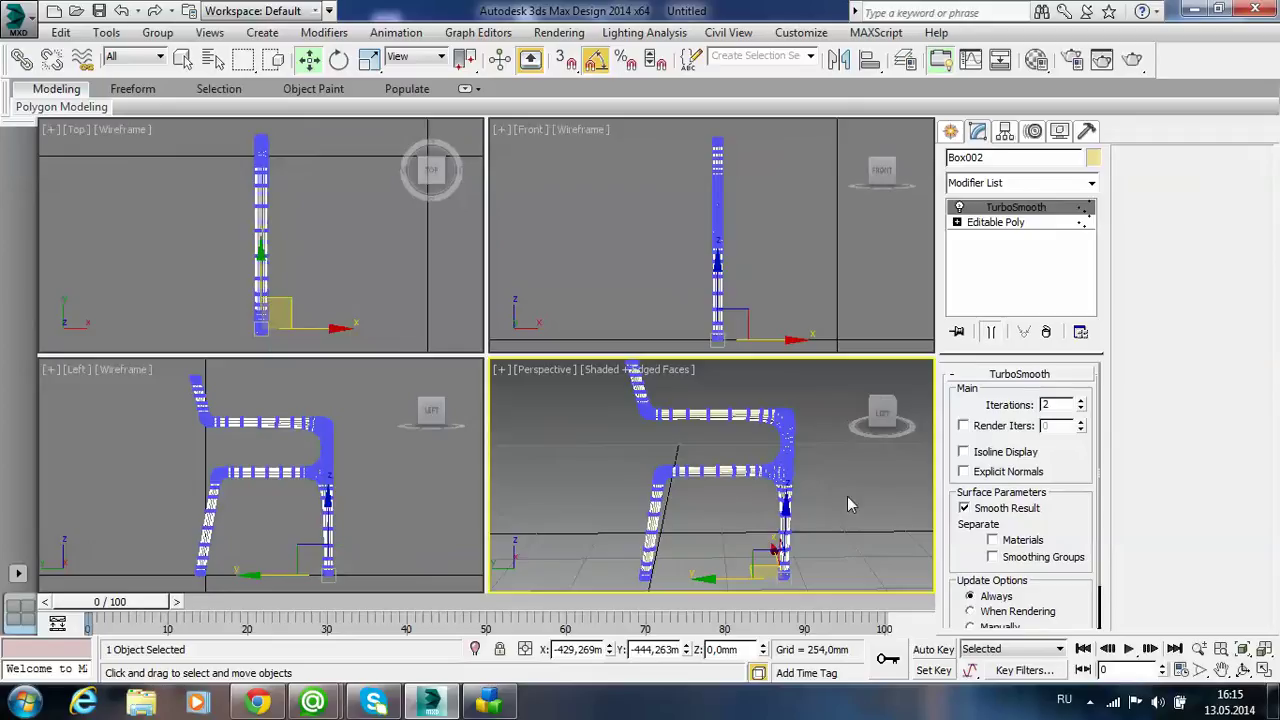
click(844, 497)
scroll(830, 500, down, 2)
scroll(813, 503, down, 2)
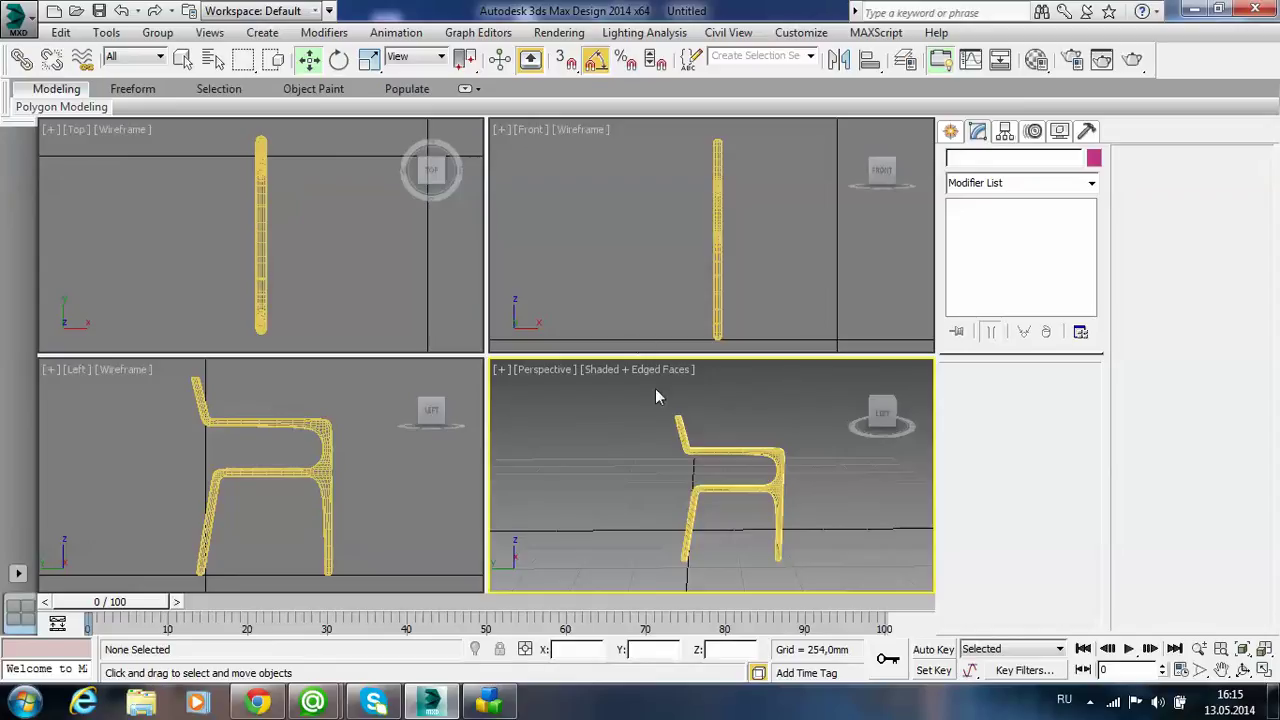
- Shift-drag Box004 down-left onto the grid as a single copy, Box006, then select the chair
alt+middle_drag(655, 397, 653, 459)
scroll(637, 492, down, 3)
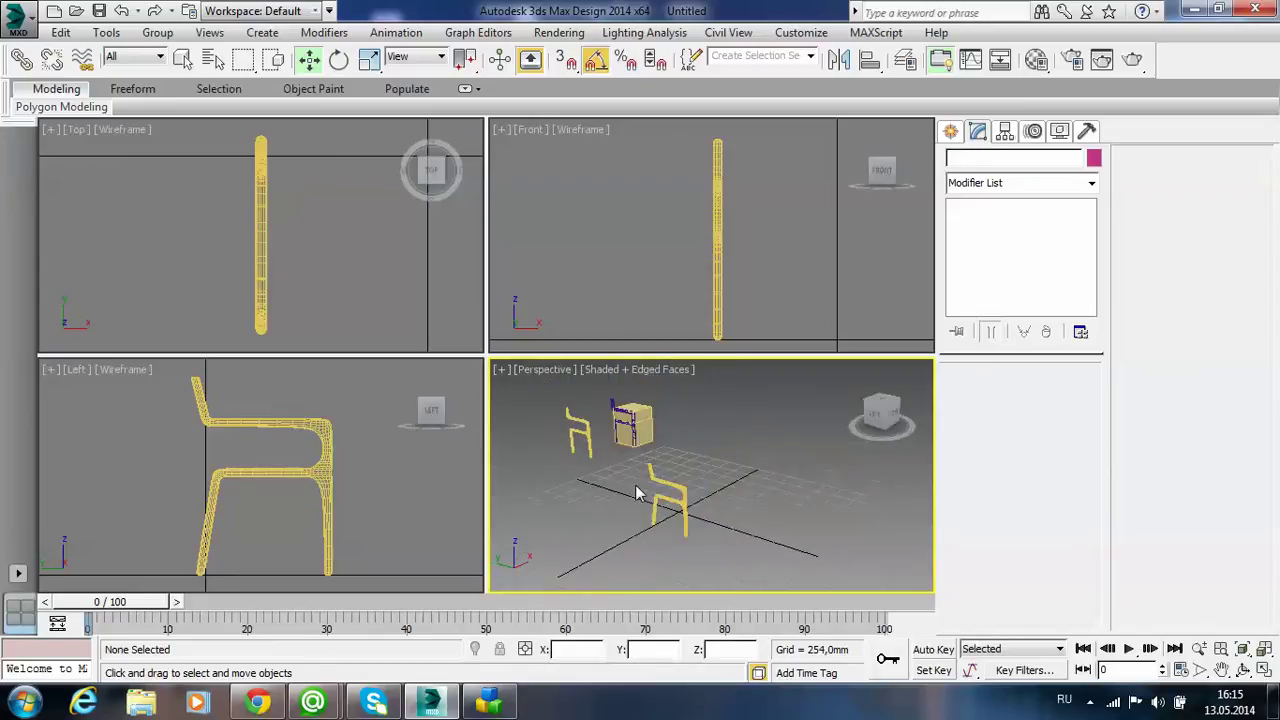
click(650, 425)
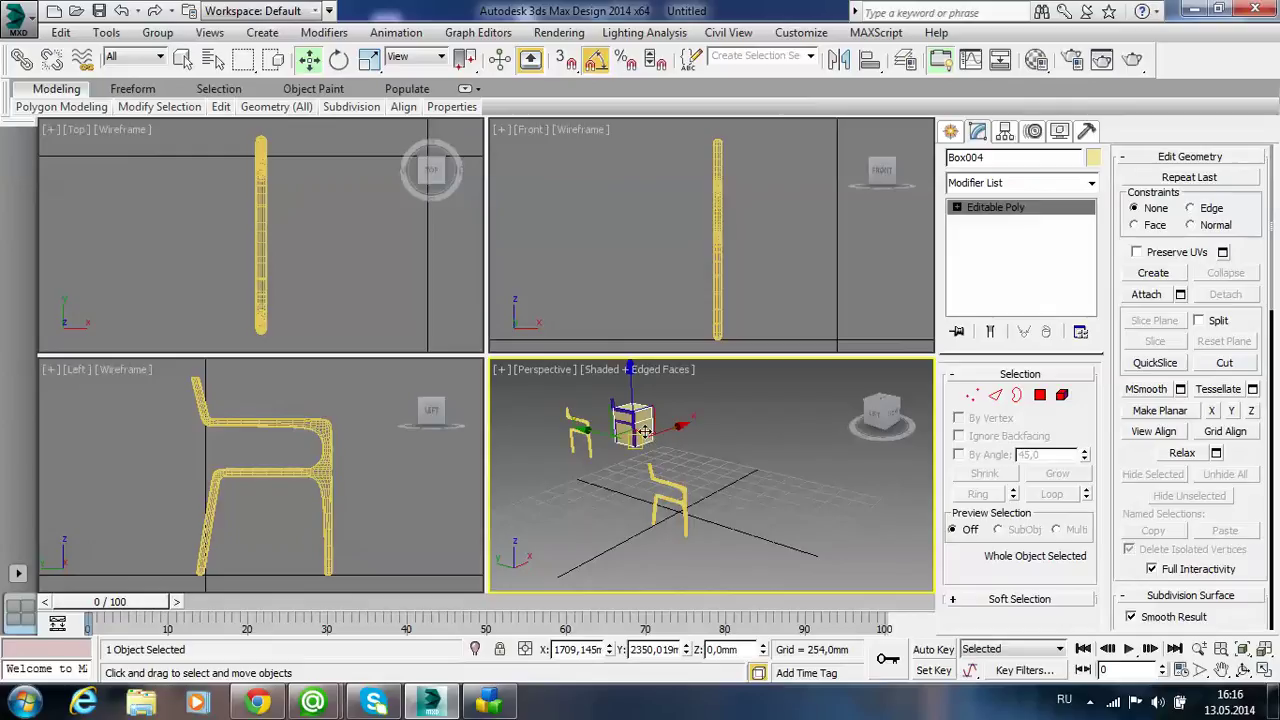
mouse_move(650, 425)
alt+middle_down()
mouse_move(650, 478)
mouse_move(716, 408)
alt+middle_up()
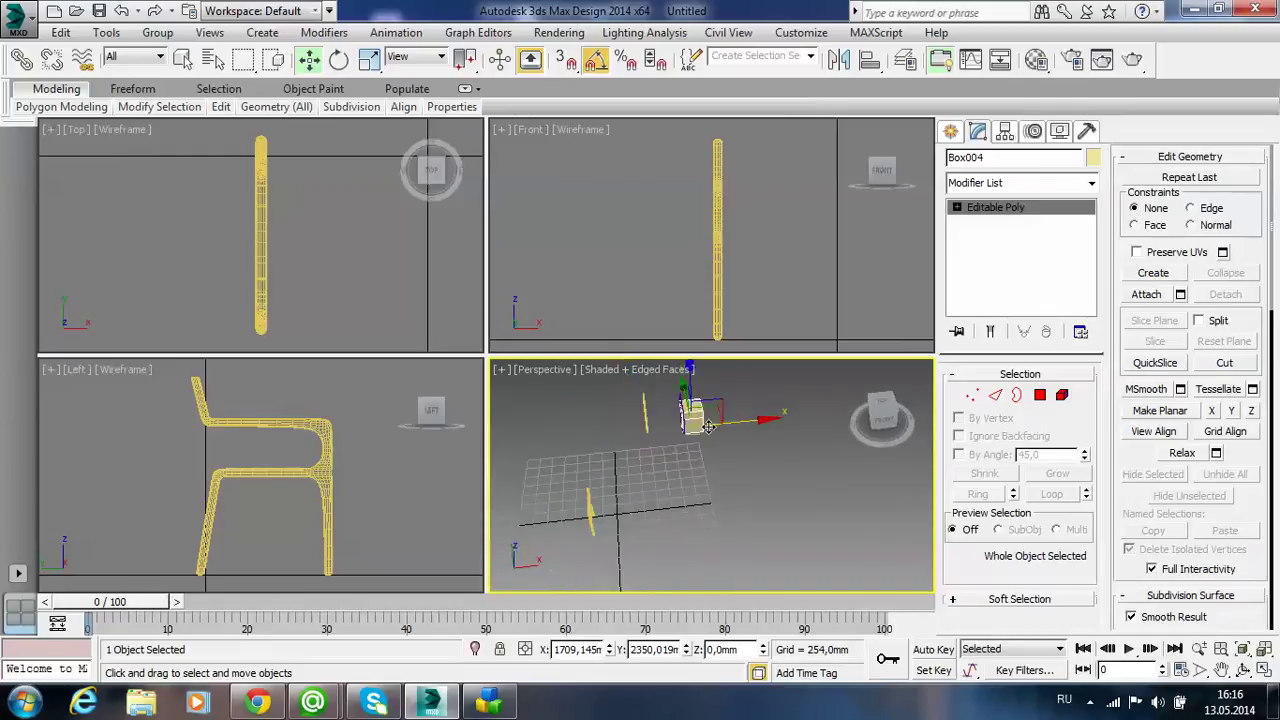
shift+drag(716, 408, 630, 506)
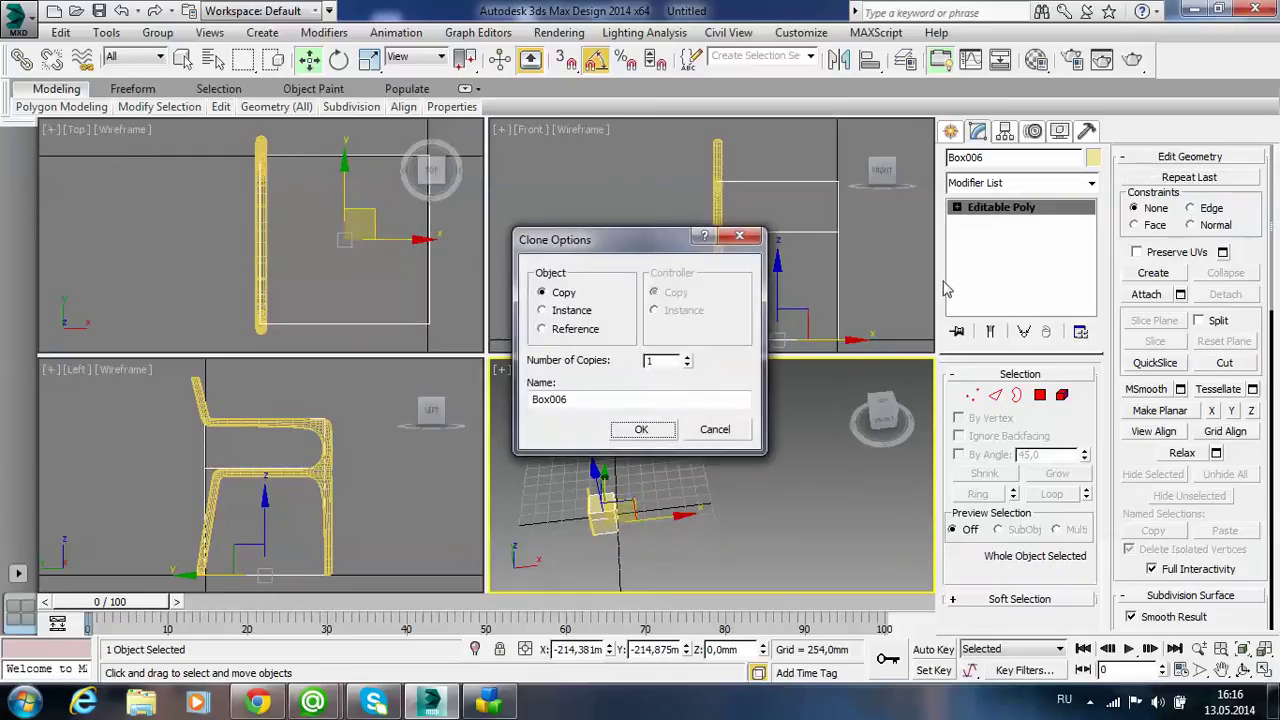
click(650, 432)
click(720, 506)
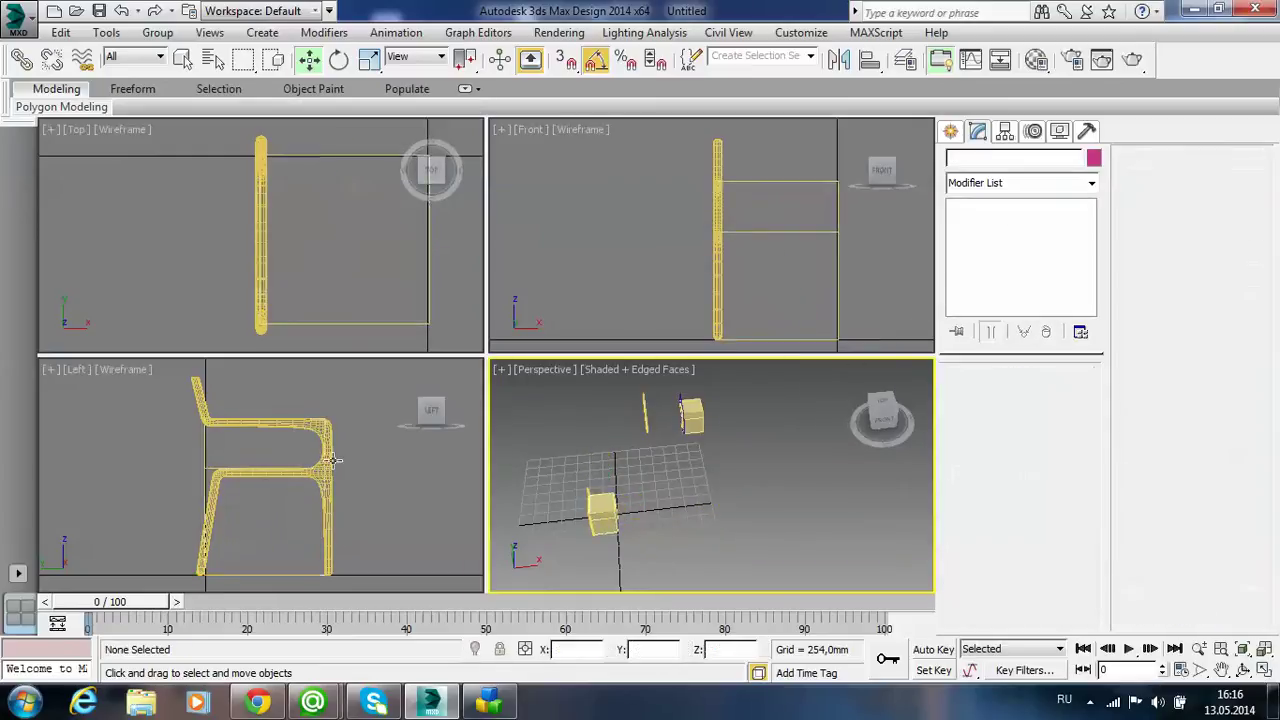
click(325, 488)
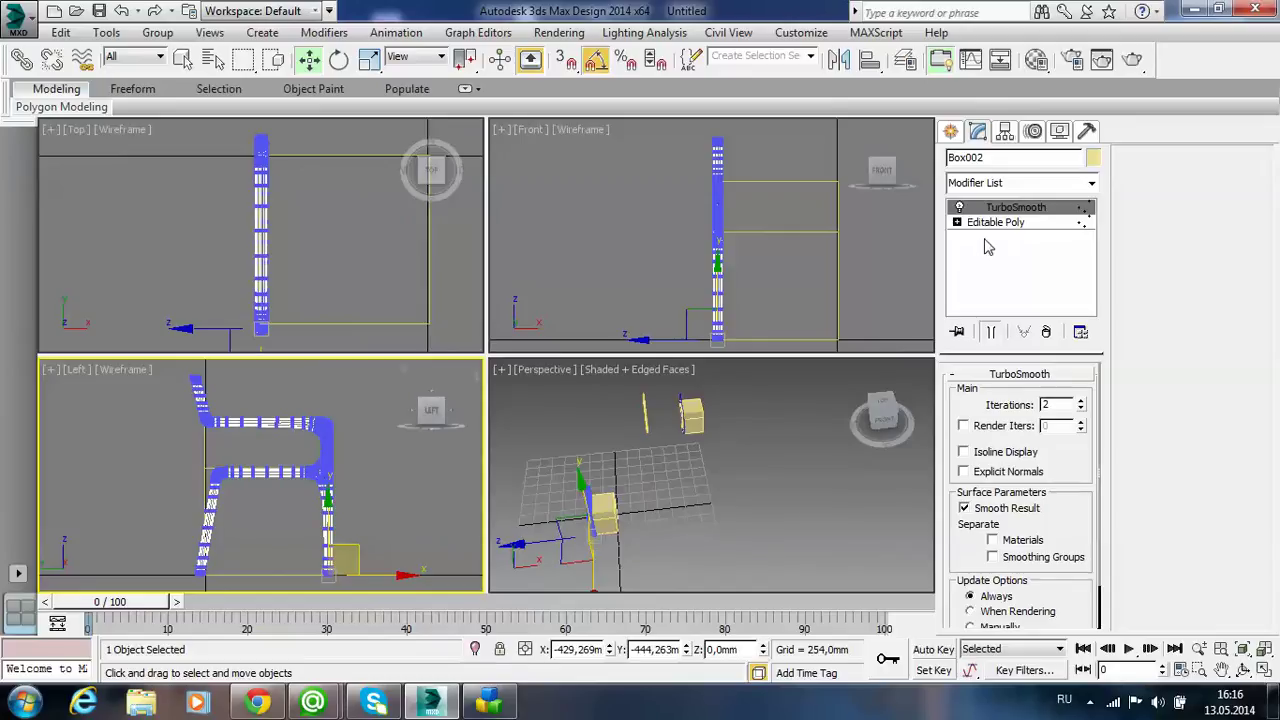
click(995, 222)
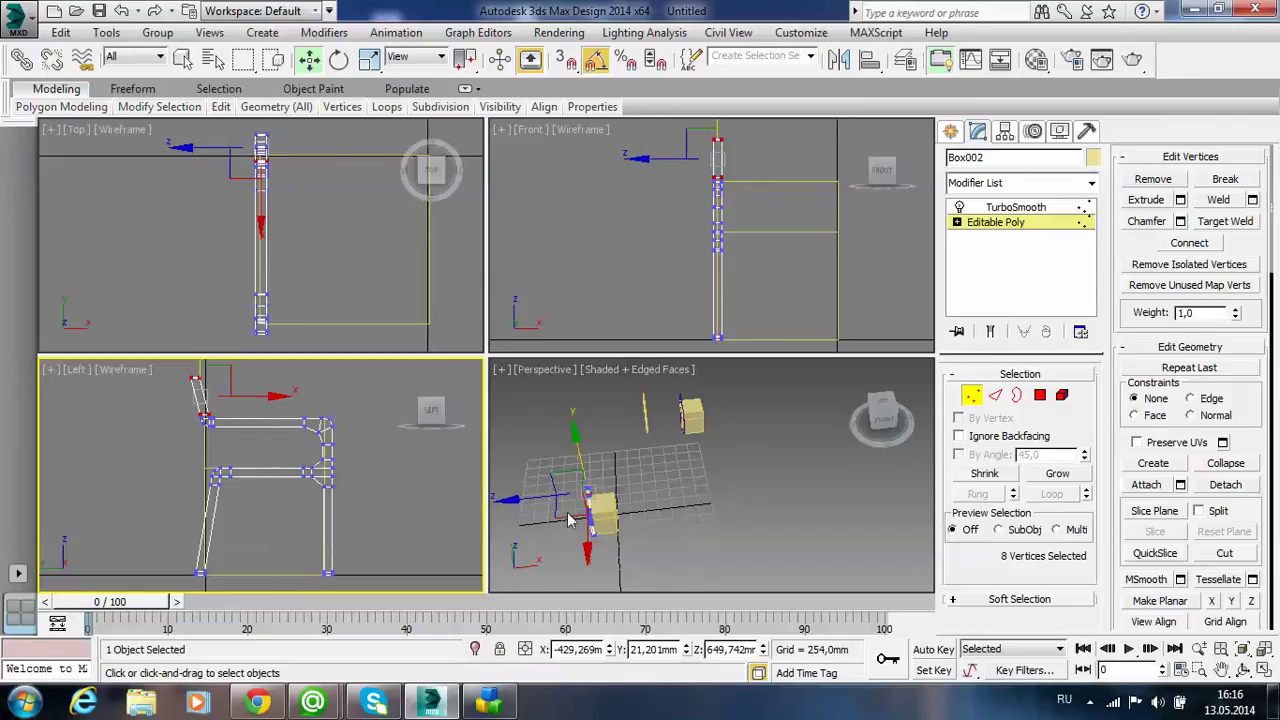
mouse_move(560, 525)
middle_down()
mouse_move(632, 472)
mouse_move(668, 470)
middle_up()
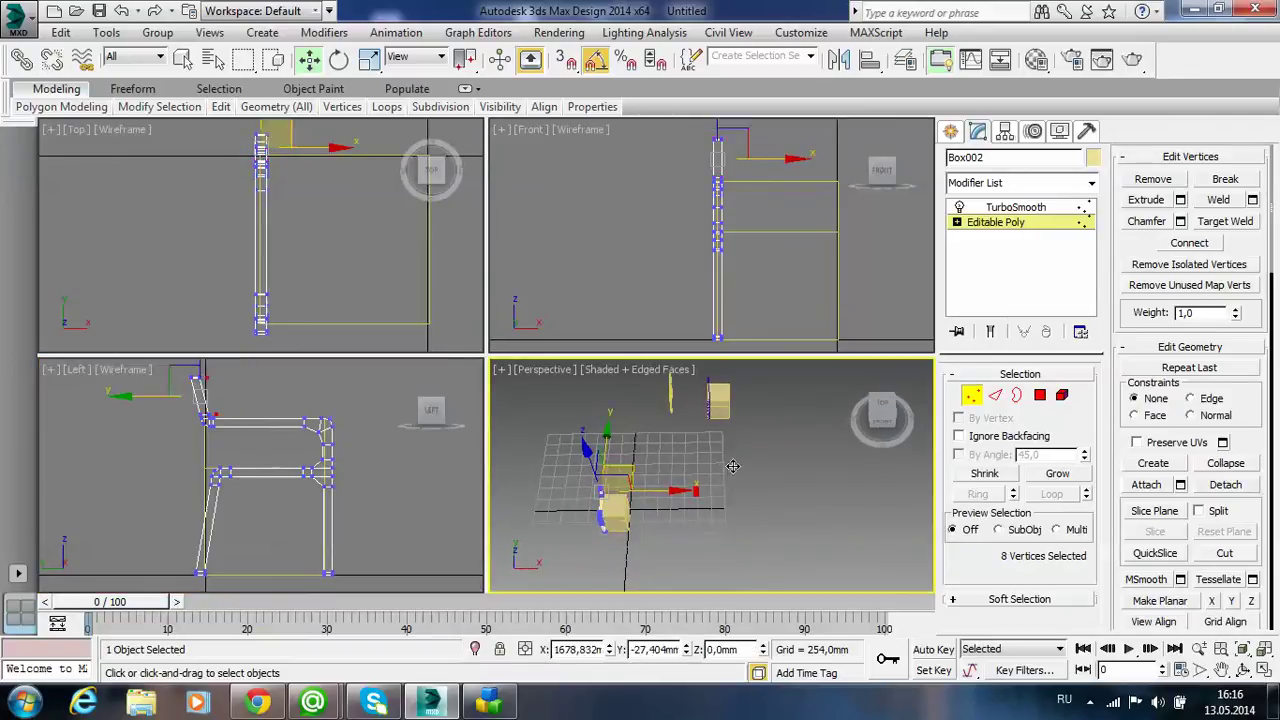
shift+drag(668, 470, 730, 468)
click(750, 299)
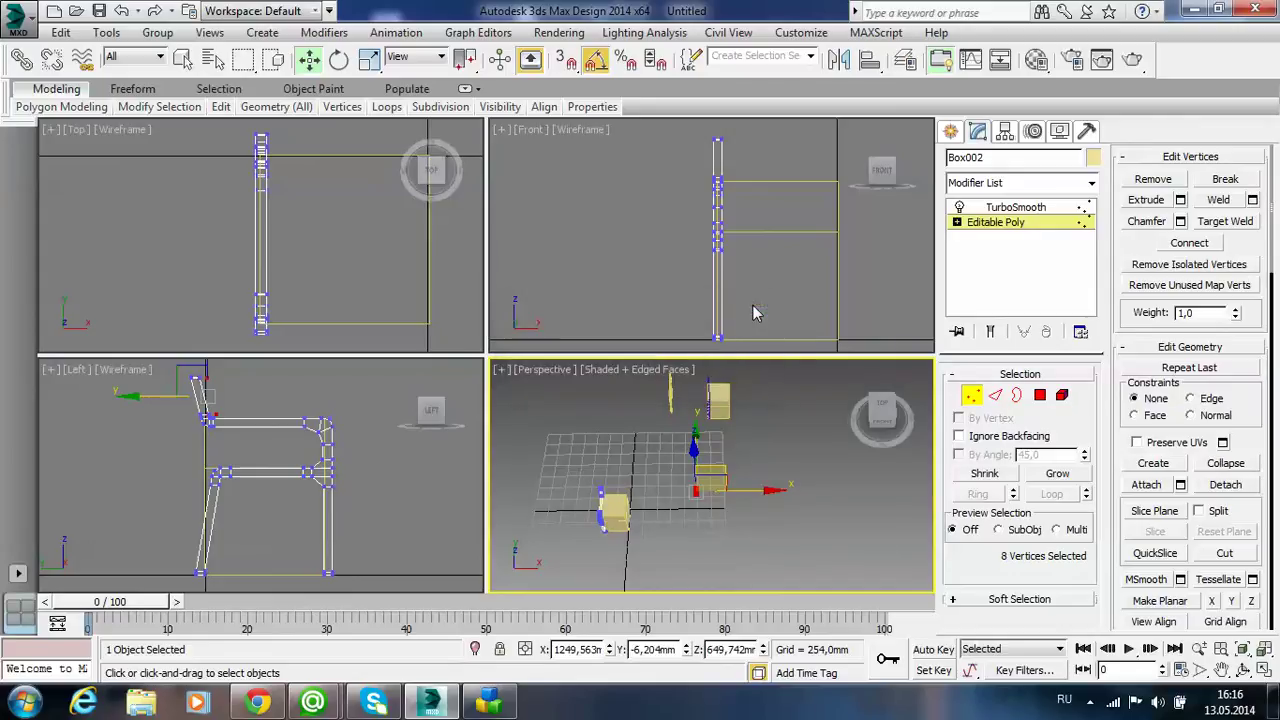
key(ctrl+z)
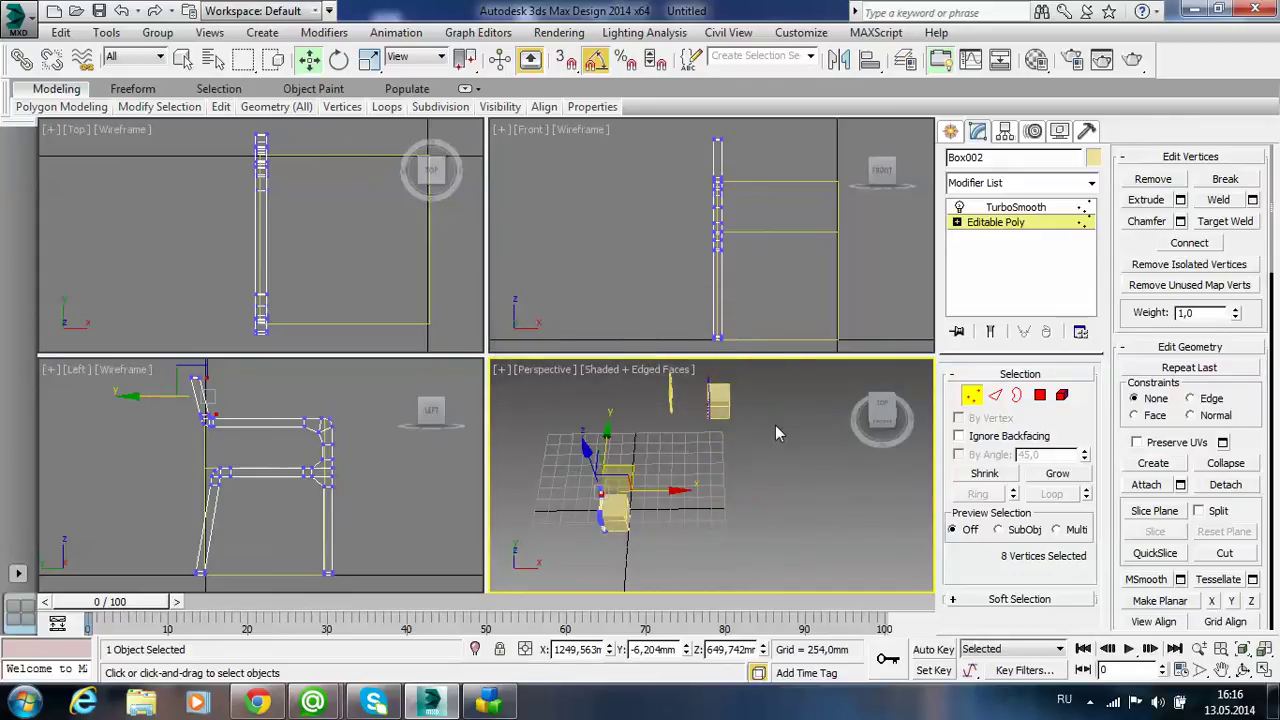
key(ctrl+z)
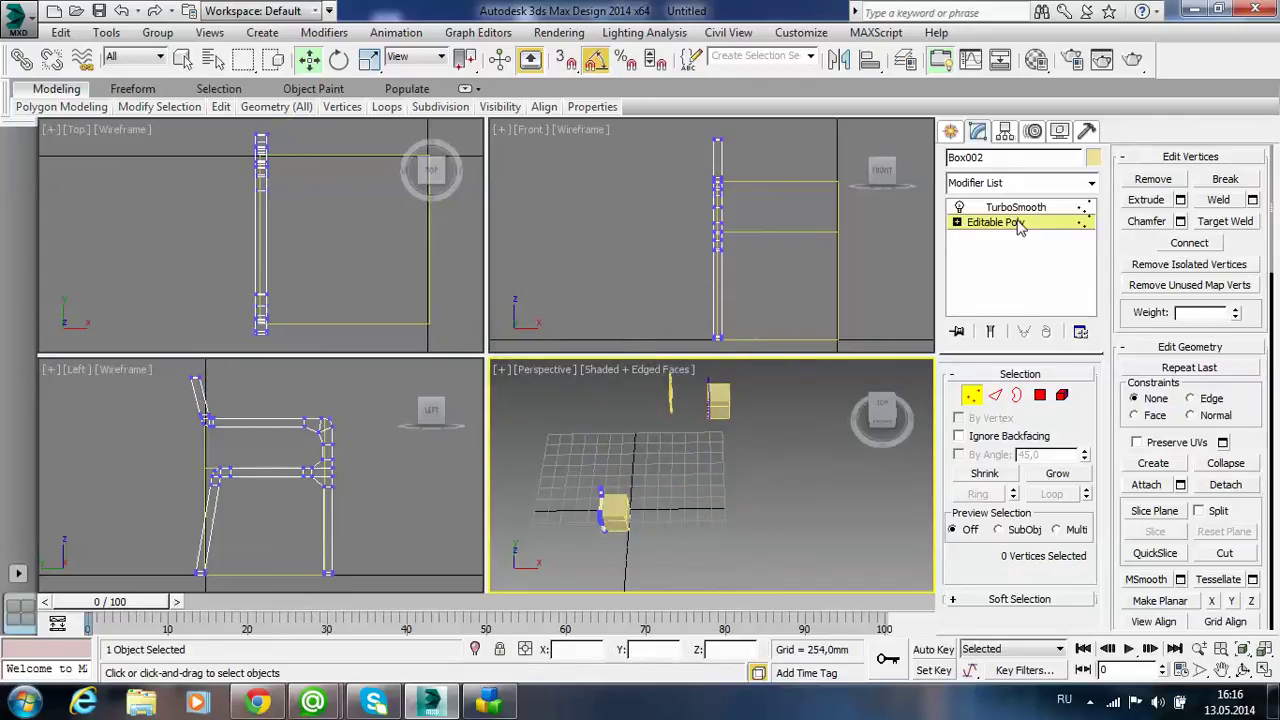
click(1016, 222)
click(770, 472)
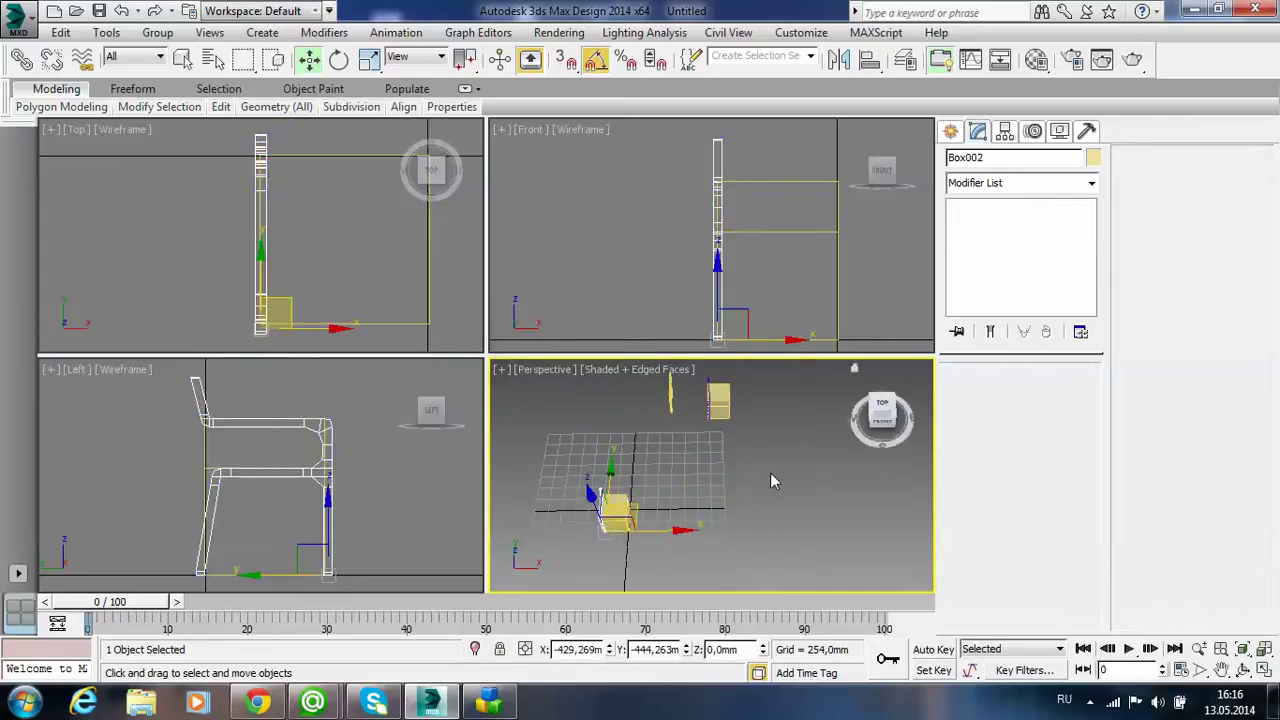
click(339, 446)
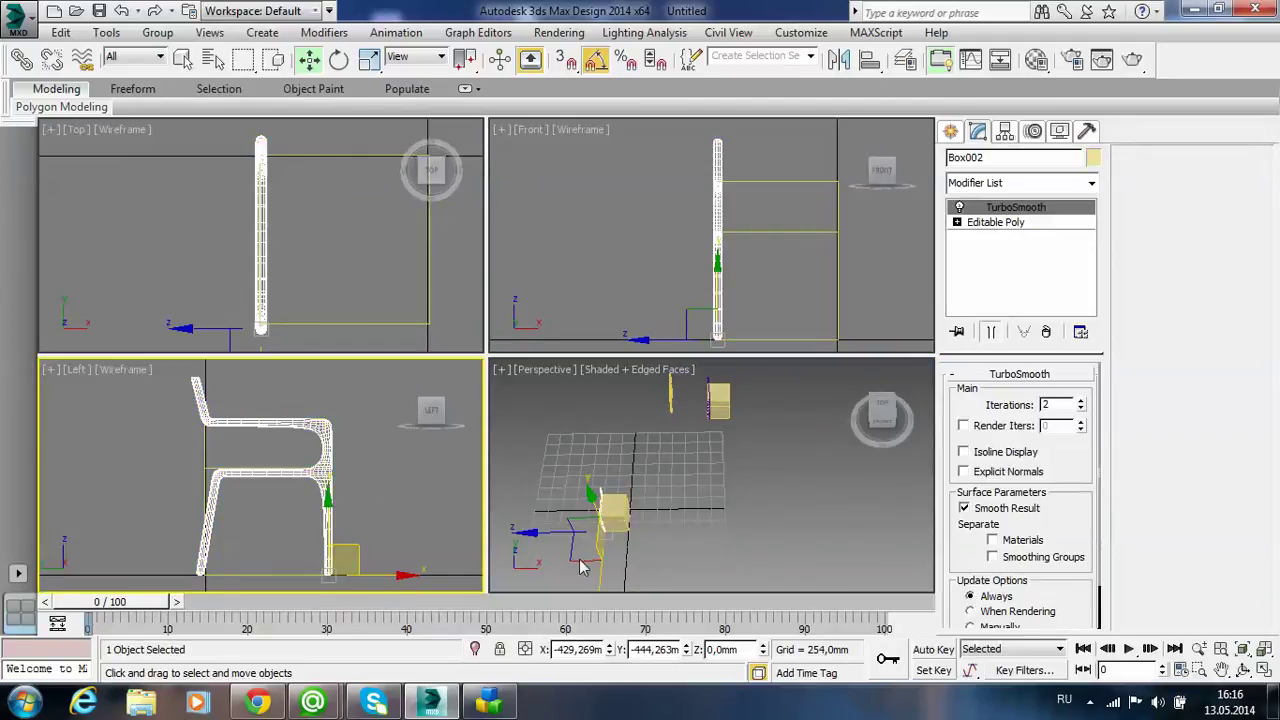
- Shift-drag the small box upward to create another copy, Box007
click(790, 420)
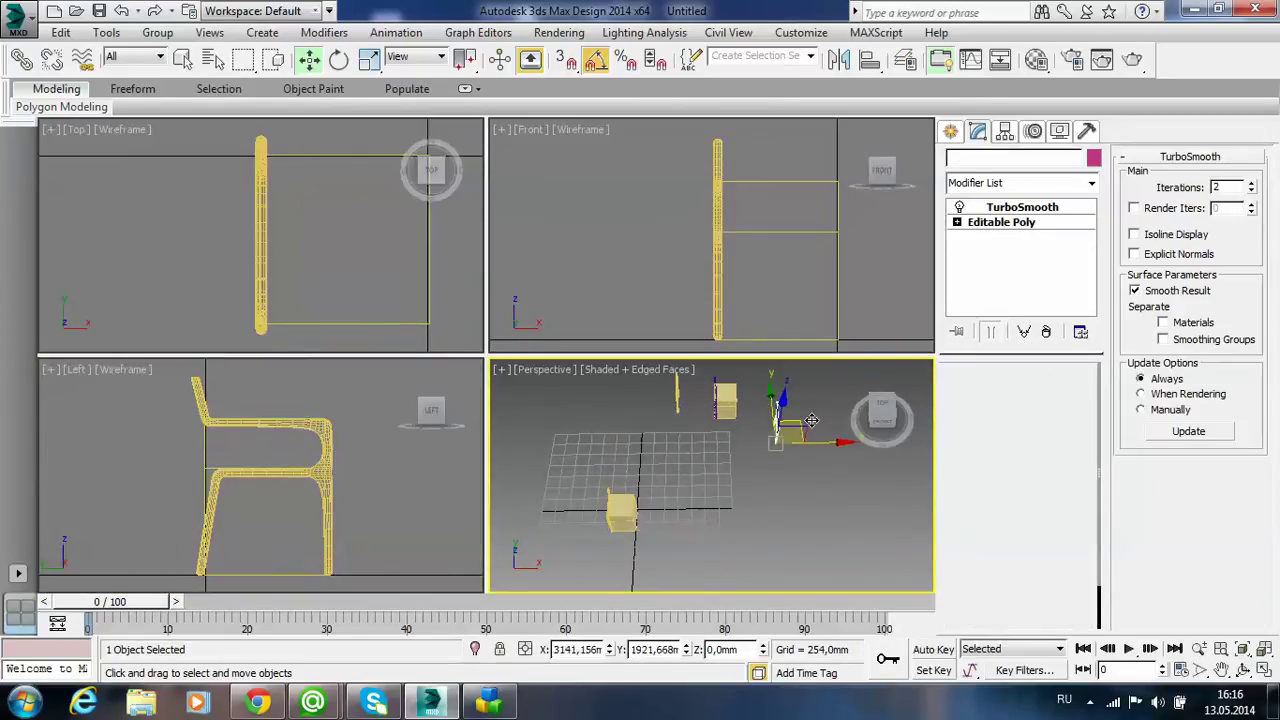
shift+drag(811, 420, 811, 400)
click(646, 423)
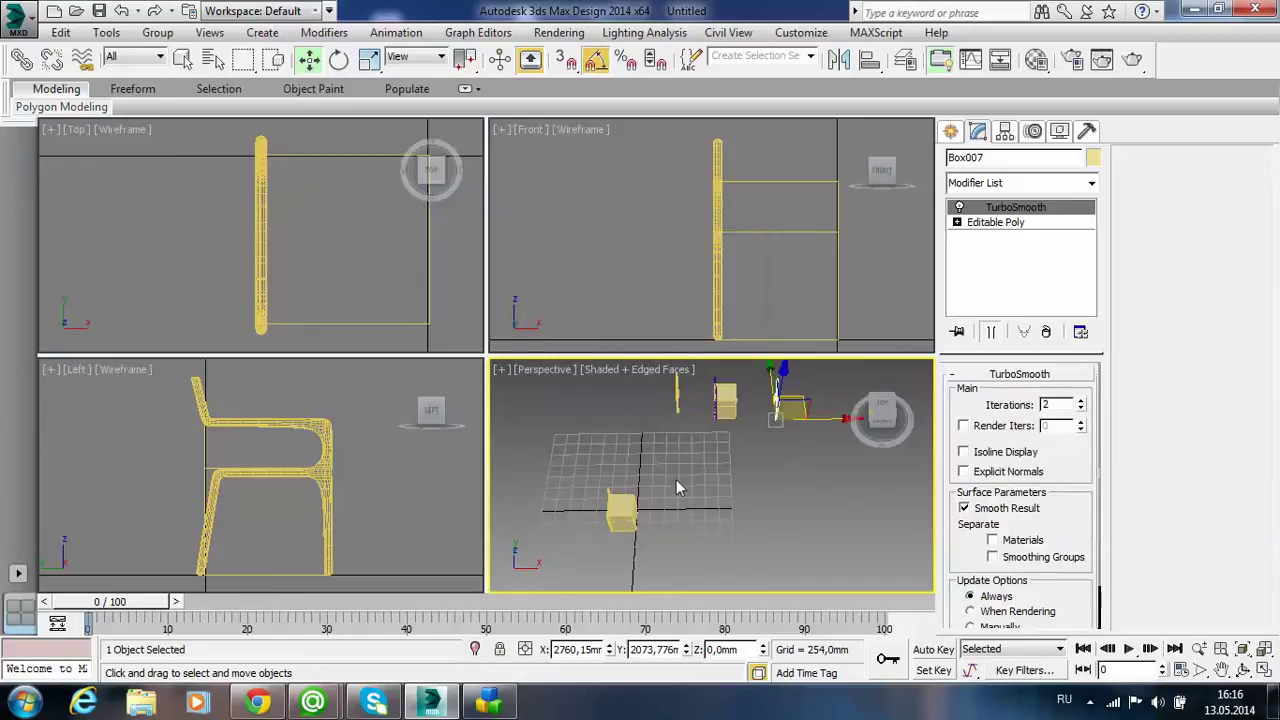
- Turn off the chair's TurboSmooth to show its cage, then select the box block Box006
click(277, 425)
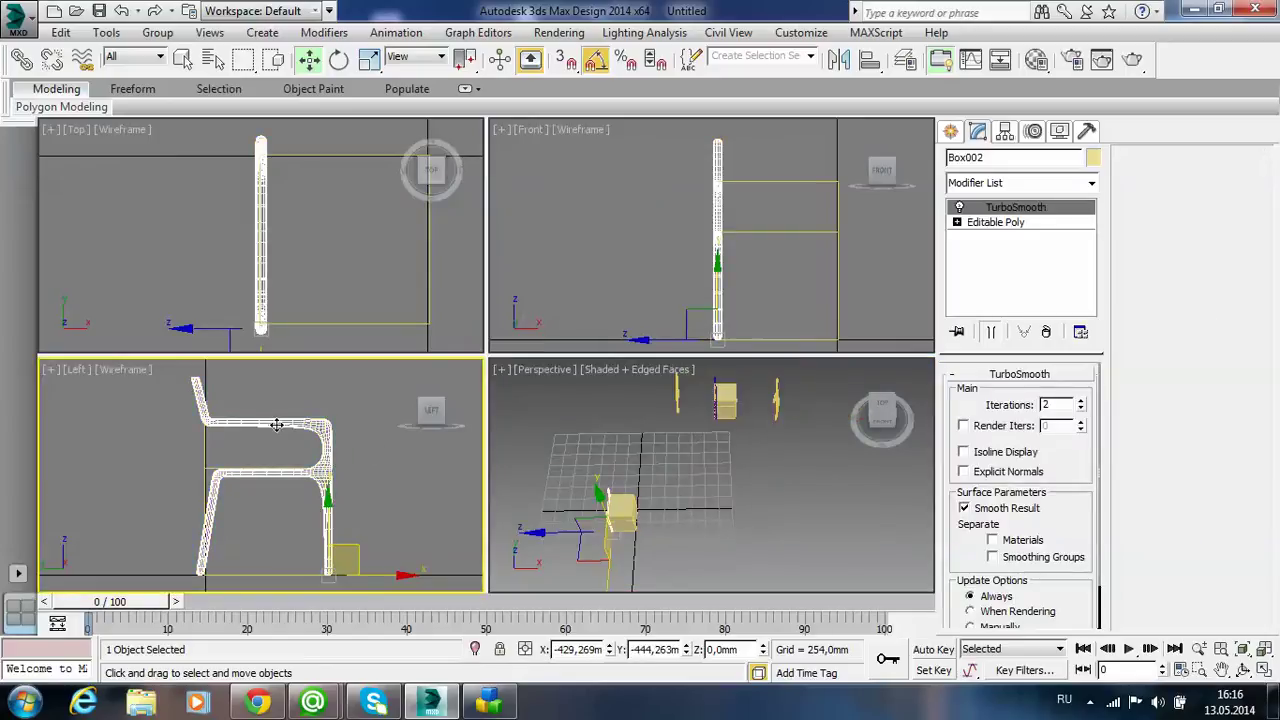
click(990, 223)
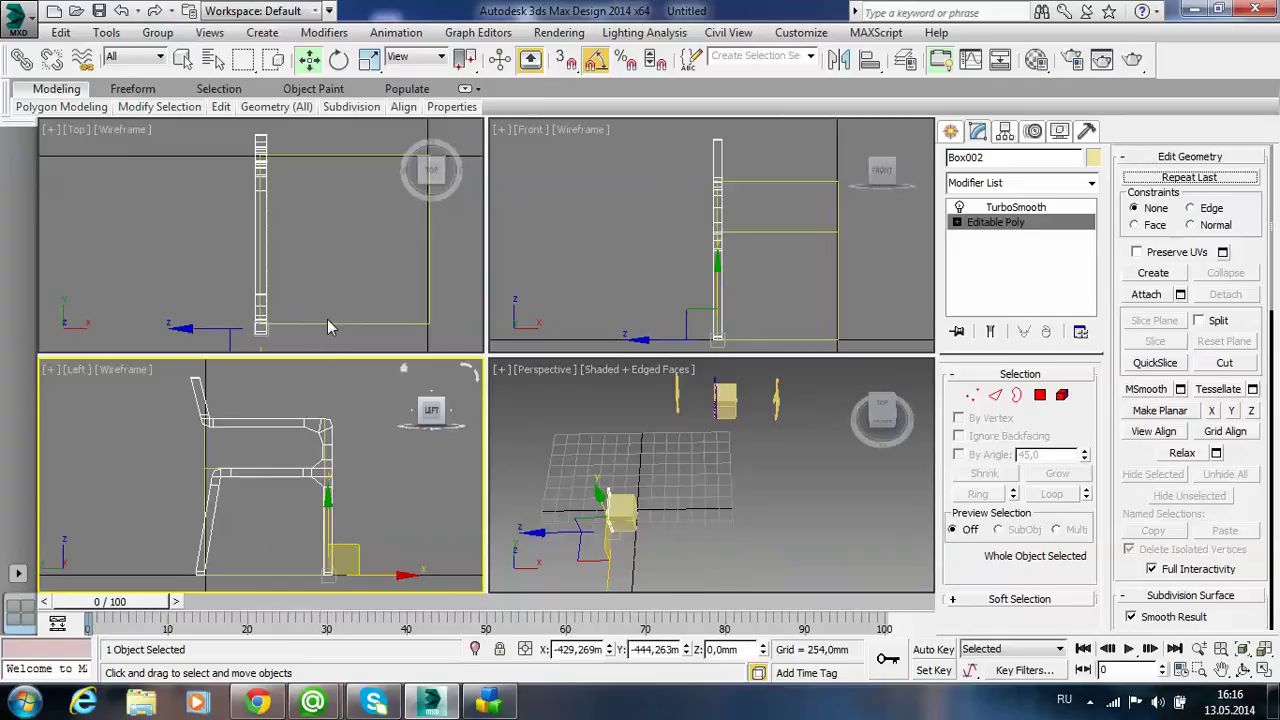
middle_drag(365, 473, 371, 458)
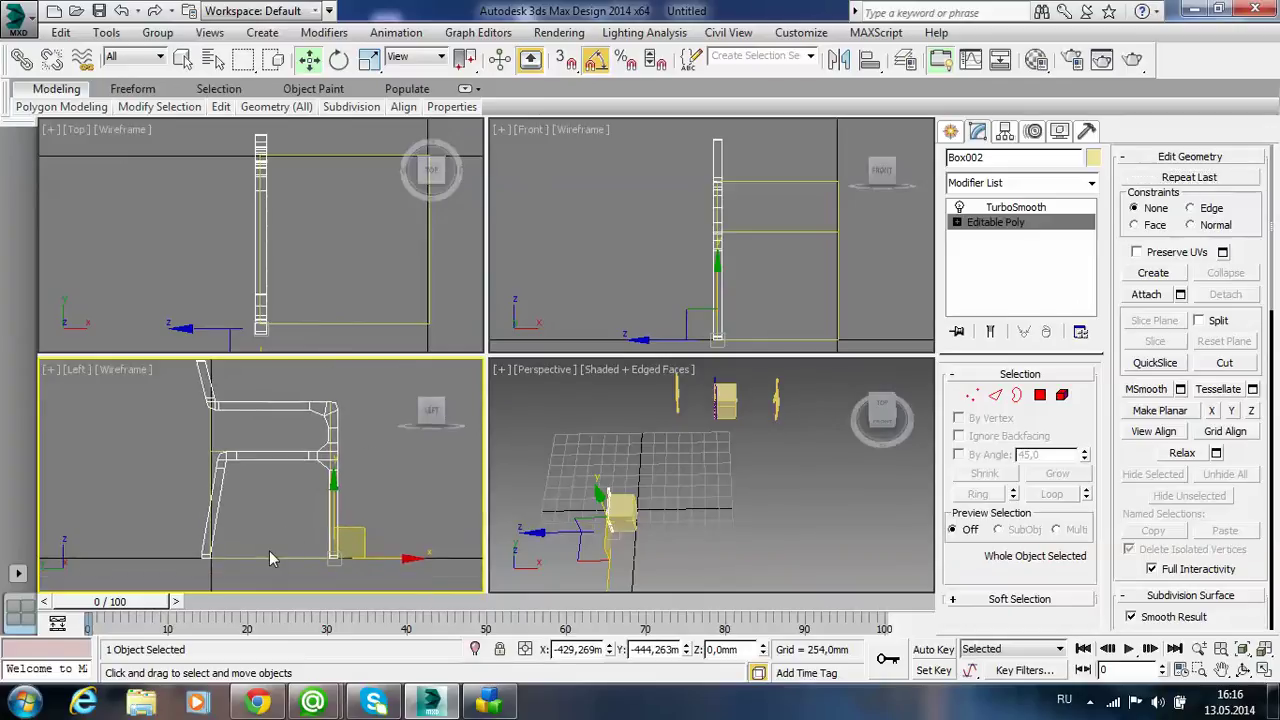
click(334, 545)
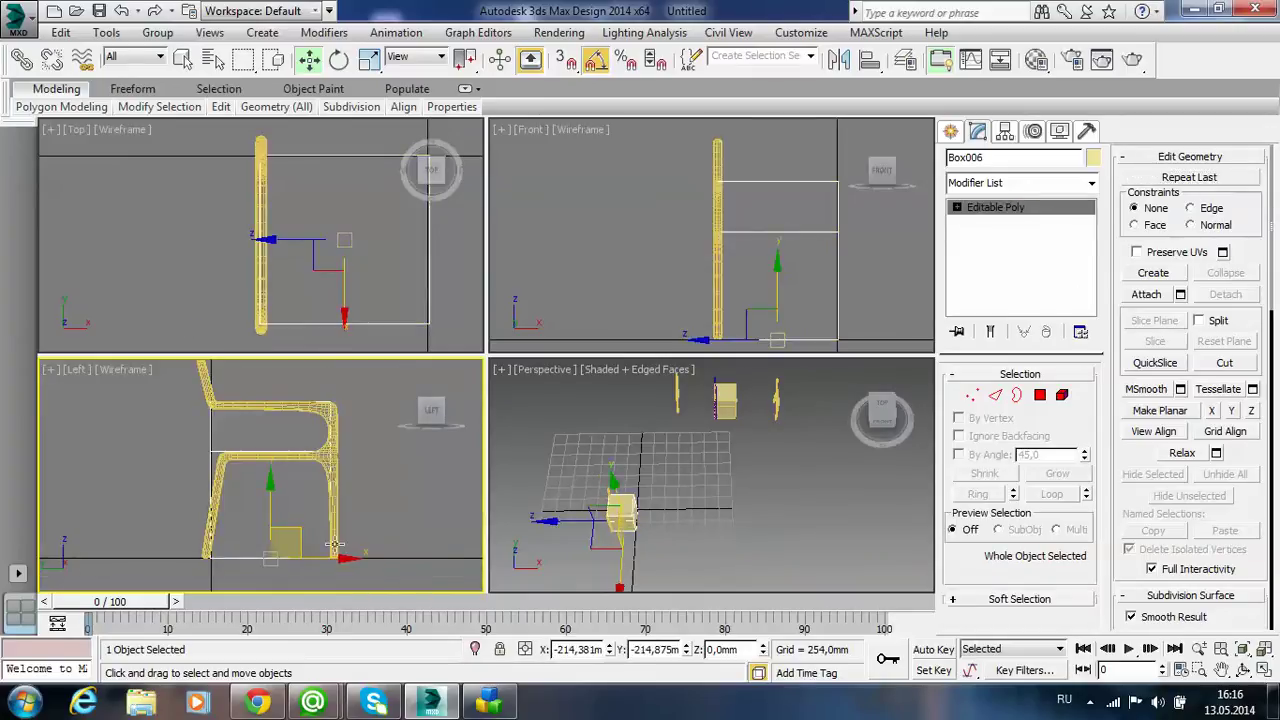
click(320, 490)
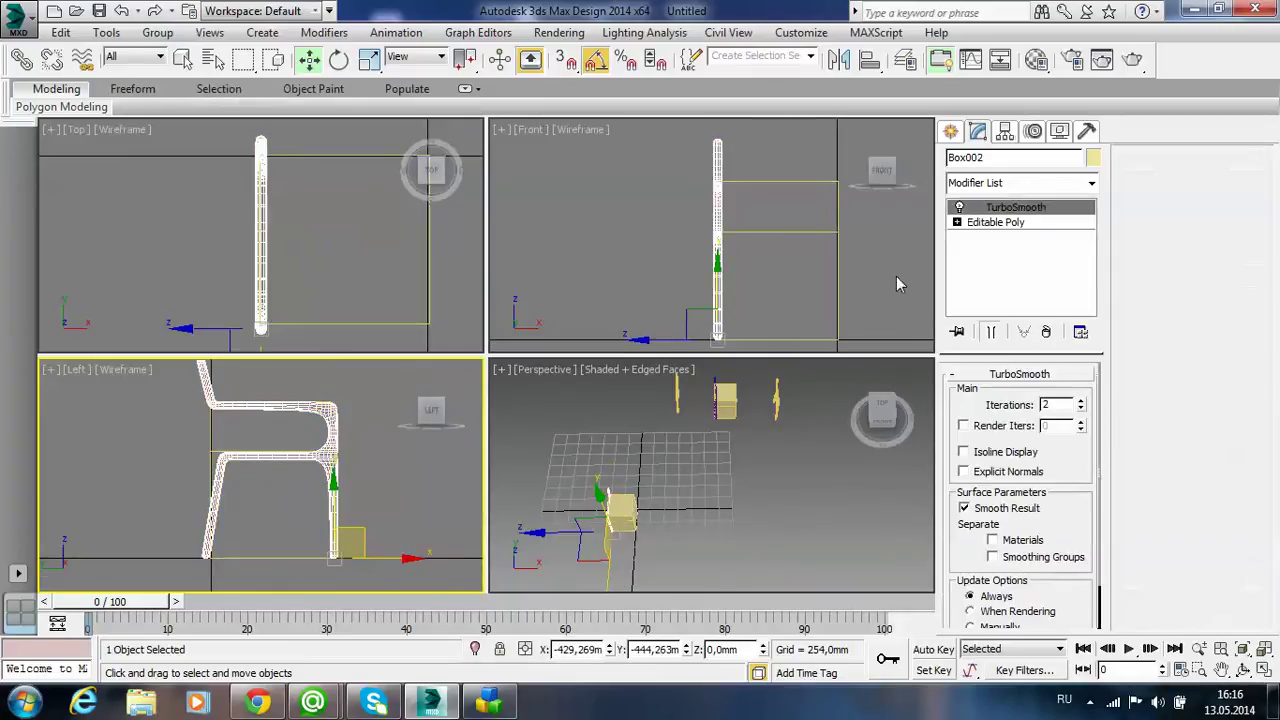
click(961, 208)
click(411, 514)
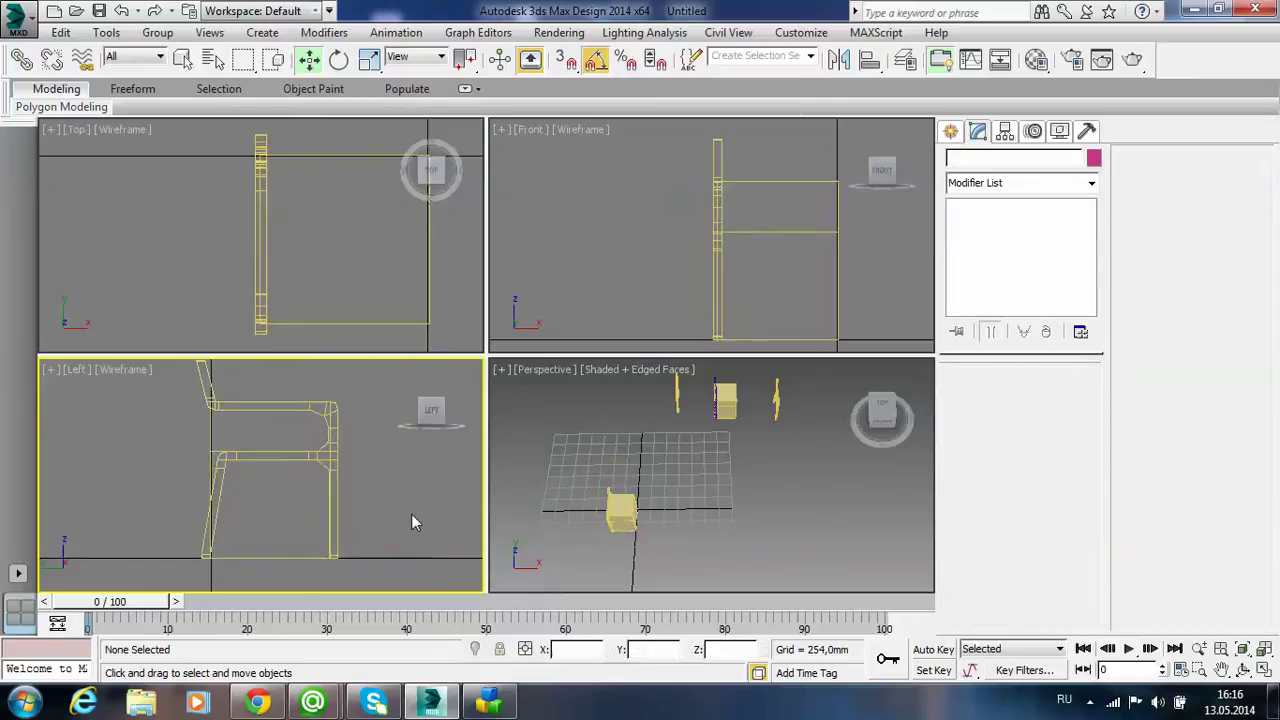
click(258, 558)
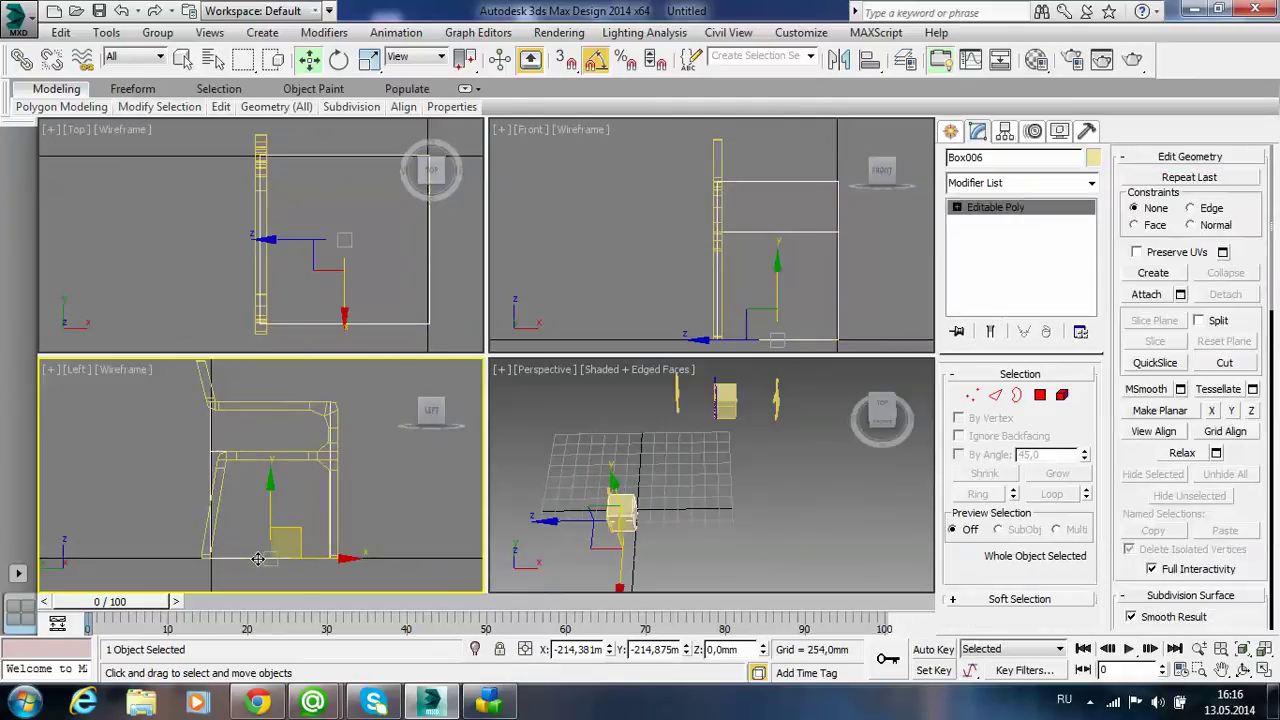
- Slide Box006 along X in the maximized Left and Perspective views to fit inside the chair frame
key(alt+w)
scroll(571, 493, up, 3)
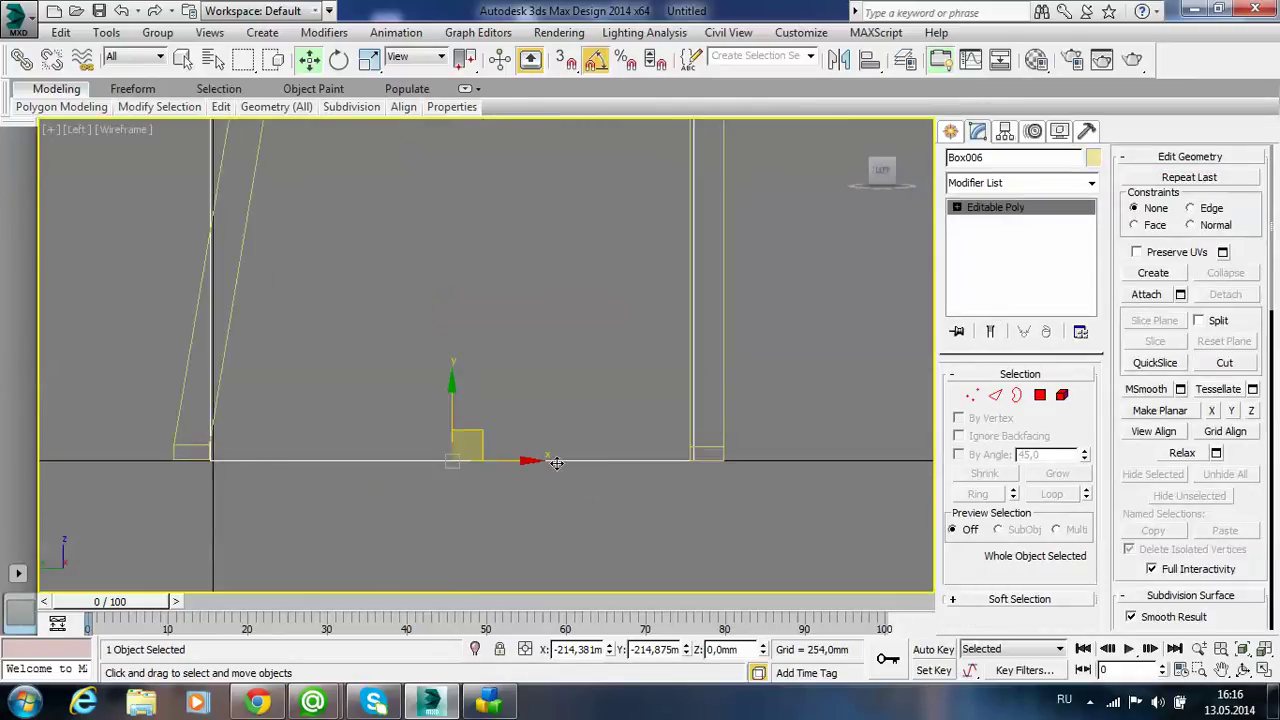
drag(522, 461, 555, 465)
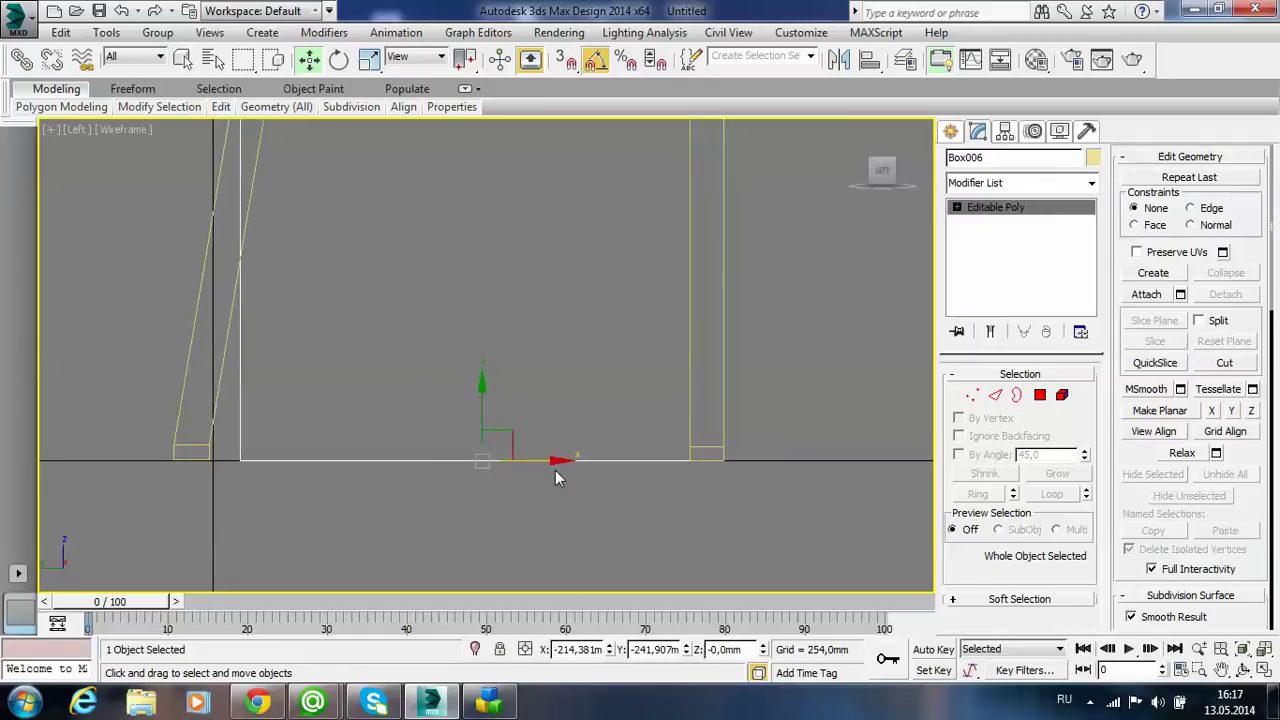
key(alt+w)
right_click(669, 499)
key(alt+w)
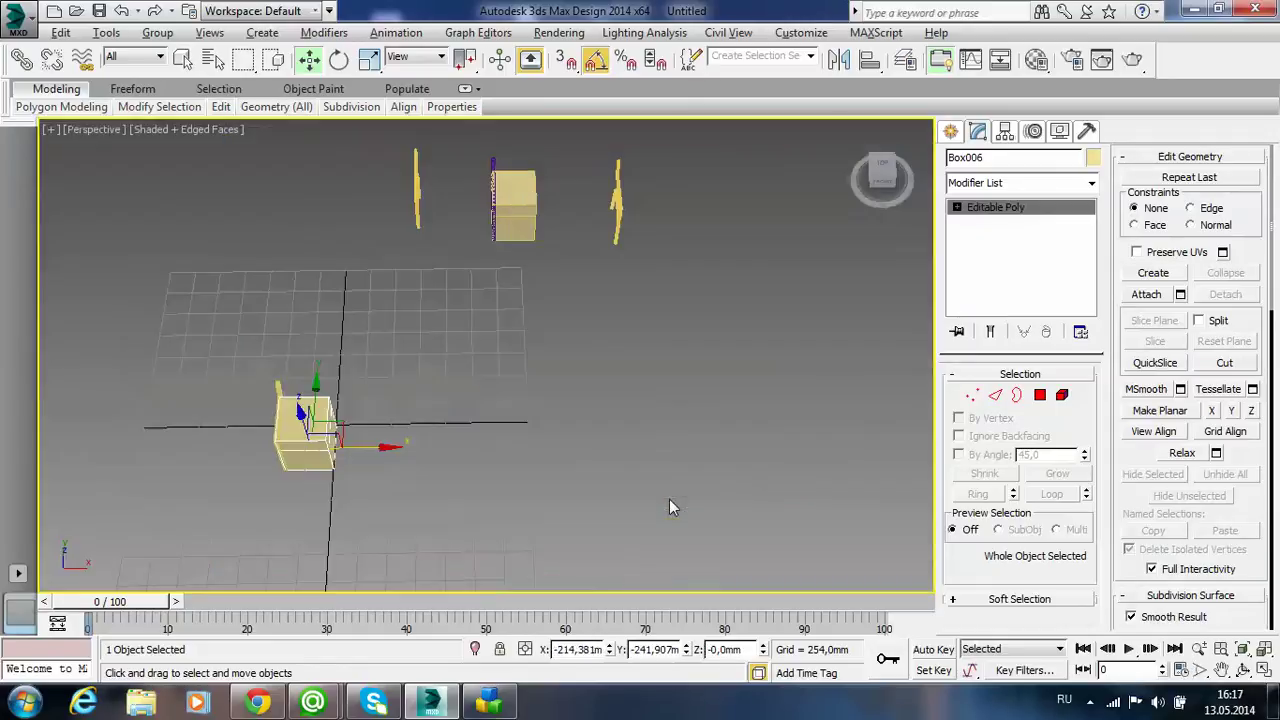
key(z)
scroll(477, 440, up, 2)
scroll(477, 440, up, 3)
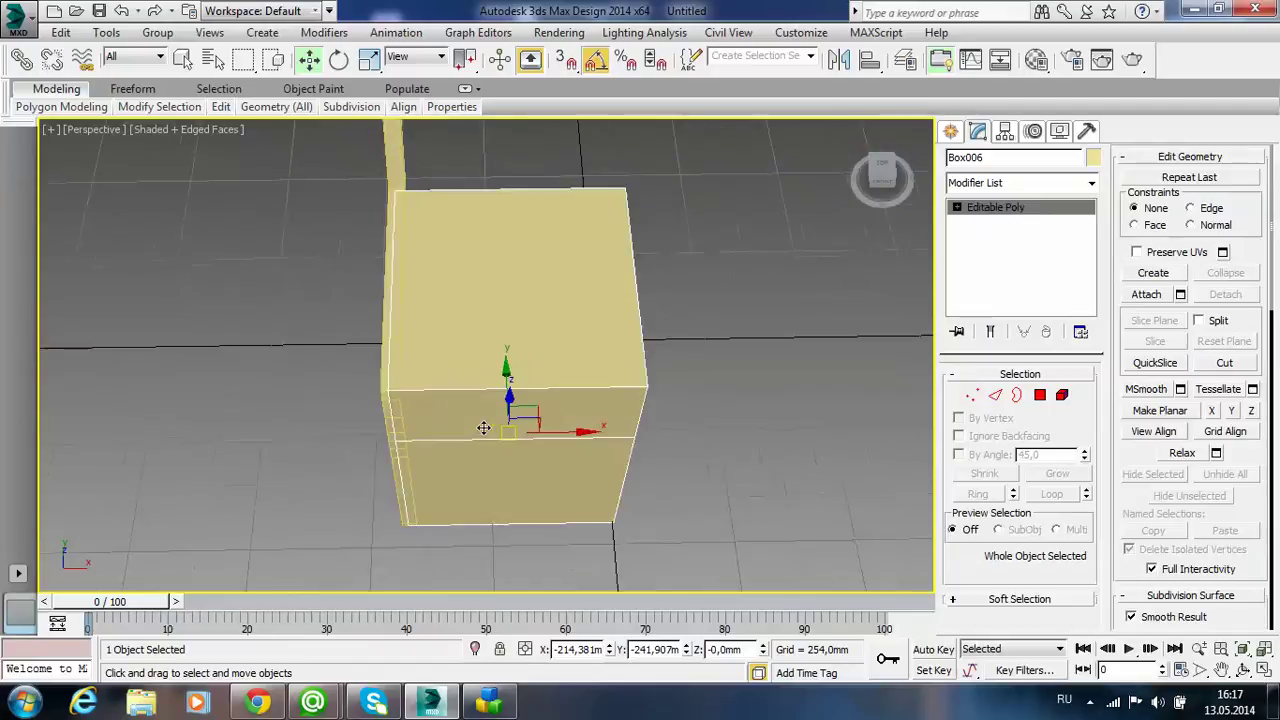
scroll(477, 440, up, 3)
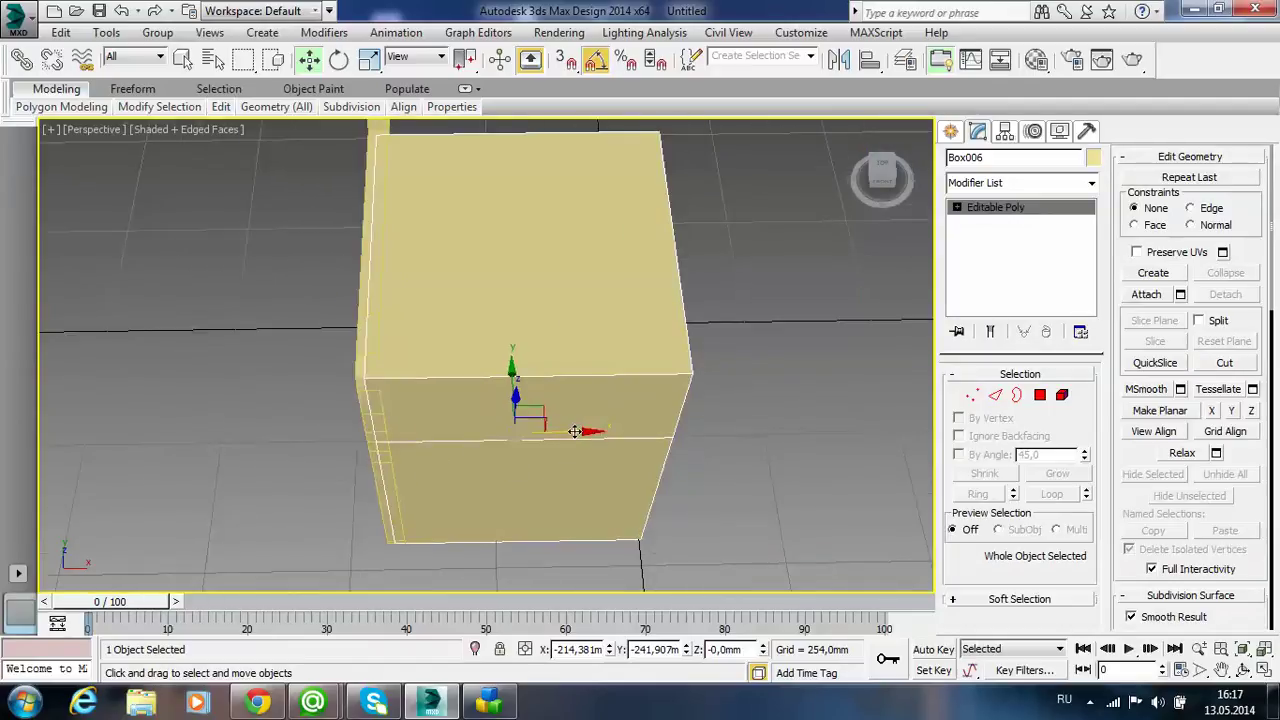
drag(572, 431, 567, 431)
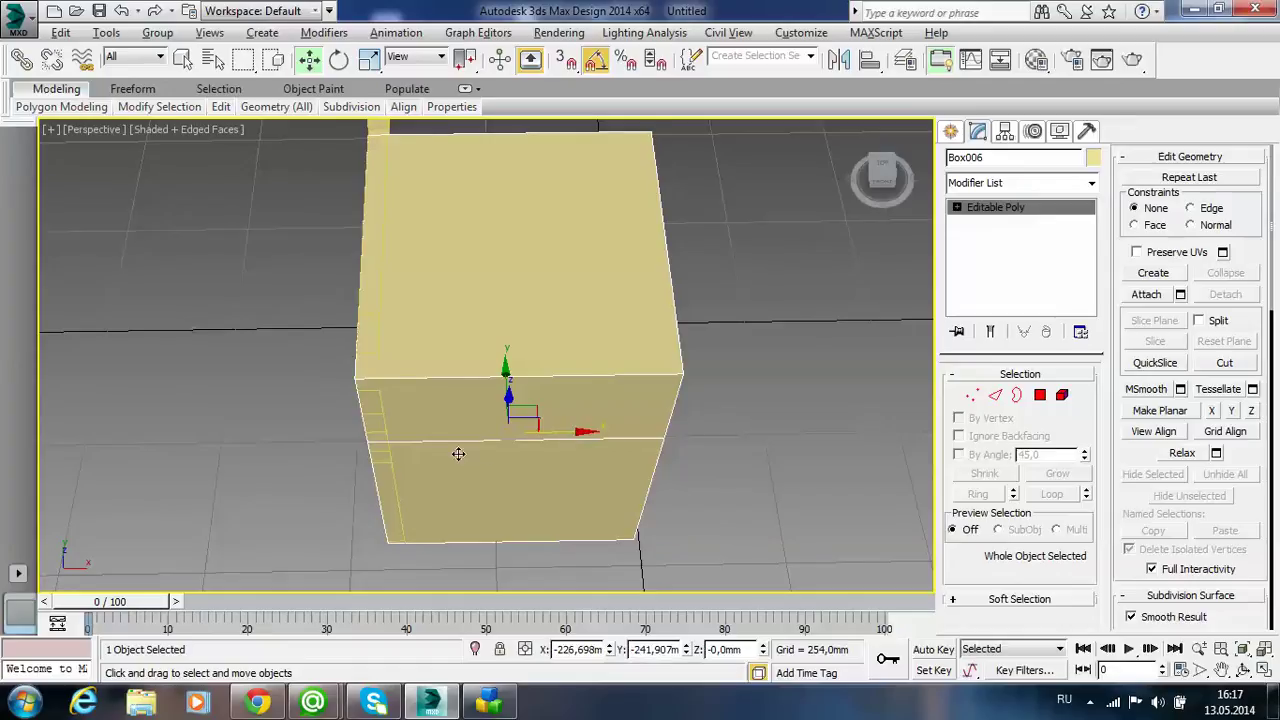
- Orbit and pan around the chair to check the box's fit from the side and front
mouse_move(458, 454)
alt+middle_down()
mouse_move(606, 403)
mouse_move(586, 420)
alt+middle_up()
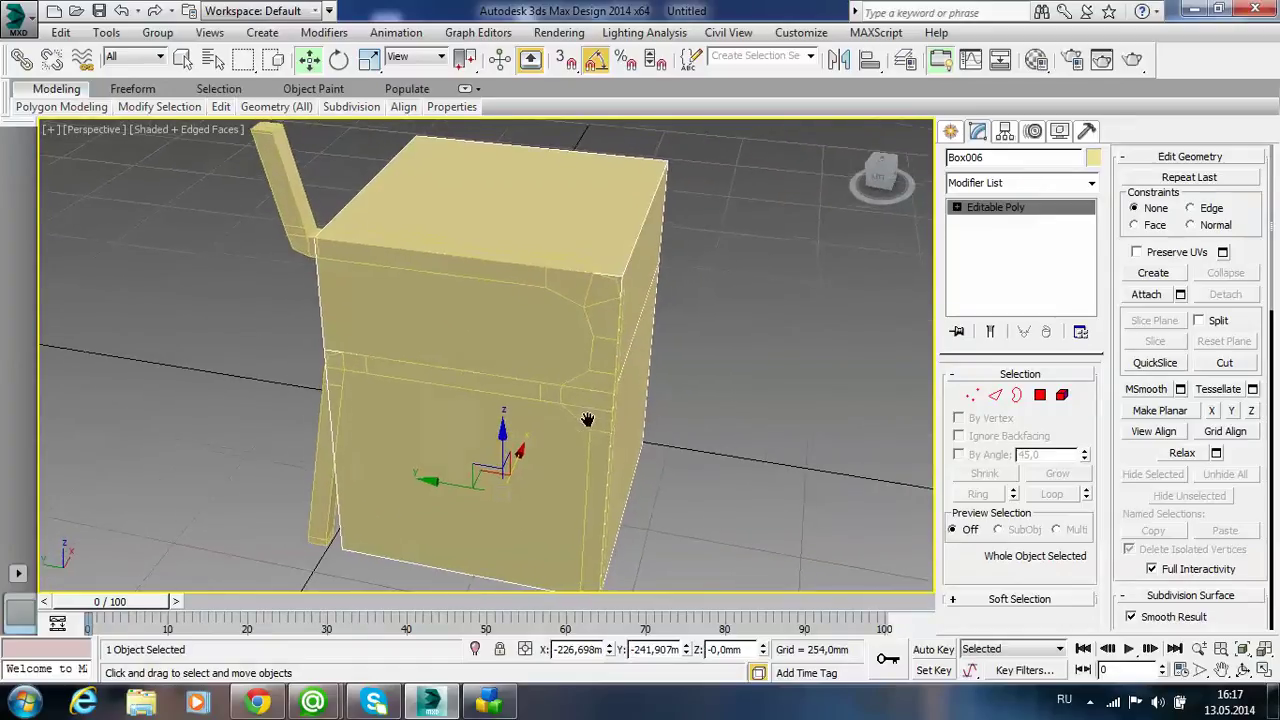
scroll(586, 420, down, 3)
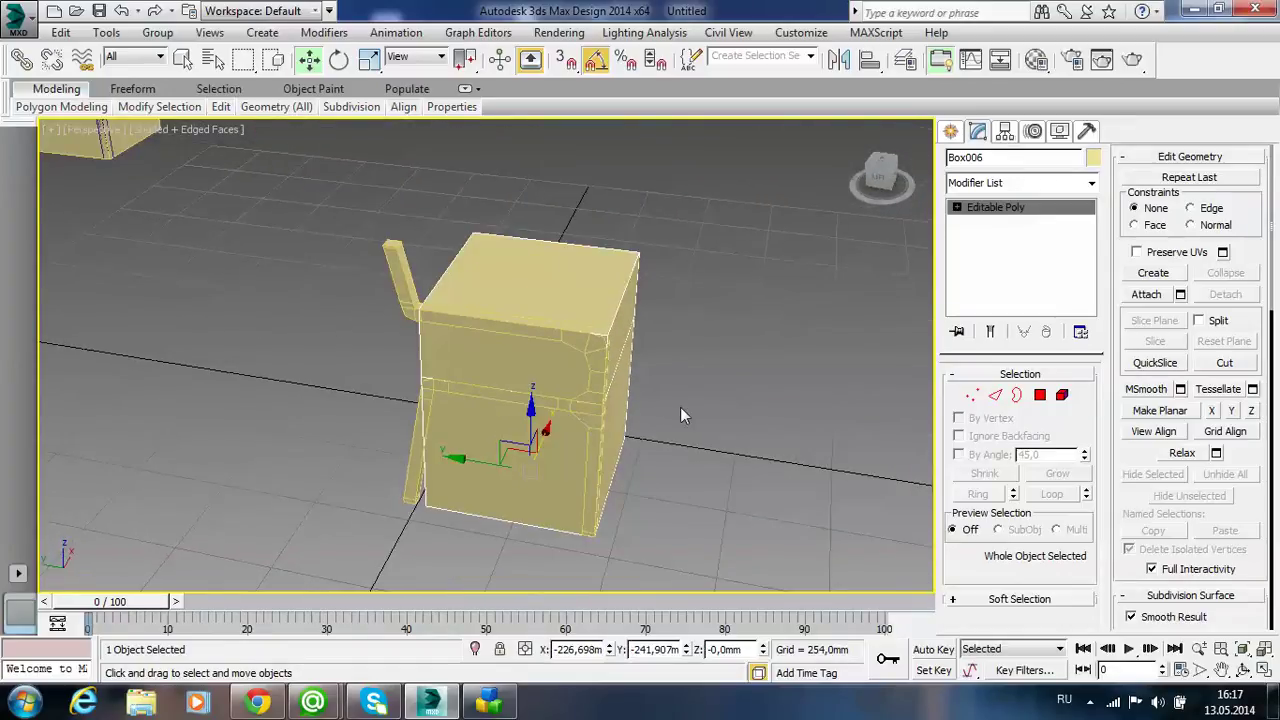
mouse_move(680, 408)
alt+middle_down()
mouse_move(594, 451)
mouse_move(344, 420)
alt+middle_up()
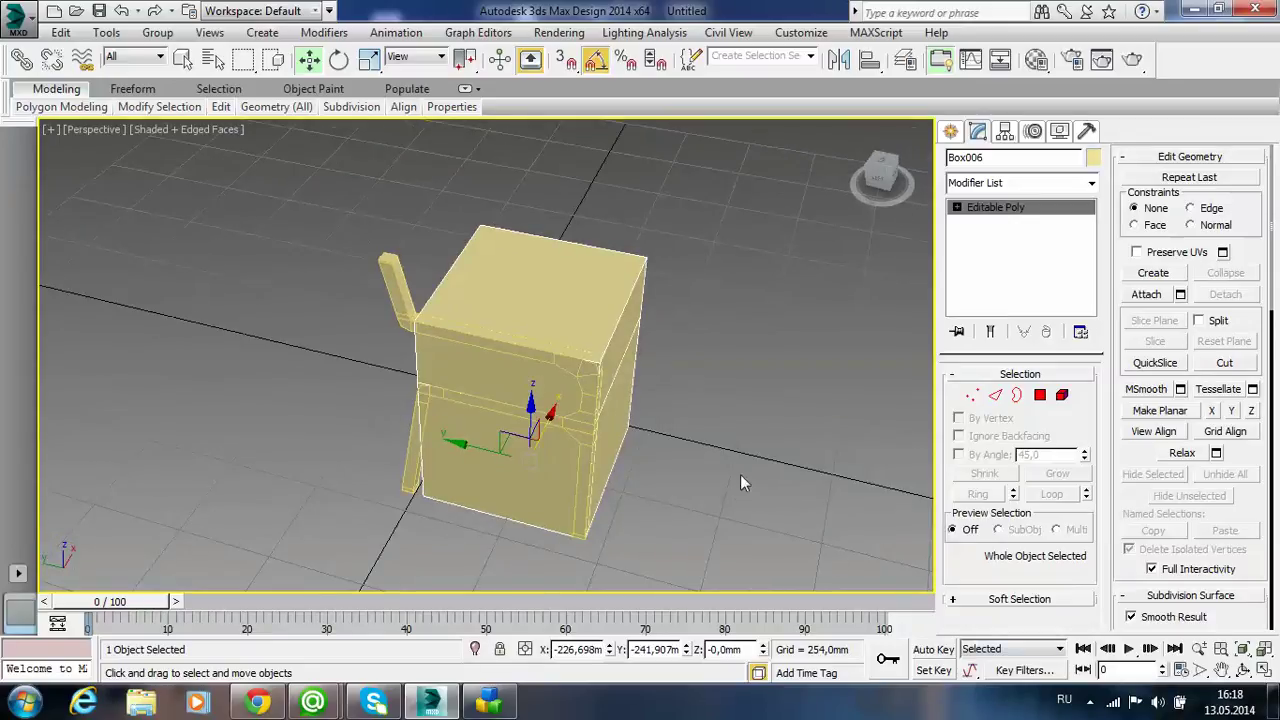
middle_drag(740, 483, 766, 483)
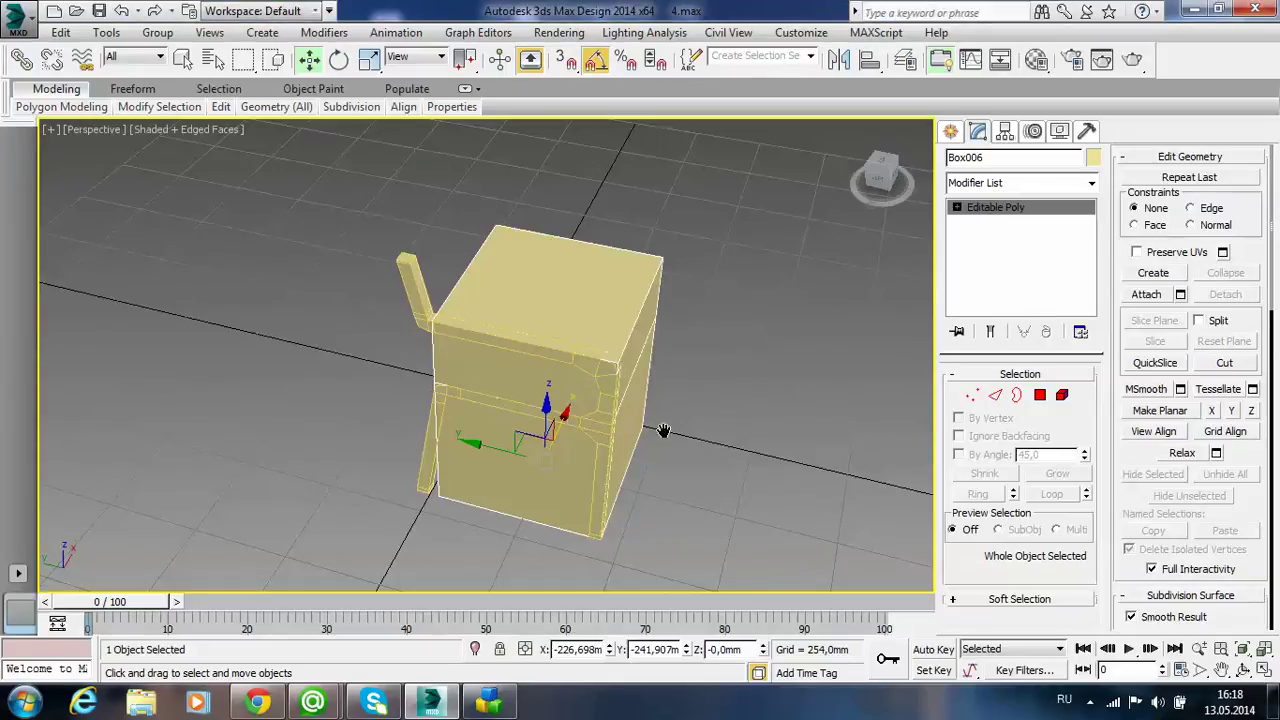
middle_drag(664, 430, 690, 444)
alt+middle_drag(609, 423, 628, 415)
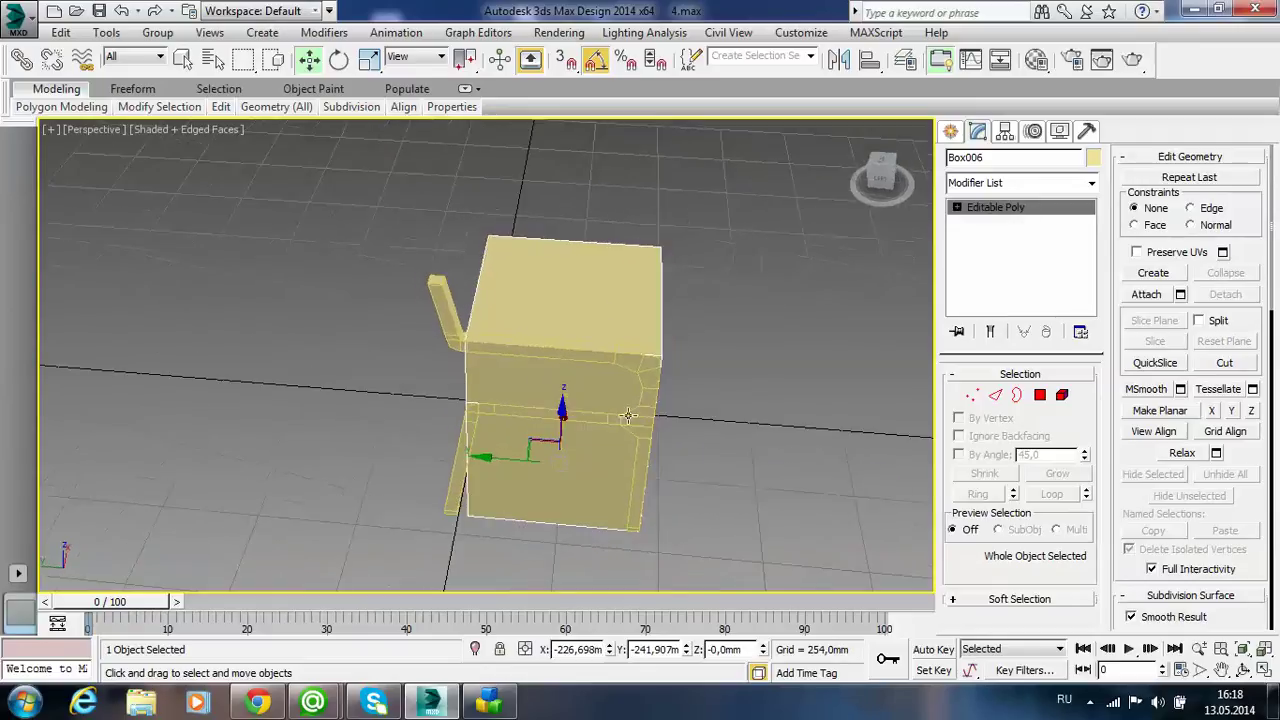
- Shift-drag the side frame Box002 to the right in the Top view, creating copy Box008
click(455, 323)
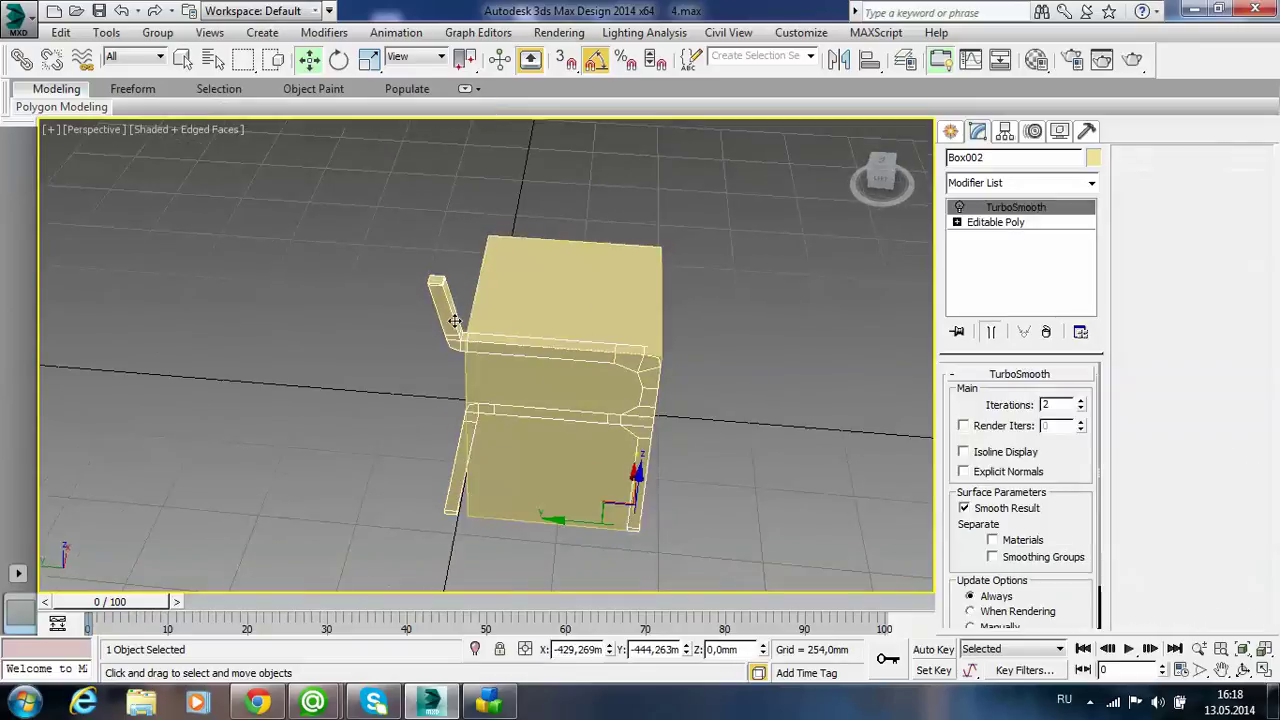
key(alt+w)
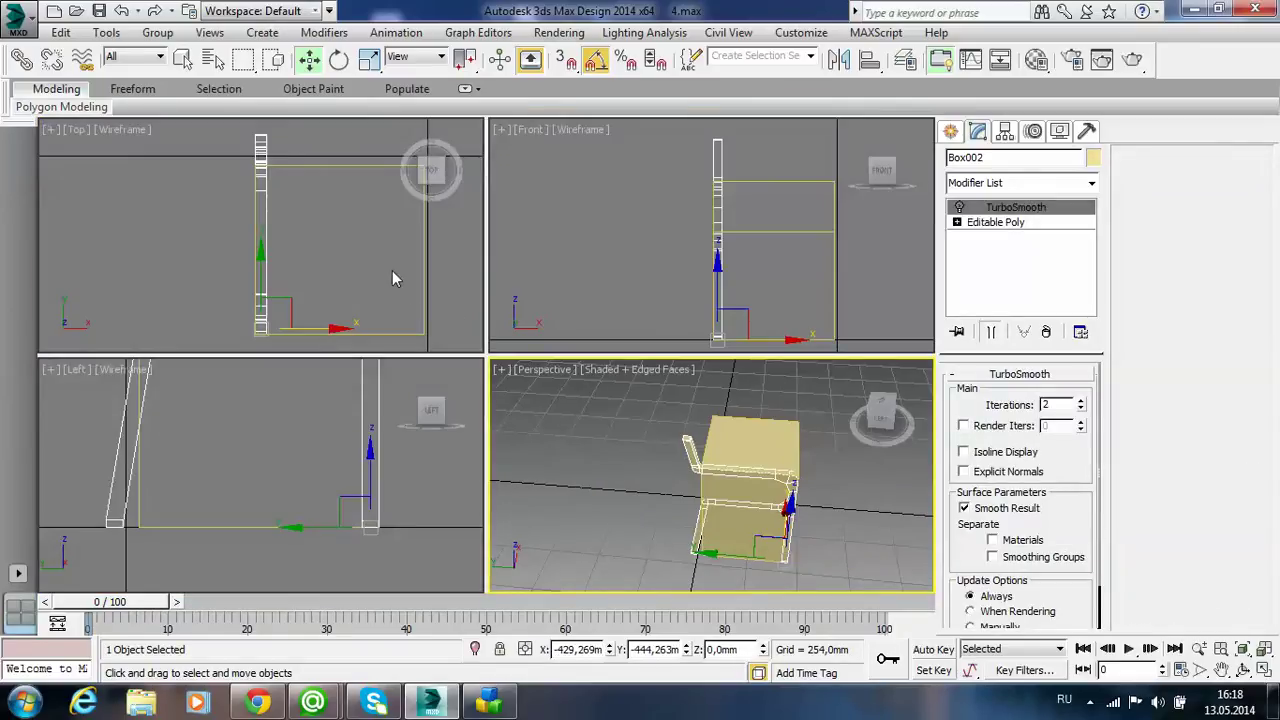
middle_drag(392, 270, 363, 303)
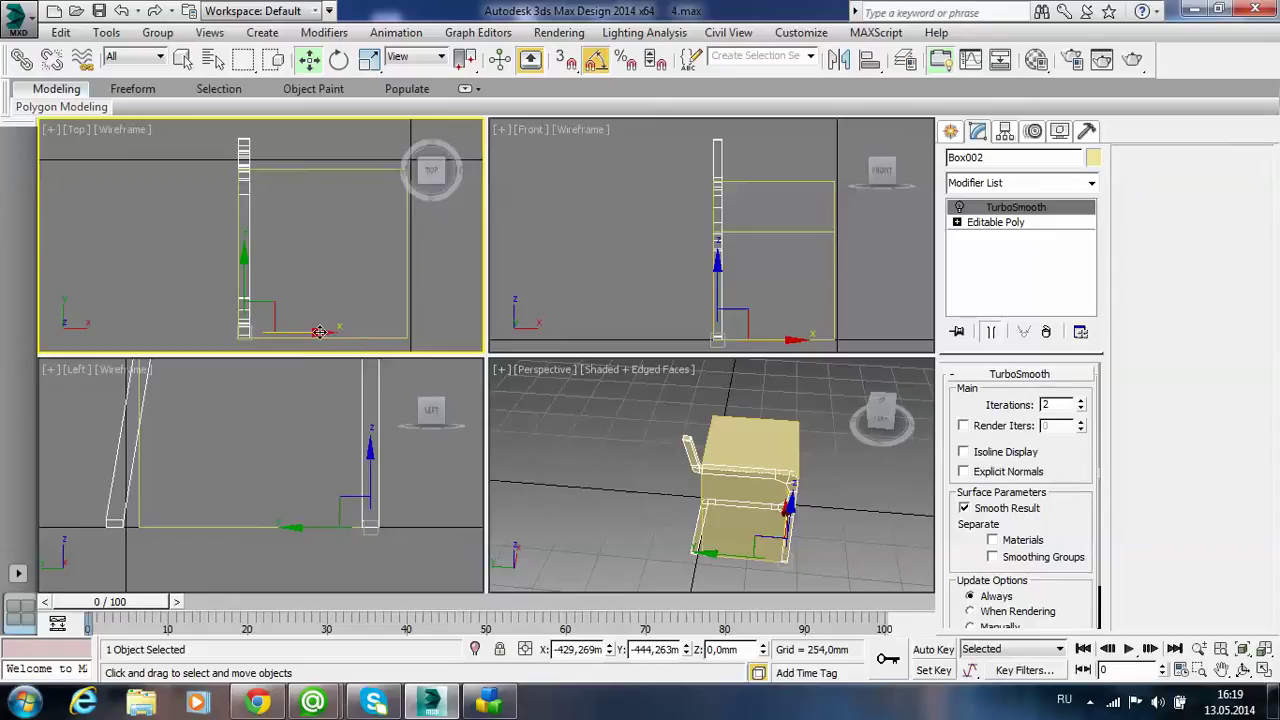
shift+drag(318, 332, 469, 327)
click(641, 430)
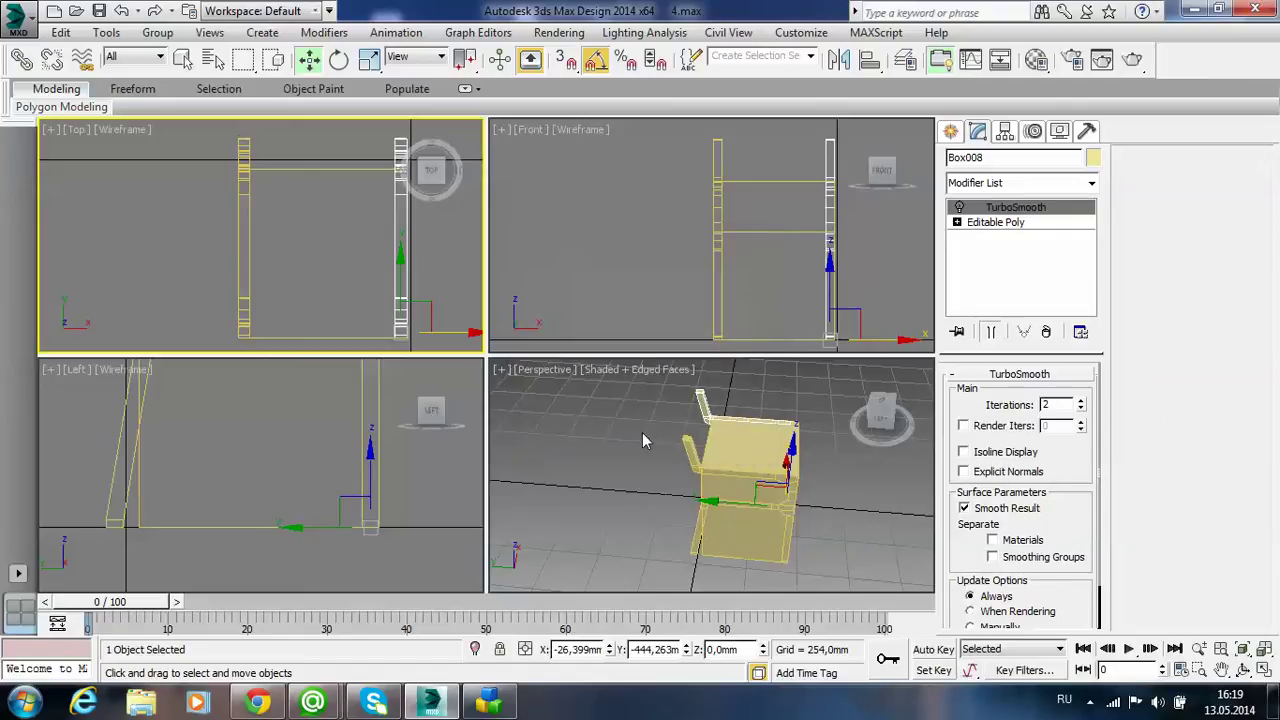
- Delete the TurboSmooth modifier from both Box008 and Box002
click(689, 453)
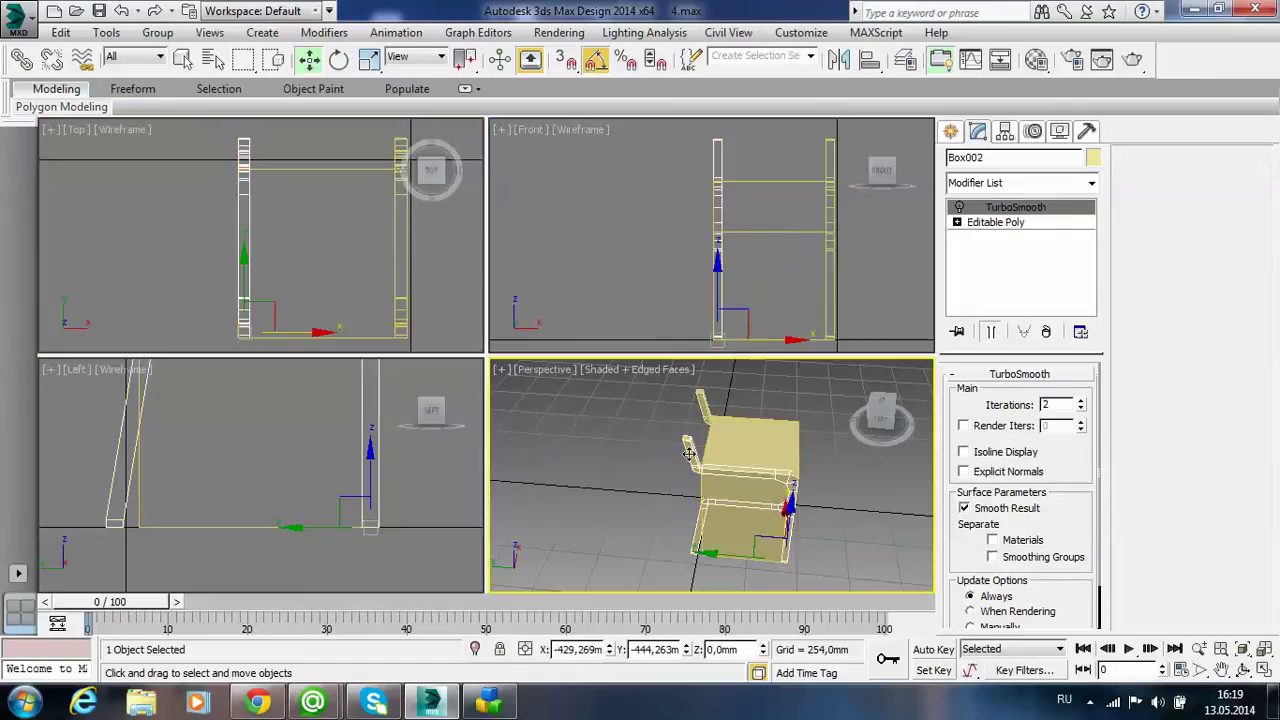
click(701, 397)
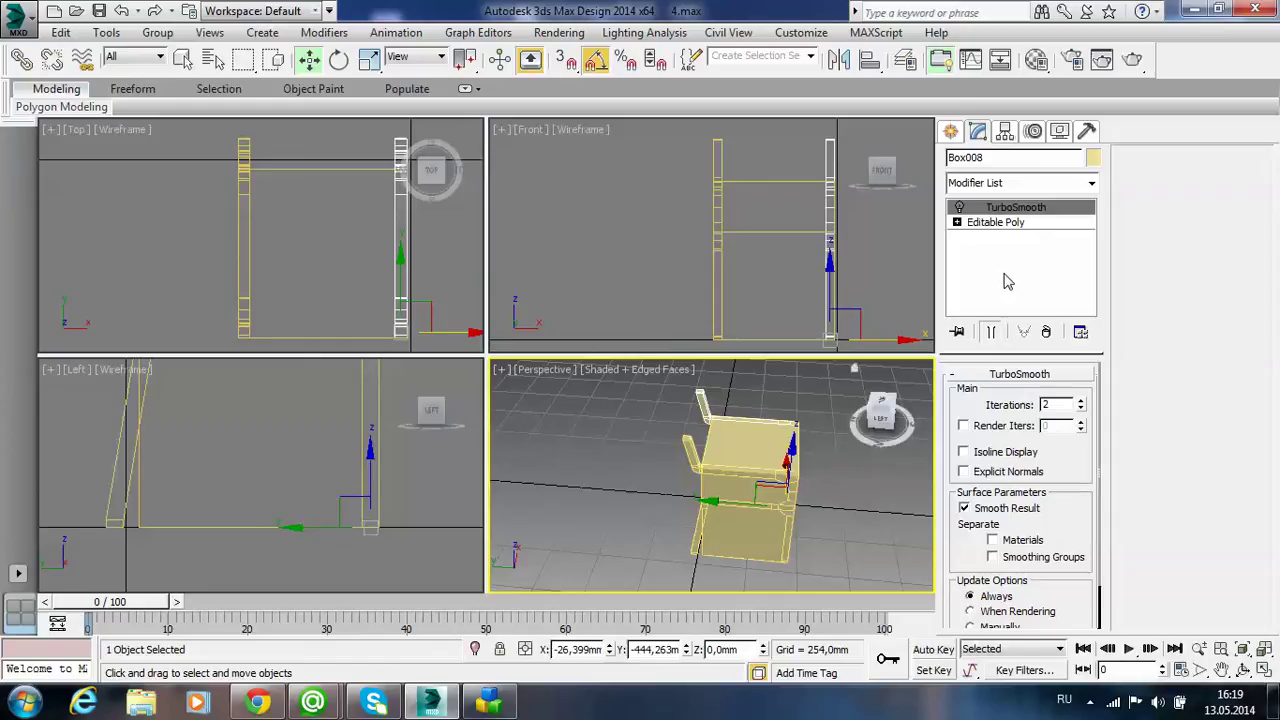
click(801, 526)
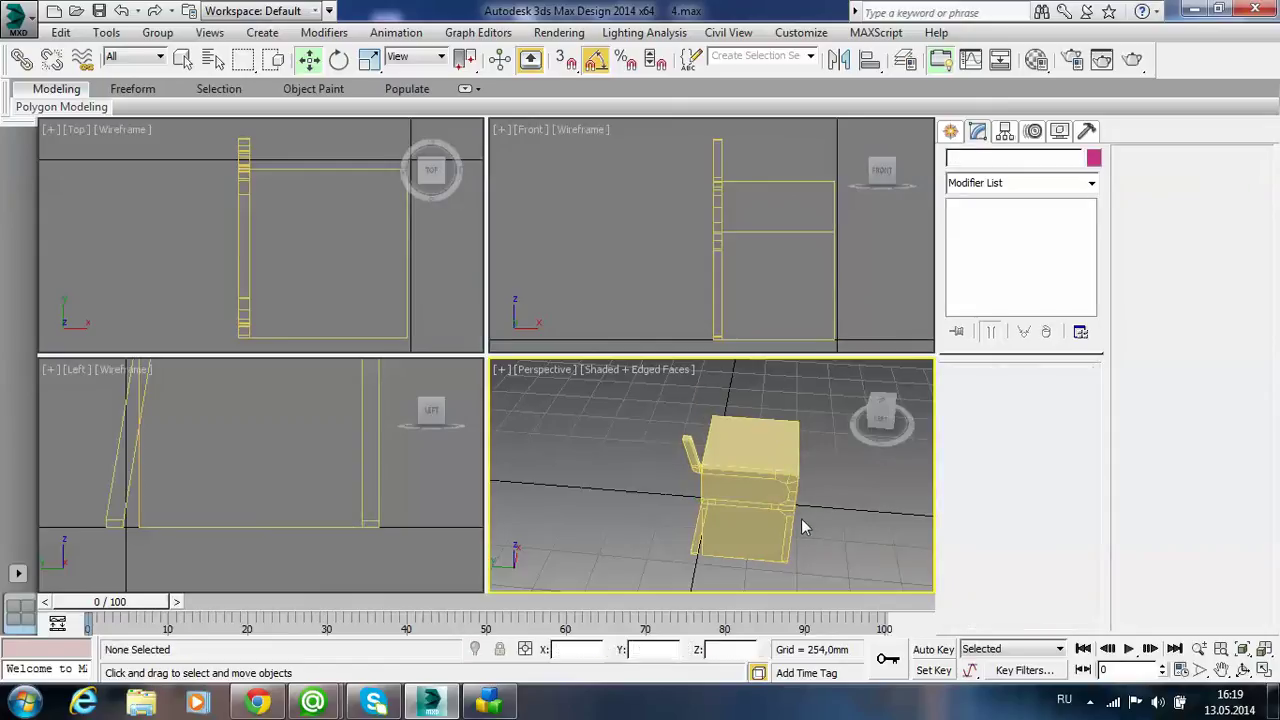
click(801, 520)
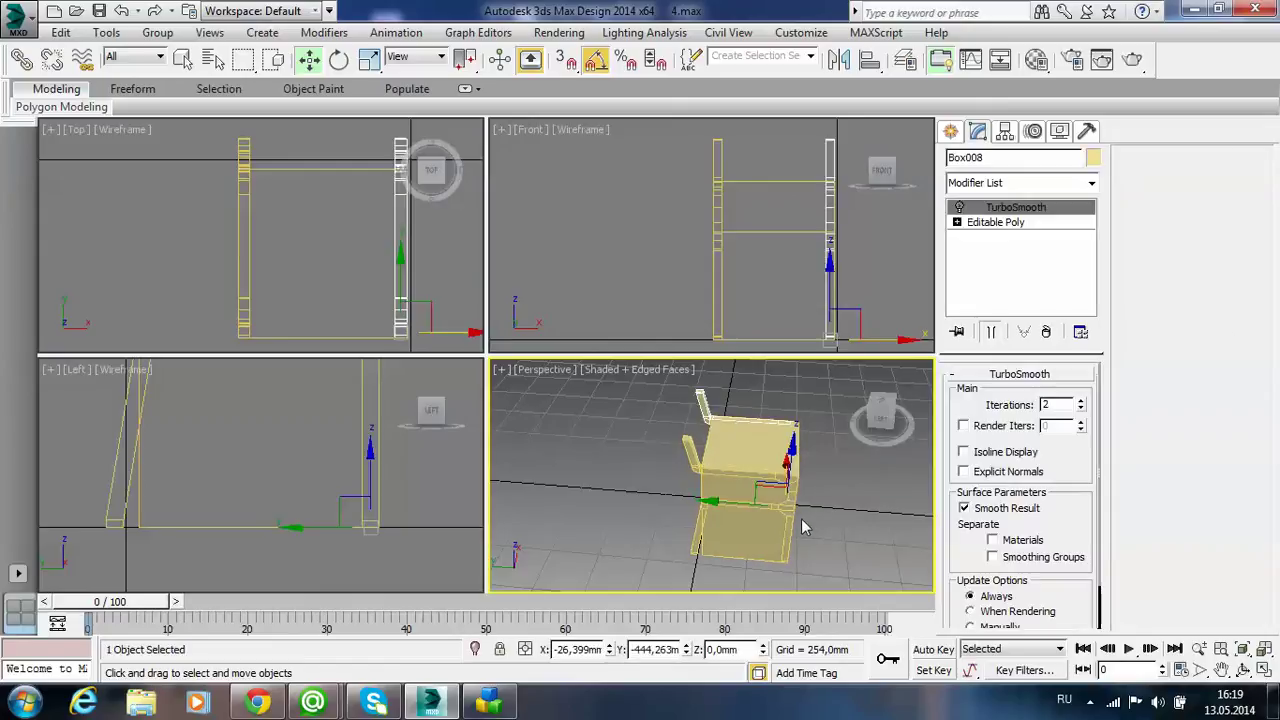
click(1047, 333)
click(690, 447)
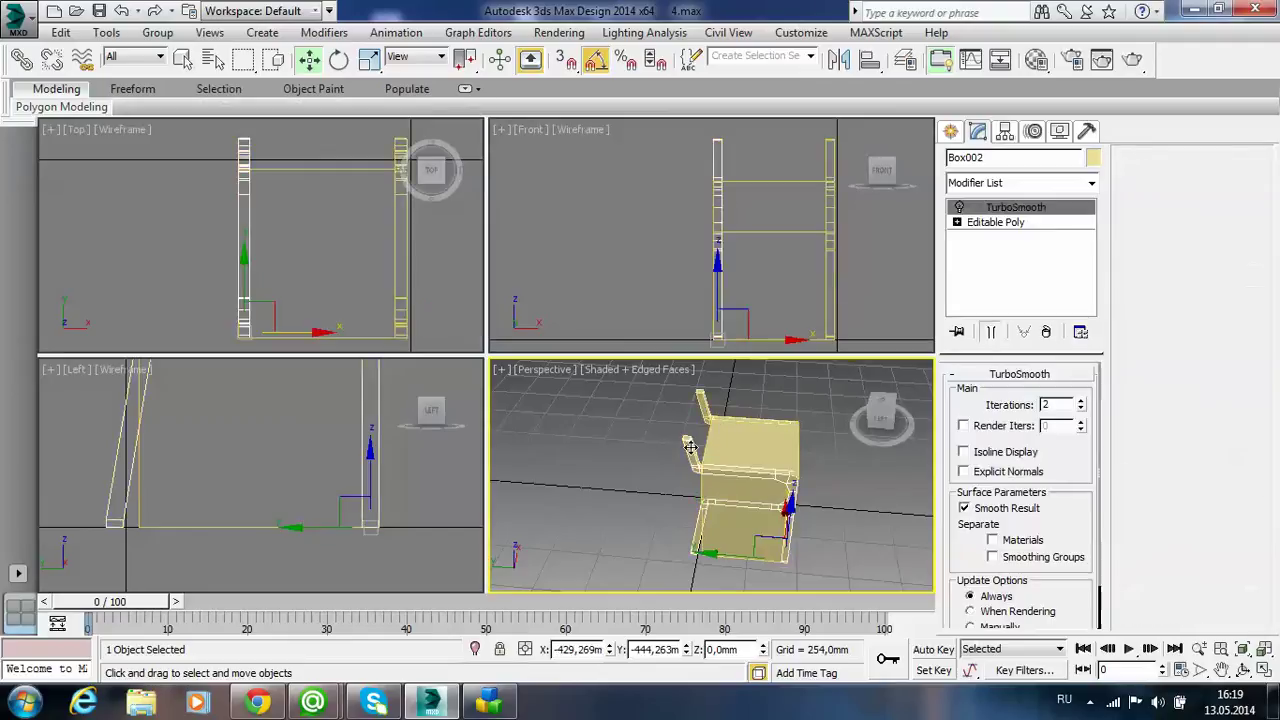
click(1047, 333)
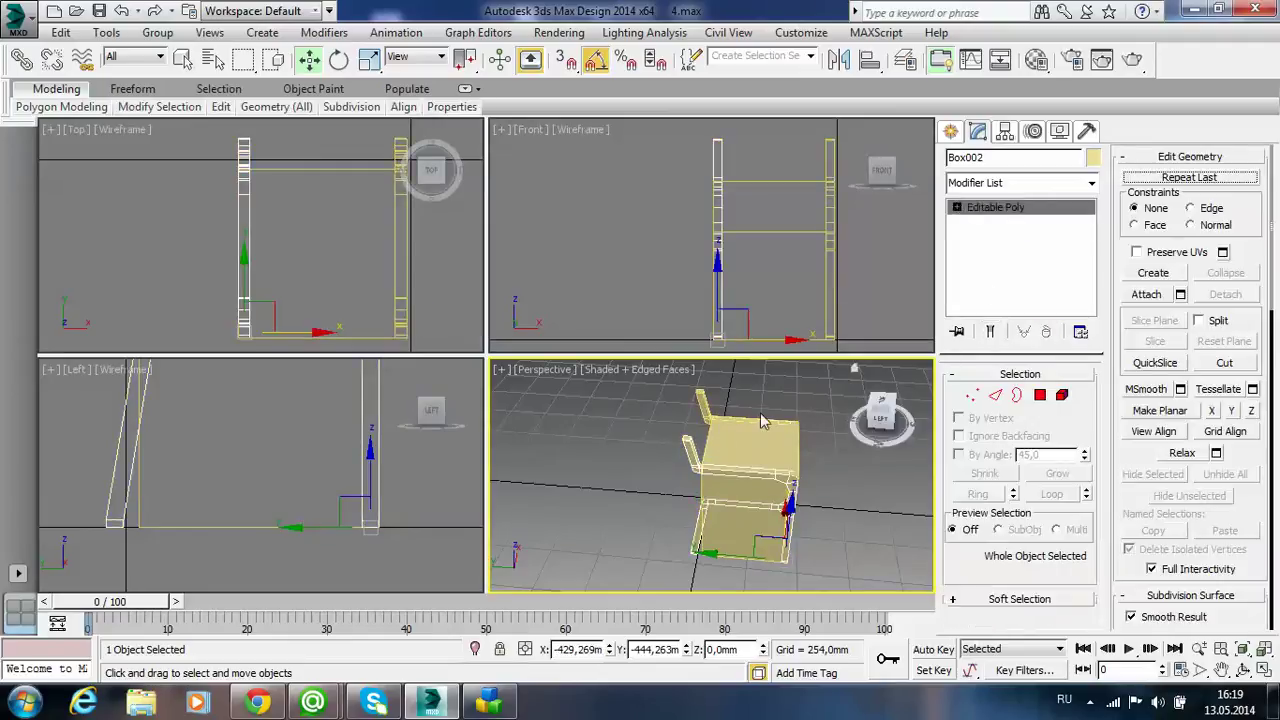
- Attach Box008 to Box002 so both side frames form one object
click(700, 402)
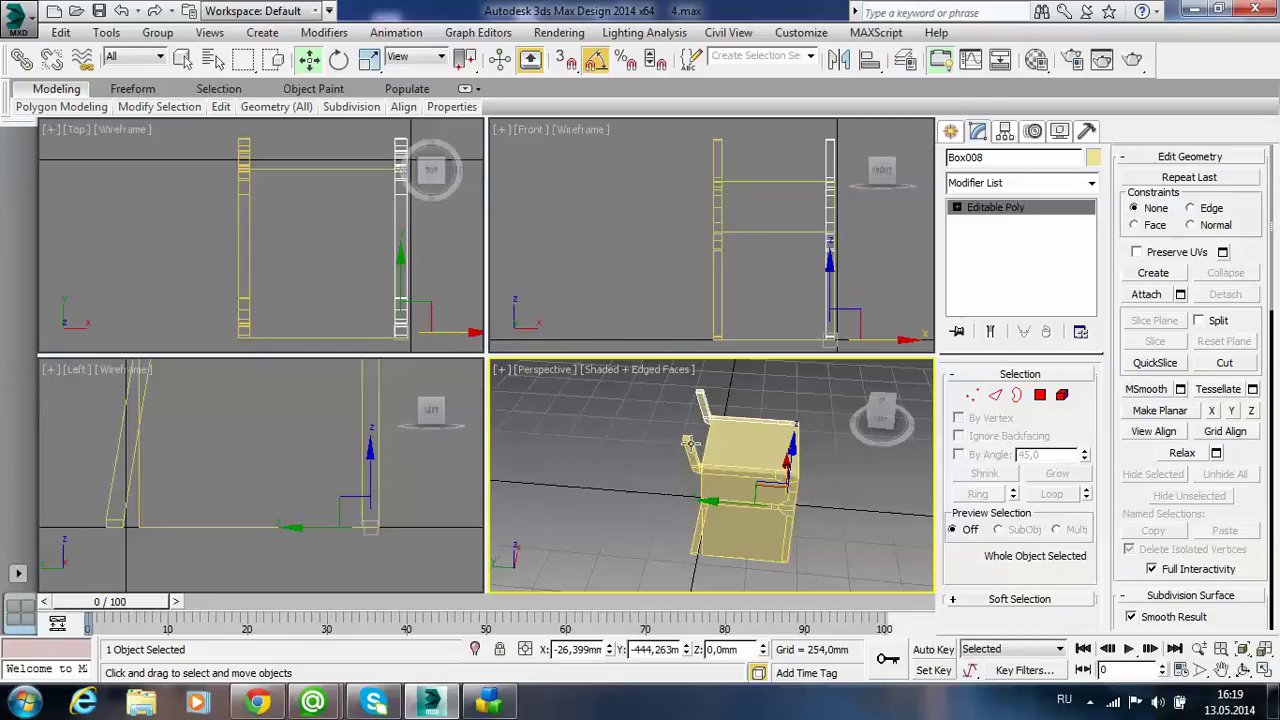
click(690, 447)
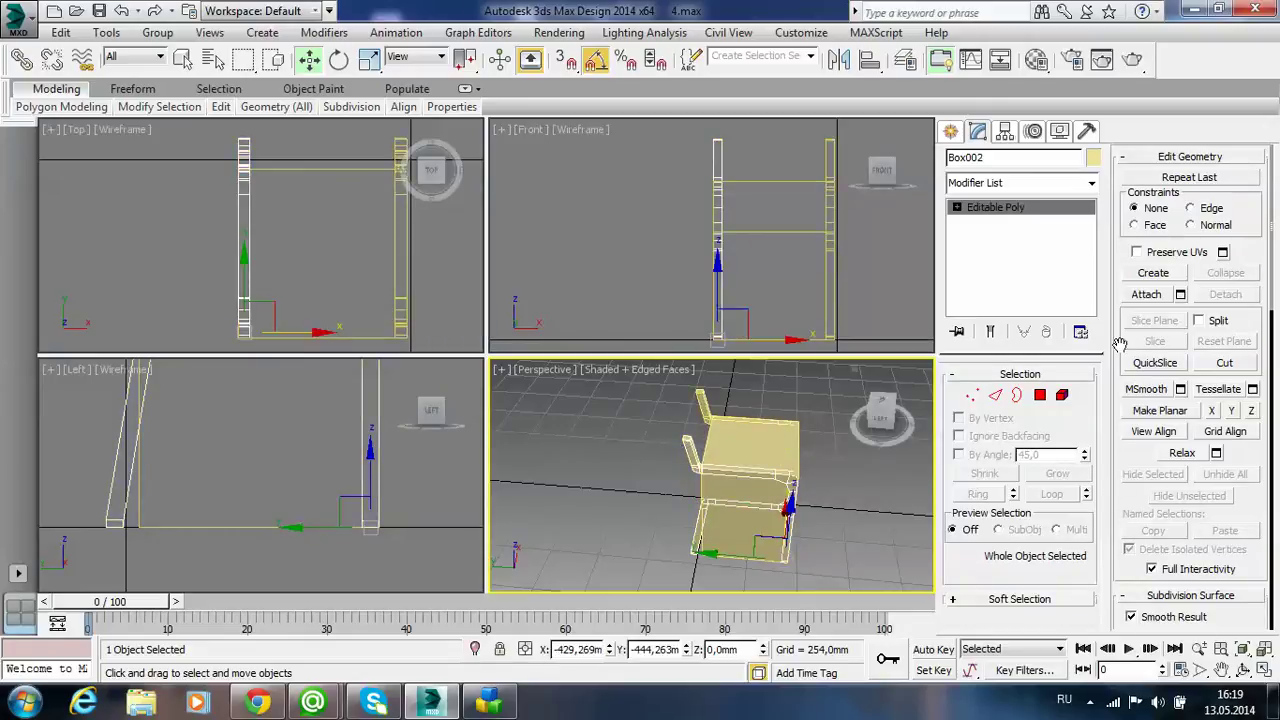
click(1160, 297)
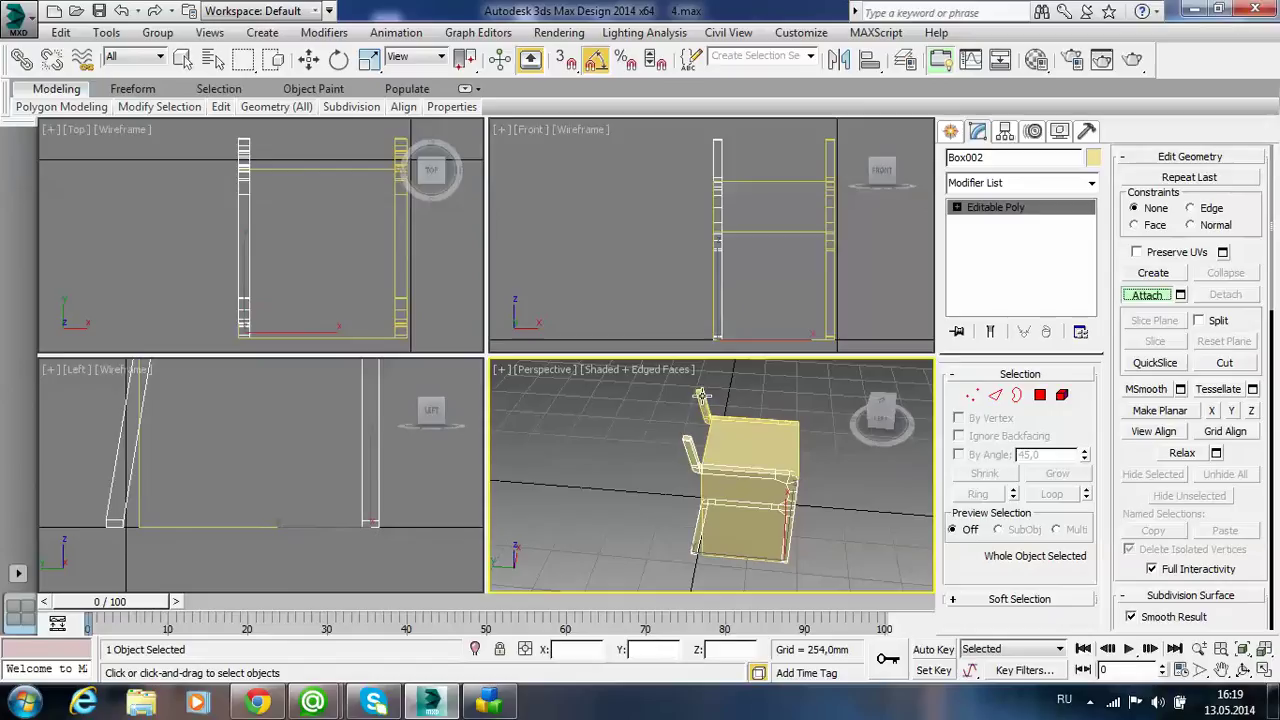
click(1147, 295)
click(850, 496)
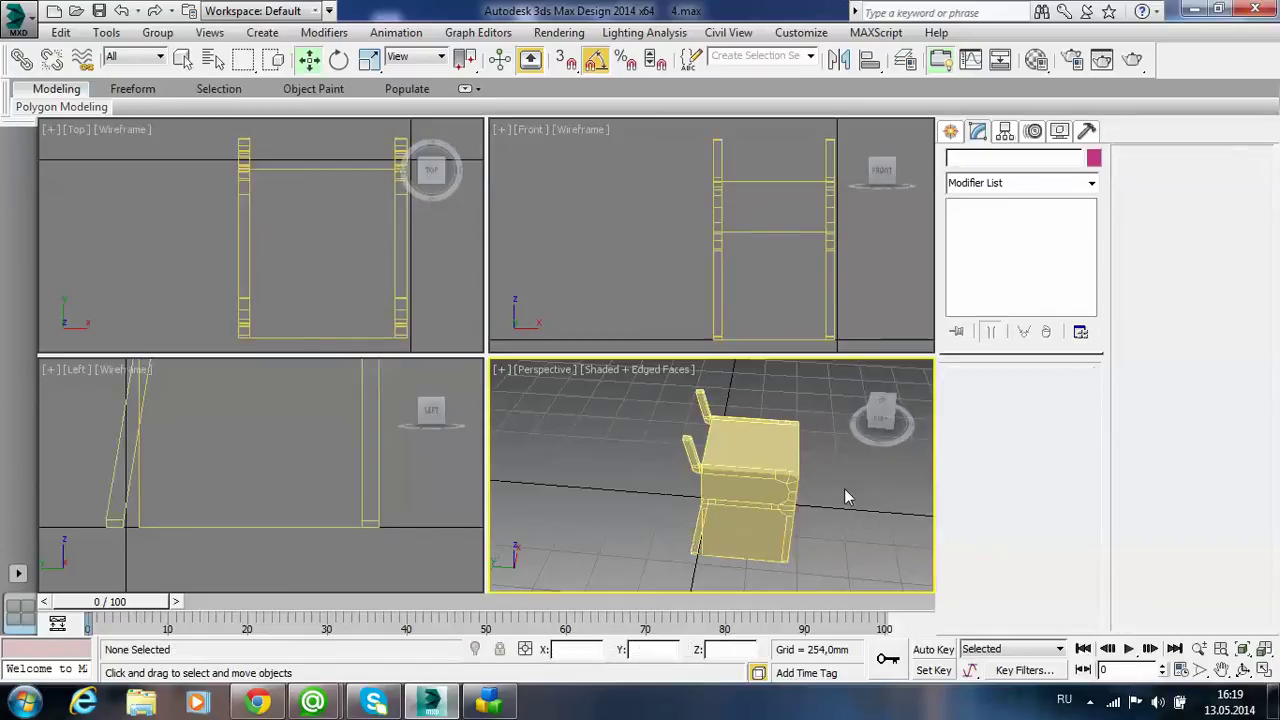
- Delete the box block Box006 and orbit the maximized Perspective view around the joined frame
click(769, 449)
key(Delete)
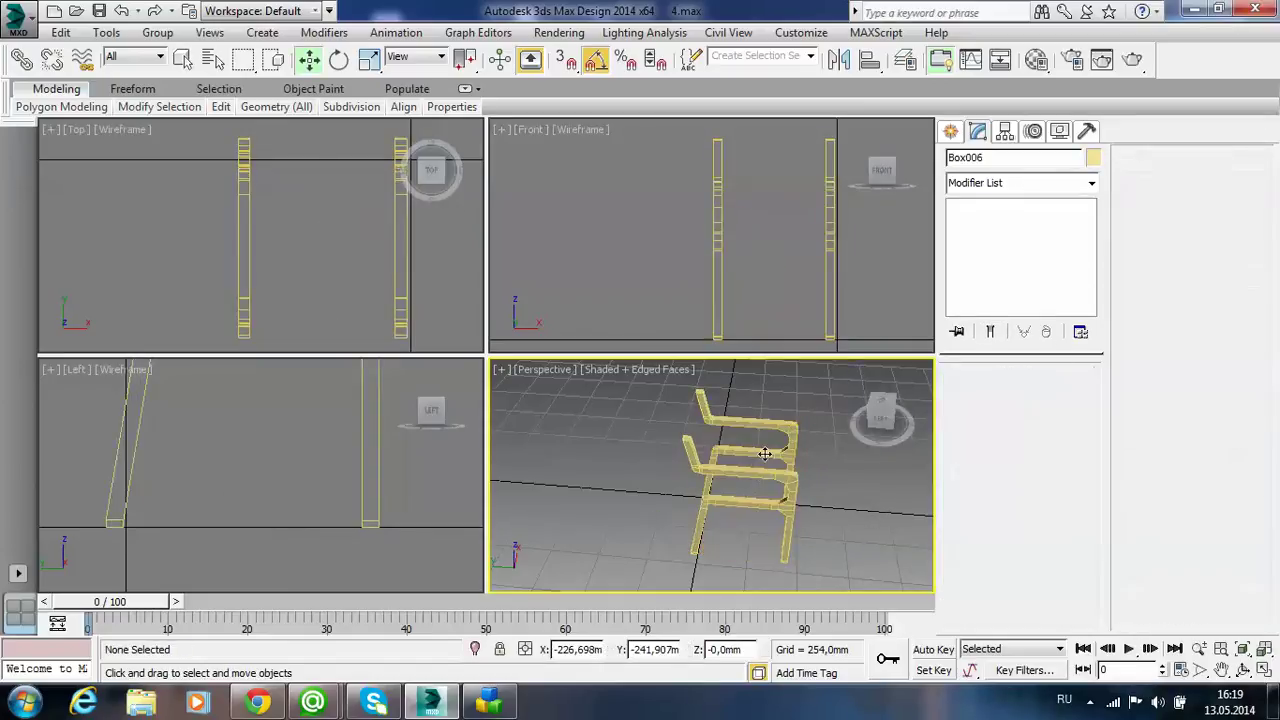
click(759, 473)
scroll(759, 473, up, 2)
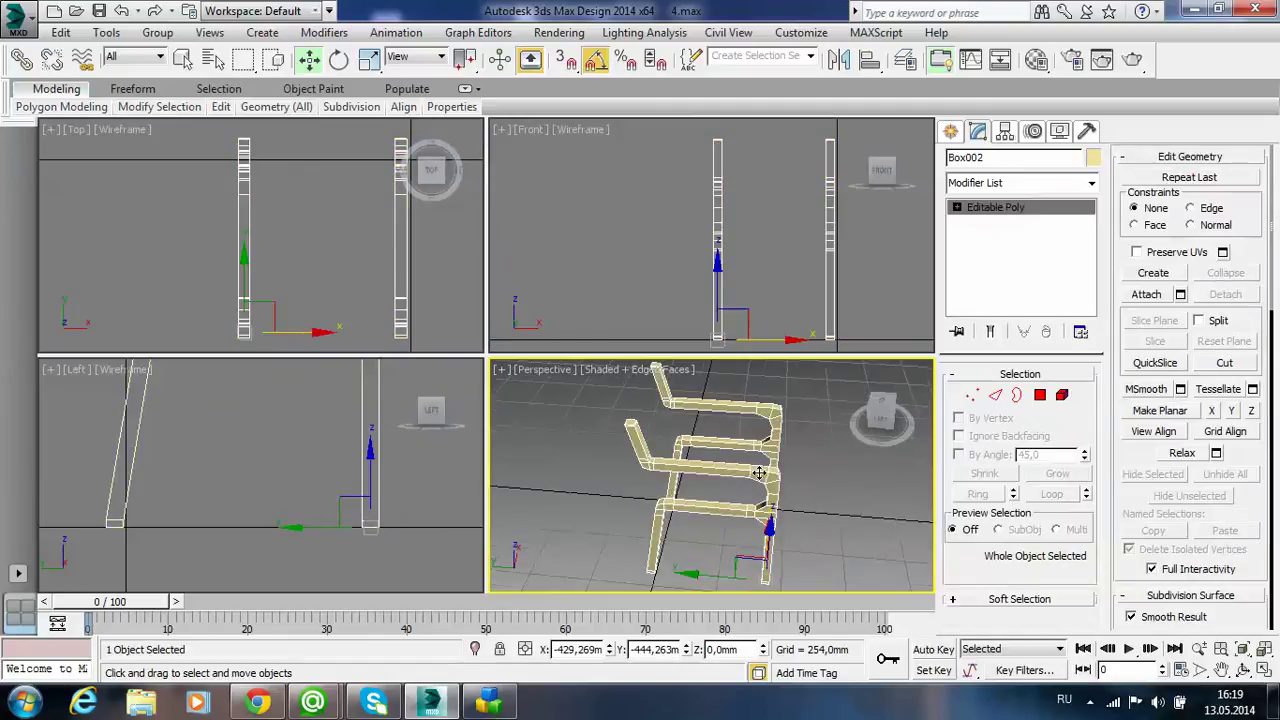
key(alt+w)
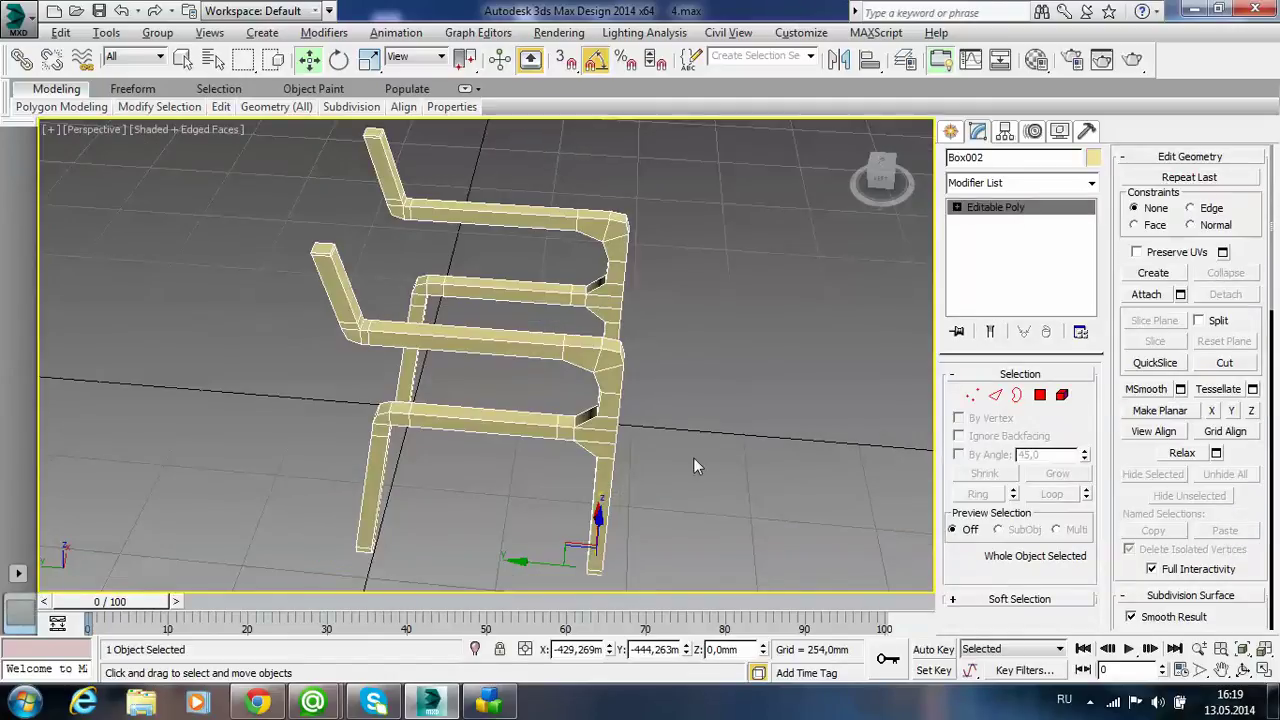
mouse_move(654, 491)
alt+middle_down()
mouse_move(432, 443)
mouse_move(451, 437)
alt+middle_up()
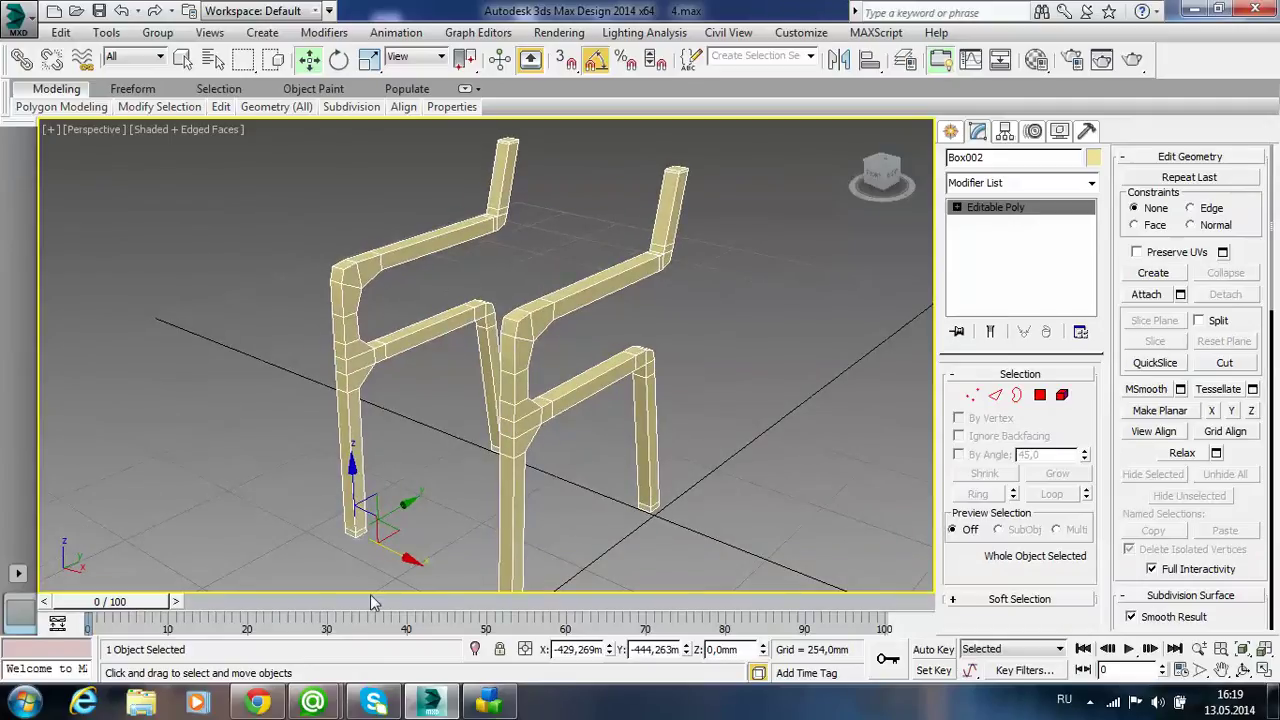
mouse_move(257, 702)
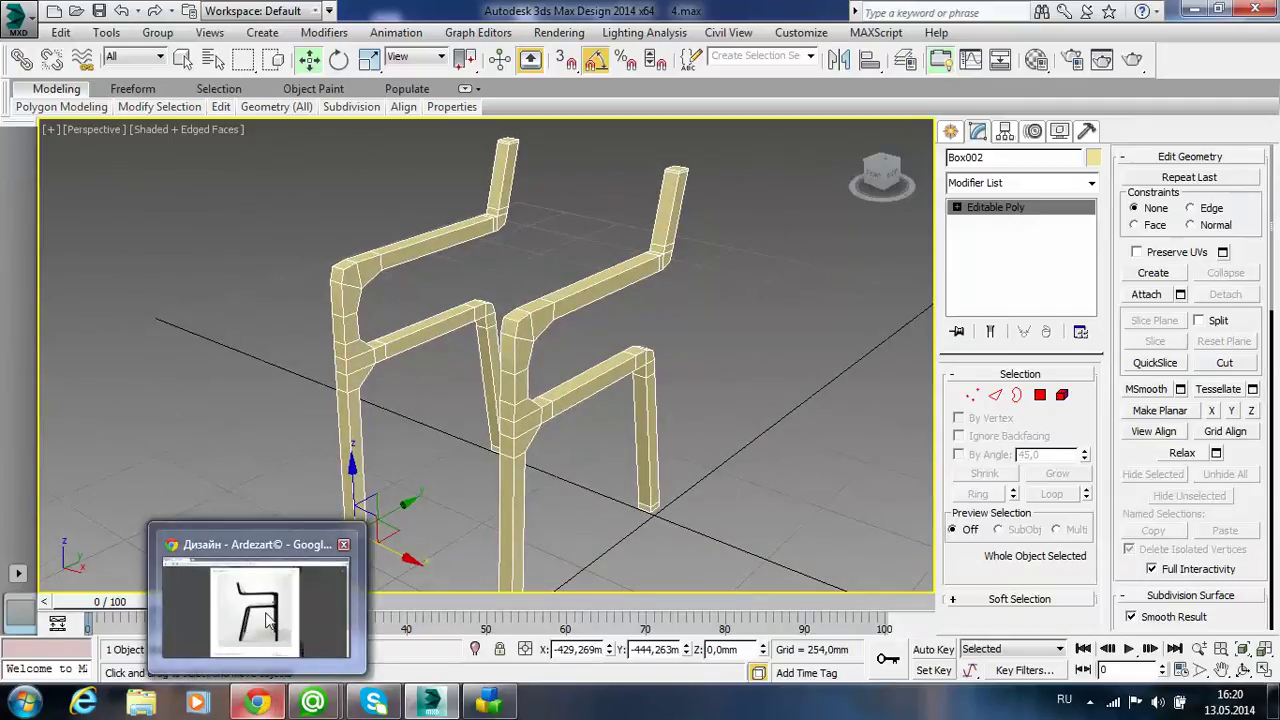
click(267, 621)
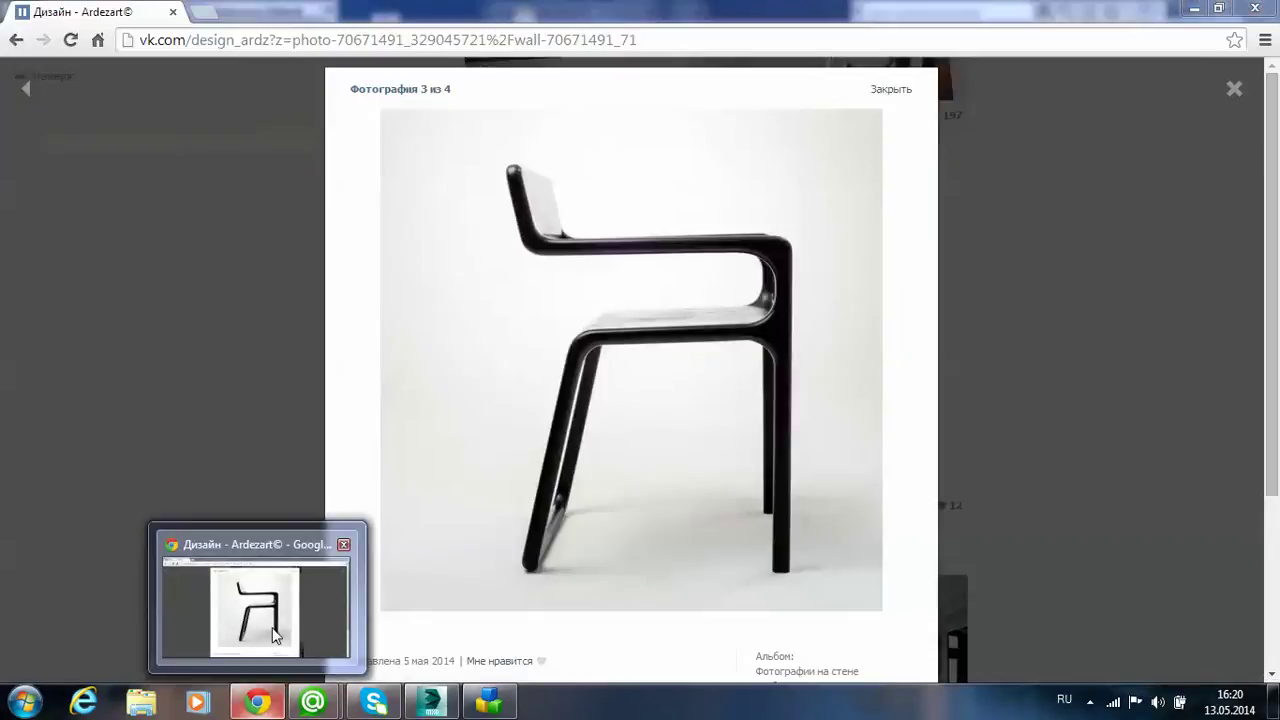
- Bring up the Chrome photo viewer and go to photo 1 of 4 showing the whole black chair
mouse_move(257, 702)
click(257, 610)
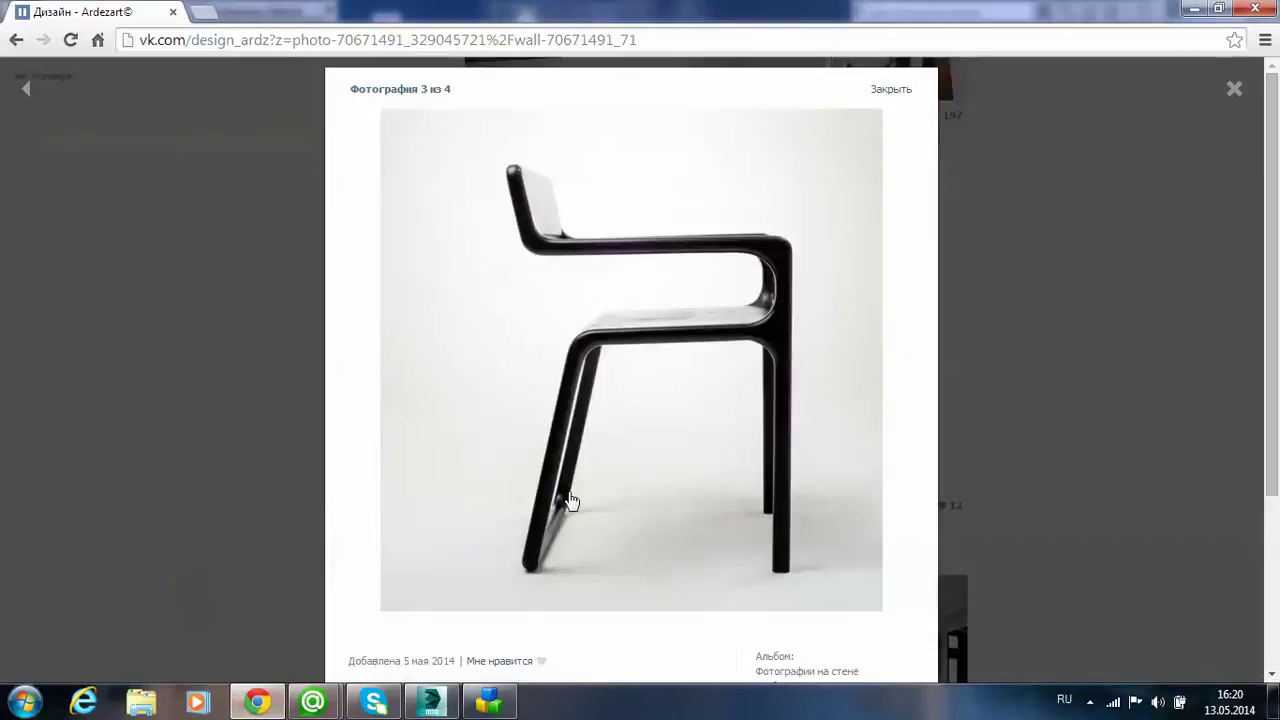
click(597, 474)
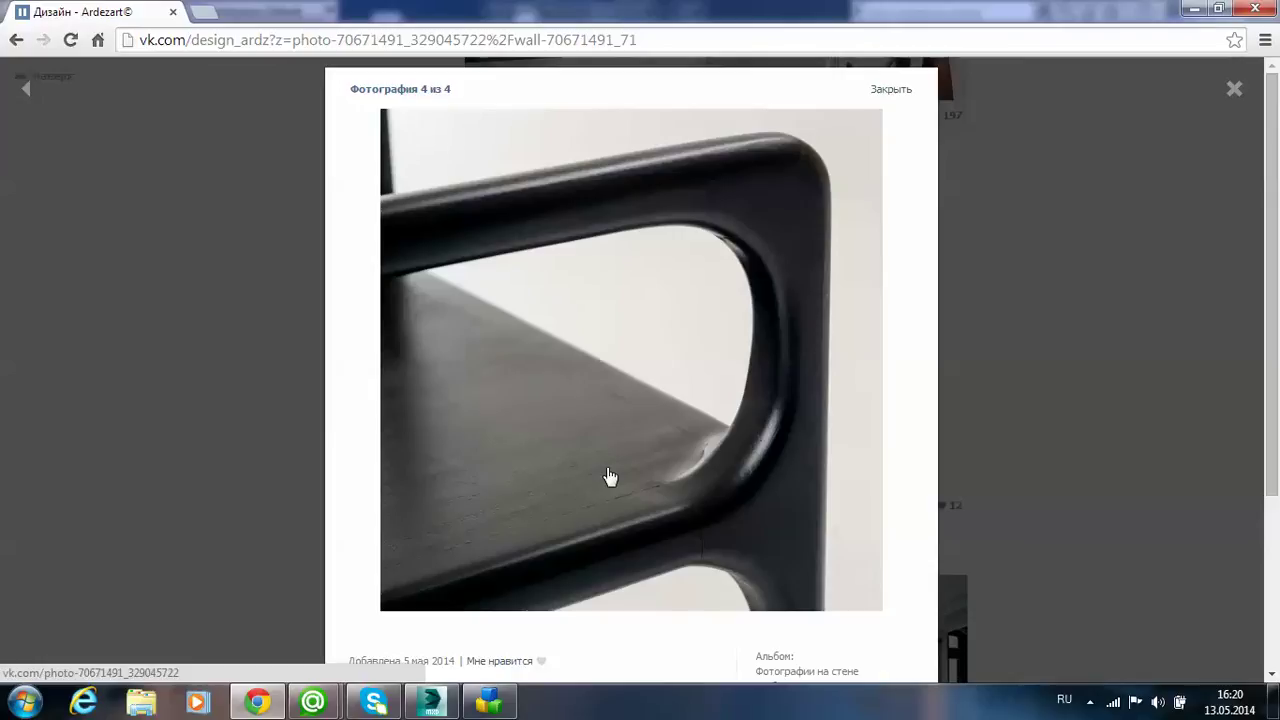
click(610, 477)
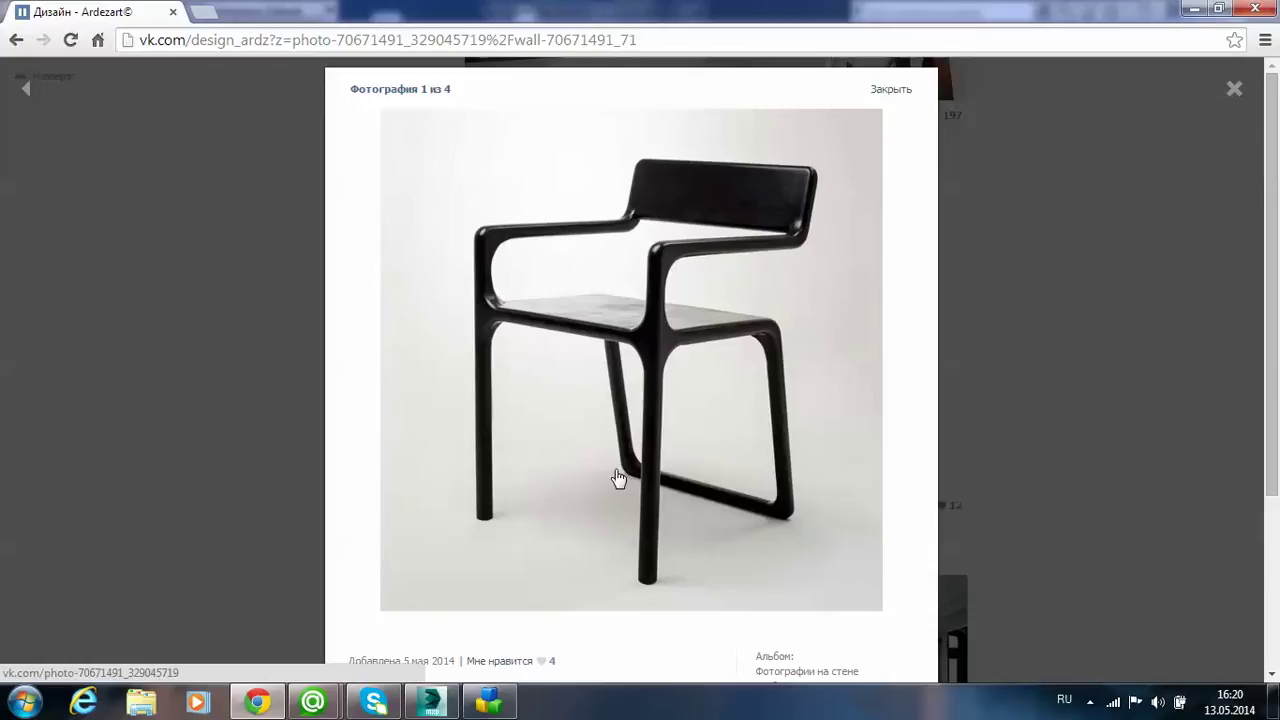
- Back in 3ds Max, select the inner faces of the left frame's crossbar in Polygon mode
click(450, 708)
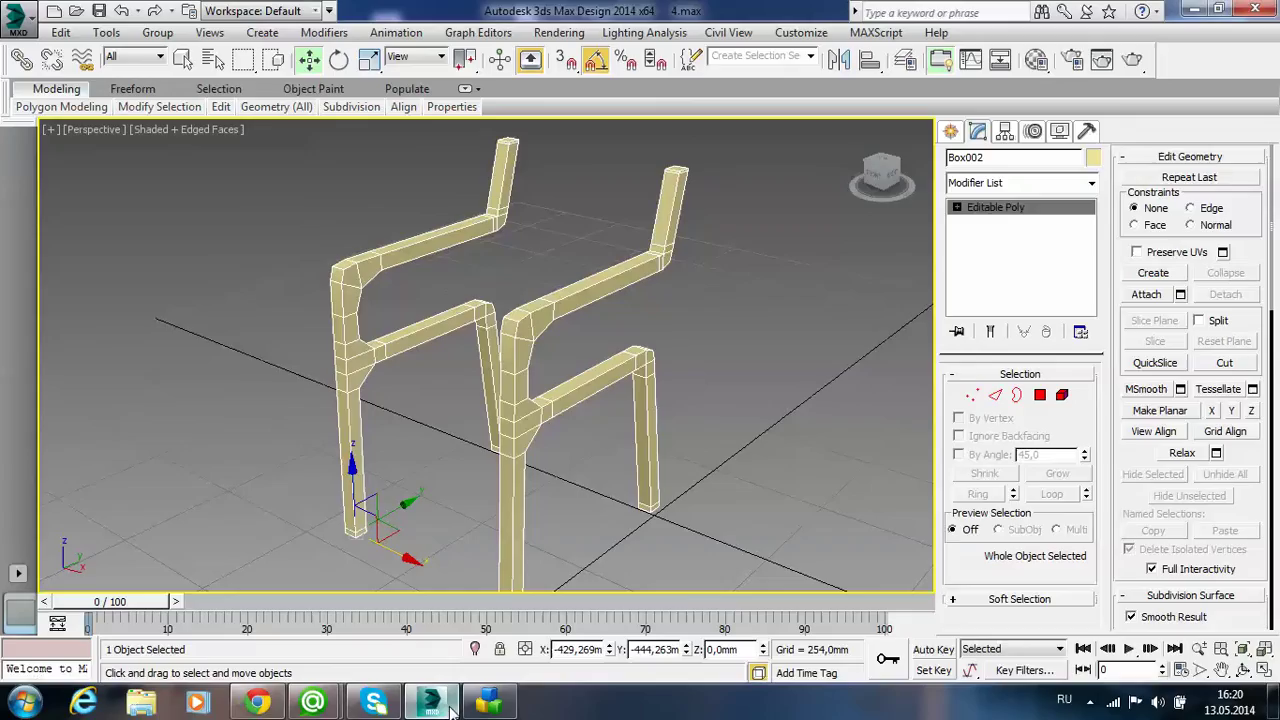
middle_drag(510, 538, 572, 441)
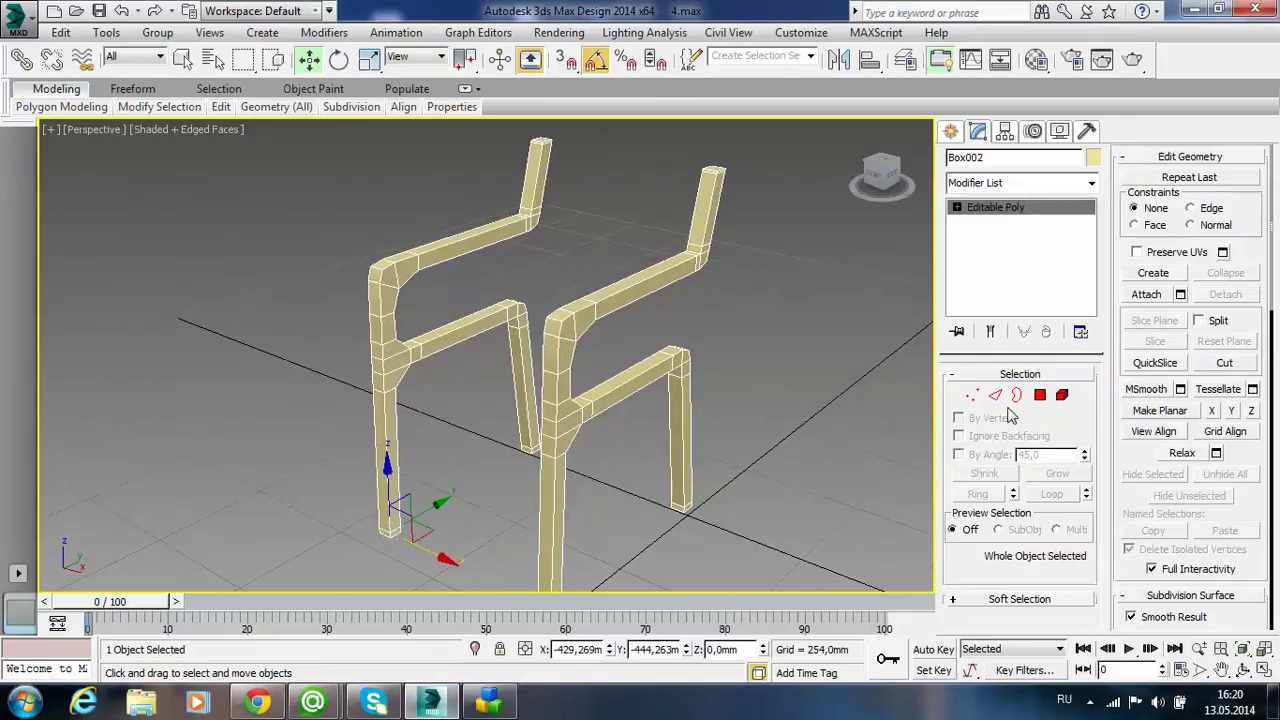
key(4)
click(400, 360)
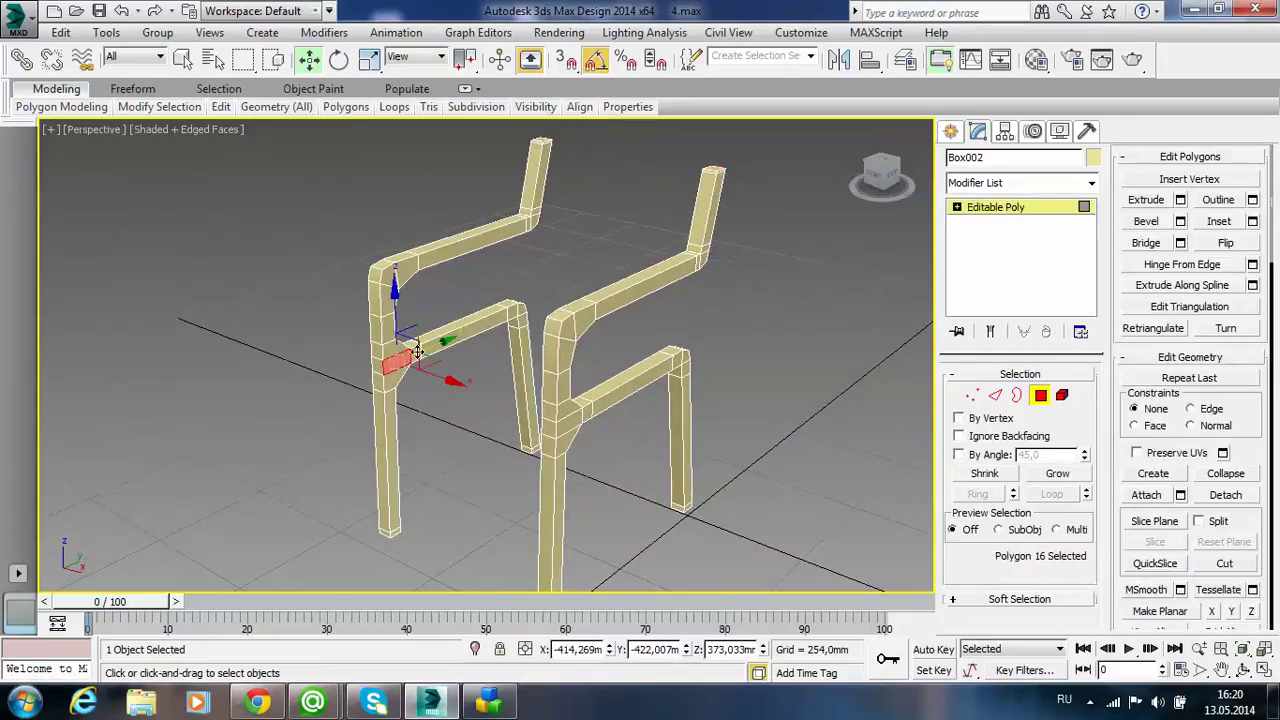
ctrl+click(428, 346)
ctrl+click(444, 342)
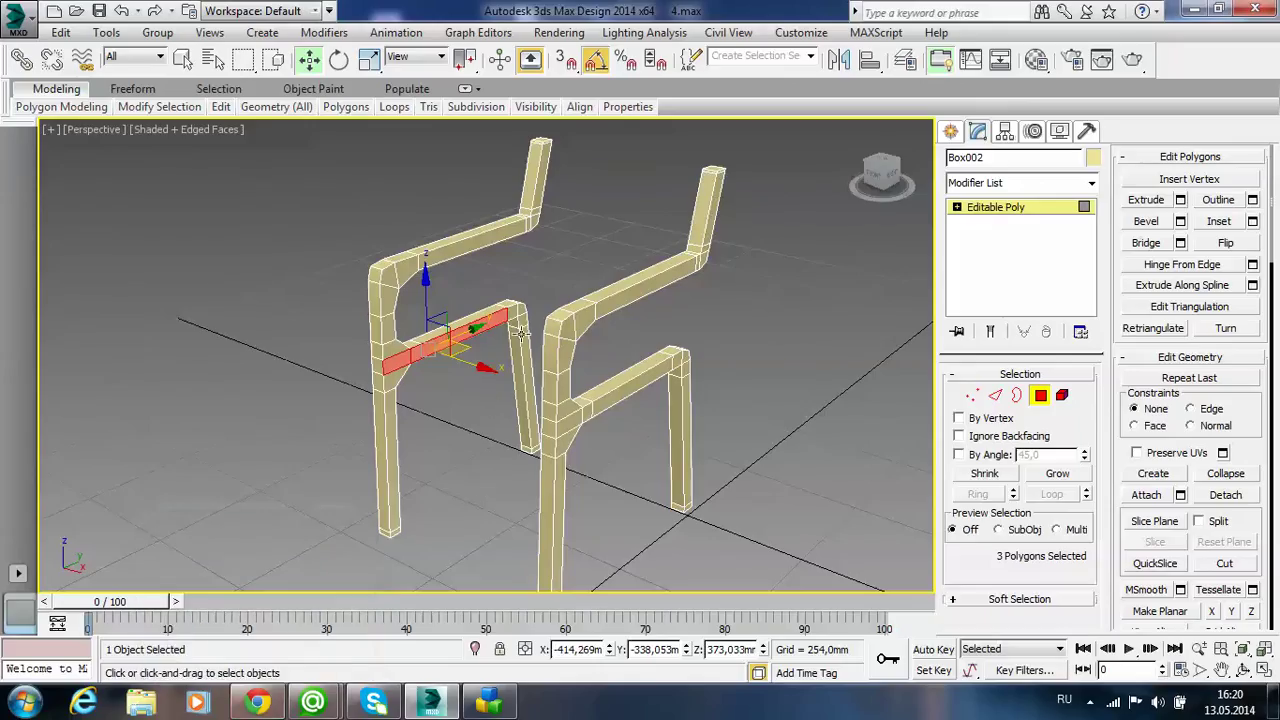
ctrl+click(512, 316)
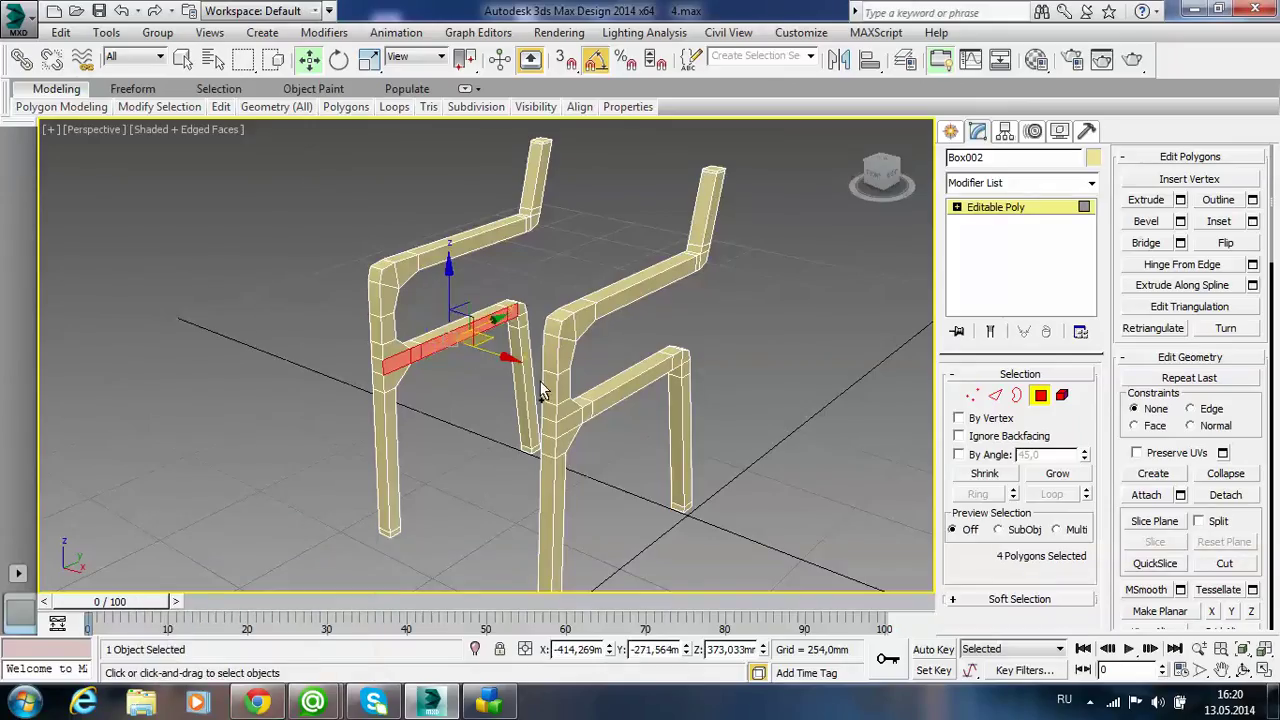
- Add the facing inner faces of the right frame's crossbar to the selection
alt+middle_drag(544, 390, 623, 394)
scroll(640, 392, up, 2)
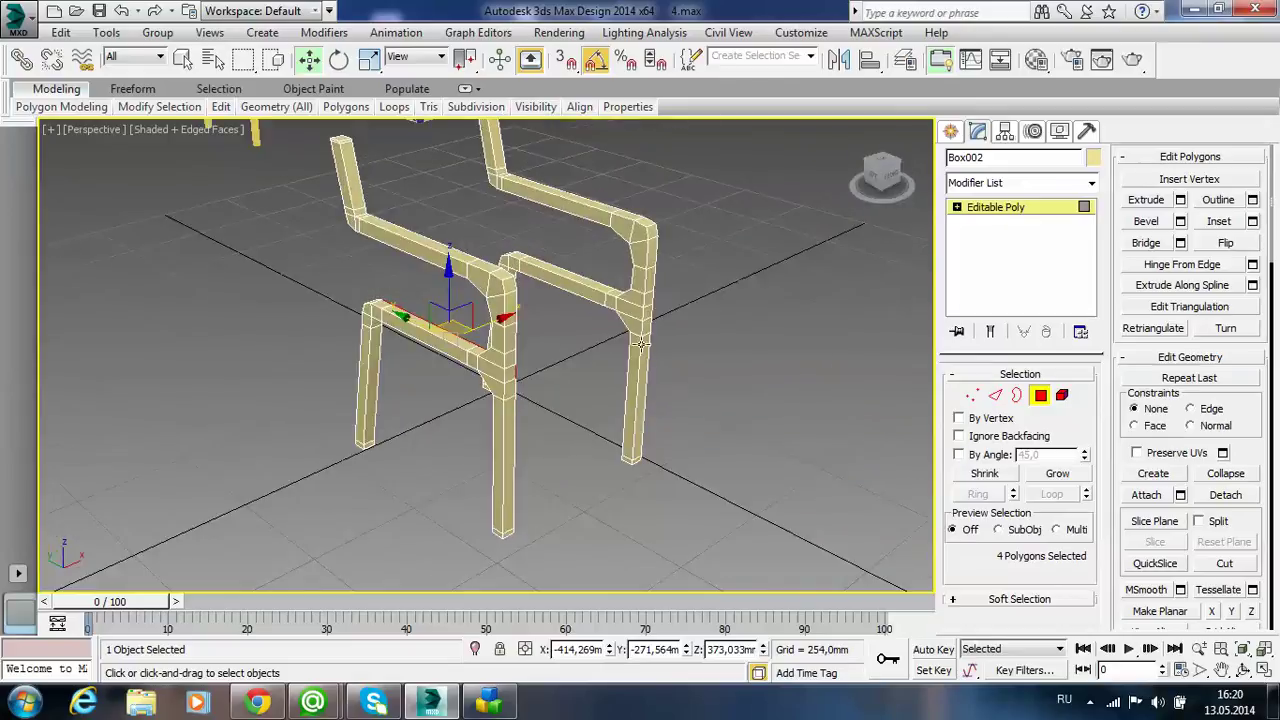
scroll(622, 372, up, 2)
scroll(622, 302, up, 2)
ctrl+click(622, 304)
ctrl+click(590, 296)
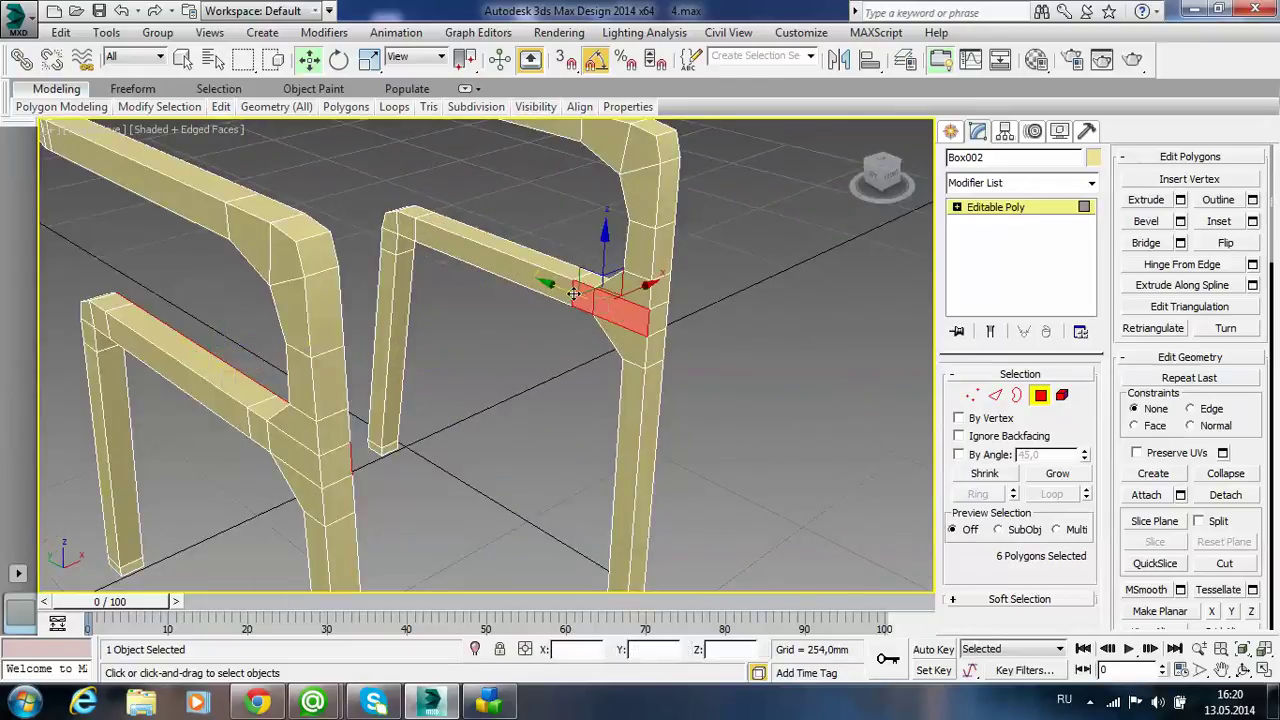
ctrl+click(521, 272)
ctrl+click(403, 232)
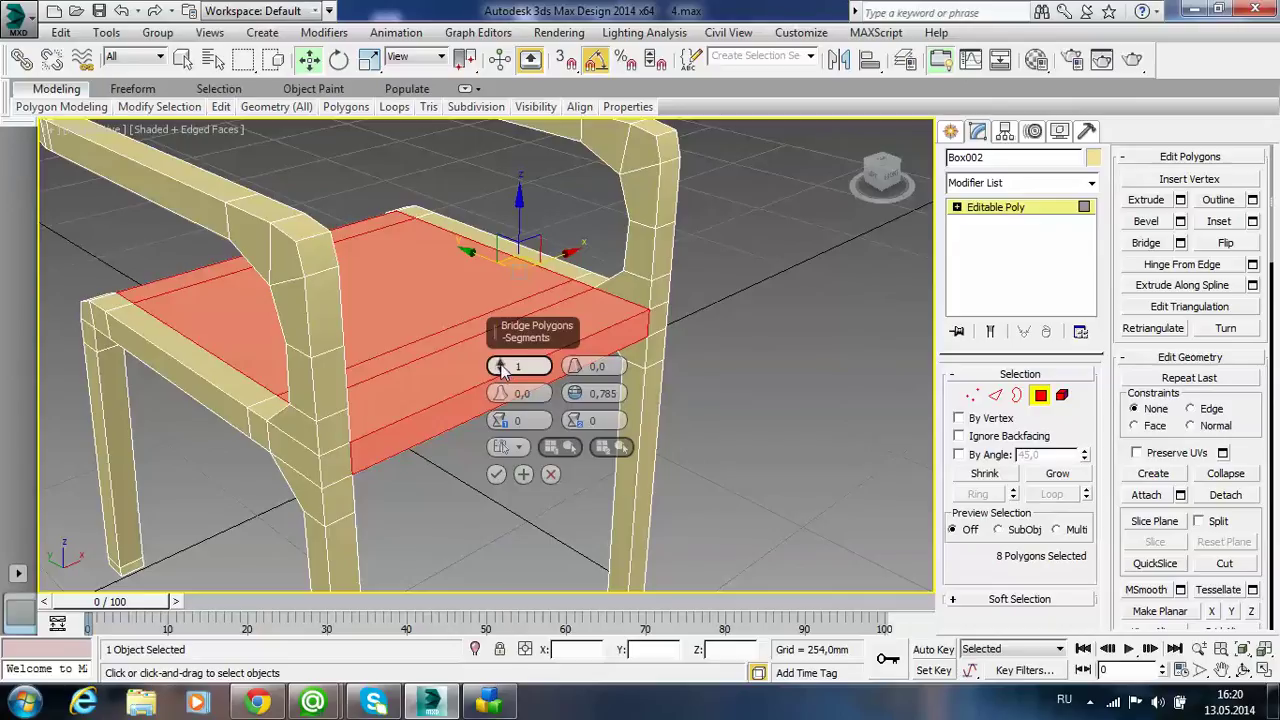
- Bridge the selected faces with 3 segments to form the seat, then switch to Vertex mode
drag(503, 368, 503, 360)
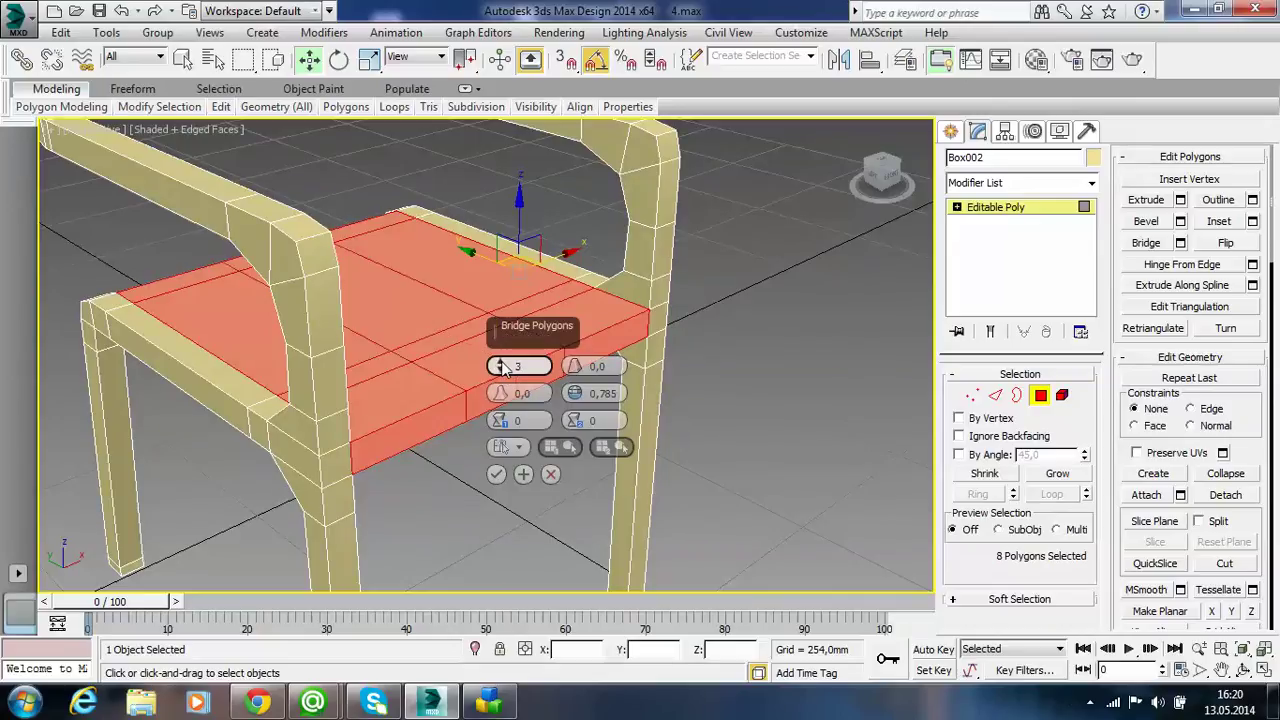
click(496, 474)
click(513, 488)
alt+middle_drag(549, 469, 547, 459)
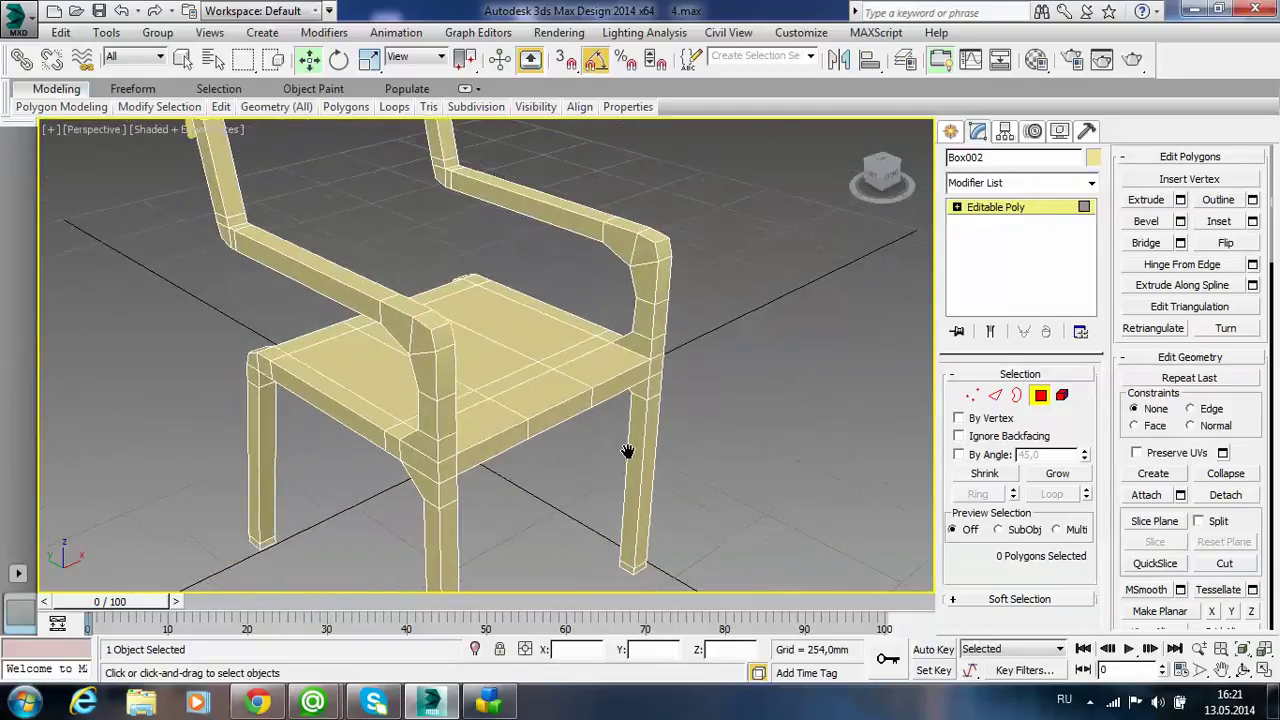
scroll(650, 437, down, 2)
scroll(657, 437, down, 1)
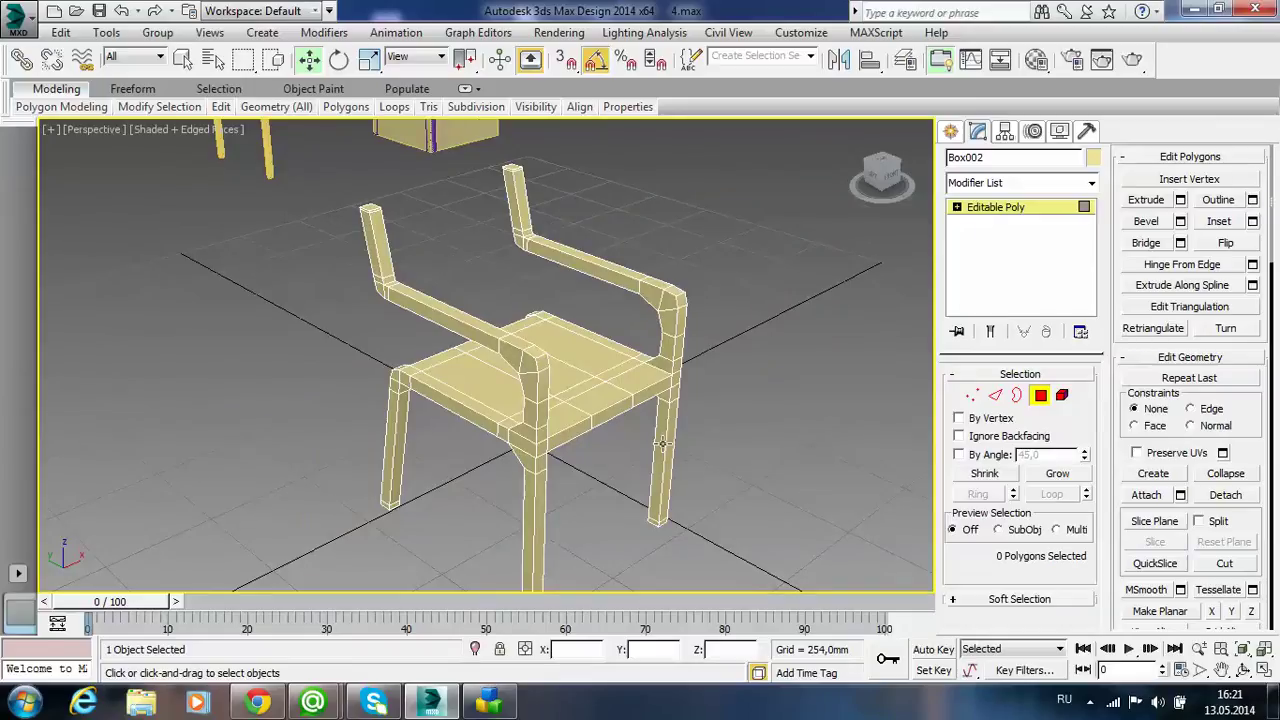
click(971, 396)
alt+middle_drag(728, 438, 645, 438)
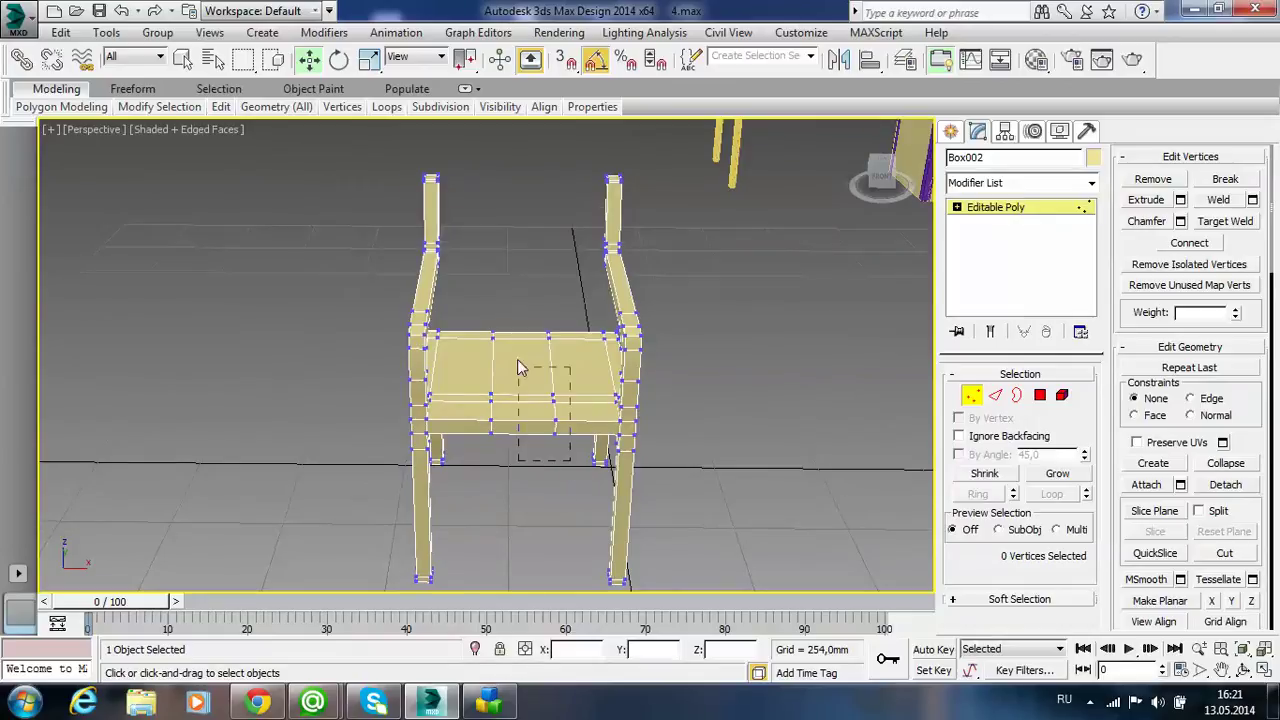
- Scale the seat's inner vertex columns outward along X so the extra edges sit near the sides
drag(518, 368, 479, 291)
click(369, 59)
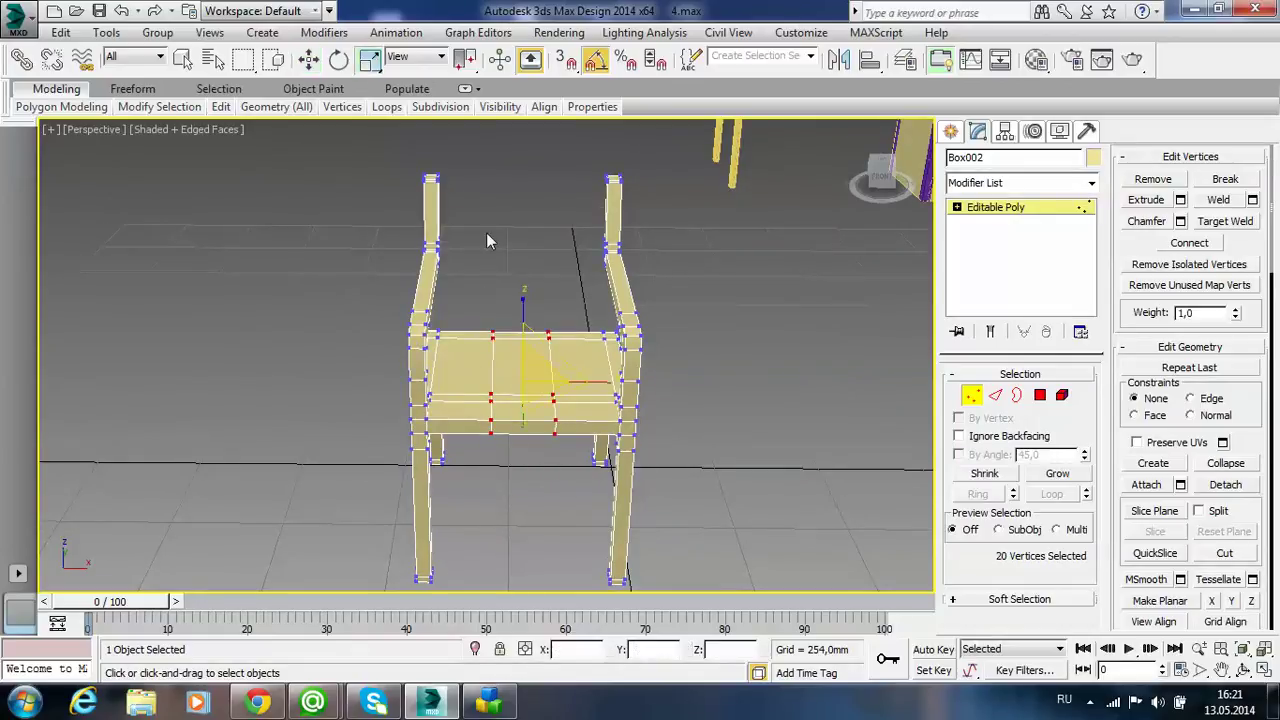
key(z)
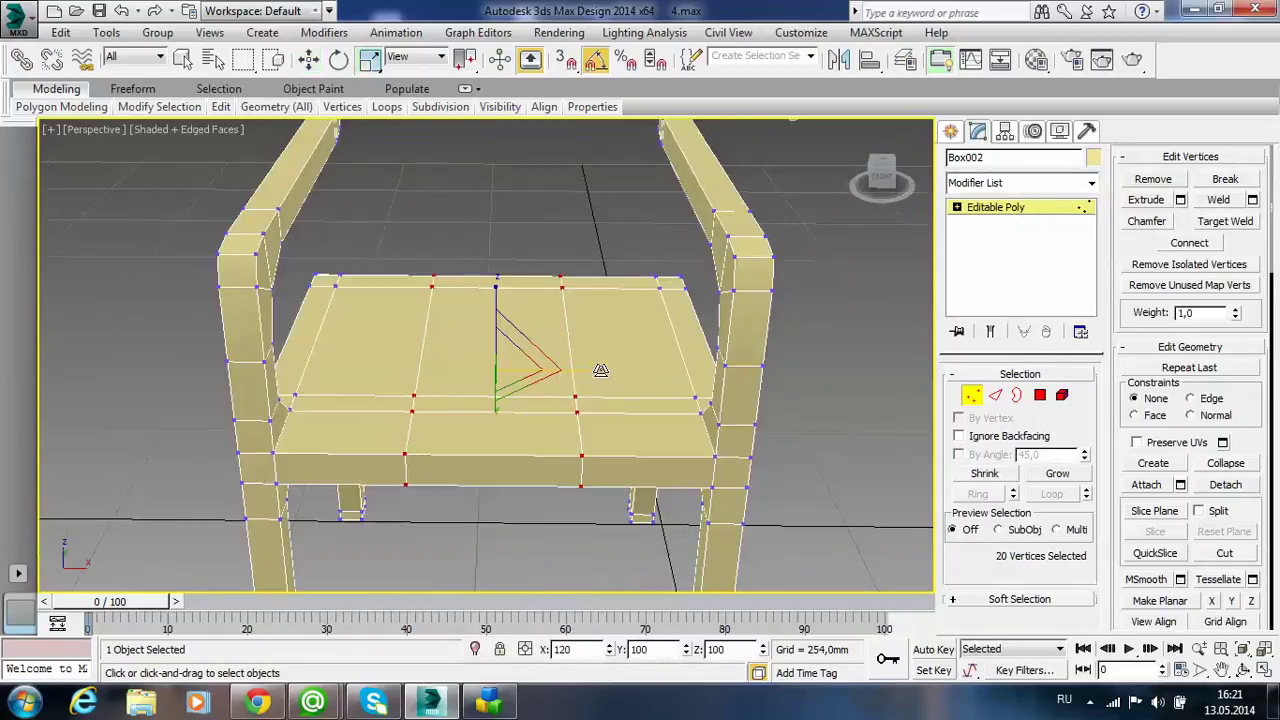
drag(600, 371, 705, 389)
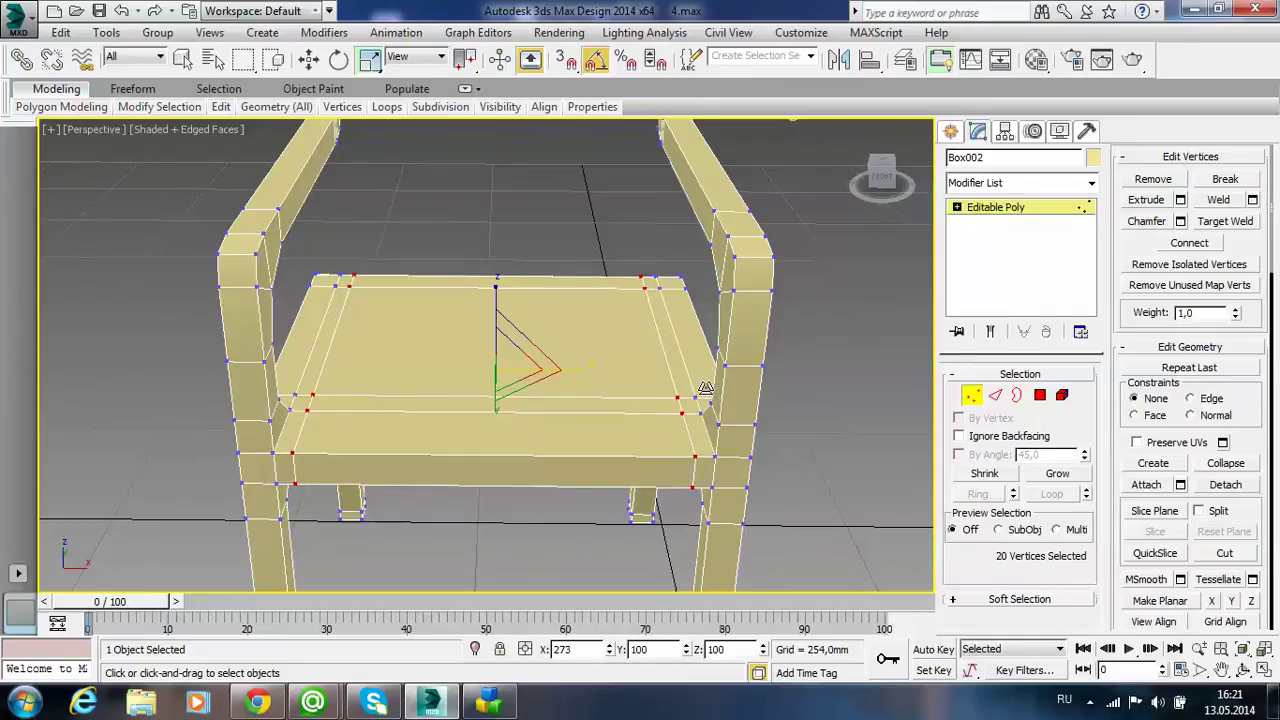
click(816, 446)
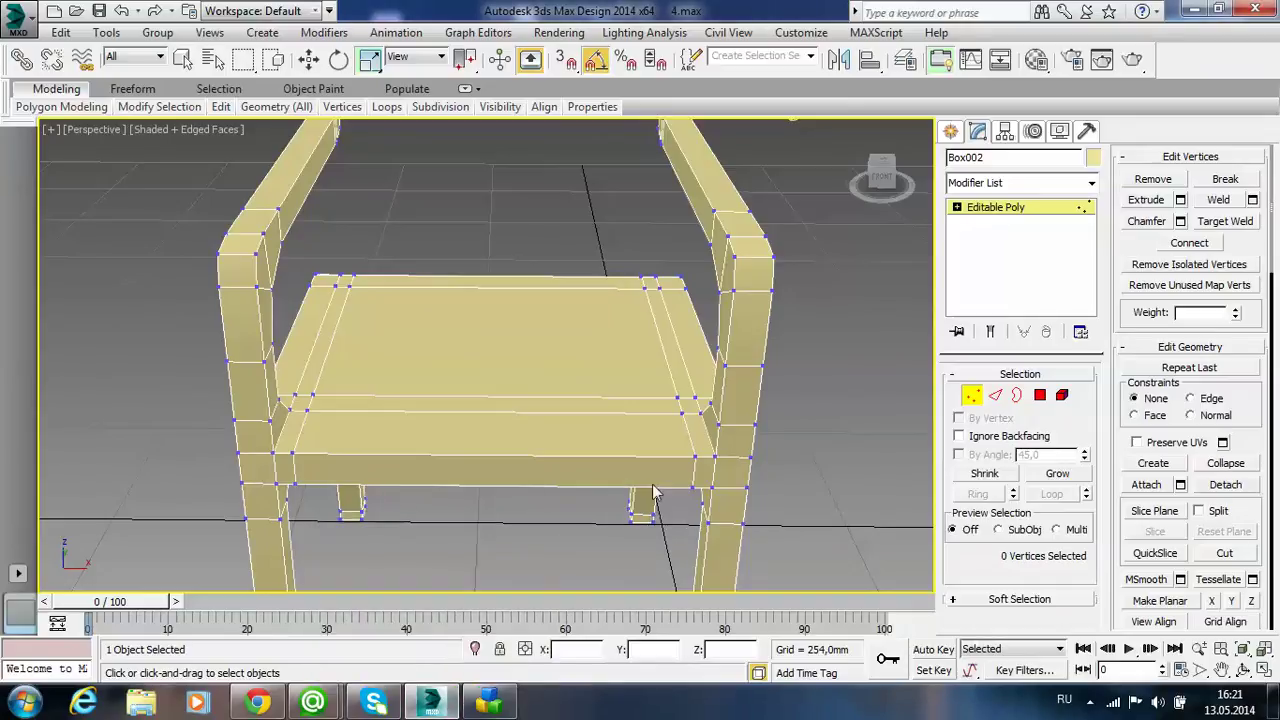
click(718, 458)
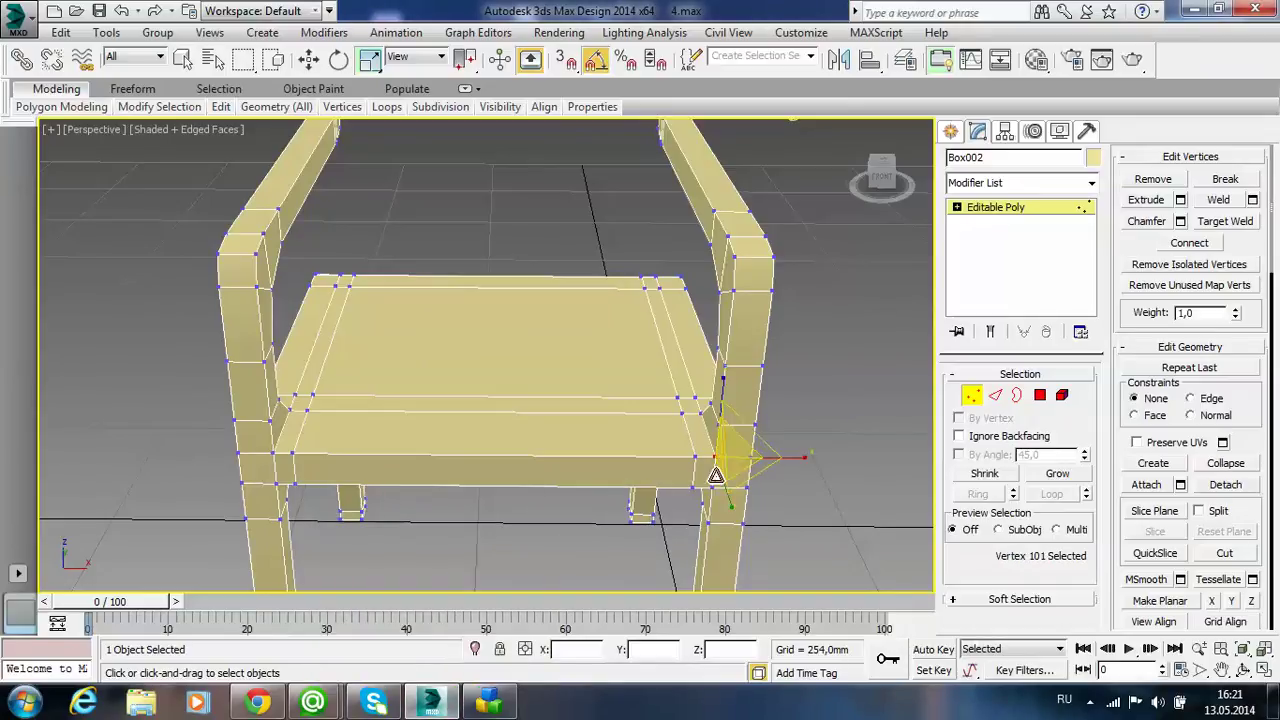
alt+middle_drag(712, 462, 698, 435)
ctrl+click(690, 404)
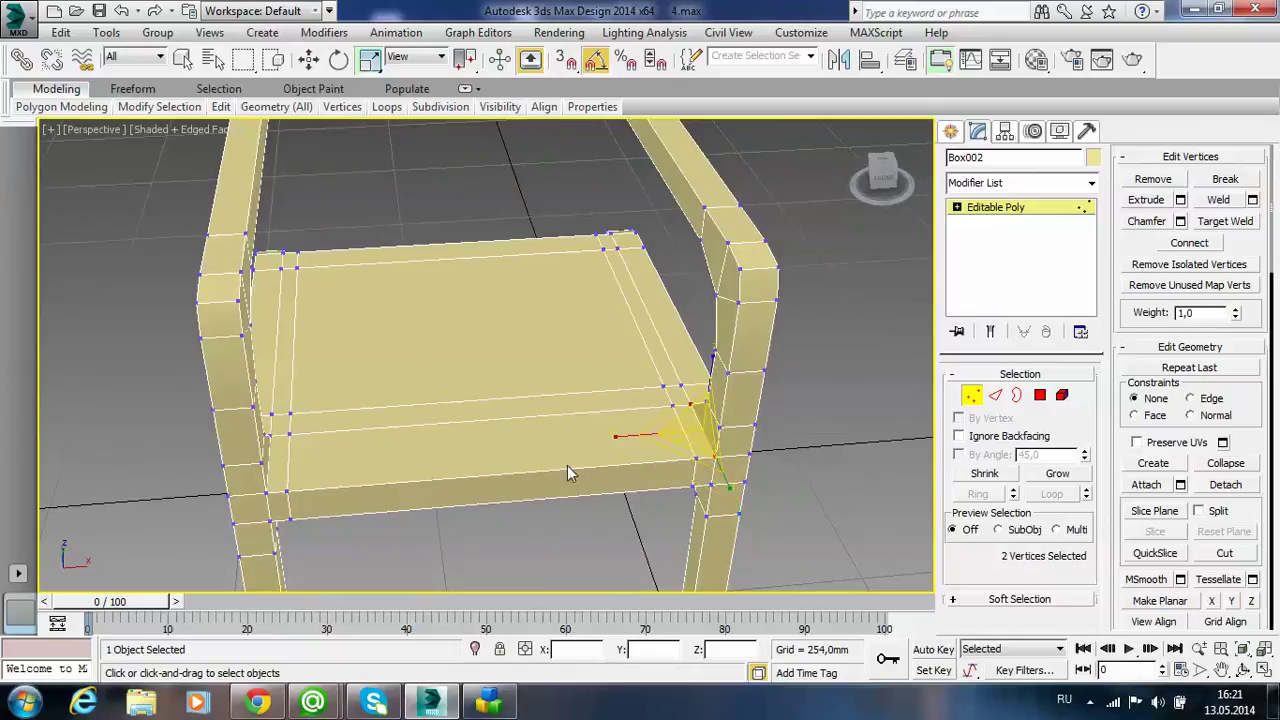
alt+middle_drag(323, 512, 300, 420)
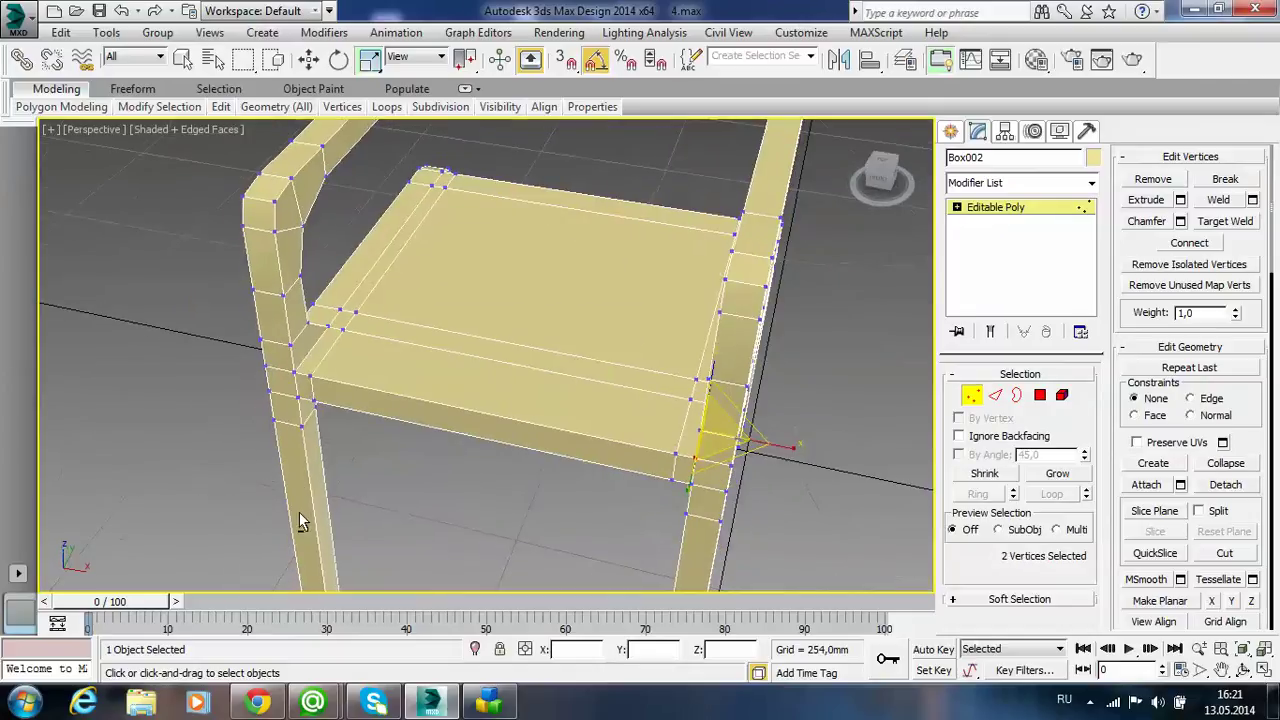
ctrl+click(294, 372)
ctrl+click(328, 327)
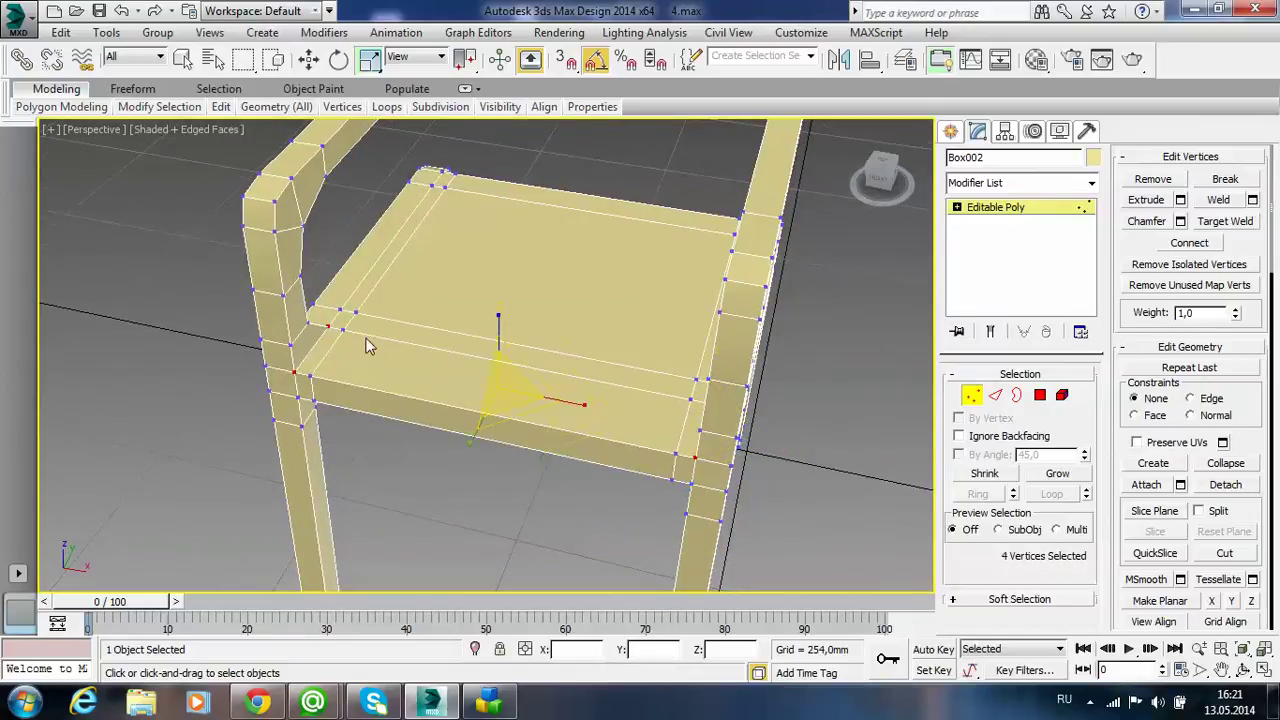
click(308, 59)
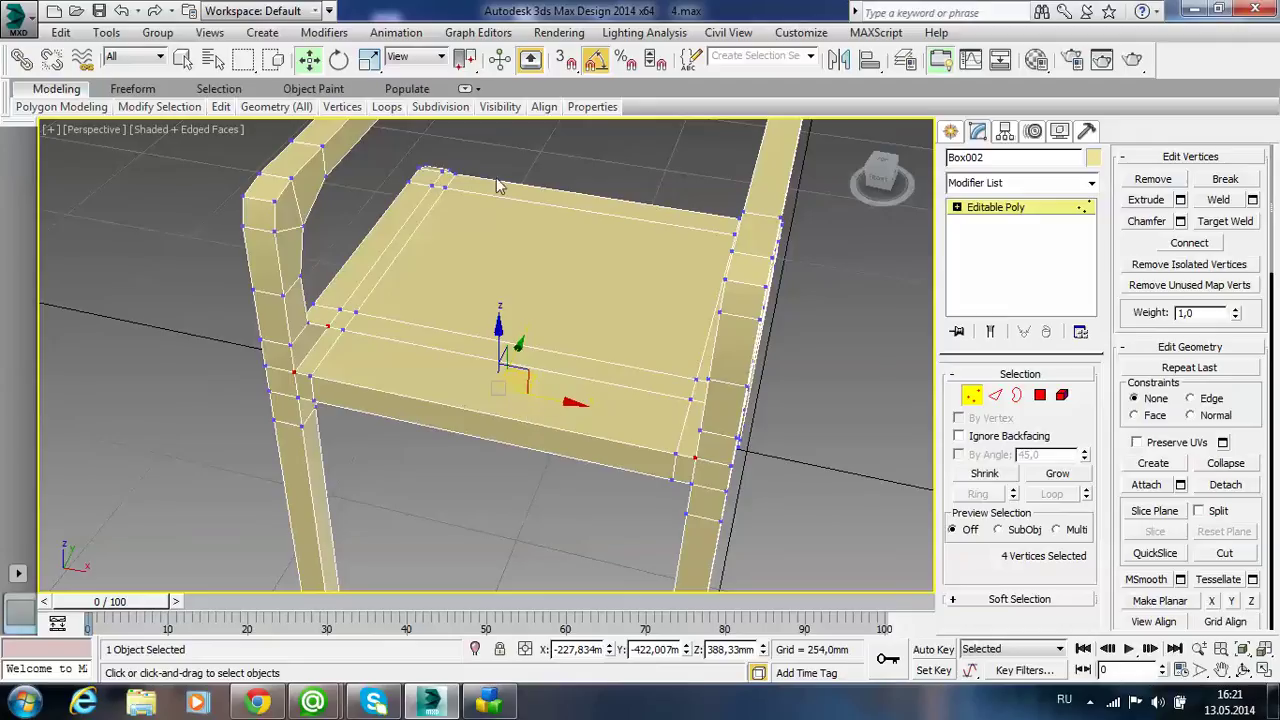
click(369, 59)
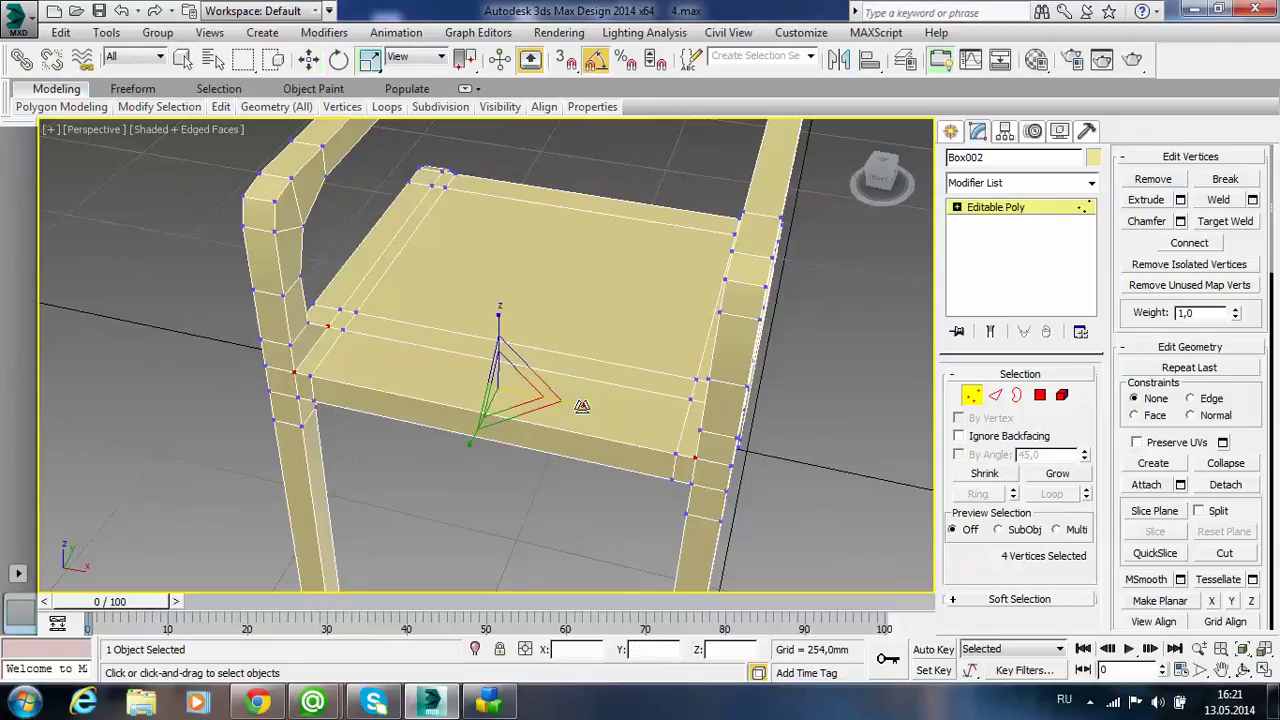
drag(581, 406, 579, 408)
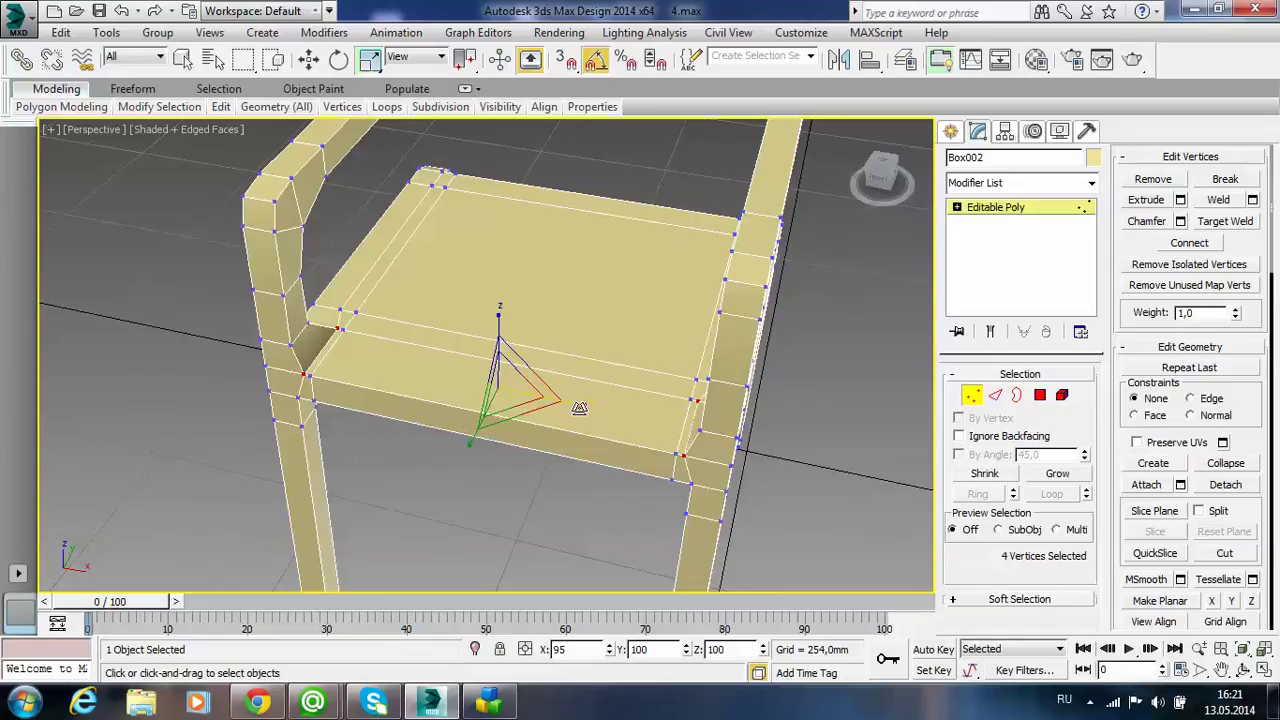
alt+middle_drag(455, 445, 470, 333)
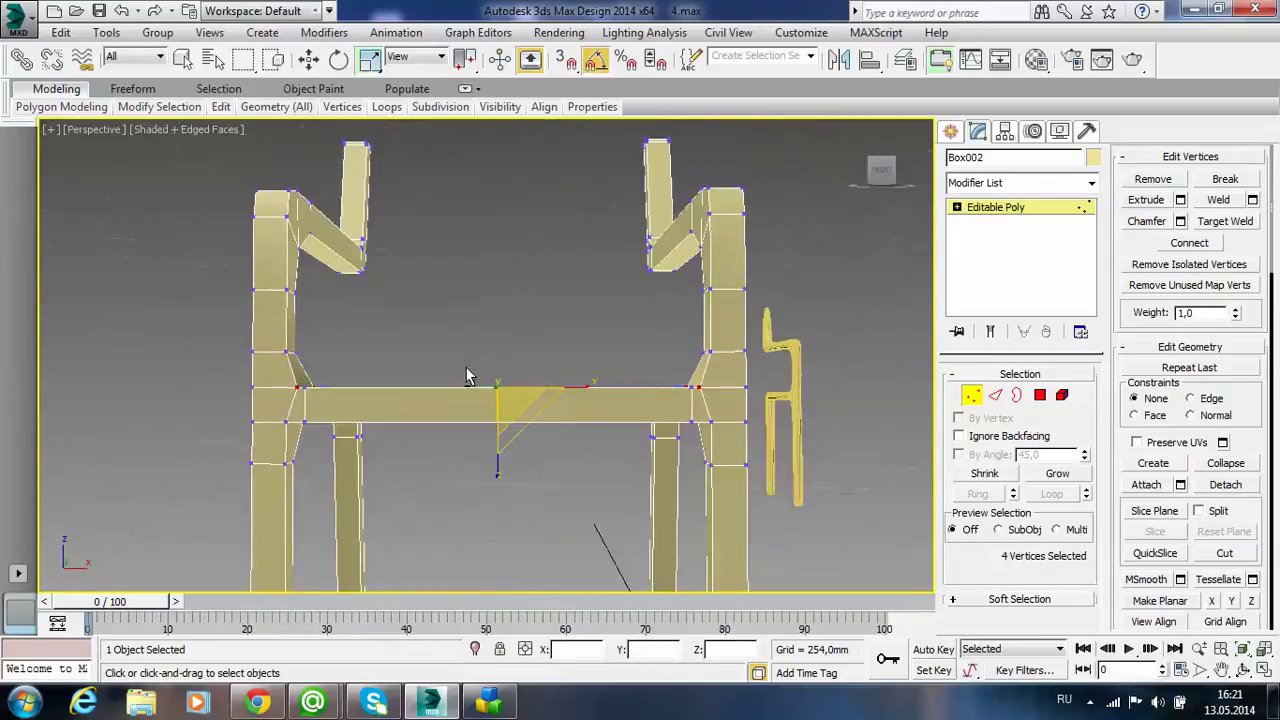
key(ctrl+z)
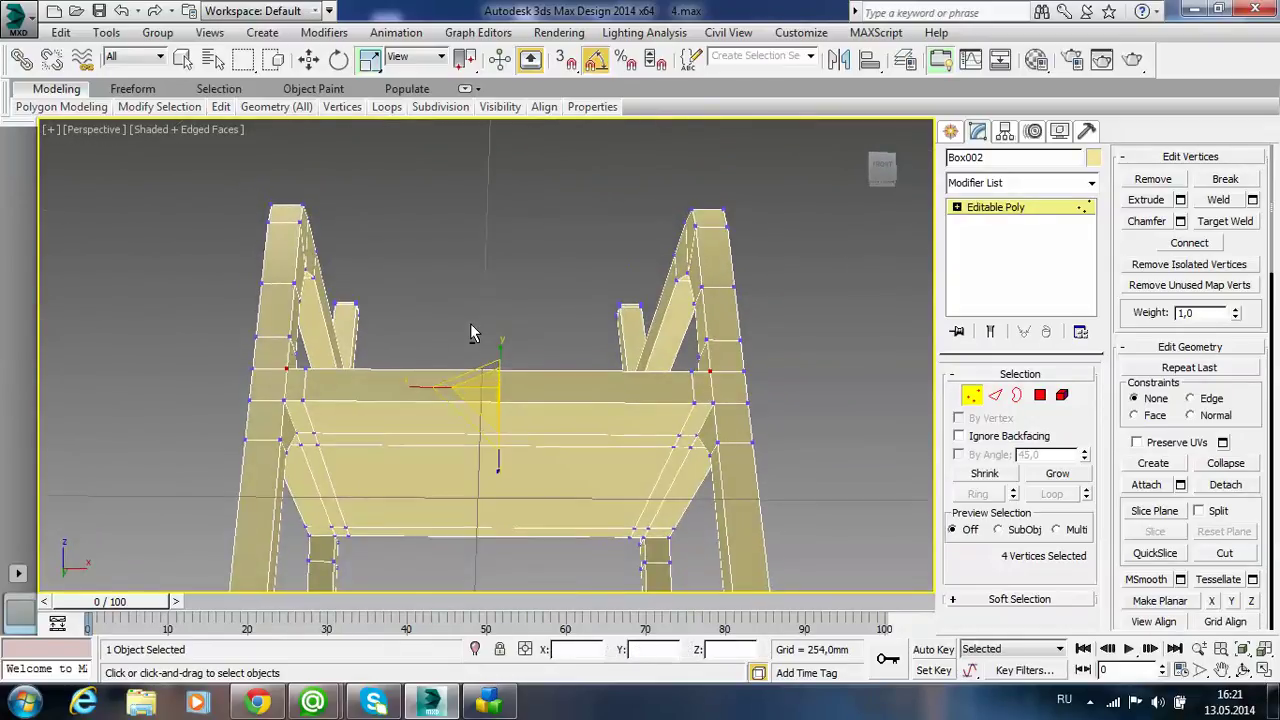
mouse_move(470, 333)
alt+middle_down()
mouse_move(480, 443)
mouse_move(586, 429)
mouse_move(587, 399)
alt+middle_up()
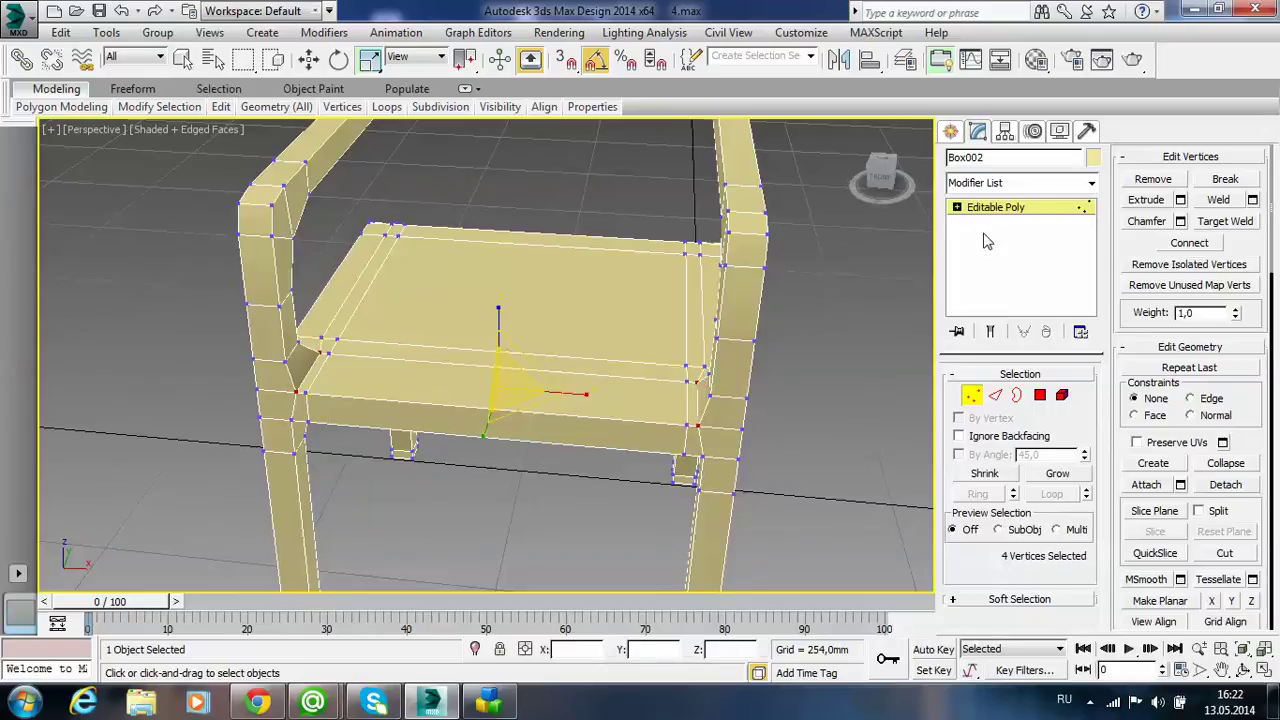
- Add a TurboSmooth modifier with 2 iterations to chair Box002, then deselect it
click(1091, 183)
drag(1093, 215, 1078, 572)
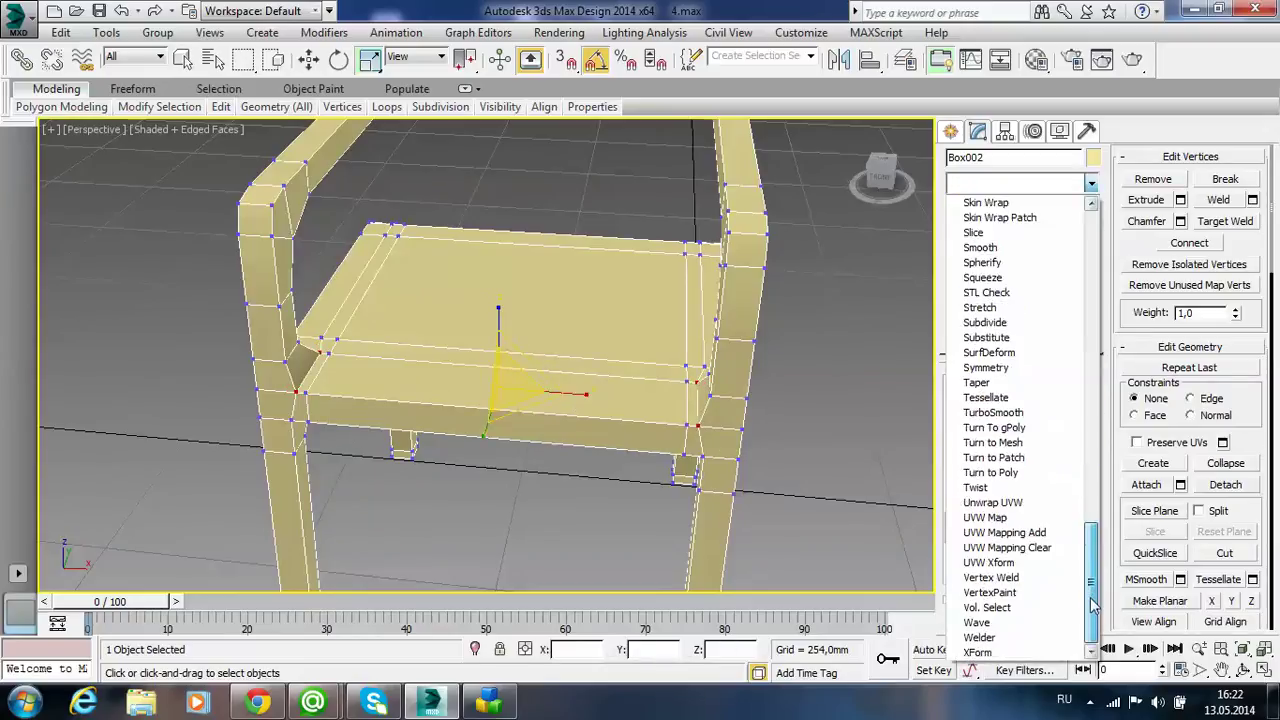
click(1024, 418)
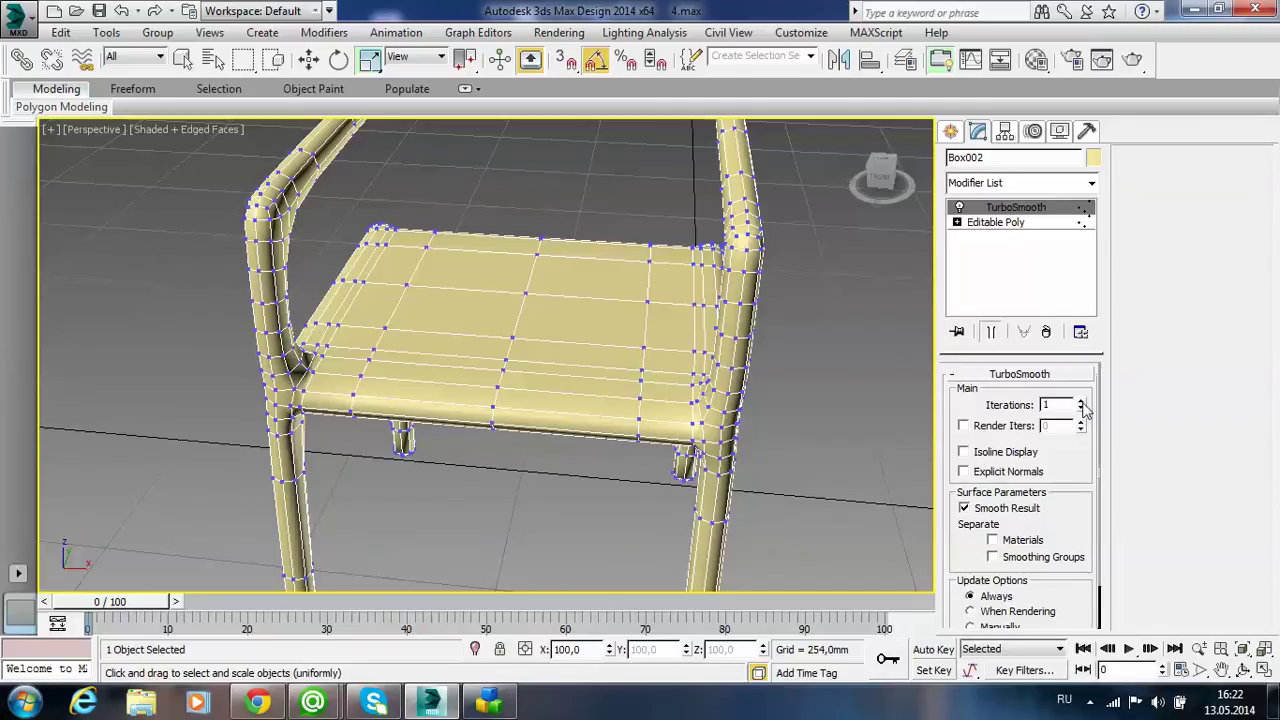
click(1081, 401)
click(814, 456)
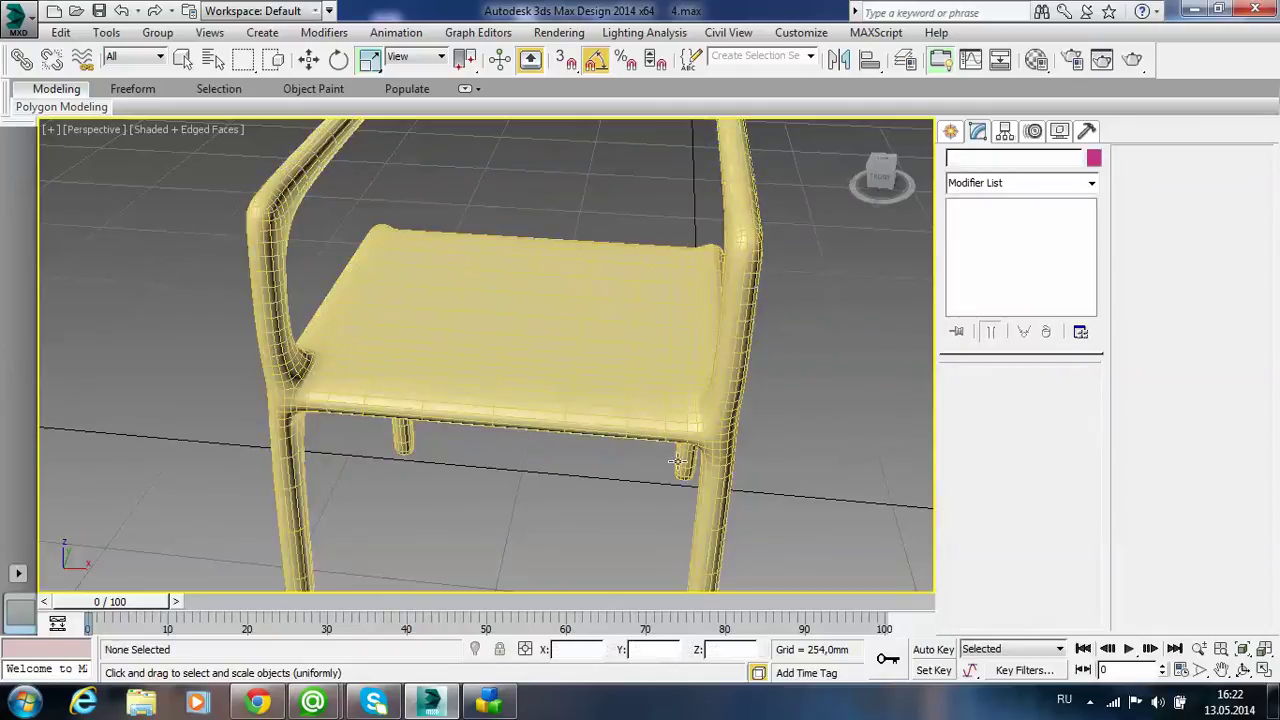
- Orbit and zoom around the smoothed chair to see it whole and from the side
mouse_move(485, 465)
alt+middle_down()
mouse_move(596, 456)
mouse_move(714, 415)
mouse_move(826, 492)
alt+middle_up()
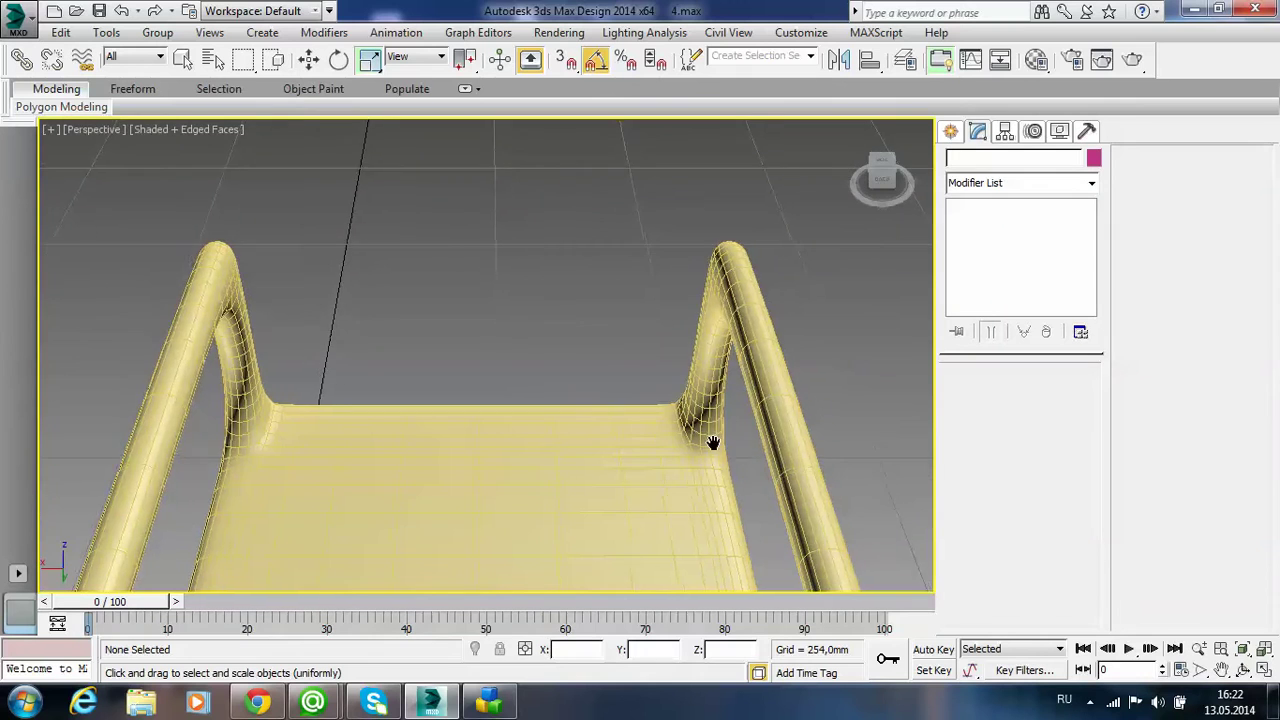
scroll(711, 443, down, 5)
mouse_move(609, 426)
alt+middle_down()
mouse_move(886, 371)
mouse_move(943, 306)
mouse_move(1109, 394)
mouse_move(1133, 421)
mouse_move(917, 428)
alt+middle_up()
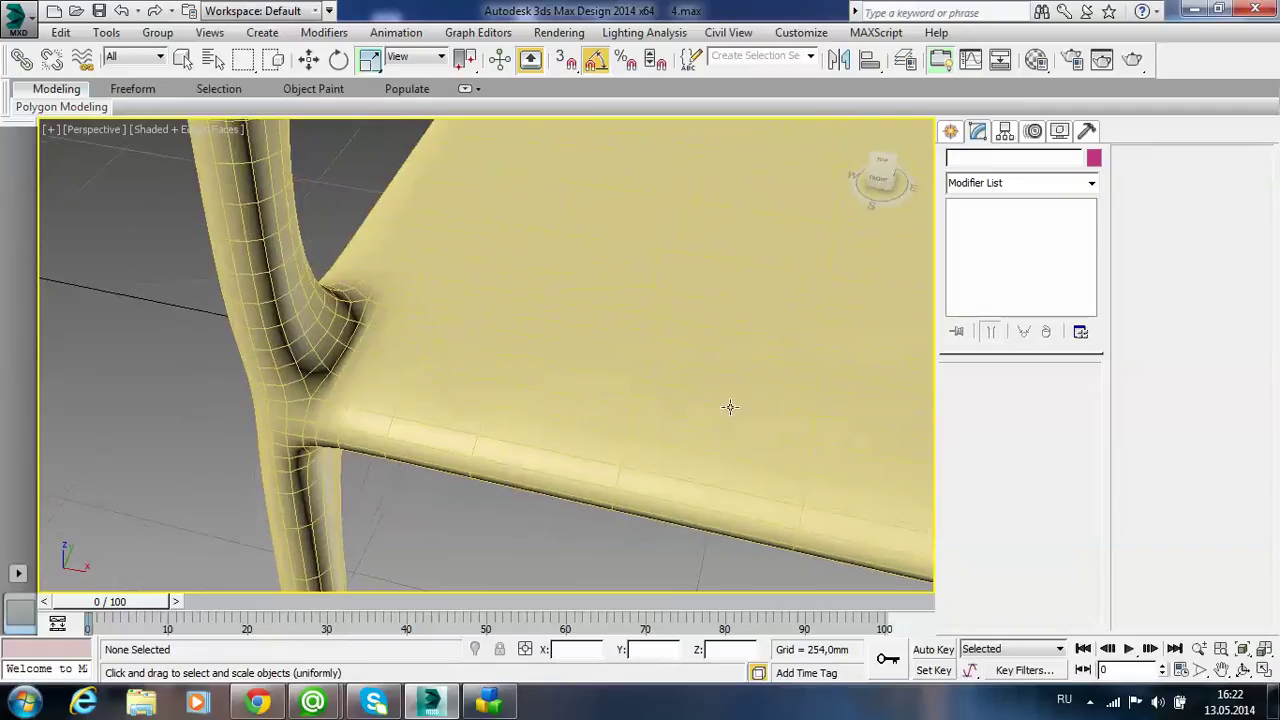
scroll(543, 451, up, 2)
scroll(549, 451, up, 5)
scroll(560, 451, up, 3)
alt+middle_drag(562, 451, 652, 412)
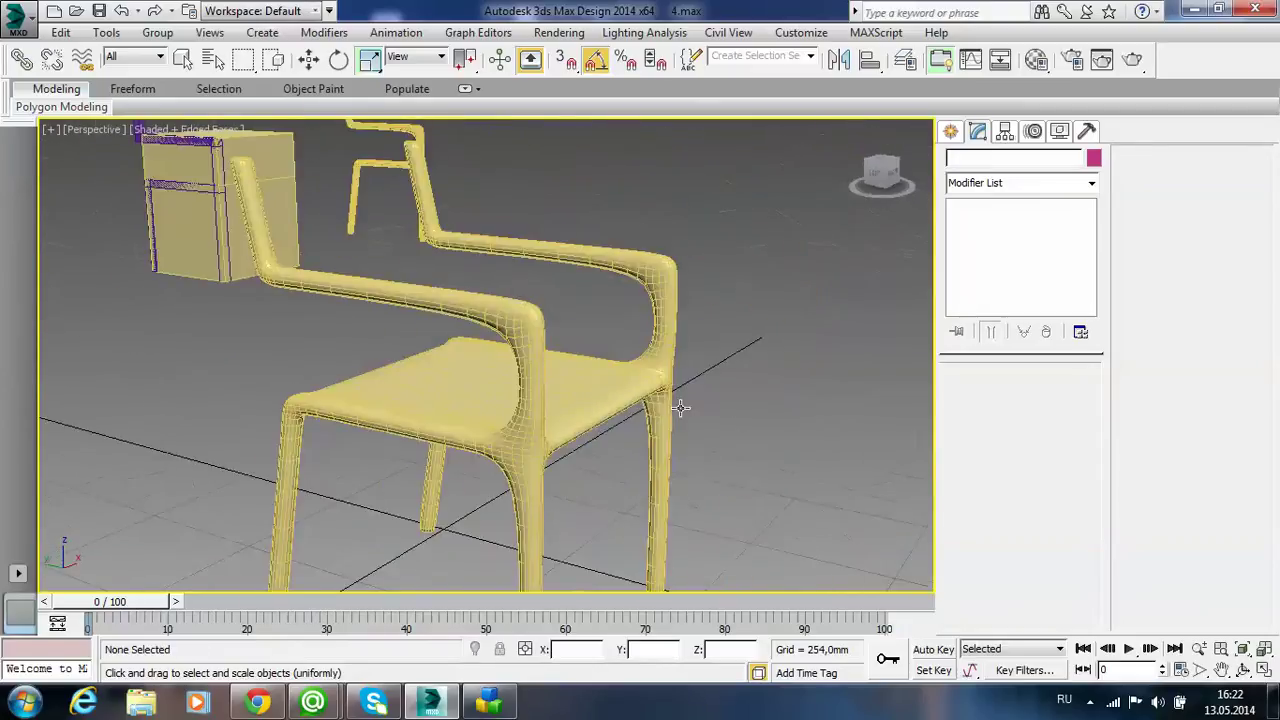
scroll(652, 412, down, 2)
scroll(652, 412, down, 3)
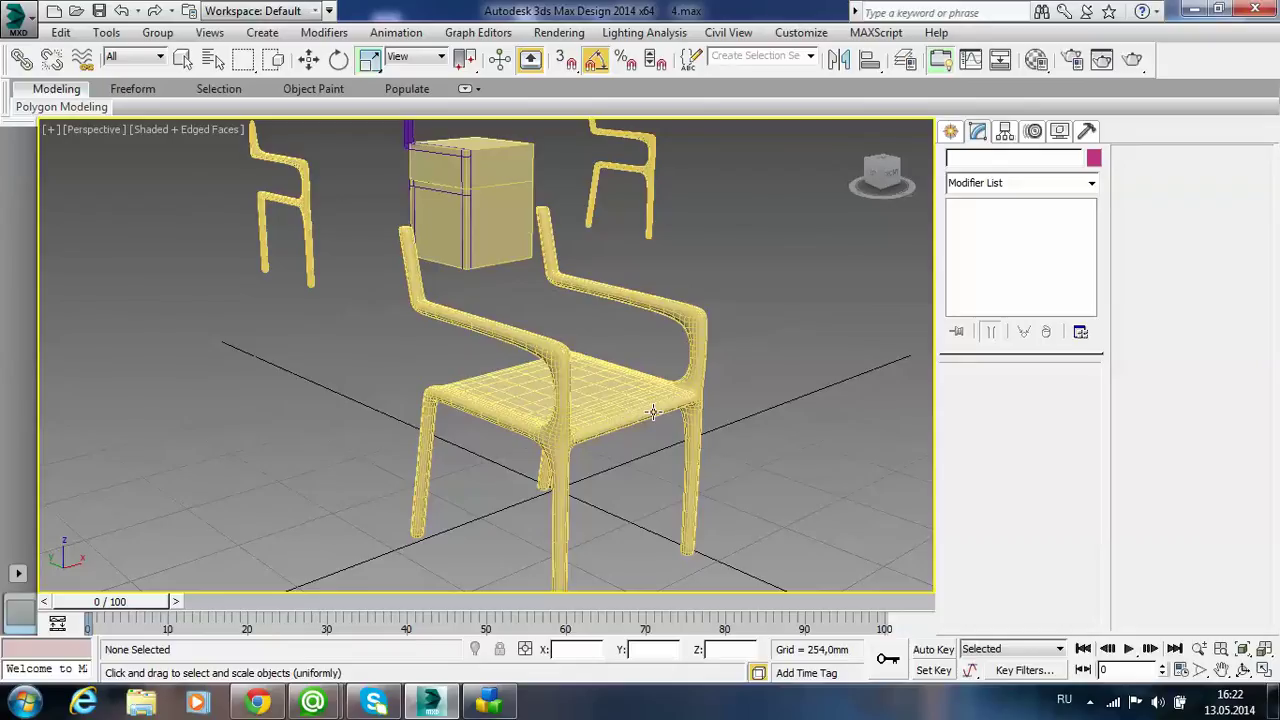
alt+middle_drag(647, 412, 531, 428)
- Turn off TurboSmooth on the chair and drop to its Editable Poly mesh
click(616, 428)
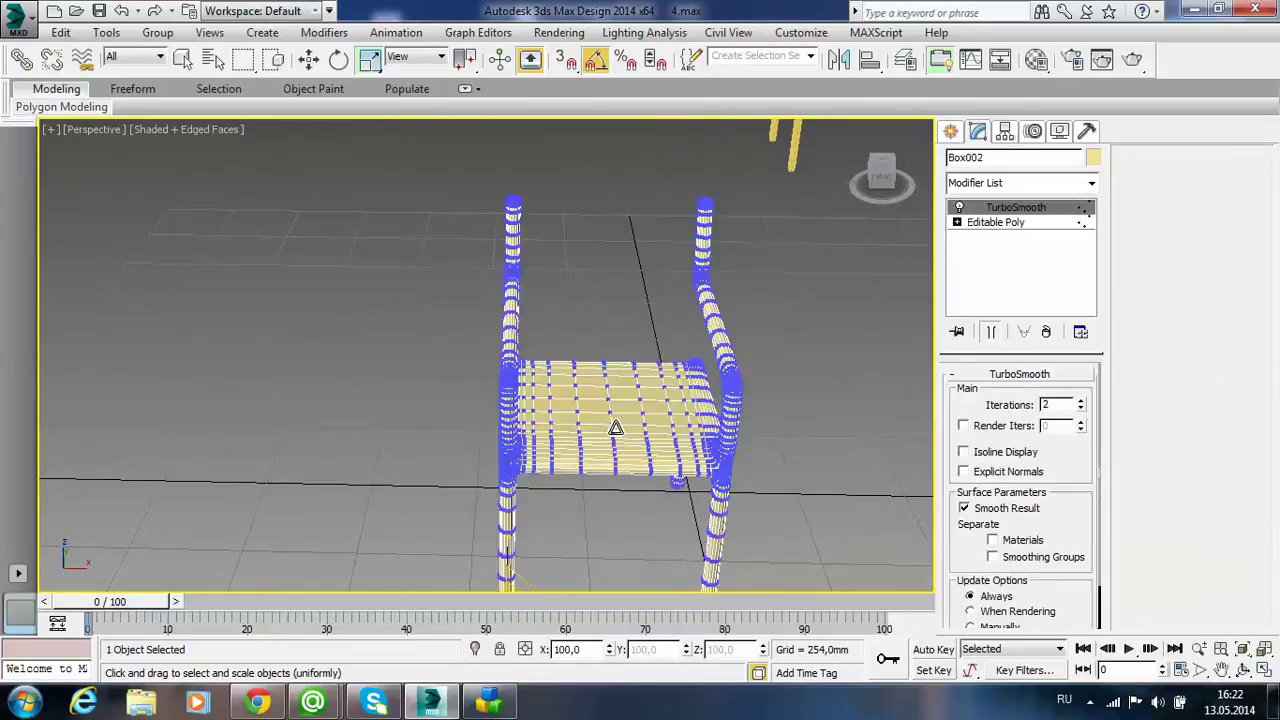
click(960, 207)
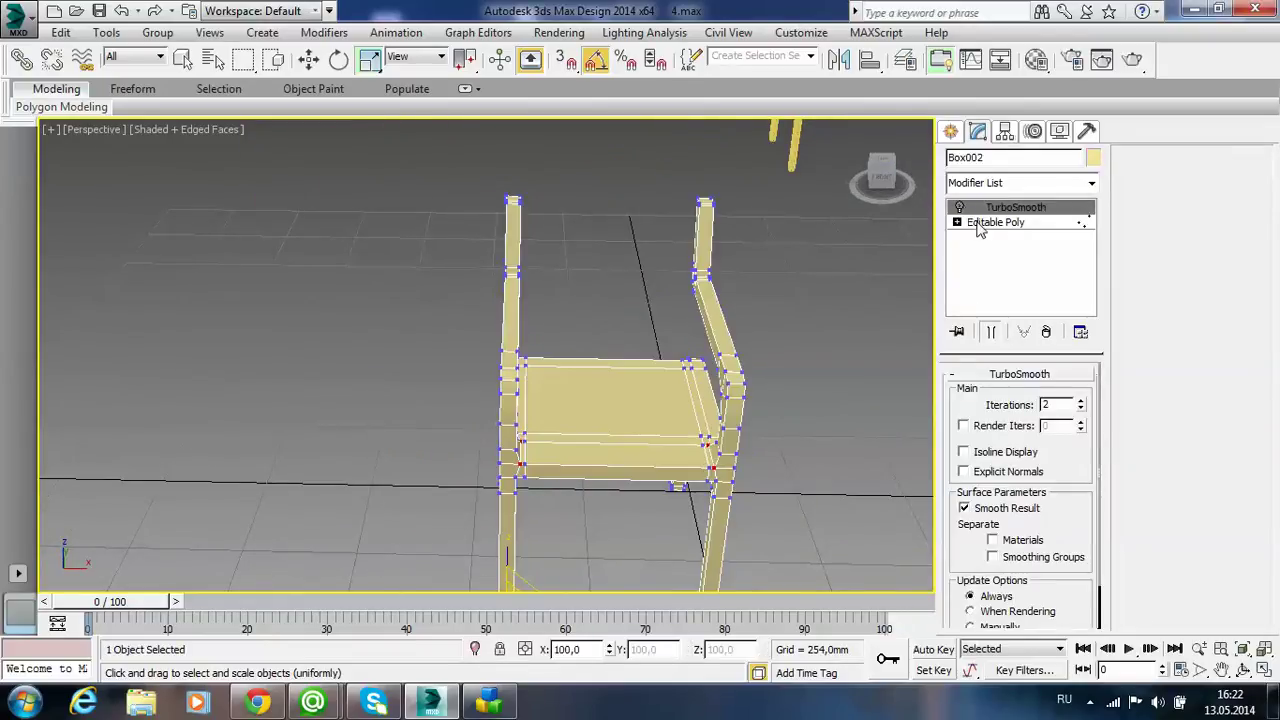
click(980, 222)
mouse_move(708, 386)
alt+middle_down()
mouse_move(646, 344)
mouse_move(520, 428)
alt+middle_up()
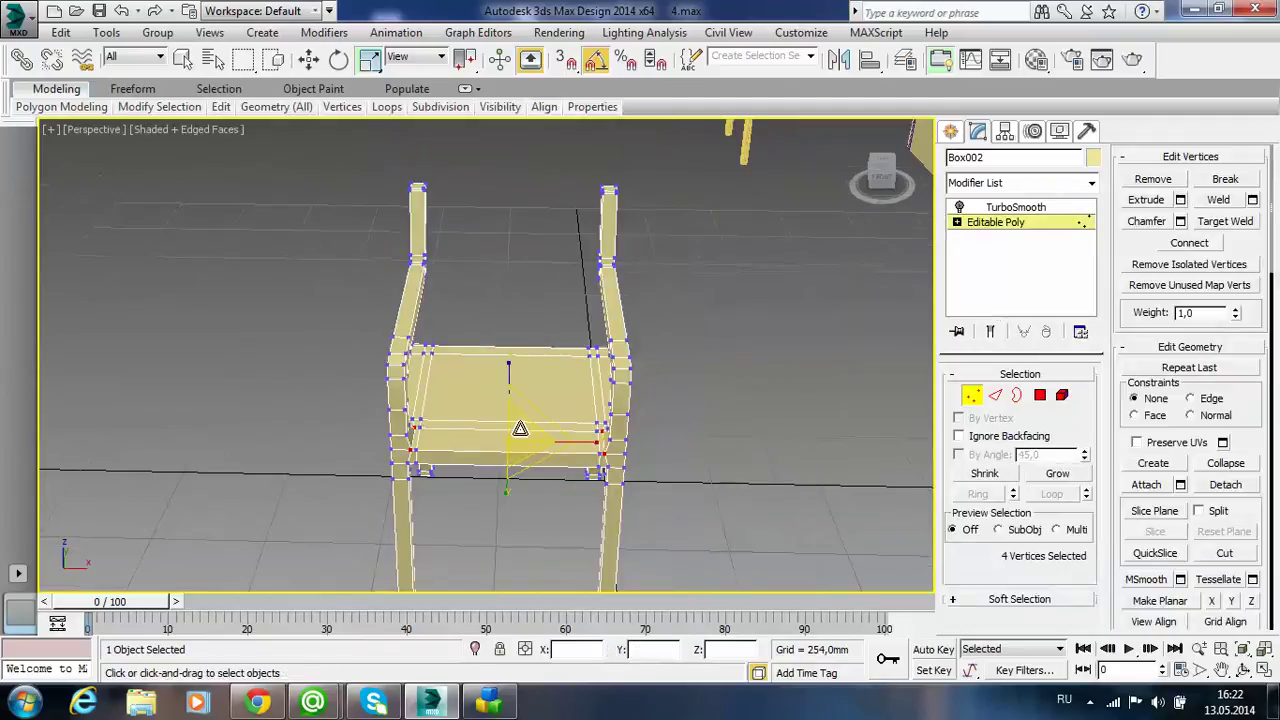
scroll(520, 428, up, 5)
key(ctrl+d)
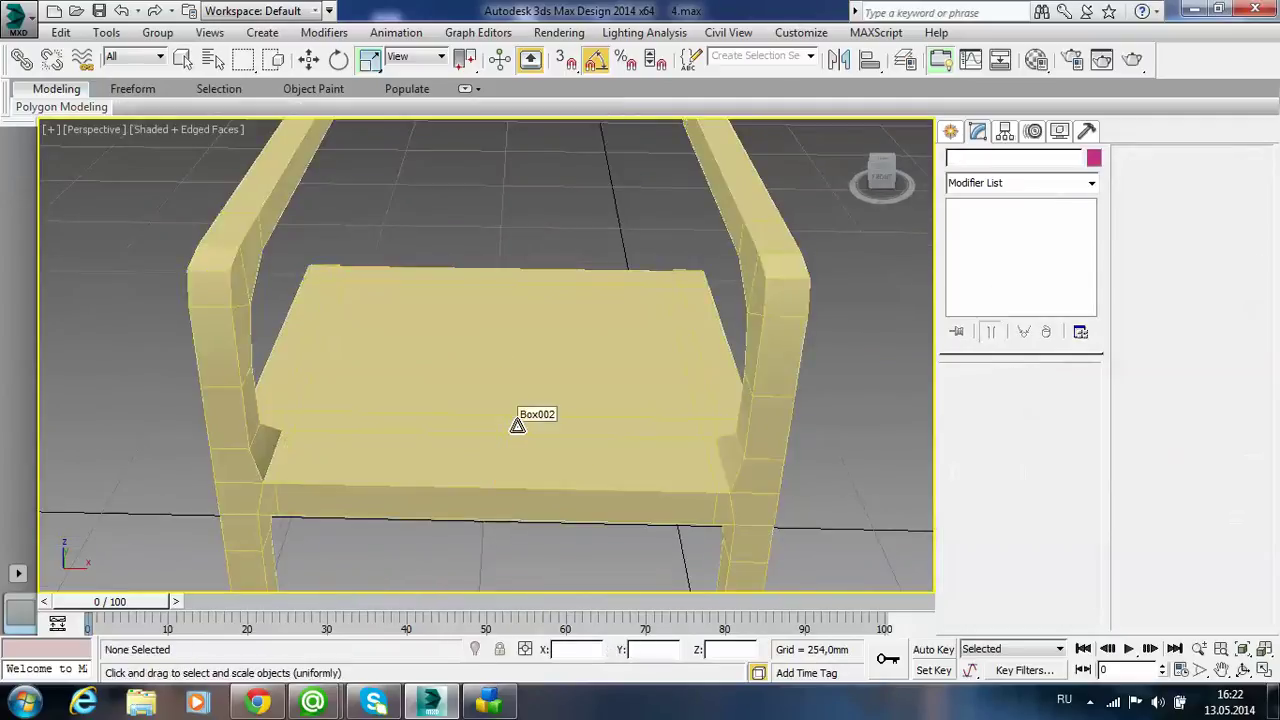
click(517, 426)
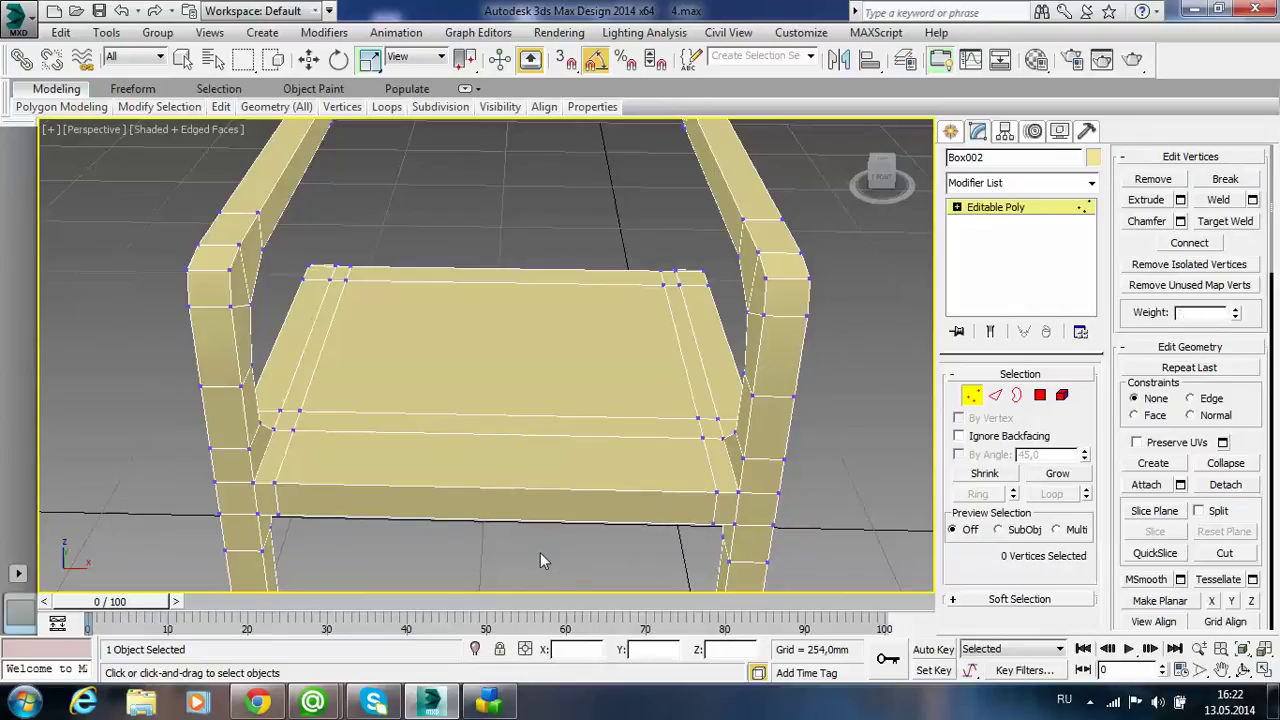
- Loop-select the seat's side vertex loop and scale it outward along X
click(740, 465)
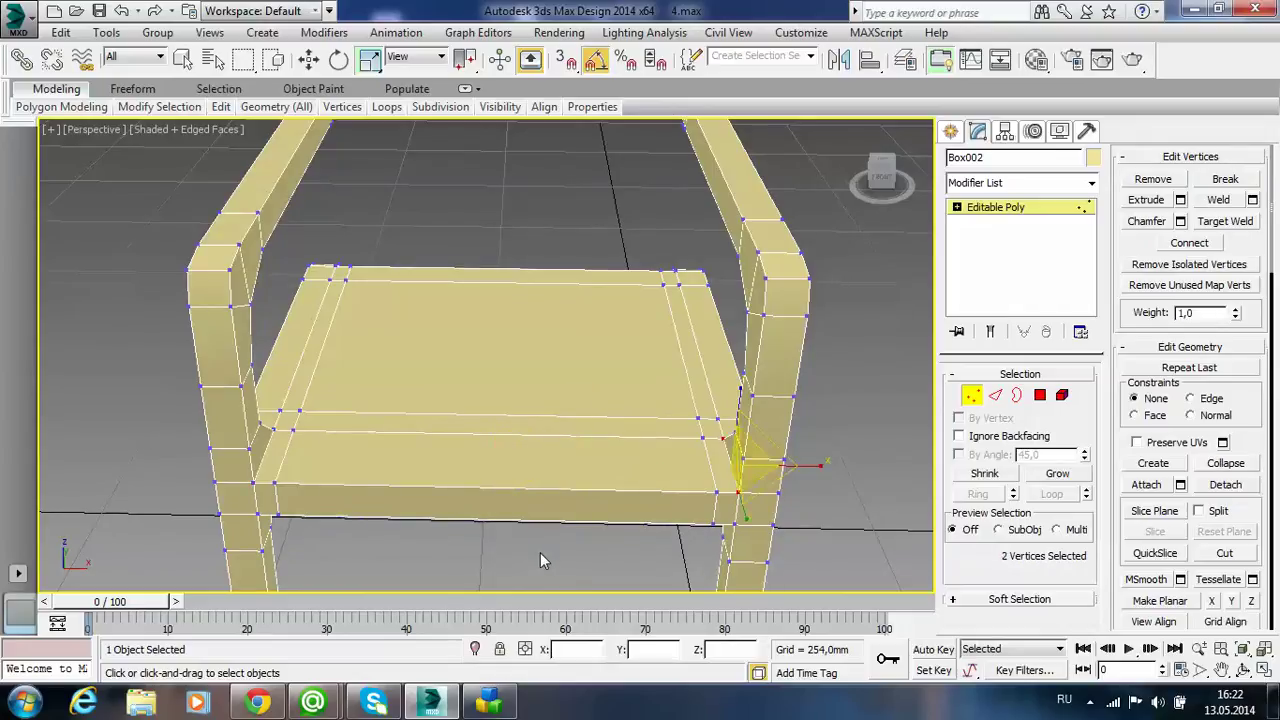
key(alt+l)
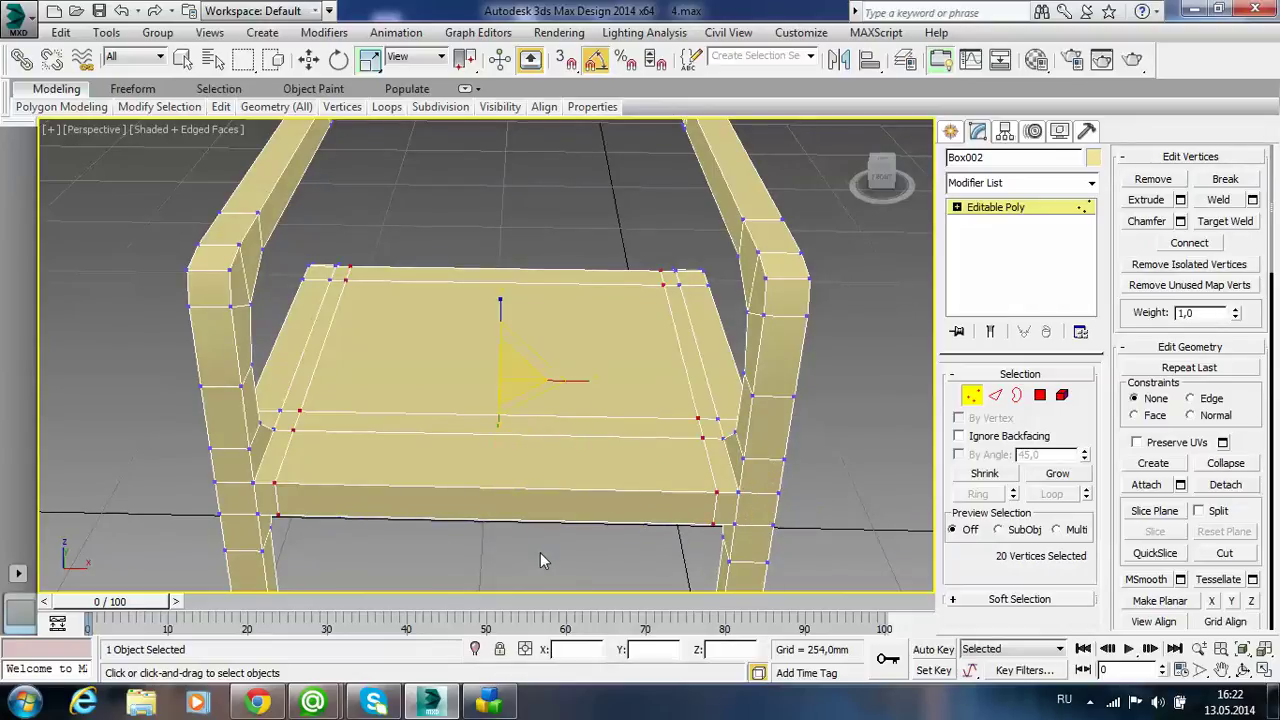
middle_drag(587, 396, 578, 417)
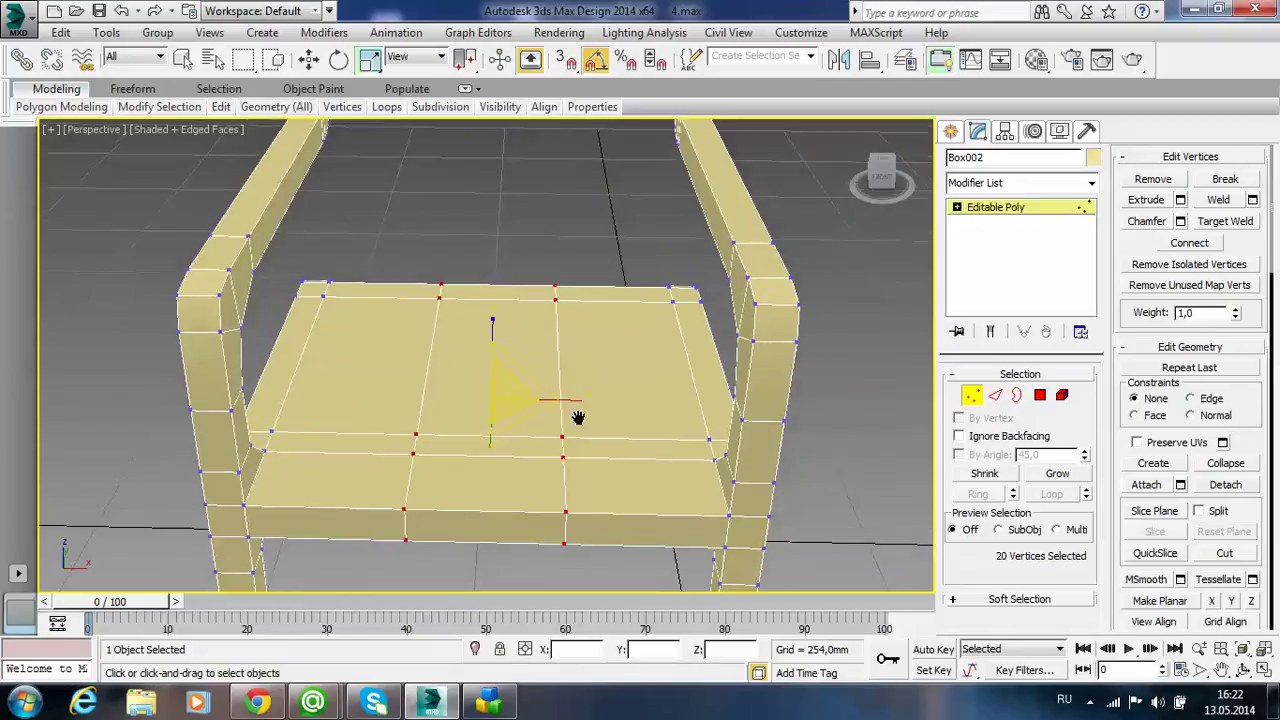
drag(580, 402, 669, 408)
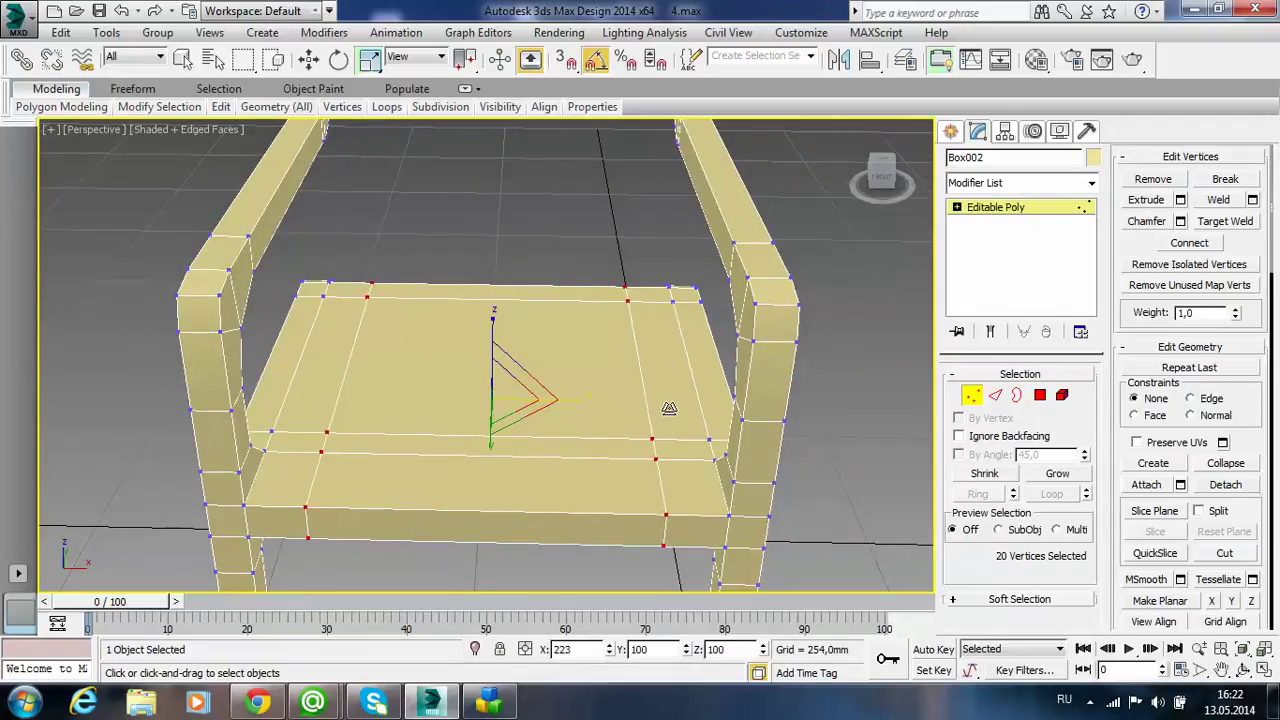
drag(669, 408, 674, 408)
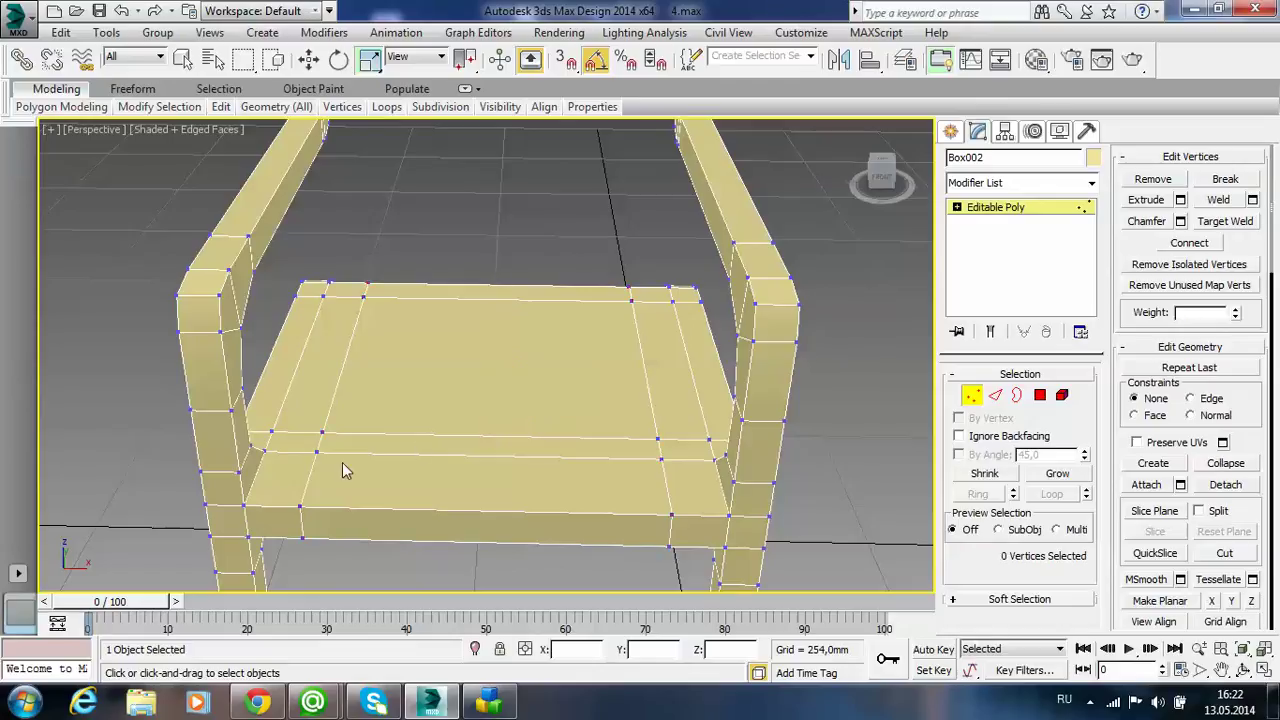
- Select the seat's front-left, front-right and underside corner vertices
click(265, 451)
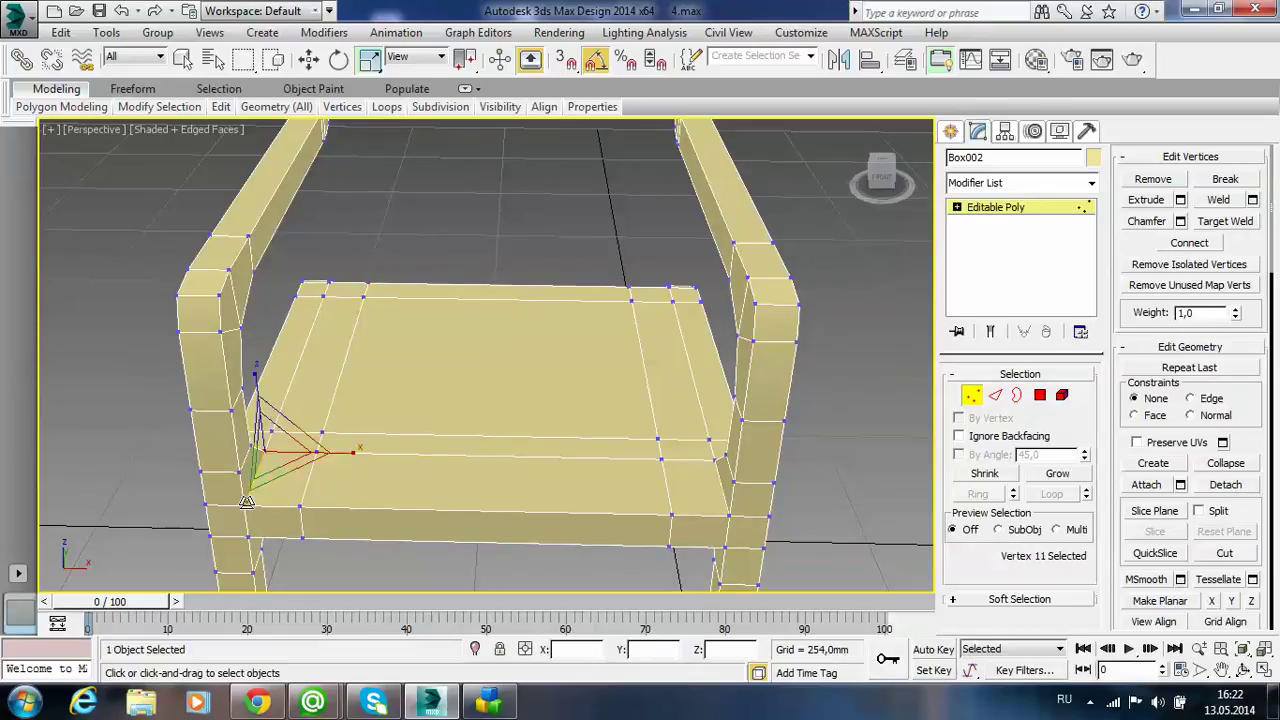
ctrl+click(244, 504)
ctrl+click(714, 460)
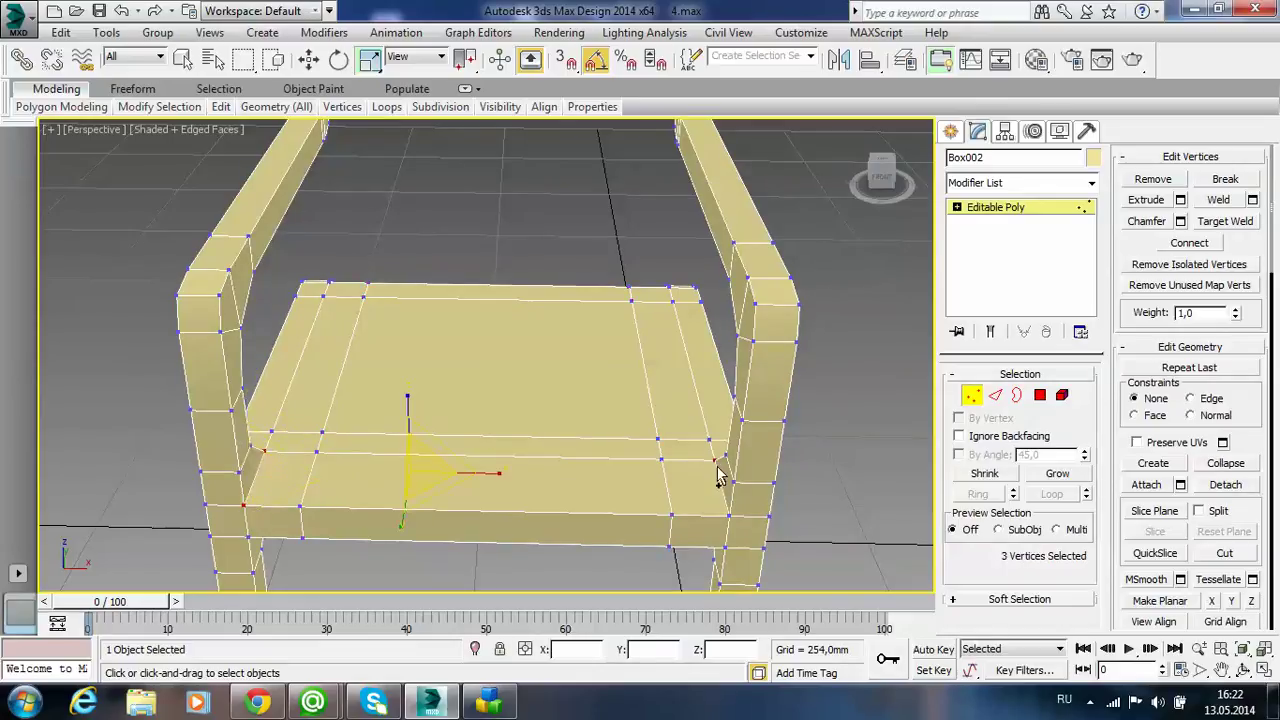
ctrl+click(728, 516)
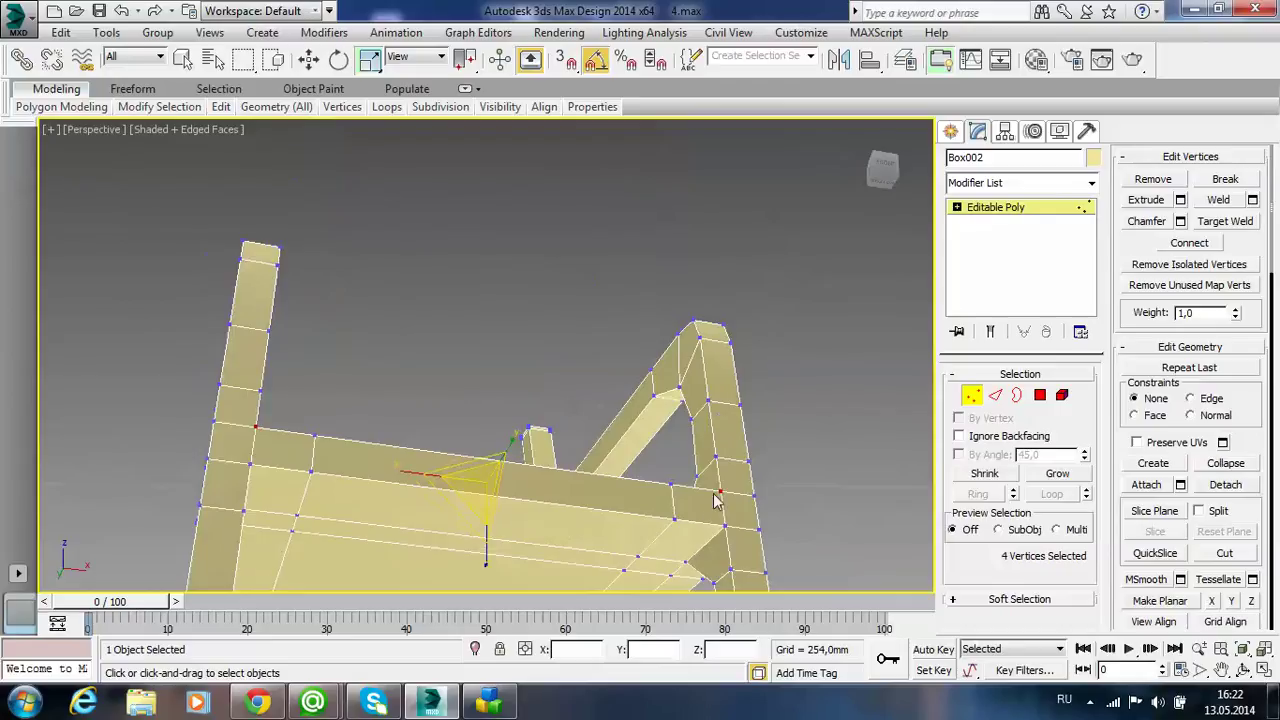
alt+middle_drag(685, 537, 693, 496)
scroll(697, 419, up, 4)
ctrl+click(672, 385)
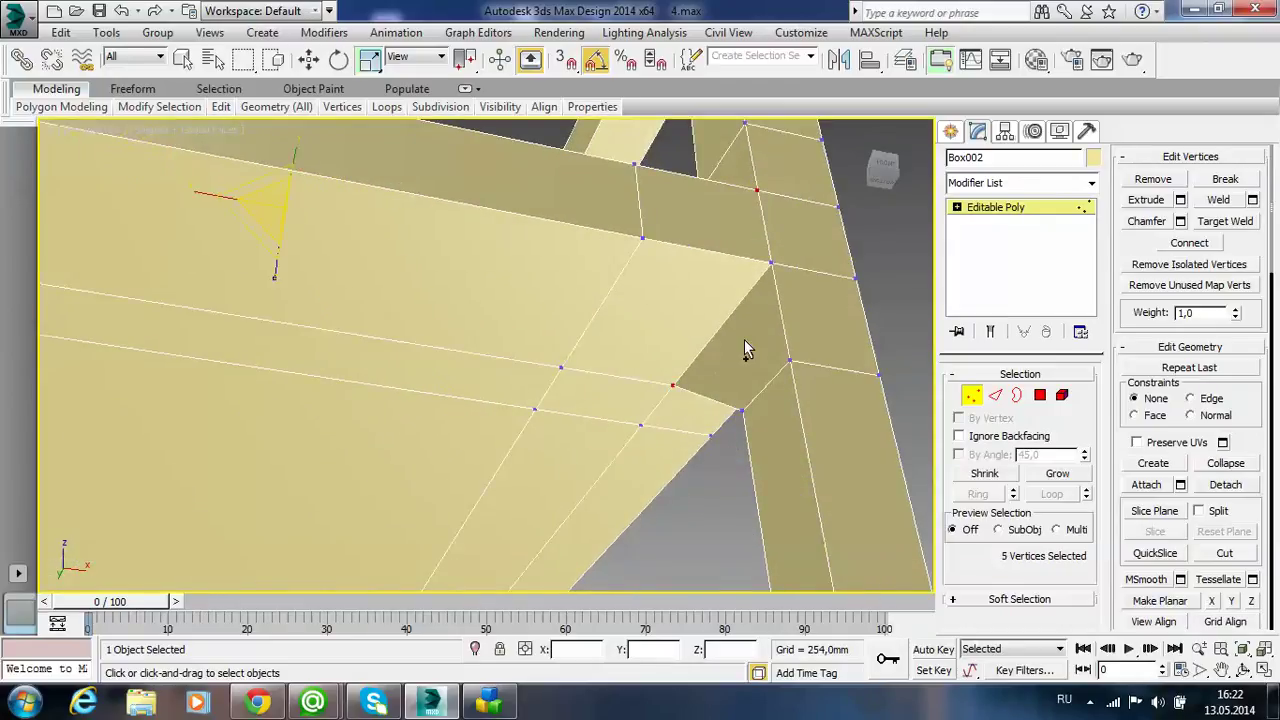
ctrl+click(770, 263)
- Add two more underside vertices and scale all eight corner vertices inward to 89%
scroll(743, 346, down, 2)
scroll(707, 370, down, 2)
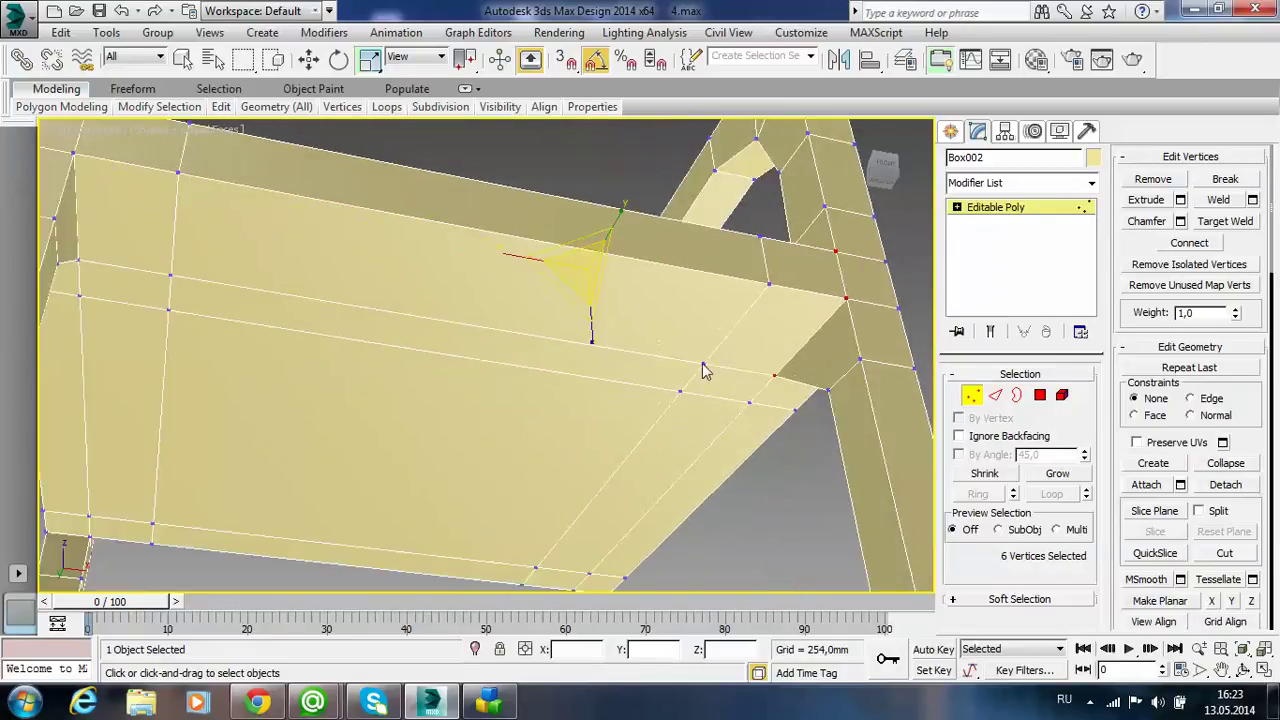
mouse_move(707, 370)
alt+middle_down()
mouse_move(300, 394)
mouse_move(305, 448)
mouse_move(277, 443)
mouse_move(526, 435)
alt+middle_up()
ctrl+click(251, 438)
ctrl+click(199, 397)
drag(488, 376, 488, 375)
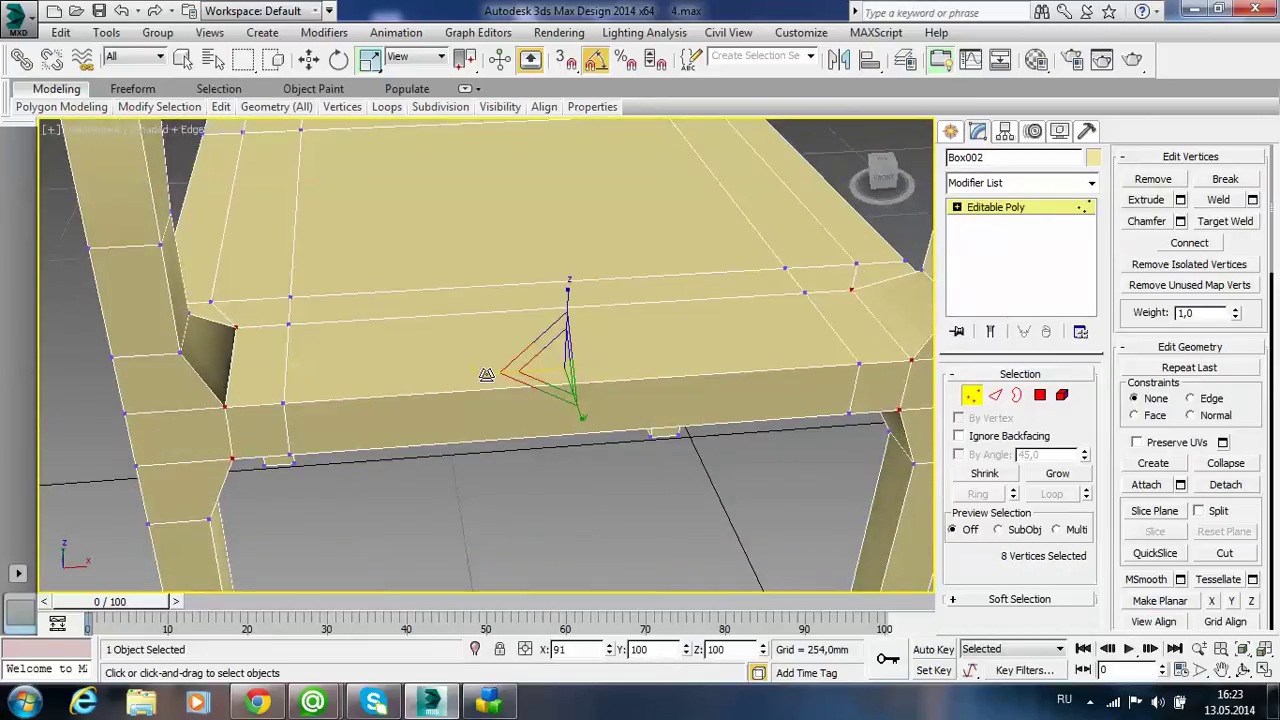
mouse_move(488, 376)
alt+middle_down()
mouse_move(354, 457)
mouse_move(305, 463)
mouse_move(286, 394)
mouse_move(378, 258)
mouse_move(433, 290)
mouse_move(529, 412)
mouse_move(540, 487)
alt+middle_up()
click(549, 403)
alt+middle_drag(549, 403, 546, 428)
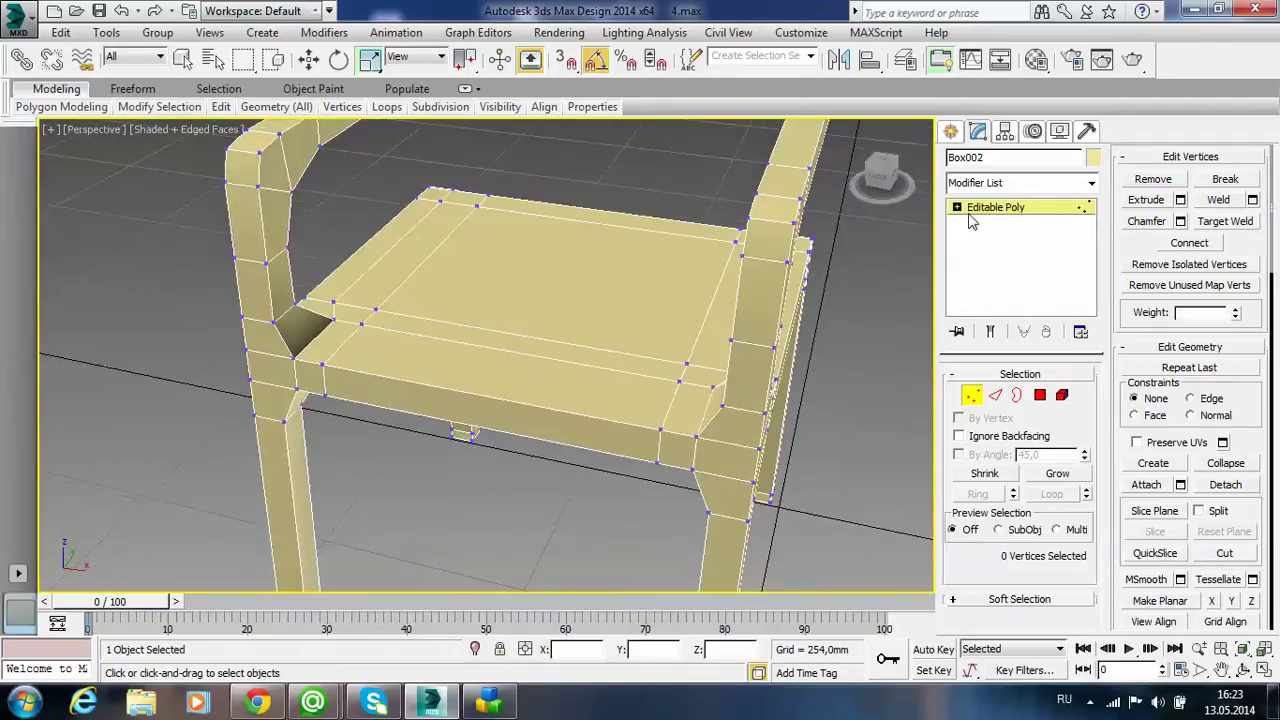
- Apply TurboSmooth from the Modifier List to the reshaped chair
click(1091, 182)
drag(1092, 250, 1095, 620)
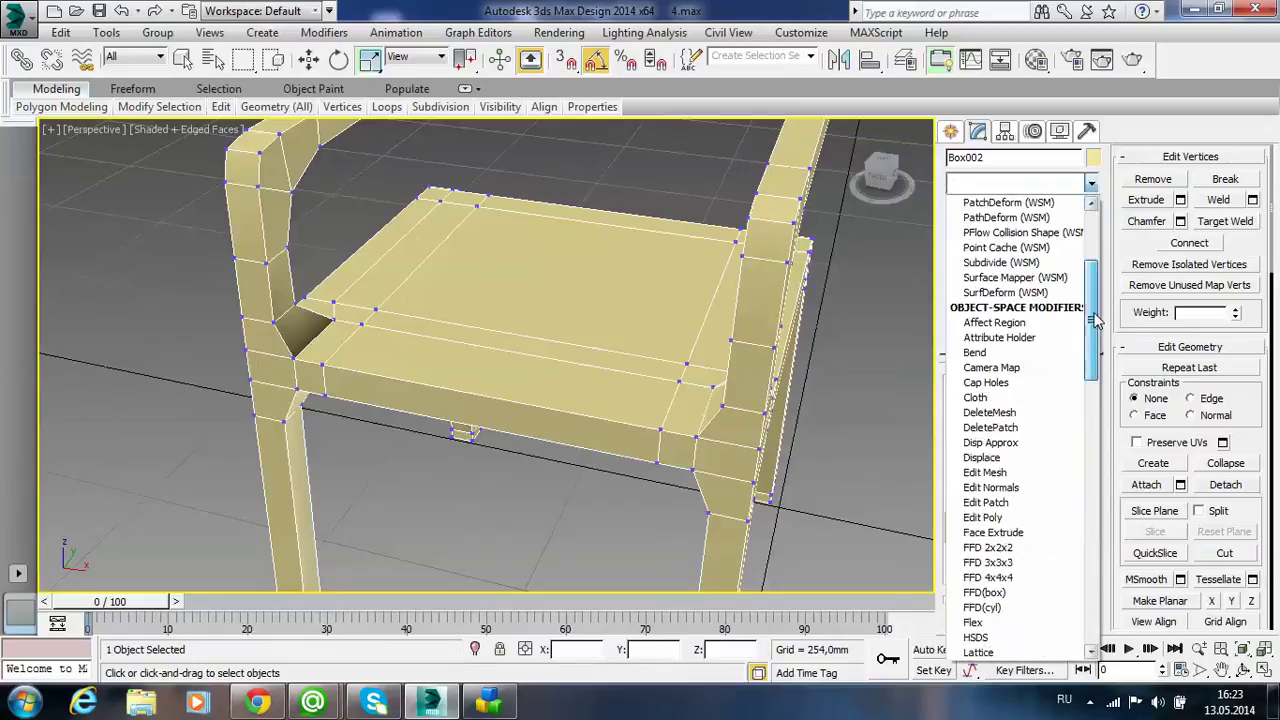
click(995, 412)
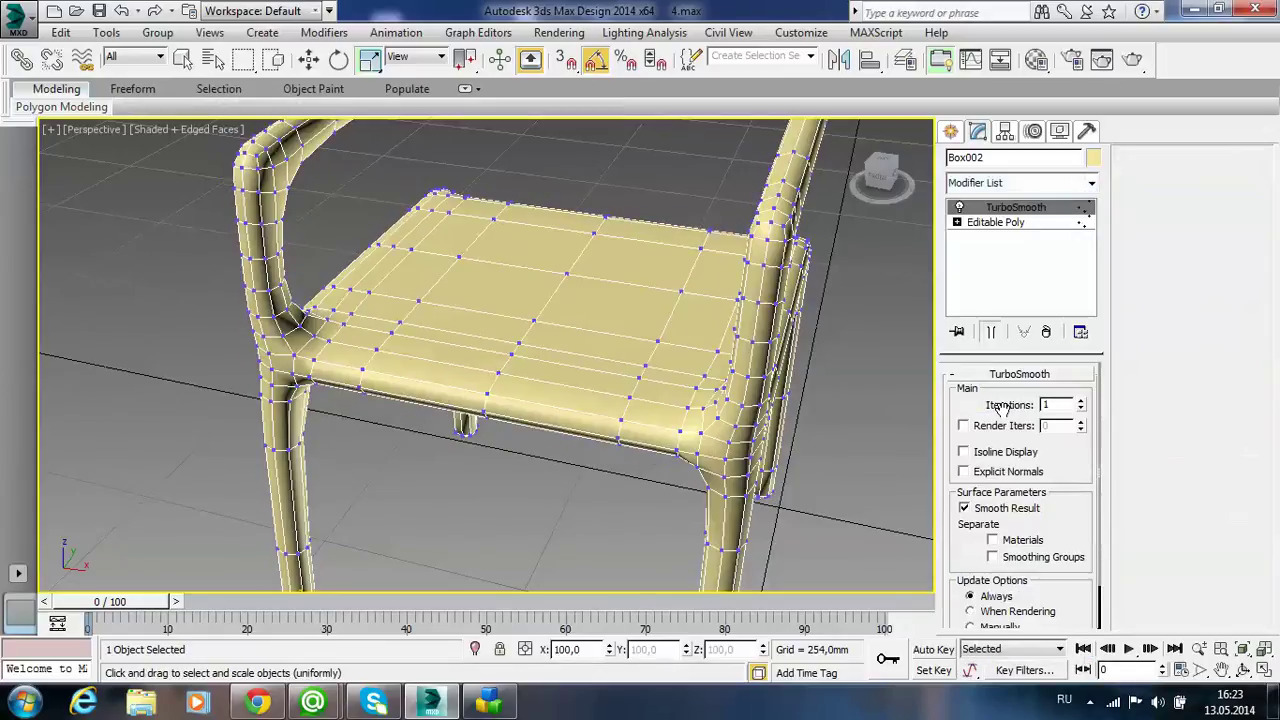
- Raise TurboSmooth iterations for a denser mesh, then bring up the Chrome reference photo
mouse_move(460, 420)
alt+middle_down()
mouse_move(483, 356)
mouse_move(512, 369)
alt+middle_up()
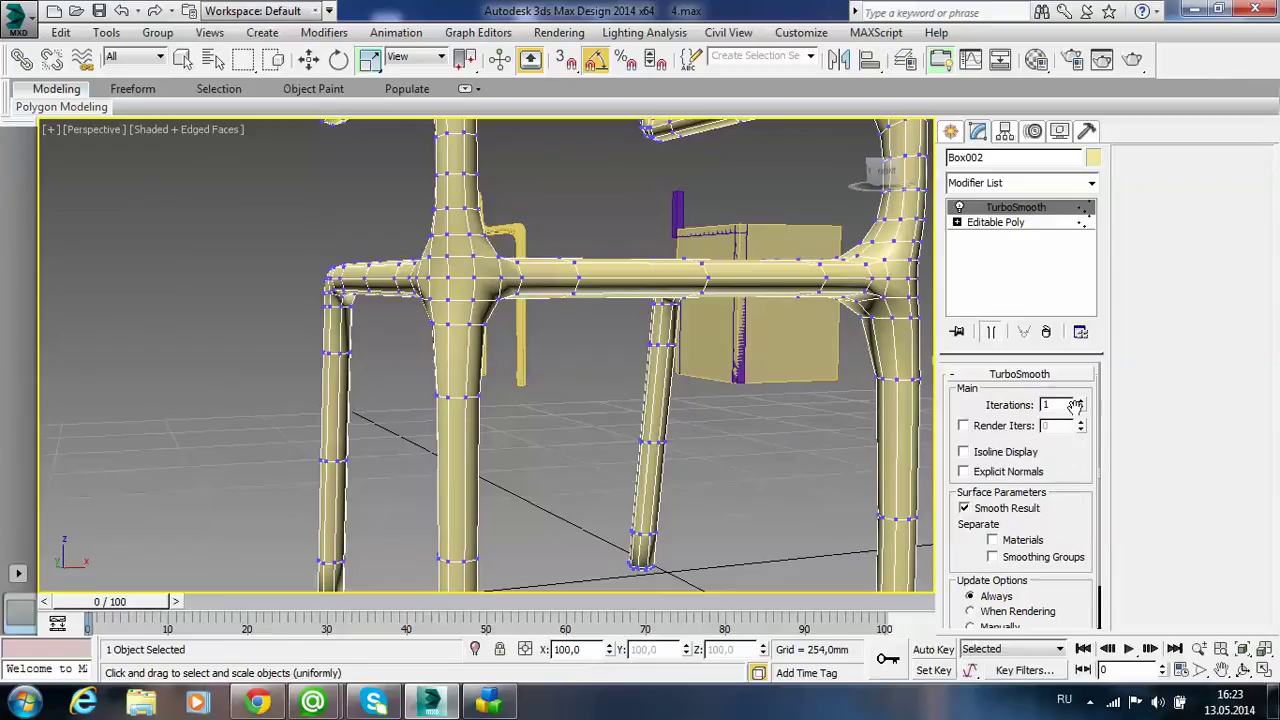
click(819, 421)
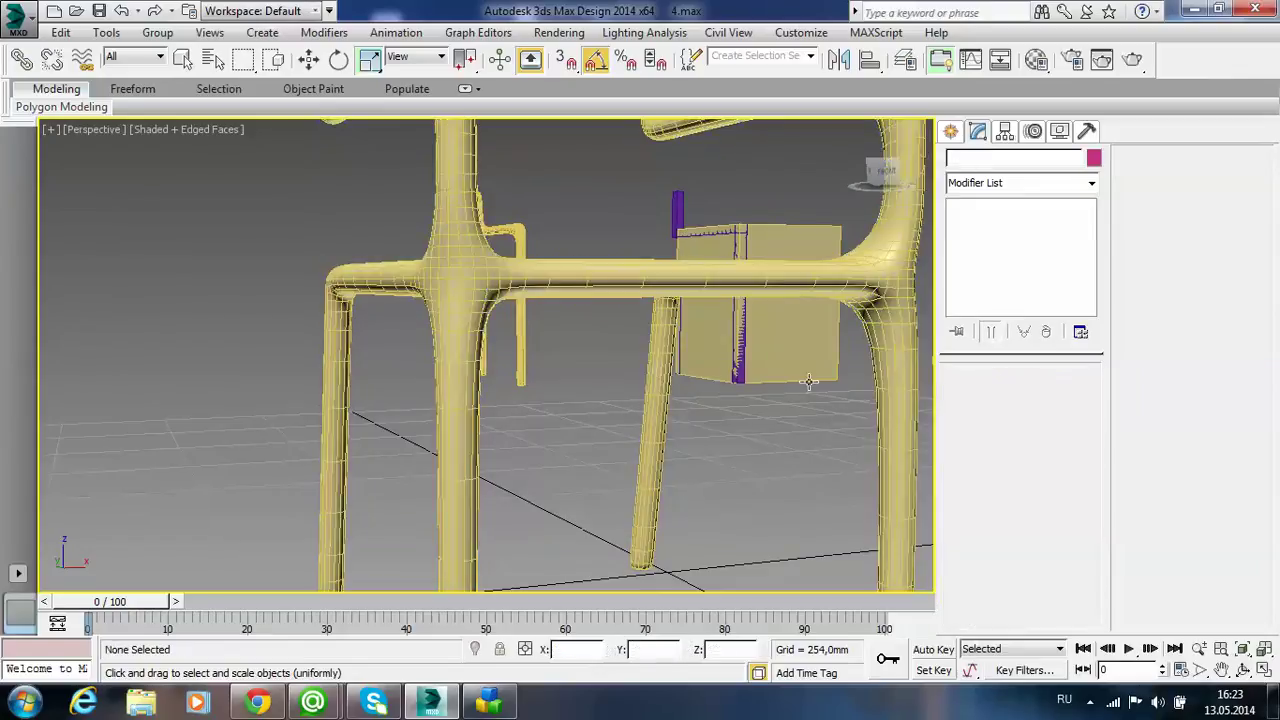
mouse_move(790, 401)
alt+middle_down()
mouse_move(763, 449)
mouse_move(700, 449)
mouse_move(677, 431)
mouse_move(684, 444)
mouse_move(577, 429)
mouse_move(577, 349)
mouse_move(529, 377)
mouse_move(663, 310)
mouse_move(783, 389)
mouse_move(857, 357)
mouse_move(885, 421)
mouse_move(651, 420)
mouse_move(634, 431)
alt+middle_up()
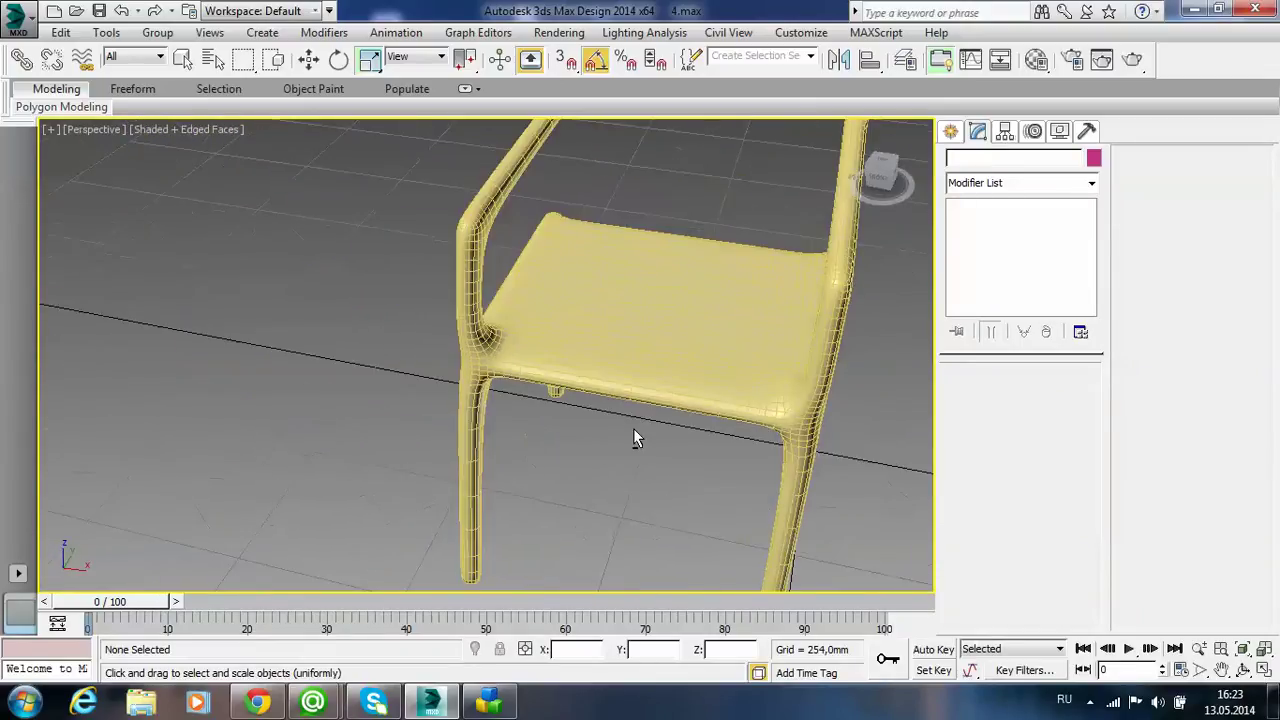
mouse_move(257, 702)
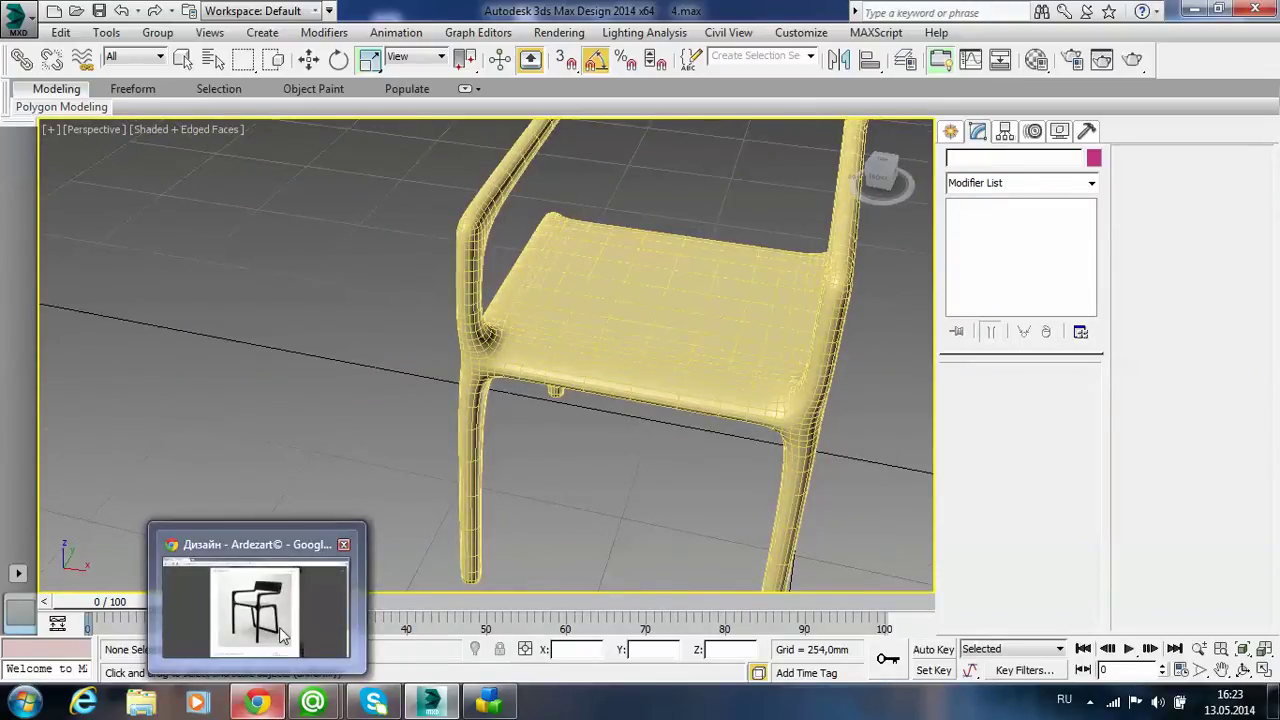
click(282, 636)
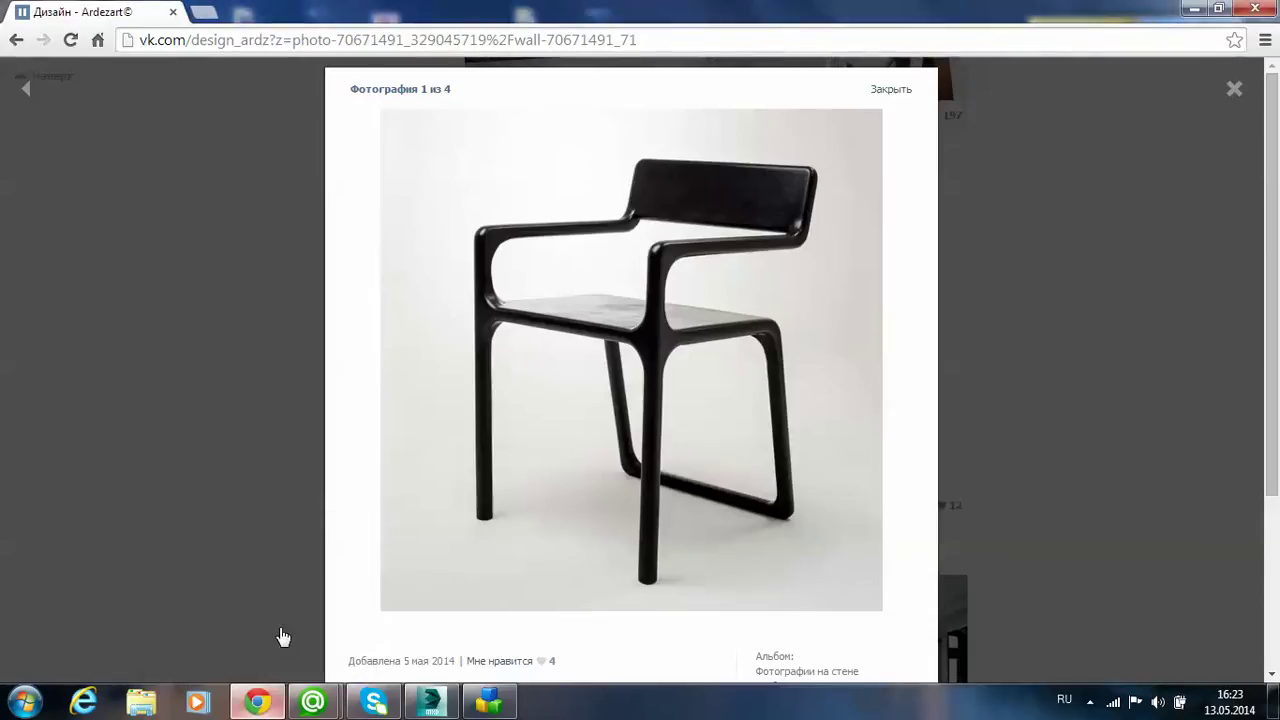
- View reference photo 2 of 4, then return to 3ds Max and reposition the chair view
click(650, 521)
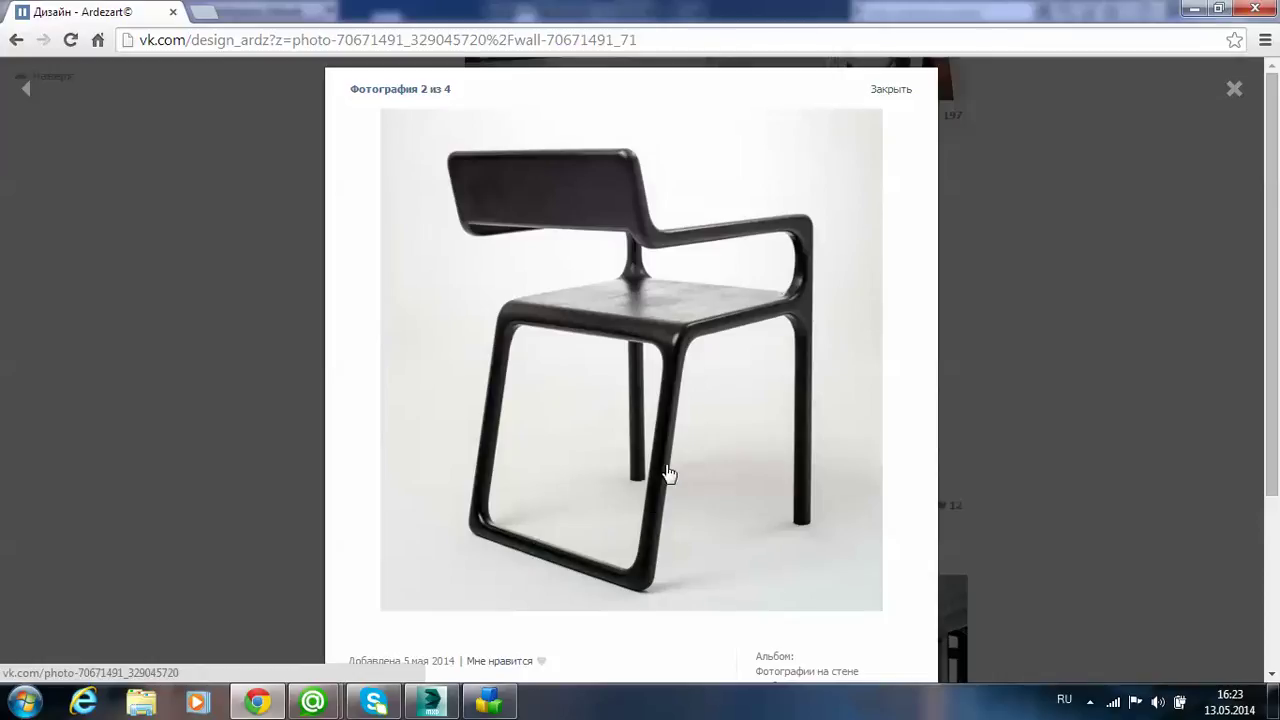
click(432, 702)
mouse_move(607, 435)
middle_down()
mouse_move(563, 489)
mouse_move(712, 455)
mouse_move(751, 397)
mouse_move(751, 486)
middle_up()
scroll(569, 482, down, 3)
mouse_move(497, 423)
alt+middle_down()
mouse_move(662, 422)
mouse_move(777, 354)
mouse_move(757, 380)
mouse_move(537, 440)
mouse_move(481, 405)
alt+middle_up()
- Shift-move a copy of the smoothed chair (Box008) to the upper left, then reselect the original
scroll(484, 410, down, 2)
click(505, 372)
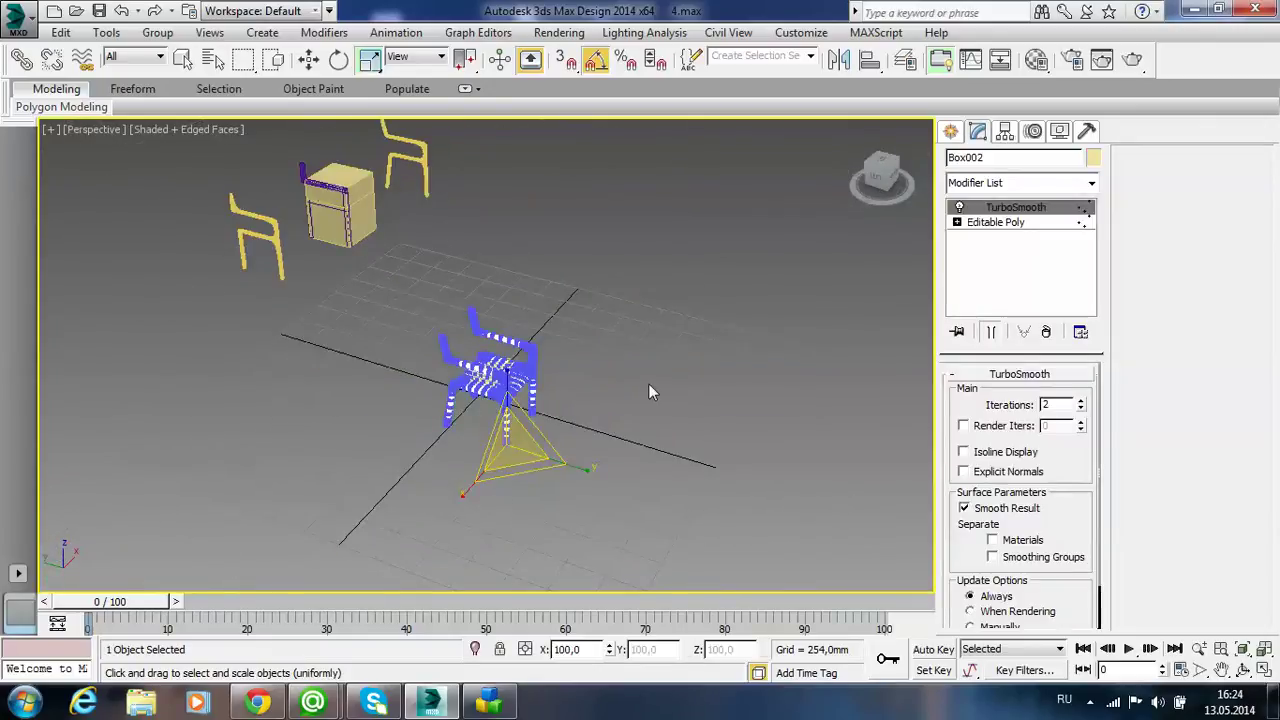
key(w)
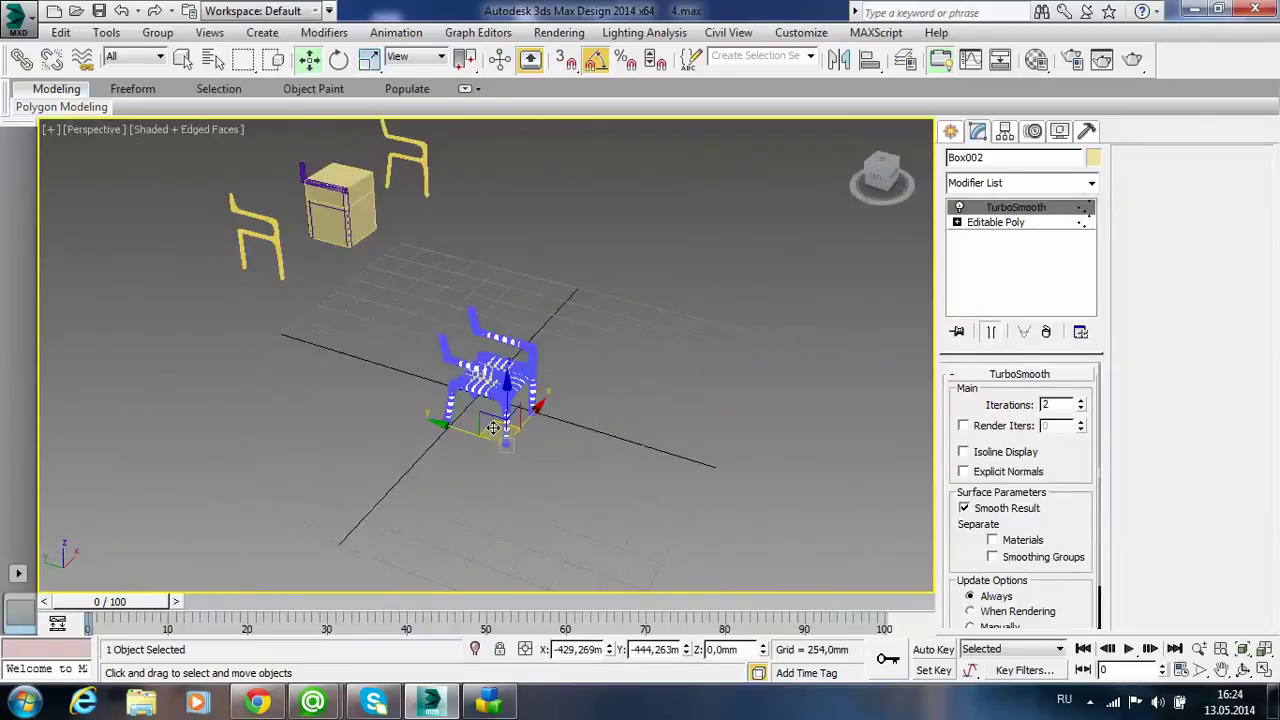
mouse_move(494, 428)
shift+mouse_down()
mouse_move(486, 386)
mouse_move(357, 290)
mouse_move(243, 300)
mouse_move(232, 315)
shift+mouse_up()
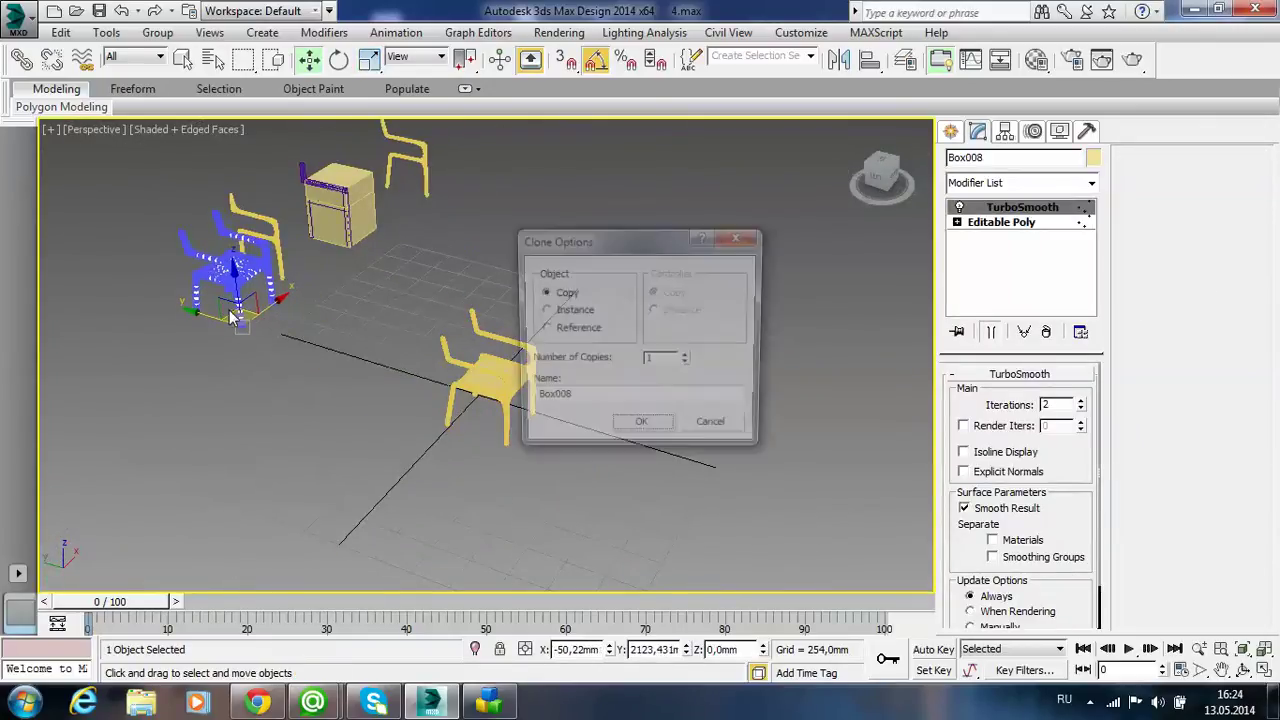
click(641, 421)
click(481, 382)
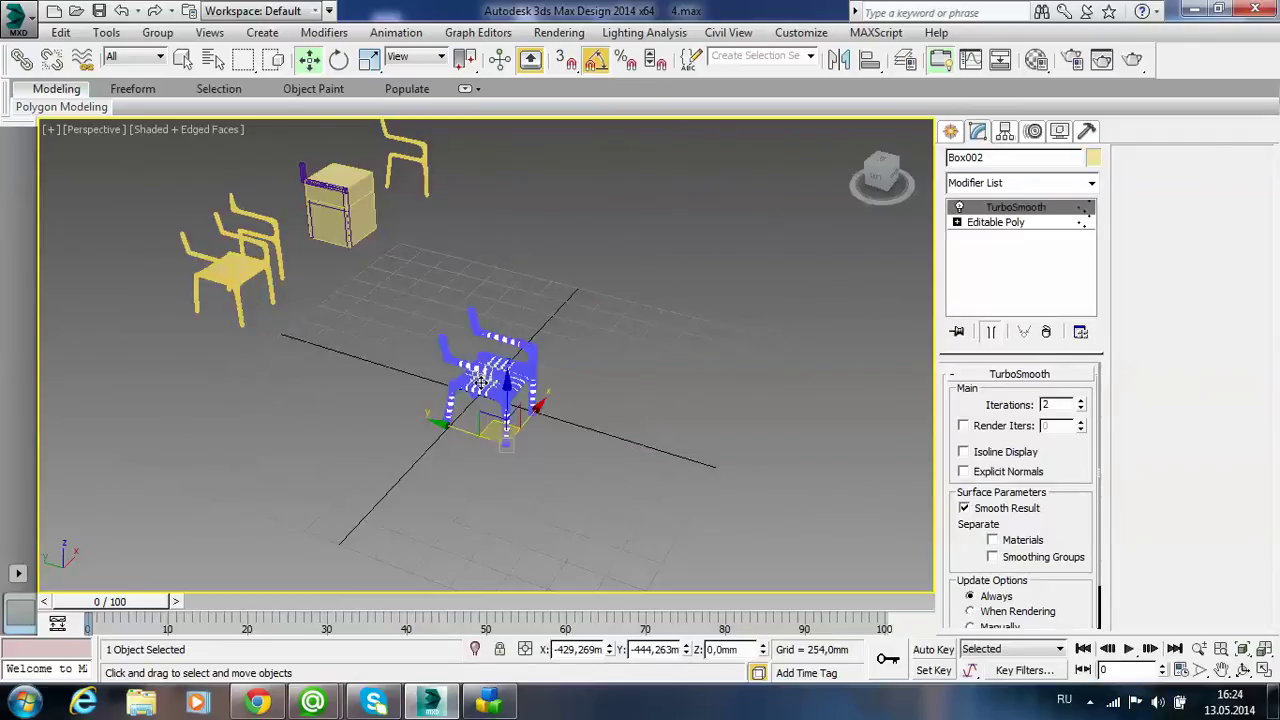
key(z)
click(702, 447)
click(552, 363)
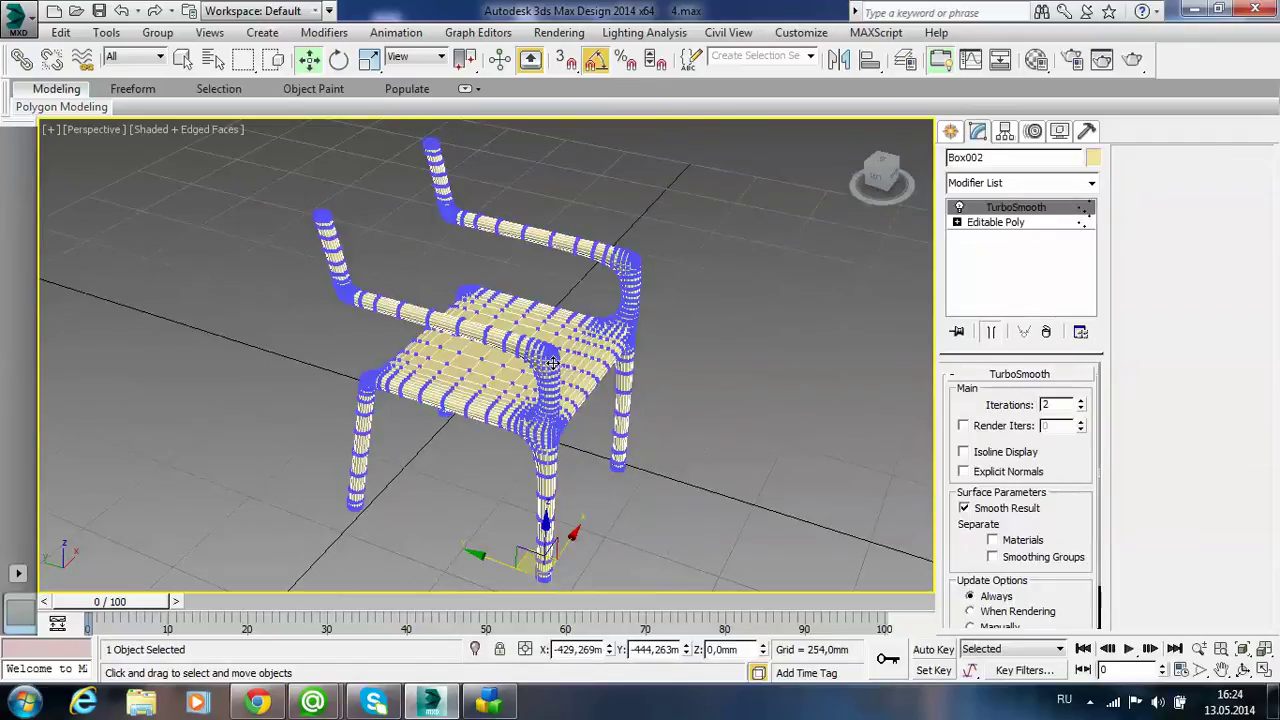
- Enter the chair's Editable Poly Polygon level, viewed from above the rear uprights
click(1000, 226)
mouse_move(665, 338)
alt+middle_down()
mouse_move(578, 345)
mouse_move(577, 334)
alt+middle_up()
alt+middle_drag(499, 275, 533, 354)
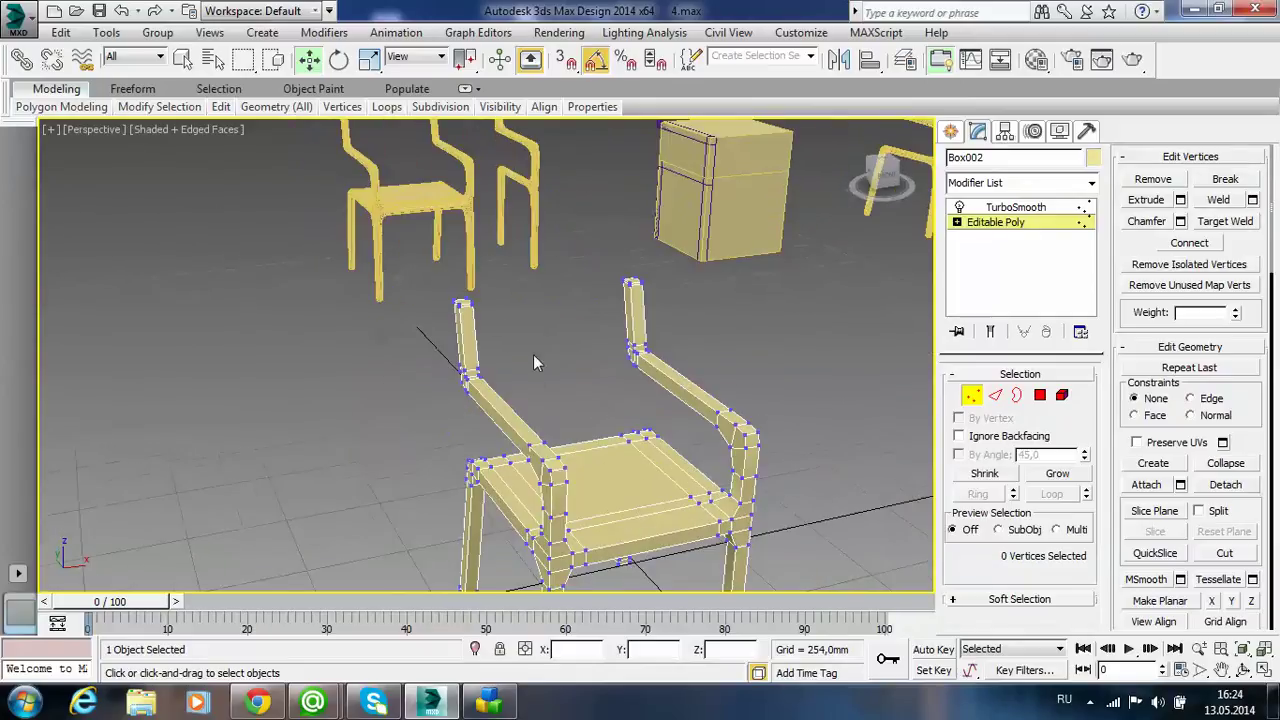
middle_drag(640, 343, 693, 361)
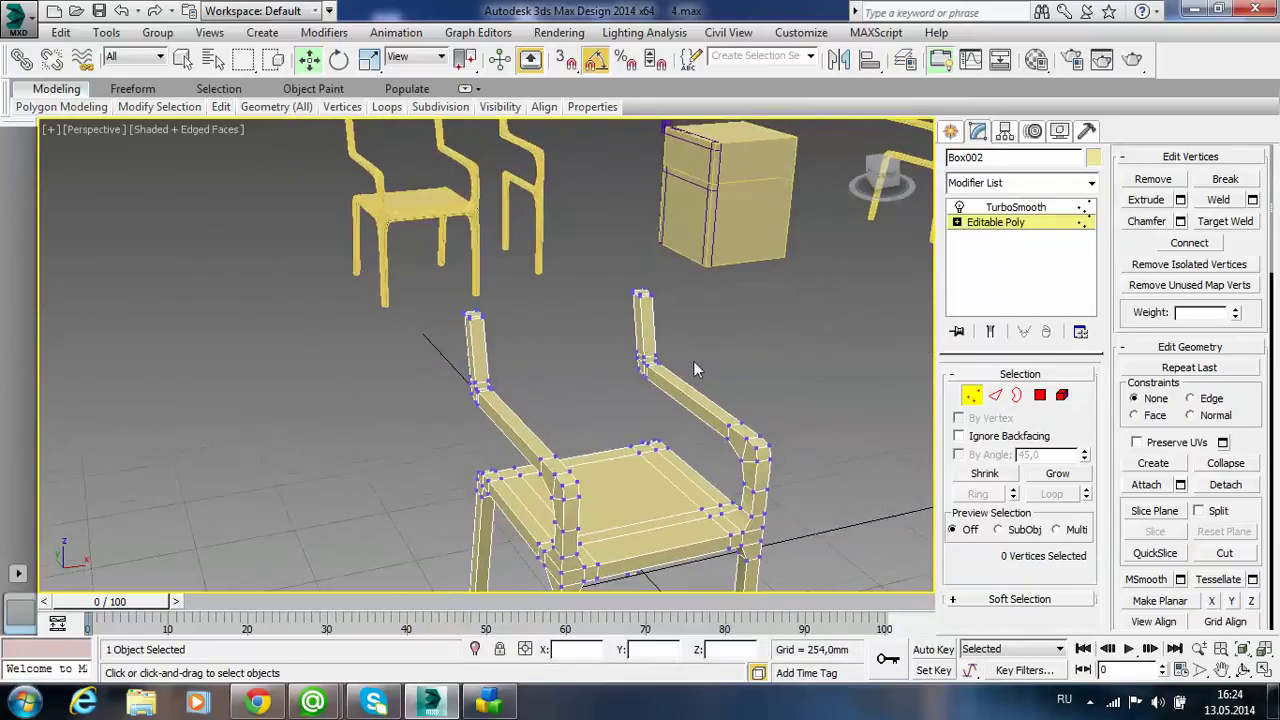
click(1040, 395)
scroll(663, 333, up, 5)
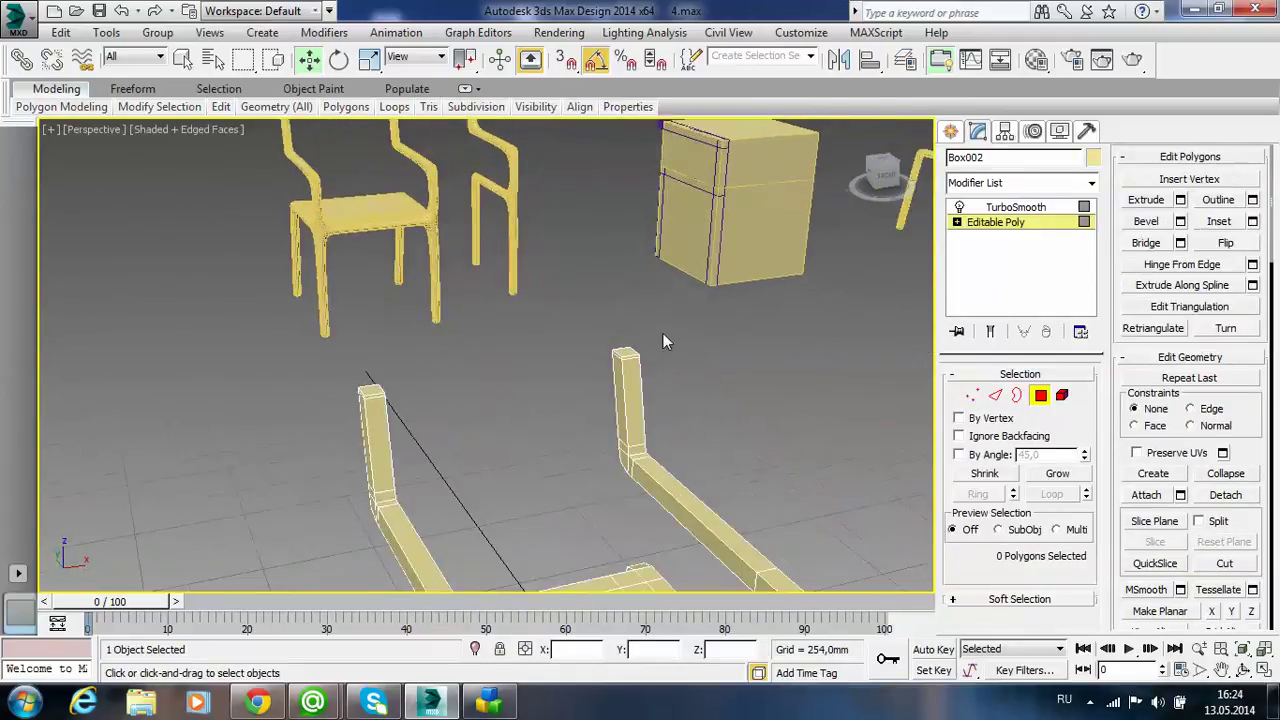
scroll(663, 333, up, 3)
- Select the inner faces of both rear uprights
click(597, 367)
ctrl+click(602, 386)
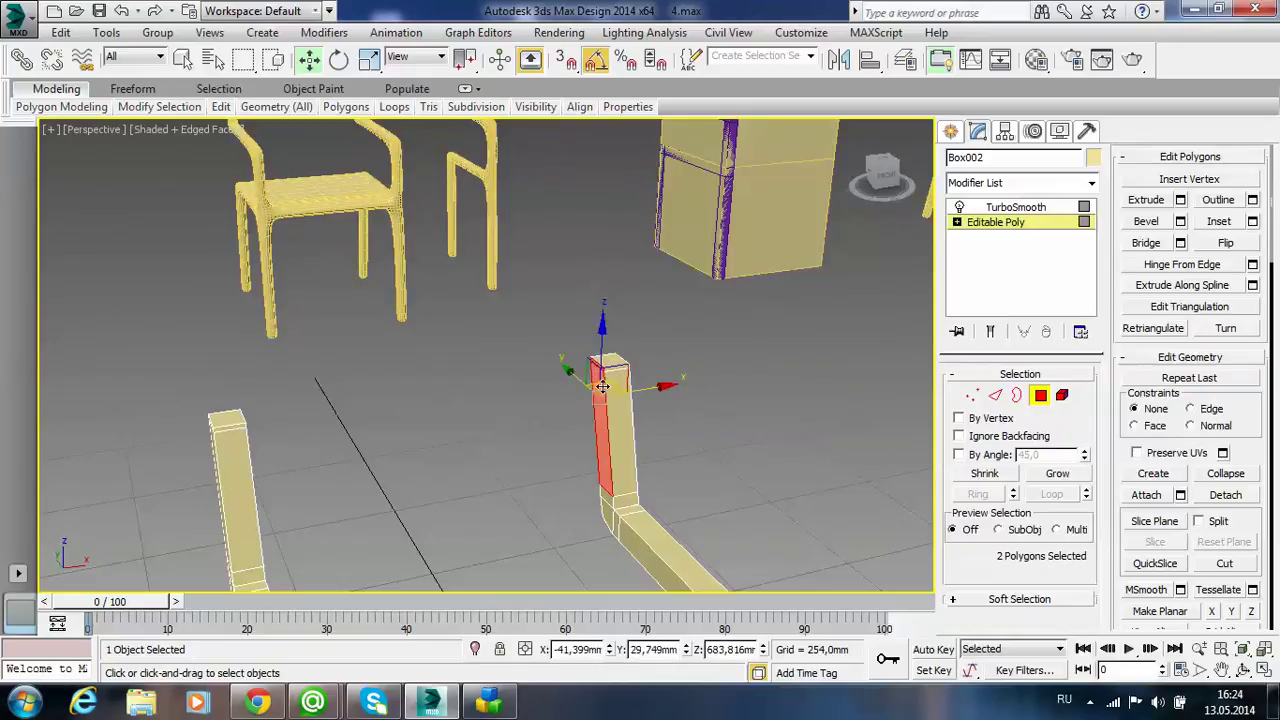
mouse_move(587, 451)
alt+middle_down()
mouse_move(482, 457)
mouse_move(532, 457)
mouse_move(600, 505)
mouse_move(321, 490)
alt+middle_up()
ctrl+click(606, 488)
ctrl+click(412, 388)
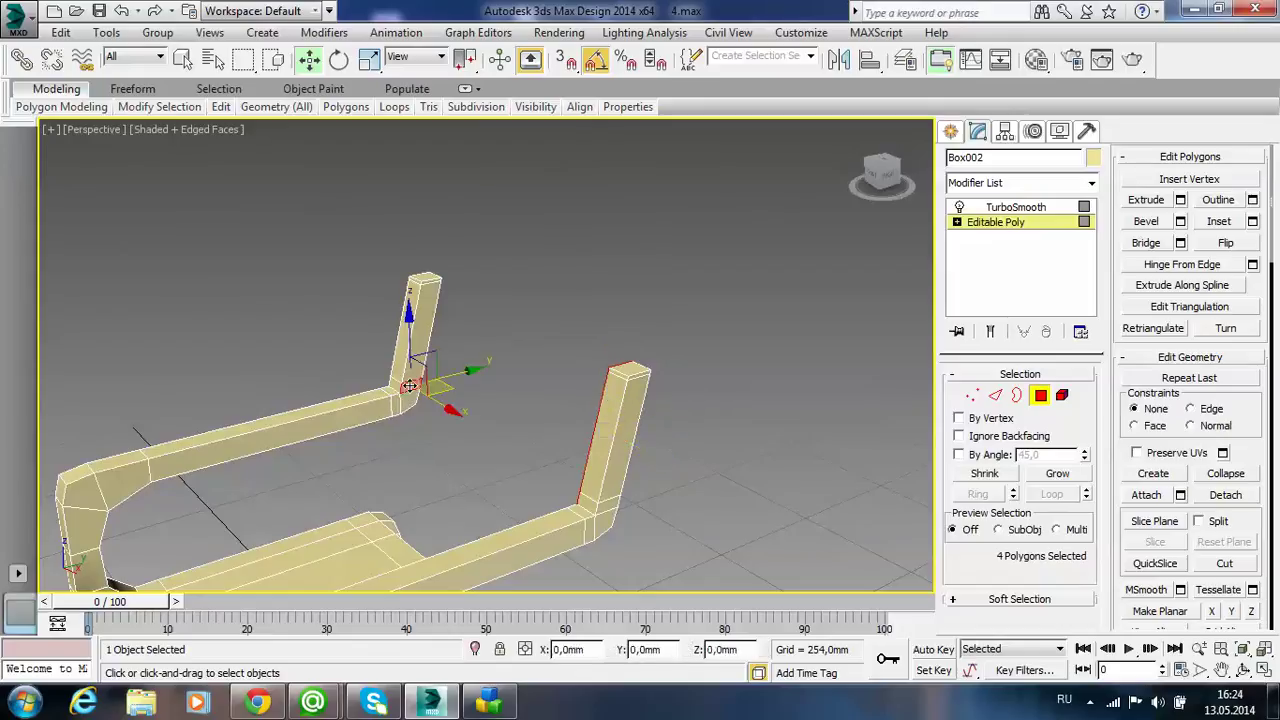
ctrl+click(410, 360)
alt+click(430, 281)
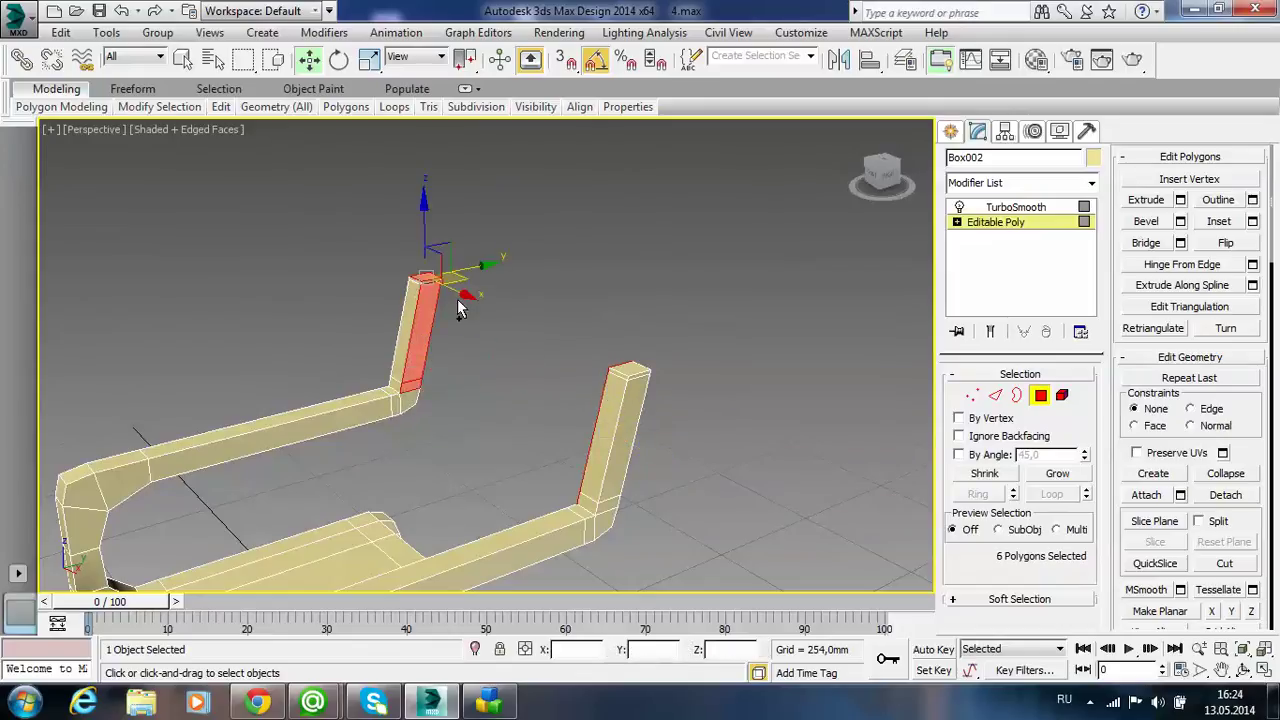
alt+middle_drag(430, 281, 418, 305)
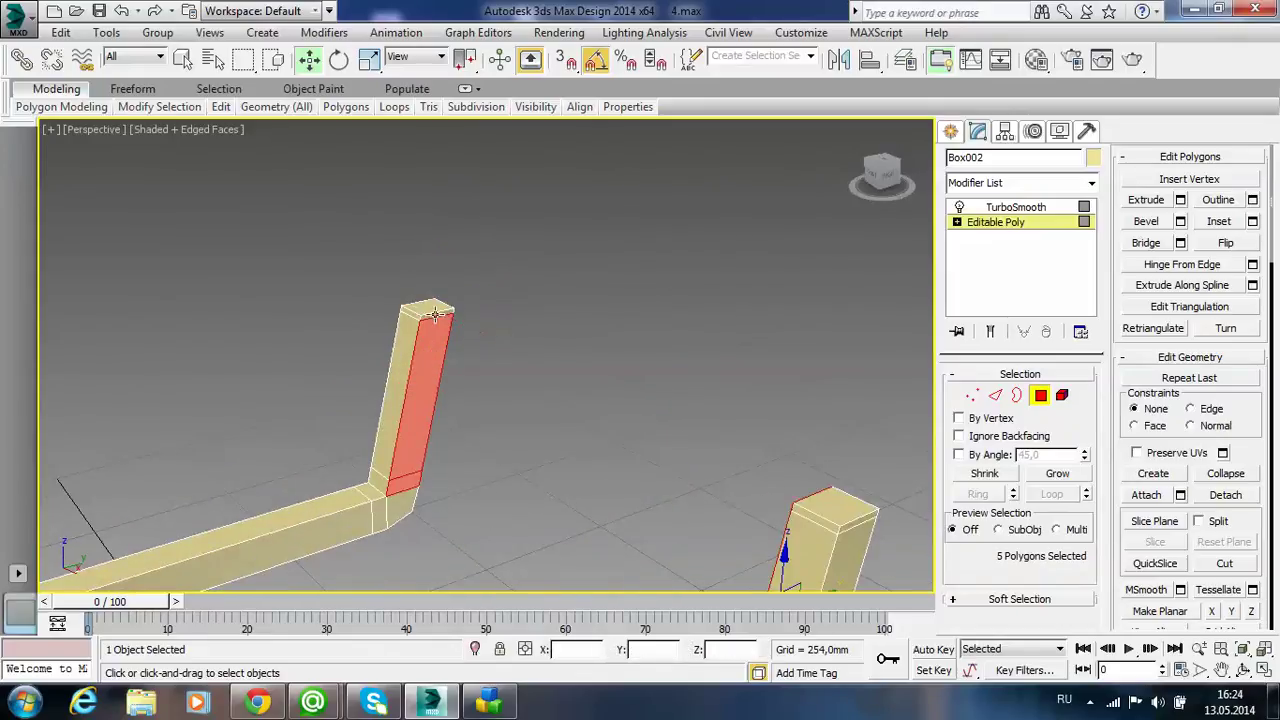
ctrl+click(435, 315)
alt+middle_drag(465, 415, 641, 418)
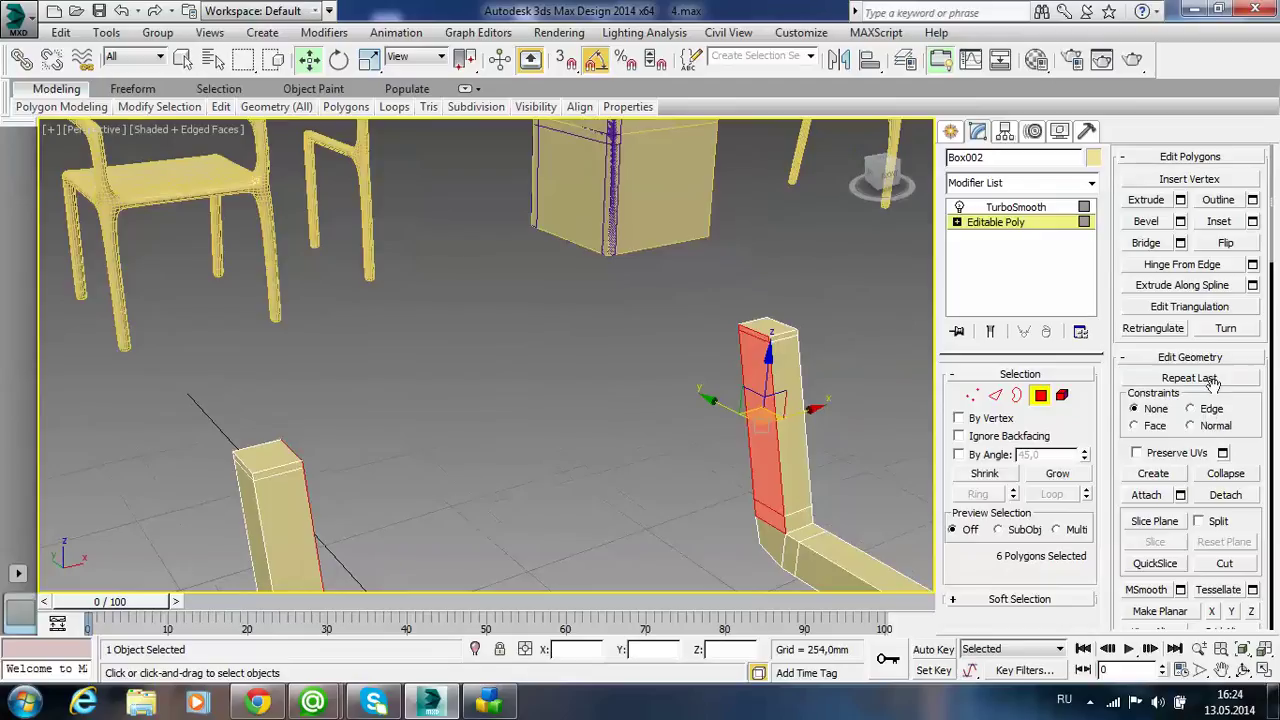
- Bridge the selected upright faces into a 3-segment backrest panel
click(1181, 244)
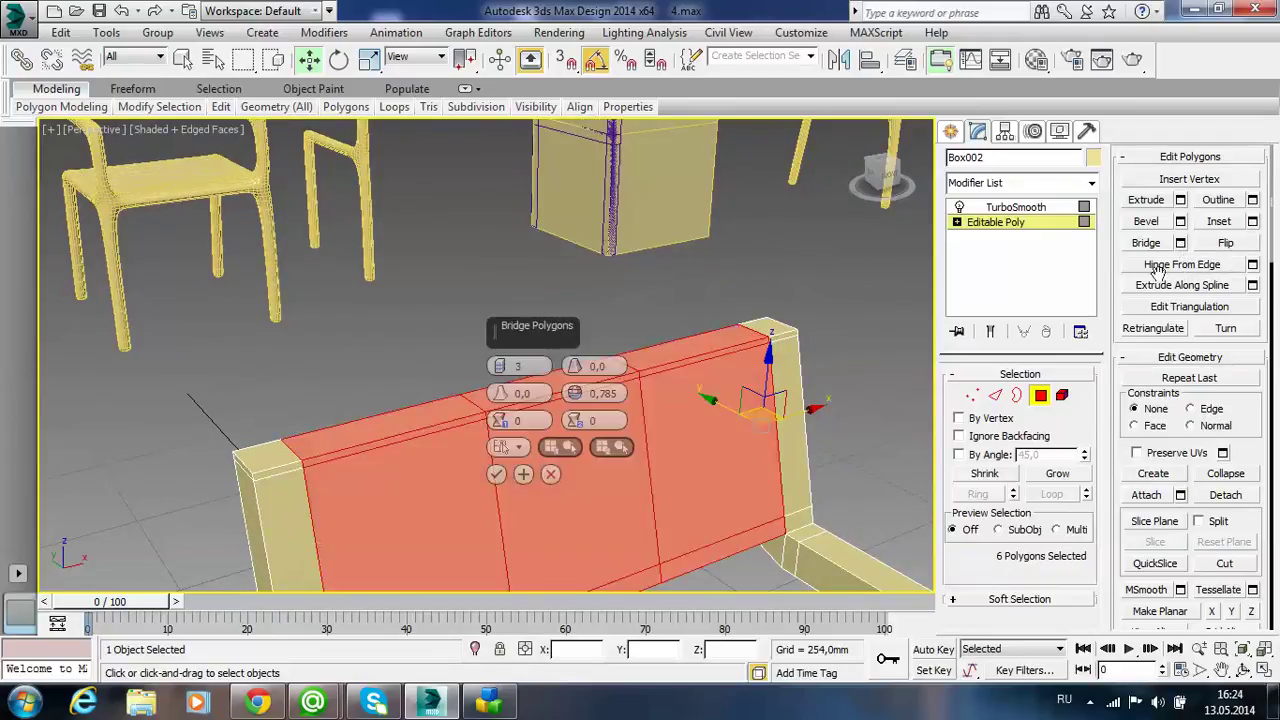
click(496, 474)
alt+middle_drag(490, 470, 419, 312)
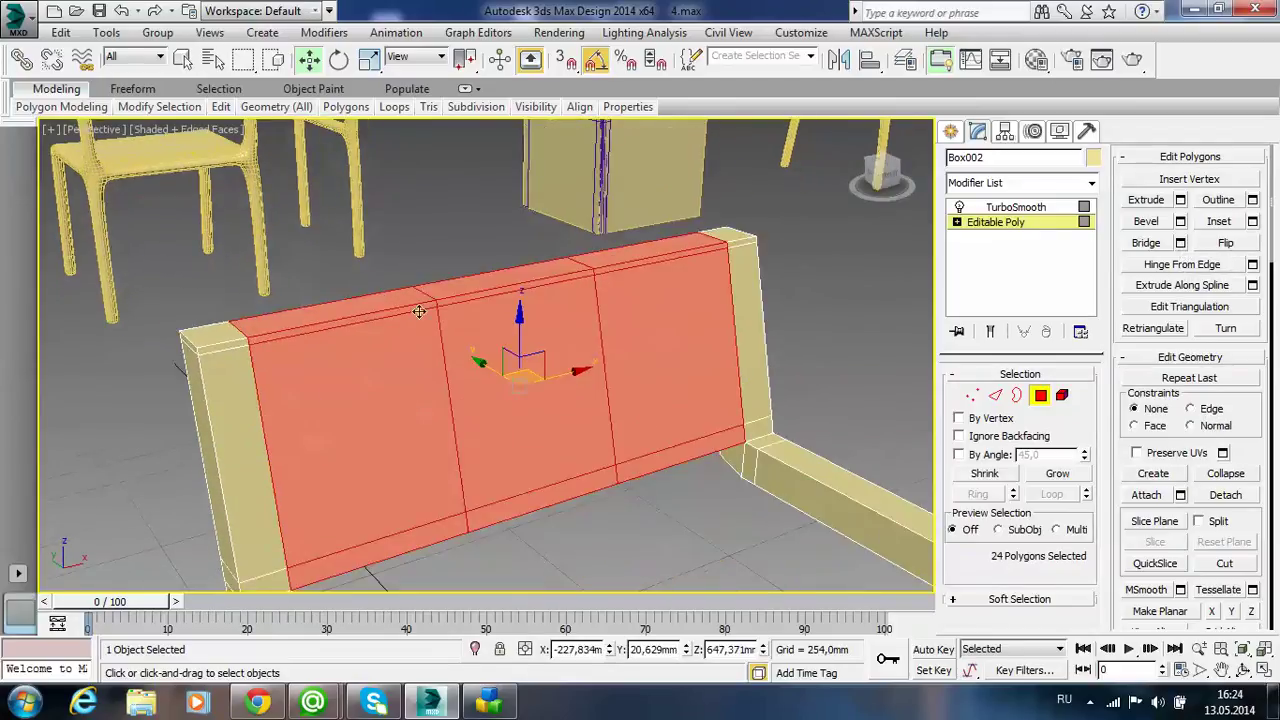
scroll(419, 312, down, 3)
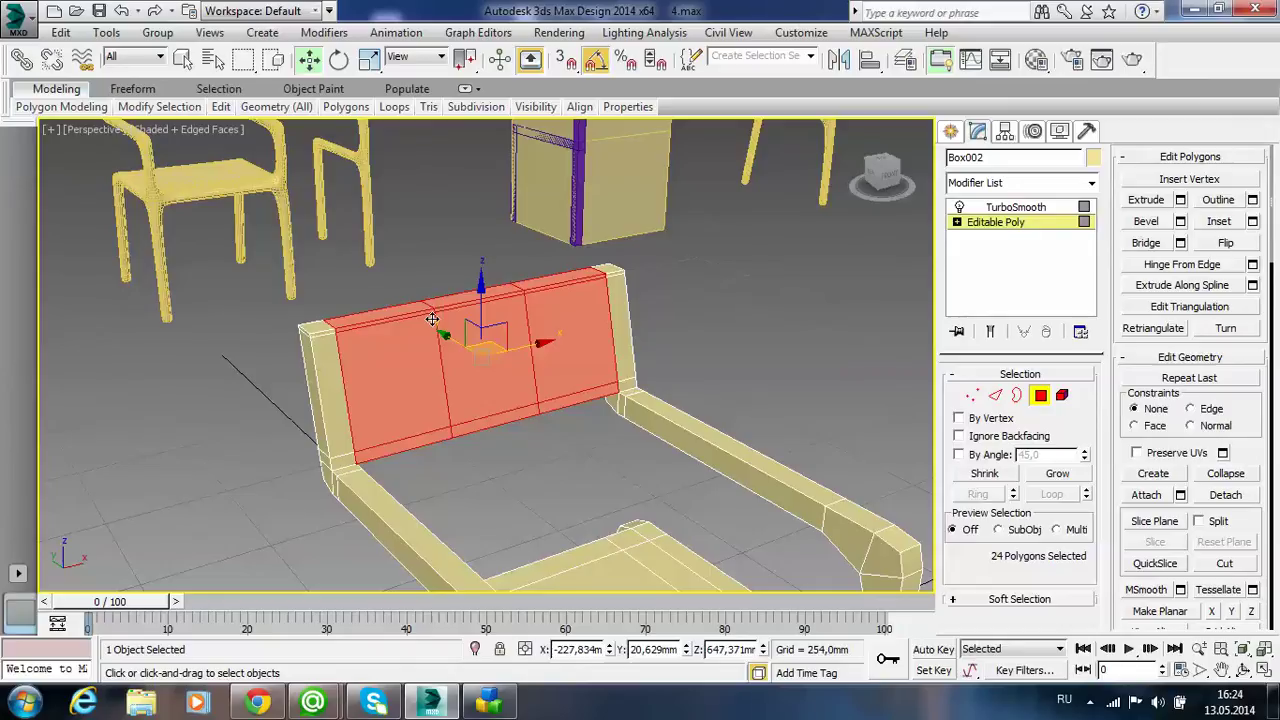
click(971, 395)
- Scale the backrest's two middle vertex columns outward along X toward the uprights
alt+middle_drag(580, 477, 505, 471)
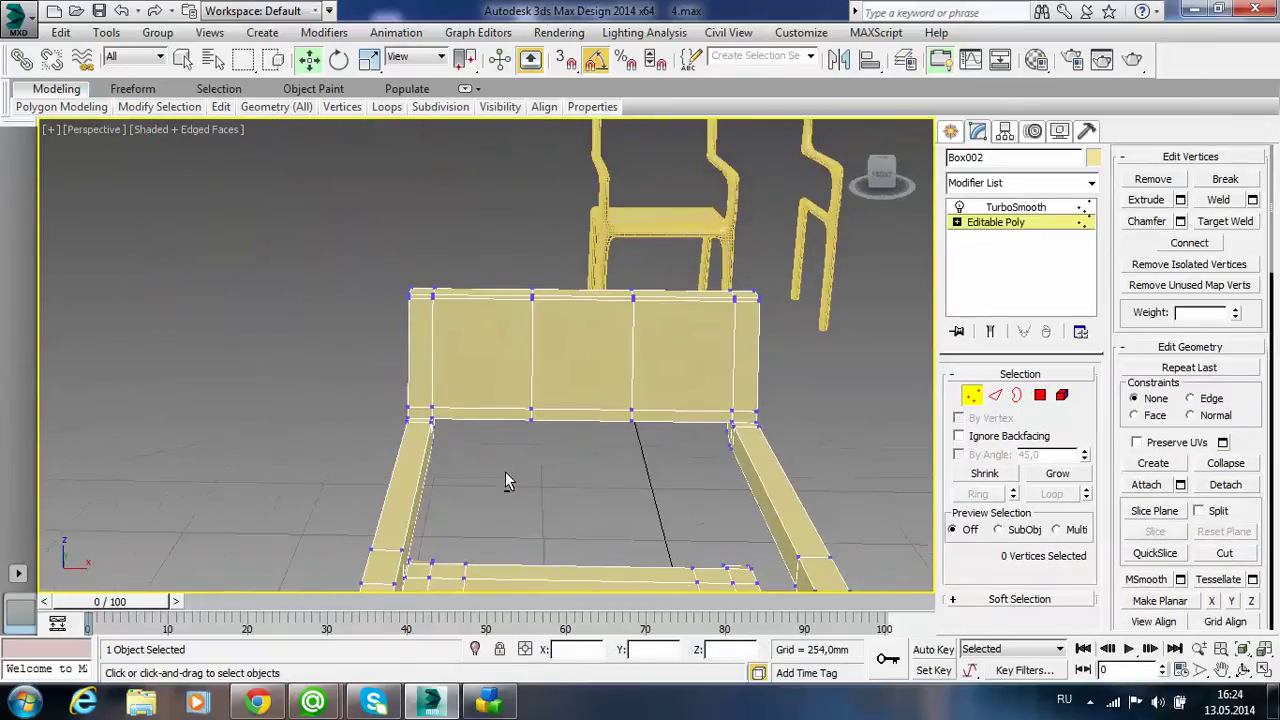
drag(648, 458, 515, 262)
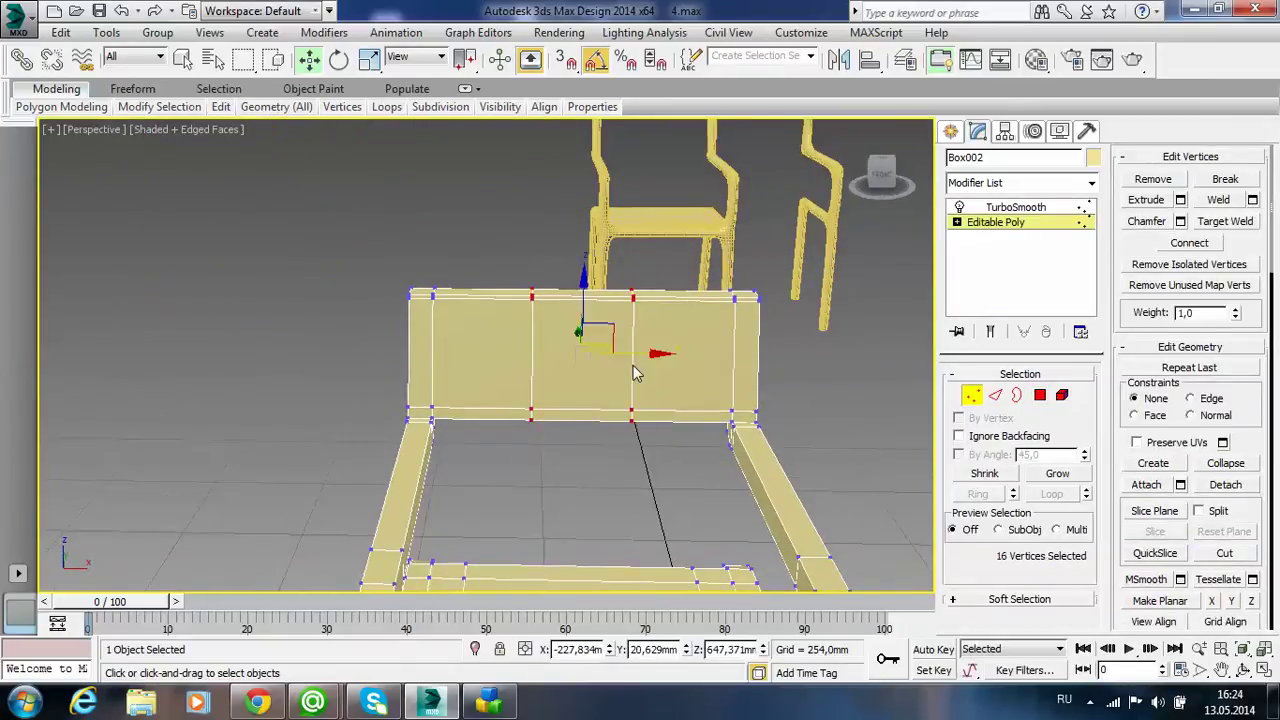
click(369, 59)
drag(640, 352, 777, 365)
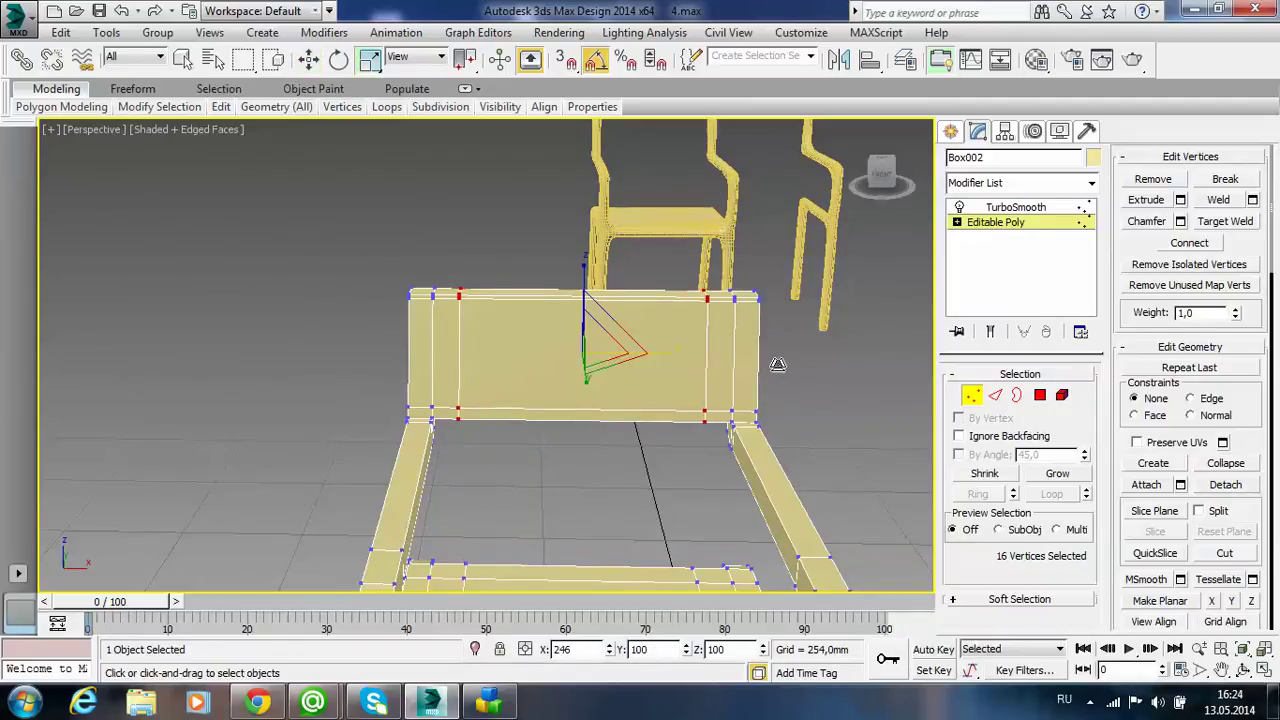
click(507, 452)
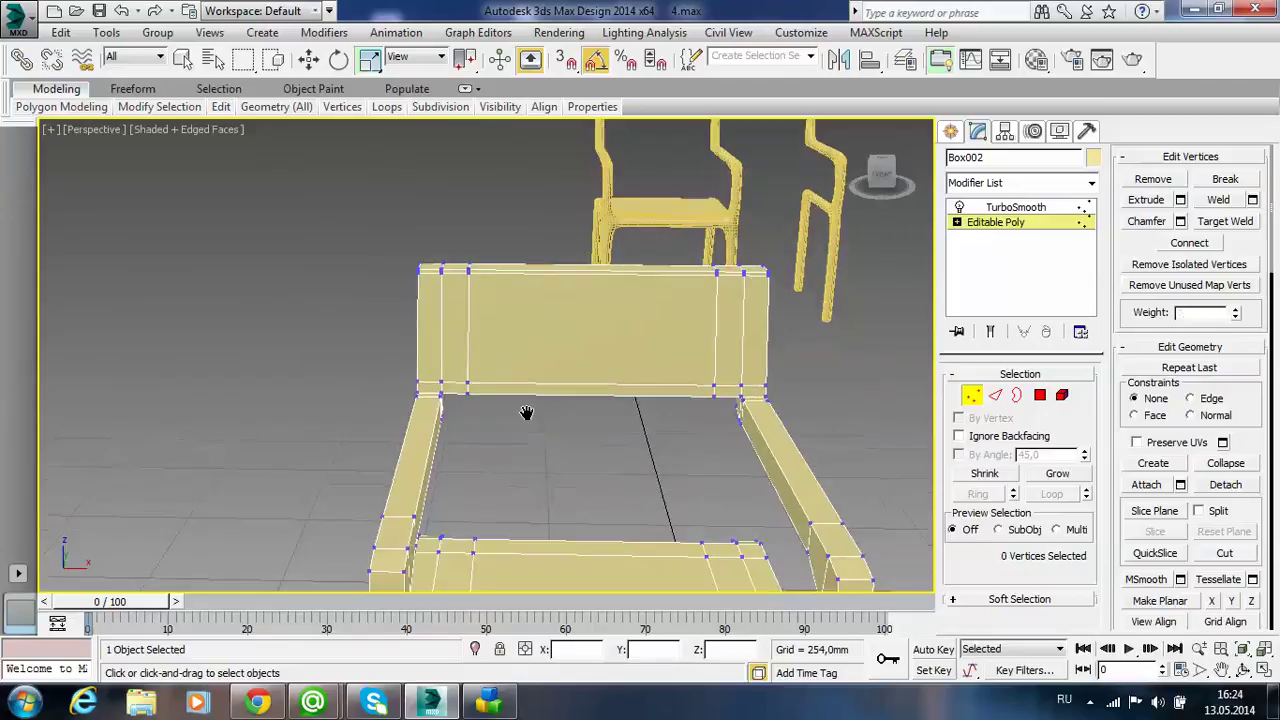
- Select the backrest's lower corner vertices where it meets the seat
scroll(507, 452, up, 5)
mouse_move(412, 390)
alt+middle_down()
mouse_move(420, 375)
mouse_move(474, 408)
mouse_move(474, 383)
mouse_move(460, 467)
alt+middle_up()
click(446, 497)
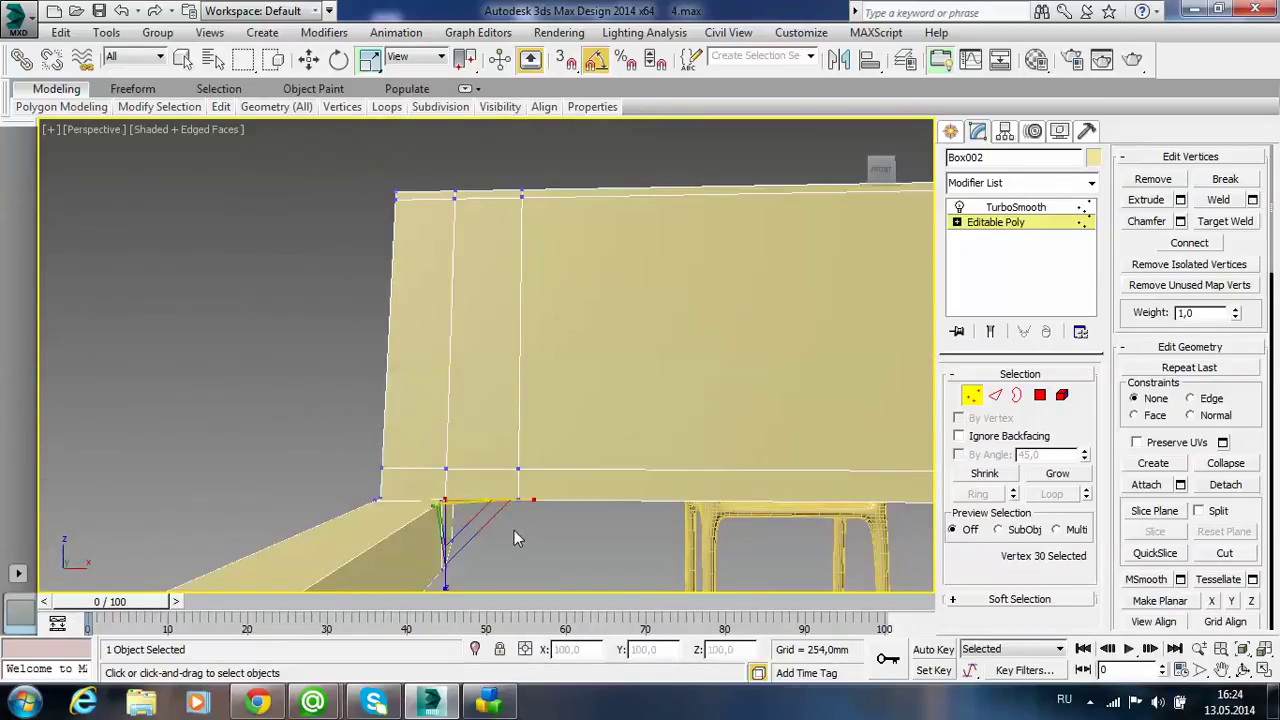
scroll(545, 497, up, 3)
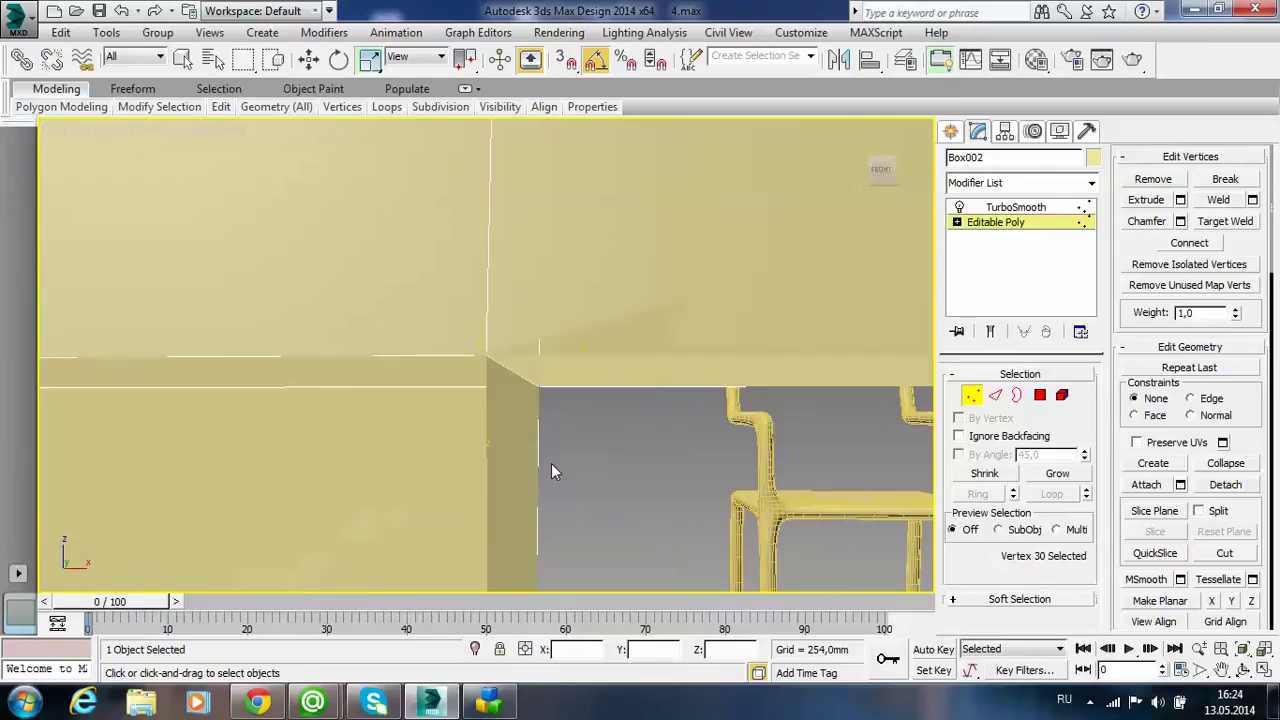
mouse_move(551, 463)
alt+middle_down()
mouse_move(551, 476)
mouse_move(514, 429)
alt+middle_up()
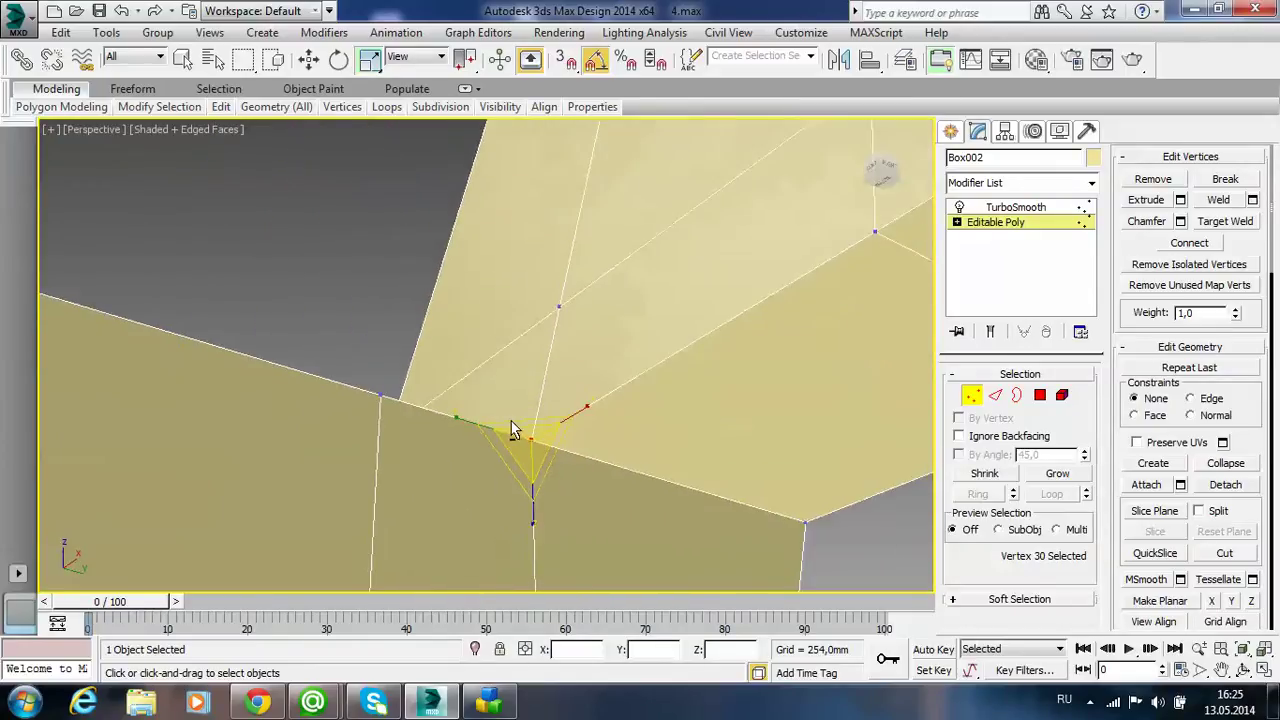
ctrl+click(792, 510)
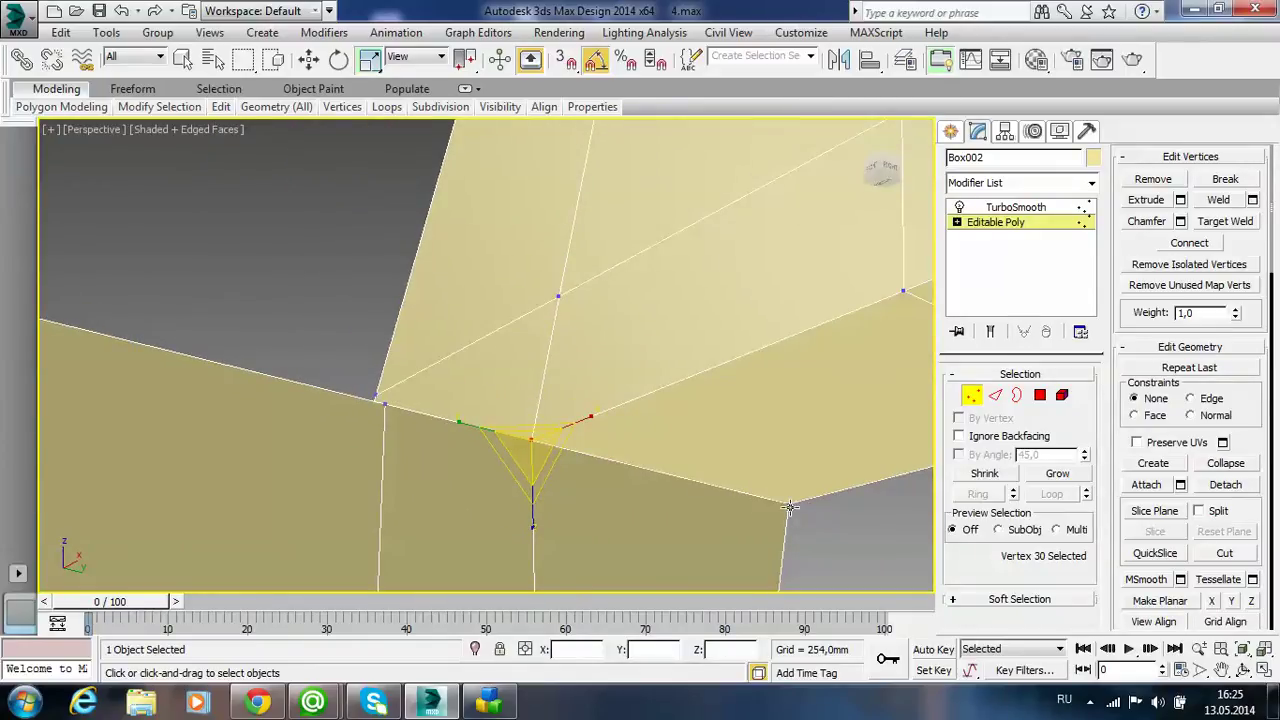
mouse_move(808, 543)
alt+middle_down()
mouse_move(734, 510)
mouse_move(819, 538)
mouse_move(753, 481)
alt+middle_up()
scroll(734, 510, down, 3)
scroll(819, 538, up, 4)
scroll(755, 485, down, 3)
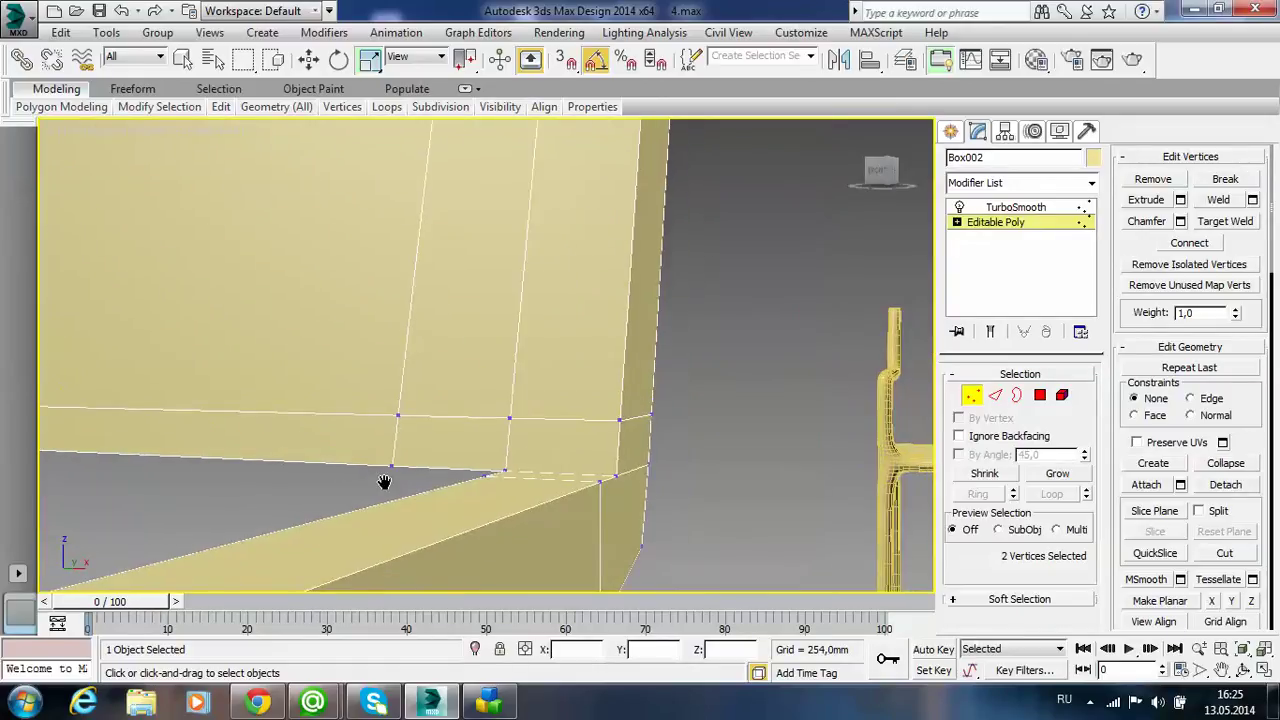
mouse_move(383, 480)
alt+middle_down()
mouse_move(529, 504)
mouse_move(555, 478)
mouse_move(565, 430)
alt+middle_up()
scroll(555, 478, up, 2)
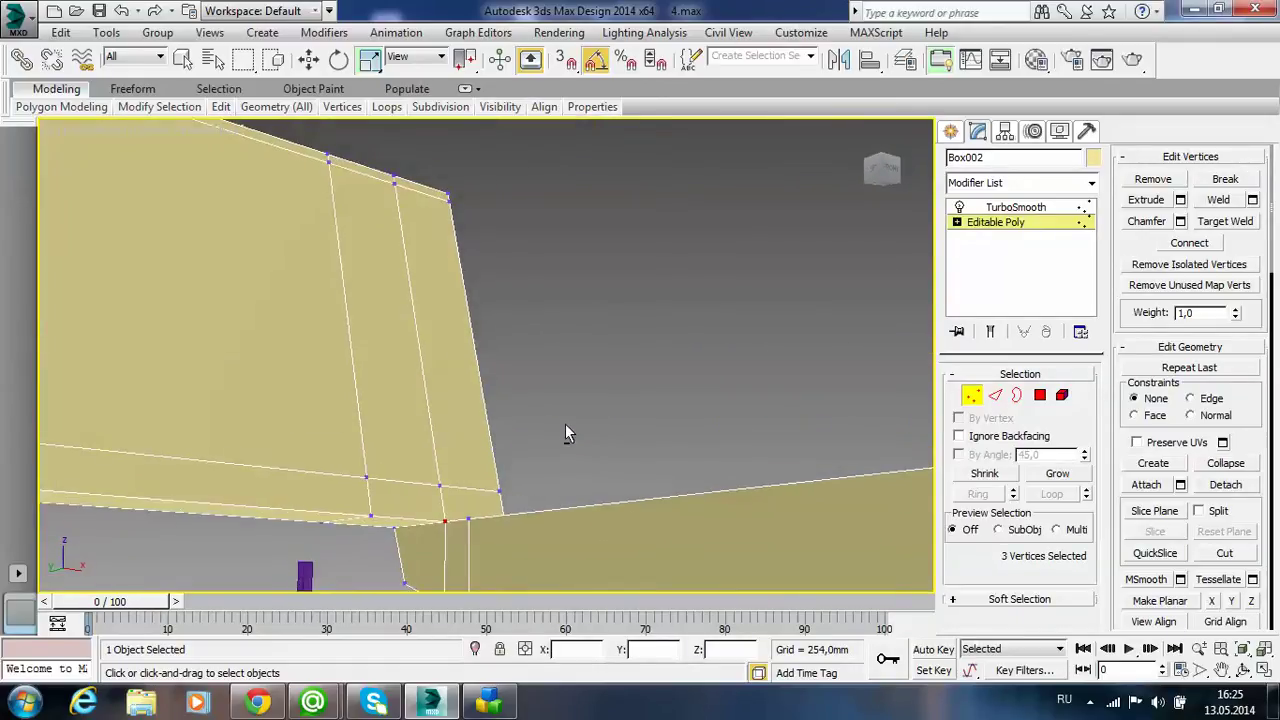
ctrl+click(394, 528)
- Check the reference photo and scale the selected lower corner vertices outward
scroll(425, 558, down, 3)
alt+middle_drag(378, 574, 378, 546)
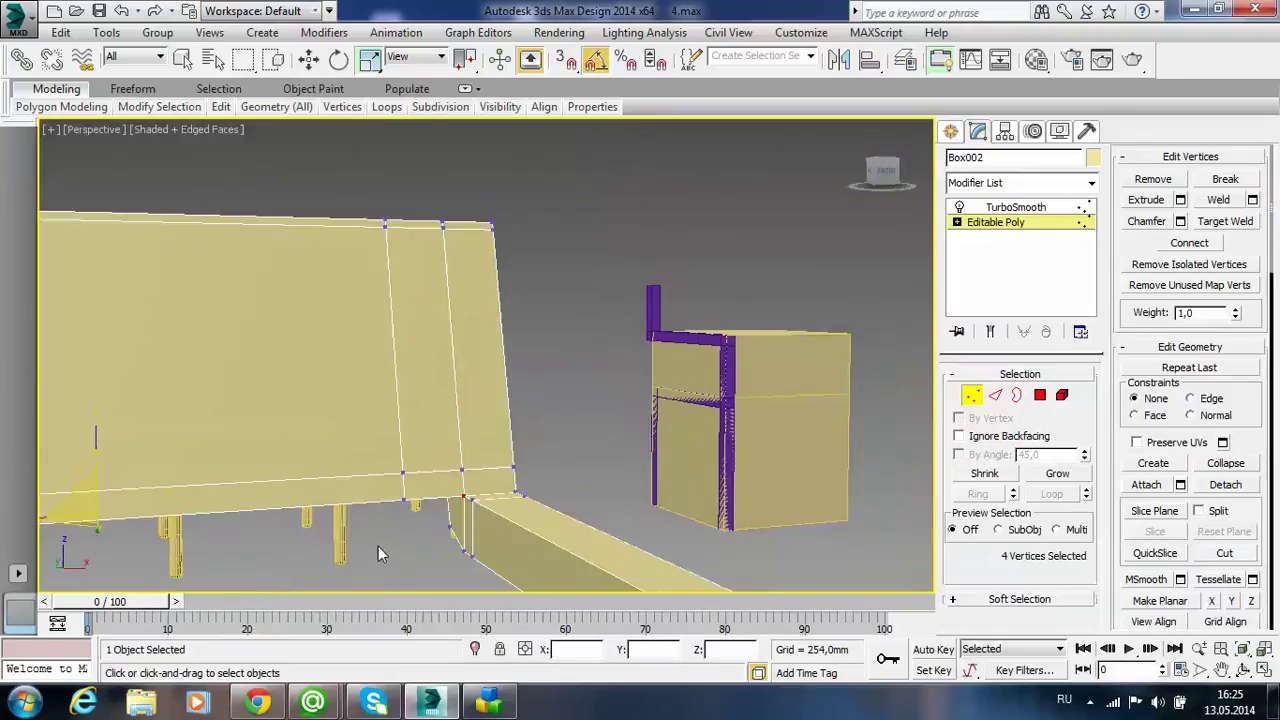
scroll(698, 417, up, 3)
middle_drag(698, 417, 700, 396)
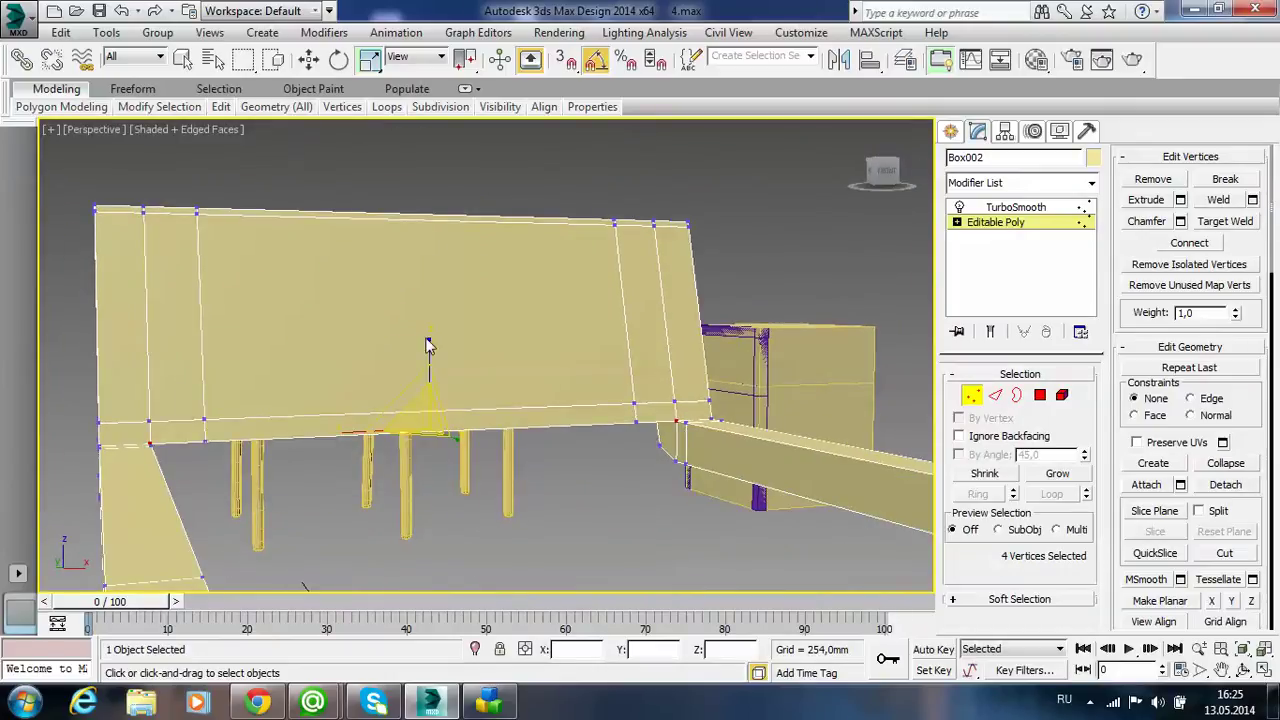
alt+middle_drag(427, 408, 339, 432)
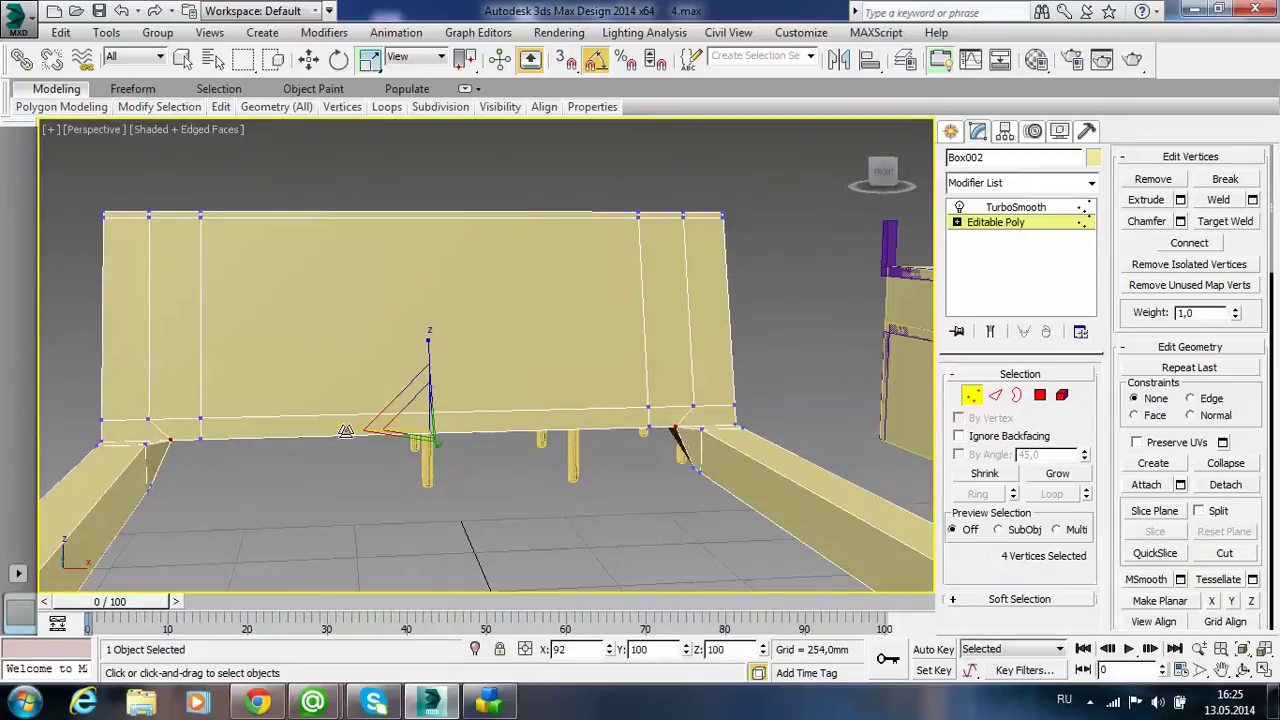
mouse_move(669, 434)
alt+middle_down()
mouse_move(333, 424)
mouse_move(351, 439)
mouse_move(519, 411)
mouse_move(650, 420)
alt+middle_up()
scroll(349, 420, up, 3)
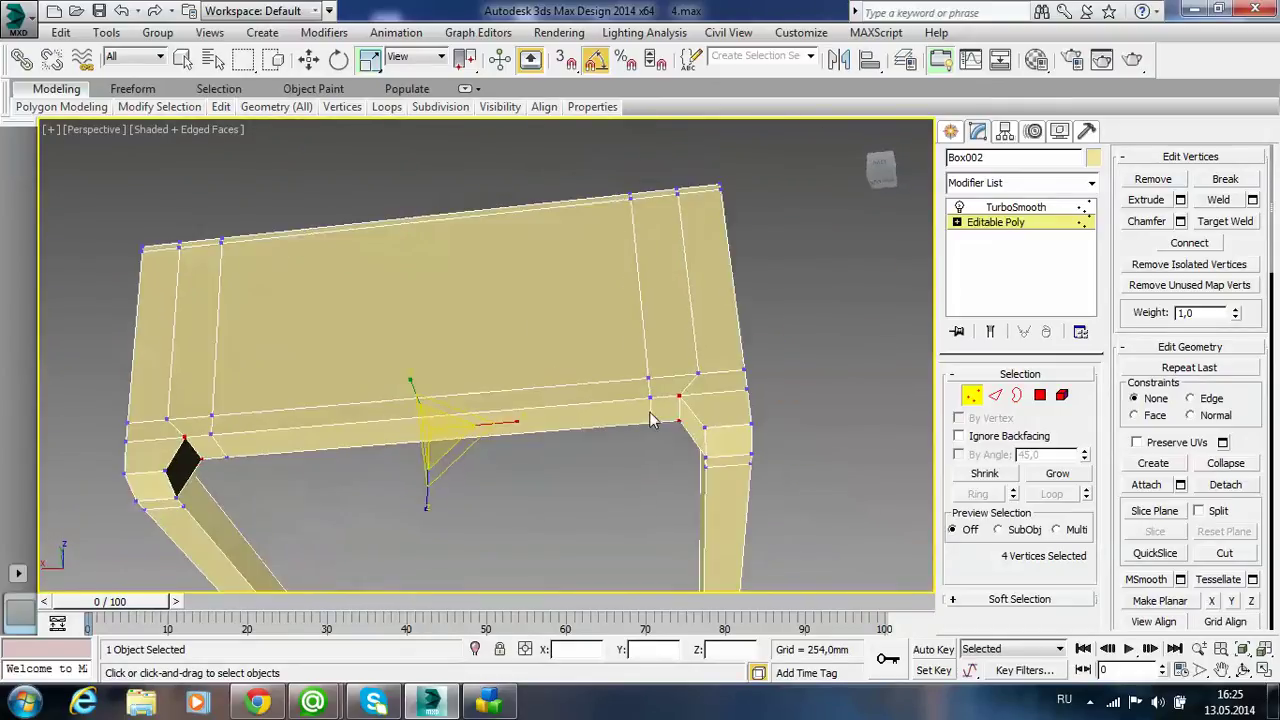
mouse_move(257, 702)
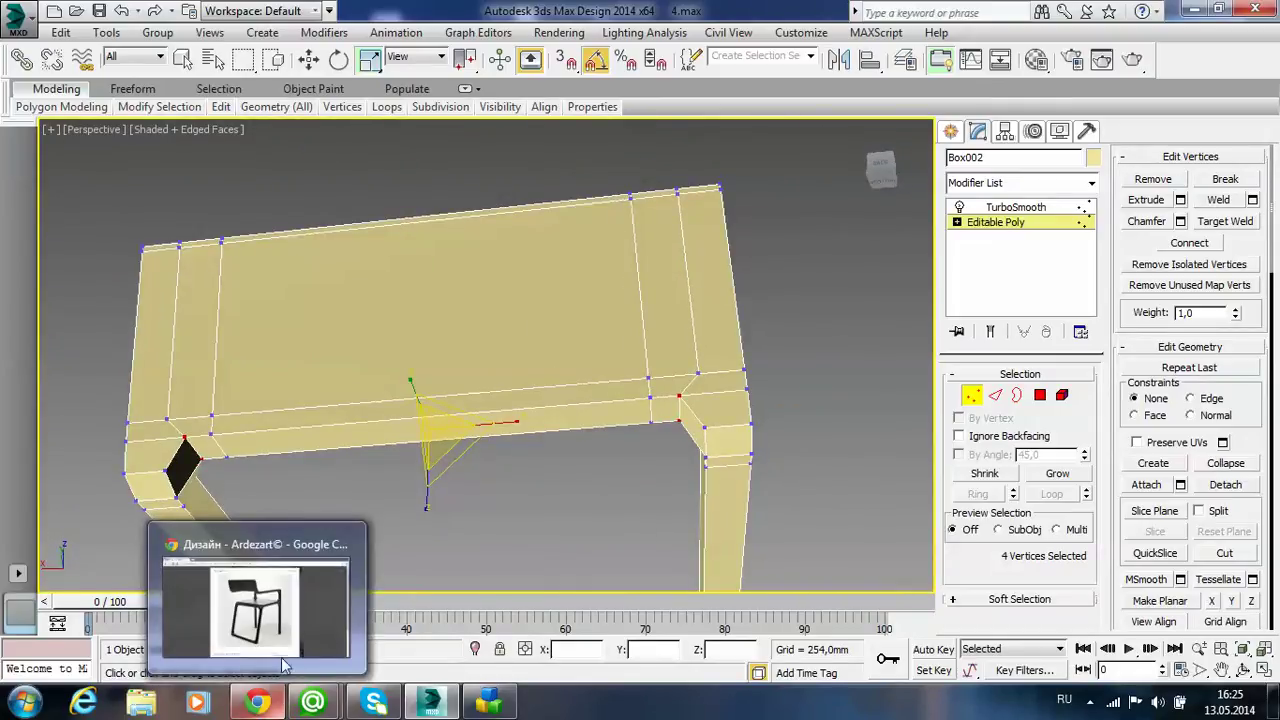
click(284, 643)
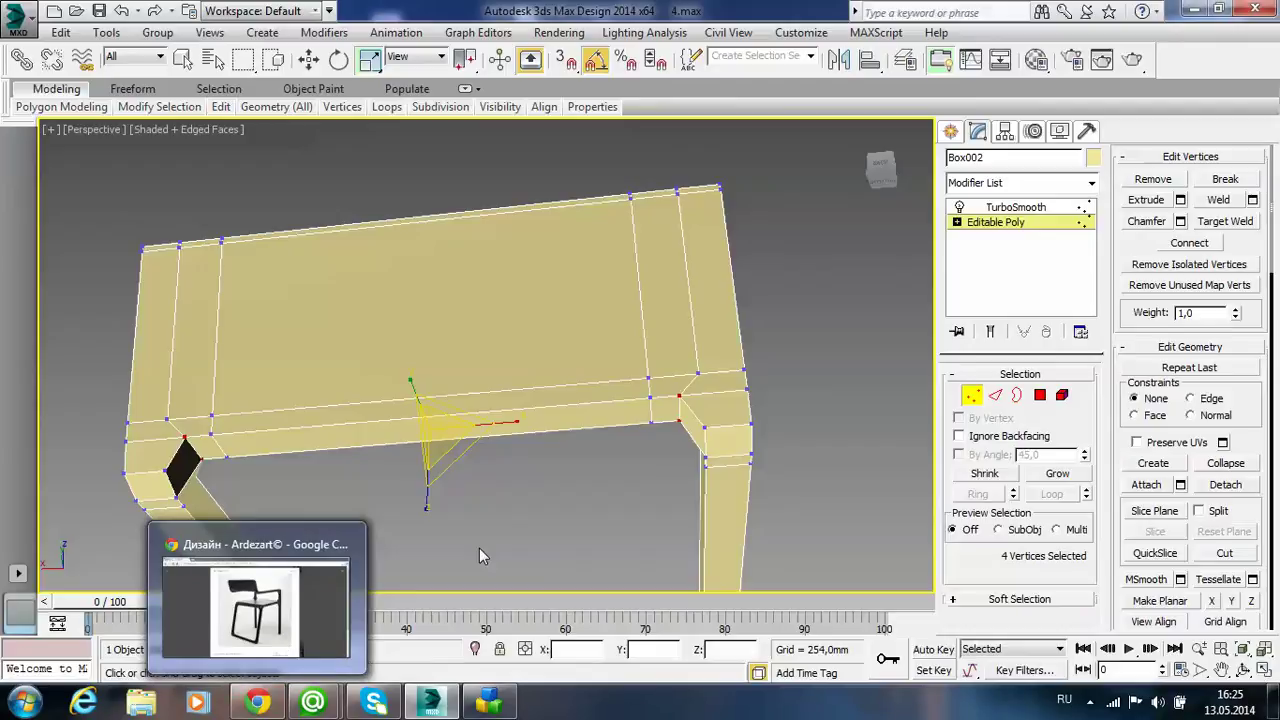
drag(510, 424, 517, 422)
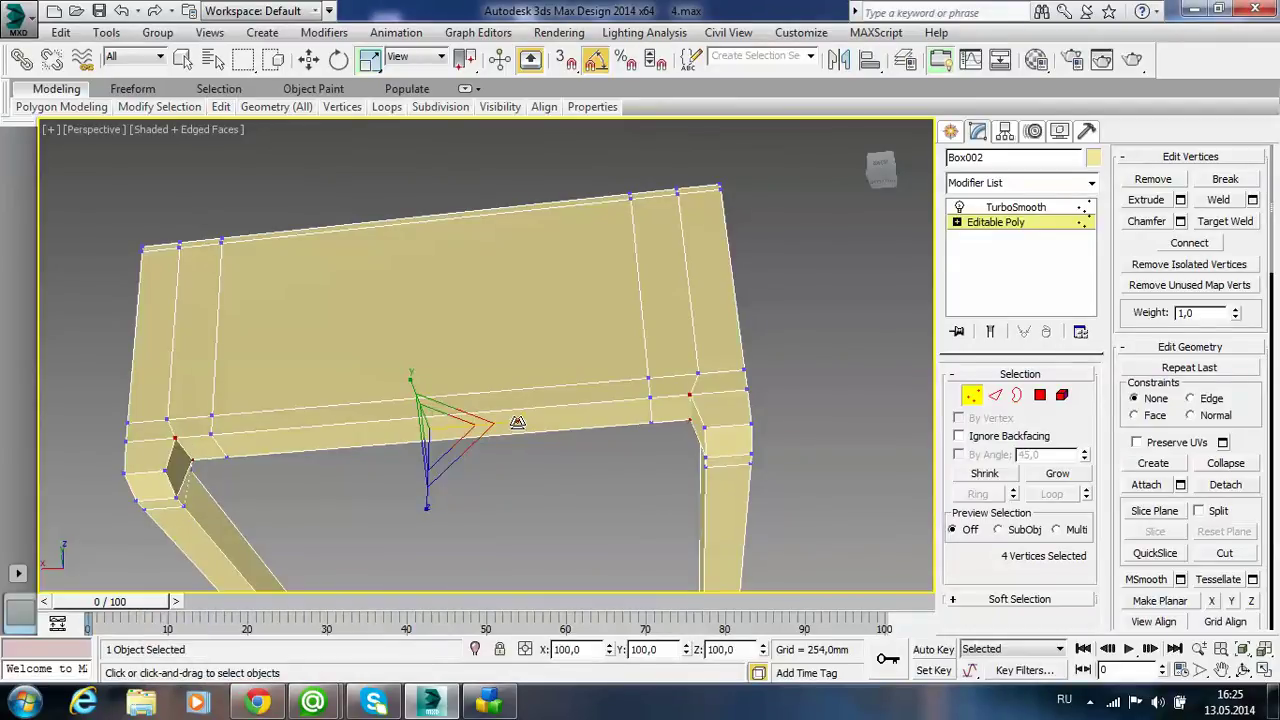
- Show the TurboSmooth result with the new backrest and orbit out to view the whole armchair
click(1015, 207)
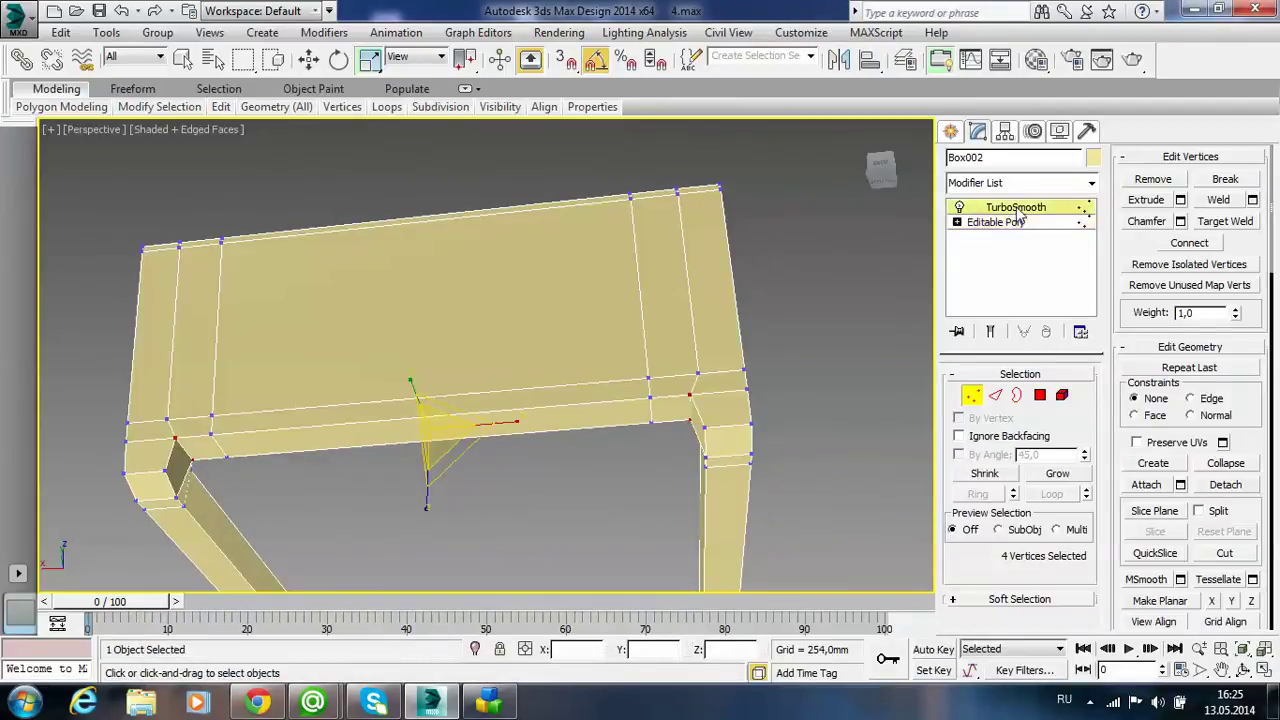
mouse_move(778, 423)
alt+middle_down()
mouse_move(506, 460)
mouse_move(594, 443)
mouse_move(746, 512)
alt+middle_up()
click(549, 540)
alt+middle_drag(549, 540, 652, 560)
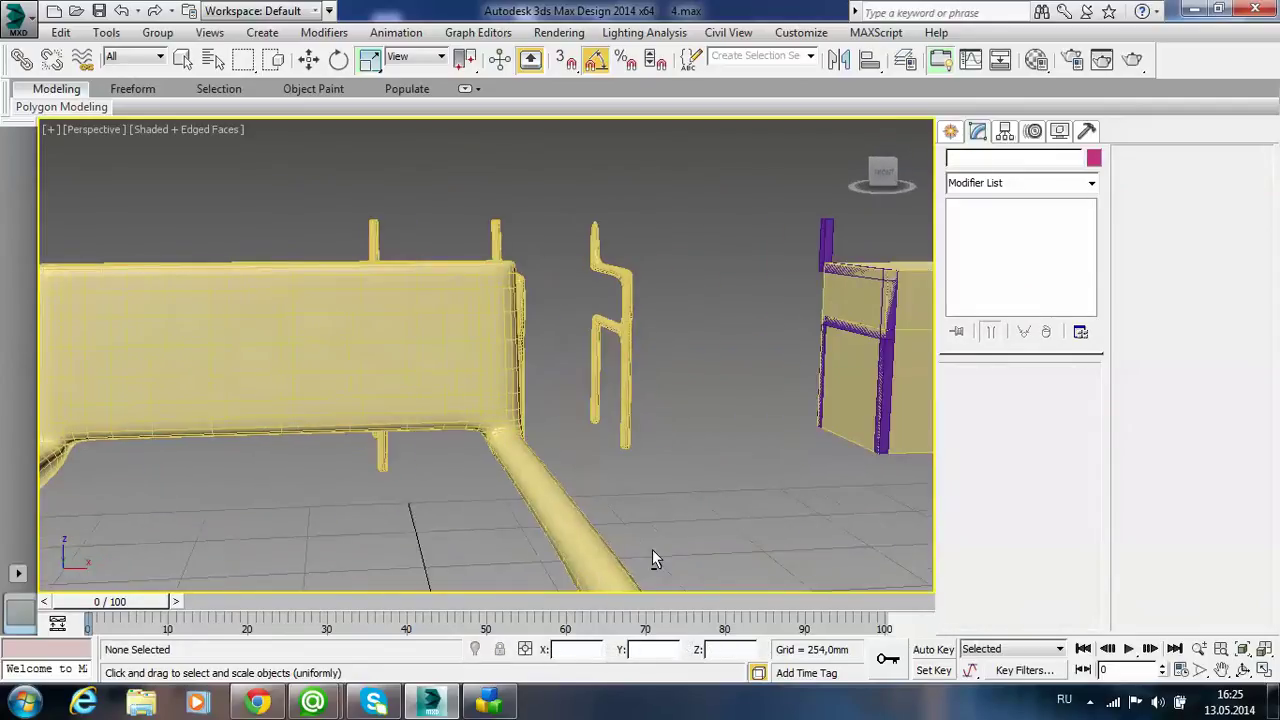
mouse_move(417, 400)
alt+middle_down()
mouse_move(443, 443)
mouse_move(660, 397)
mouse_move(691, 443)
mouse_move(720, 397)
mouse_move(651, 457)
mouse_move(416, 455)
mouse_move(394, 398)
mouse_move(514, 397)
mouse_move(651, 471)
mouse_move(670, 338)
alt+middle_up()
scroll(691, 443, down, 3)
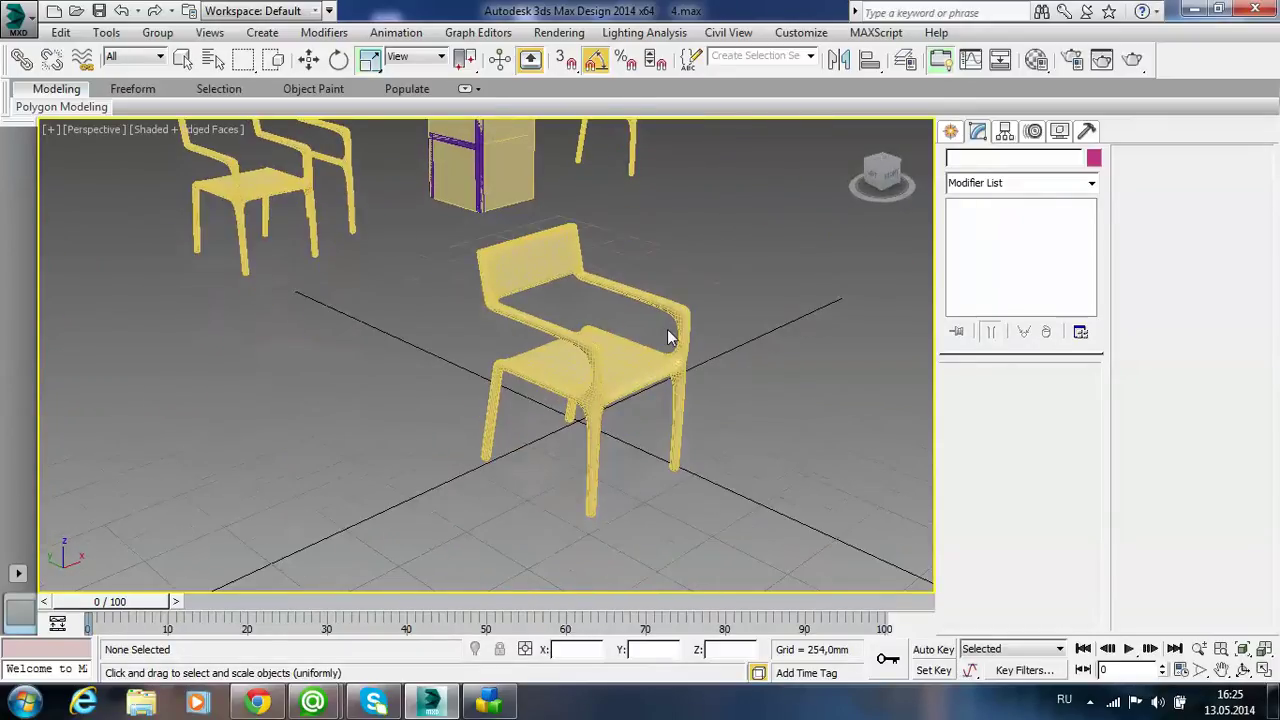
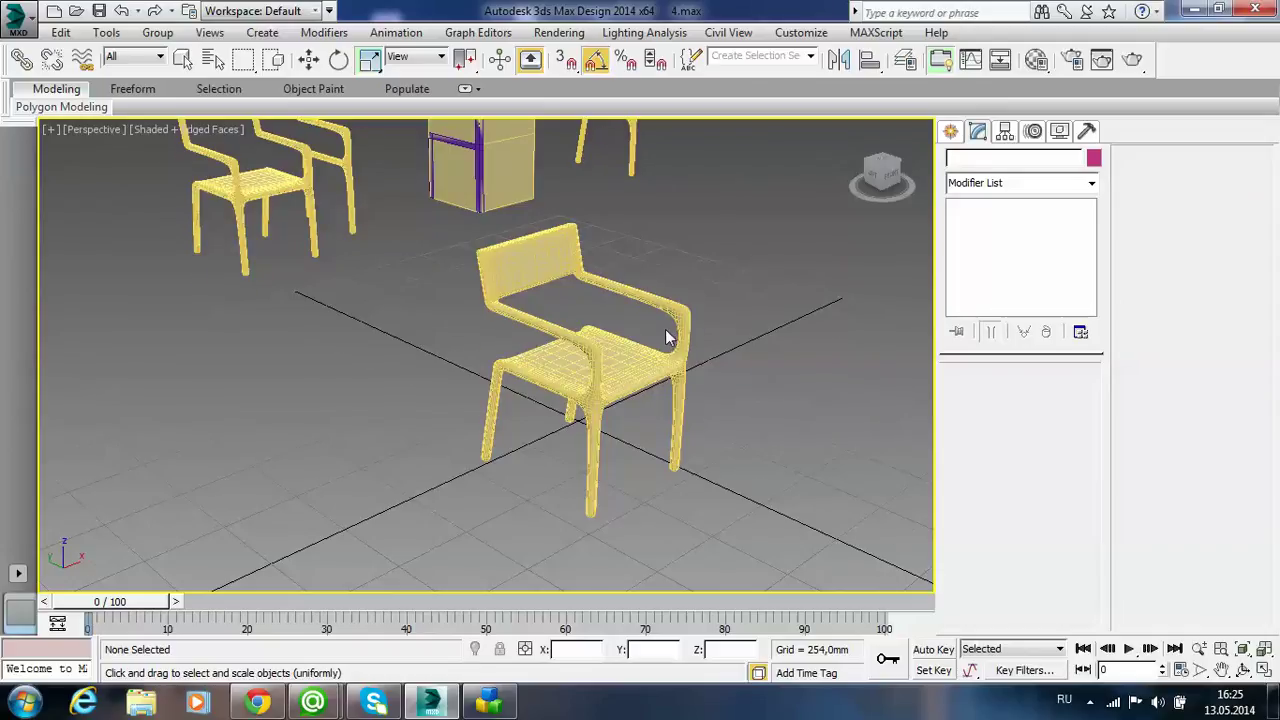
- Zoom and orbit around the smoothed chair to inspect its bent rails, then view the whole chair
scroll(294, 389, up, 3)
scroll(700, 420, up, 3)
scroll(363, 451, down, 2)
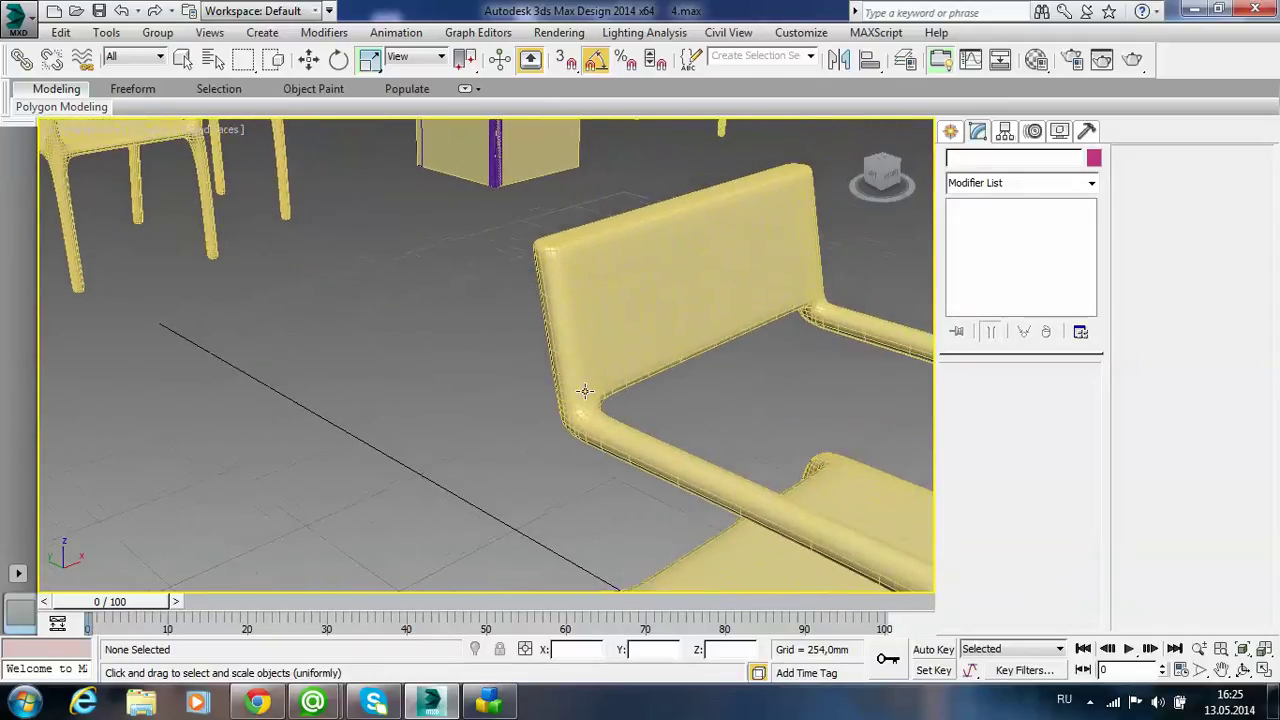
scroll(585, 390, up, 2)
scroll(503, 423, up, 2)
scroll(529, 437, up, 2)
scroll(476, 345, up, 3)
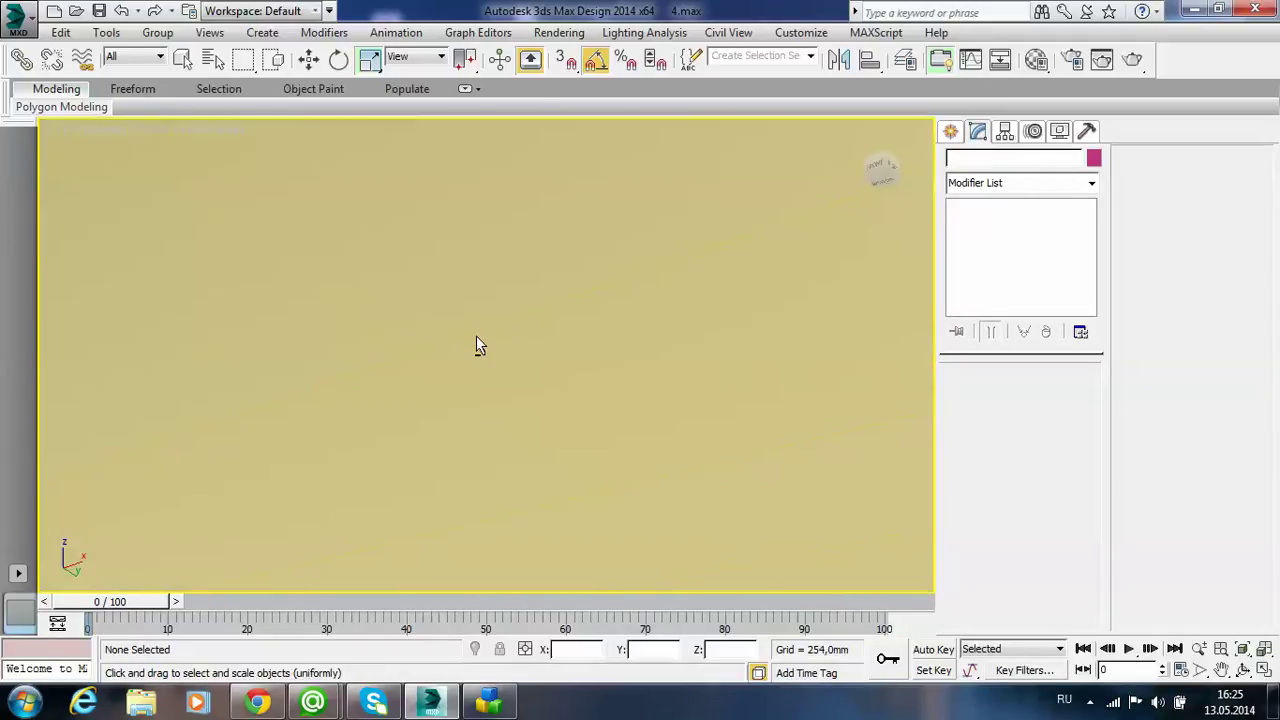
mouse_move(476, 345)
alt+middle_down()
mouse_move(437, 386)
mouse_move(314, 374)
mouse_move(383, 354)
mouse_move(426, 370)
alt+middle_up()
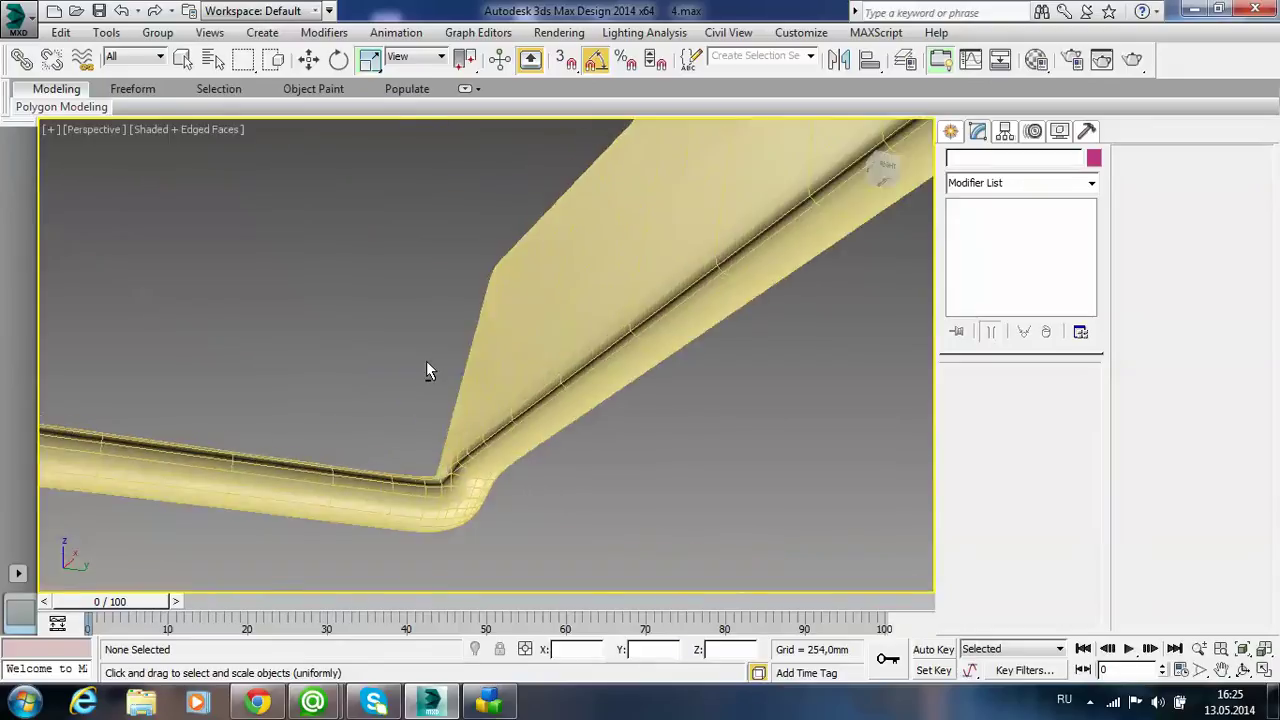
scroll(426, 370, down, 5)
scroll(540, 434, down, 1)
mouse_move(597, 449)
alt+middle_down()
mouse_move(440, 337)
mouse_move(473, 398)
mouse_move(534, 423)
mouse_move(569, 323)
mouse_move(734, 277)
mouse_move(777, 280)
mouse_move(797, 314)
mouse_move(744, 286)
alt+middle_up()
- Select the chair and drop to its unsmoothed Editable Poly cage, framing the legs
click(493, 247)
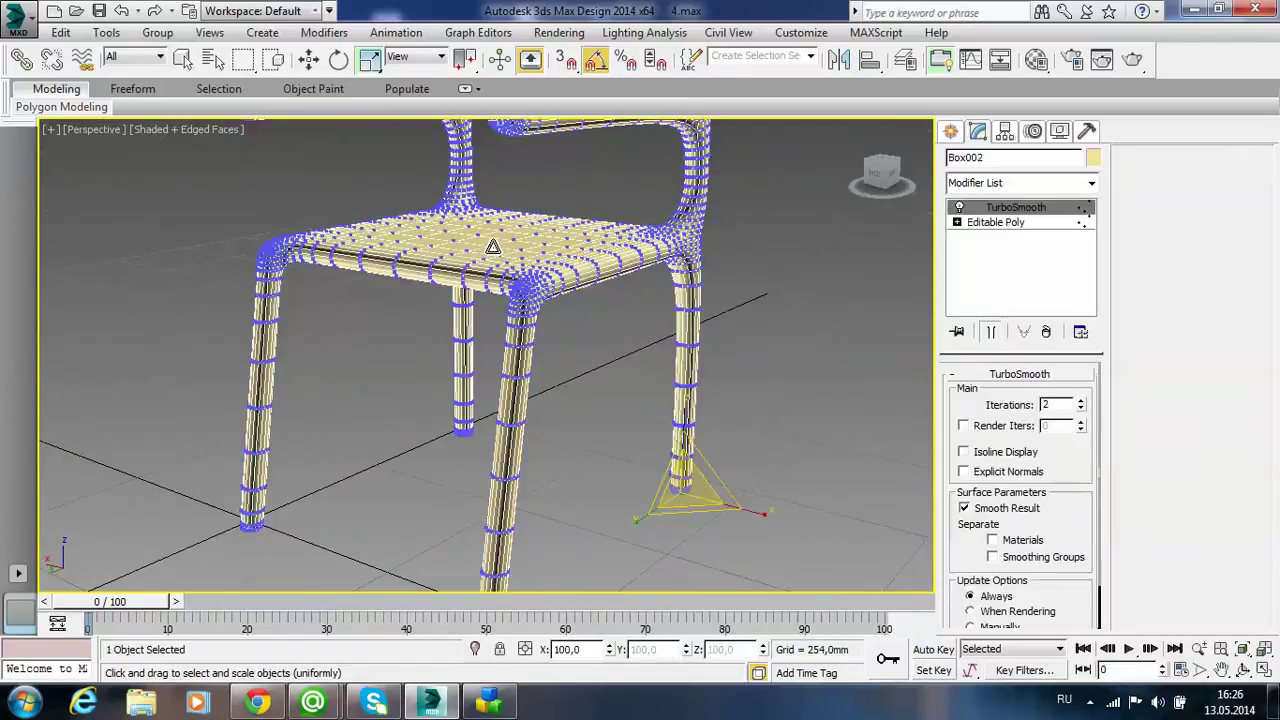
click(1020, 224)
mouse_move(544, 452)
middle_down()
mouse_move(551, 371)
mouse_move(680, 340)
middle_up()
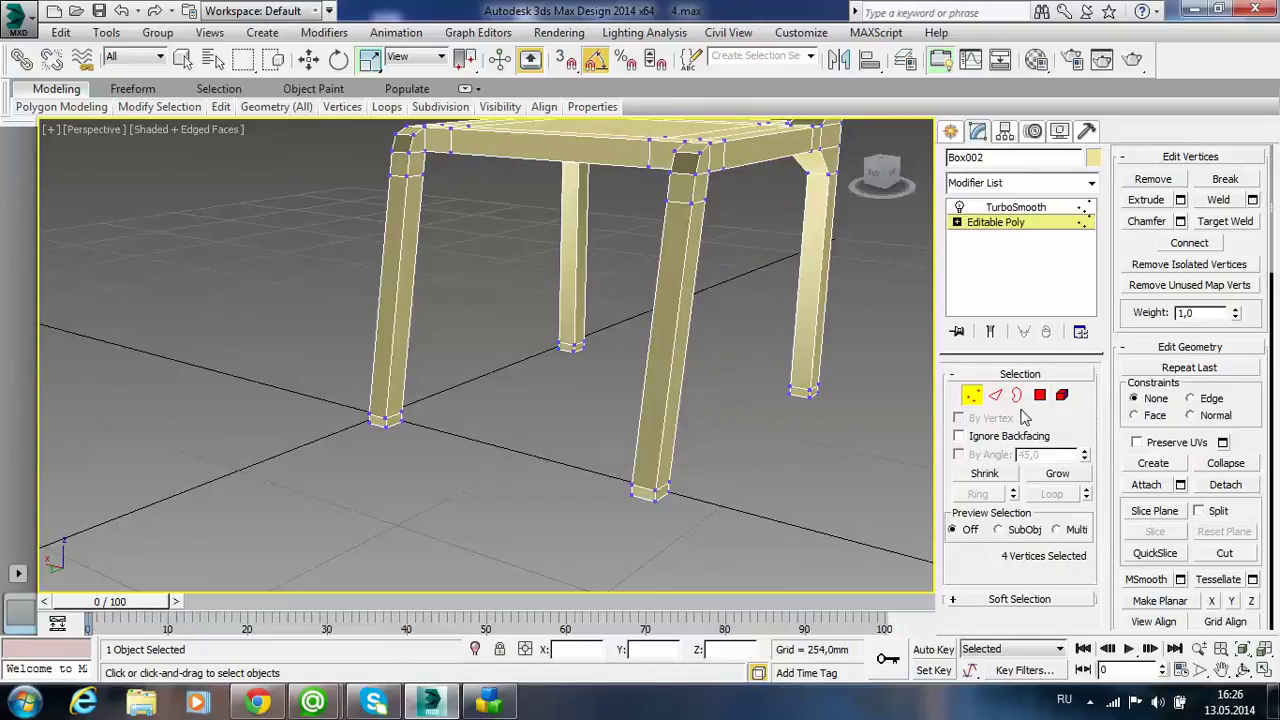
- Select the long edges of two legs at edge level, then view the reference chair photo
click(995, 395)
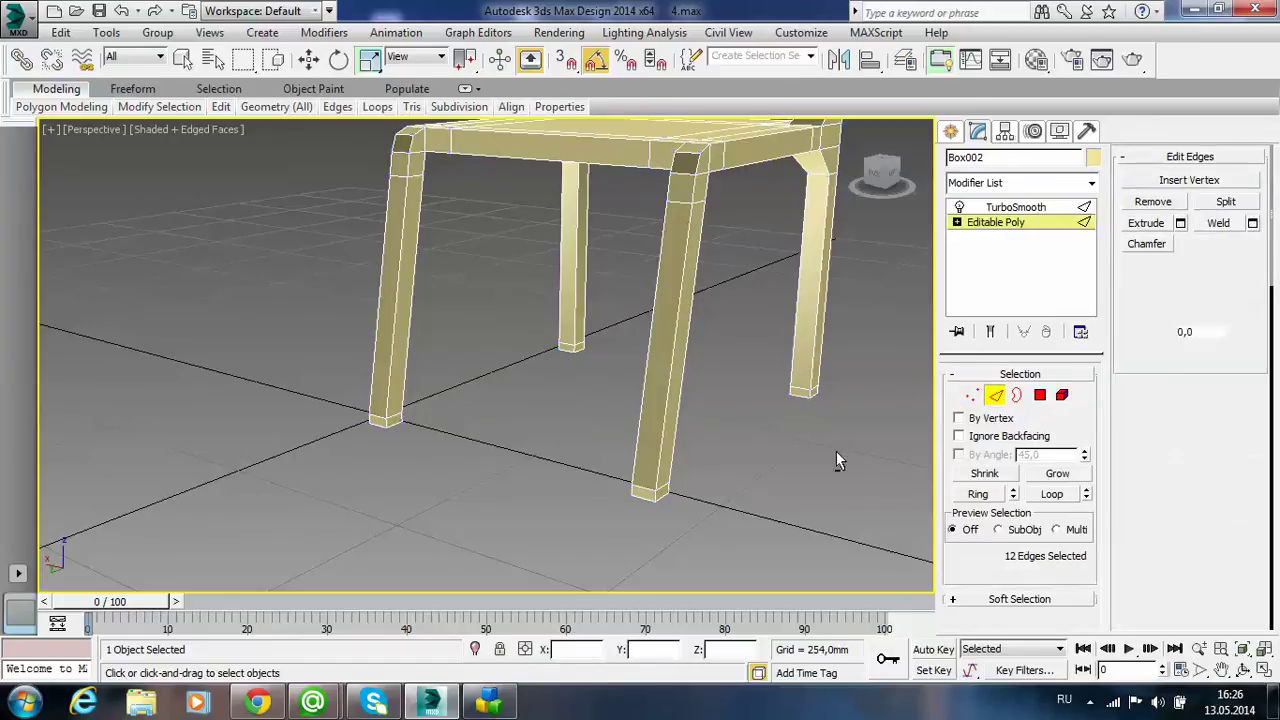
scroll(760, 445, up, 3)
scroll(697, 415, up, 3)
drag(367, 295, 367, 296)
alt+middle_drag(367, 296, 600, 330)
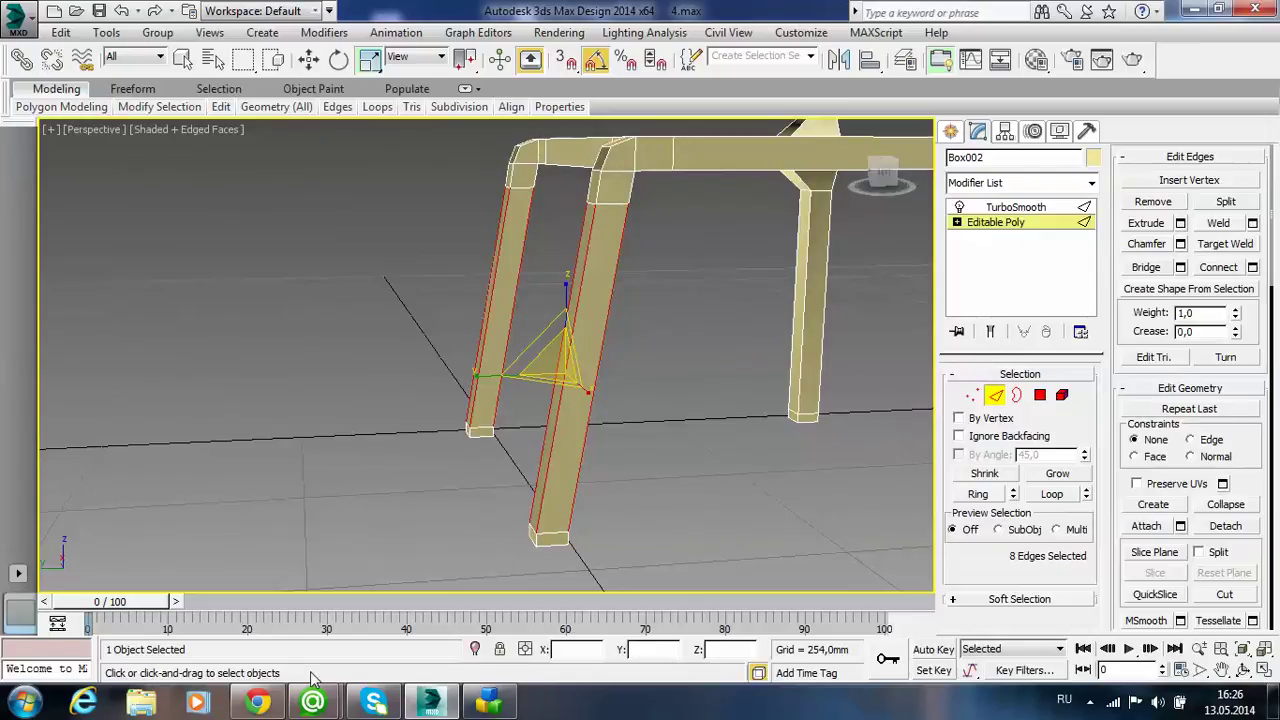
alt+middle_drag(459, 501, 490, 521)
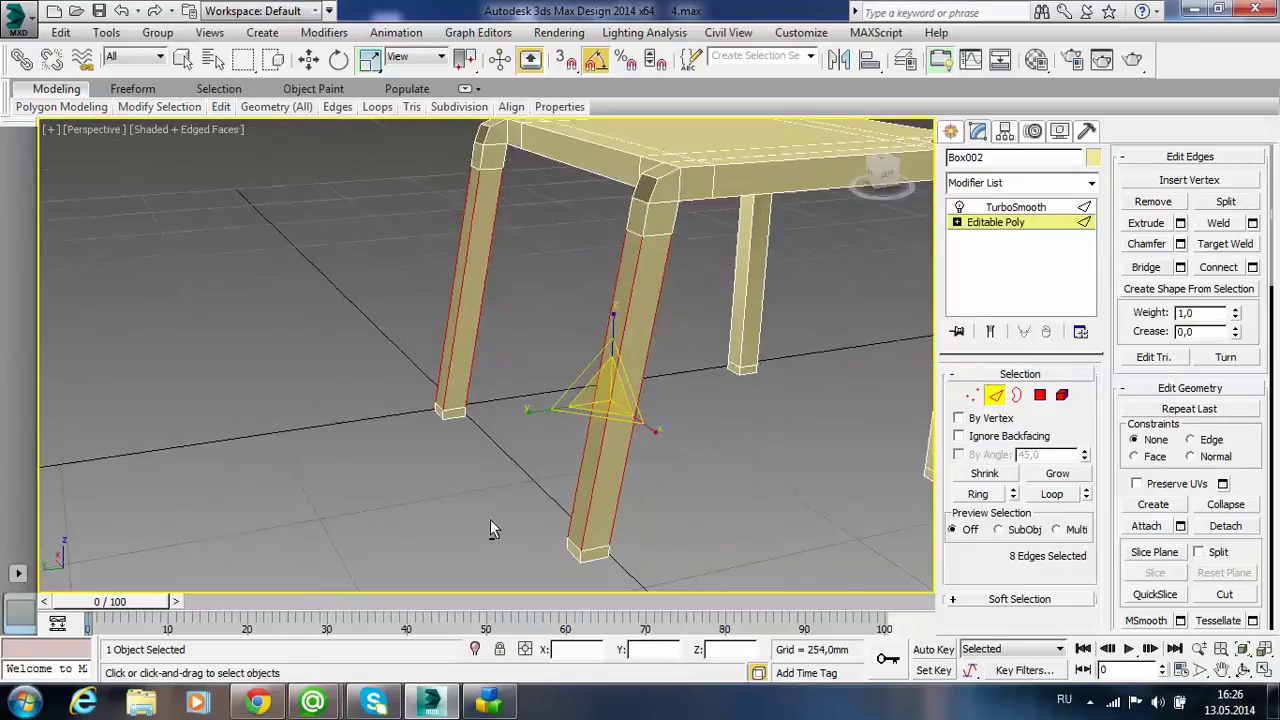
click(268, 702)
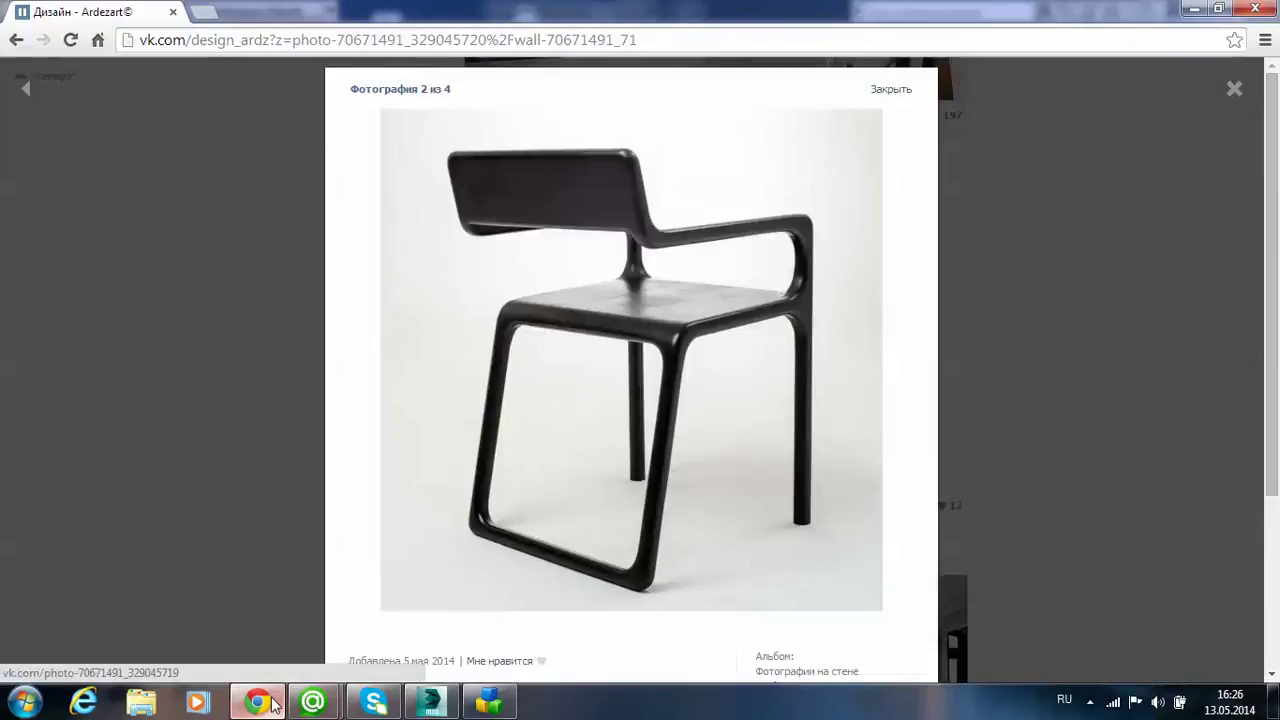
mouse_move(430, 702)
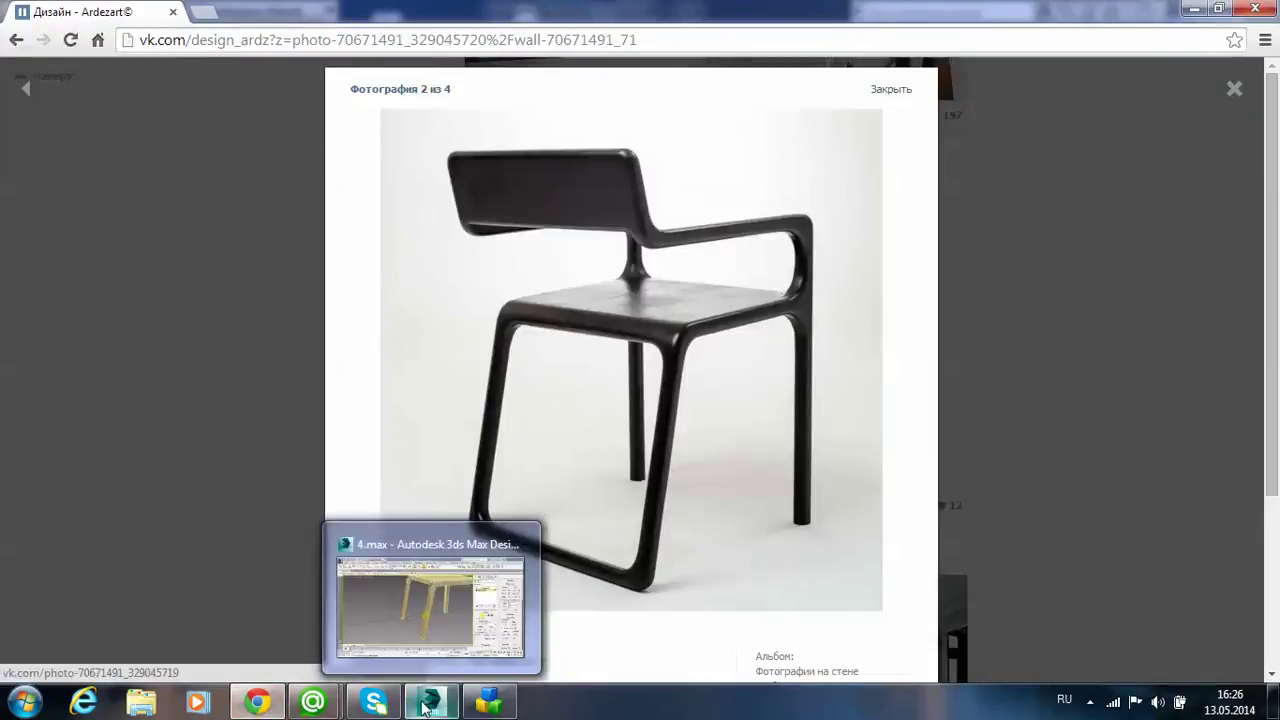
- Back in 3ds Max, bridge the two front top corner polygons into a rail across the seat front
click(421, 608)
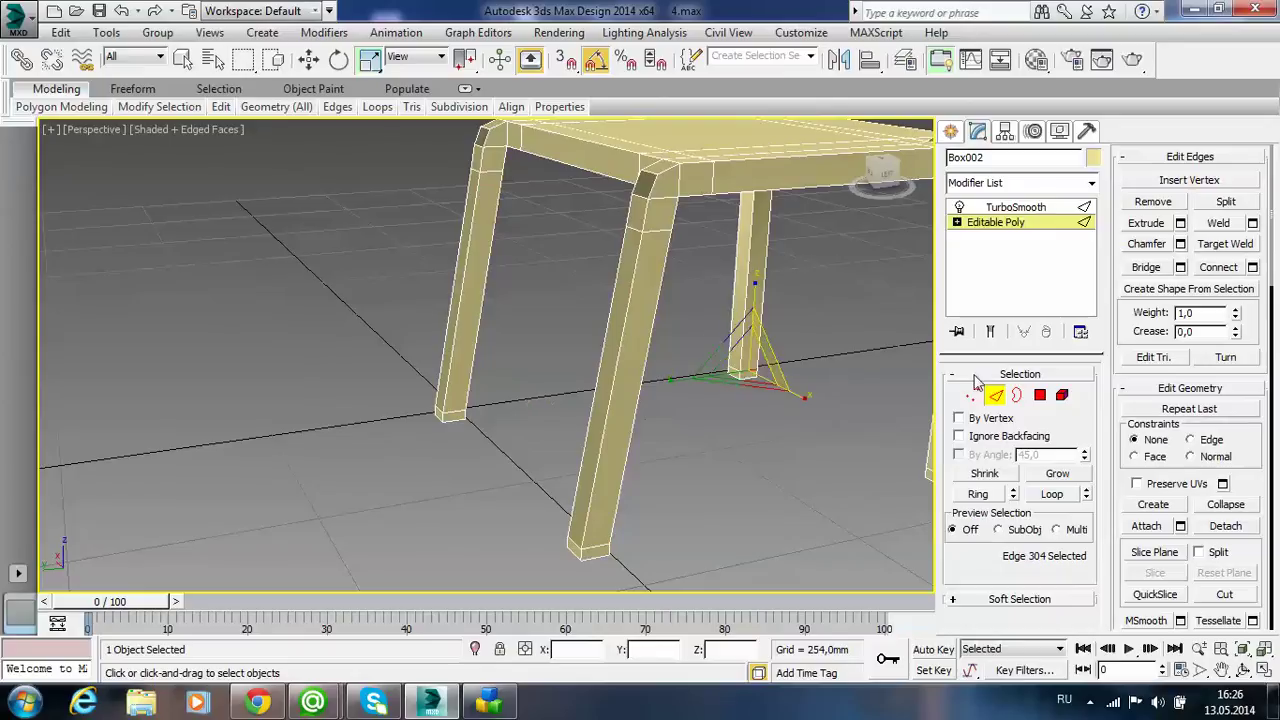
click(1040, 396)
alt+middle_drag(614, 300, 531, 229)
click(492, 192)
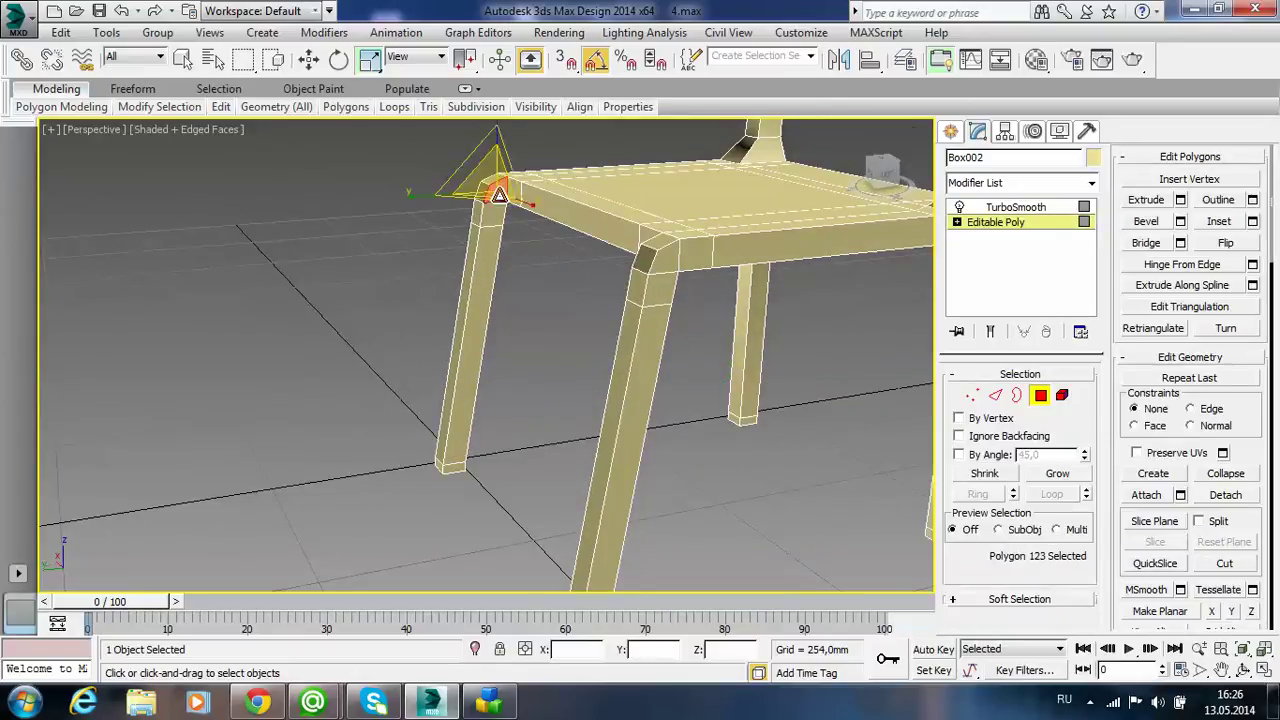
alt+middle_drag(677, 264, 768, 247)
ctrl+click(737, 178)
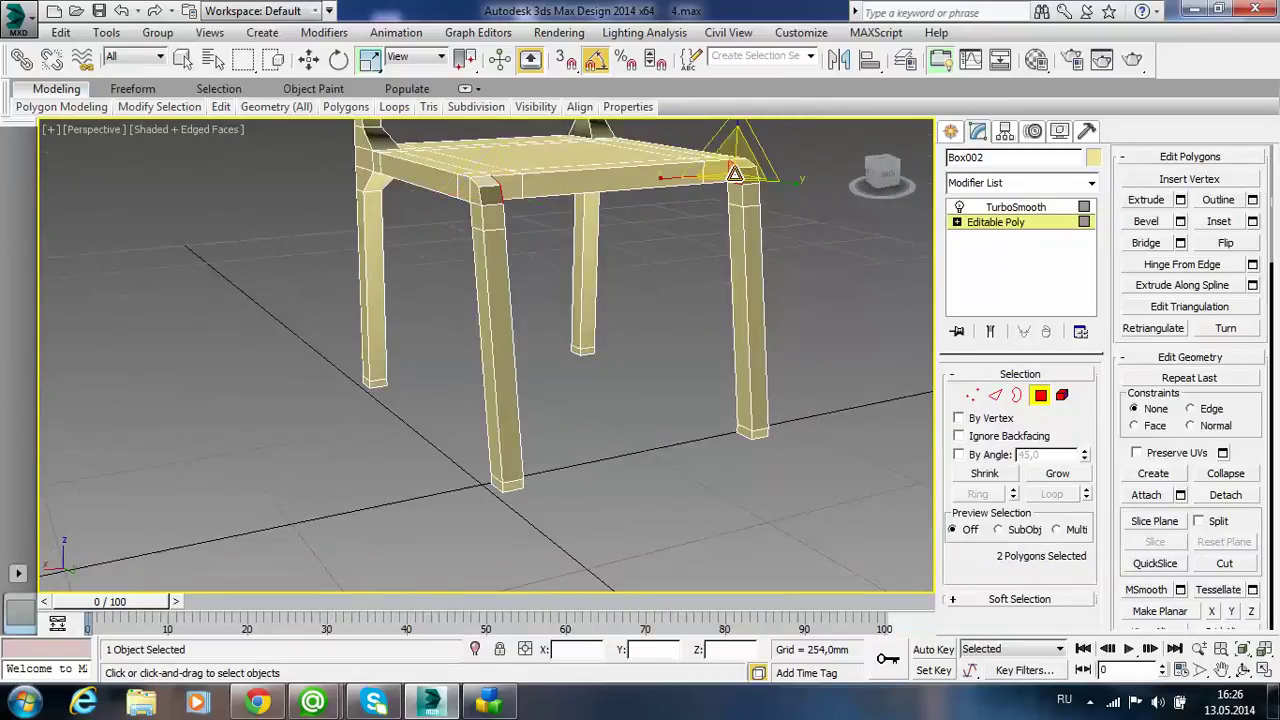
click(1148, 243)
- Check the bridged rail with TurboSmooth shown, then return to the cage and clear the polygon selection
mouse_move(816, 337)
alt+middle_down()
mouse_move(694, 375)
mouse_move(651, 369)
mouse_move(698, 366)
alt+middle_up()
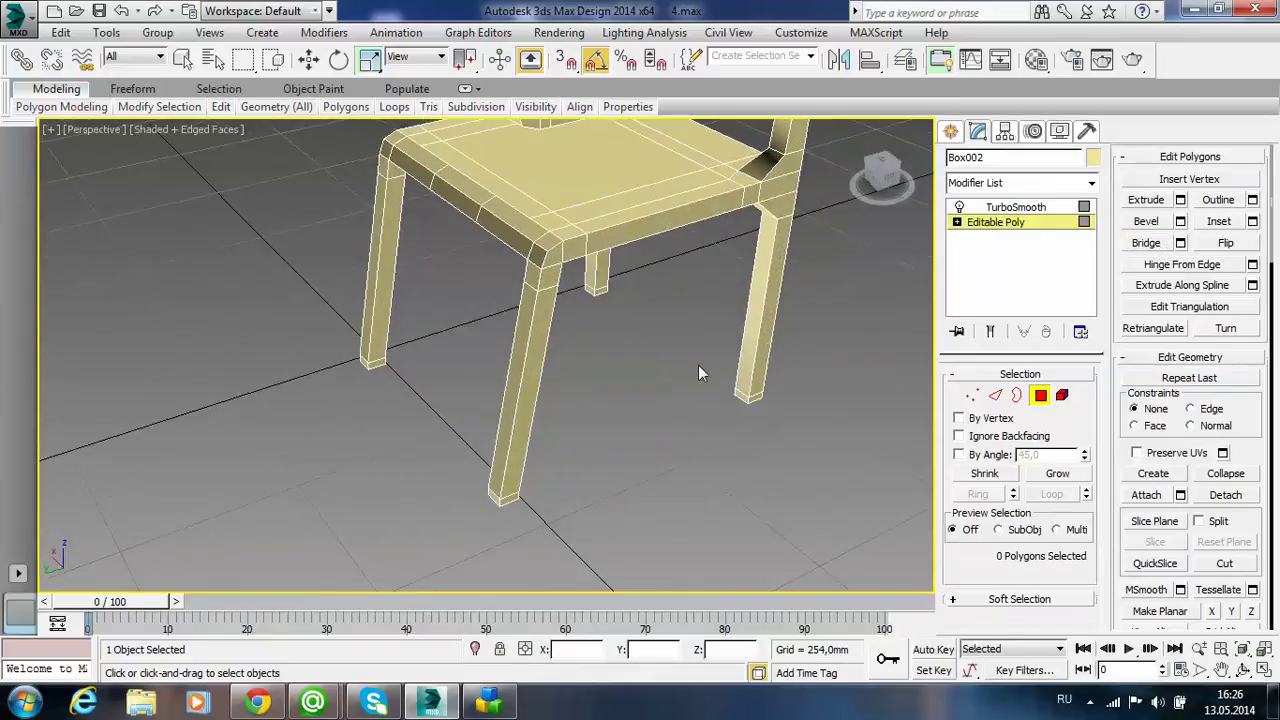
click(1016, 208)
click(628, 362)
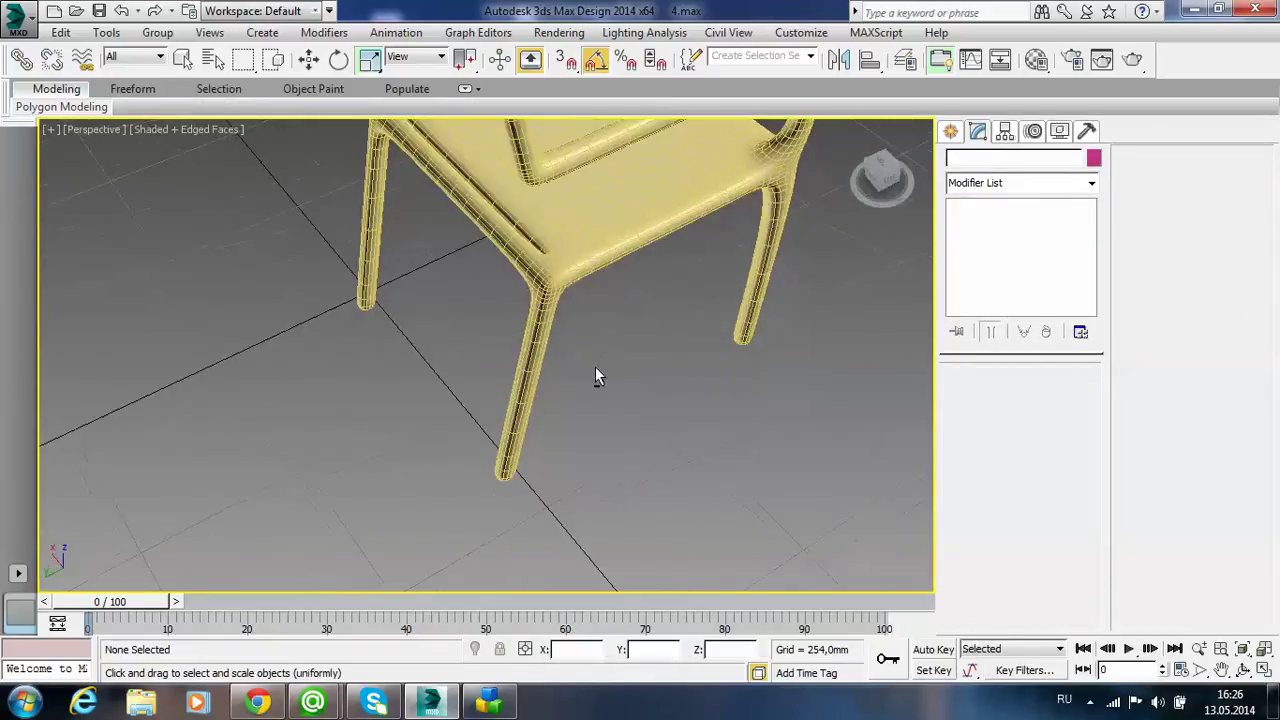
mouse_move(595, 376)
alt+middle_down()
mouse_move(608, 397)
mouse_move(628, 315)
mouse_move(600, 315)
alt+middle_up()
click(600, 315)
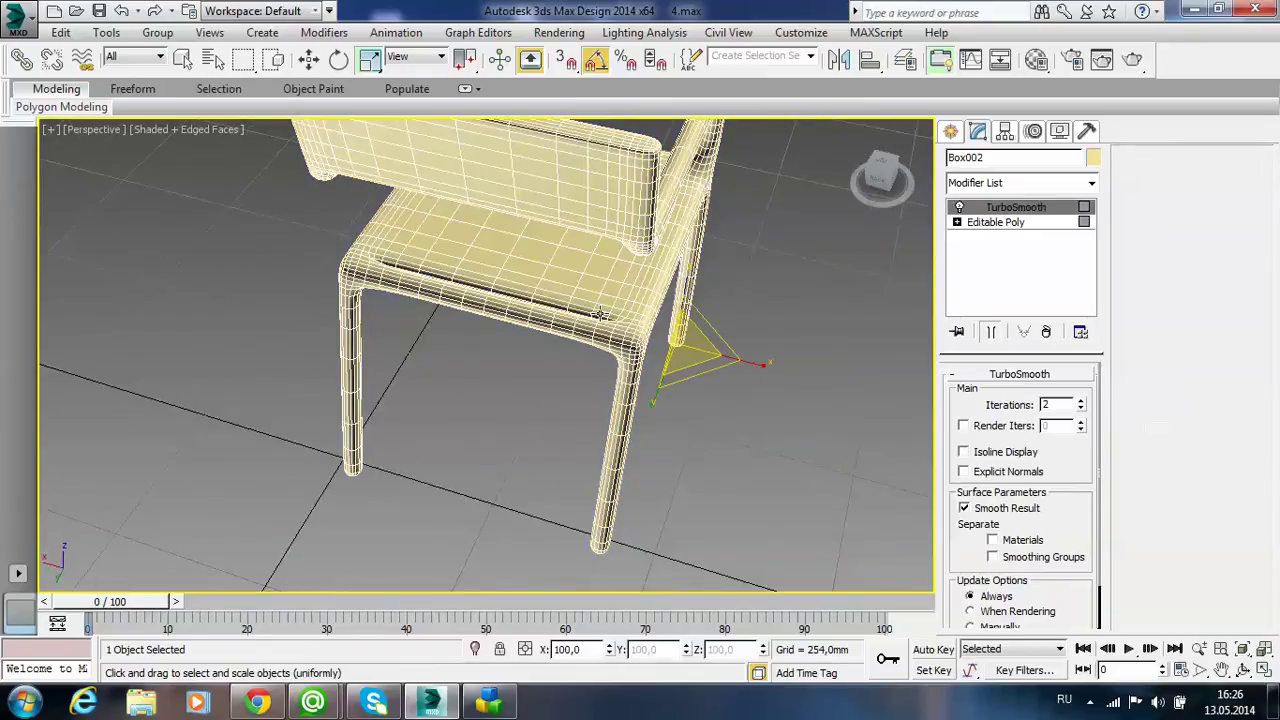
click(600, 315)
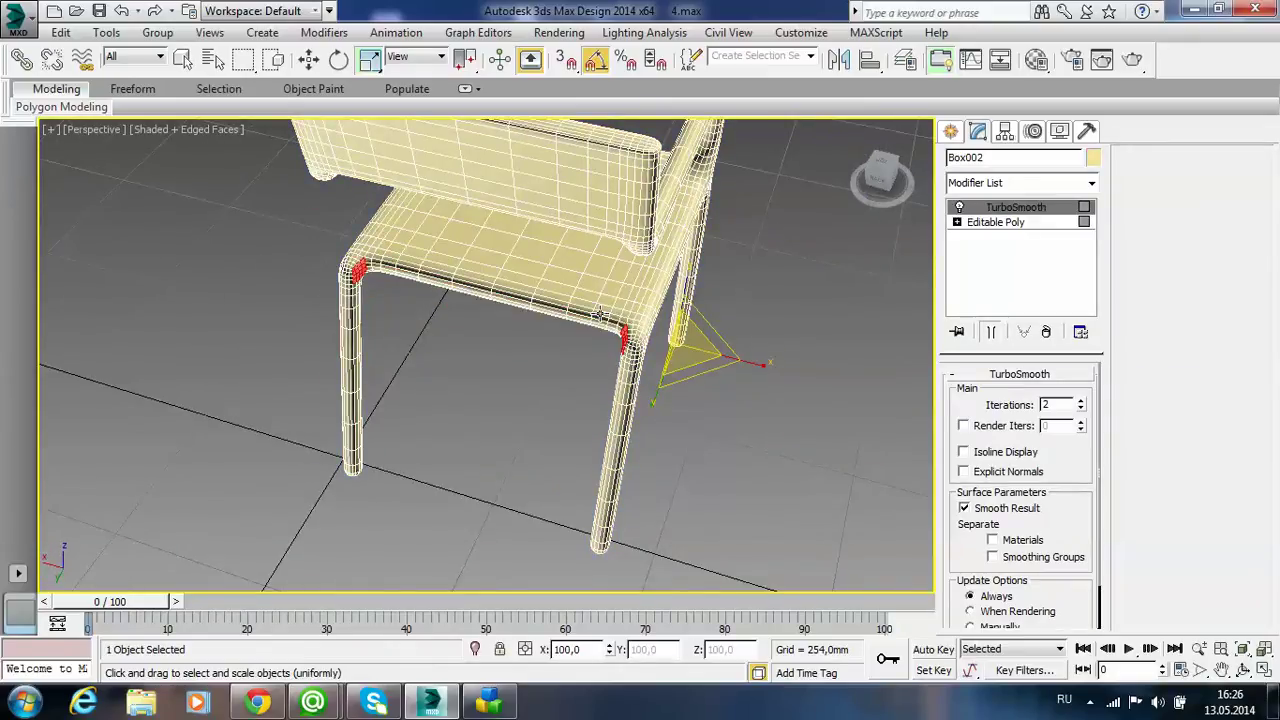
click(995, 222)
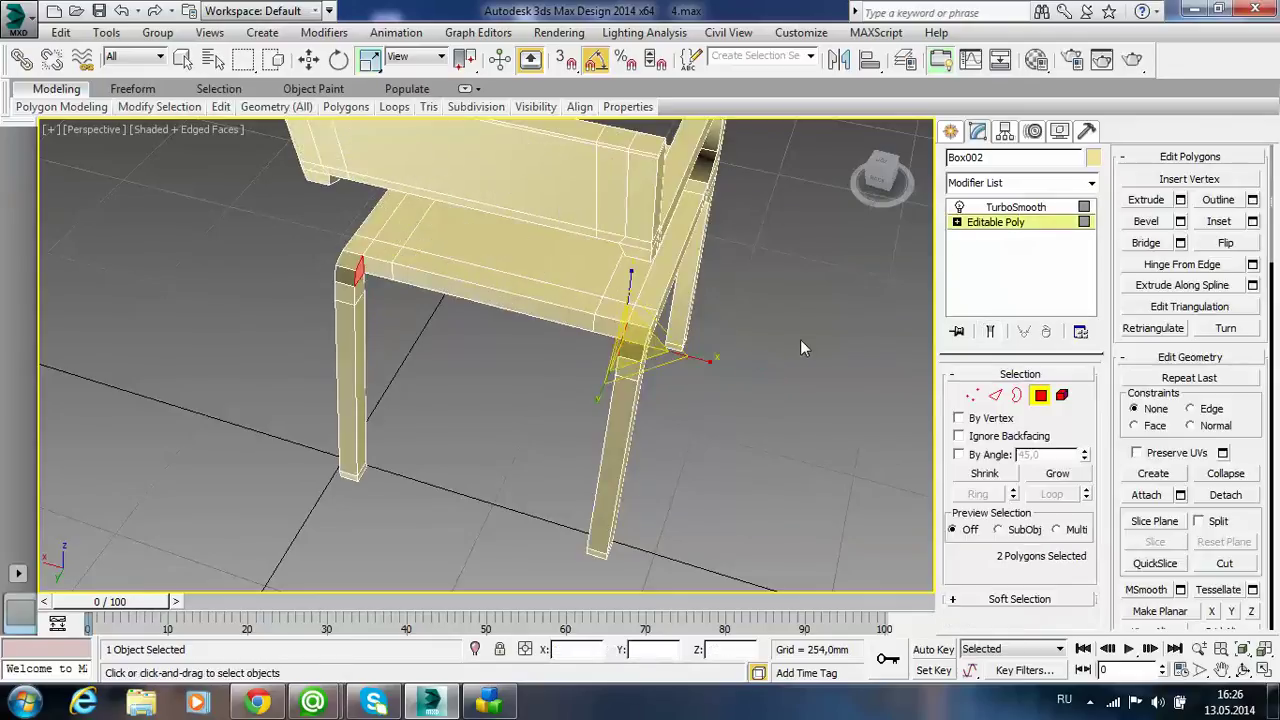
click(763, 373)
mouse_move(755, 383)
alt+middle_down()
mouse_move(779, 336)
mouse_move(753, 343)
mouse_move(772, 346)
alt+middle_up()
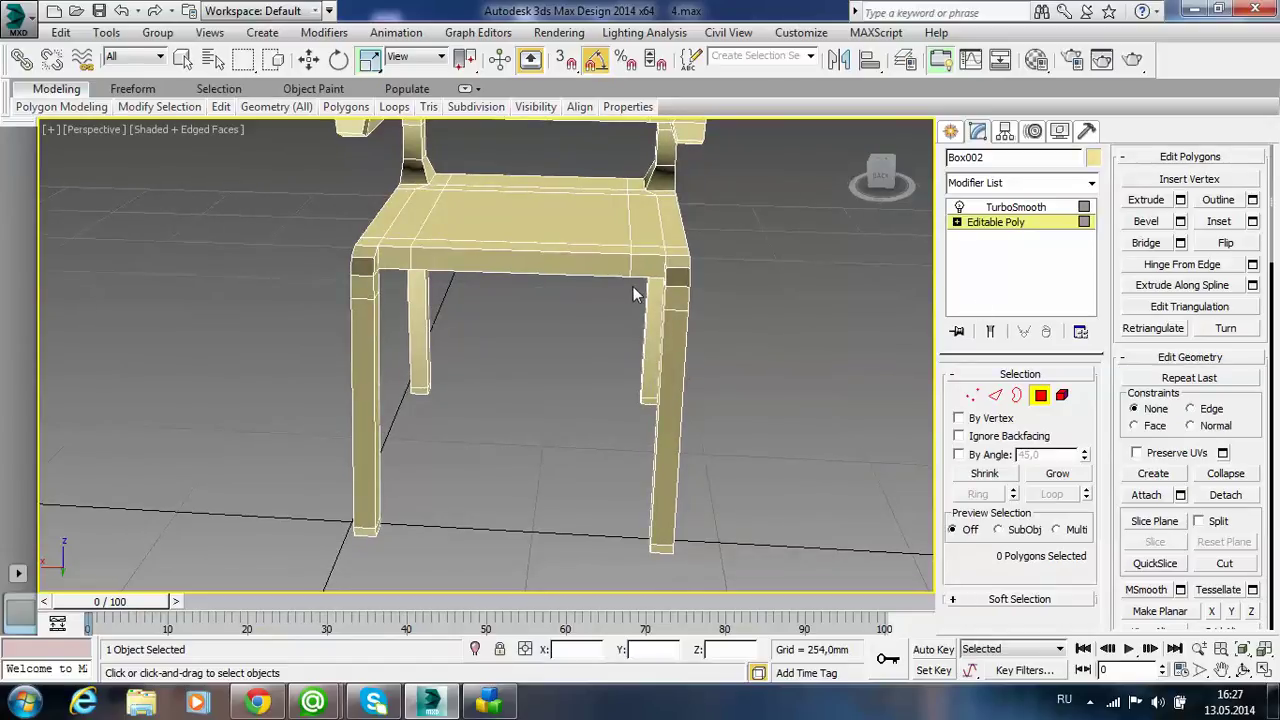
- Delete the seat polygons and a leftover edge face, leaving two separate side frames
drag(632, 283, 455, 160)
key(Delete)
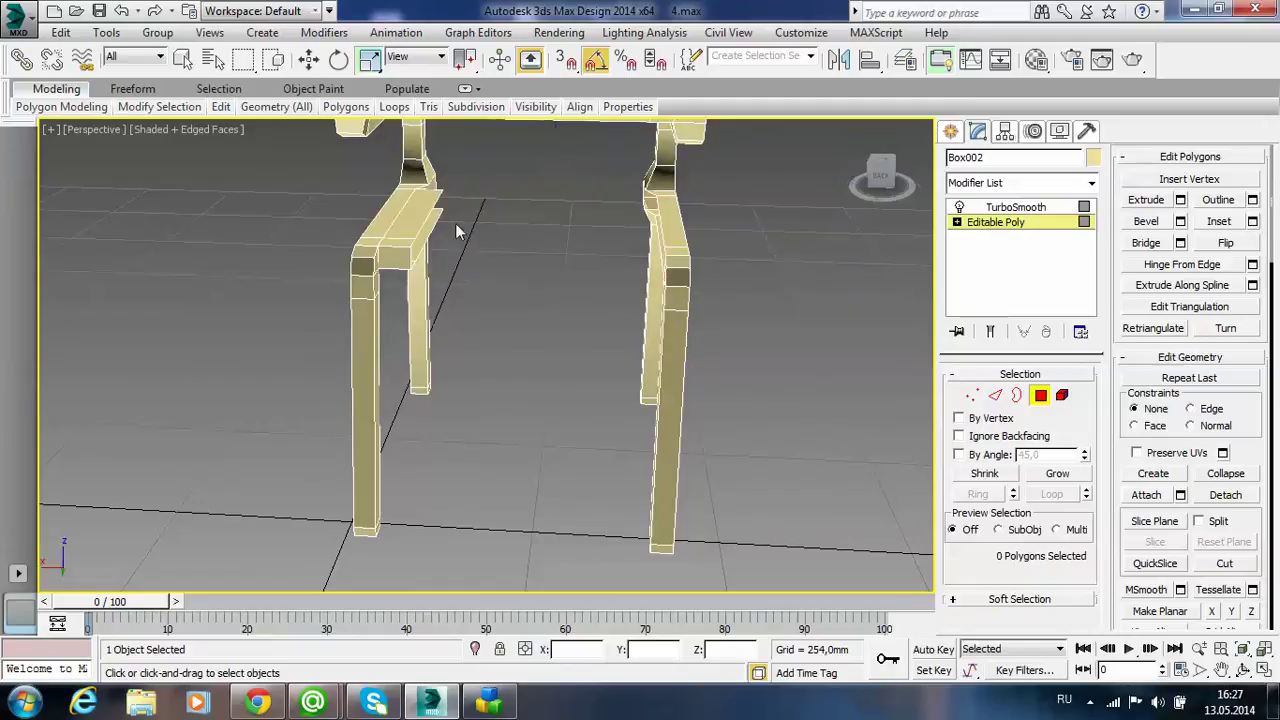
click(403, 240)
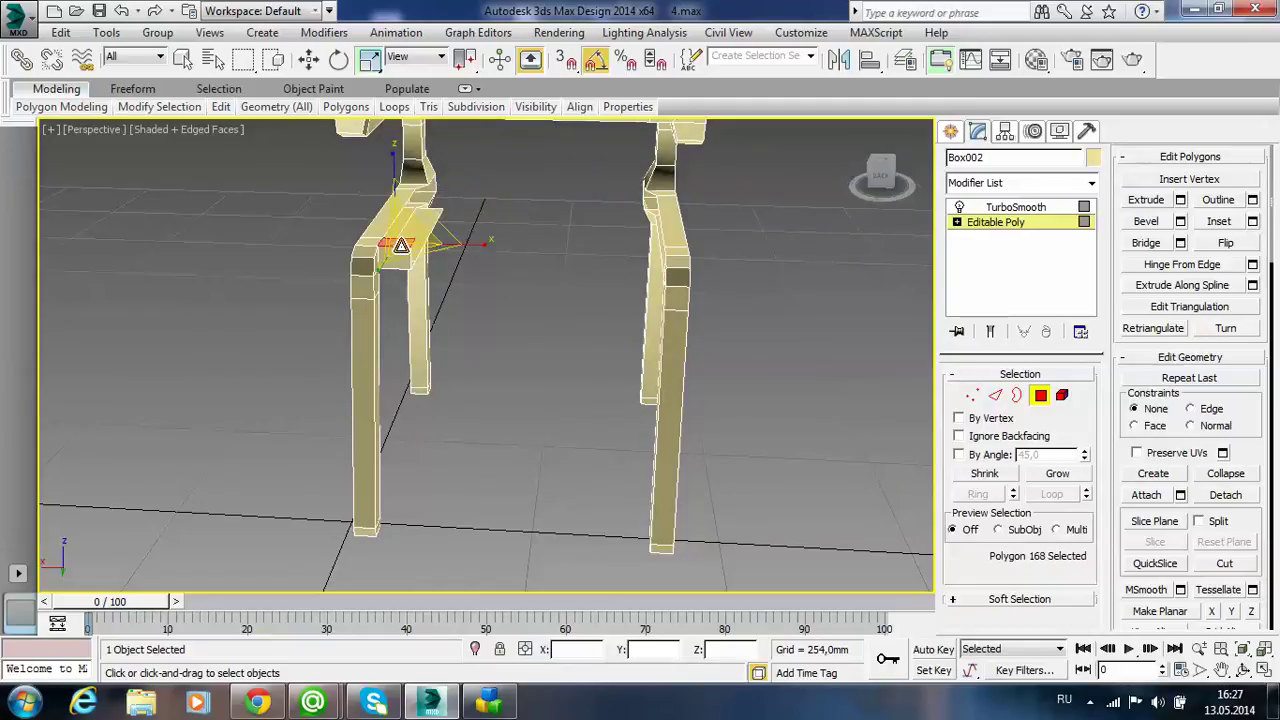
click(413, 247)
key(Delete)
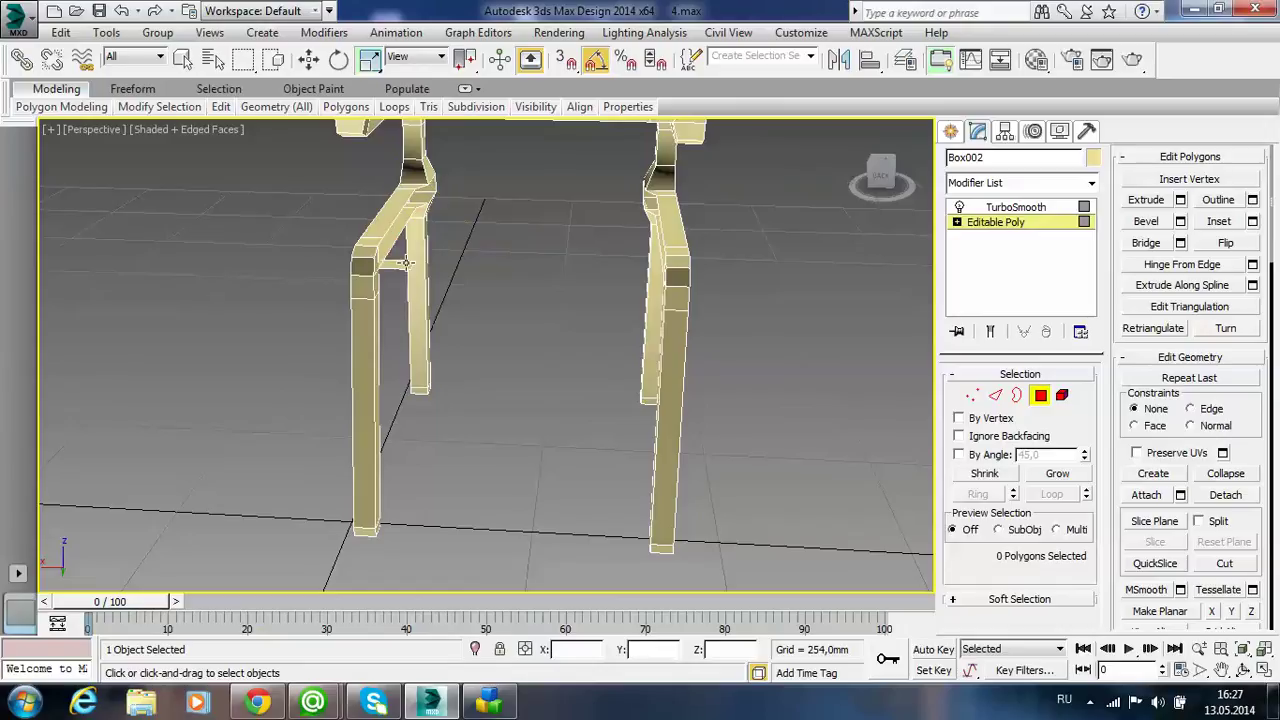
alt+middle_drag(575, 290, 303, 322)
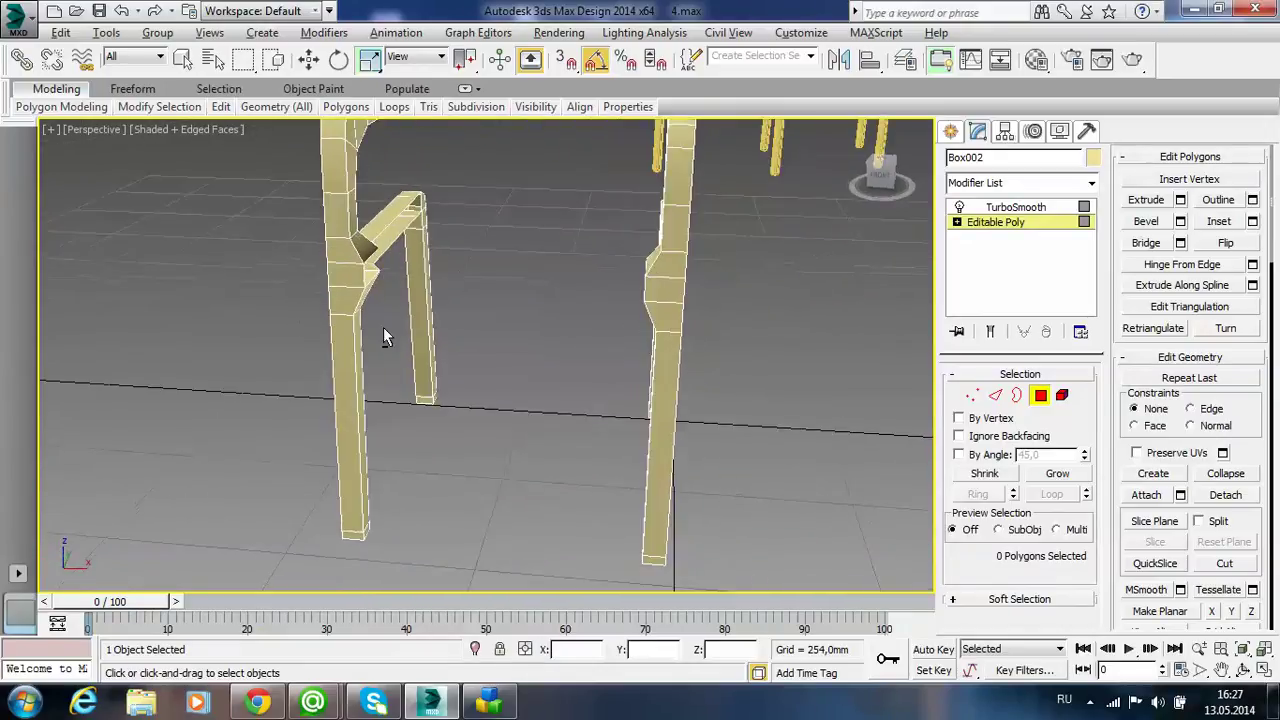
alt+middle_drag(383, 327, 646, 336)
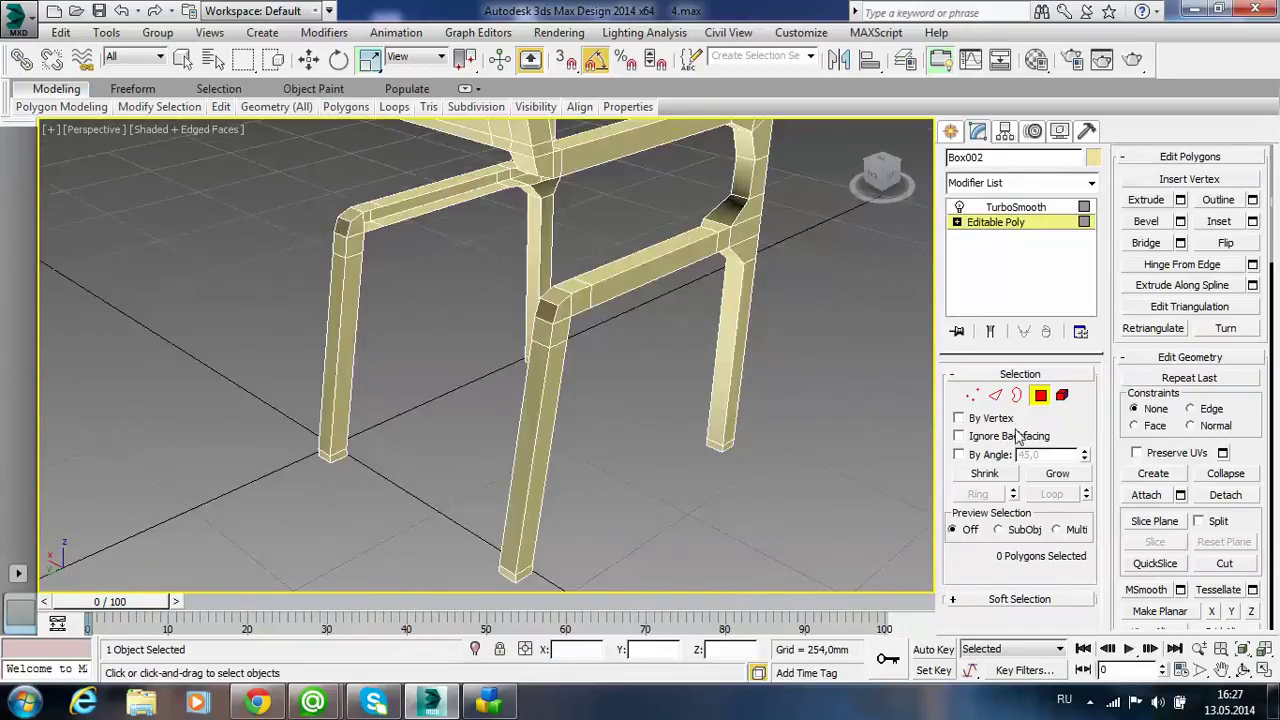
- Bridge the edge pairs at the side frame's corner, using 3 bridge segments
click(995, 395)
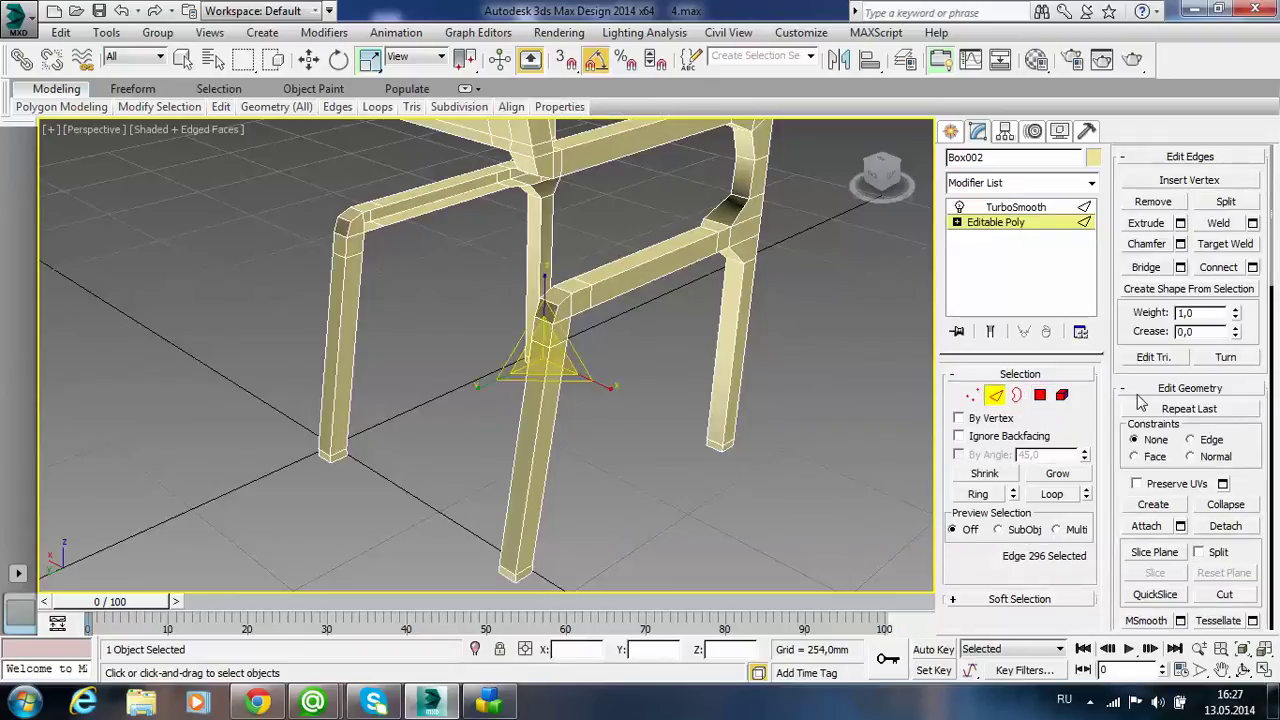
click(1147, 268)
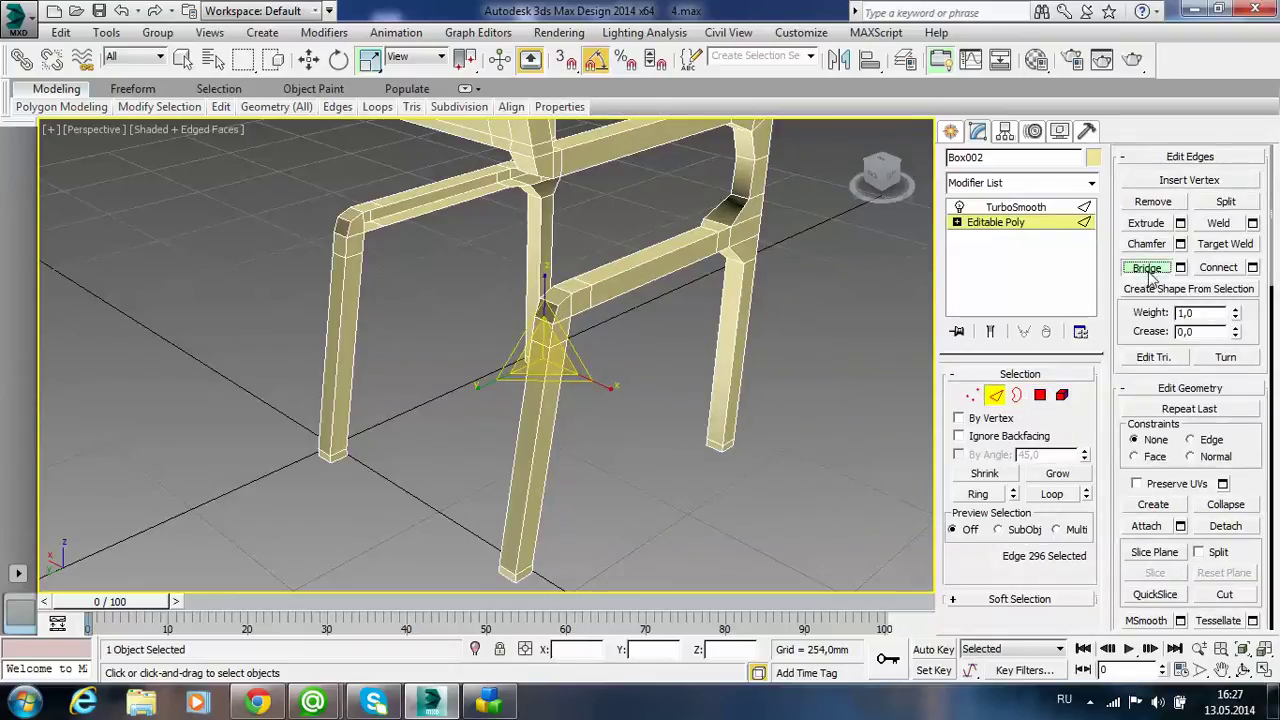
alt+middle_drag(512, 296, 425, 307)
scroll(397, 295, up, 3)
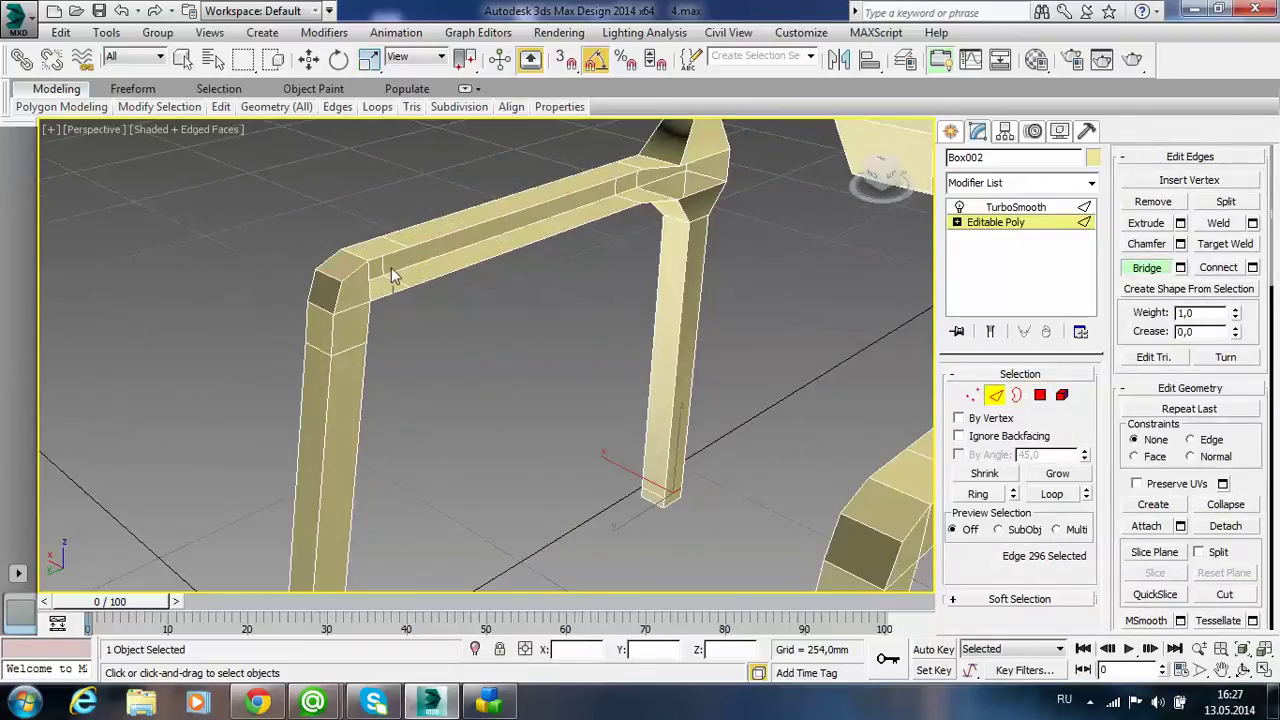
click(386, 257)
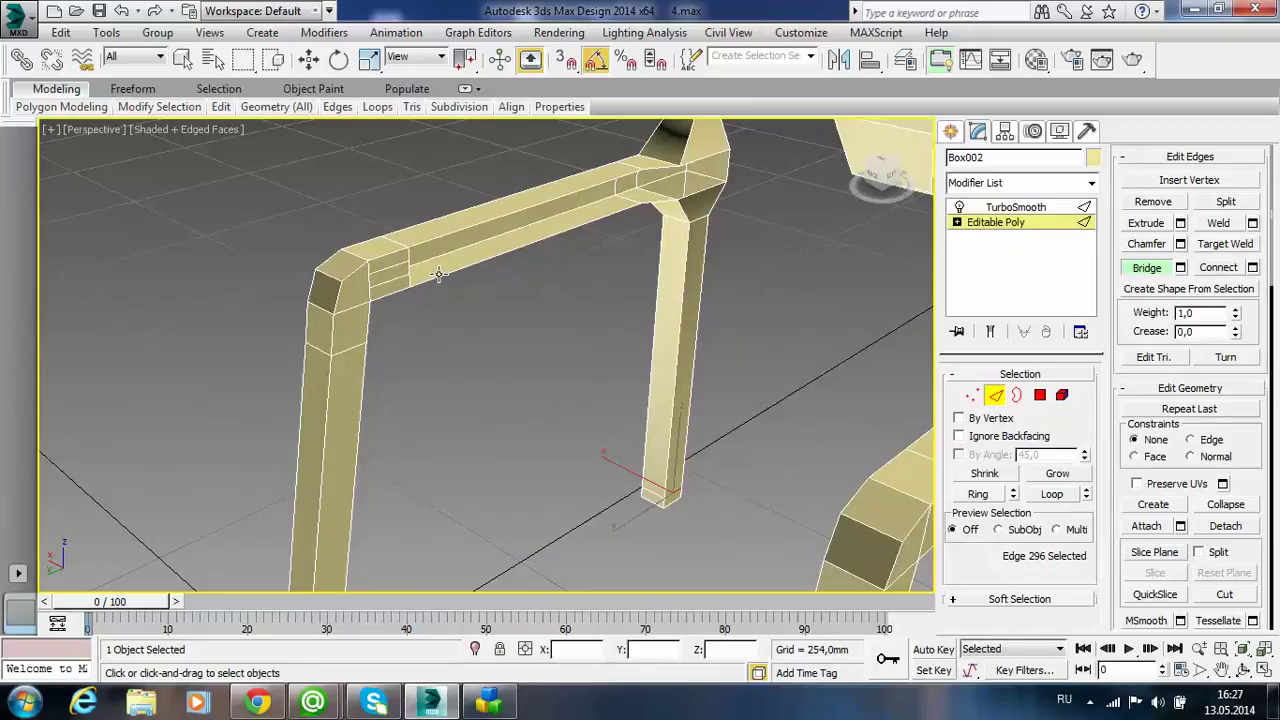
click(438, 274)
middle_drag(506, 303, 451, 324)
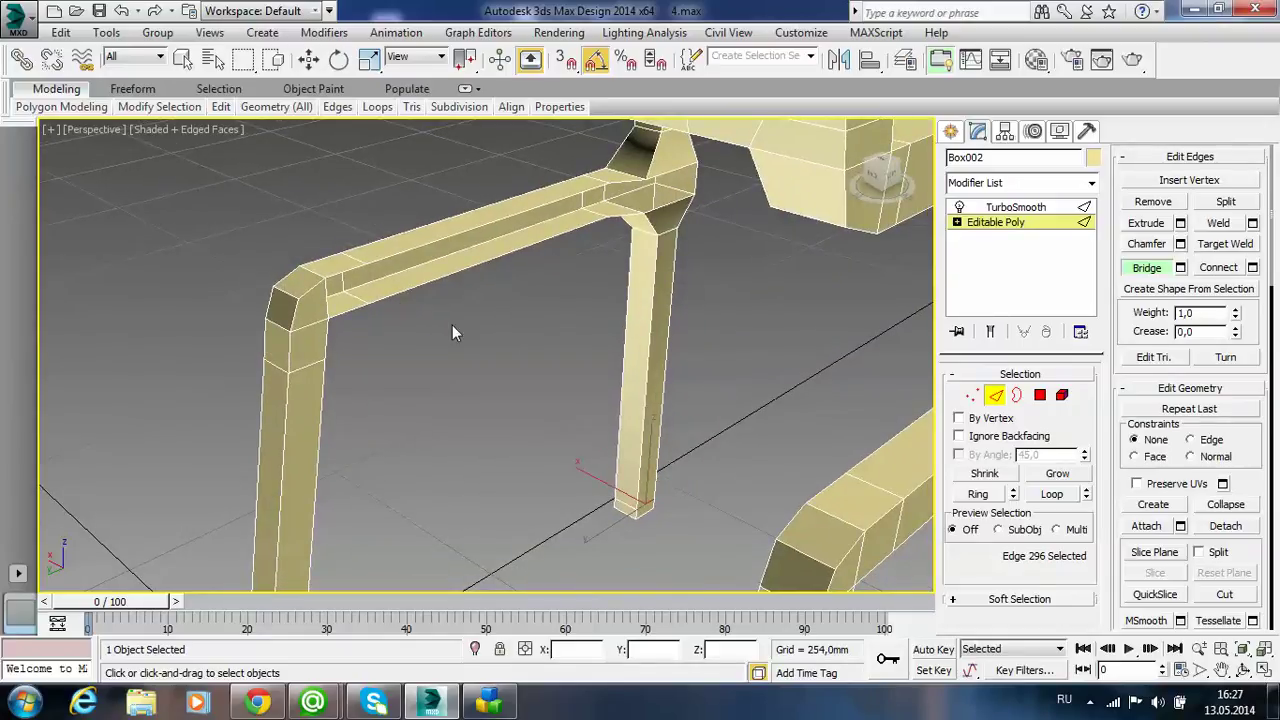
click(1180, 267)
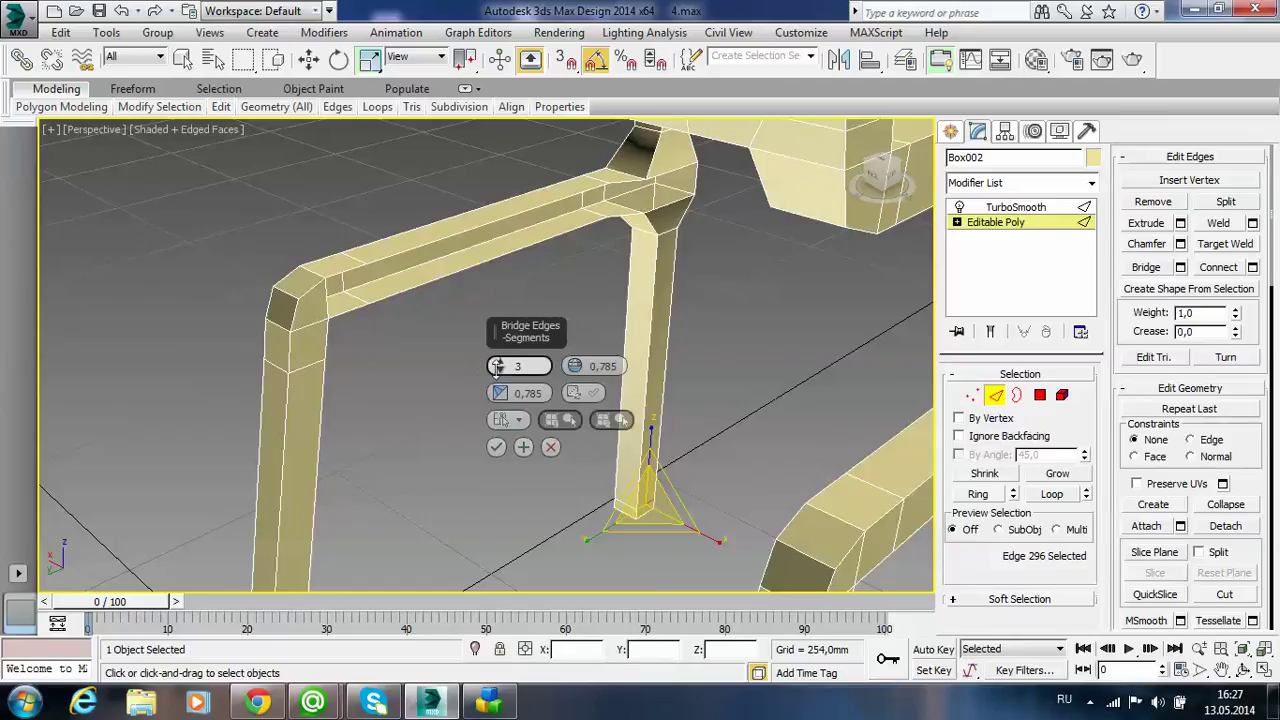
click(496, 447)
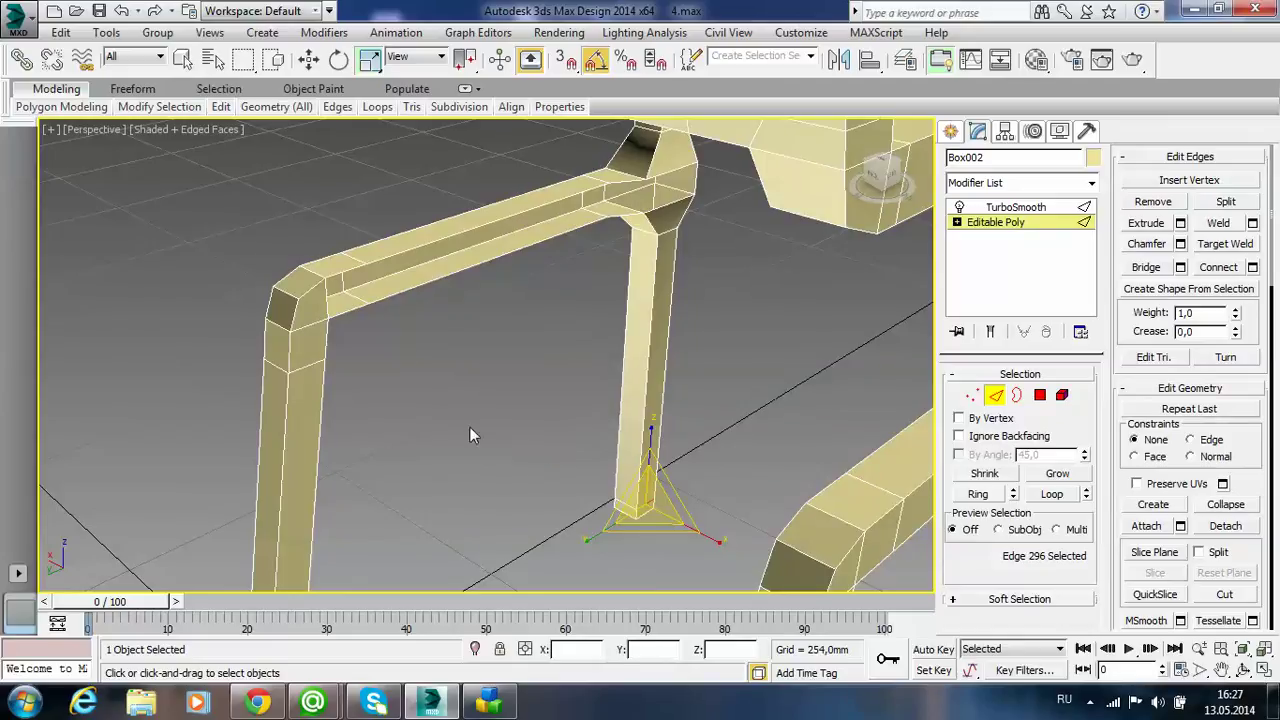
- Bridge the gap between the rail end and the leg at the top-left joint
click(359, 311)
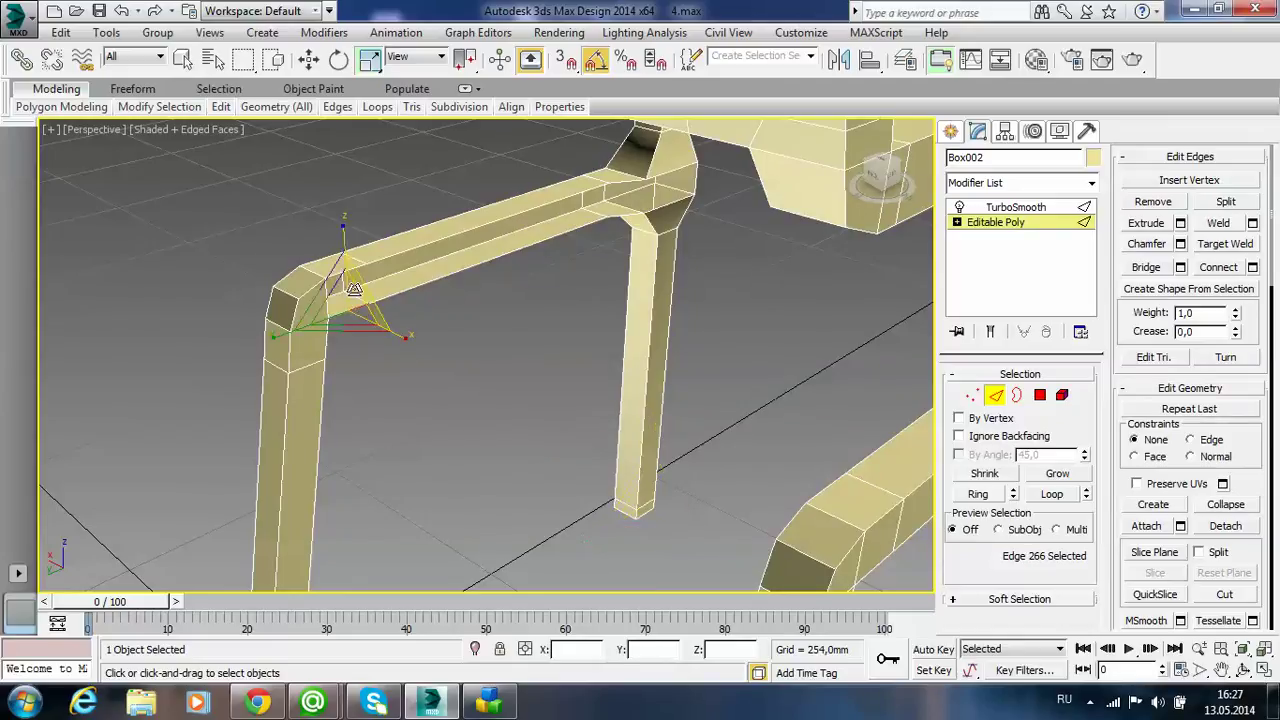
click(1147, 267)
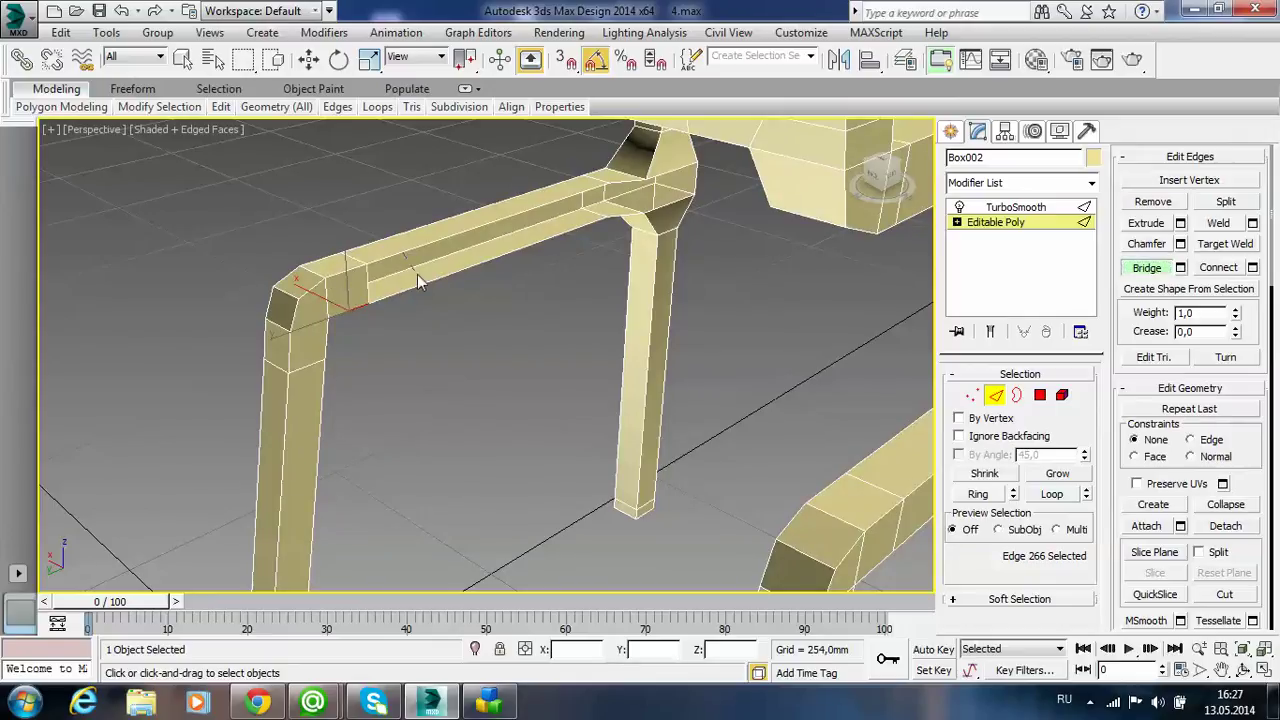
alt+middle_drag(475, 297, 600, 248)
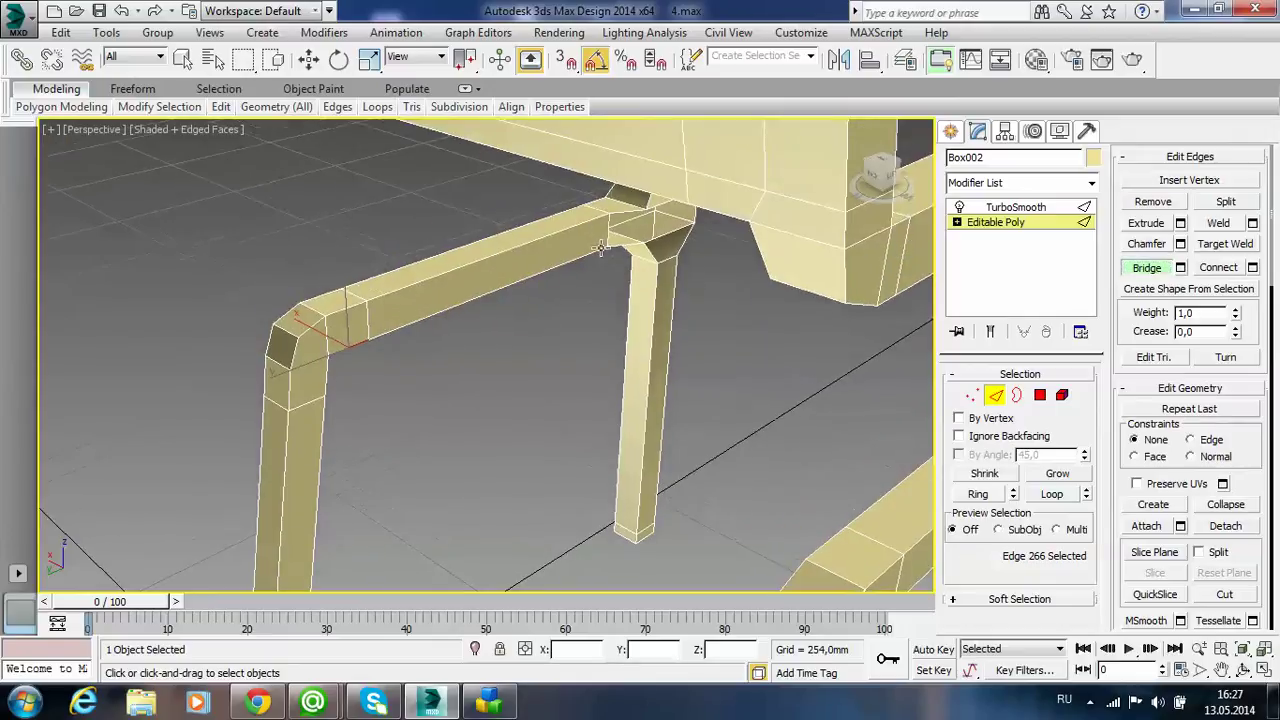
alt+middle_drag(620, 355, 646, 309)
scroll(586, 400, up, 2)
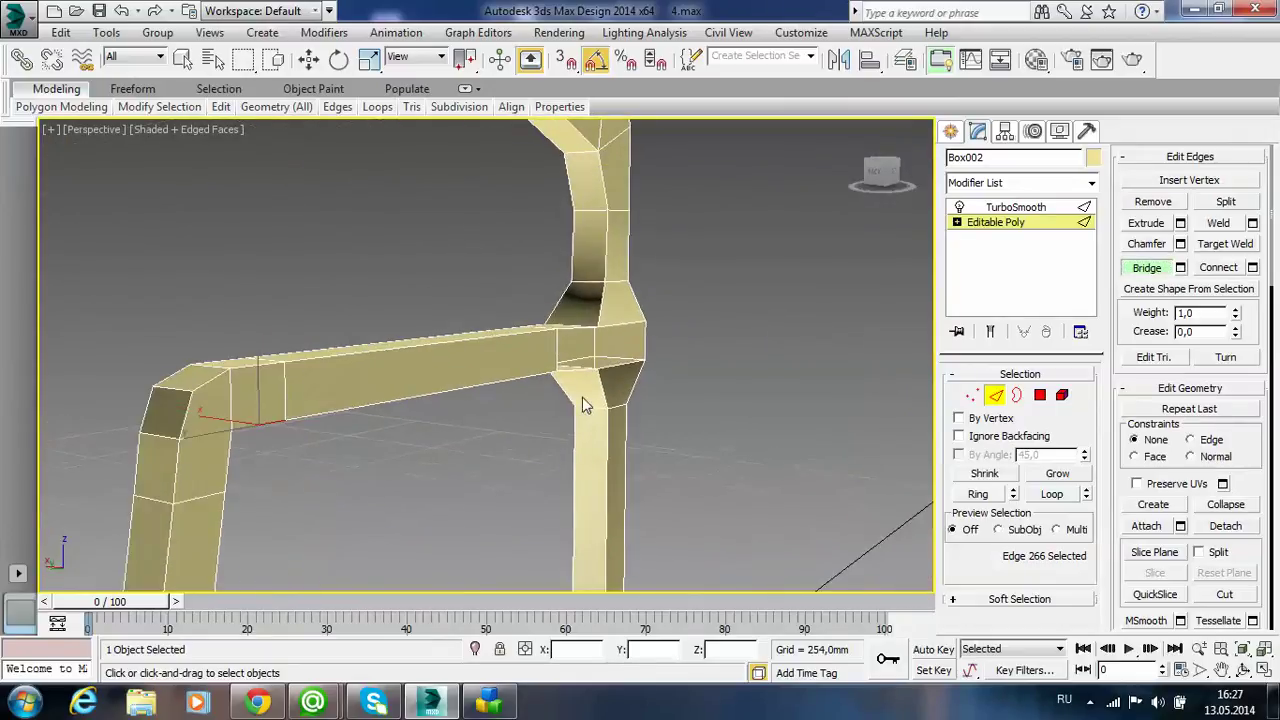
scroll(628, 384, up, 2)
scroll(621, 394, up, 2)
middle_drag(621, 394, 675, 318)
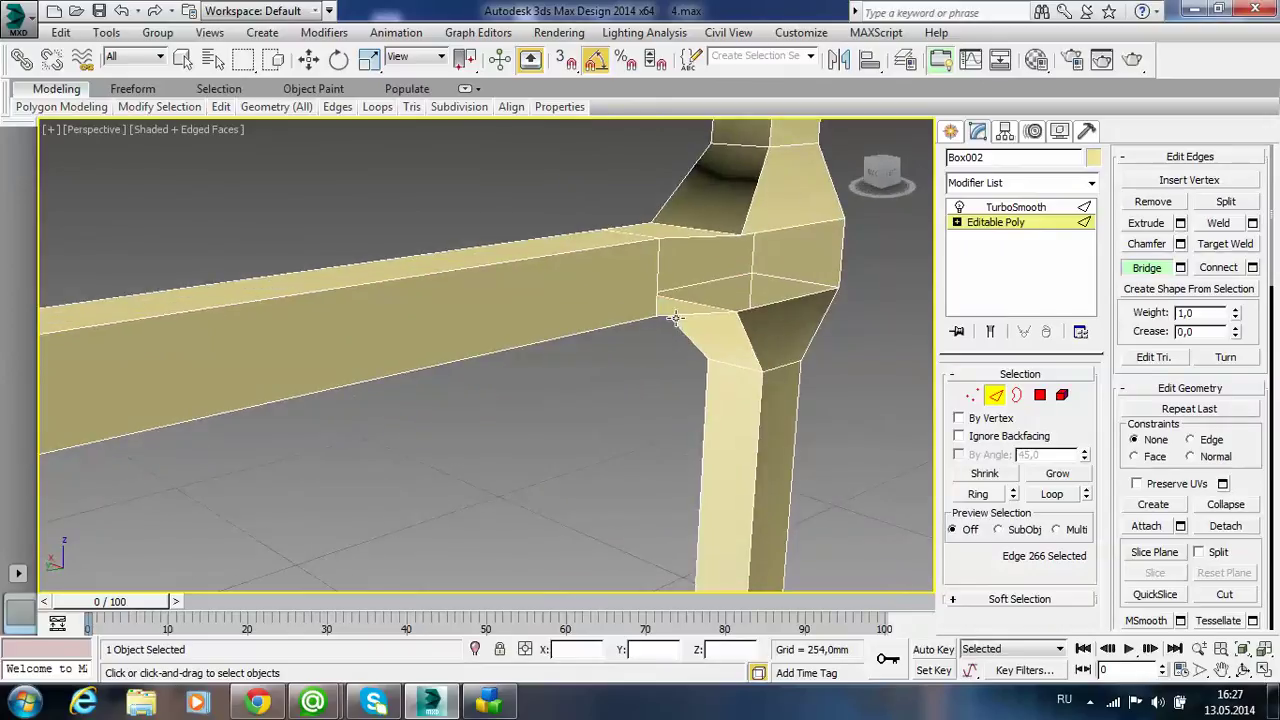
click(682, 255)
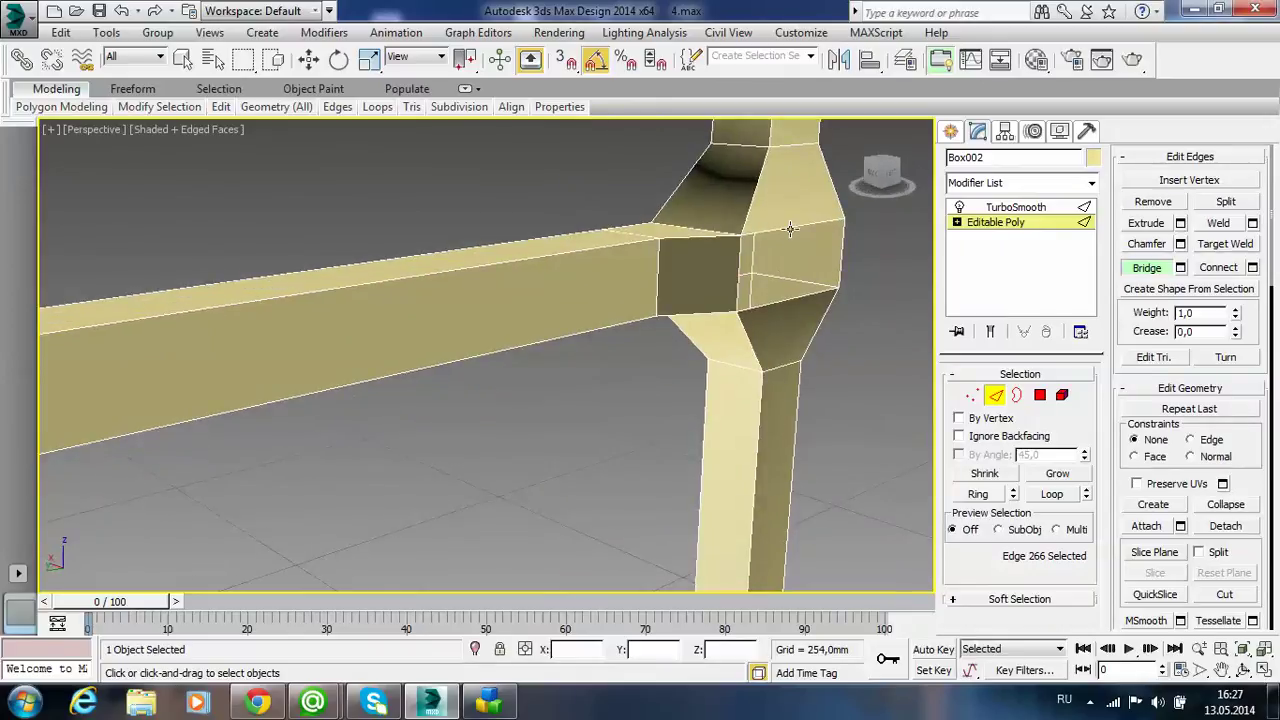
click(789, 296)
scroll(760, 340, down, 2)
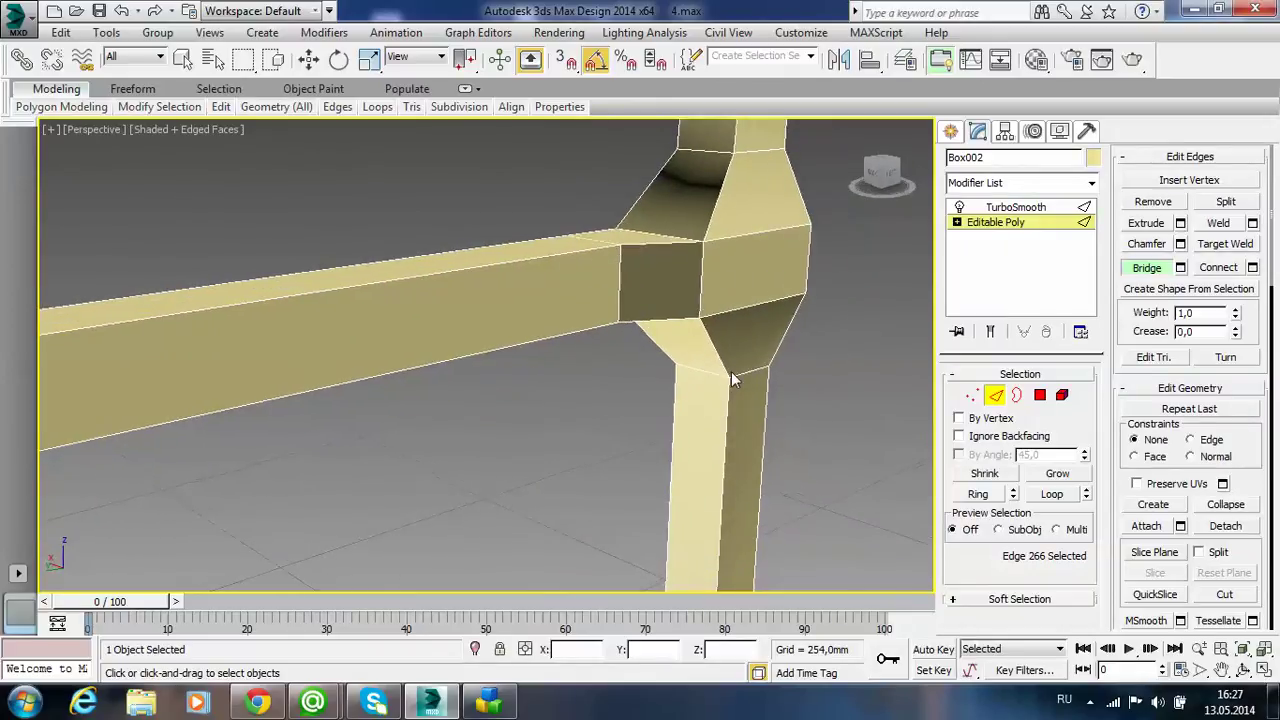
scroll(733, 380, down, 2)
scroll(733, 378, down, 5)
- Close the triangular gap and the remaining rail-to-leg gaps at the other joint
mouse_move(733, 378)
alt+middle_down()
mouse_move(476, 444)
mouse_move(450, 345)
alt+middle_up()
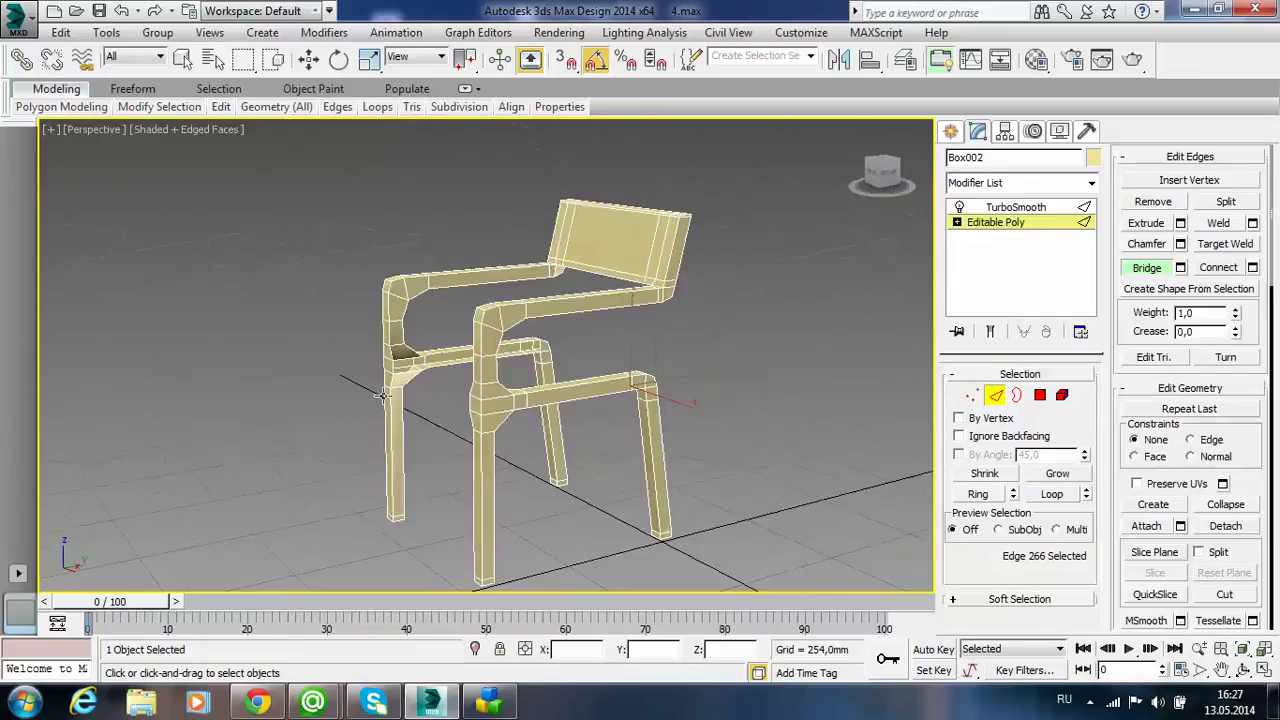
scroll(450, 345, up, 5)
click(409, 350)
click(410, 302)
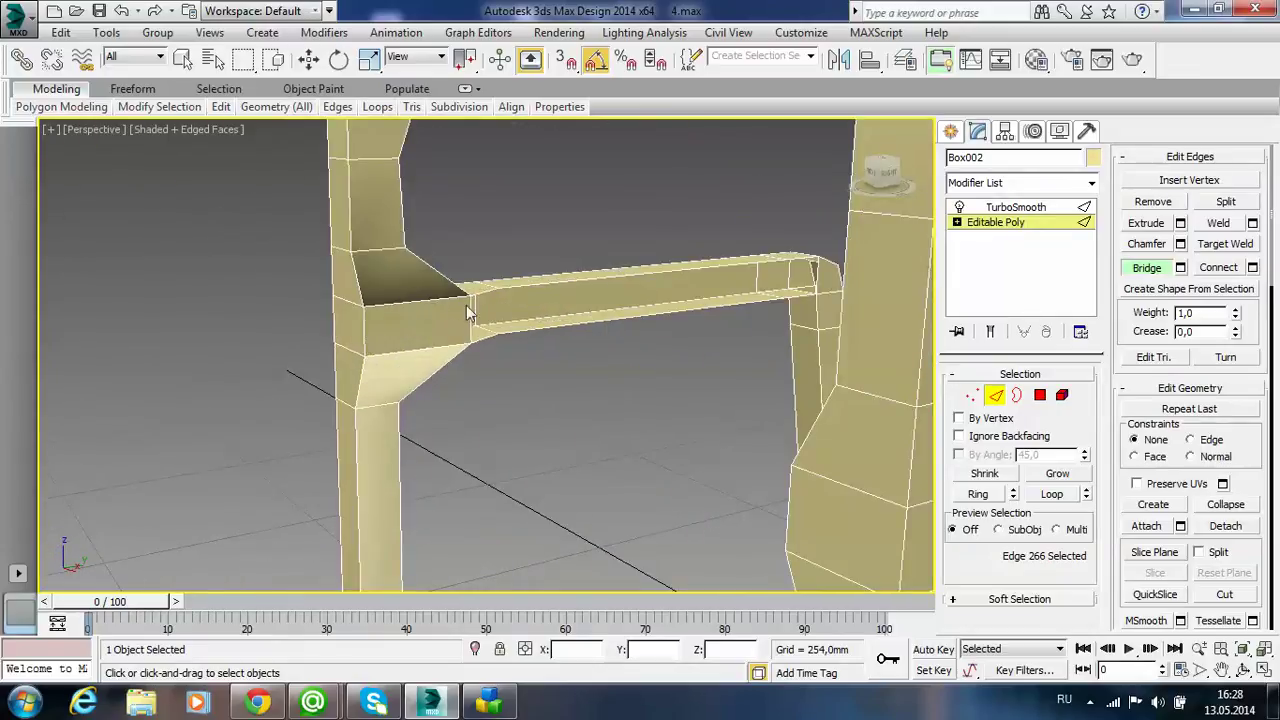
click(490, 335)
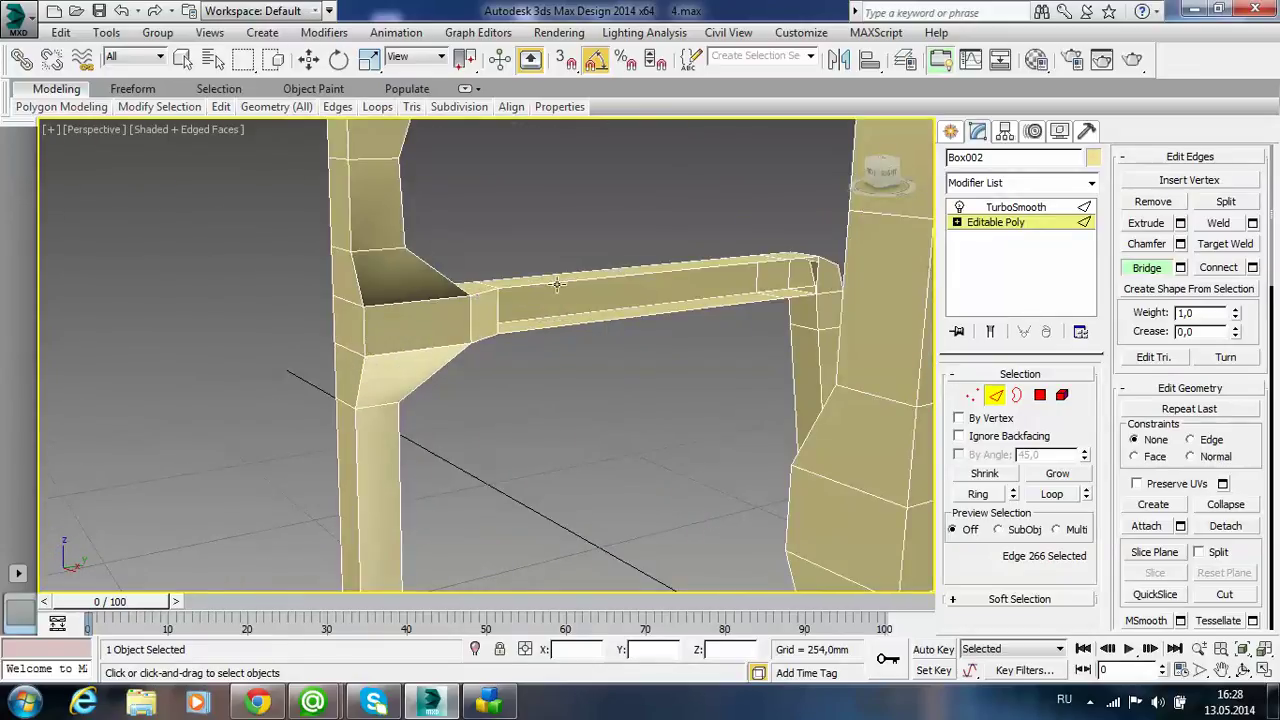
click(579, 325)
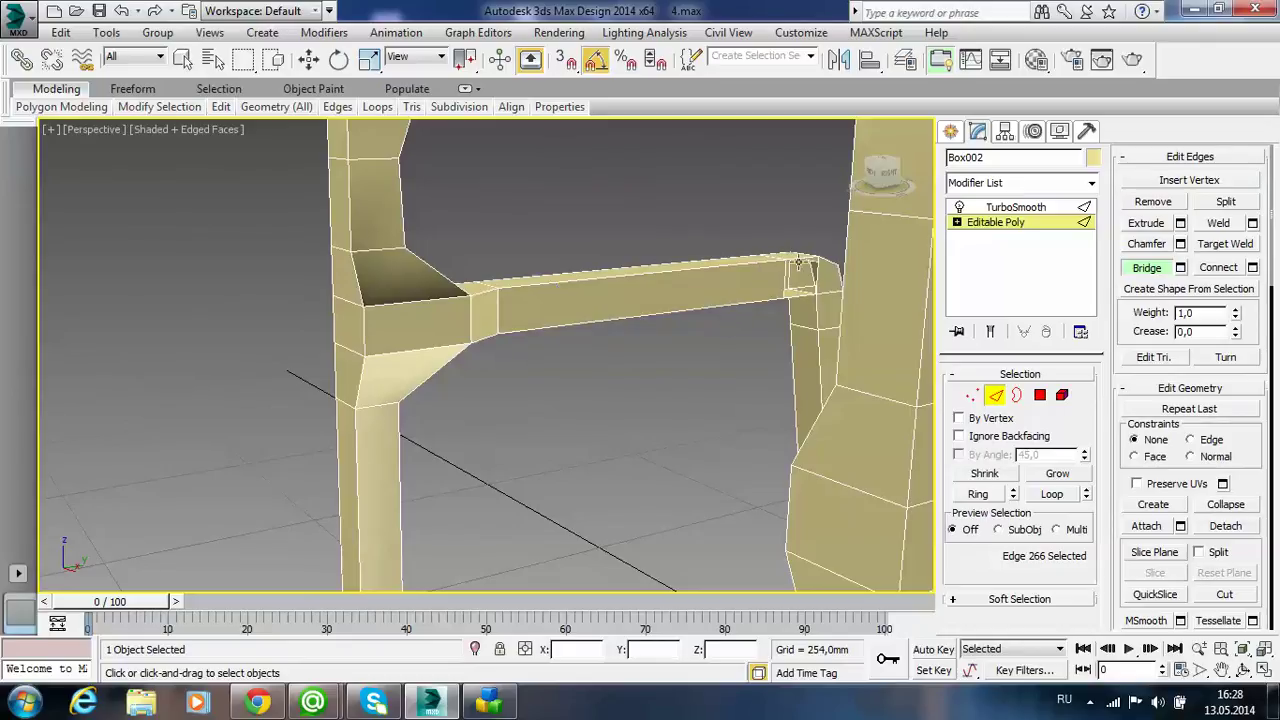
click(798, 297)
alt+middle_drag(798, 297, 820, 355)
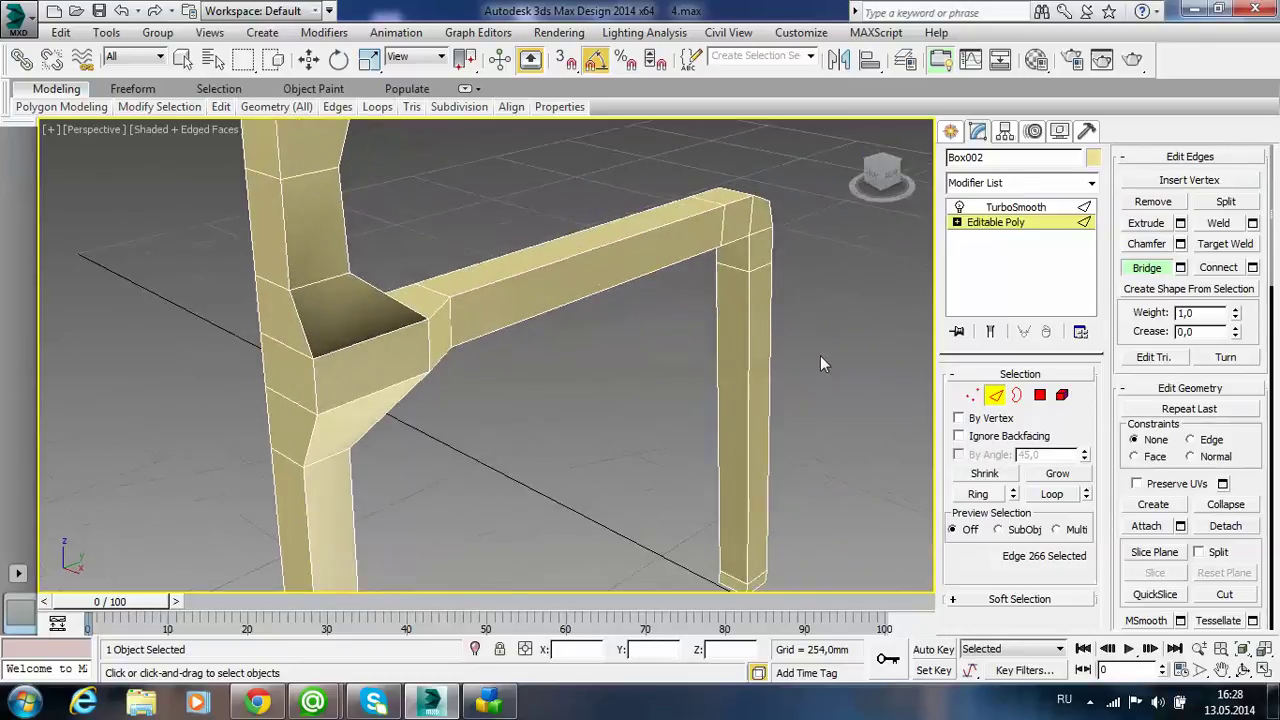
click(1040, 396)
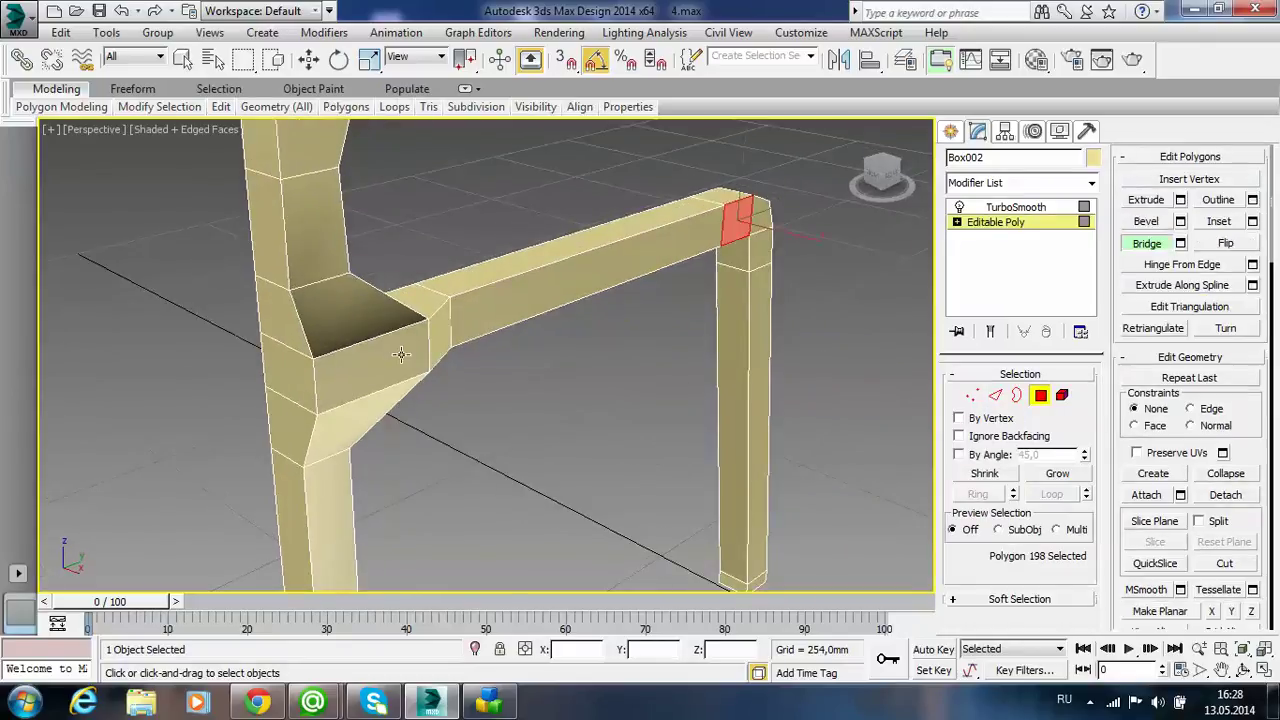
- Select the inner faces along the first side rail and its seat joint
right_click(522, 395)
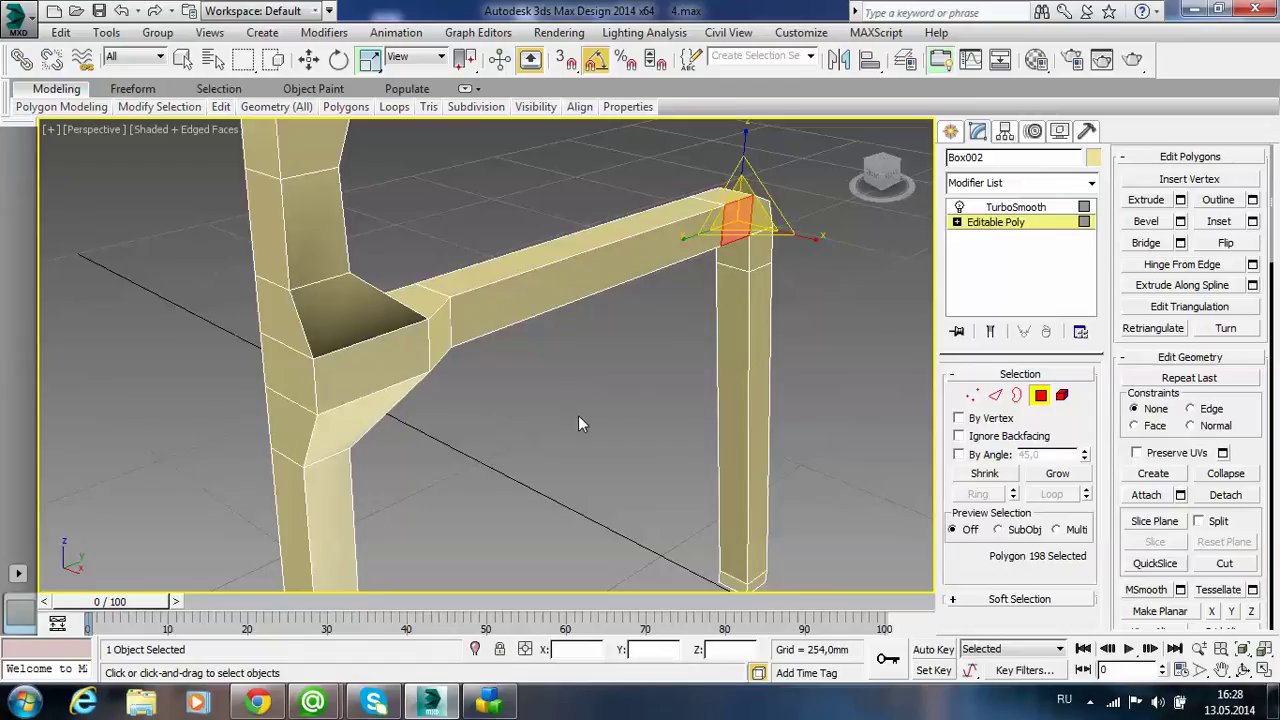
click(607, 275)
click(385, 365)
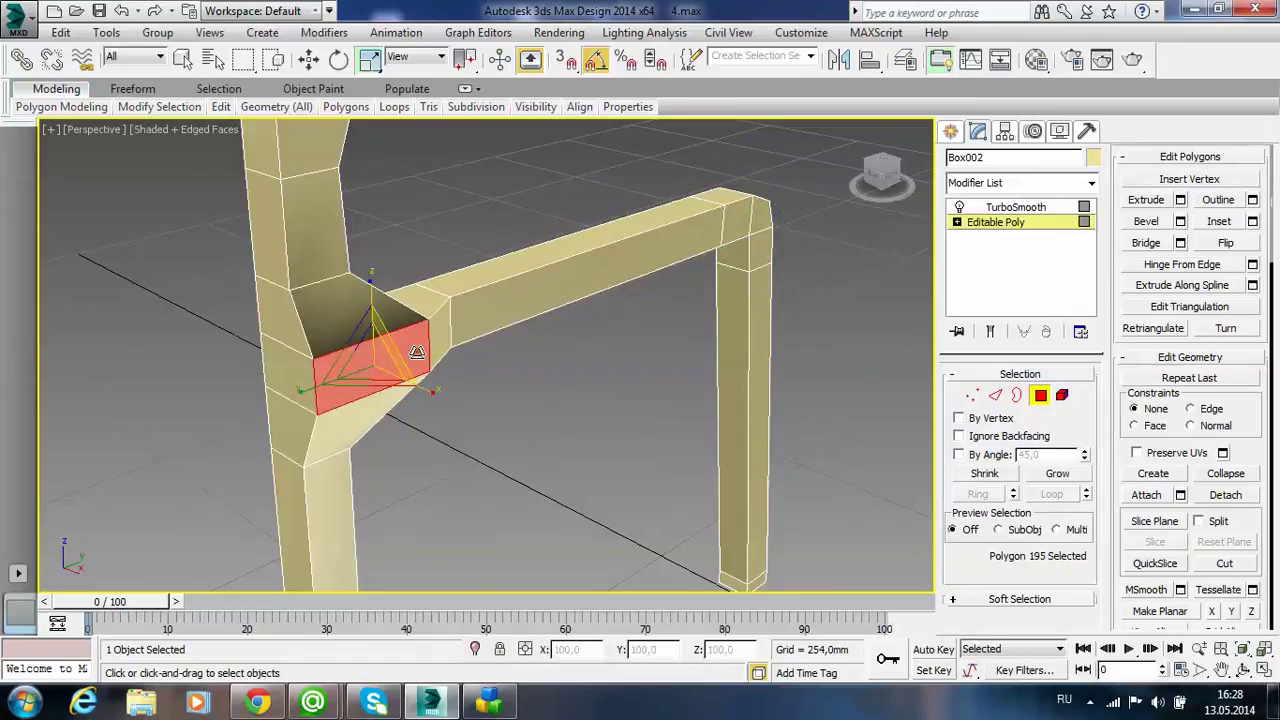
click(436, 340)
ctrl+click(420, 345)
ctrl+click(508, 300)
ctrl+click(737, 225)
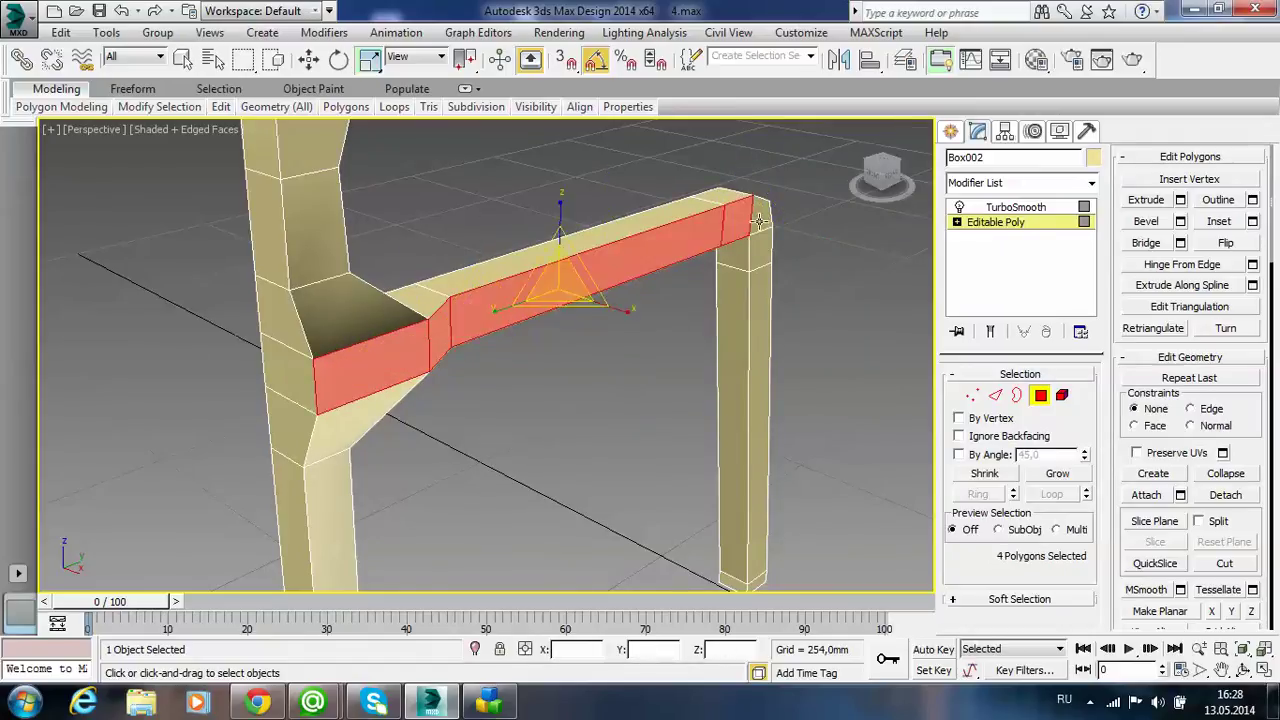
ctrl+click(766, 221)
- Add the opposite side rail's inner faces to the selection
scroll(577, 364, down, 3)
scroll(524, 391, down, 3)
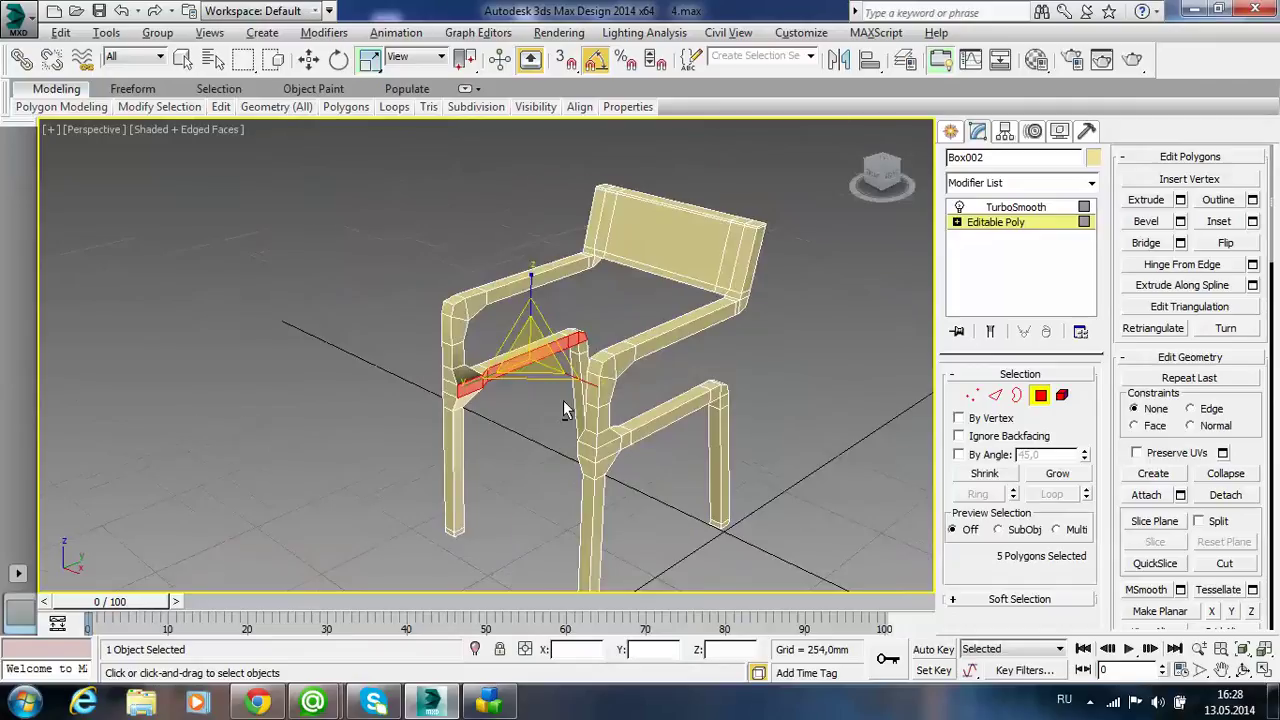
mouse_move(563, 400)
alt+middle_down()
mouse_move(705, 325)
mouse_move(697, 314)
alt+middle_up()
scroll(709, 320, up, 5)
ctrl+click(700, 322)
ctrl+click(660, 316)
ctrl+click(590, 285)
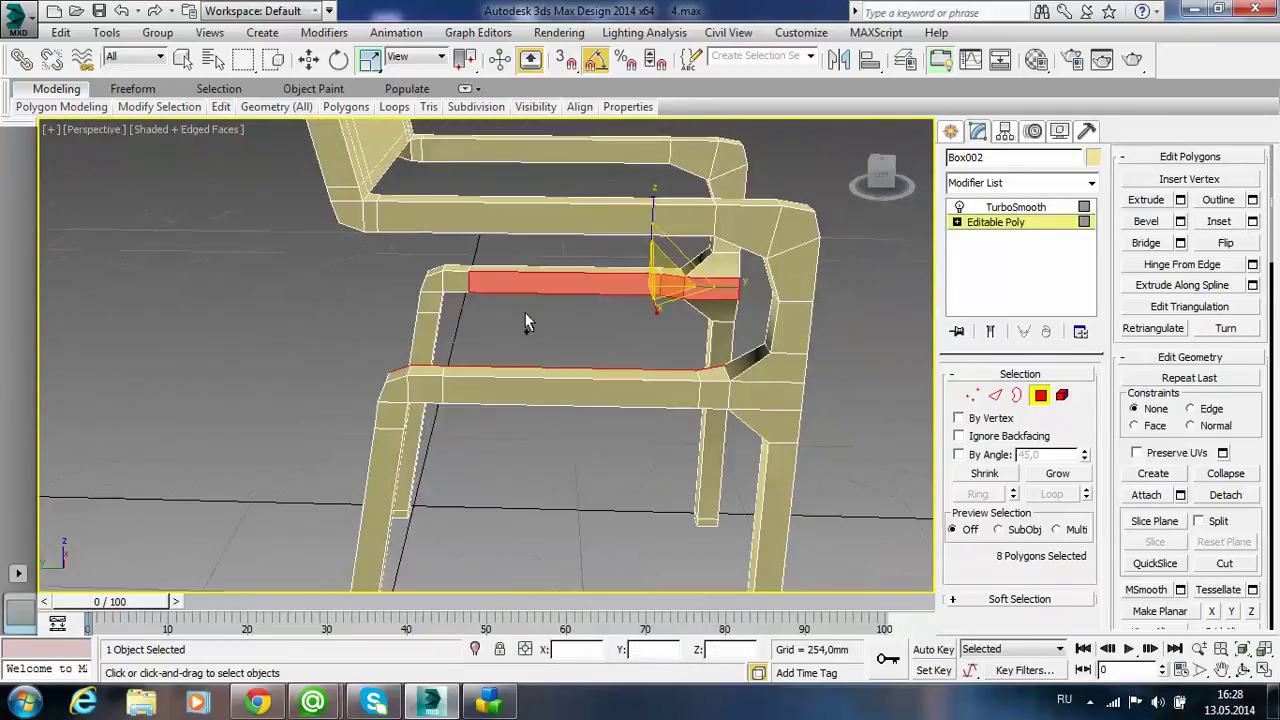
ctrl+click(447, 285)
ctrl+click(447, 285)
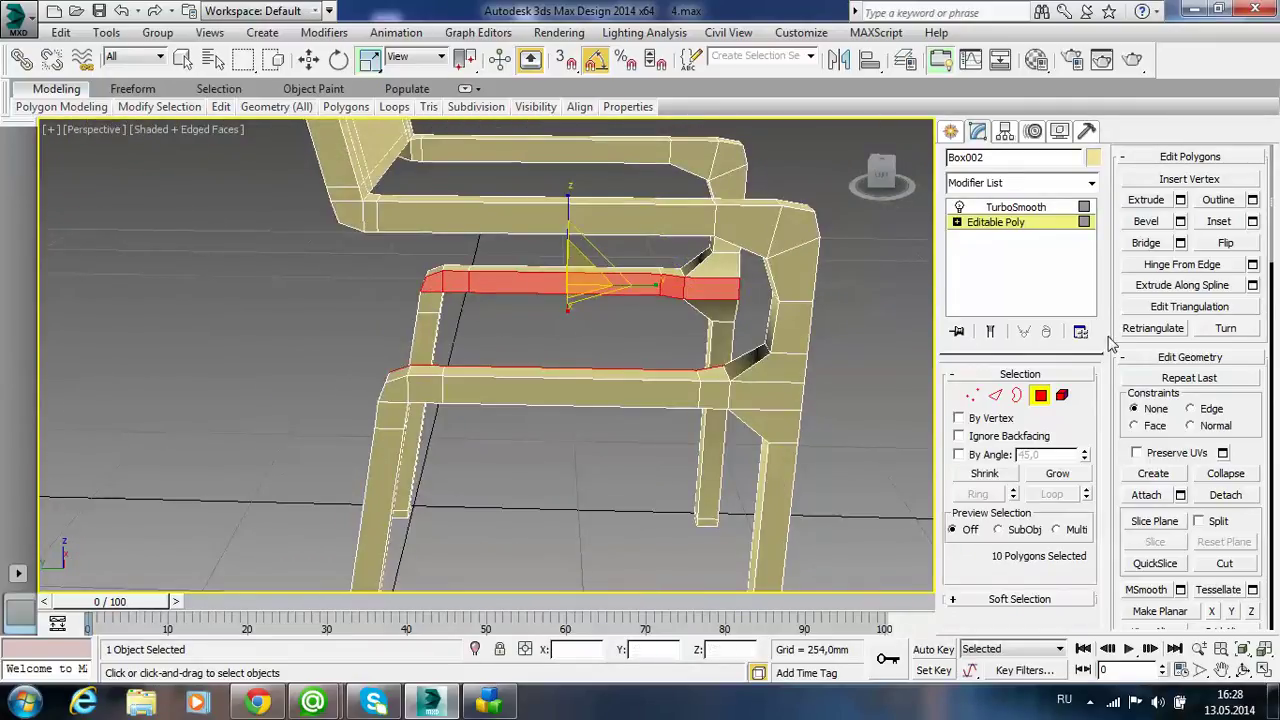
- Bridge the selected rail faces into a seat with 3 segments across
click(1180, 243)
mouse_move(784, 390)
alt+middle_down()
mouse_move(944, 419)
mouse_move(896, 449)
alt+middle_up()
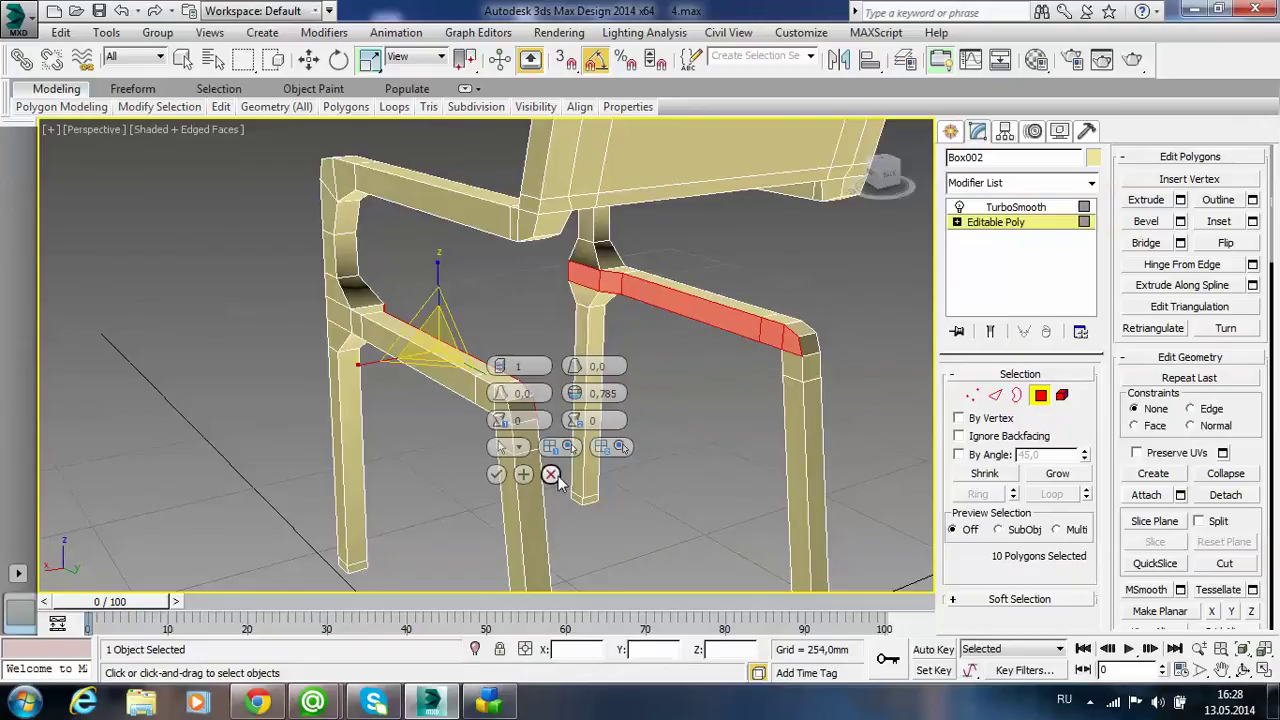
click(551, 474)
alt+middle_drag(724, 445, 641, 458)
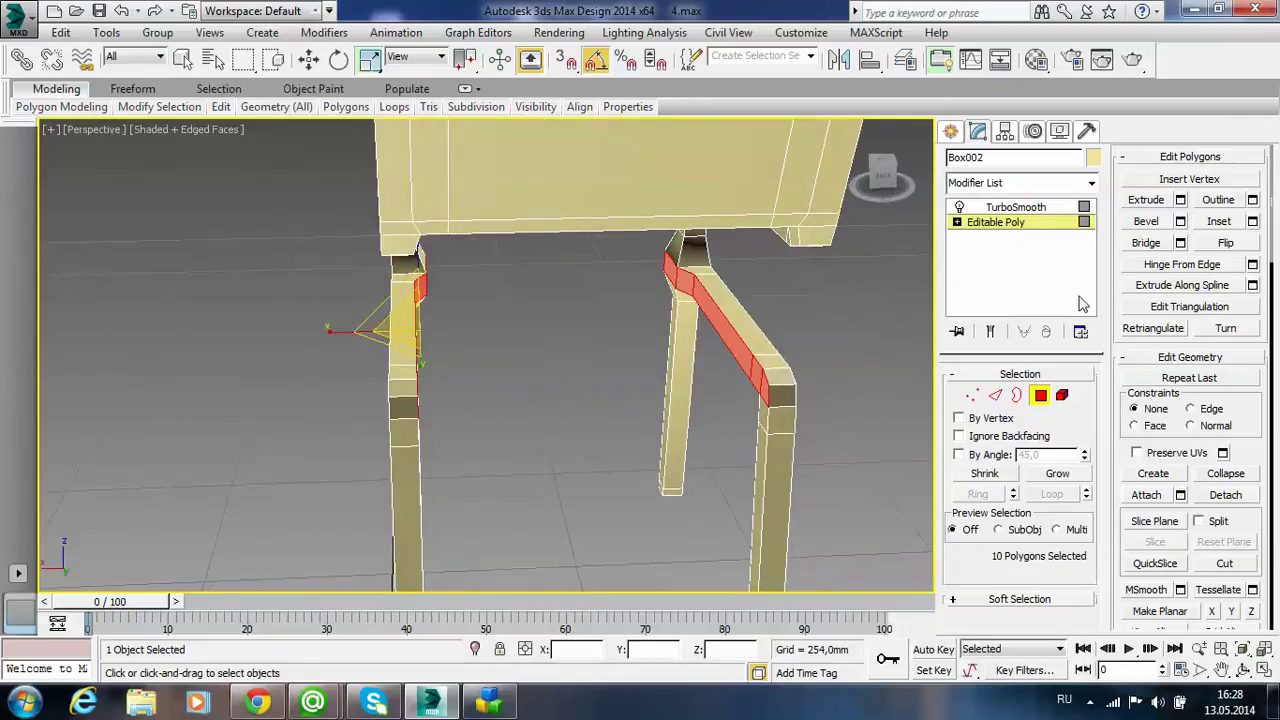
click(1180, 244)
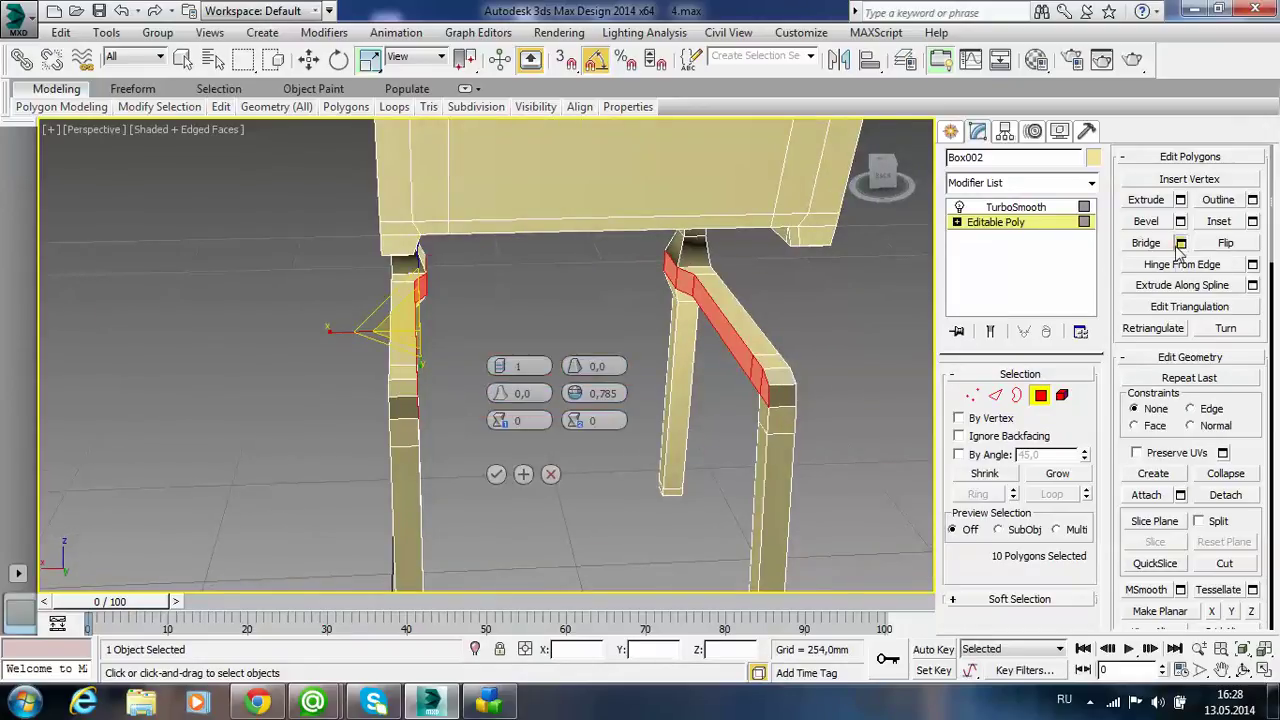
click(496, 474)
alt+middle_drag(561, 480, 547, 485)
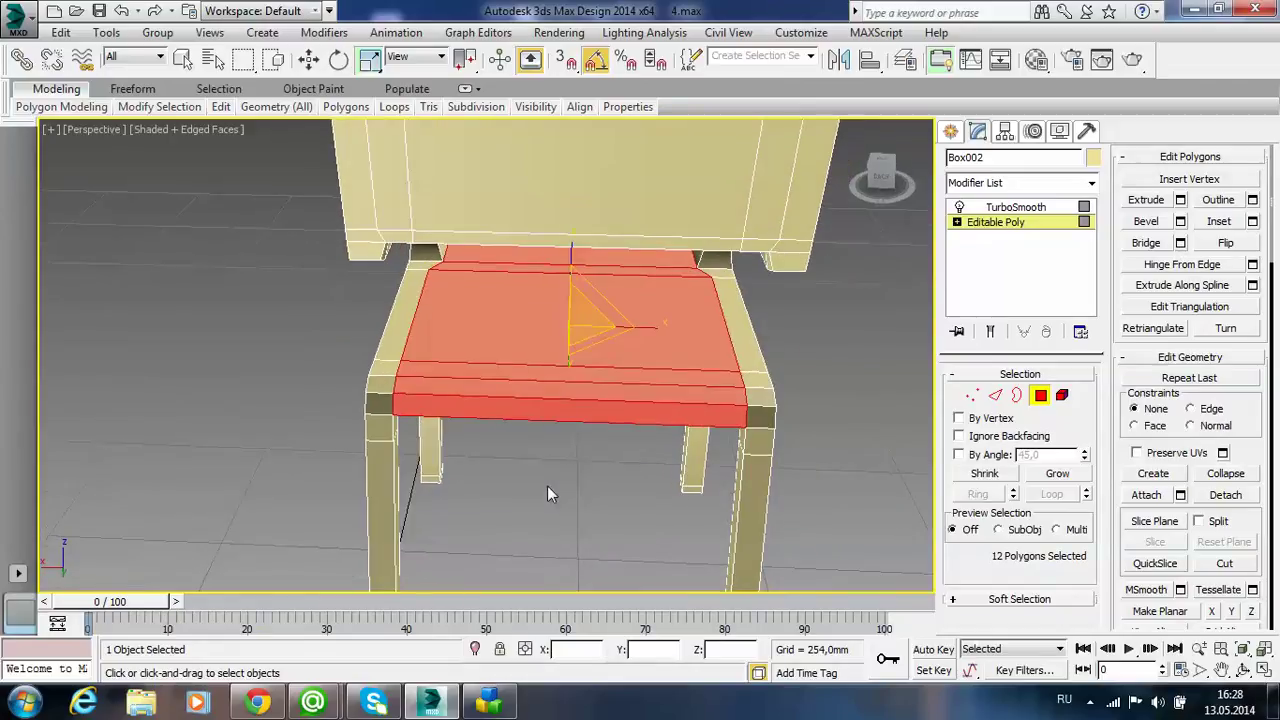
key(ctrl+z)
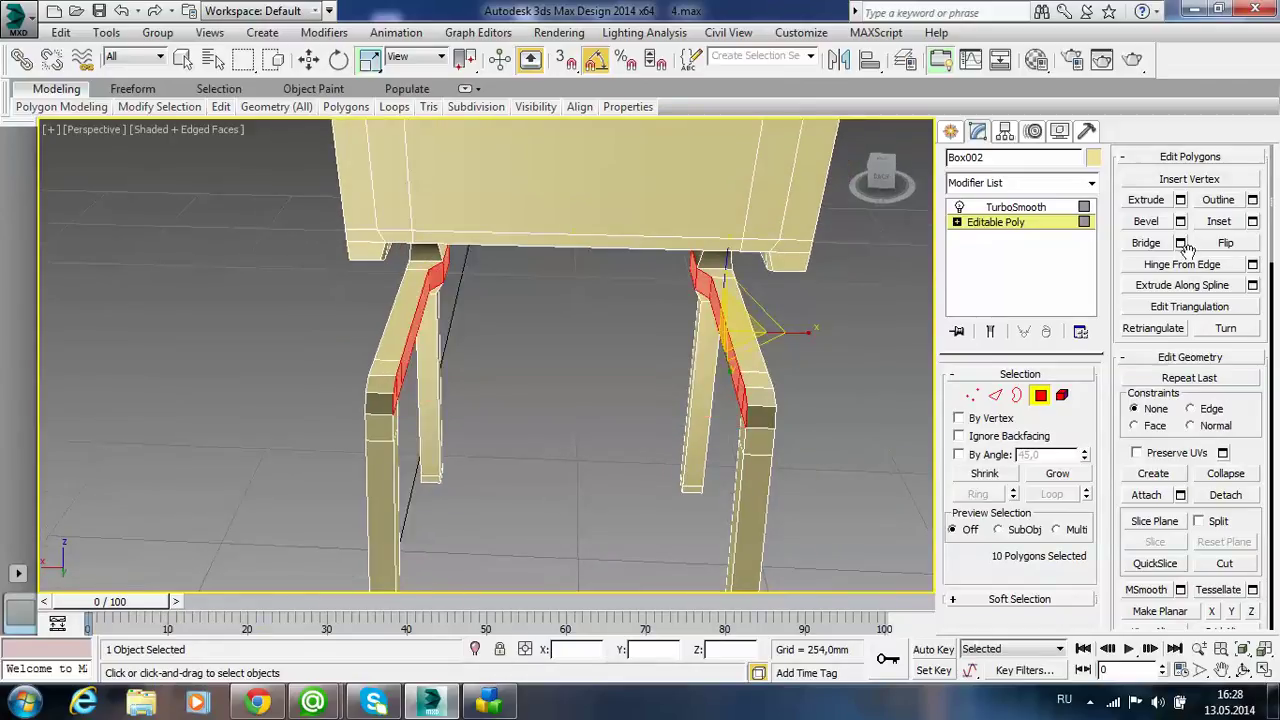
click(1180, 243)
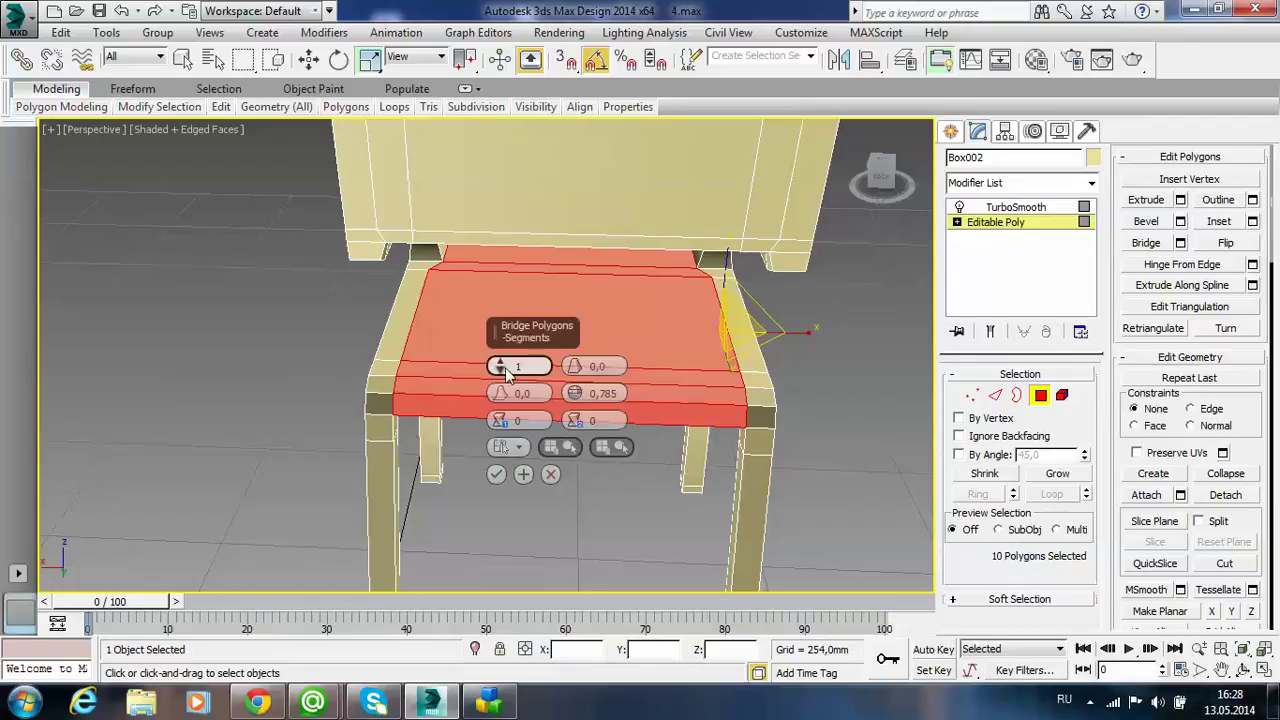
drag(503, 369, 503, 362)
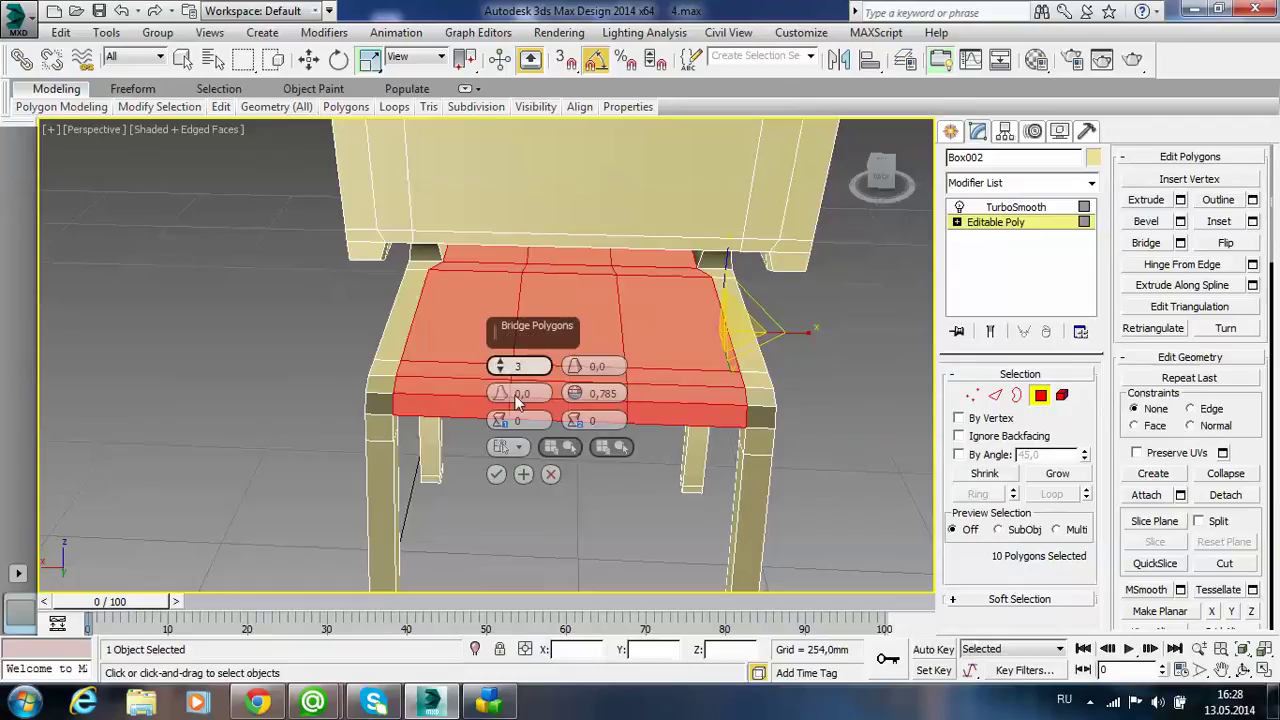
click(496, 474)
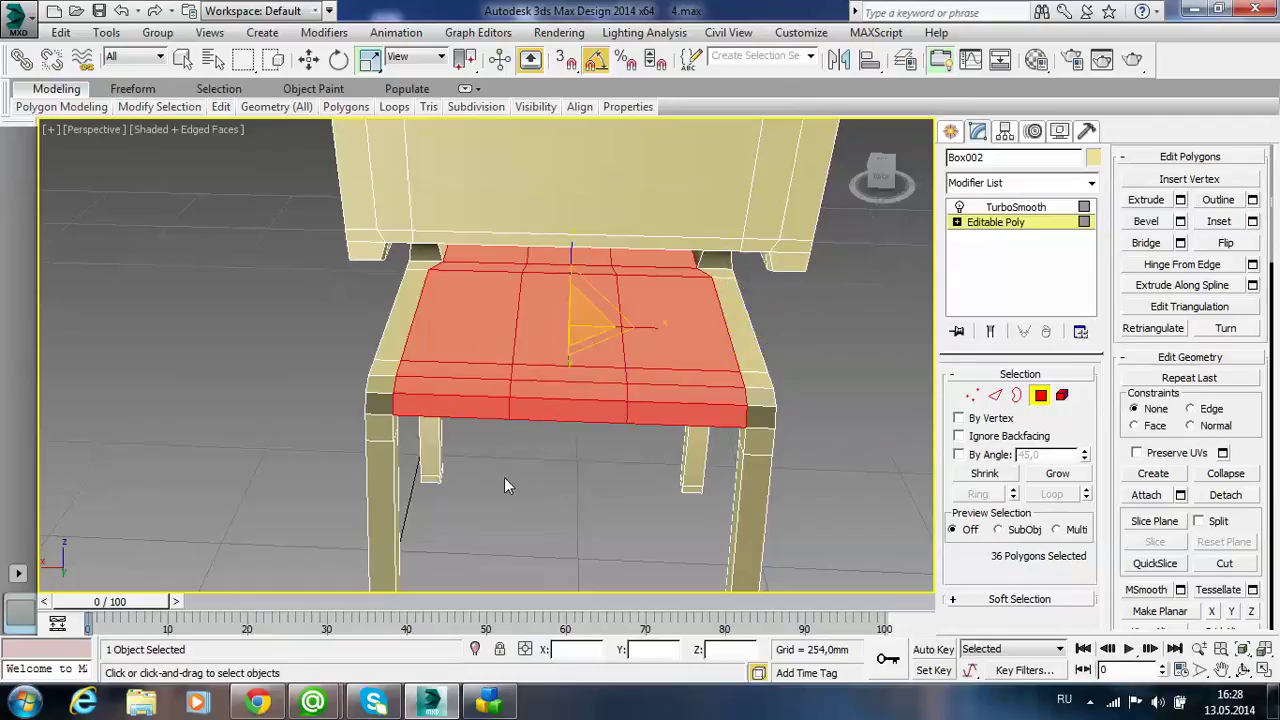
click(971, 395)
- Scale the seat's middle vertices outward along X
drag(652, 432, 506, 255)
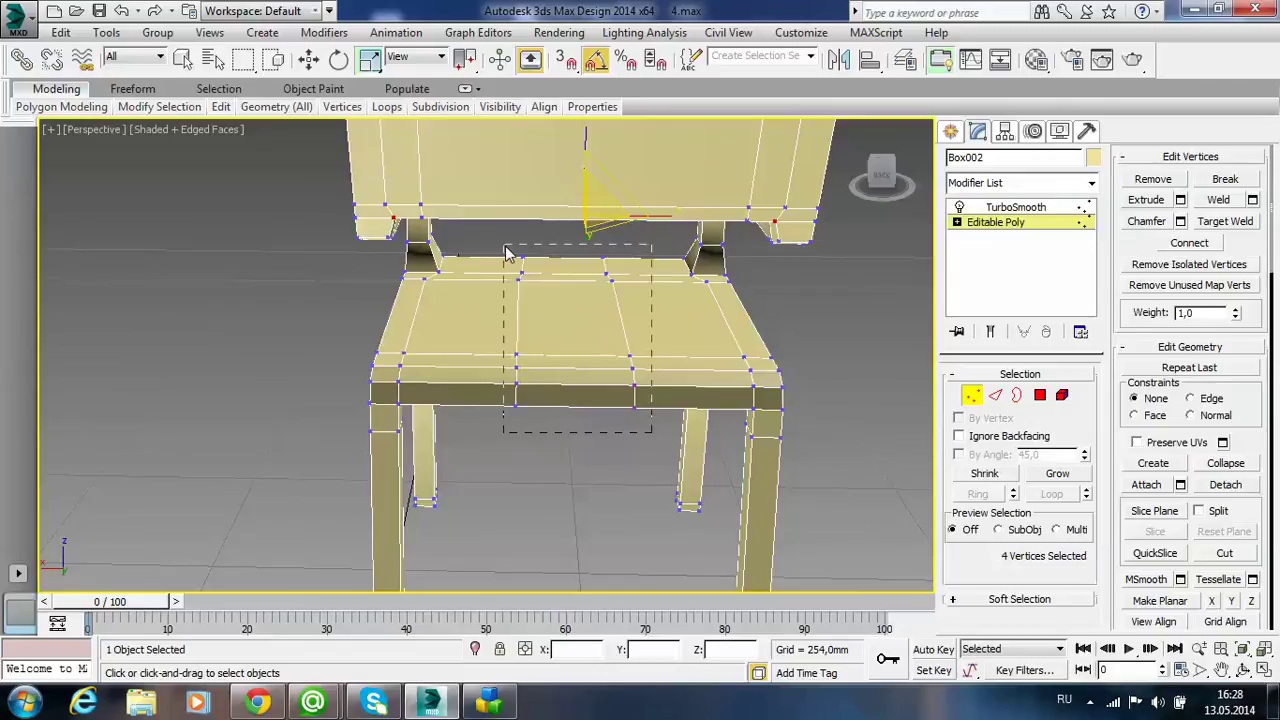
key(r)
drag(650, 325, 758, 321)
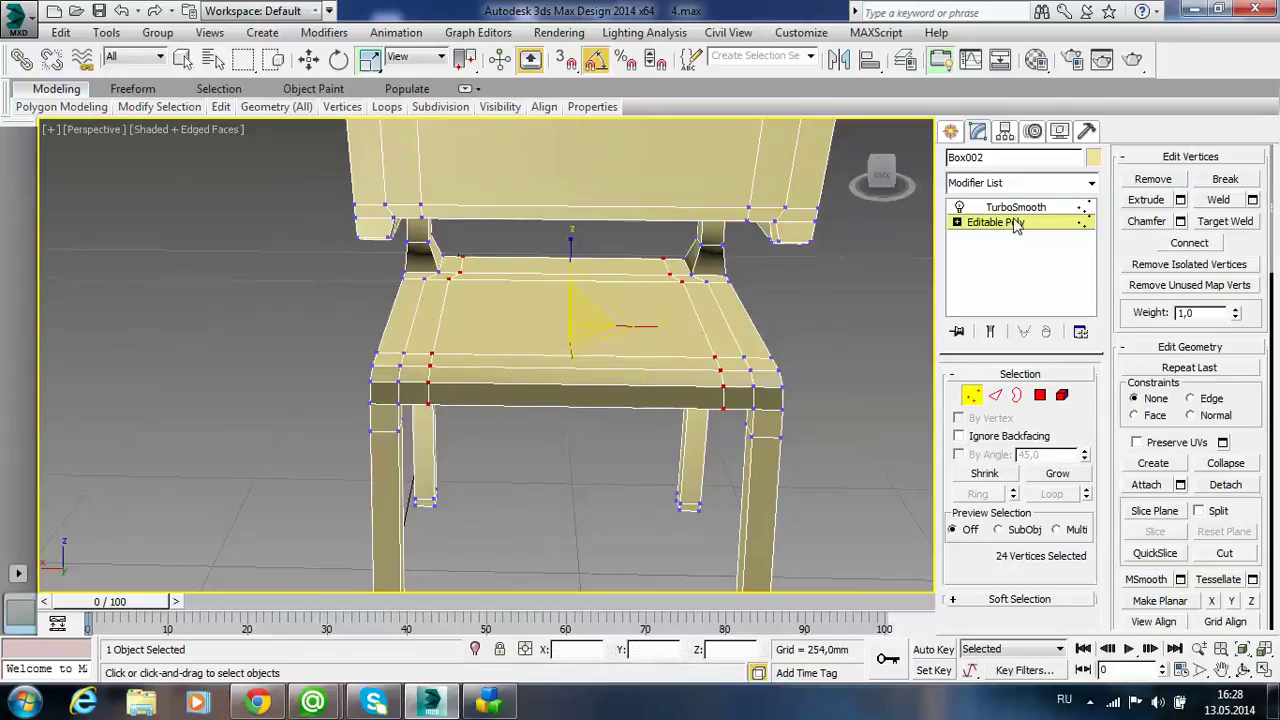
- Inspect the TurboSmooth result from several angles, then return to the editable cage
click(1015, 208)
click(813, 340)
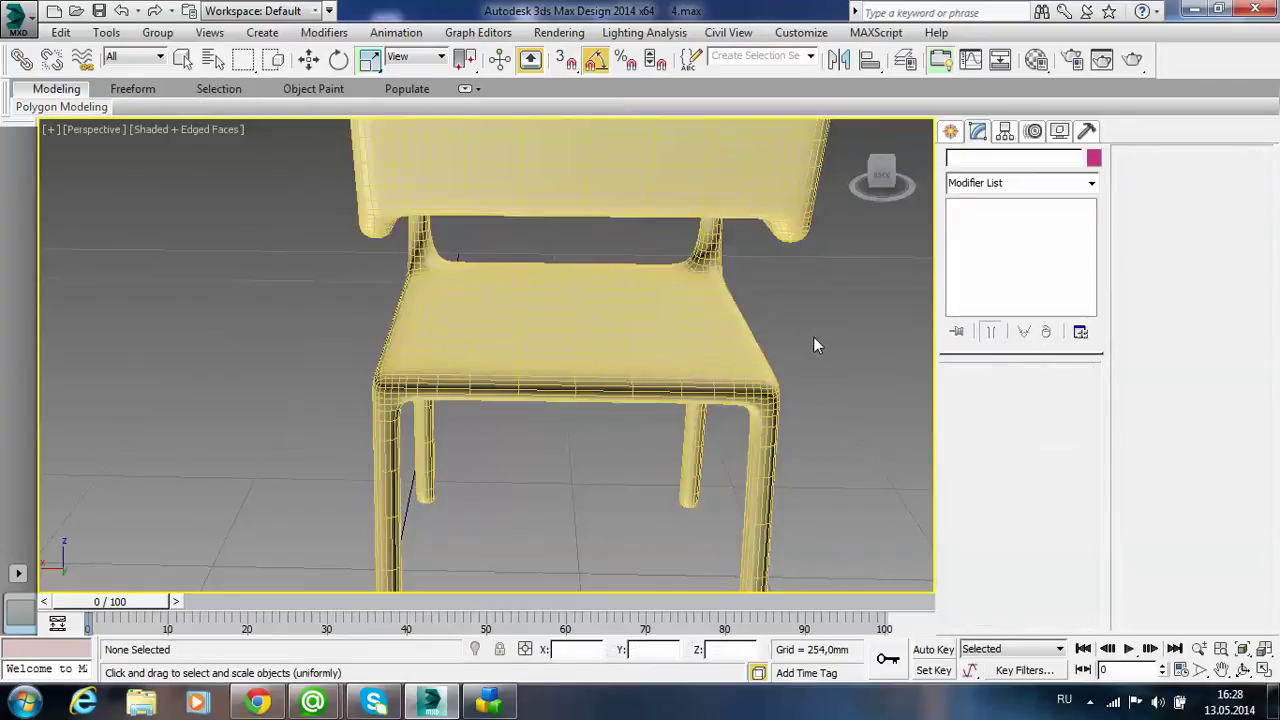
alt+middle_drag(813, 340, 677, 463)
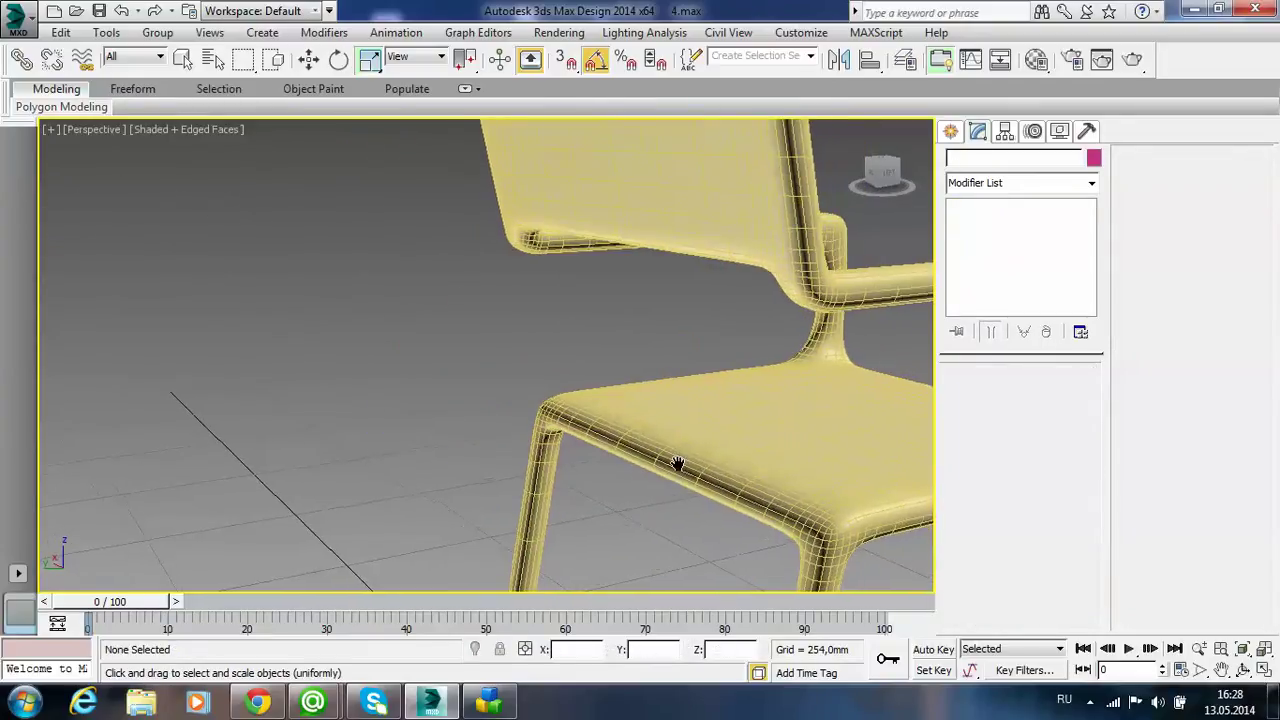
scroll(677, 463, down, 3)
scroll(593, 337, down, 3)
mouse_move(674, 393)
alt+middle_down()
mouse_move(666, 418)
mouse_move(718, 362)
mouse_move(629, 392)
mouse_move(615, 415)
mouse_move(621, 381)
mouse_move(470, 289)
mouse_move(582, 327)
alt+middle_up()
click(582, 327)
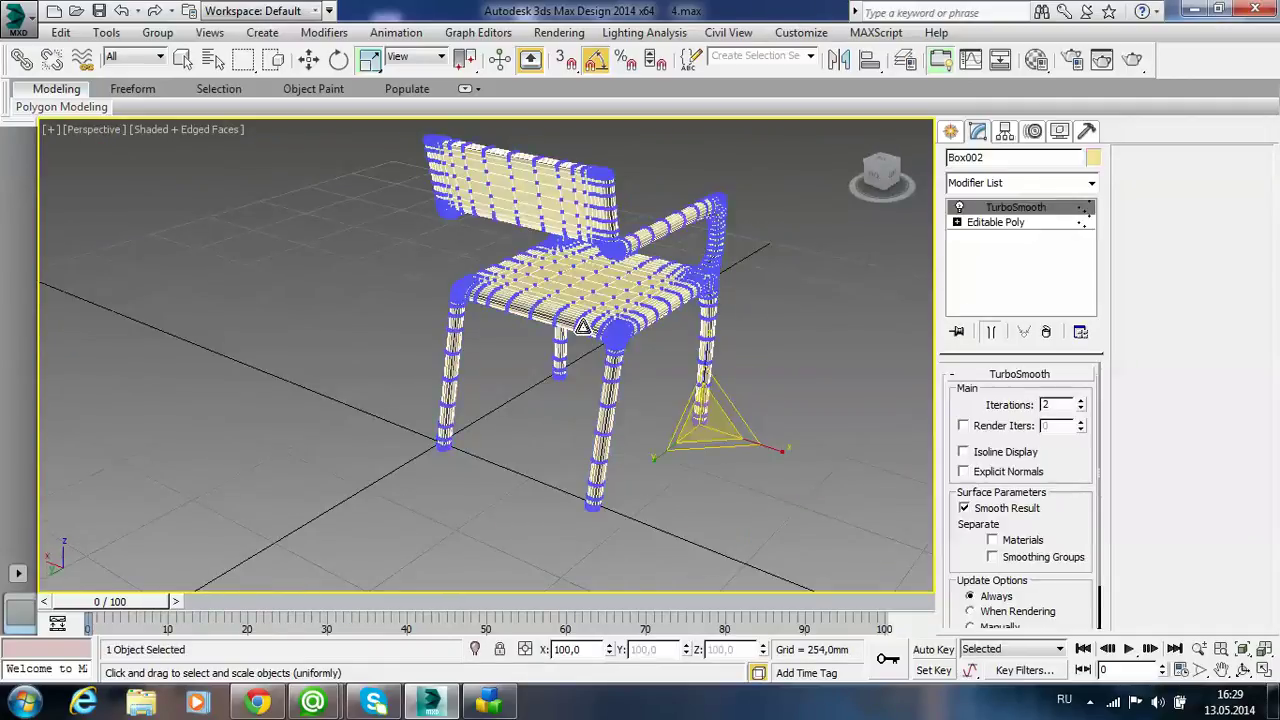
click(1010, 222)
- Connect the front leg's selected edges with 1 segment to add a new edge loop
key(1)
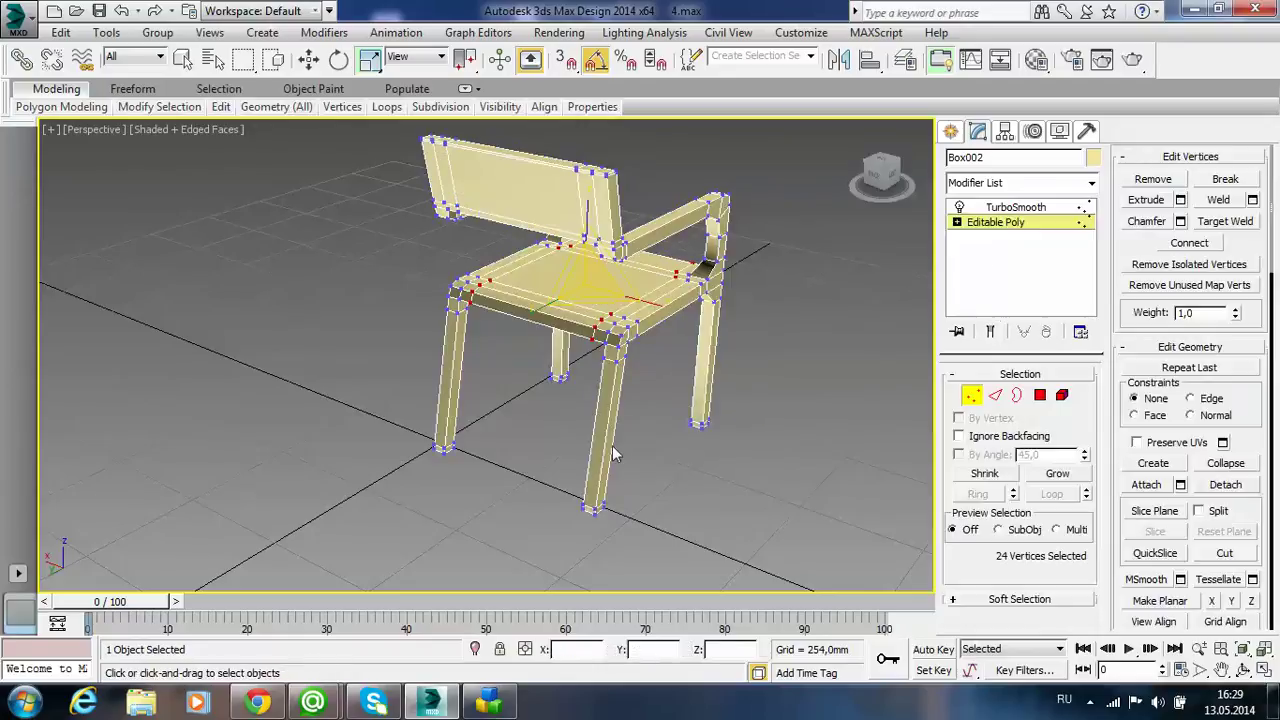
click(995, 395)
alt+middle_drag(672, 484, 519, 410)
double_click(441, 370)
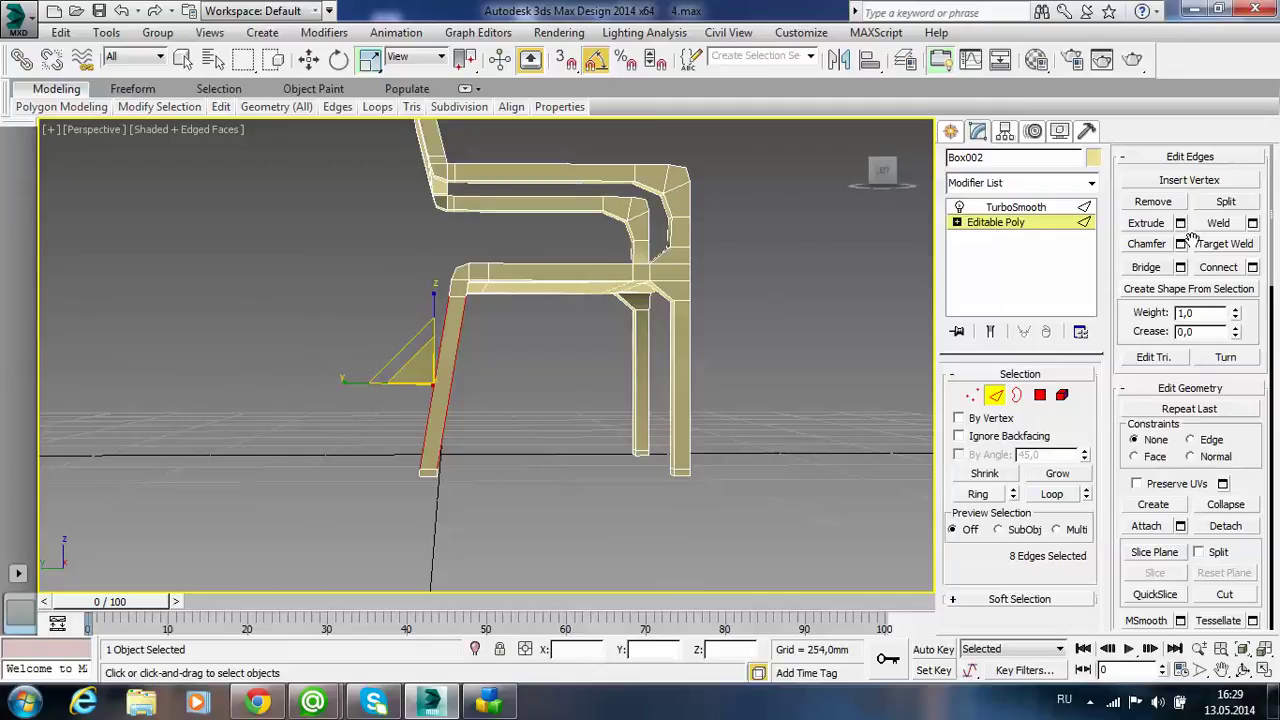
click(1252, 267)
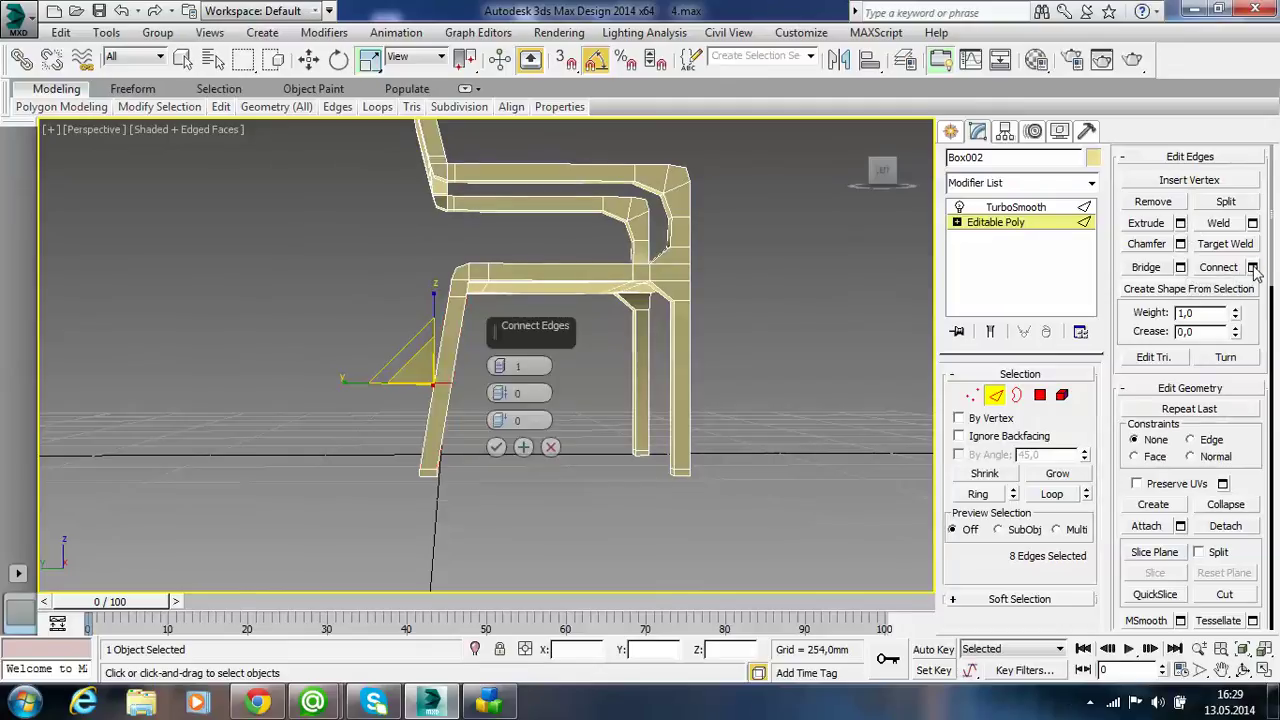
click(496, 447)
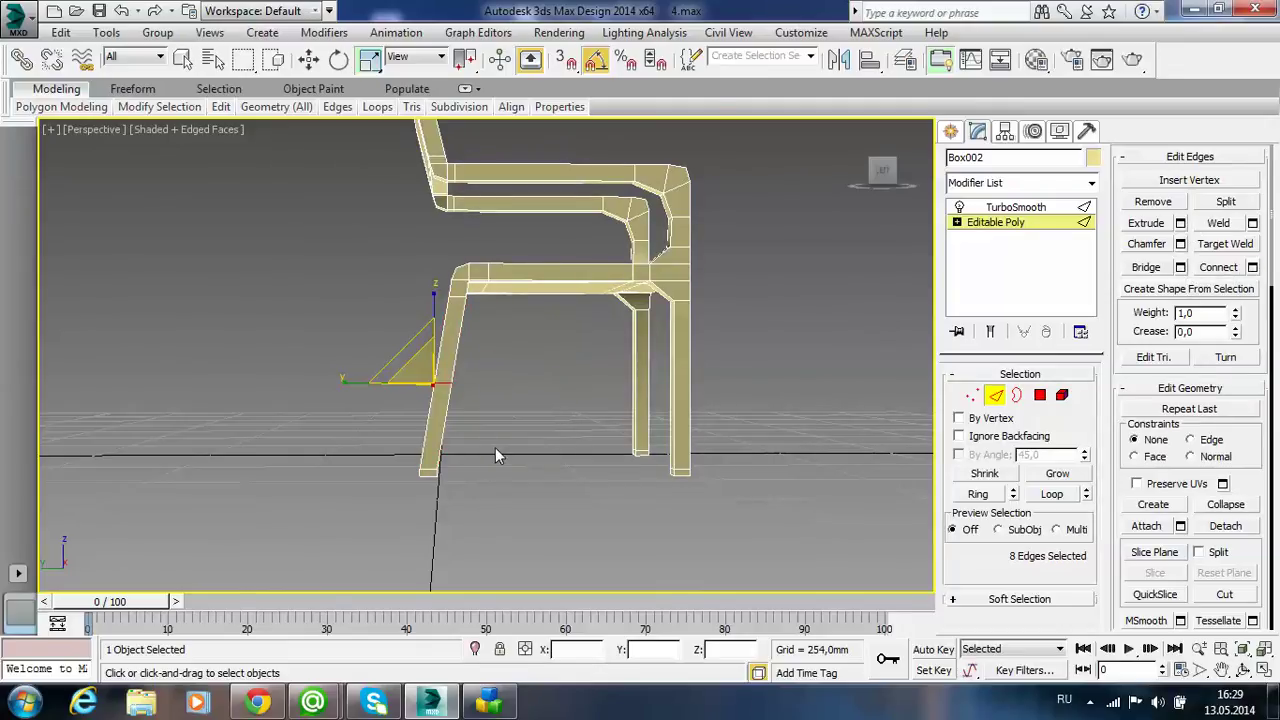
key(w)
drag(458, 400, 340, 350)
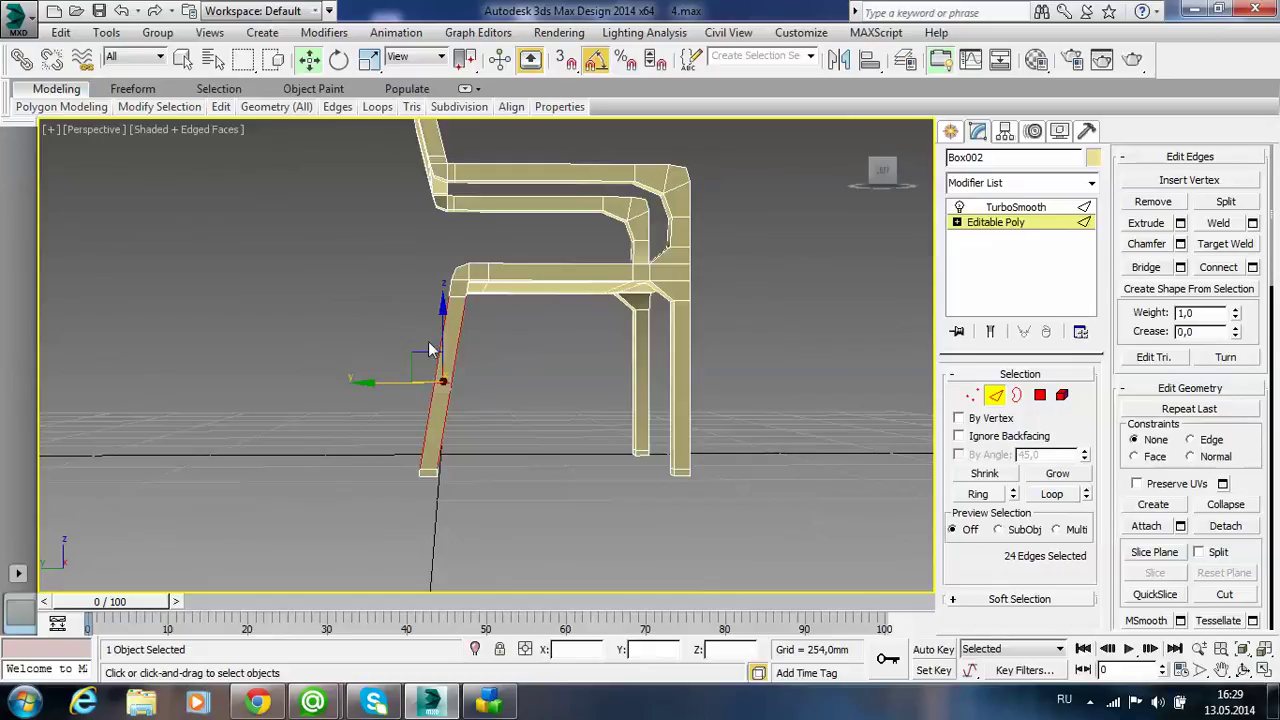
click(519, 425)
click(972, 395)
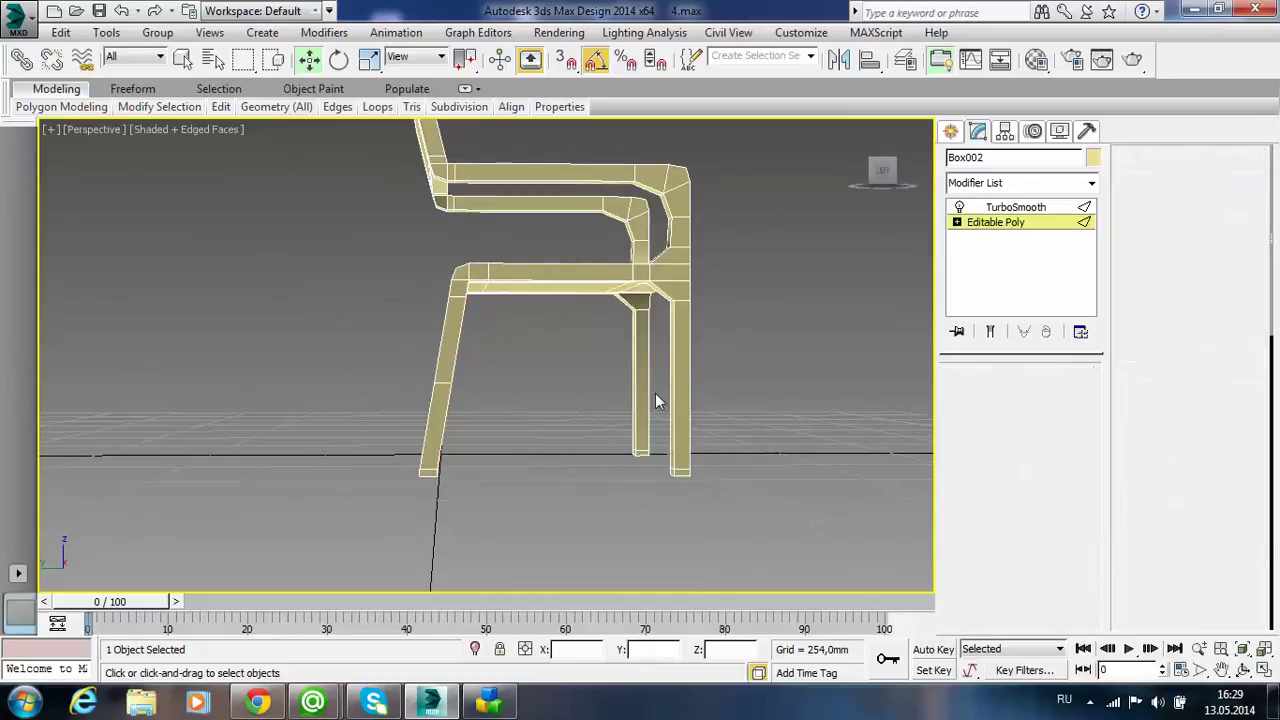
- Select the new leg loop's vertices and move them down toward the foot
mouse_move(498, 406)
mouse_down()
mouse_move(455, 330)
mouse_move(410, 424)
mouse_move(389, 513)
mouse_up()
scroll(410, 424, up, 3)
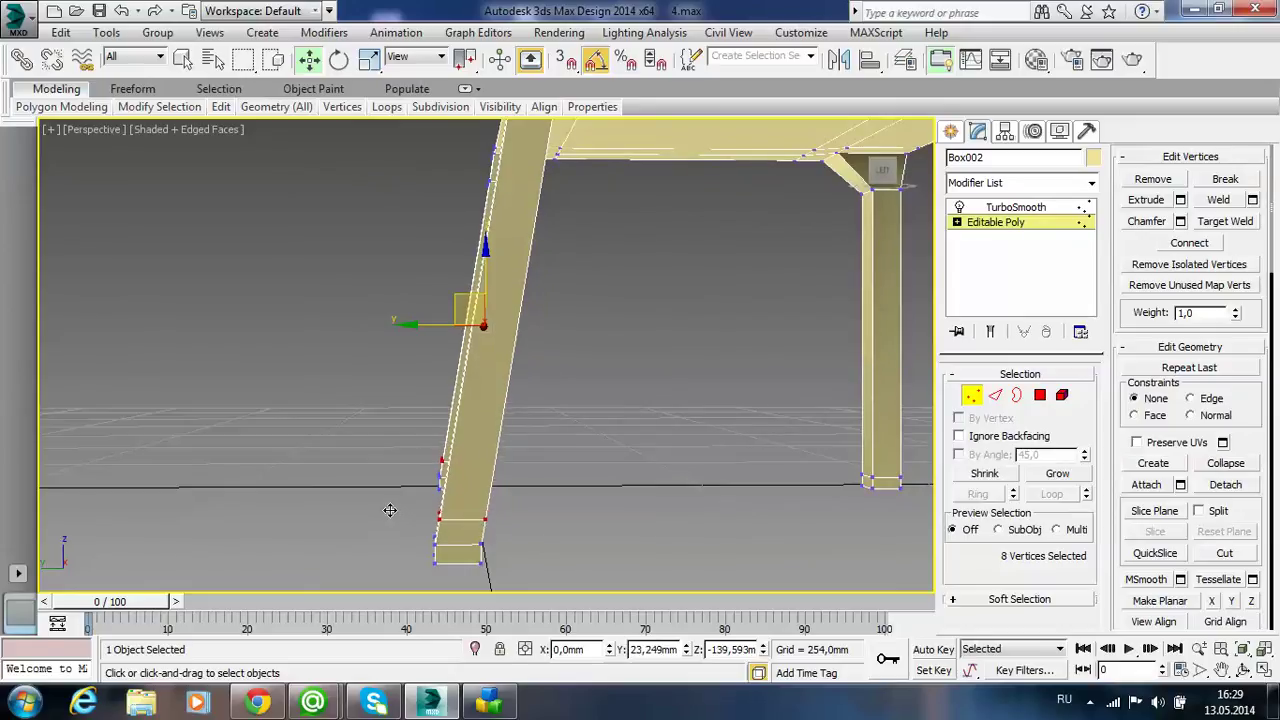
drag(389, 513, 432, 523)
click(516, 522)
alt+middle_drag(516, 522, 538, 517)
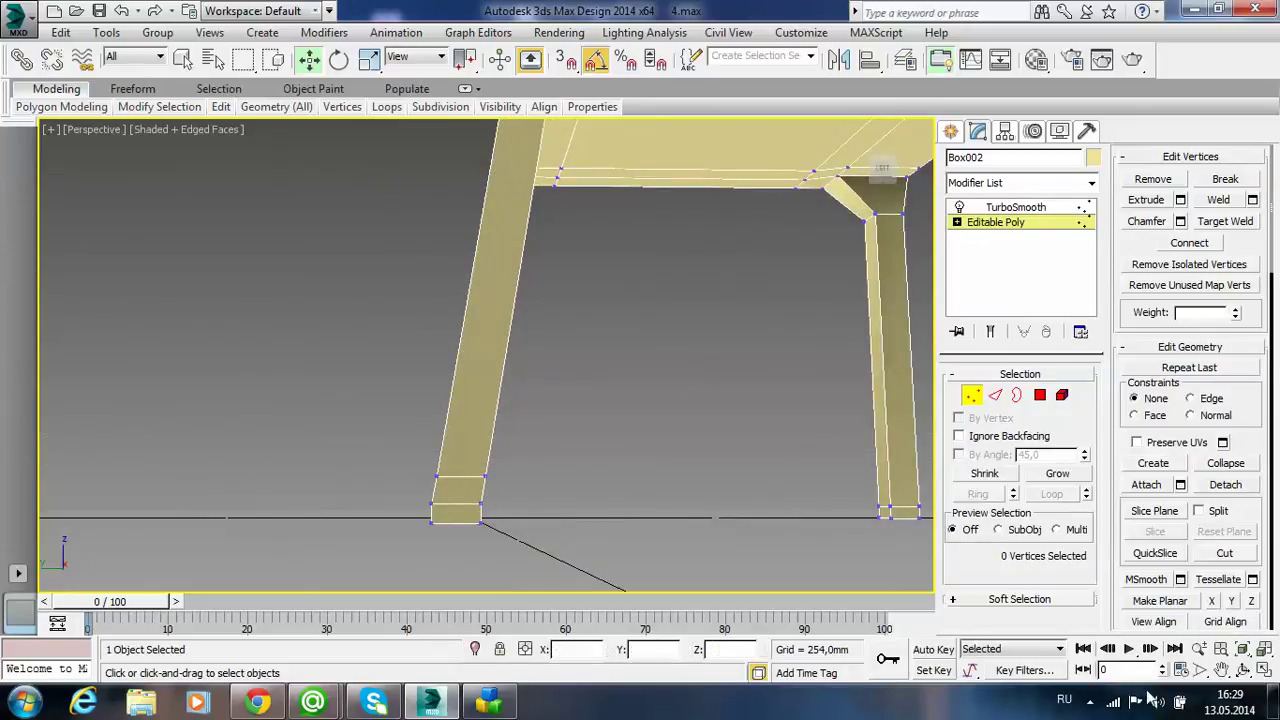
- In the four-viewport Left view, nudge the leg-bottom vertices slightly and check the middle row
click(1265, 670)
middle_click(189, 522)
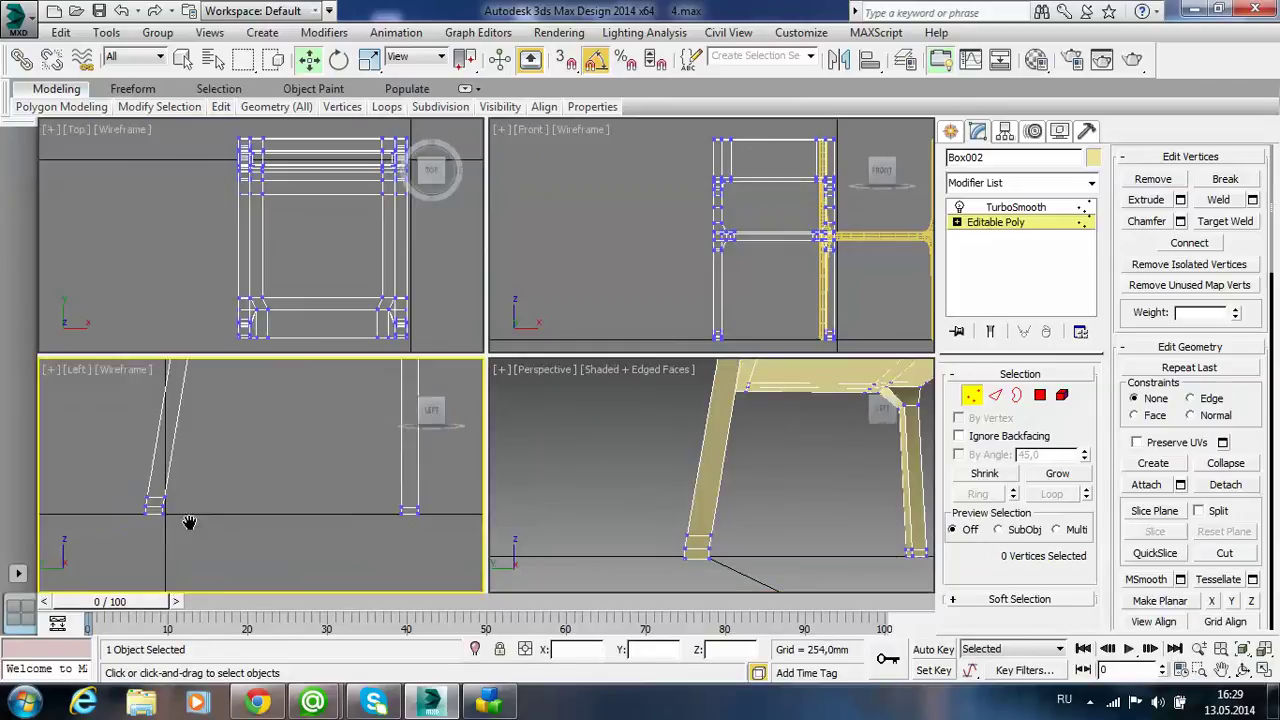
mouse_move(189, 522)
middle_down()
mouse_move(140, 527)
mouse_move(145, 498)
middle_up()
scroll(145, 498, up, 3)
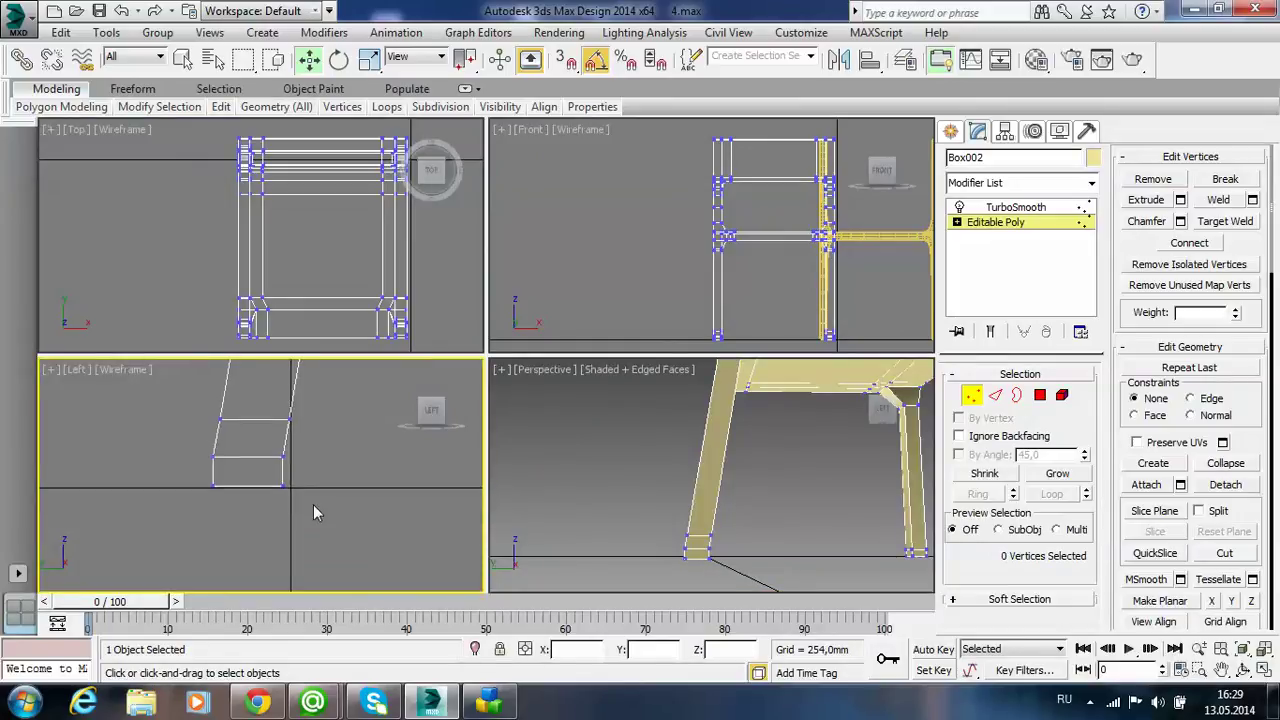
drag(315, 513, 168, 478)
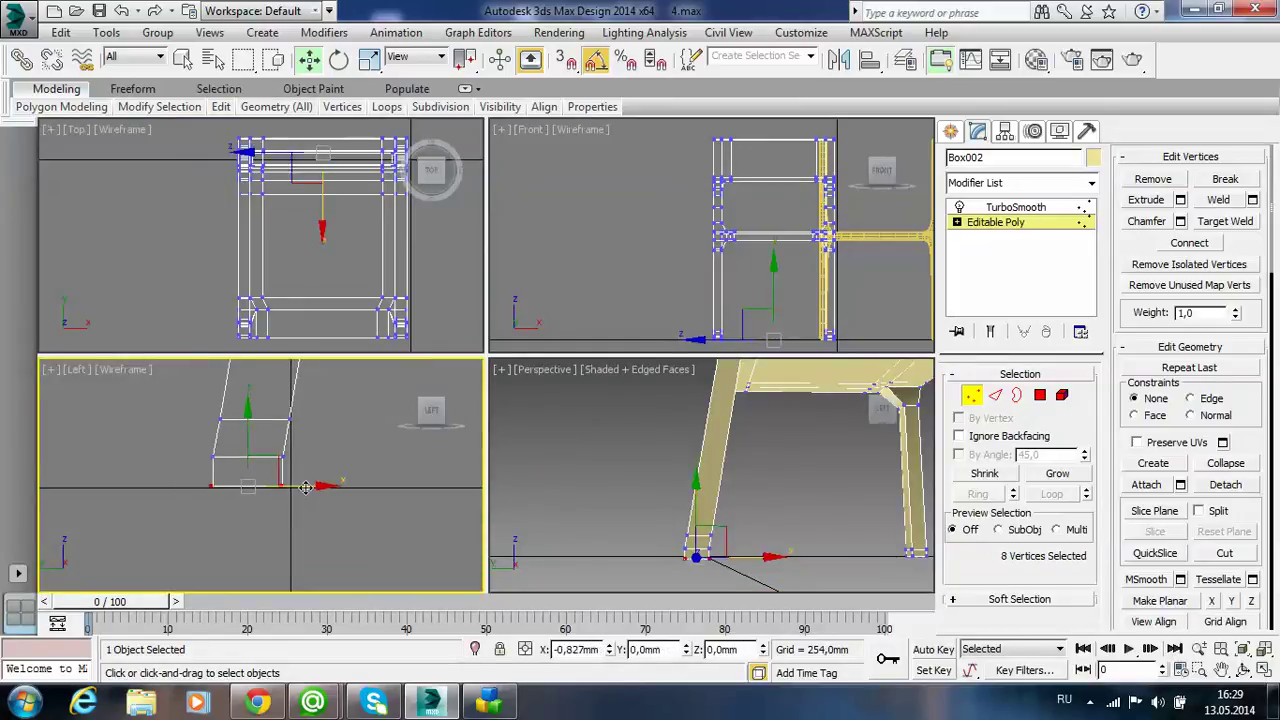
drag(305, 487, 303, 489)
click(314, 515)
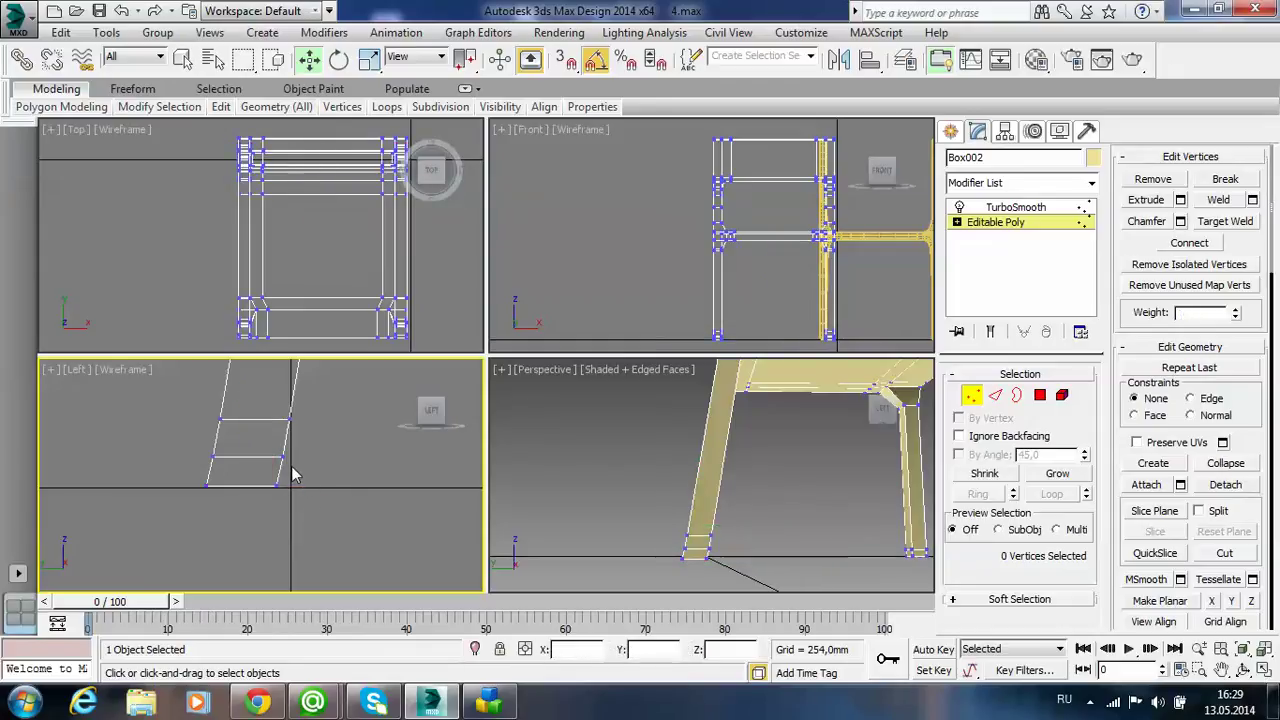
mouse_move(166, 428)
mouse_down()
mouse_move(278, 464)
mouse_move(276, 431)
mouse_up()
click(311, 472)
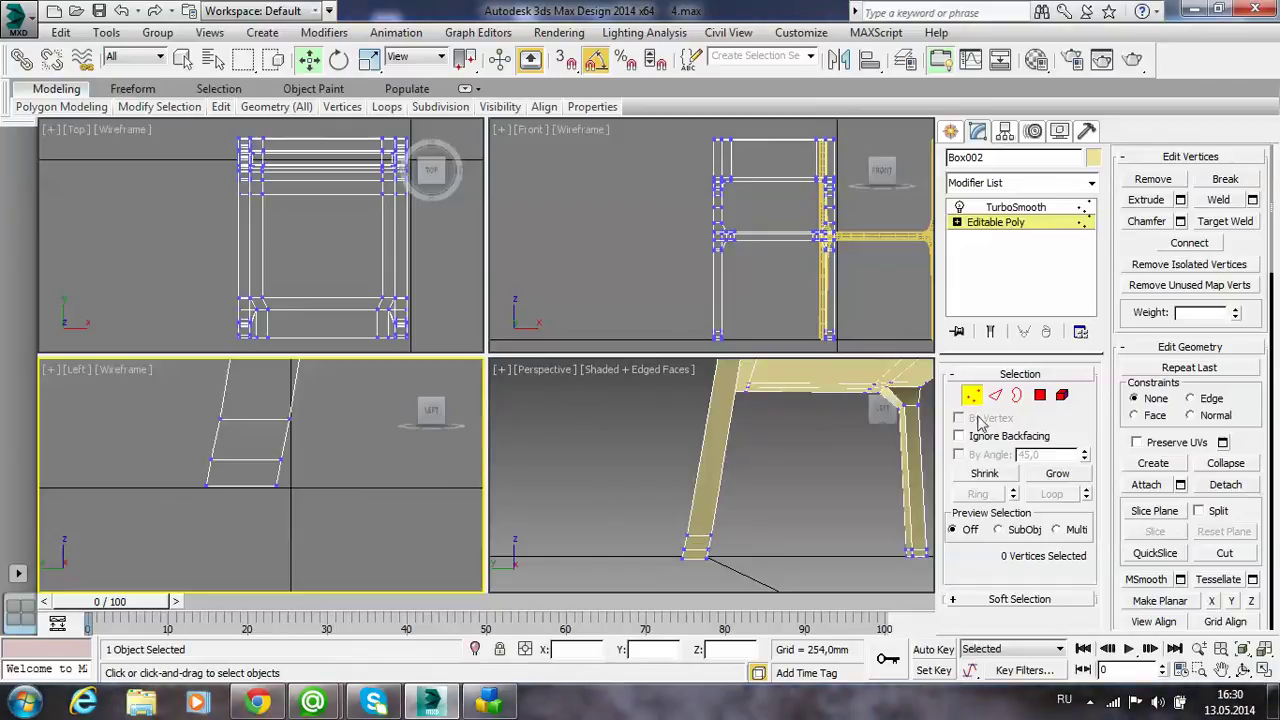
click(1040, 395)
- In a maximized Perspective view, select the bottom polygons of both legs
right_click(796, 480)
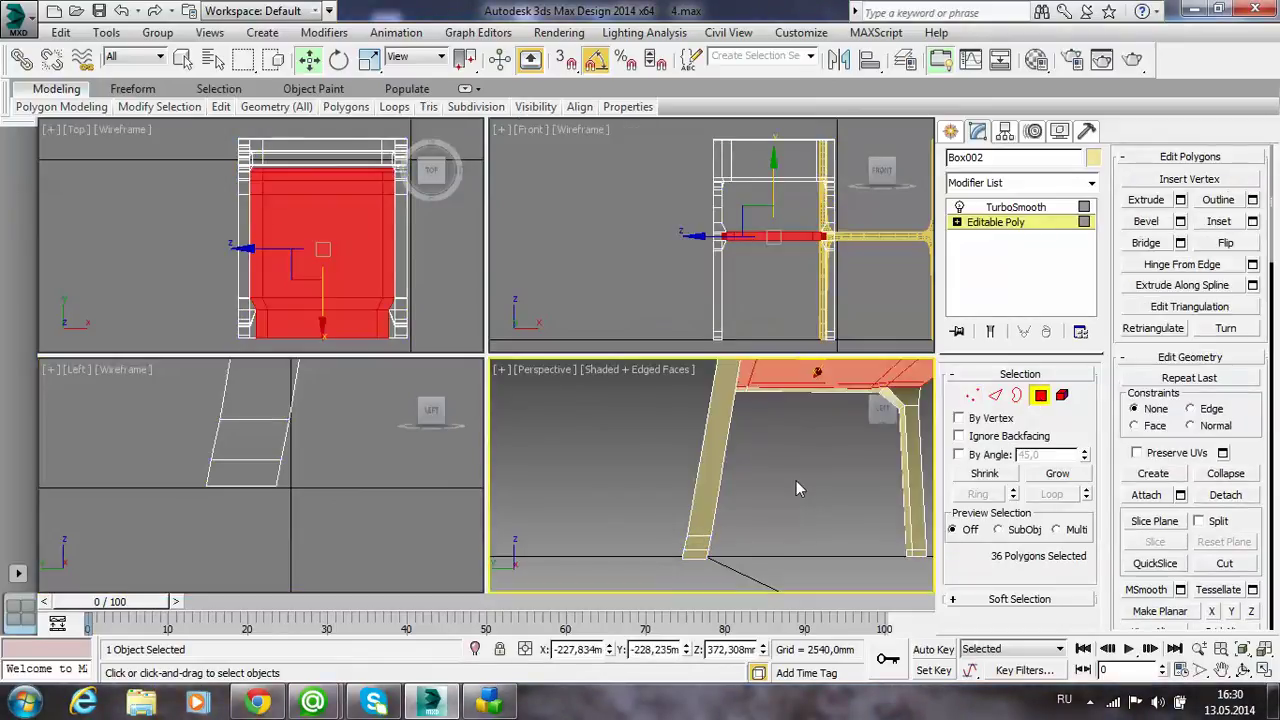
key(alt+w)
mouse_move(499, 490)
alt+middle_down()
mouse_move(561, 508)
mouse_move(438, 508)
mouse_move(653, 505)
mouse_move(590, 444)
alt+middle_up()
click(395, 488)
ctrl+click(588, 437)
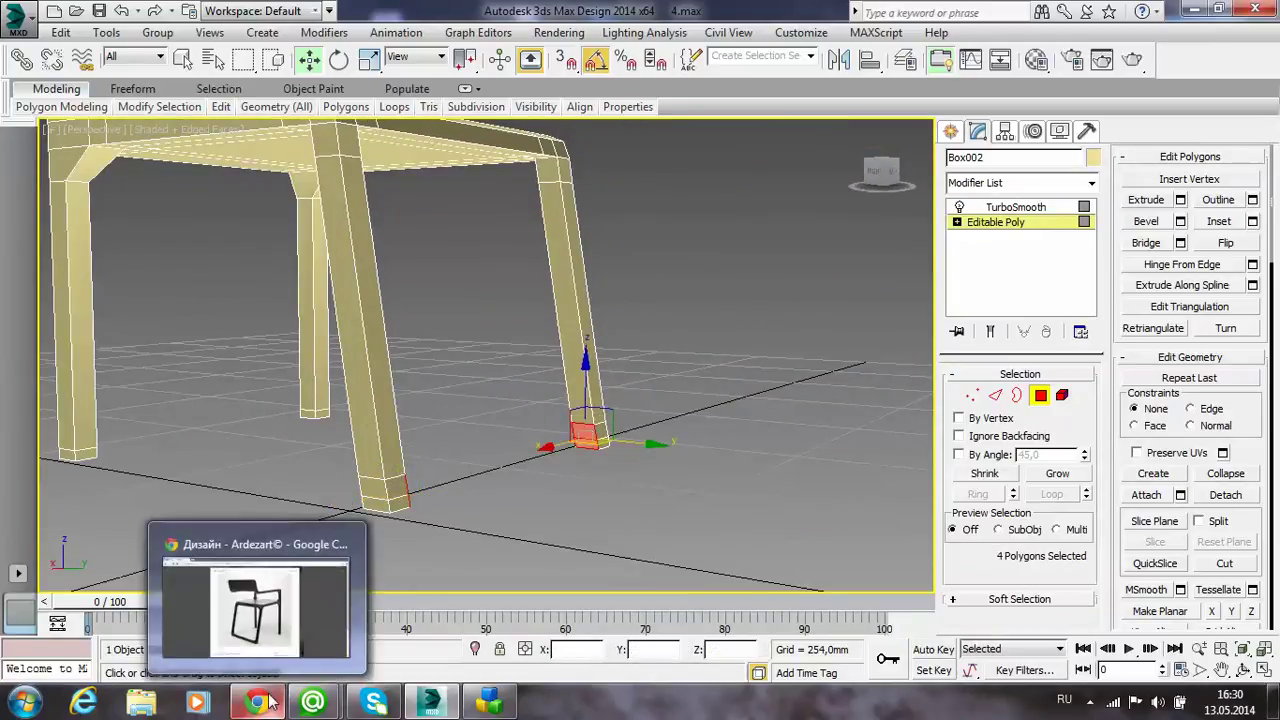
- Discard a trial Extrude and bridge the two leg-bottom polygons into a 3-segment runner
click(1180, 199)
click(758, 474)
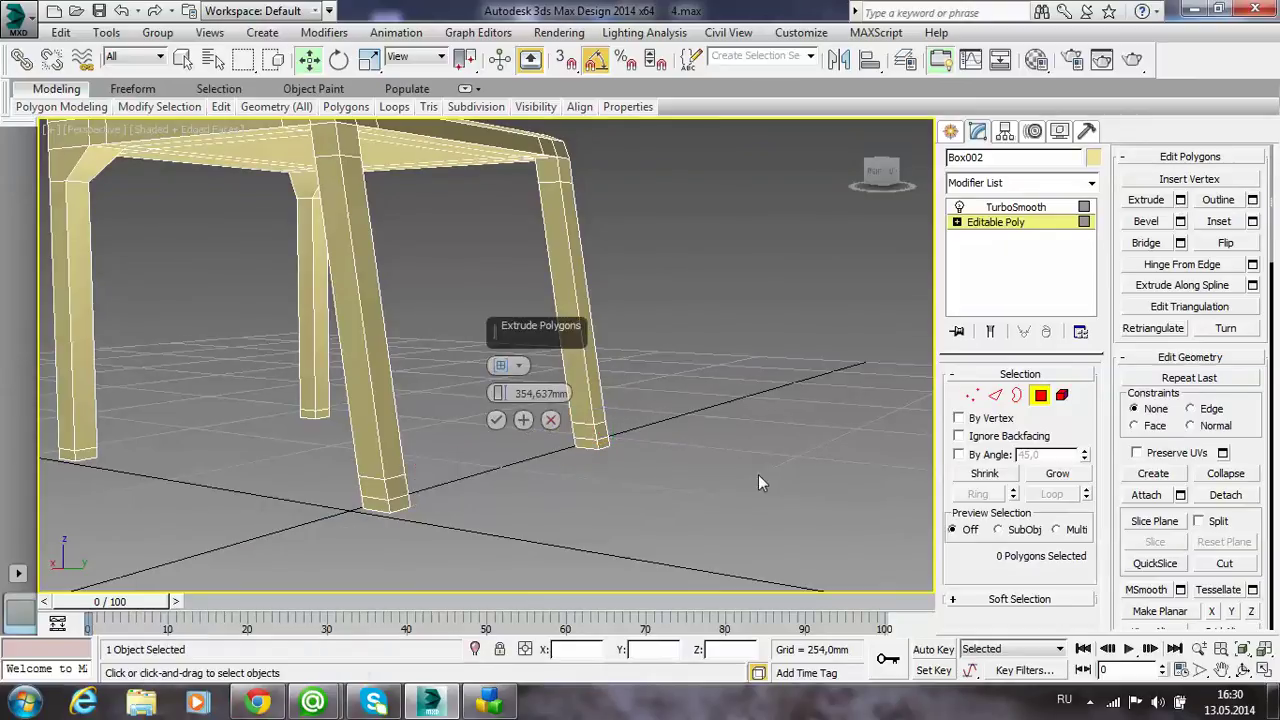
click(551, 420)
key(ctrl+z)
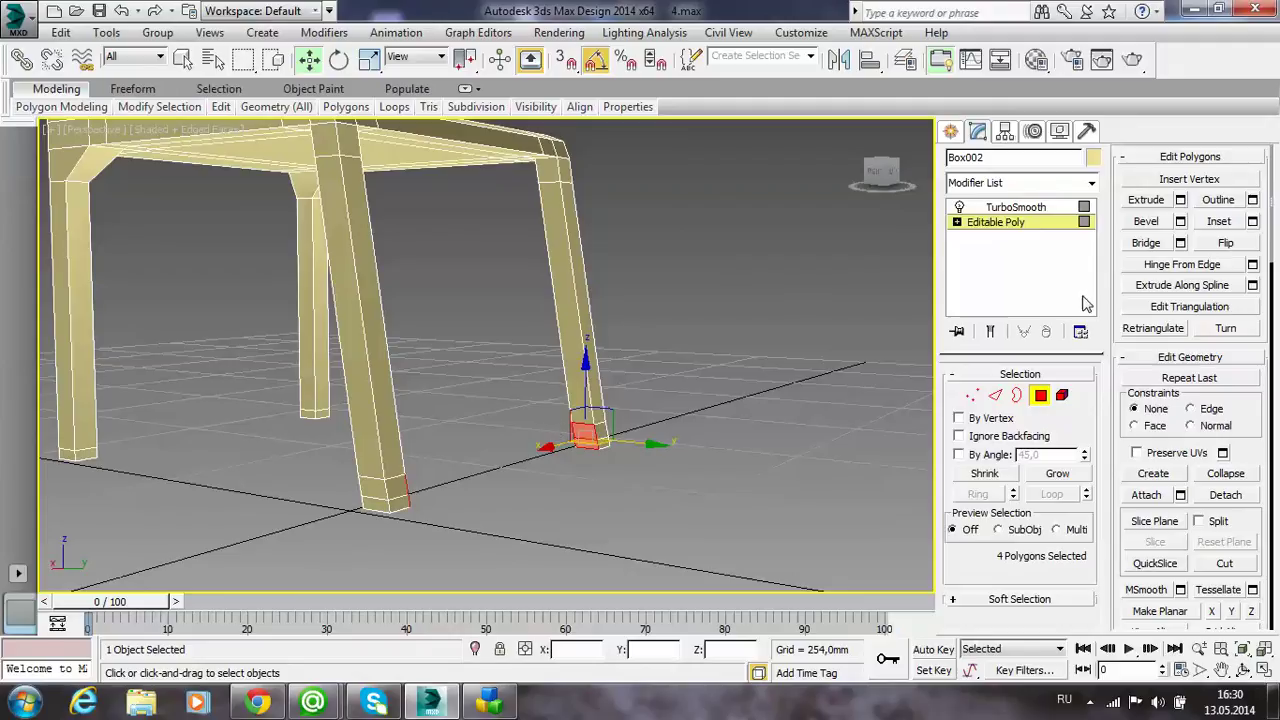
click(1180, 243)
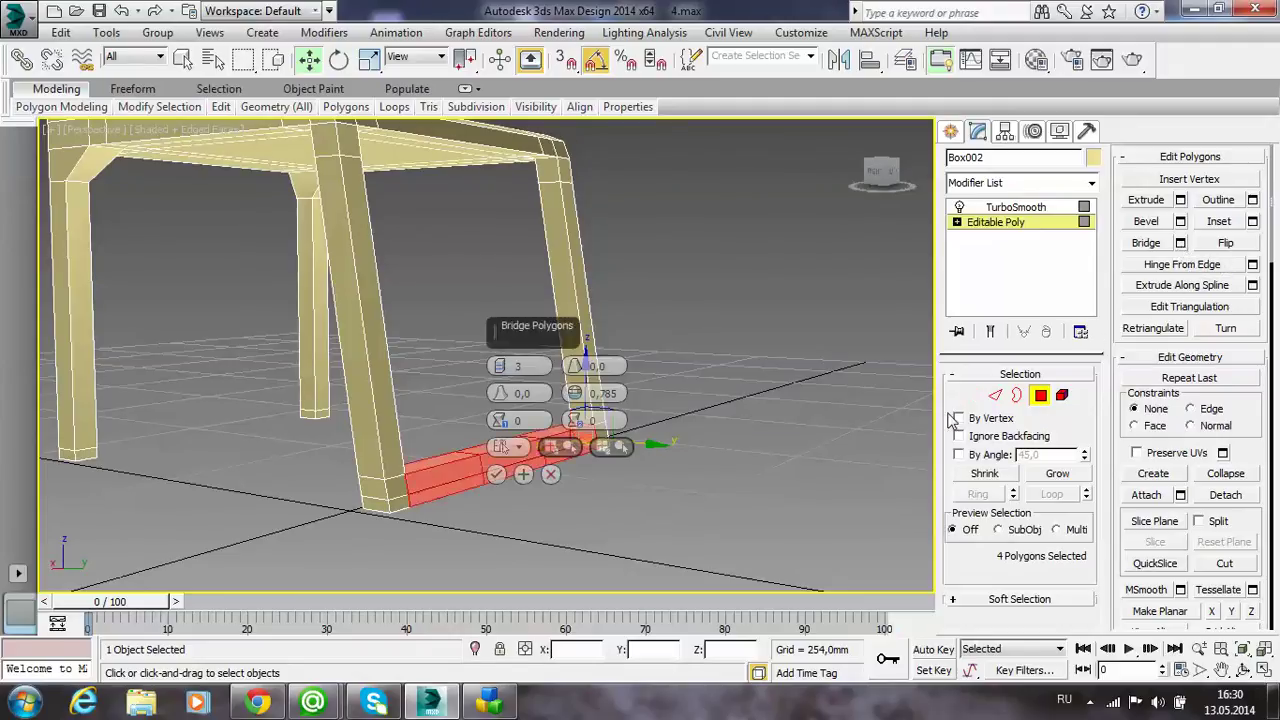
click(497, 475)
- Select the vertices along the new runner at Vertex level, ready to scale
mouse_move(539, 494)
alt+middle_down()
mouse_move(490, 513)
mouse_move(551, 520)
alt+middle_up()
click(971, 395)
alt+middle_drag(680, 480, 545, 522)
drag(310, 435, 237, 497)
key(r)
- Select the inner corner vertices where the runner meets the legs
click(281, 520)
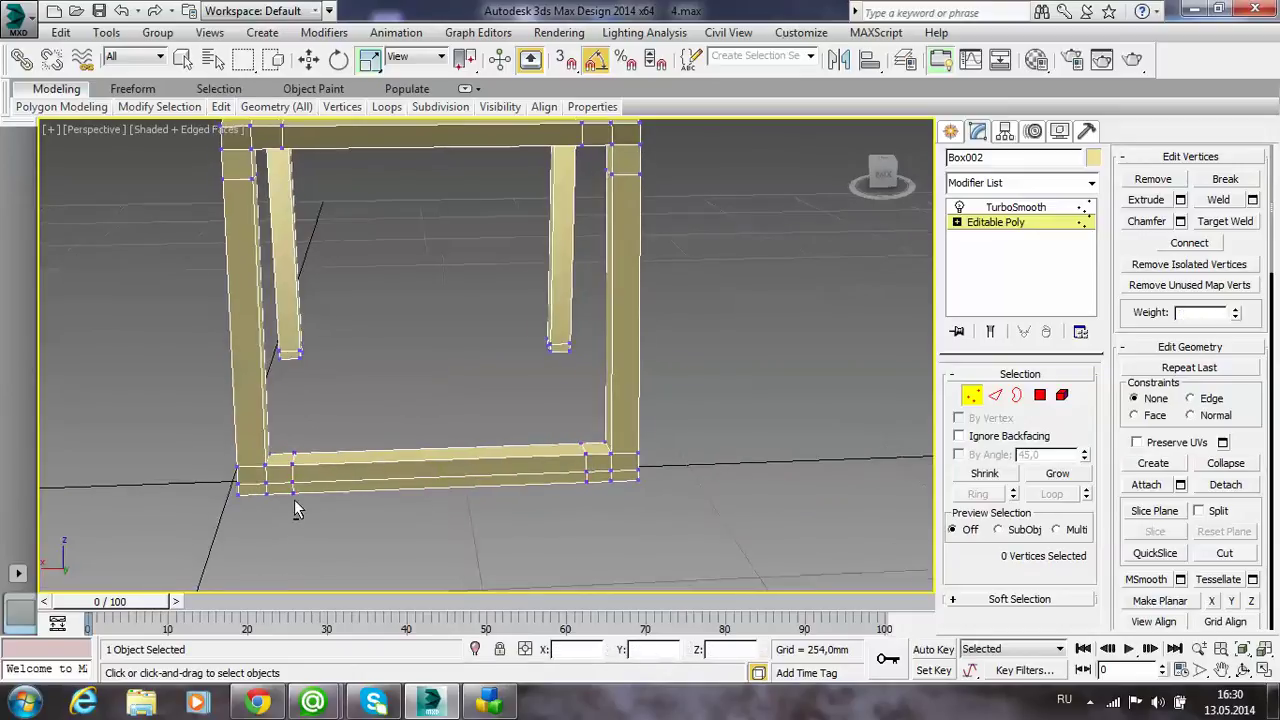
mouse_move(281, 520)
alt+middle_down()
mouse_move(283, 450)
mouse_move(340, 471)
mouse_move(263, 493)
mouse_move(203, 486)
alt+middle_up()
click(264, 423)
scroll(263, 493, up, 3)
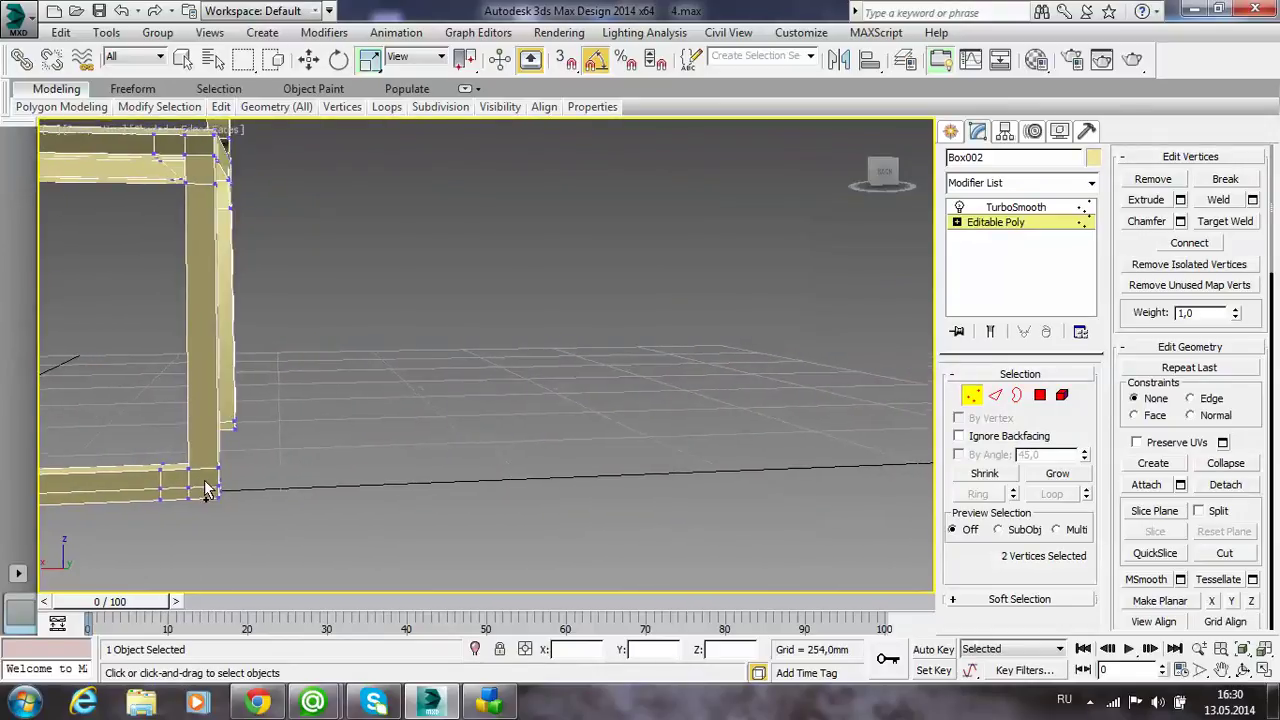
ctrl+drag(205, 490, 176, 458)
scroll(250, 490, down, 2)
middle_drag(272, 495, 265, 471)
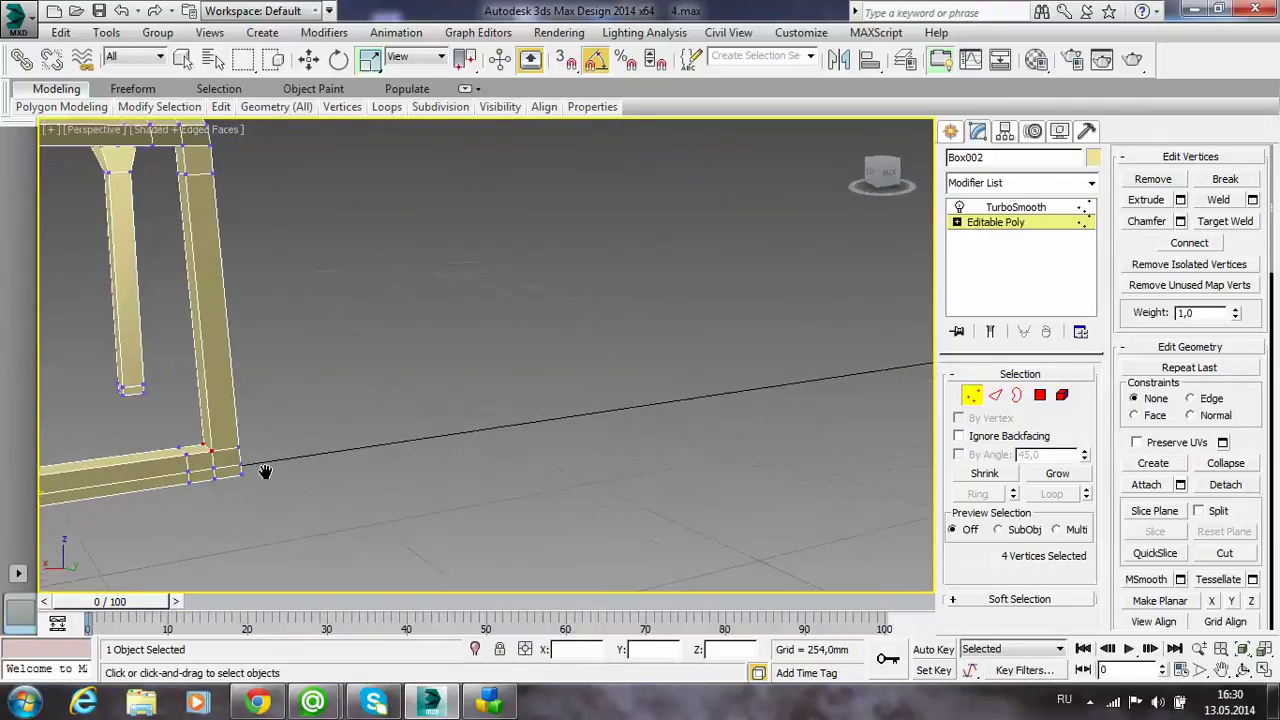
scroll(265, 471, down, 3)
mouse_move(466, 466)
alt+middle_down()
mouse_move(586, 451)
mouse_move(467, 424)
mouse_move(473, 433)
alt+middle_up()
- In a maximized Front view, raise the corner vertices slightly to Z 37.21 mm
key(alt+w)
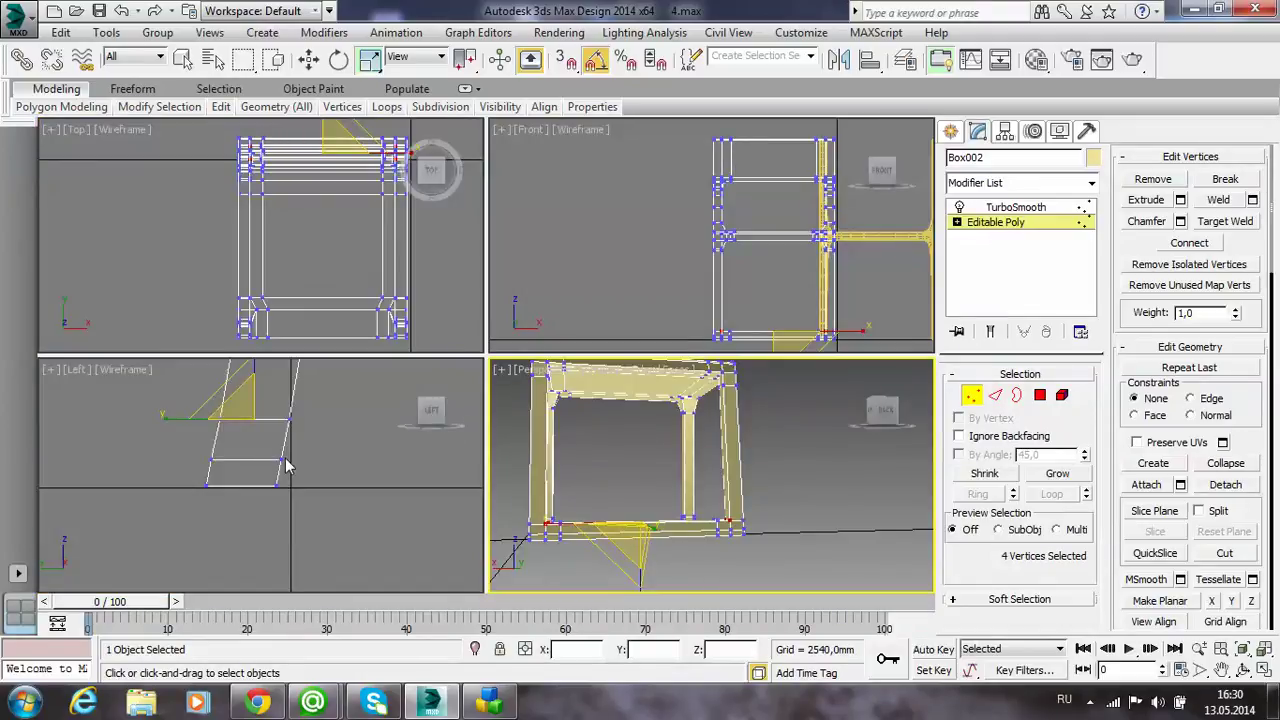
middle_click(605, 340)
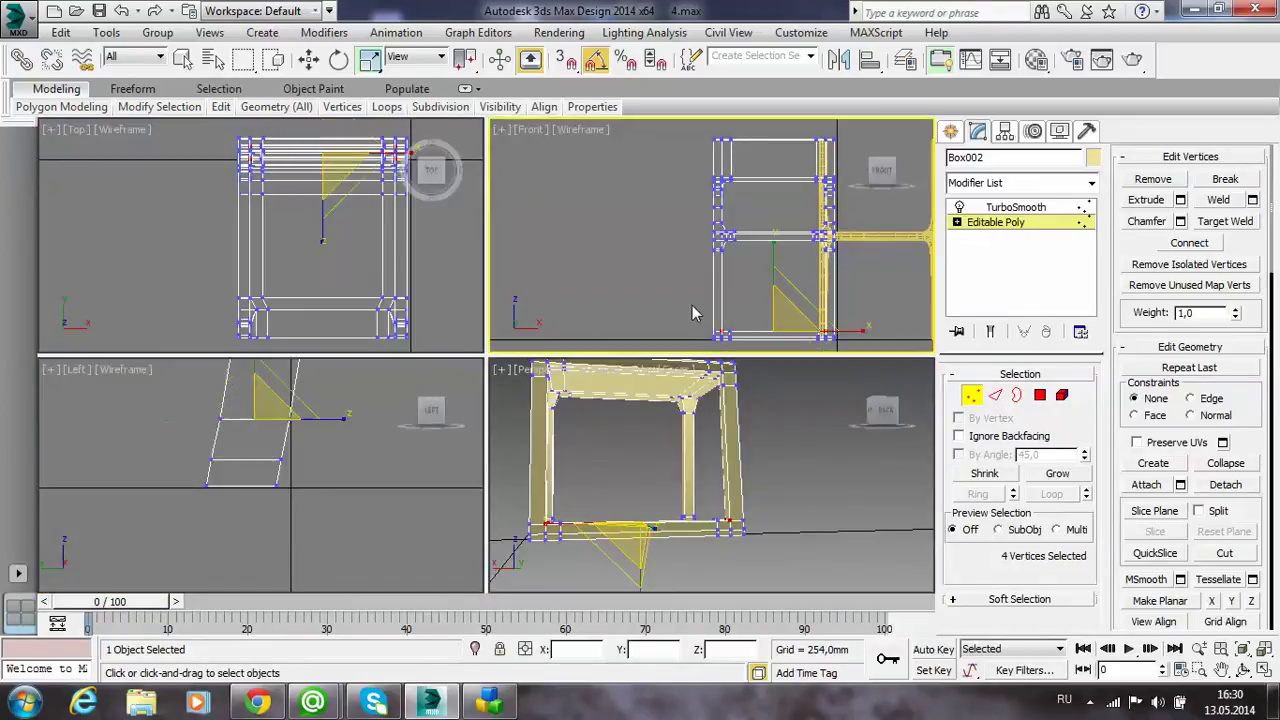
key(alt+w)
scroll(536, 334, up, 3)
middle_drag(560, 330, 536, 334)
scroll(423, 445, up, 2)
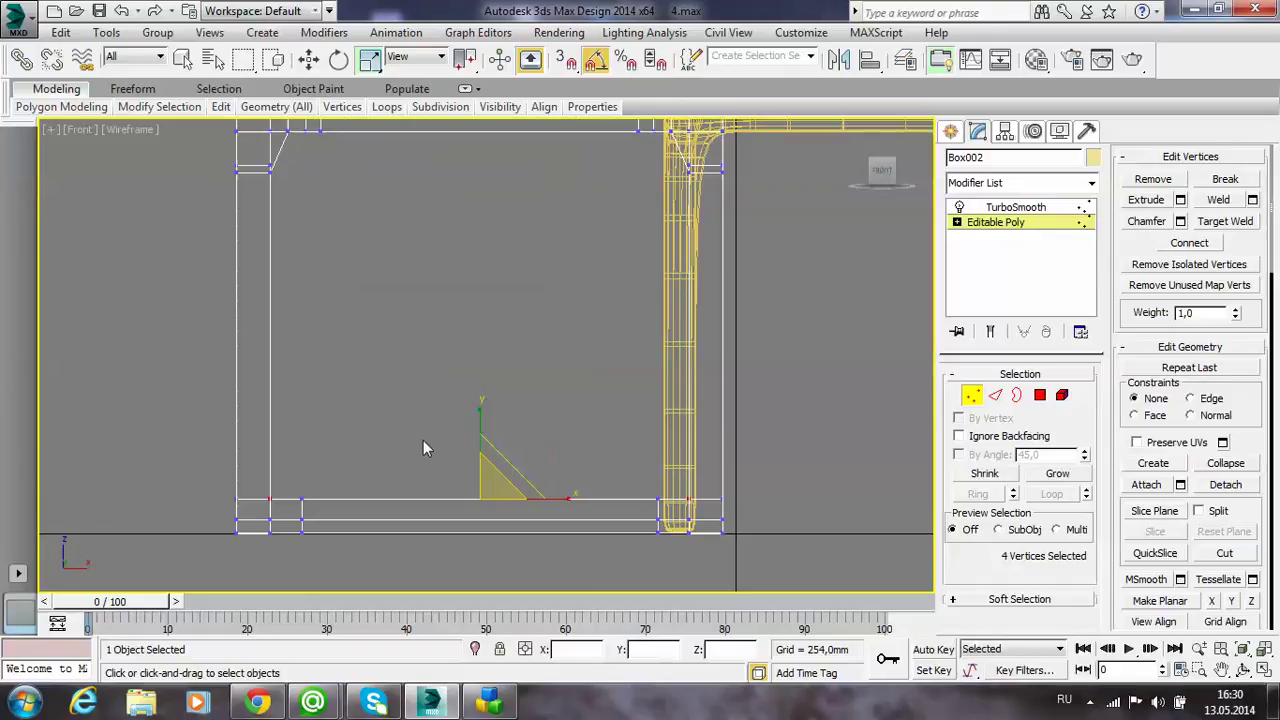
key(w)
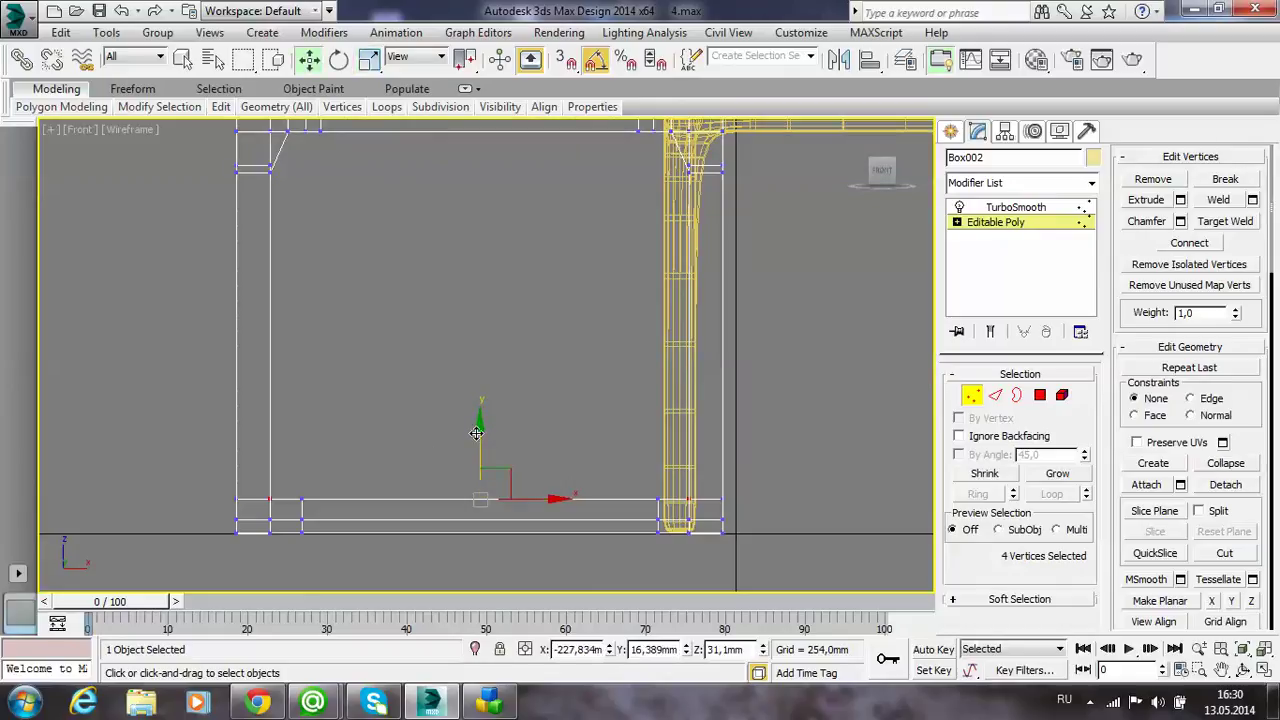
drag(476, 432, 477, 419)
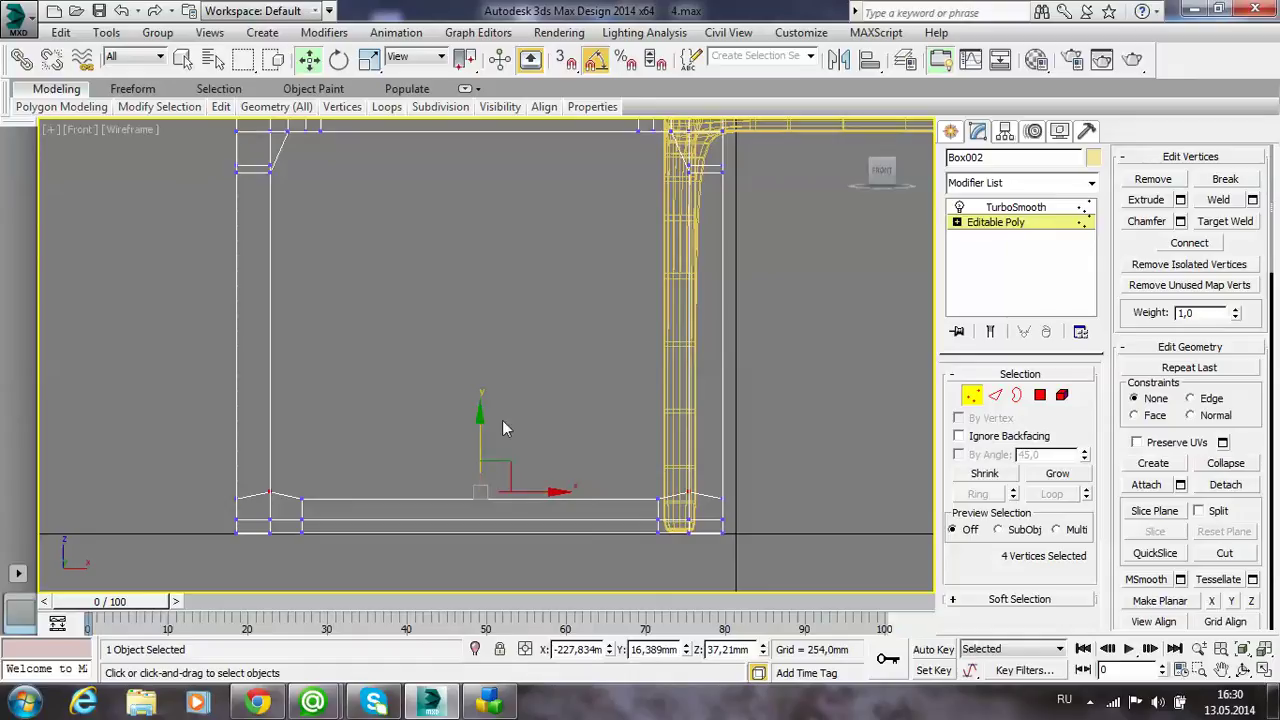
- Scale the corner vertices to 95% along X
click(369, 59)
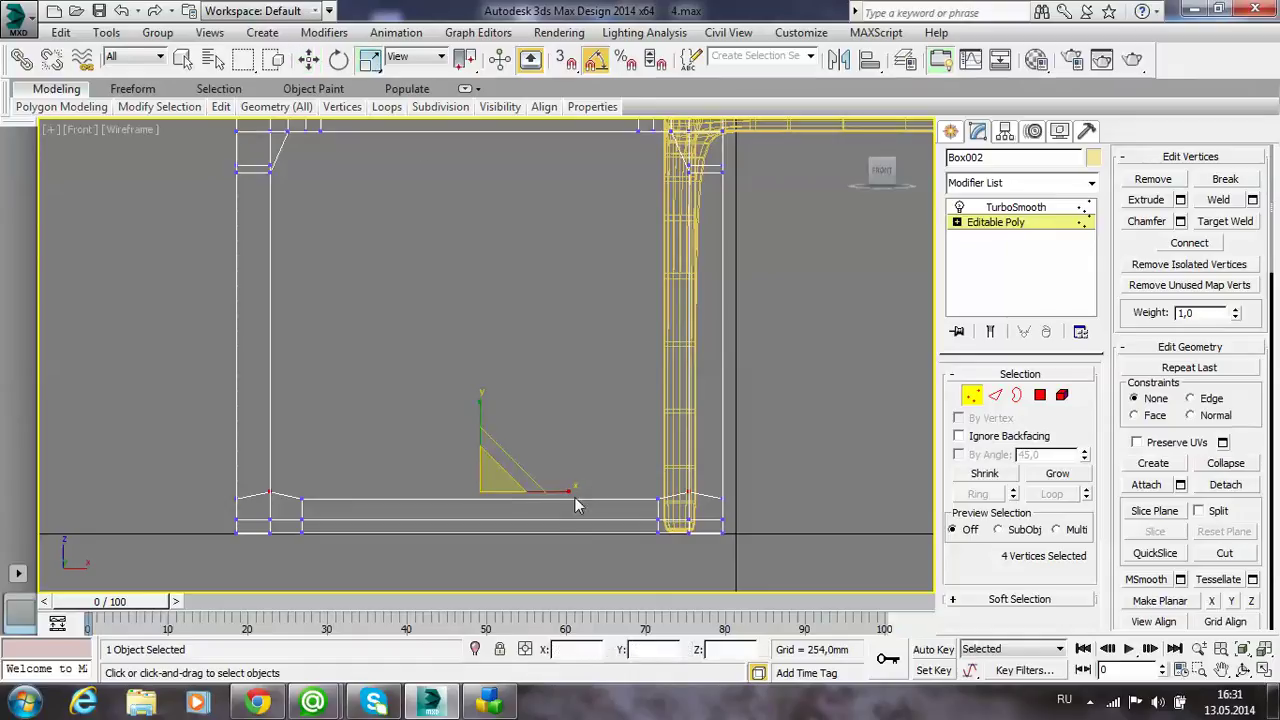
drag(577, 500, 569, 496)
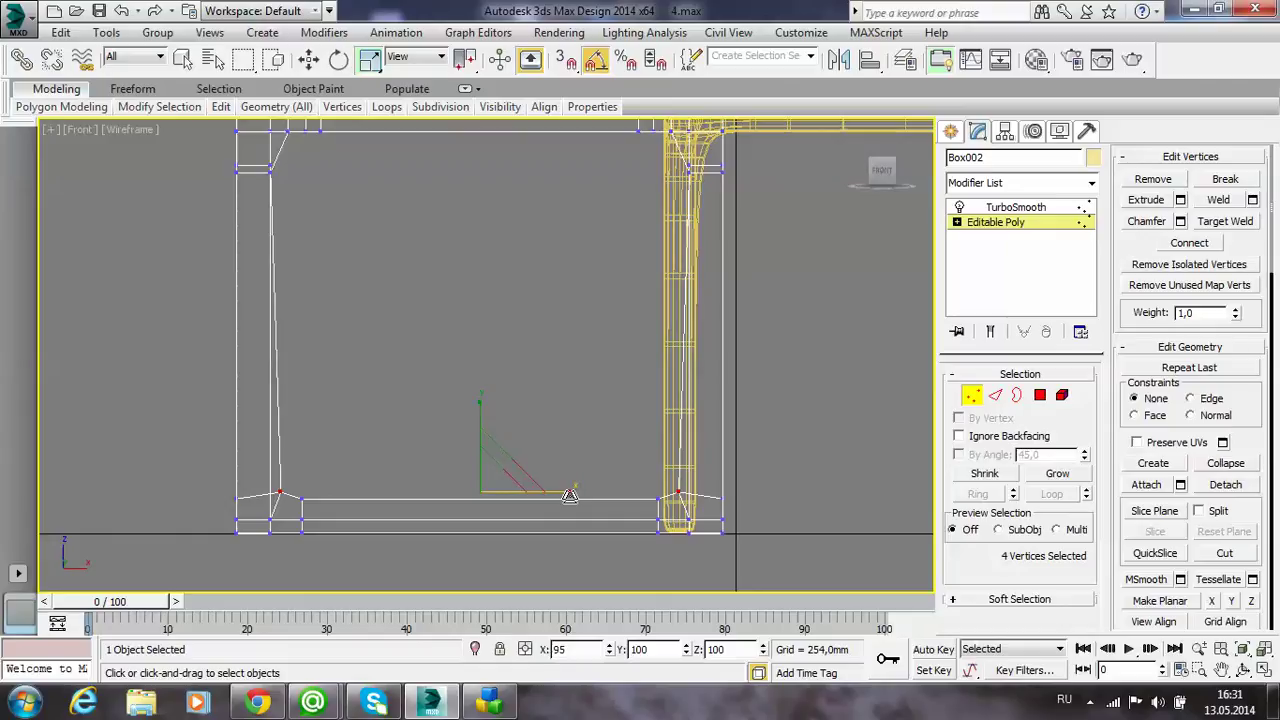
key(alt+w)
- Turn on the TurboSmooth preview and inspect the smoothed frame in Perspective
right_click(590, 513)
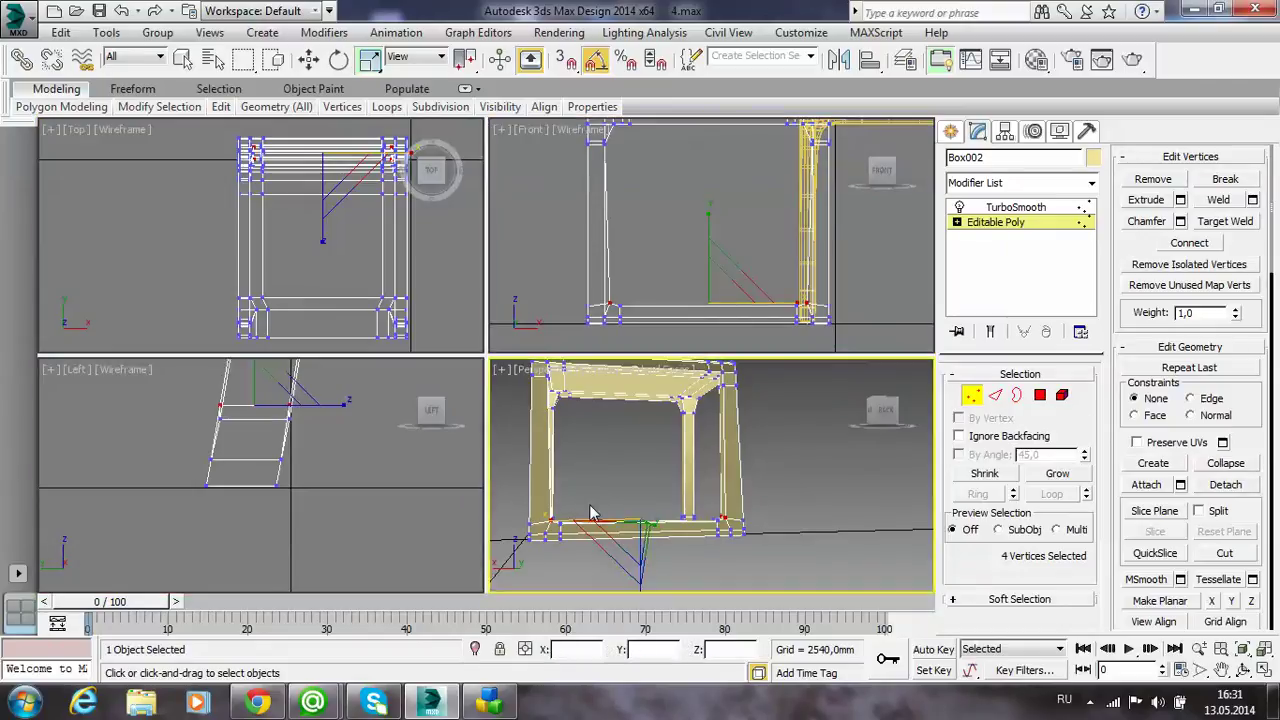
click(1013, 208)
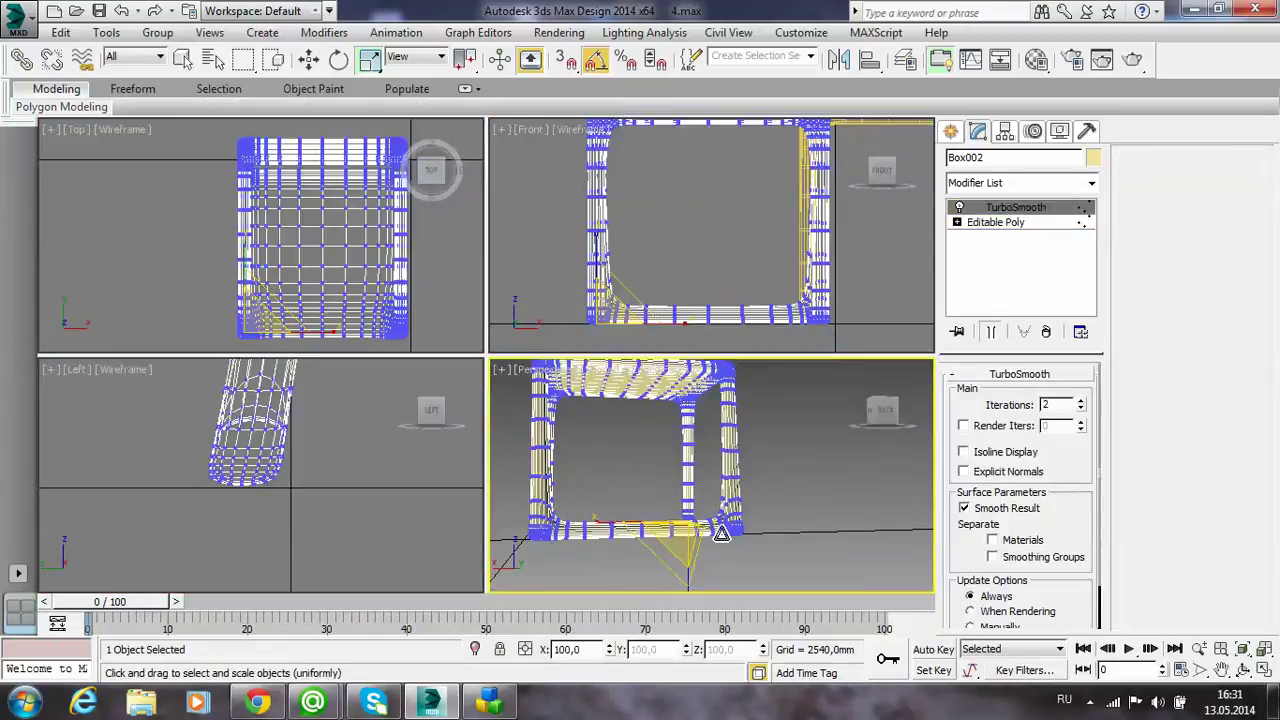
key(alt+w)
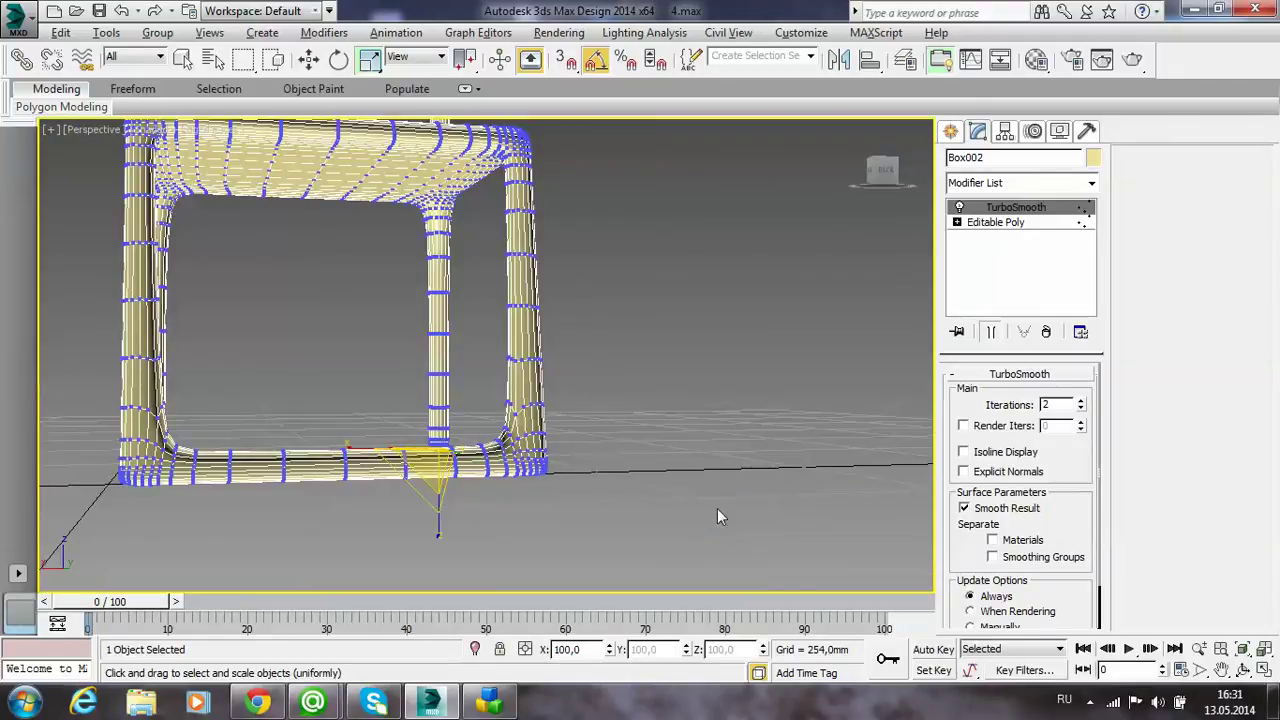
alt+middle_drag(717, 508, 653, 548)
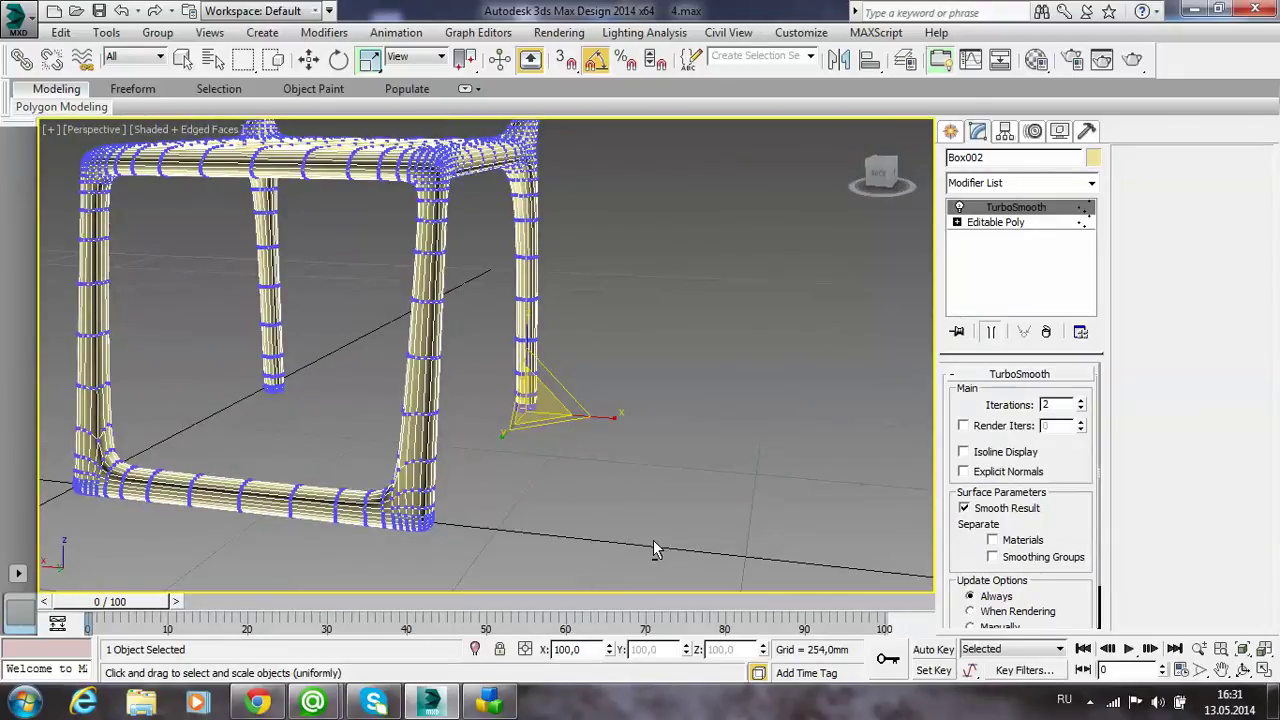
click(595, 543)
middle_drag(536, 525, 679, 508)
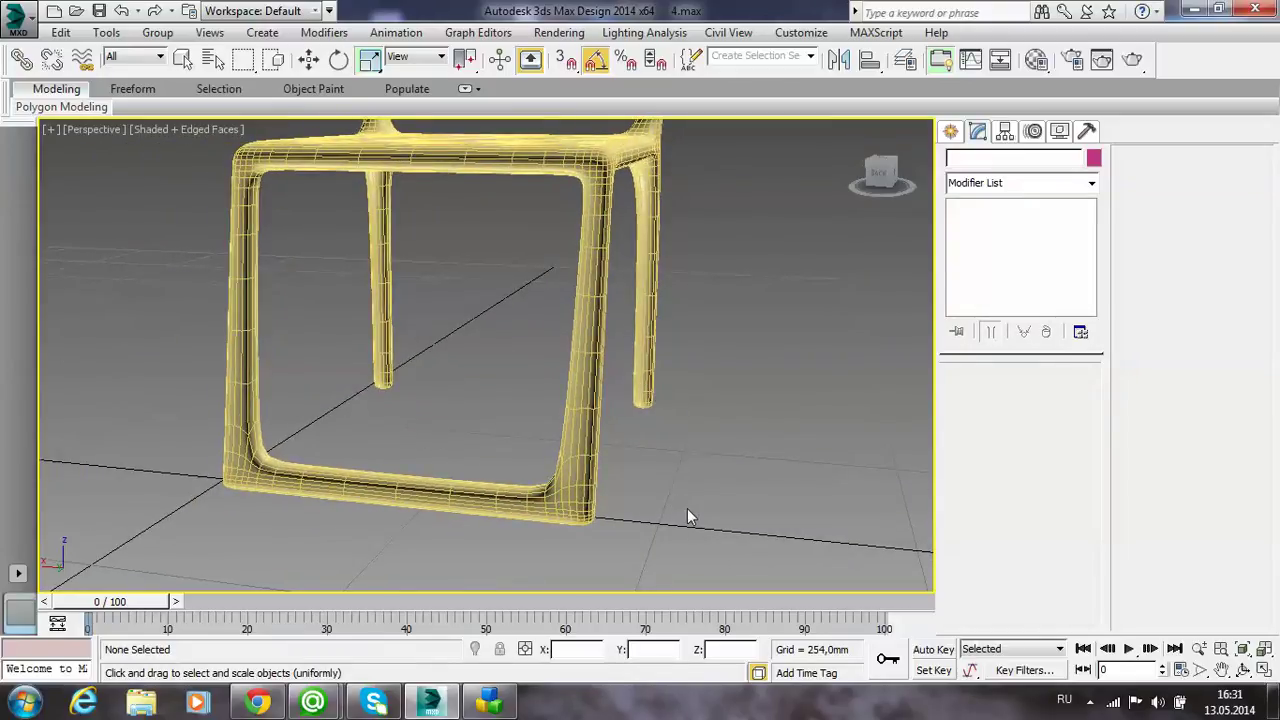
key(ctrl+z)
key(ctrl+z)
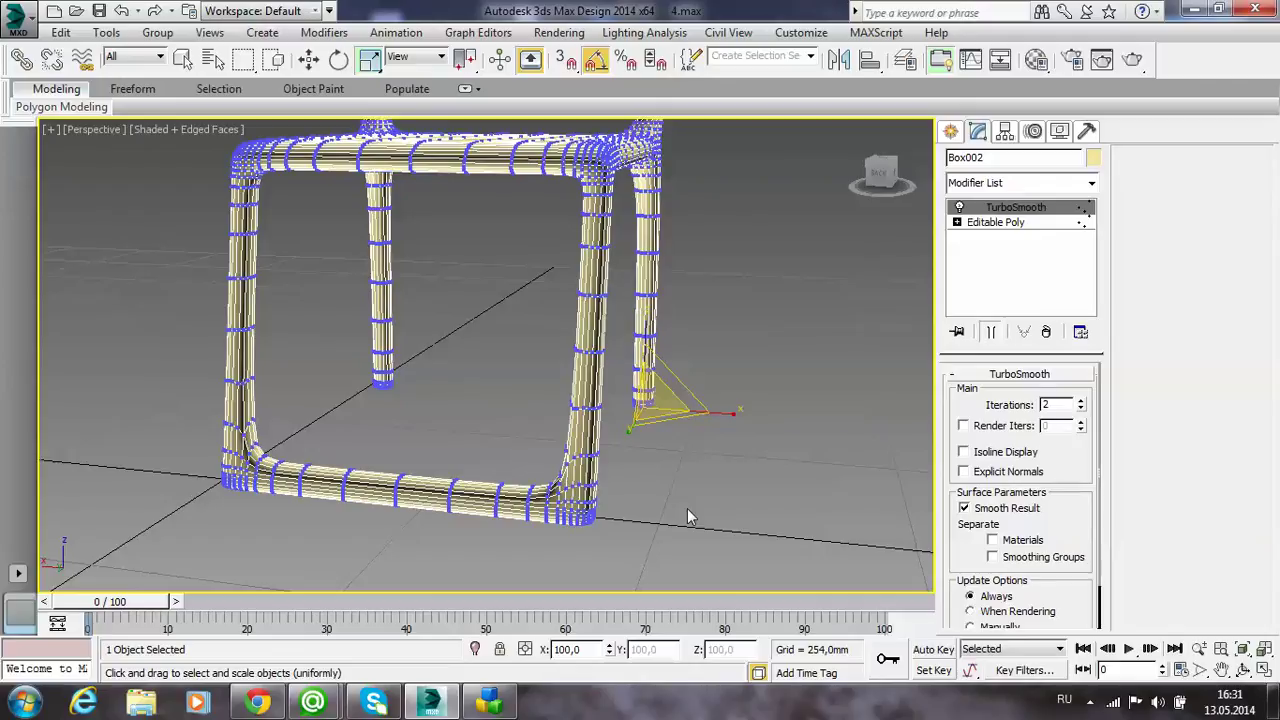
- Compare the unsmoothed cage with the smoothed frame from a frontal and top angle
click(995, 222)
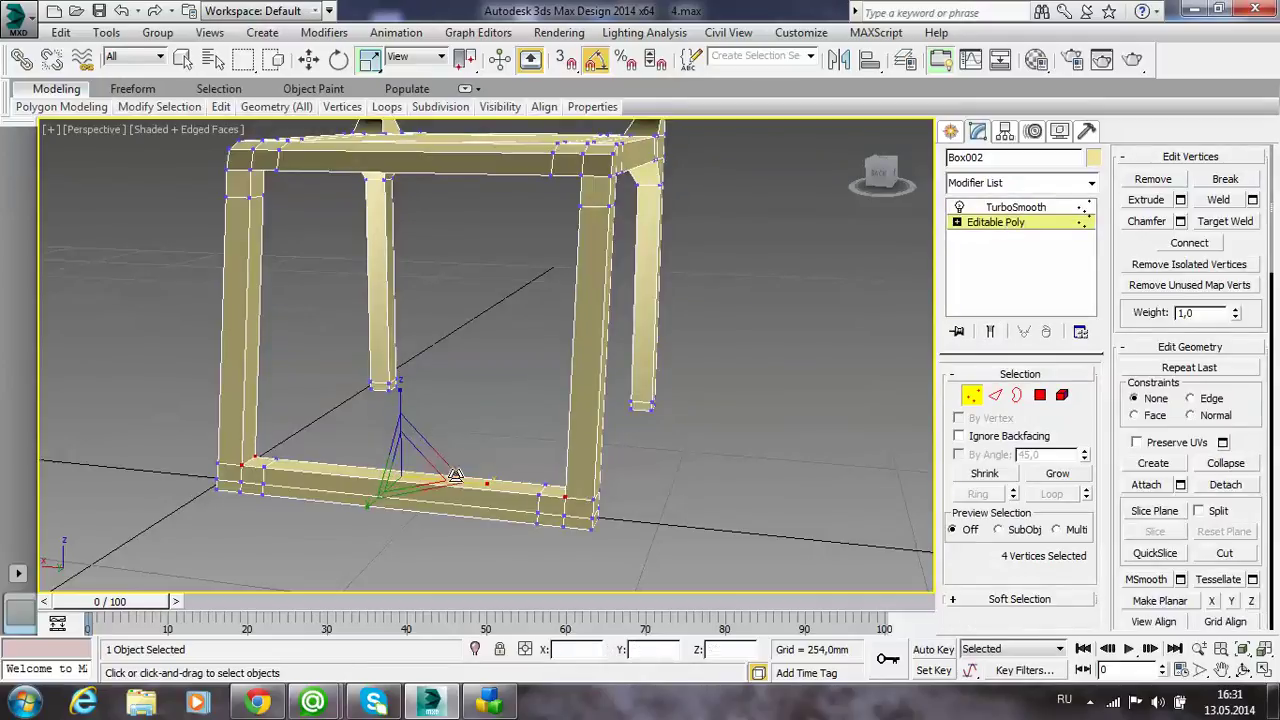
alt+middle_drag(455, 475, 448, 459)
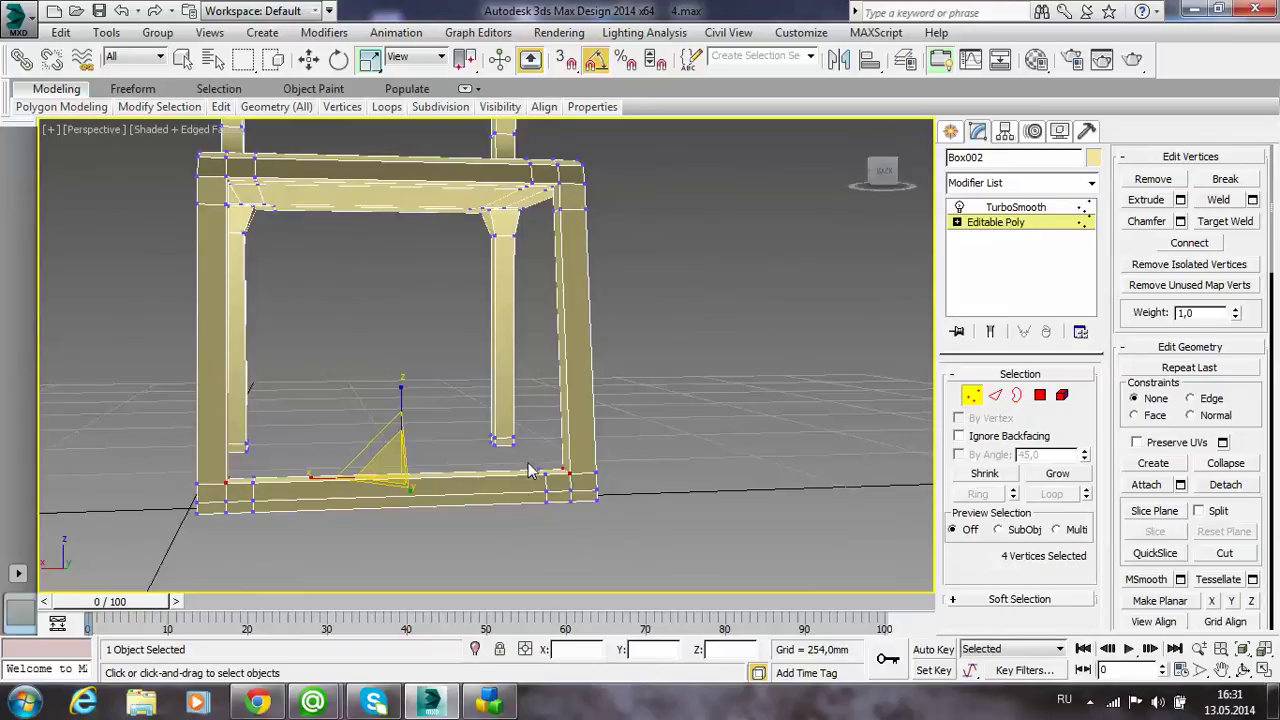
mouse_move(525, 468)
alt+middle_down()
mouse_move(500, 505)
mouse_move(512, 503)
alt+middle_up()
click(1008, 212)
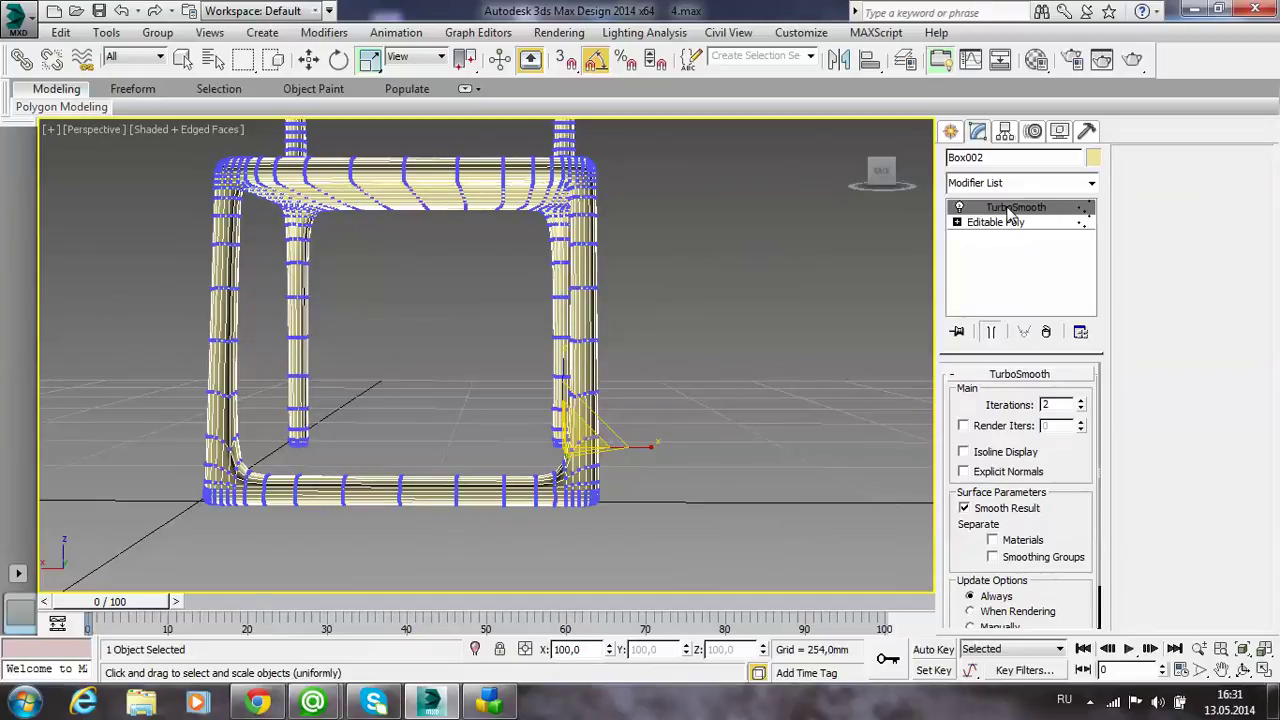
mouse_move(705, 417)
alt+middle_down()
mouse_move(691, 451)
mouse_move(626, 461)
mouse_move(629, 444)
alt+middle_up()
click(995, 222)
- Box-select the vertices at both runner ends and scale them to 108% along X
drag(529, 546, 490, 500)
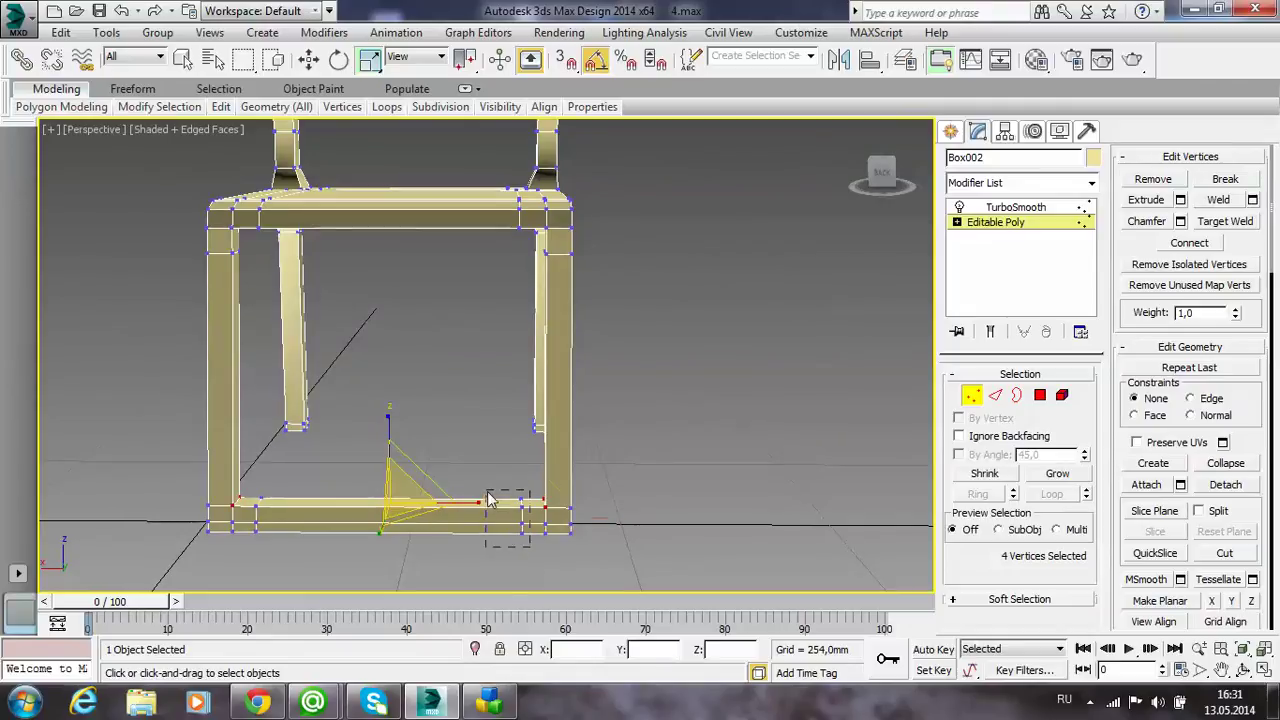
middle_drag(356, 524, 415, 546)
ctrl+drag(415, 550, 352, 482)
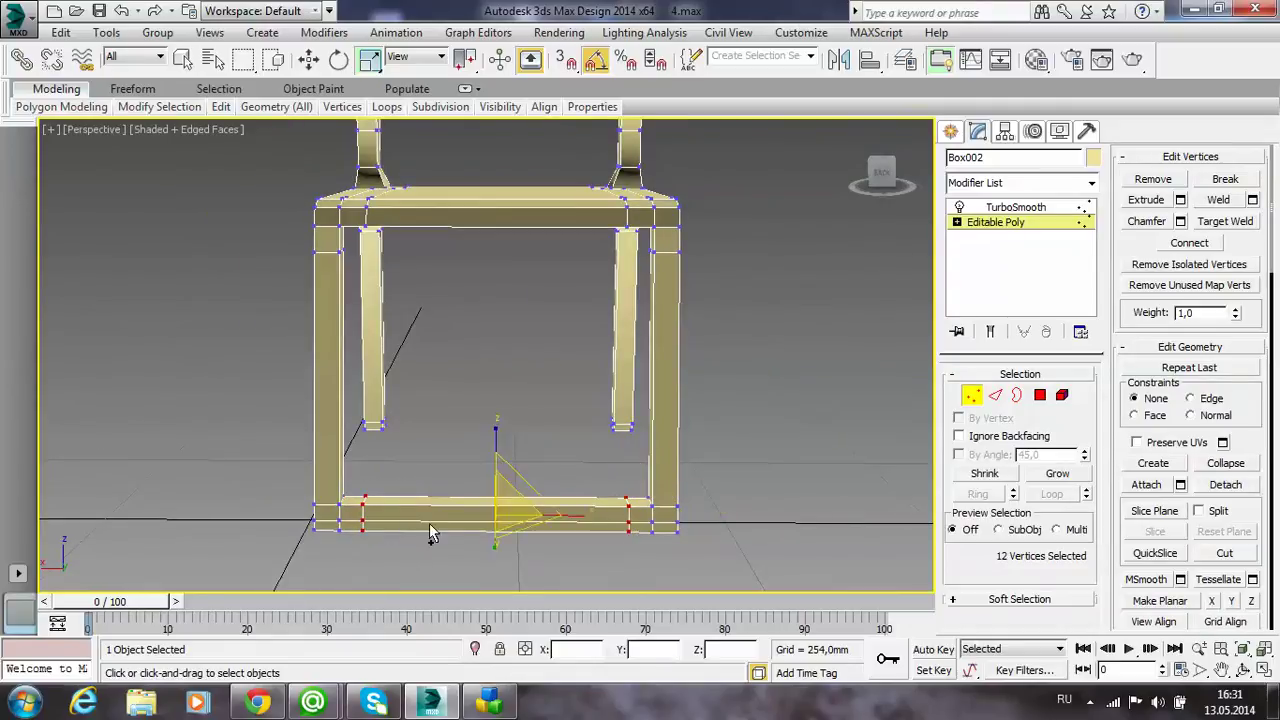
drag(566, 519, 580, 517)
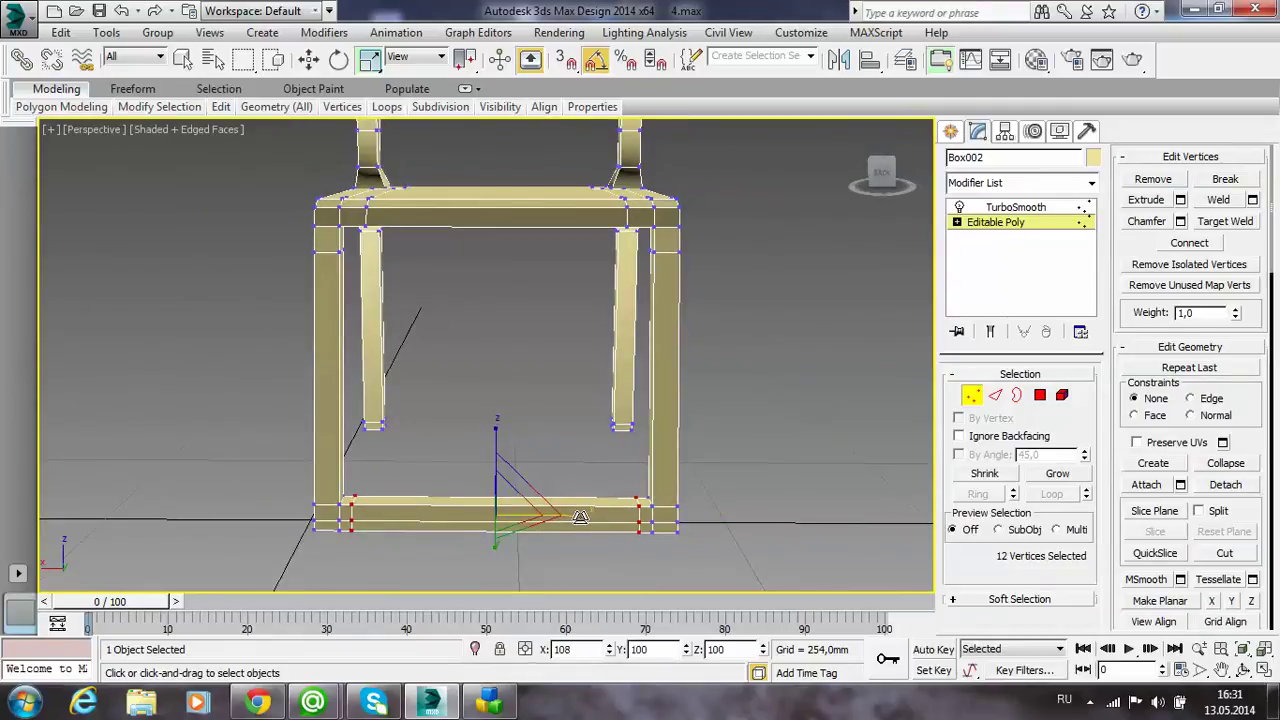
- Check the spread runner with TurboSmooth, then return to the unsmoothed Editable Poly
click(764, 470)
alt+middle_drag(763, 469, 628, 471)
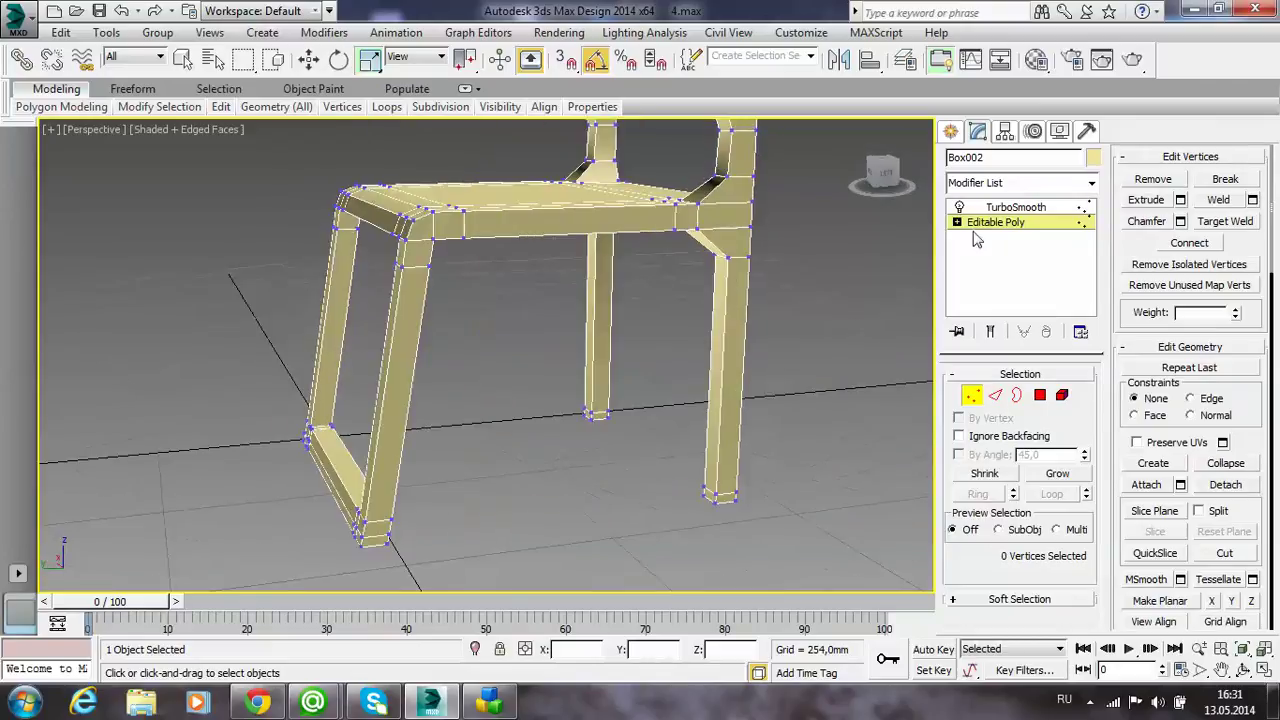
click(1015, 207)
click(514, 519)
mouse_move(514, 519)
alt+middle_down()
mouse_move(379, 549)
mouse_move(671, 428)
mouse_move(626, 450)
mouse_move(573, 439)
alt+middle_up()
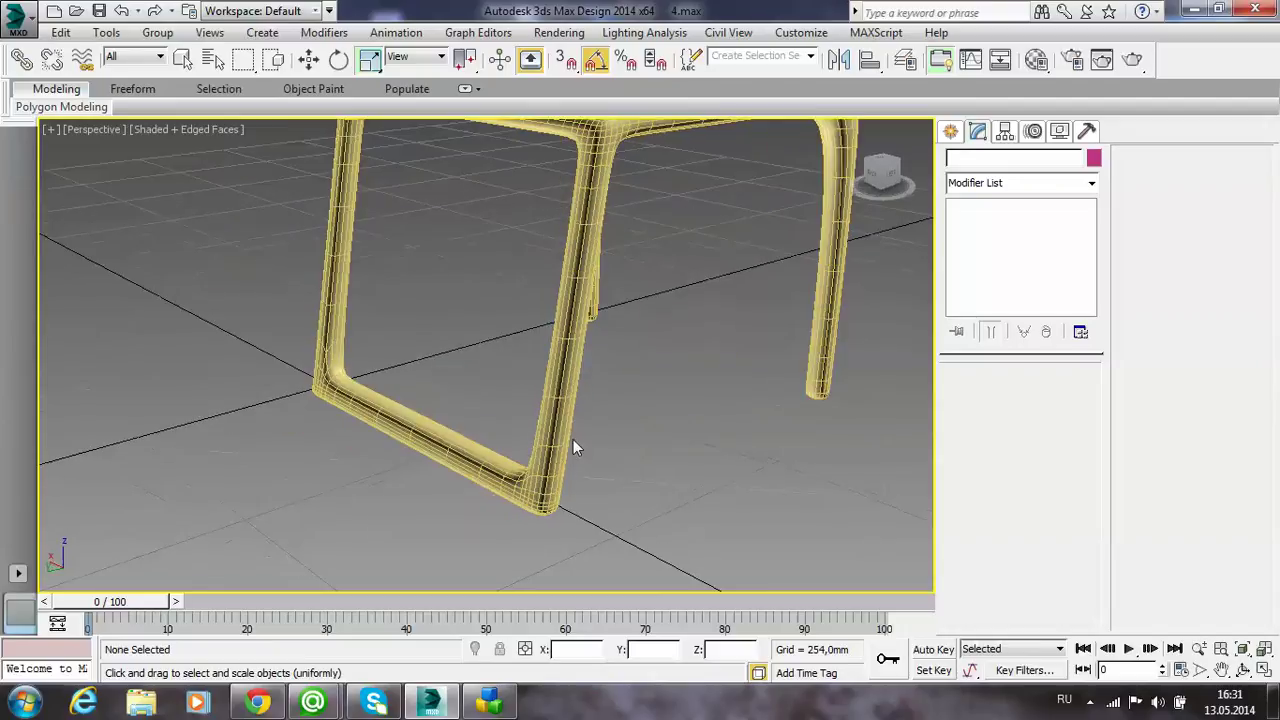
click(573, 439)
click(996, 222)
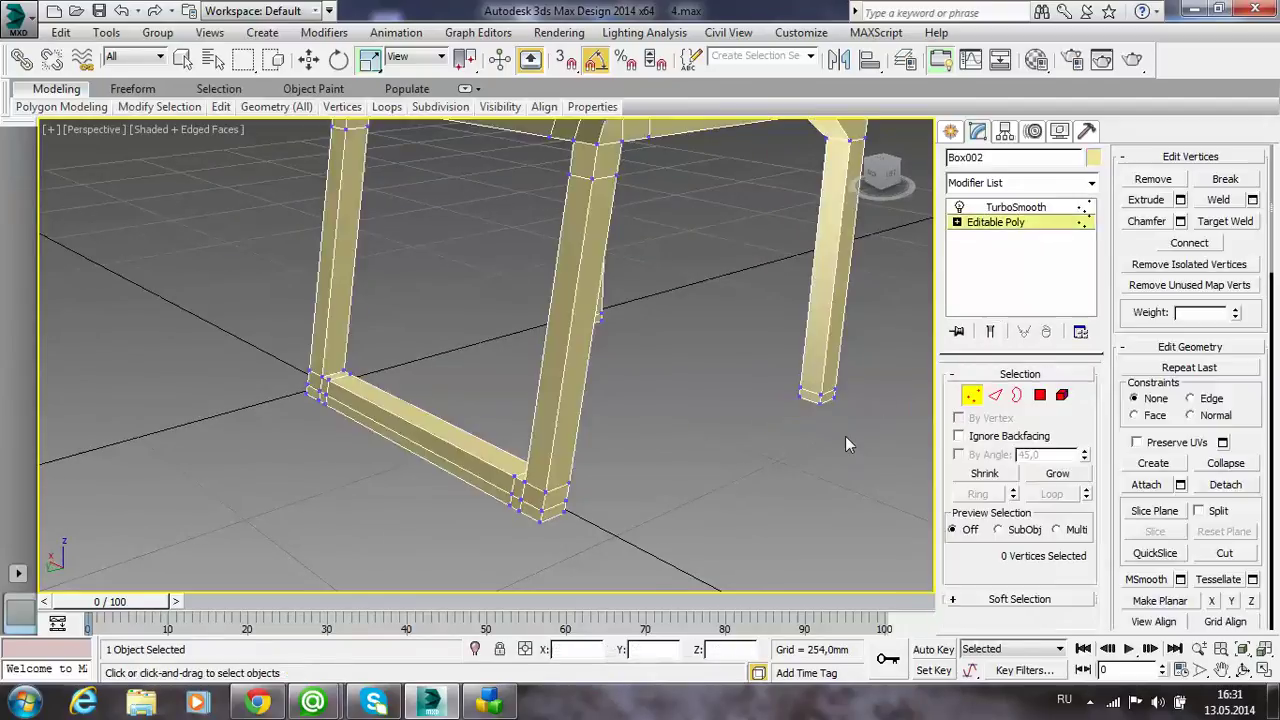
mouse_move(845, 436)
alt+middle_down()
mouse_move(627, 477)
mouse_move(573, 461)
mouse_move(561, 442)
mouse_move(608, 447)
alt+middle_up()
- Connect the slanted front leg's long edges with one new edge loop
click(995, 395)
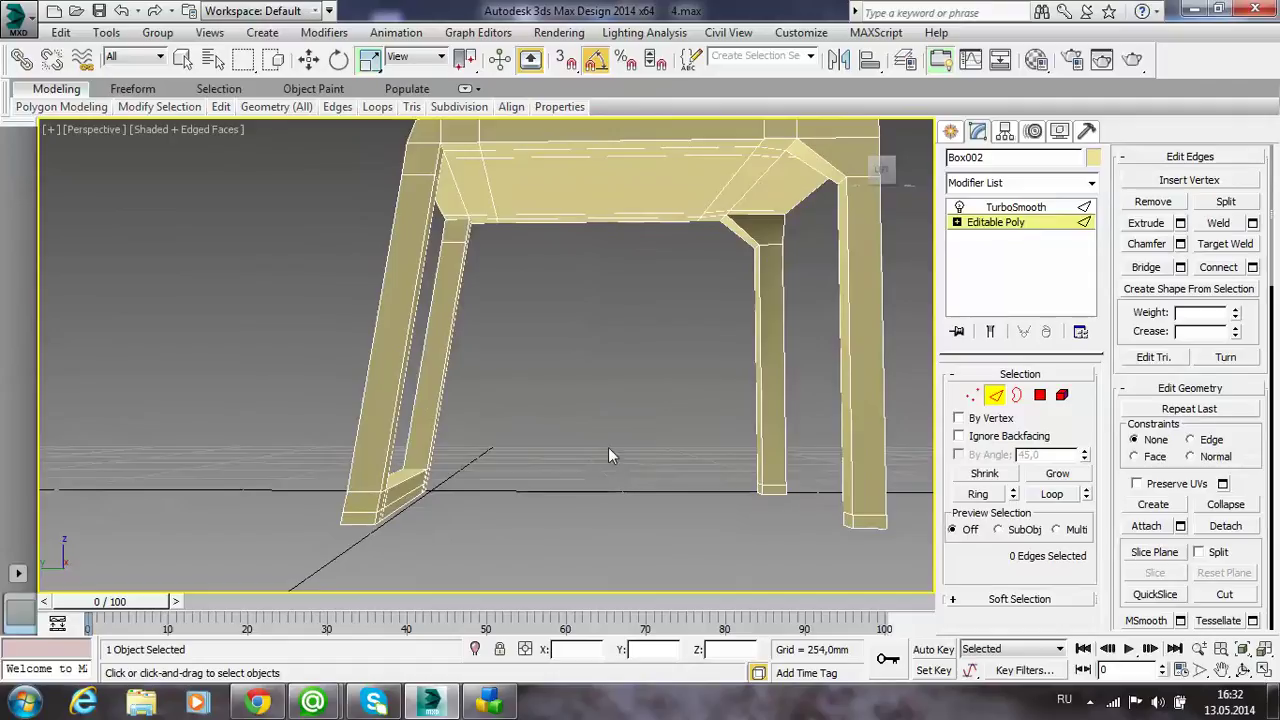
drag(550, 411, 193, 292)
mouse_move(194, 294)
alt+middle_down()
mouse_move(349, 357)
mouse_move(494, 362)
alt+middle_up()
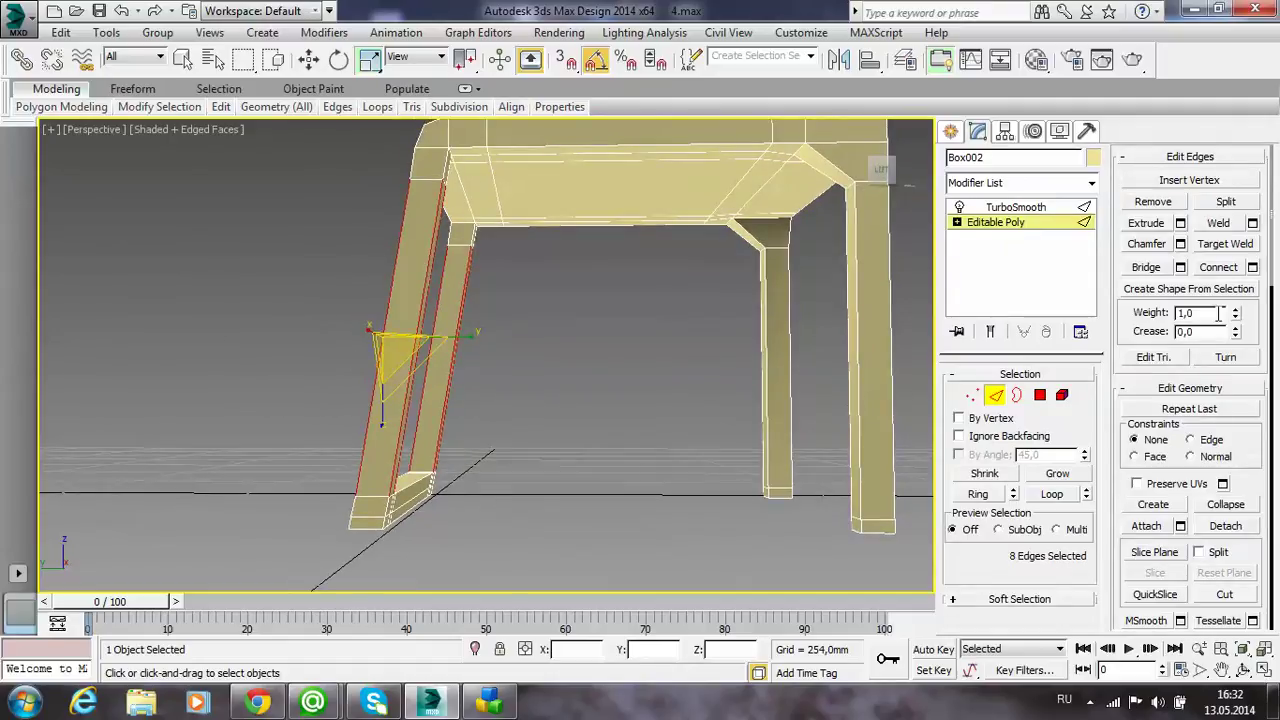
click(1253, 267)
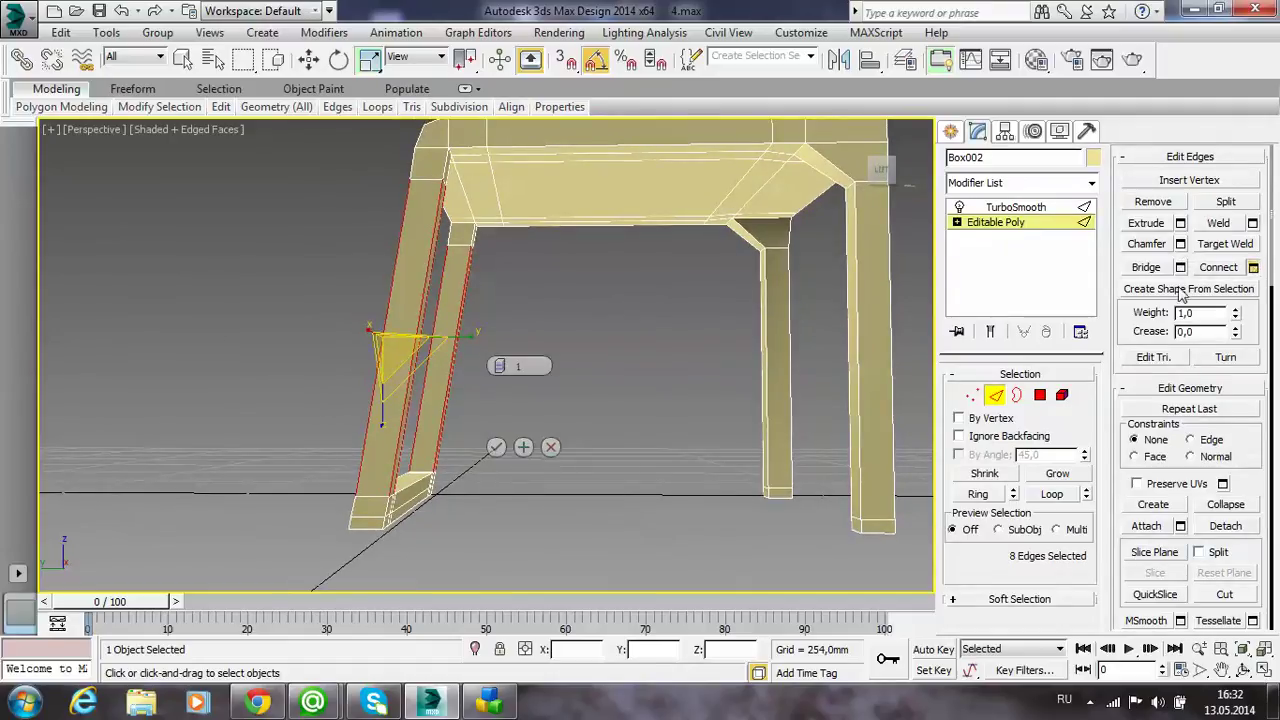
click(497, 447)
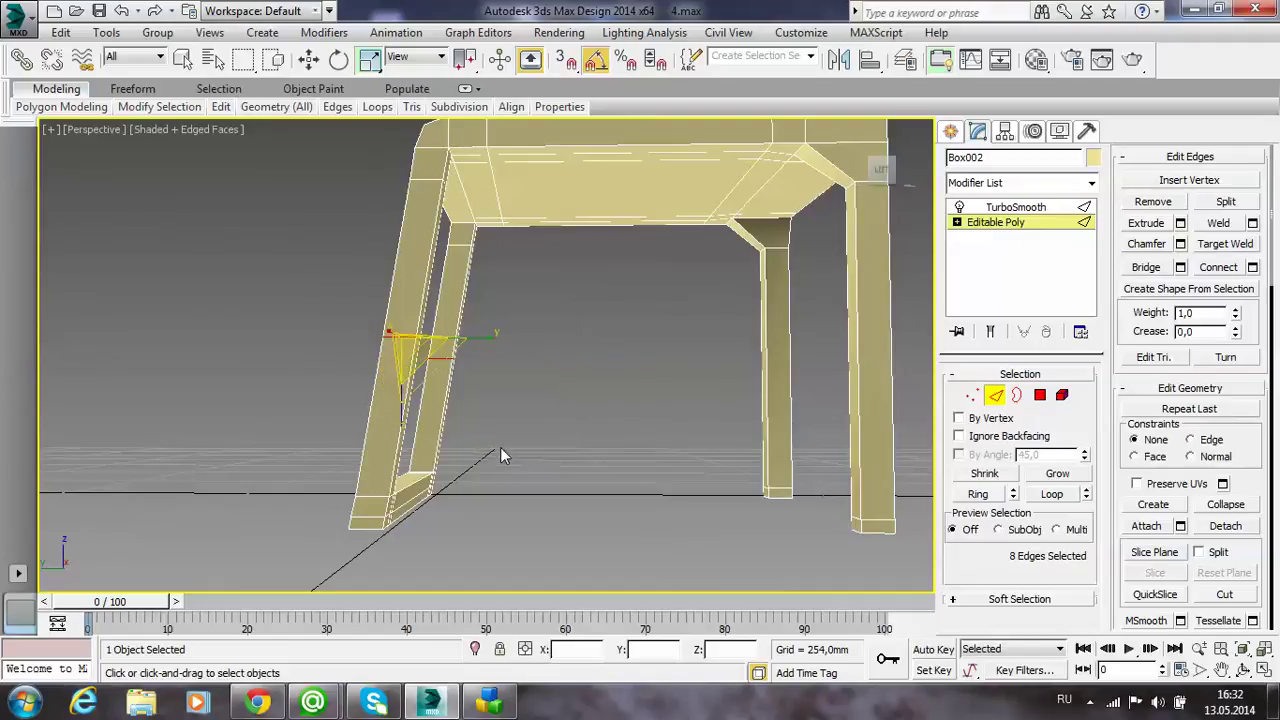
- Move the new leg edges down toward the foot in the Left view
key(w)
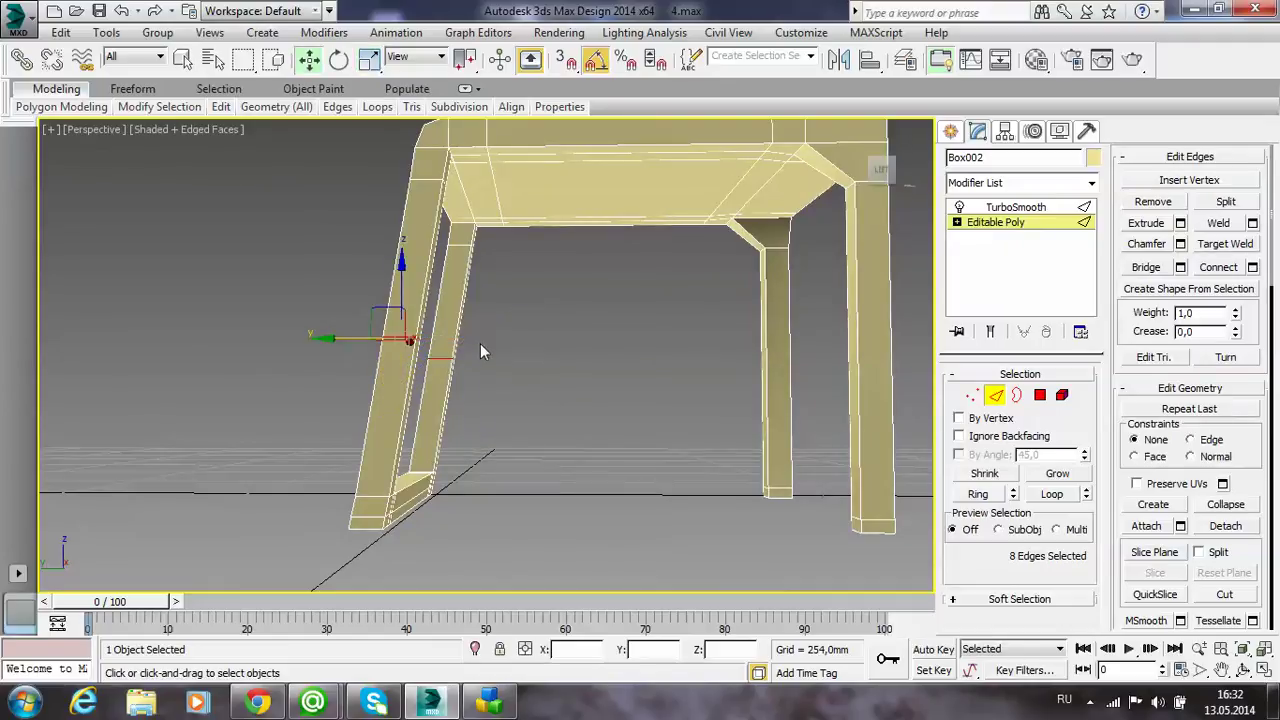
key(alt+w)
right_click(306, 486)
middle_drag(306, 486, 348, 416)
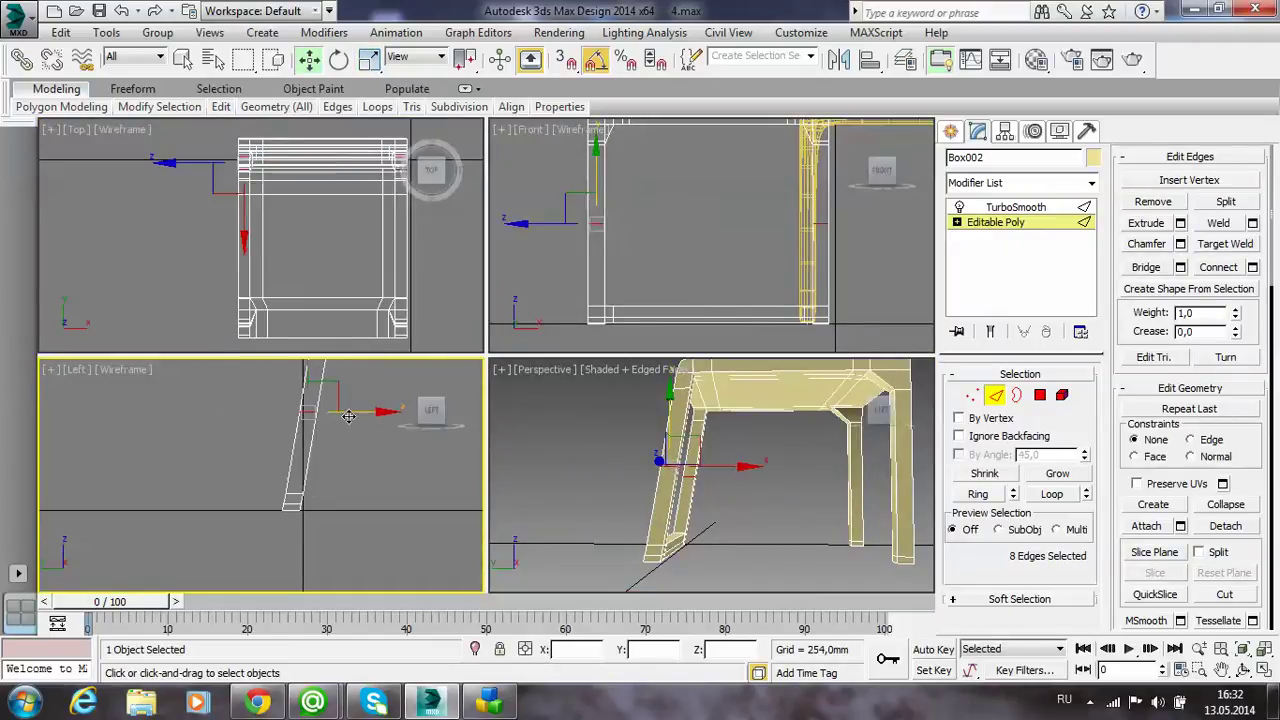
drag(328, 390, 331, 469)
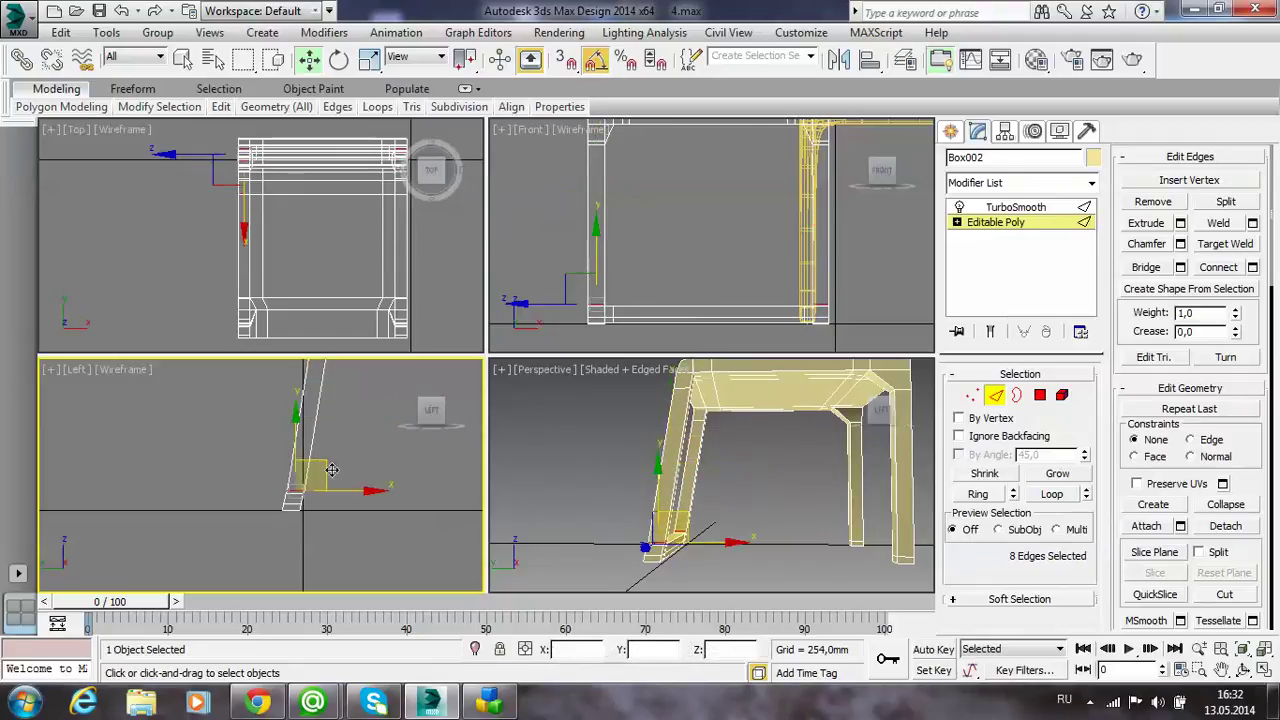
- Zoom in on the maximized Left view and nudge the new edges slightly left and down
key(alt+w)
scroll(628, 386, up, 2)
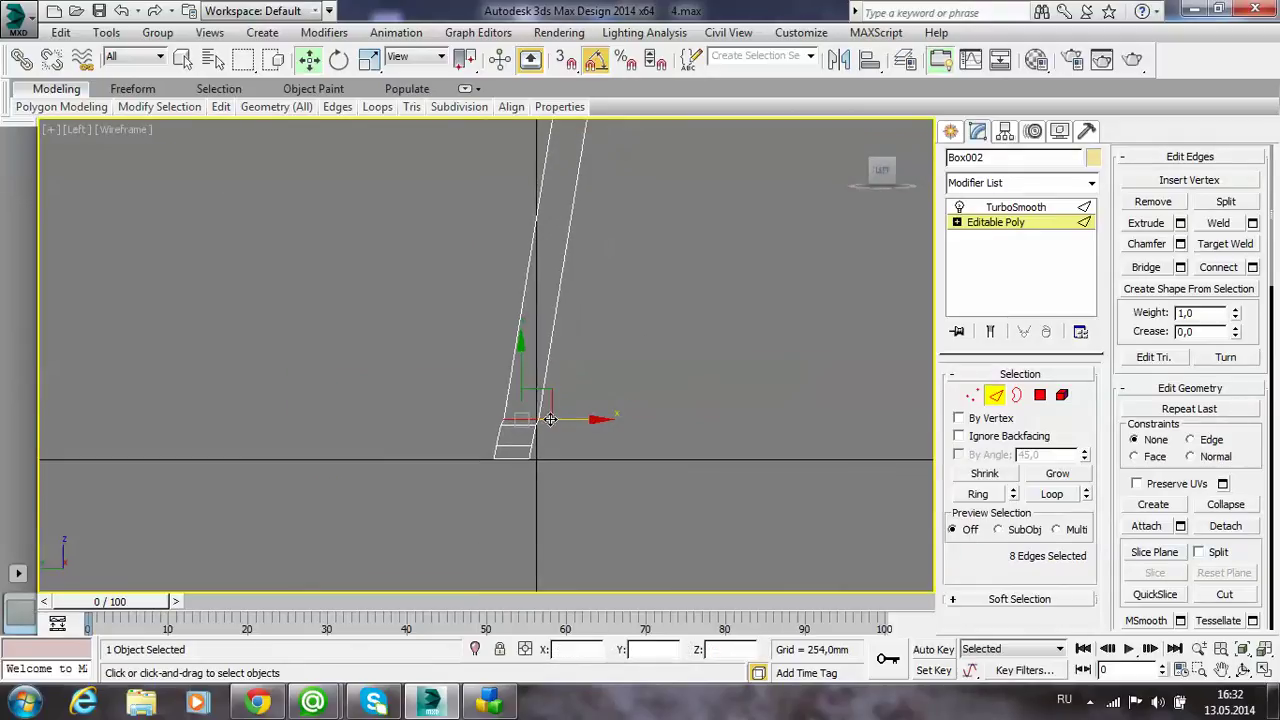
scroll(525, 420, up, 1)
scroll(530, 425, up, 1)
drag(522, 414, 515, 417)
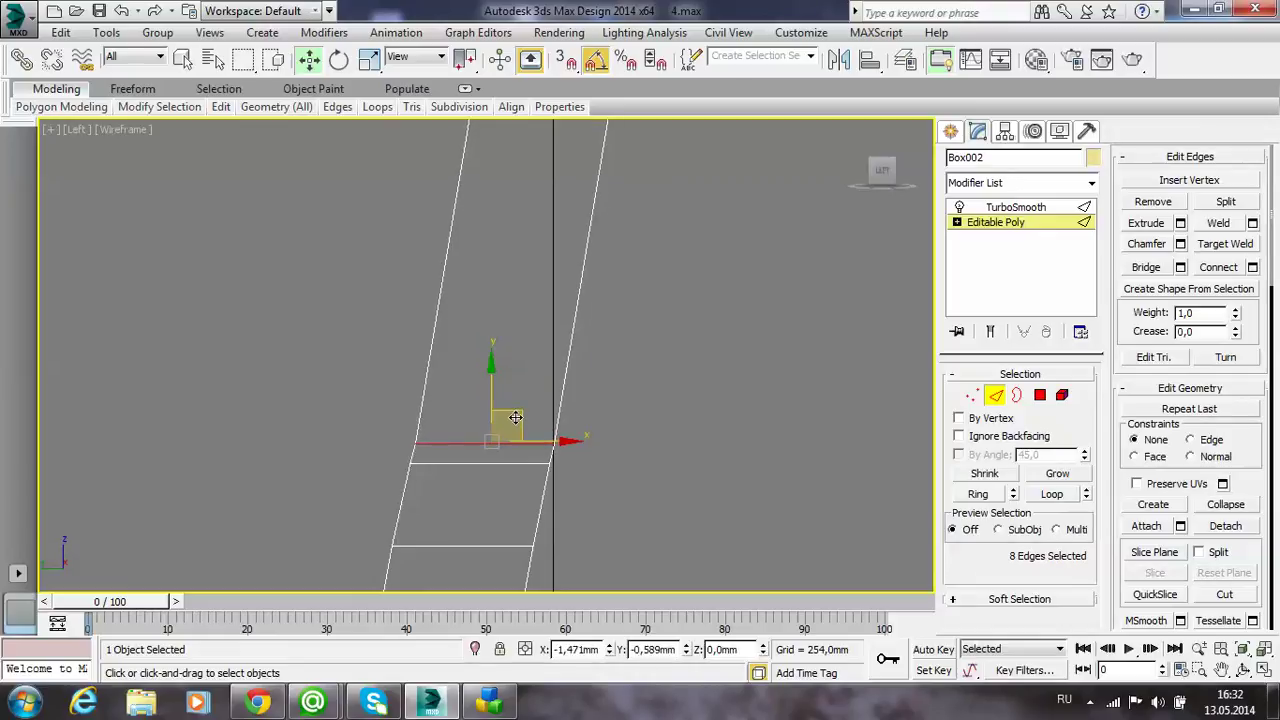
drag(514, 417, 514, 421)
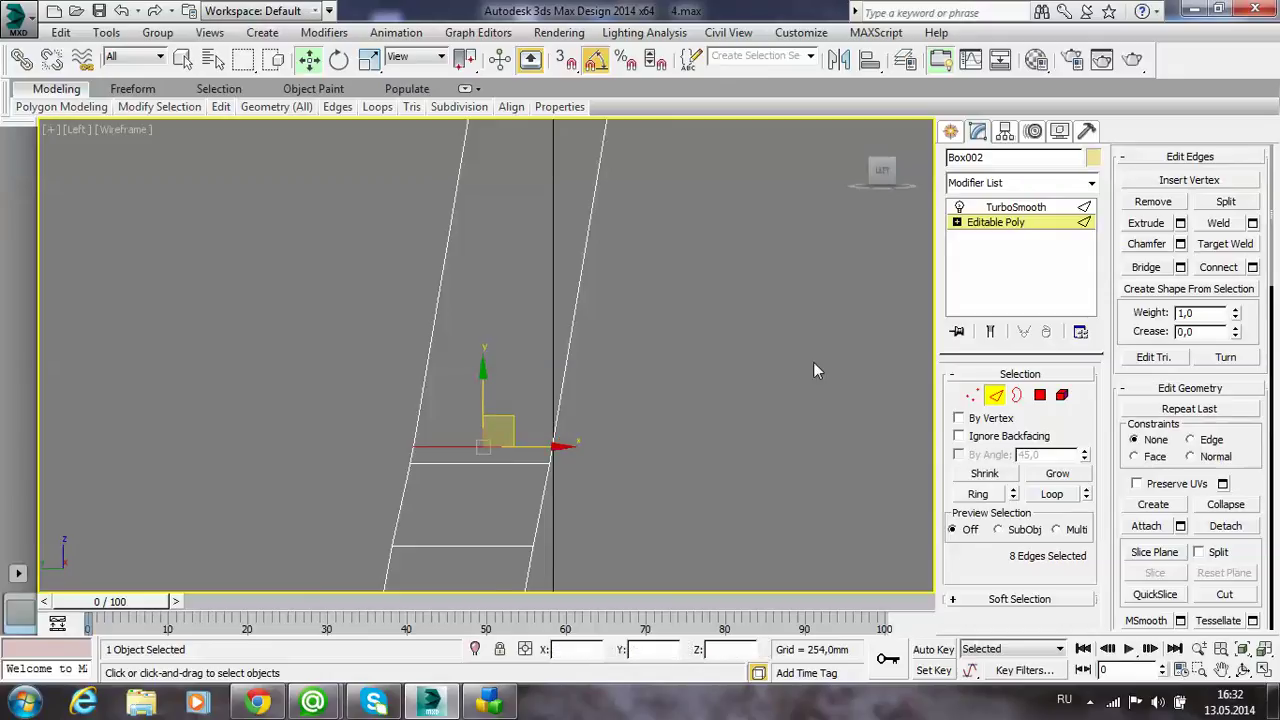
scroll(752, 405, down, 3)
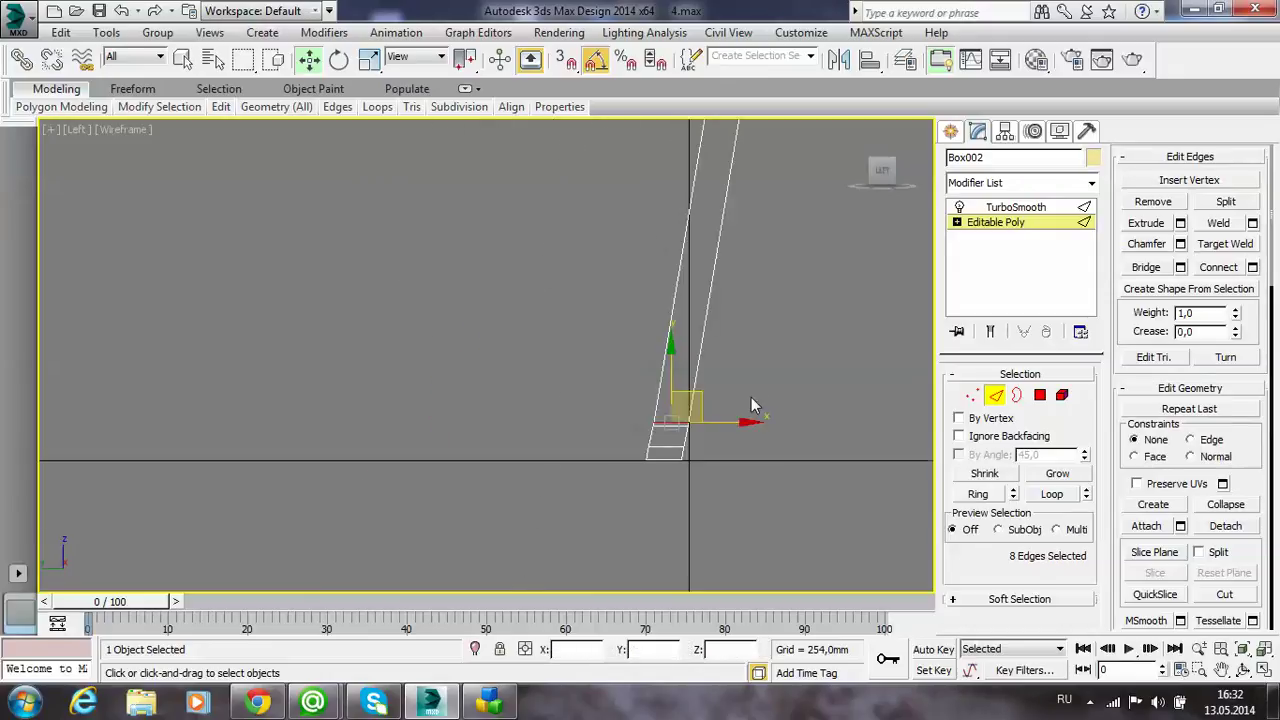
key(alt+w)
- Preview the smoothed chair and inspect it from the back and side
click(1025, 208)
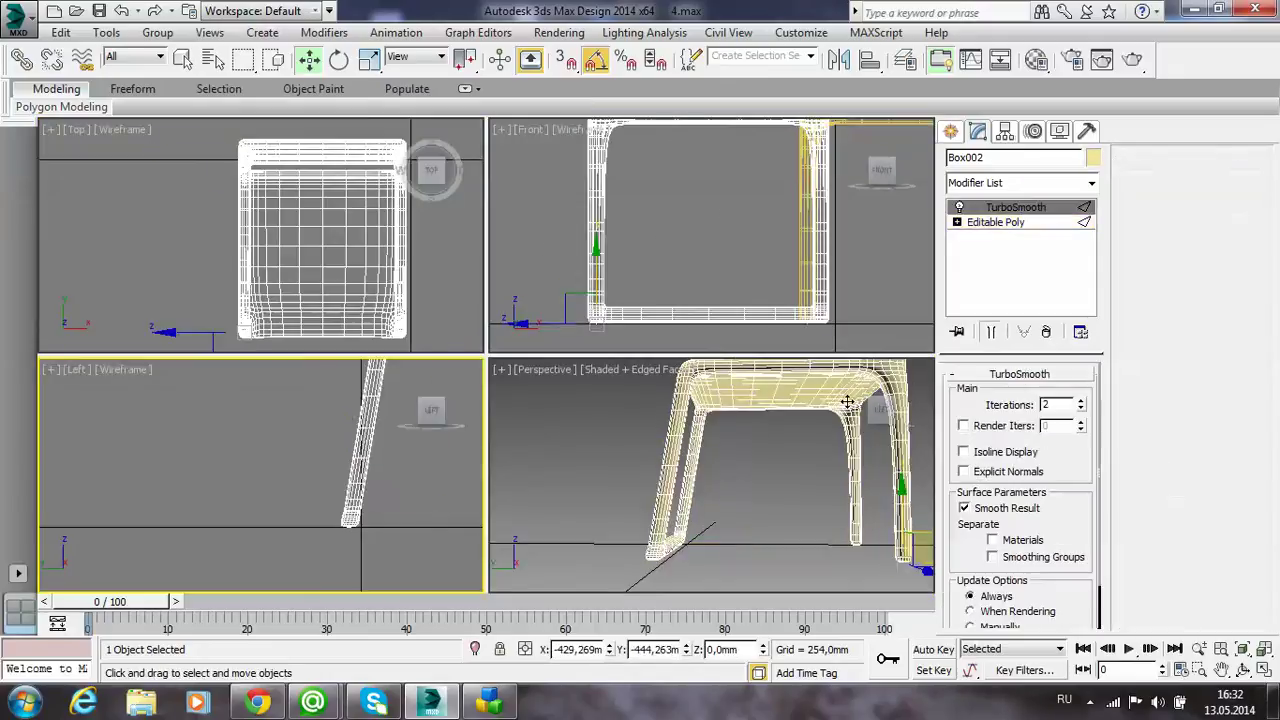
click(727, 481)
mouse_move(723, 522)
alt+middle_down()
mouse_move(797, 513)
mouse_move(797, 502)
mouse_move(771, 514)
alt+middle_up()
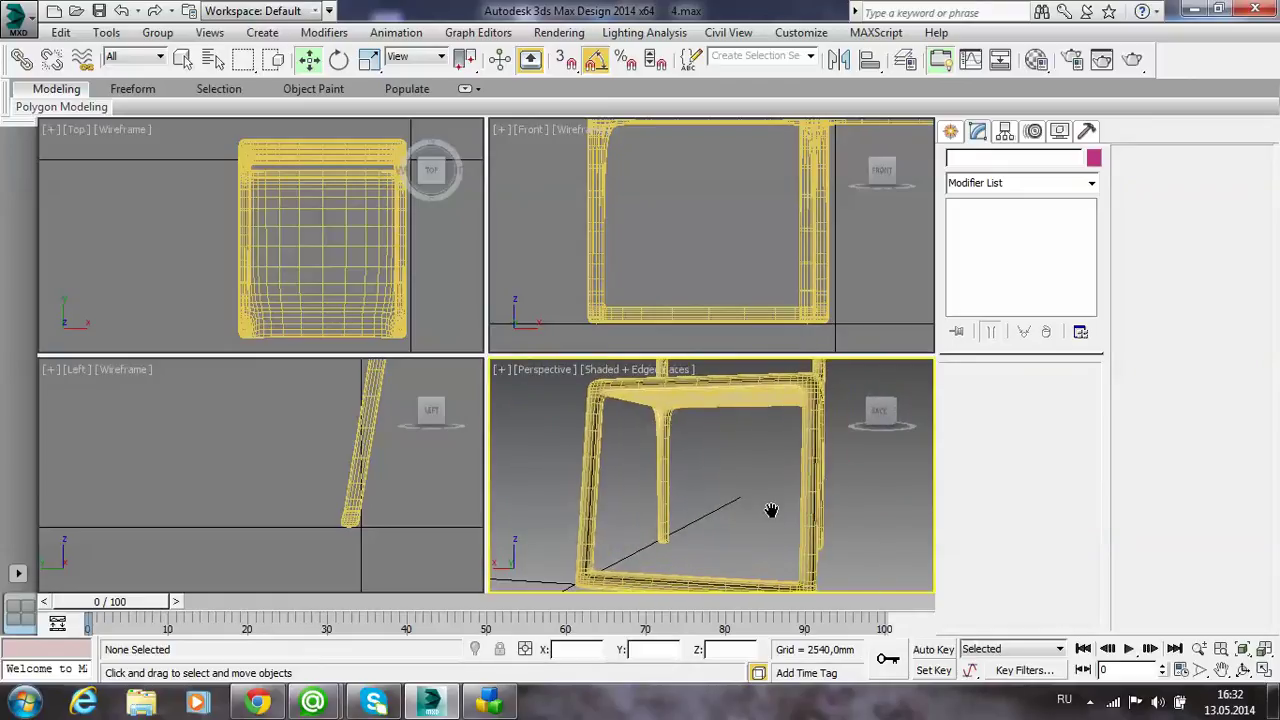
key(alt+w)
scroll(735, 478, down, 3)
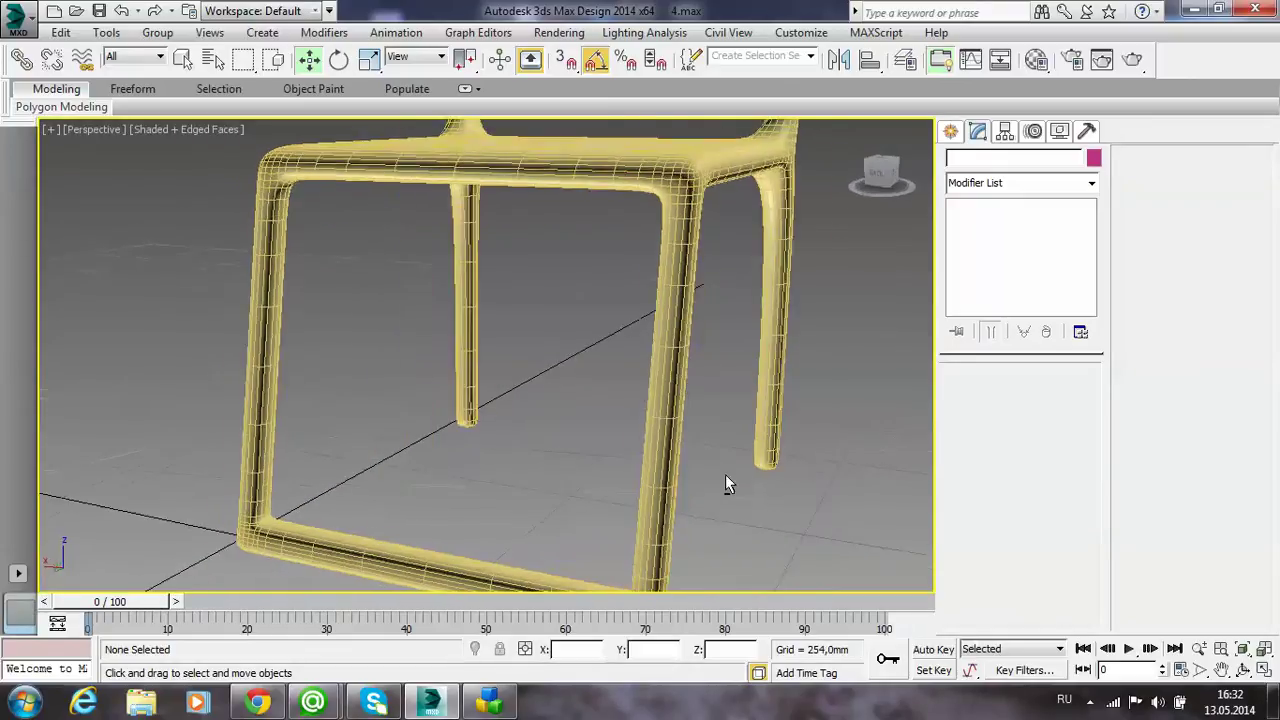
scroll(727, 478, down, 3)
scroll(711, 476, down, 2)
mouse_move(778, 476)
alt+middle_down()
mouse_move(670, 488)
mouse_move(586, 480)
mouse_move(557, 455)
alt+middle_up()
- Move the chair near the grid origin, away from the other models
click(555, 458)
mouse_move(727, 470)
alt+middle_down()
mouse_move(660, 480)
mouse_move(600, 545)
alt+middle_up()
mouse_move(598, 540)
mouse_down()
mouse_move(598, 555)
mouse_move(630, 546)
mouse_move(638, 461)
mouse_move(625, 472)
mouse_up()
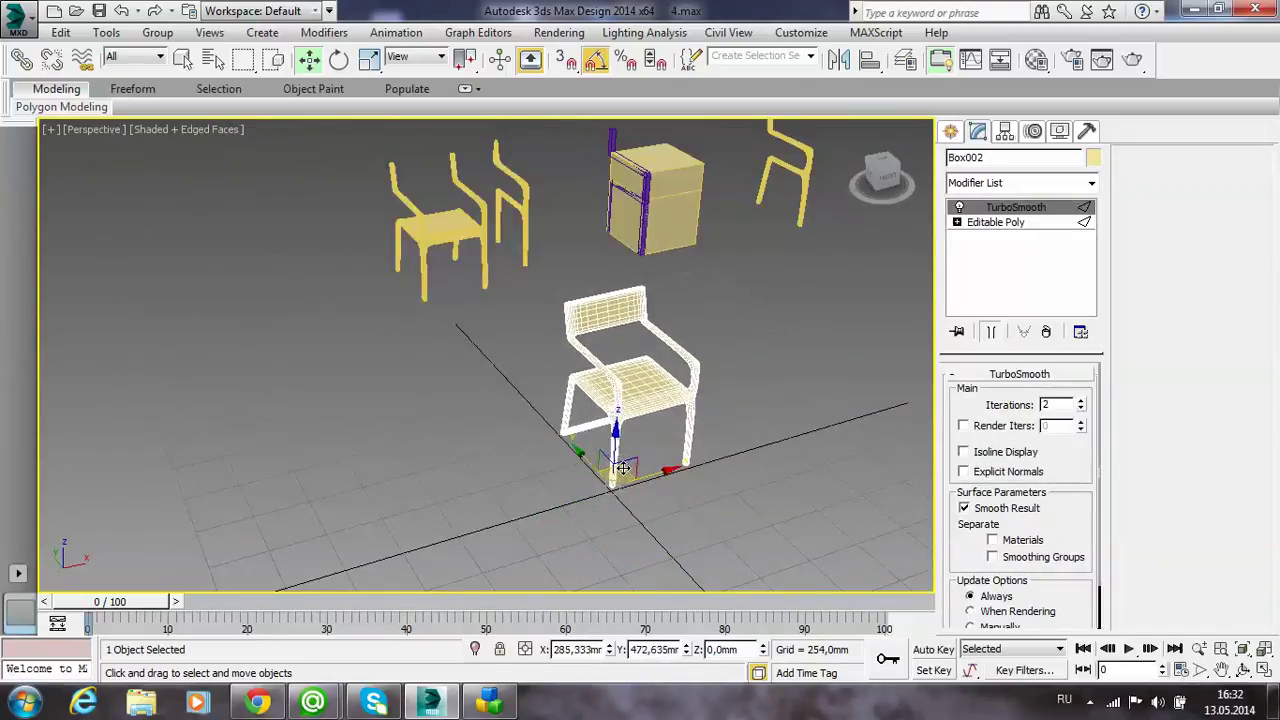
scroll(637, 476, up, 5)
- Orbit around the relocated chair to check it from both sides against the reference
click(692, 477)
mouse_move(692, 477)
alt+middle_down()
mouse_move(568, 486)
mouse_move(556, 446)
mouse_move(485, 427)
mouse_move(512, 463)
mouse_move(617, 474)
mouse_move(742, 463)
alt+middle_up()
mouse_move(614, 429)
alt+middle_down()
mouse_move(731, 392)
mouse_move(770, 417)
mouse_move(526, 346)
mouse_move(597, 431)
mouse_move(493, 431)
alt+middle_up()
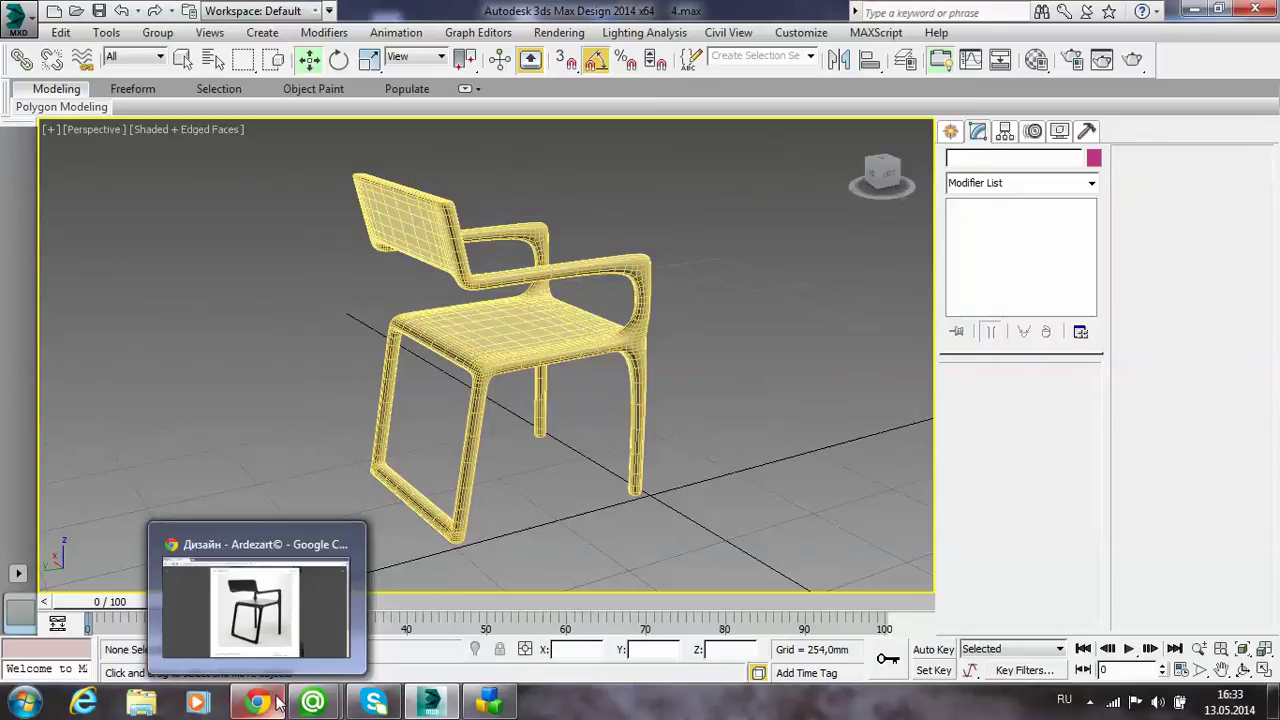
mouse_move(258, 703)
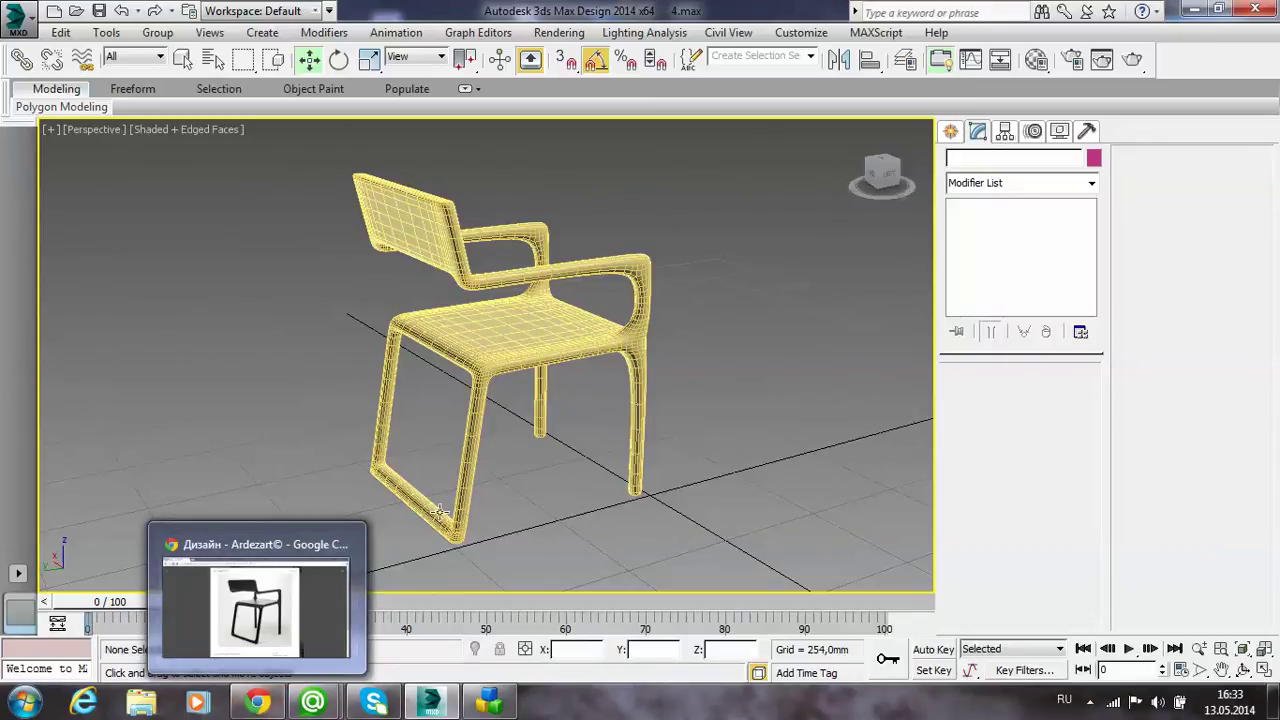
alt+middle_drag(500, 505, 565, 503)
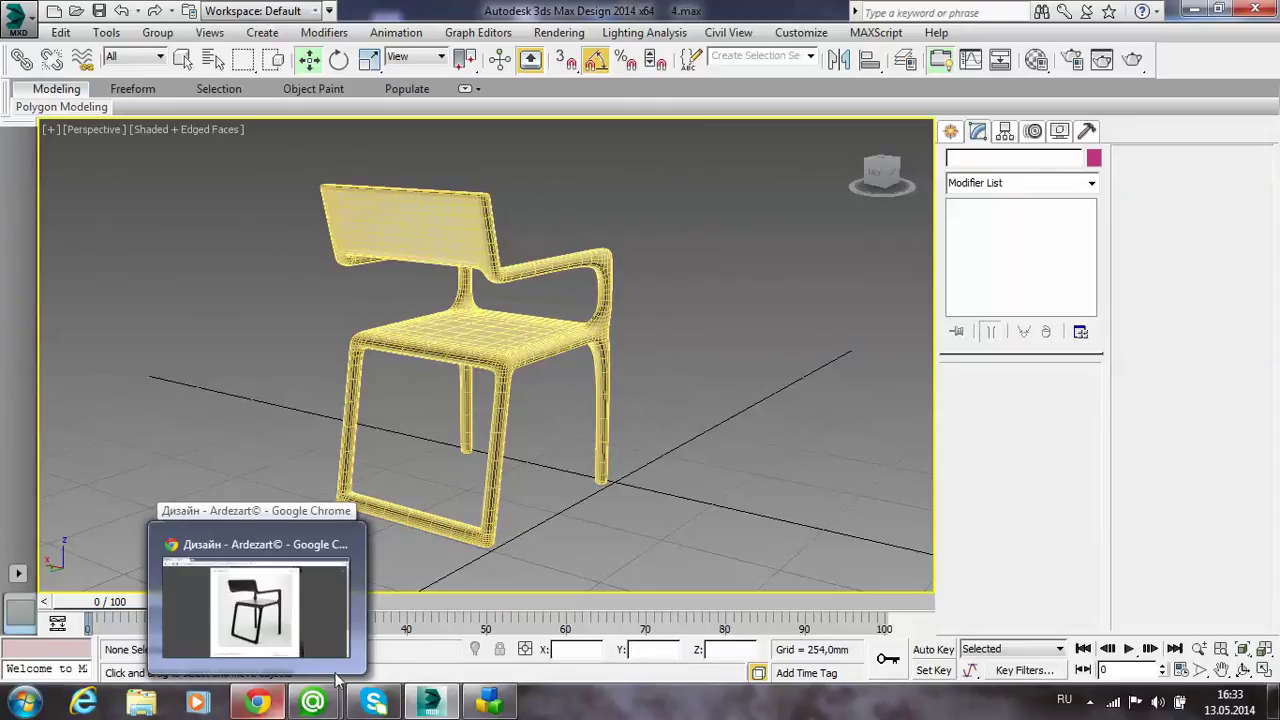
alt+middle_drag(523, 559, 519, 558)
alt+middle_drag(520, 560, 518, 560)
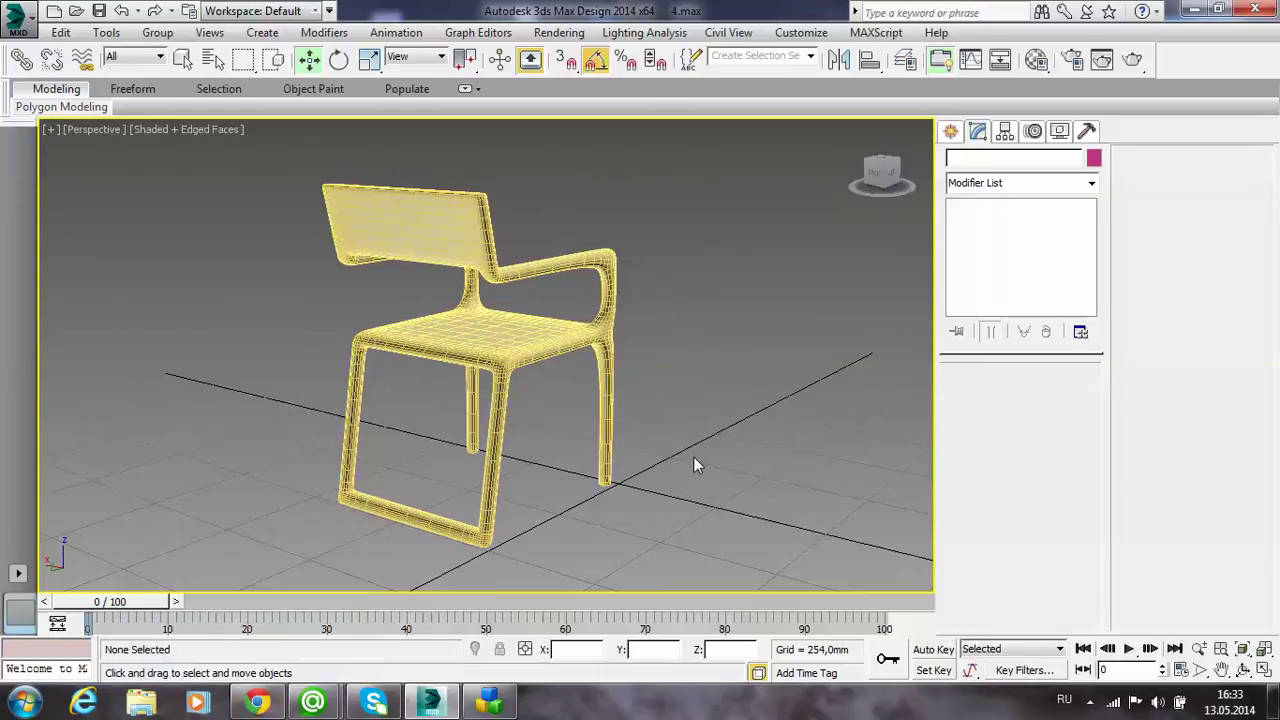
mouse_move(693, 456)
alt+middle_down()
mouse_move(668, 472)
mouse_move(542, 336)
alt+middle_up()
- Set the chair's object colour to the black custom swatch
click(542, 336)
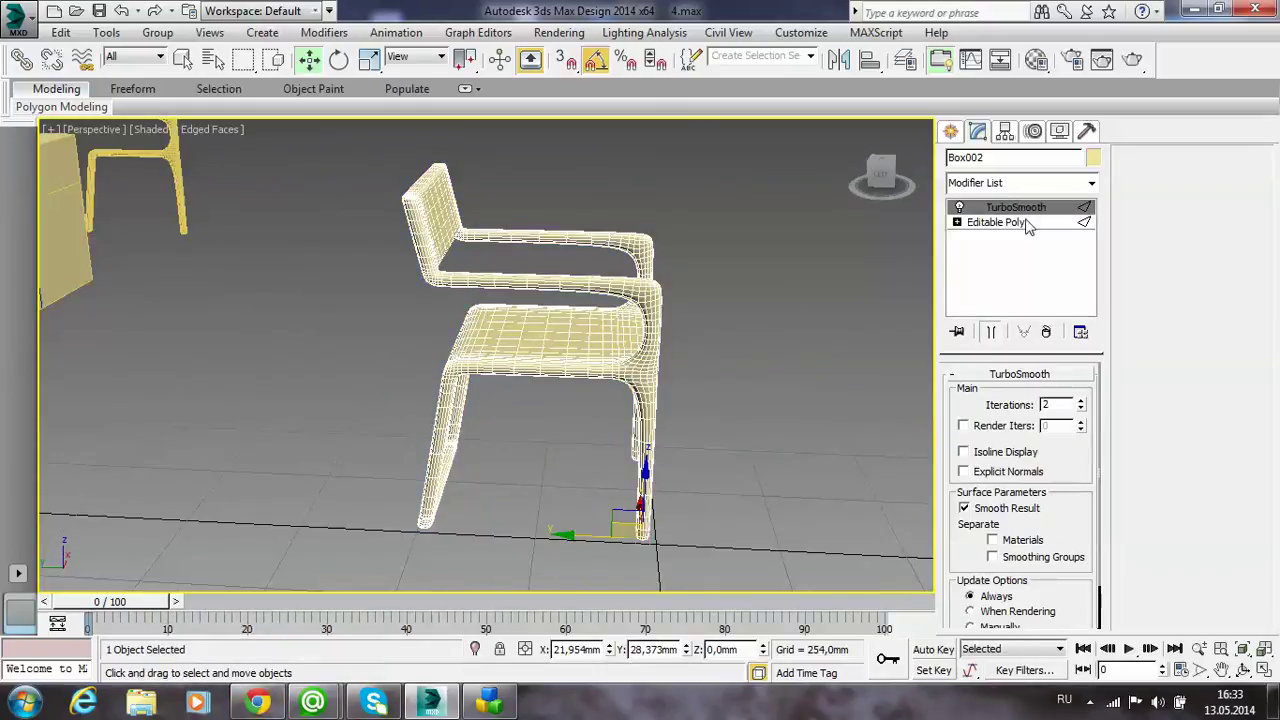
click(1093, 158)
click(783, 391)
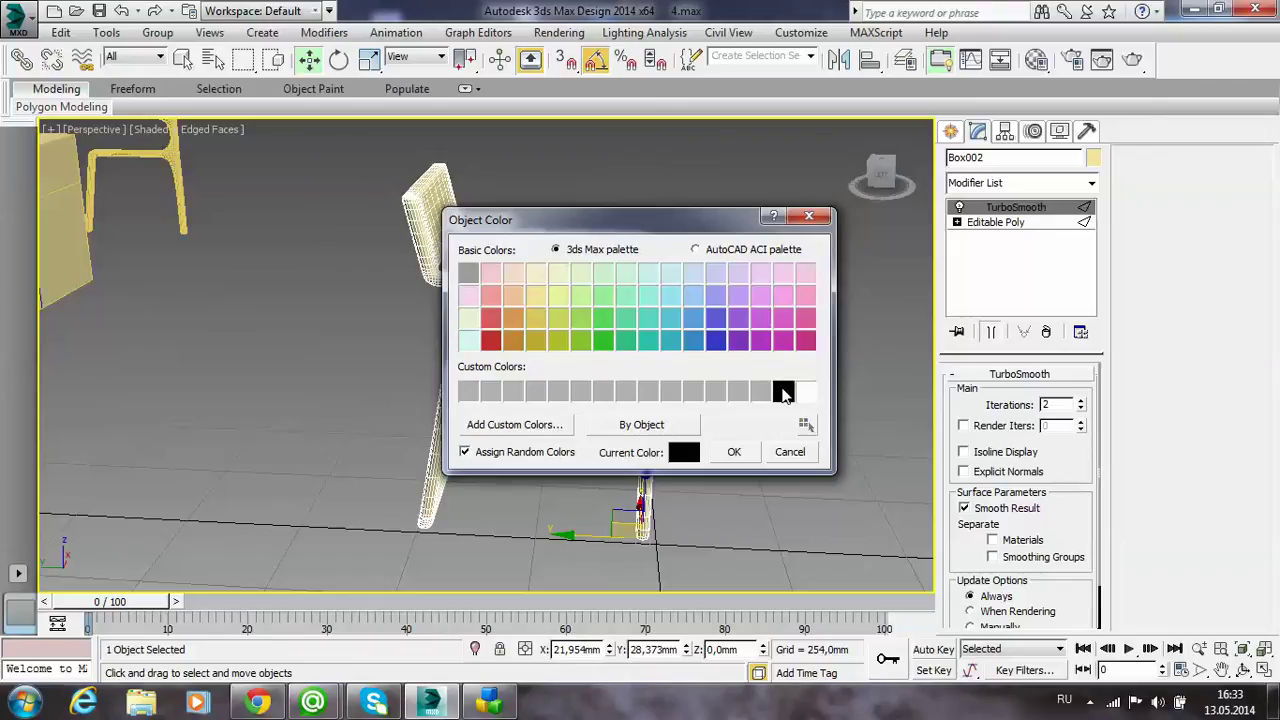
click(733, 452)
- Orbit to a three-quarter view showing the black chair's backrest and armrest
click(729, 455)
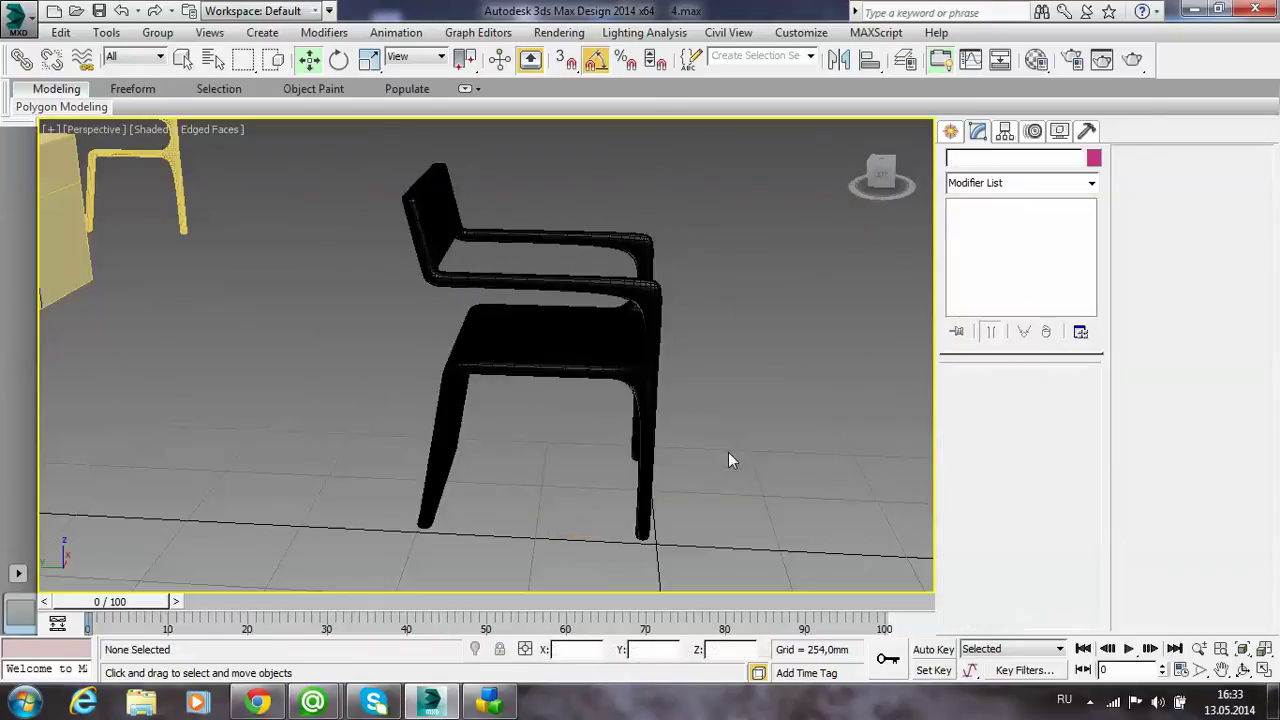
mouse_move(758, 438)
alt+middle_down()
mouse_move(706, 454)
mouse_move(486, 460)
mouse_move(414, 400)
mouse_move(446, 431)
mouse_move(727, 334)
mouse_move(397, 311)
mouse_move(343, 369)
mouse_move(302, 378)
mouse_move(290, 400)
mouse_move(311, 419)
mouse_move(226, 437)
mouse_move(600, 414)
mouse_move(734, 477)
mouse_move(574, 432)
mouse_move(891, 423)
mouse_move(437, 406)
mouse_move(572, 405)
mouse_move(583, 434)
alt+middle_up()
scroll(670, 320, up, 2)
mouse_move(632, 399)
alt+middle_down()
mouse_move(586, 400)
mouse_move(624, 399)
mouse_move(598, 390)
mouse_move(626, 380)
alt+middle_up()
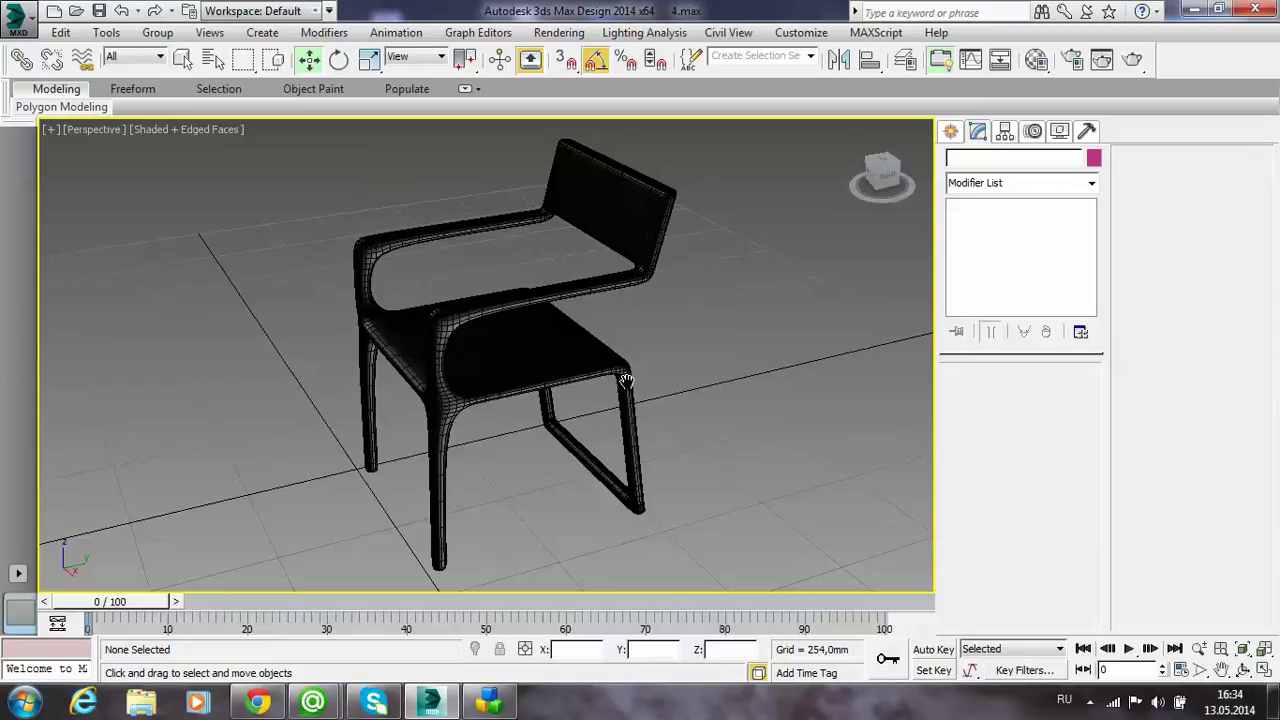